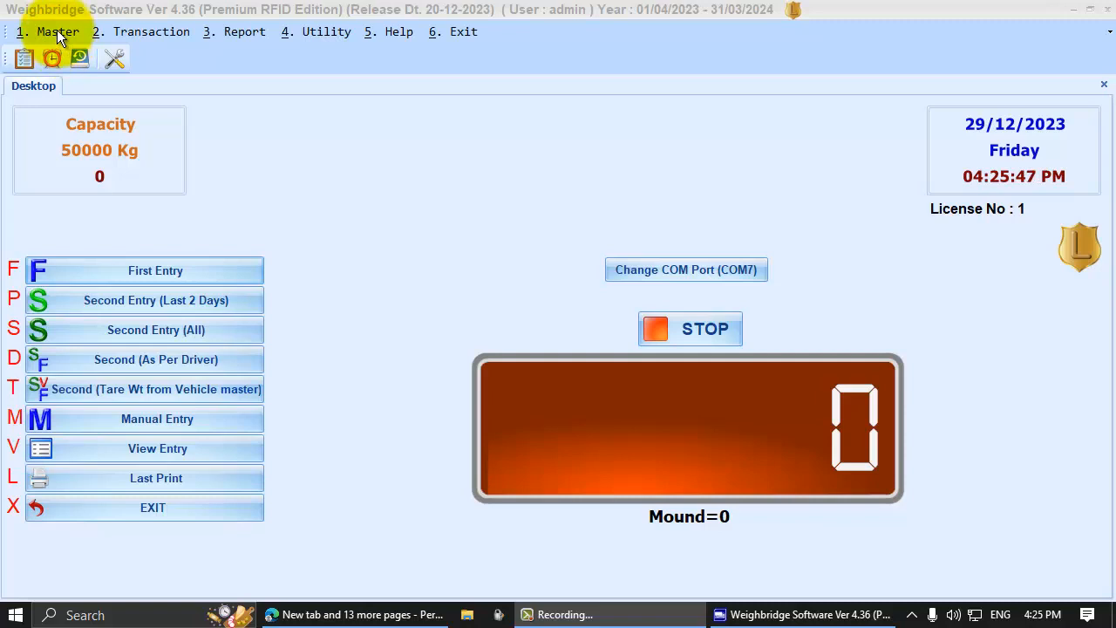
- Open the Party Master and fill in the new party's name, using the same name as the party code
left_click(56, 32)
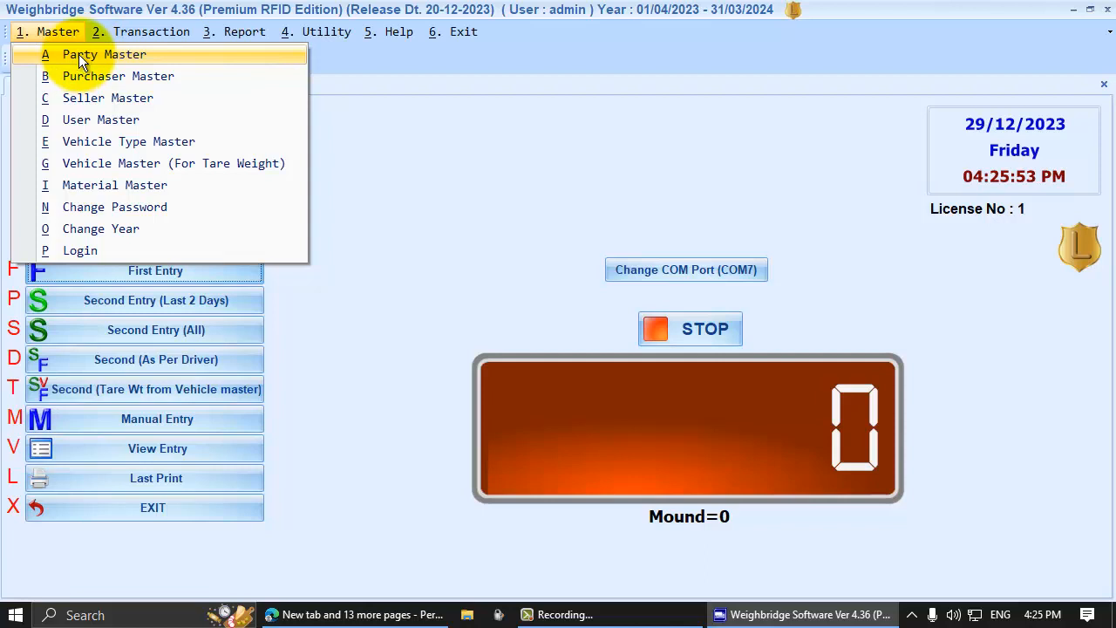
left_click(78, 54)
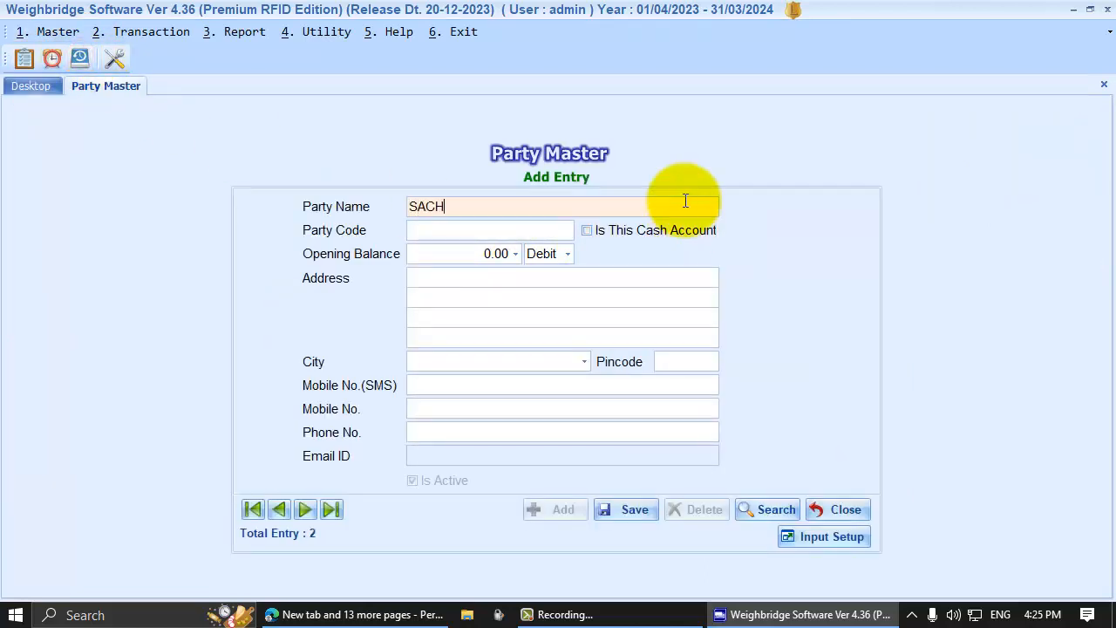
key("Return")
key("Return")
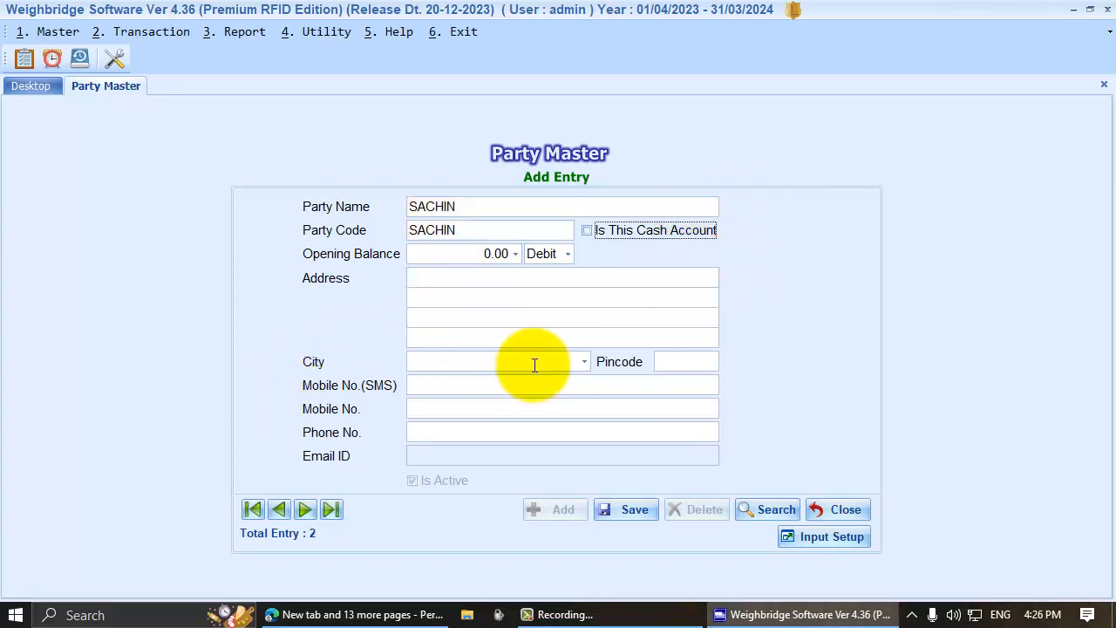
- Add PUNA as a new city for the party and try to save the entry
left_click(503, 369)
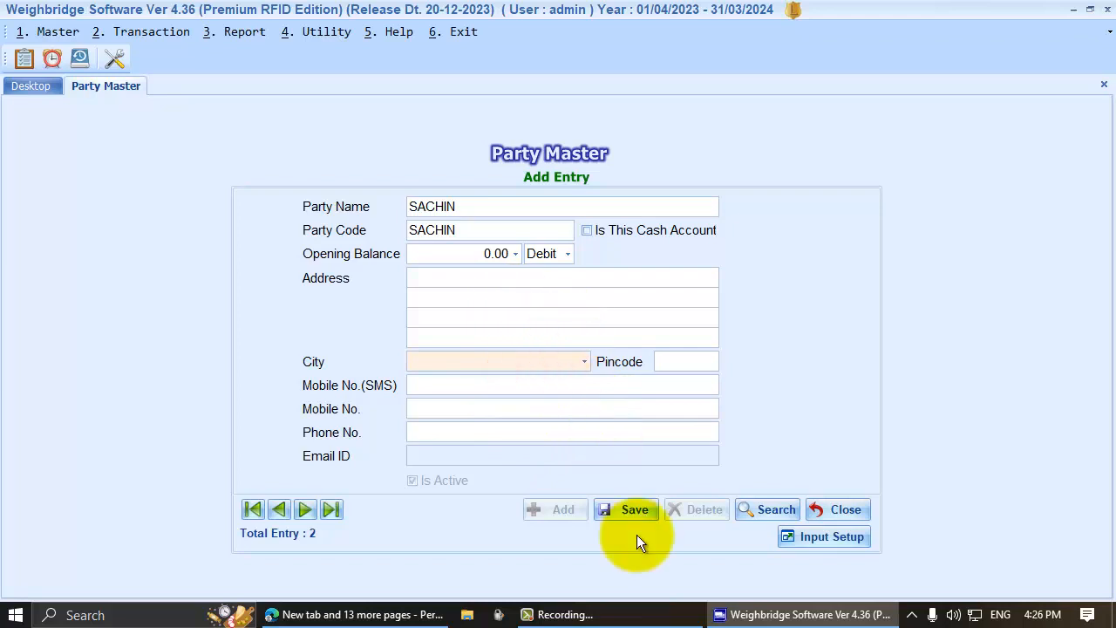
left_click(582, 362)
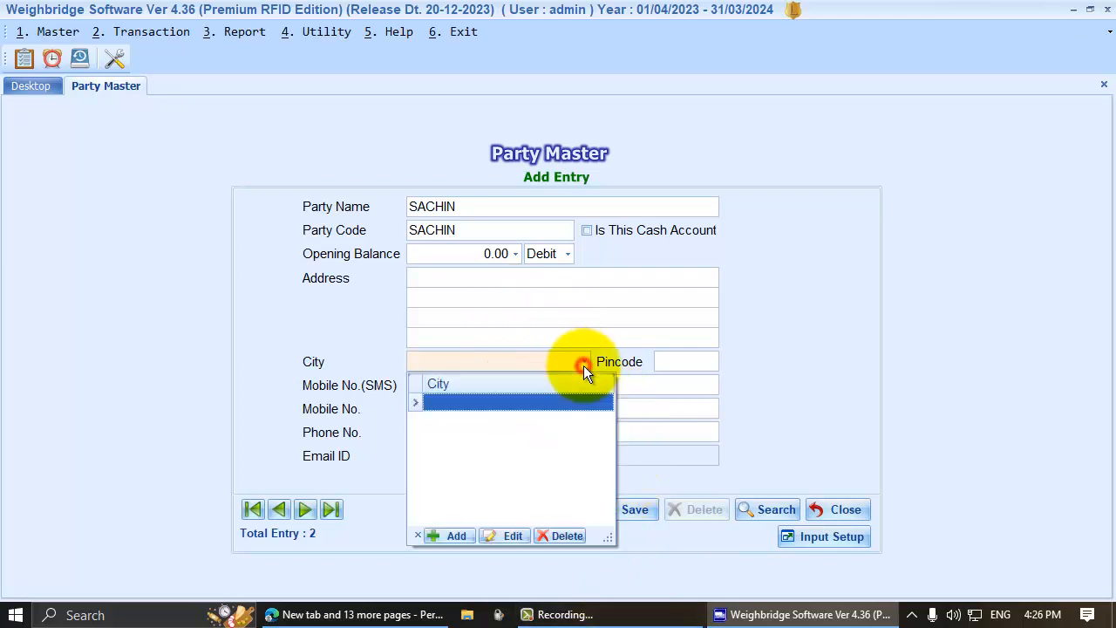
key("Insert")
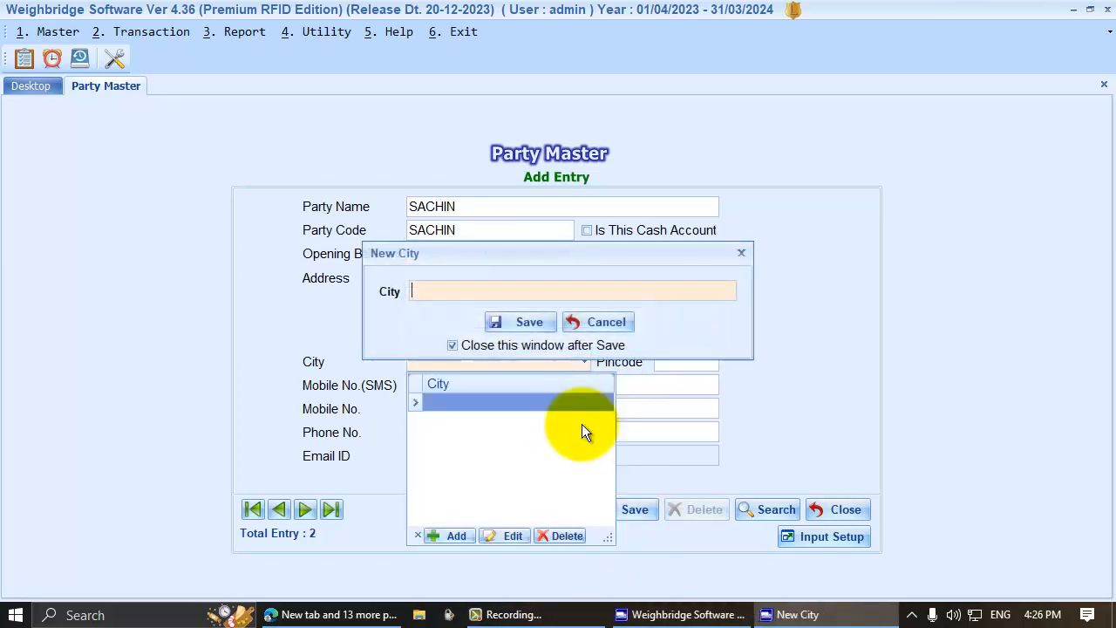
type("PUNA")
key("Return")
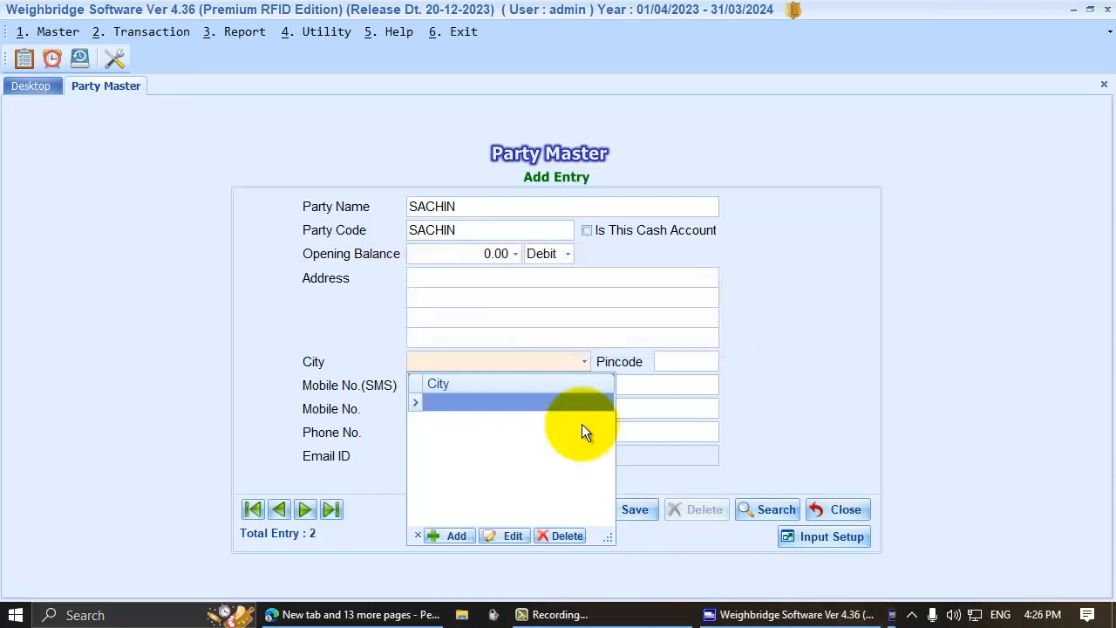
left_click(627, 515)
left_click(567, 331)
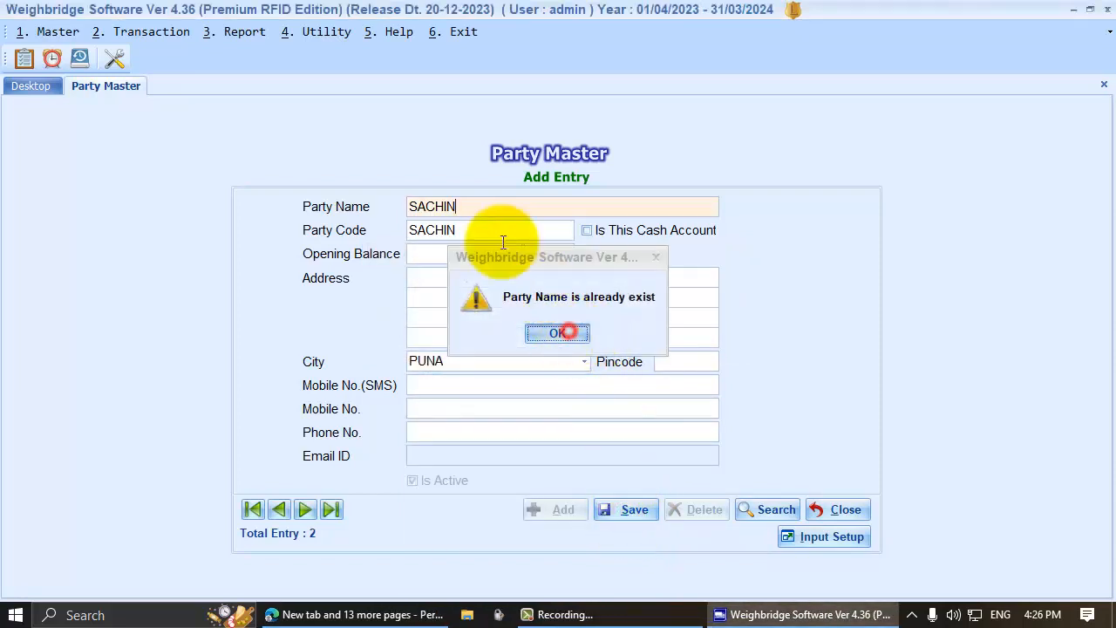
- Replace the party name and party code with a different person's name and save the new entry
left_click_drag(466, 204, 292, 202)
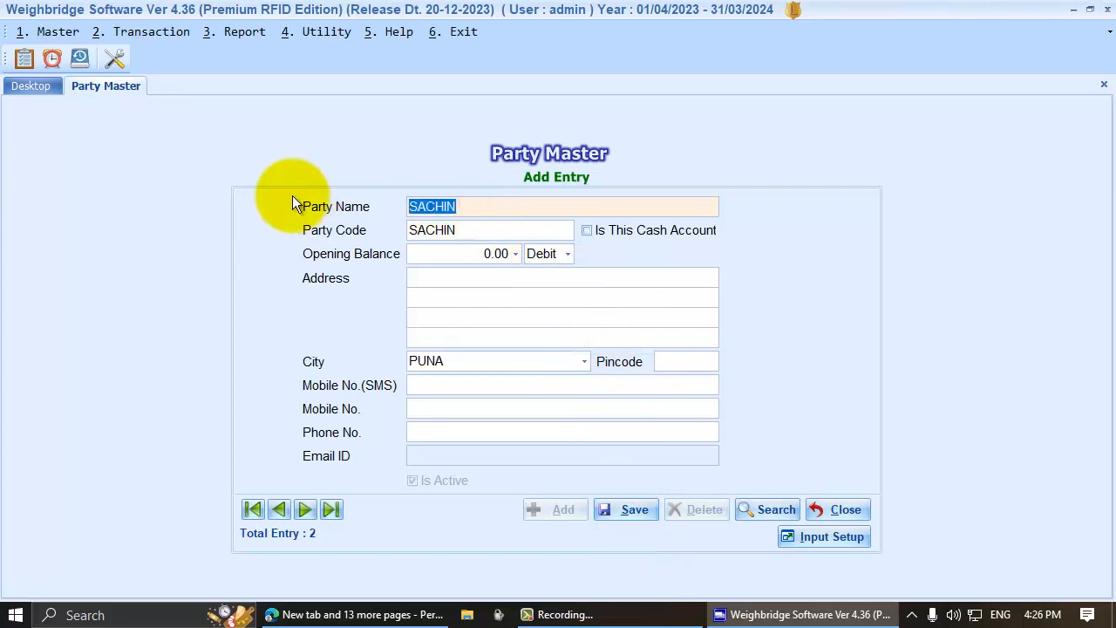
type("RAVI")
key("Tab")
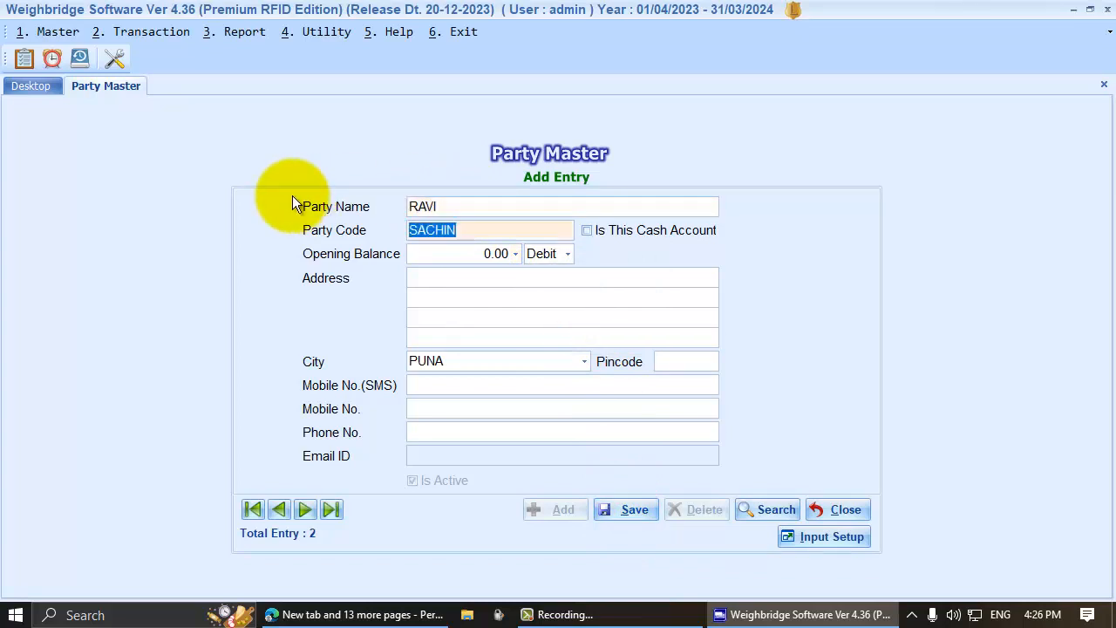
key("BackSpace")
type("RAVI")
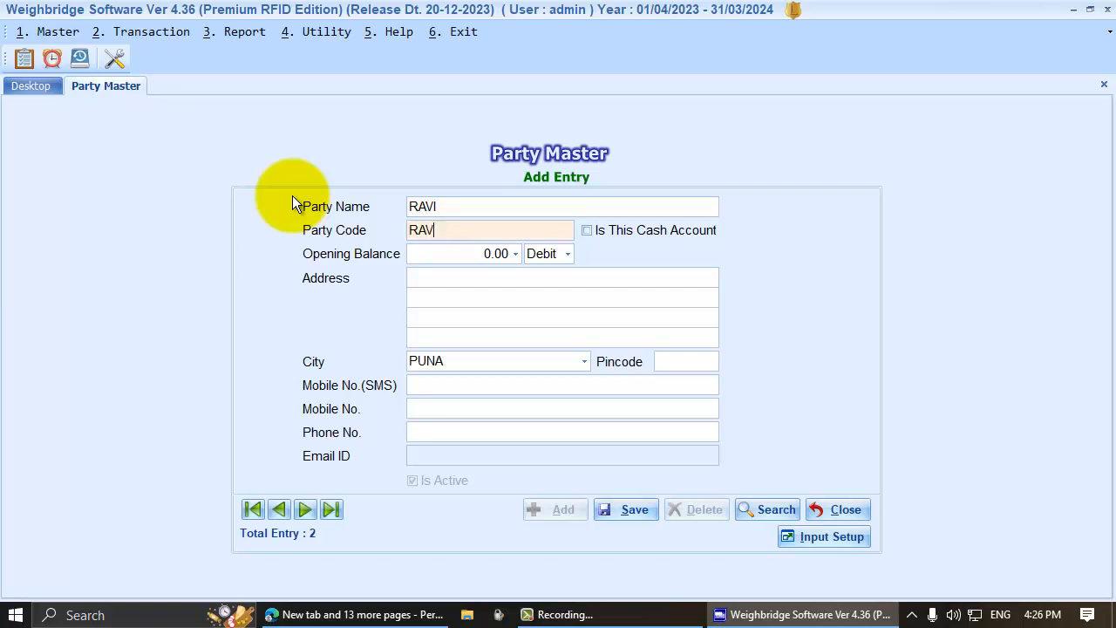
key("Tab")
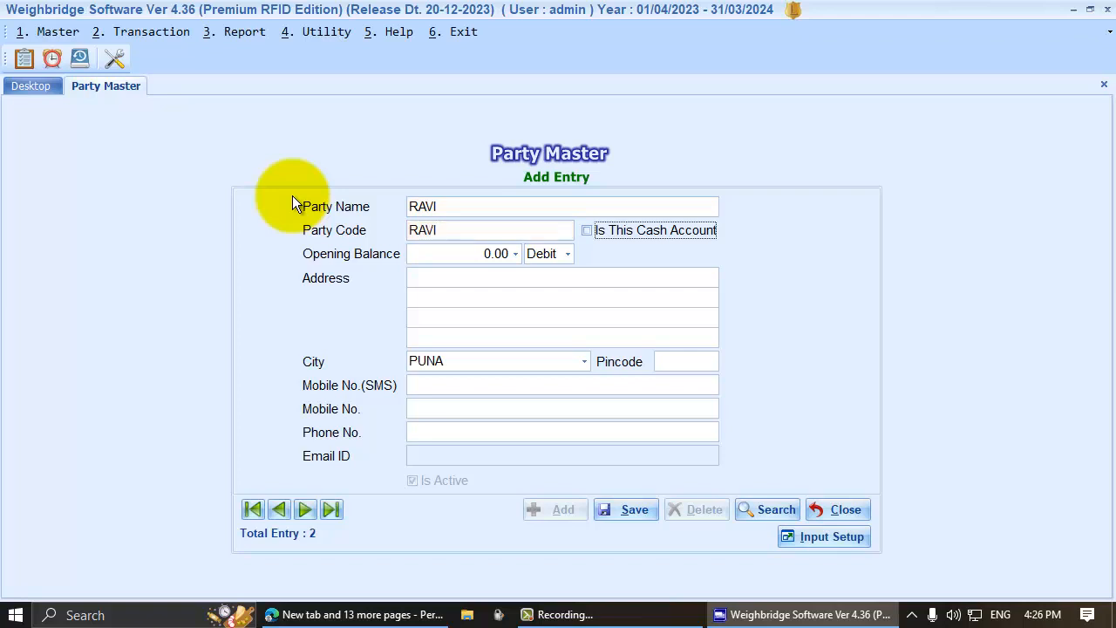
left_click(632, 509)
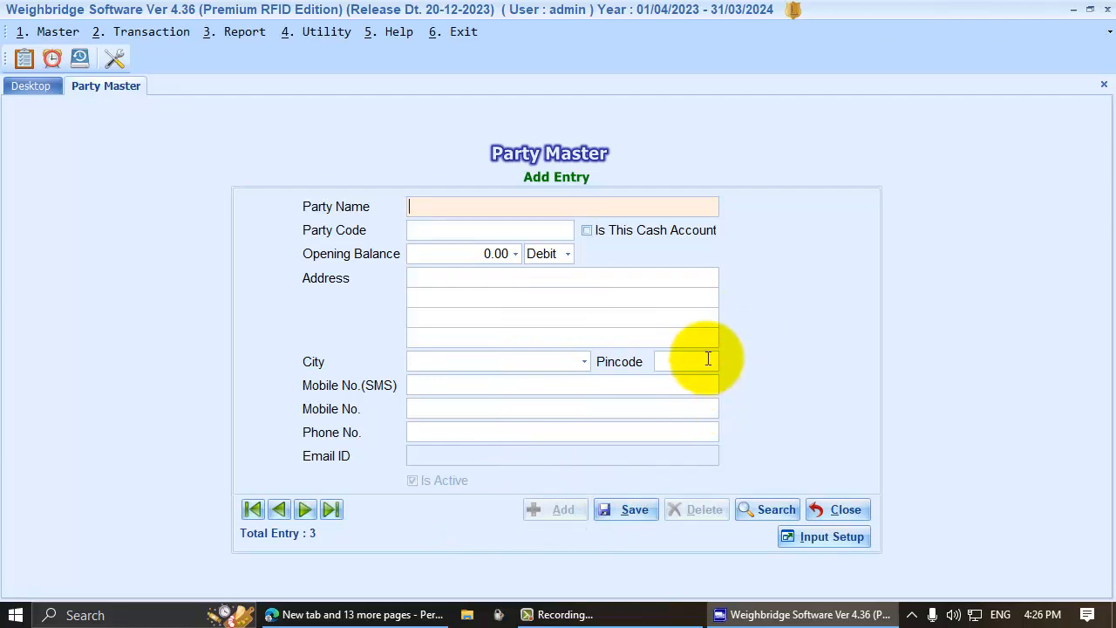
- Search the party list for names containing "ra" and open the matching entry for editing
left_click(758, 506)
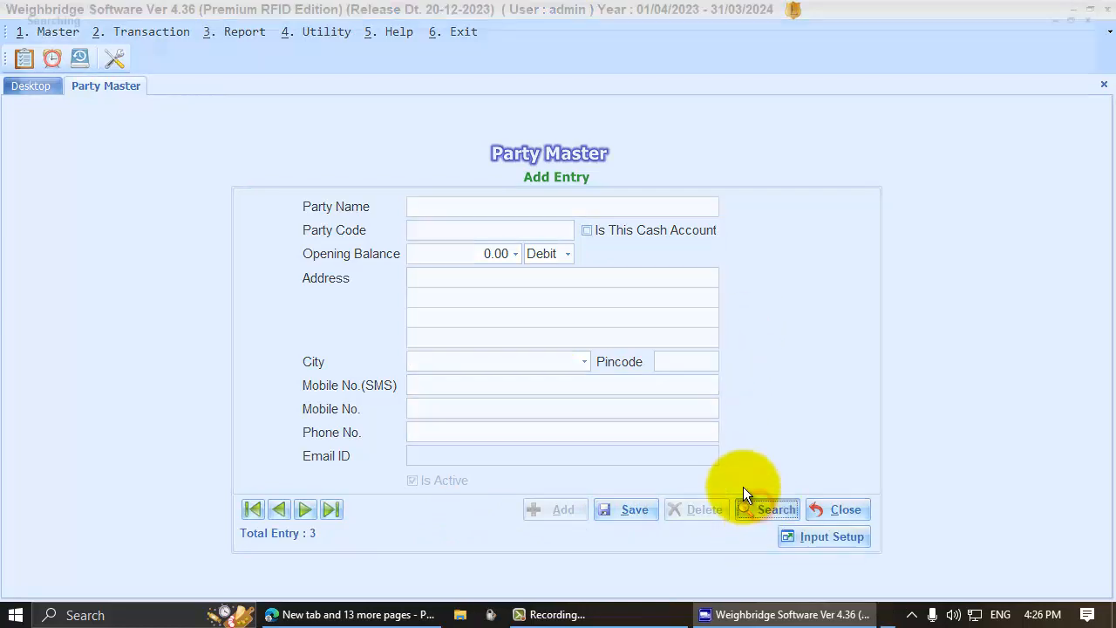
key("Down")
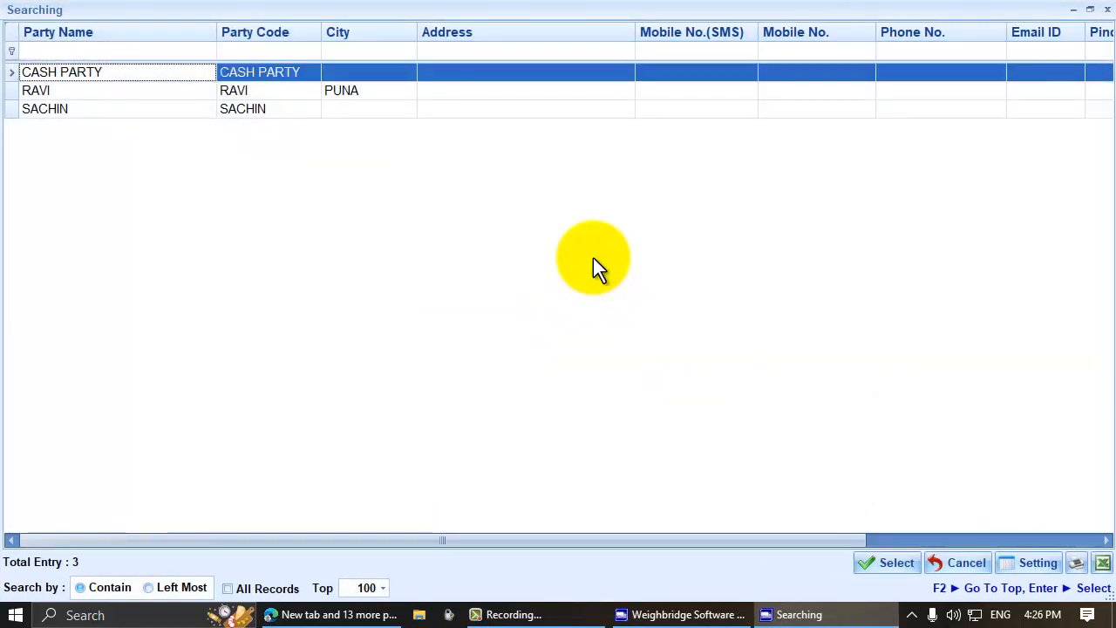
left_click(106, 50)
type("ra")
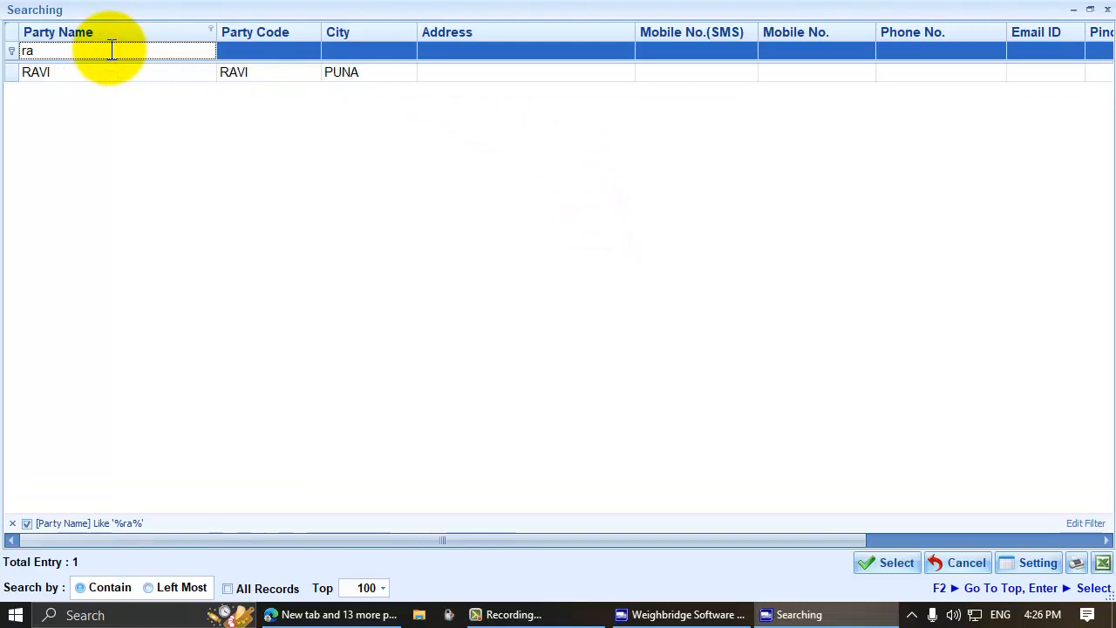
key("Down")
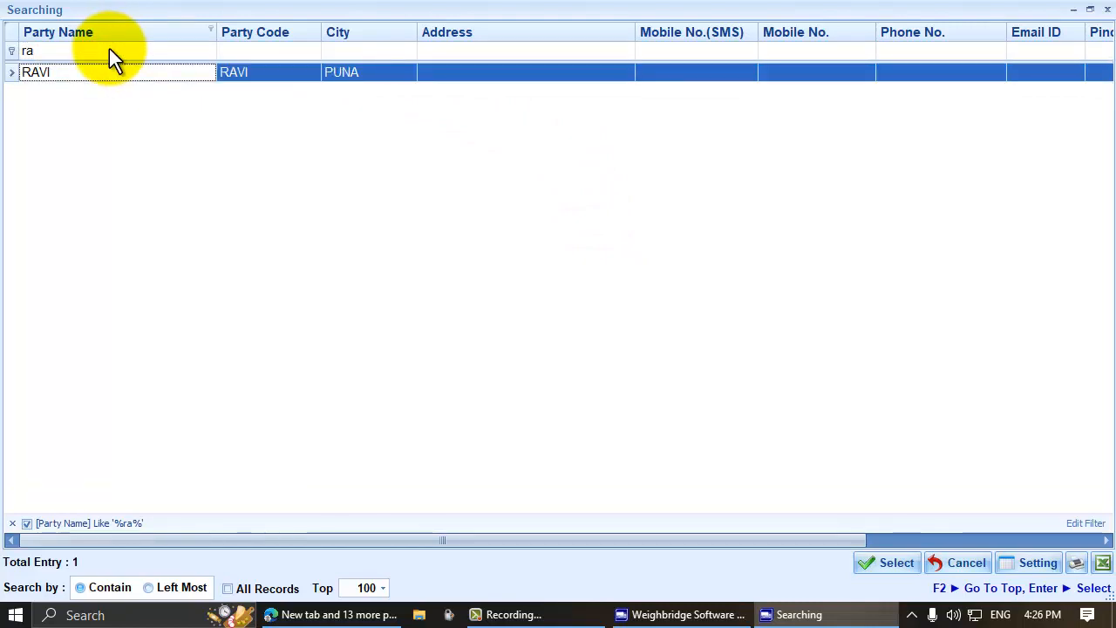
key("Return")
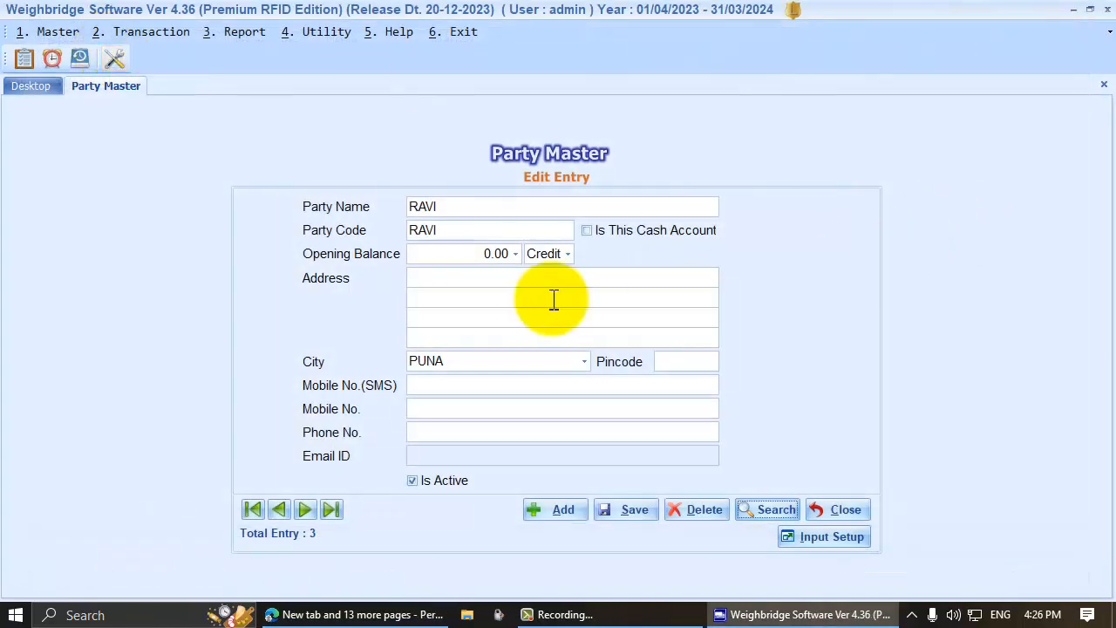
- Append " 1" to both the party name and the party code and save the edited entry
left_click(493, 301)
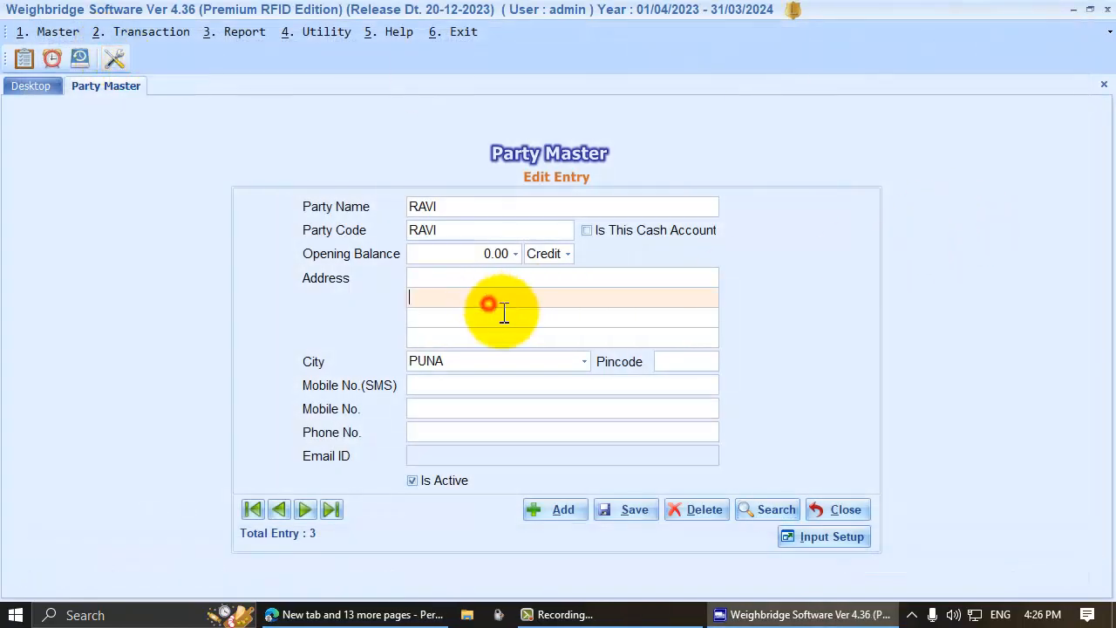
left_click(480, 207)
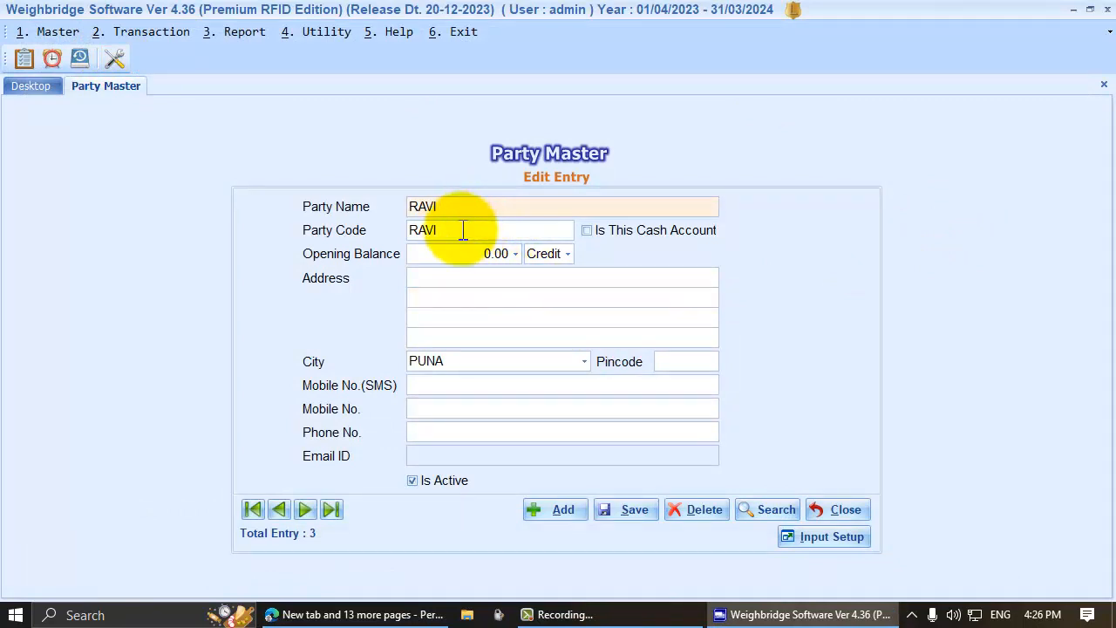
type("1")
left_click(462, 229)
type("1")
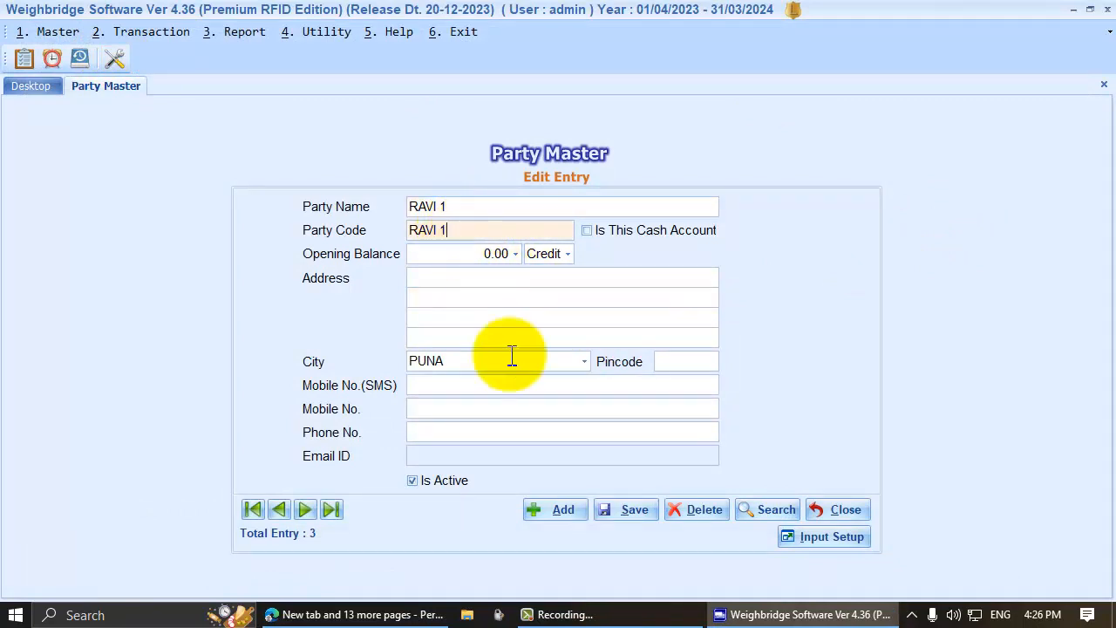
left_click(620, 514)
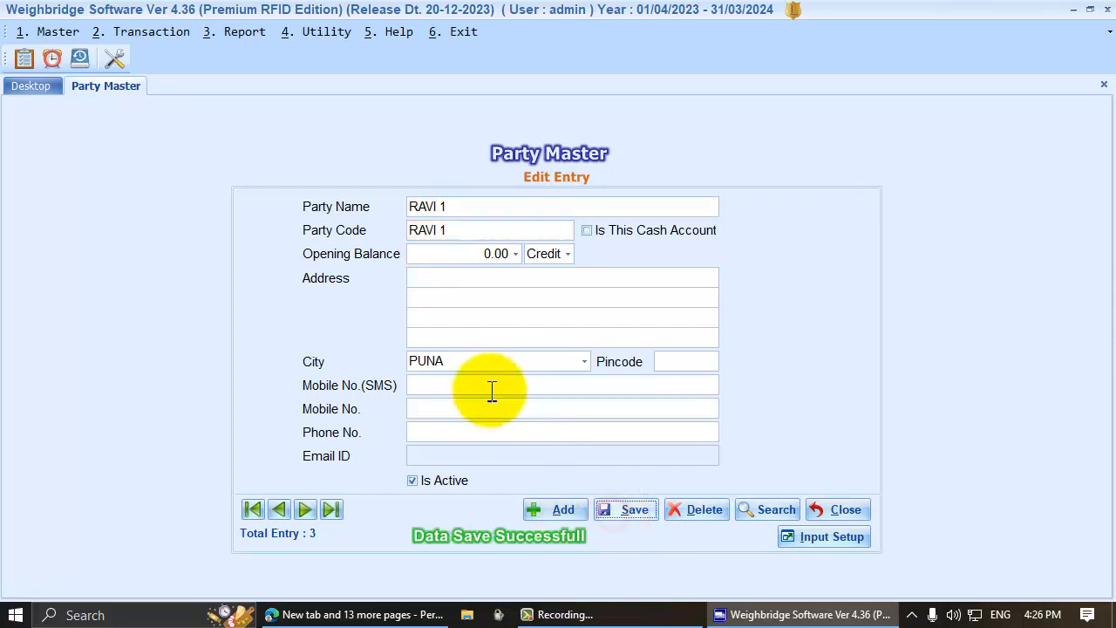
- Delete the edited party entry and confirm the deletion
left_click(686, 513)
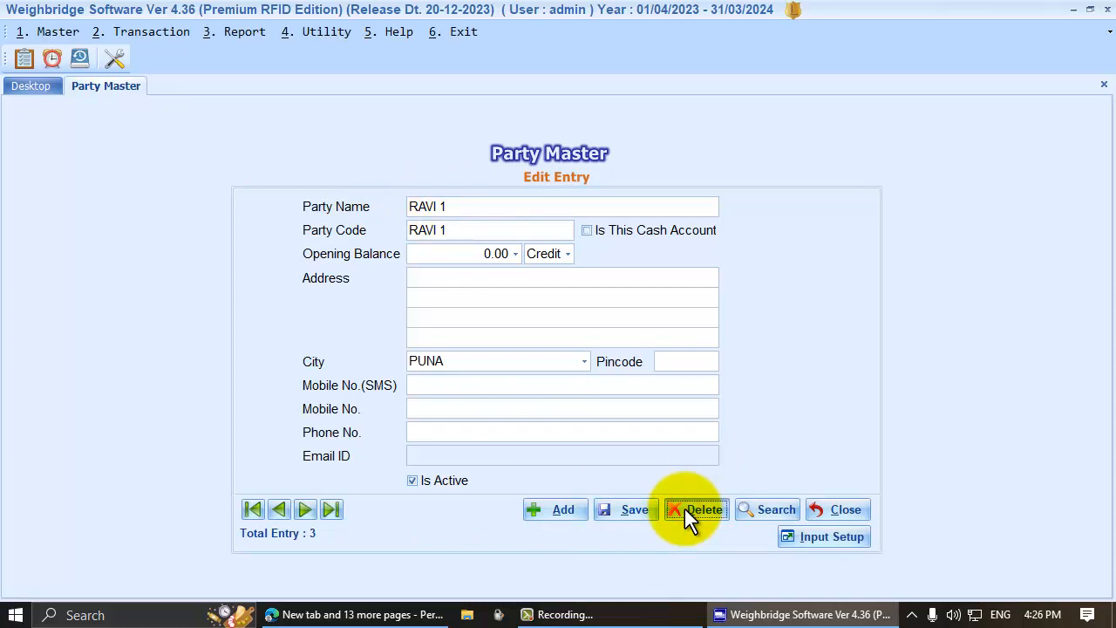
left_click(684, 509)
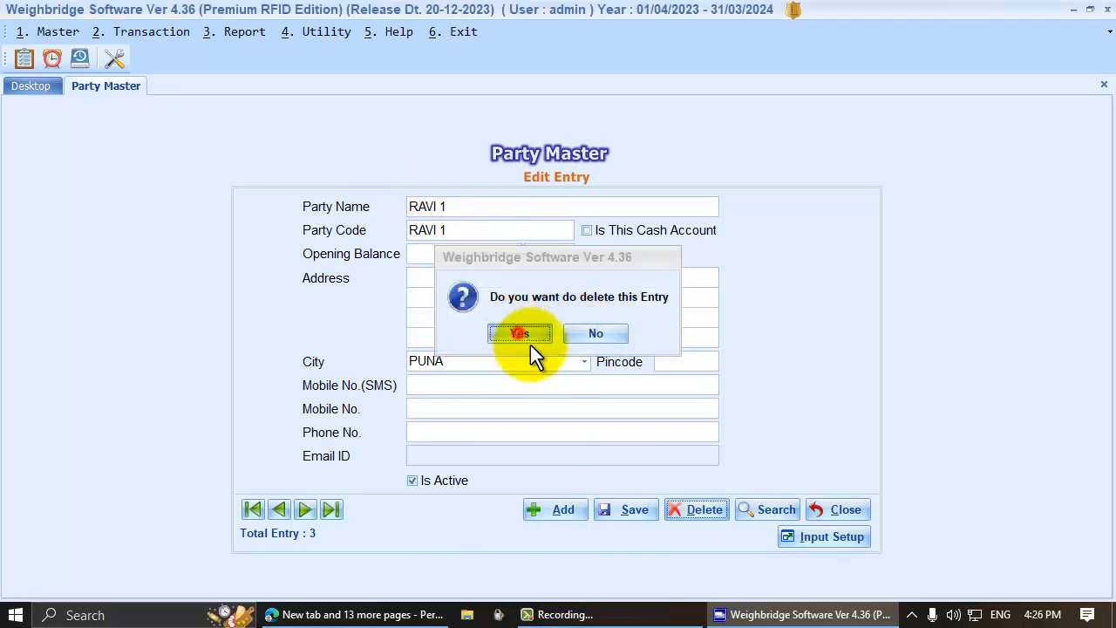
left_click(518, 332)
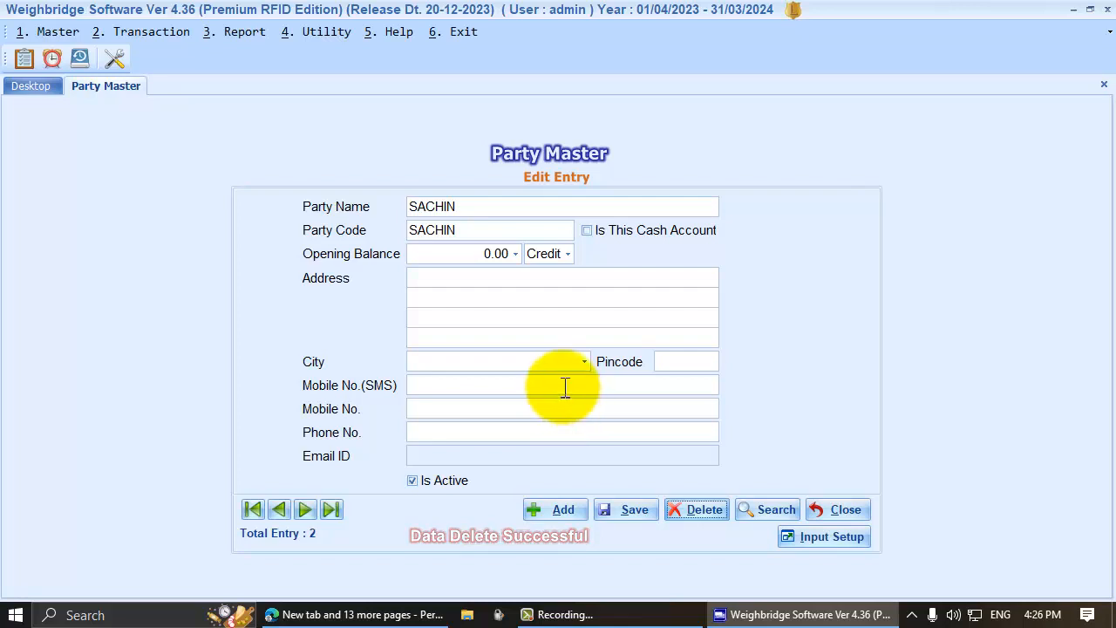
left_click(585, 386)
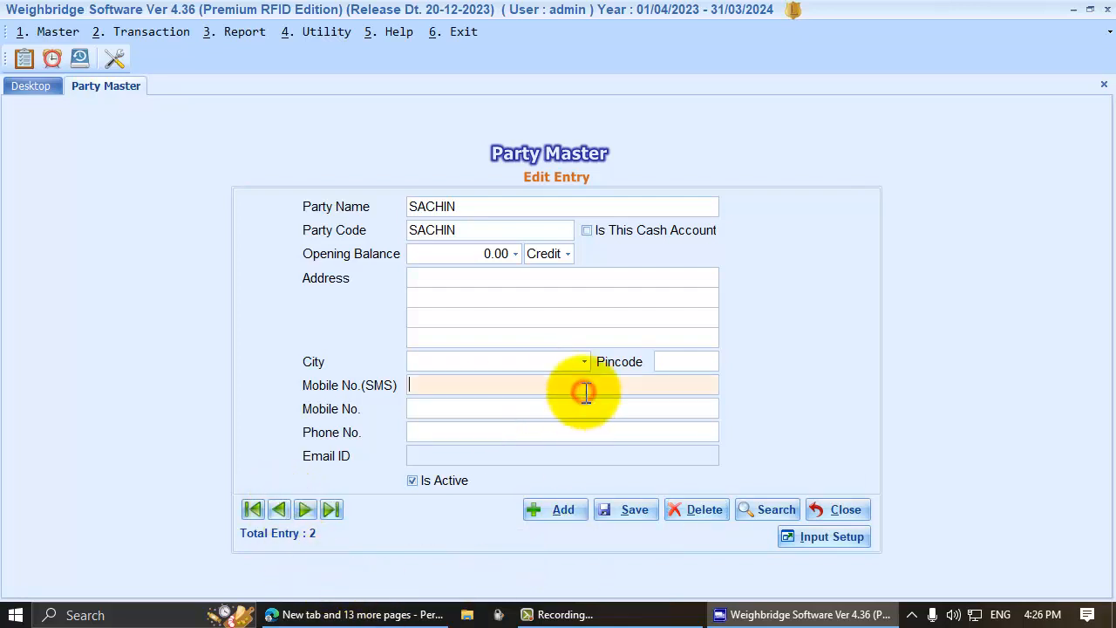
- Add and save a new party entry with party name 1 and party code 1
left_click(580, 510)
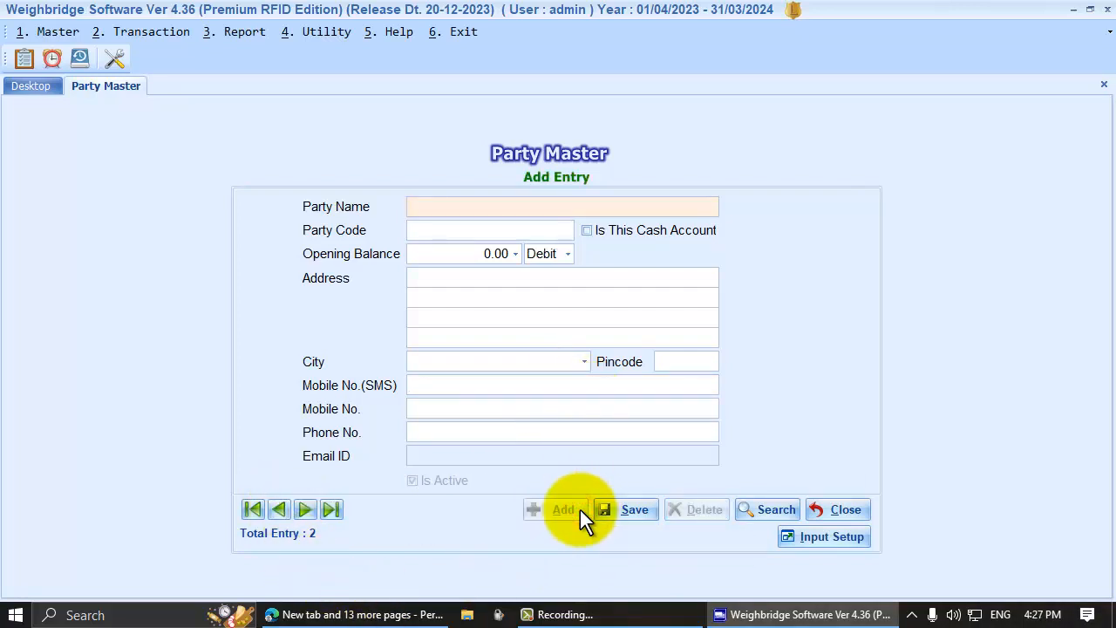
left_click(424, 230)
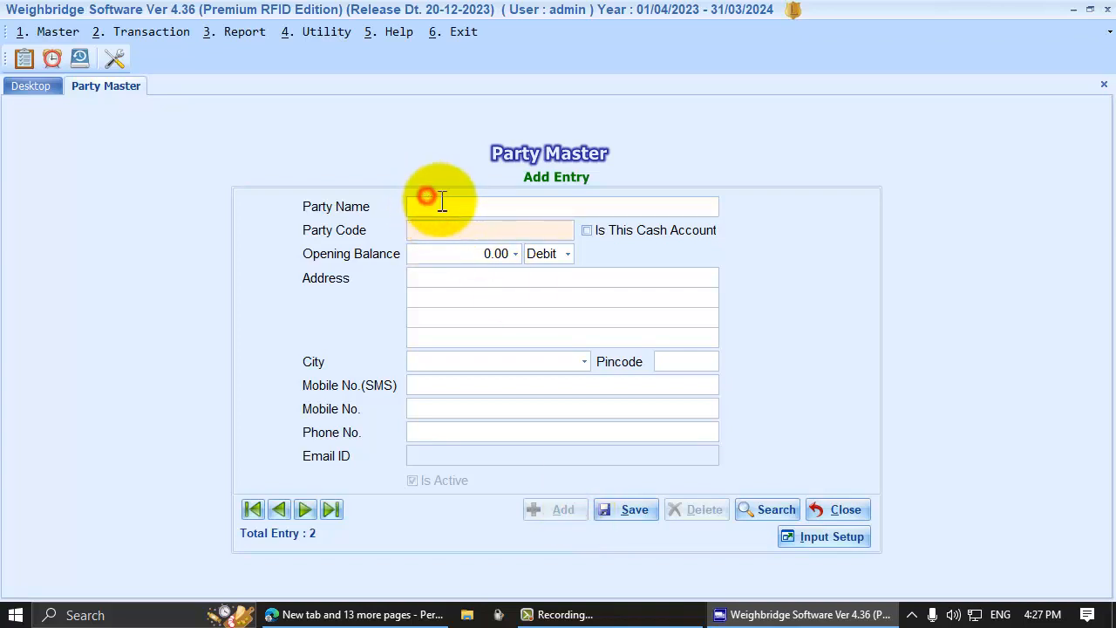
left_click(462, 206)
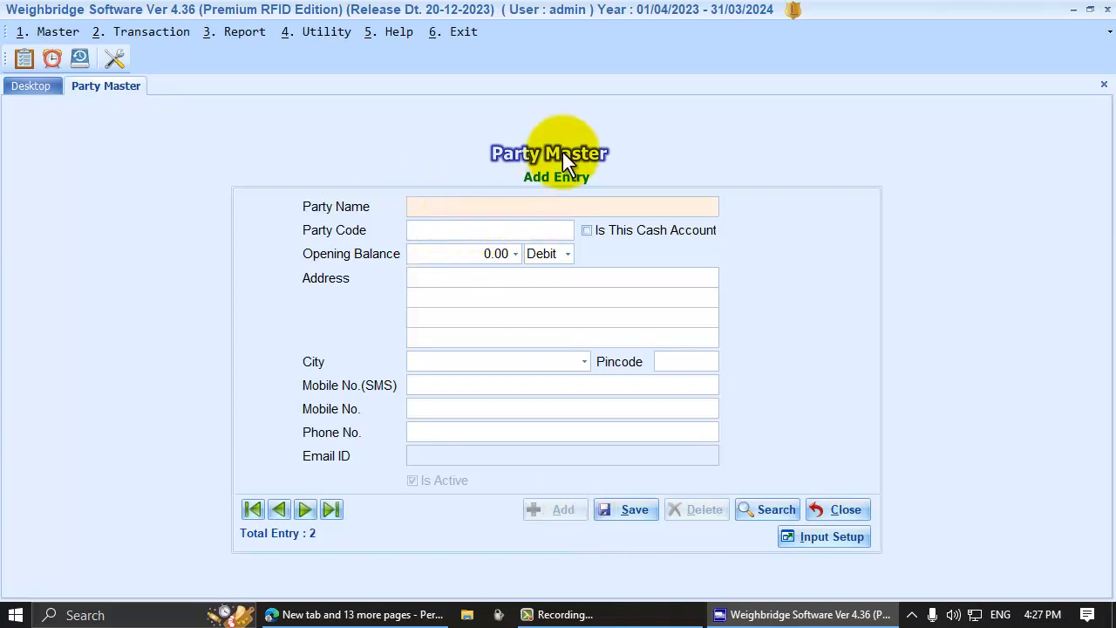
type("1")
key("Tab")
type("1")
key("Tab")
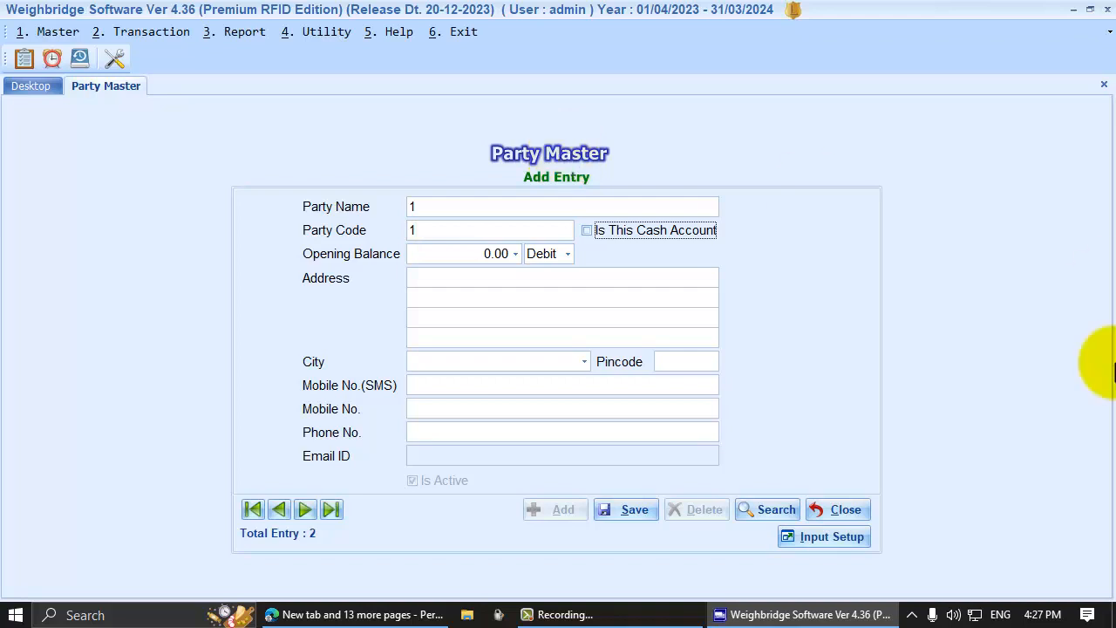
left_click(625, 513)
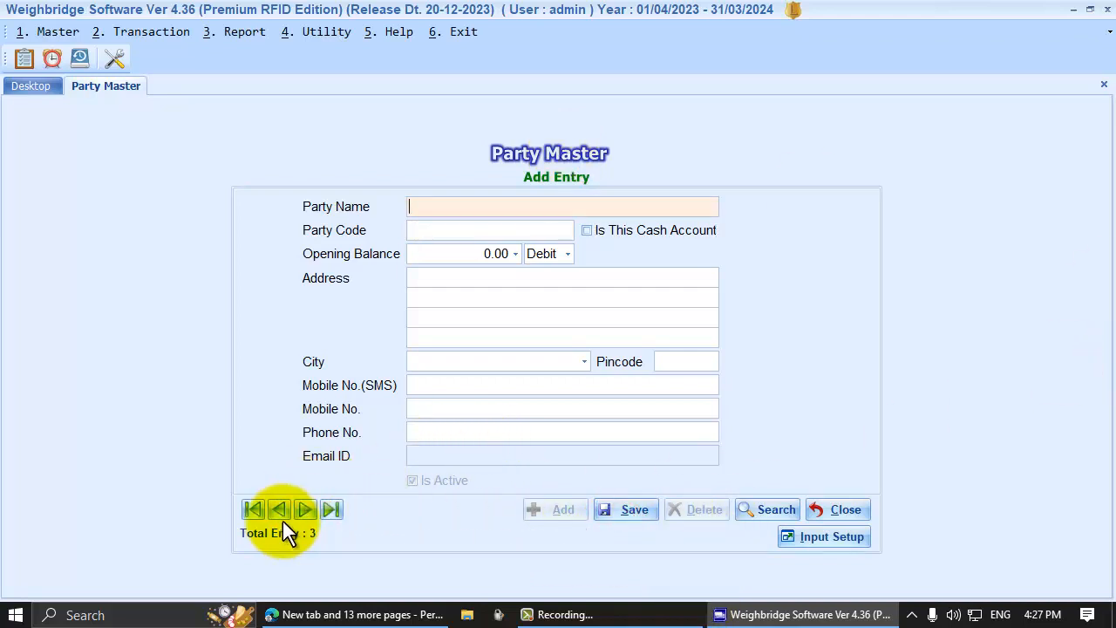
- Browse the saved party records by going to the last and first entries and stepping forward and back
left_click(330, 510)
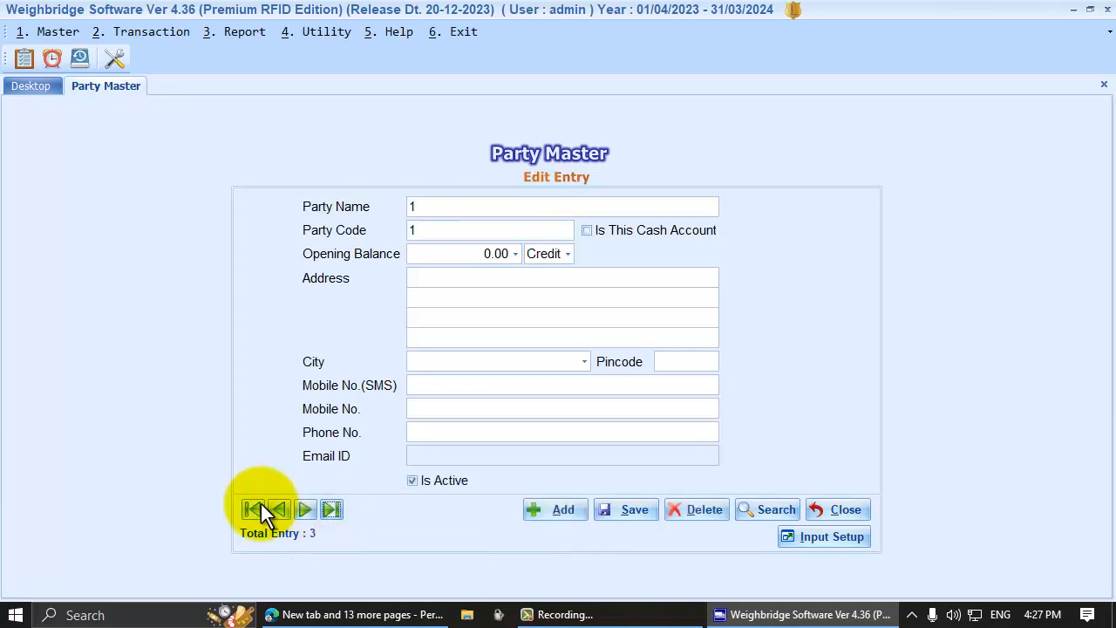
left_click(253, 510)
left_click(304, 513)
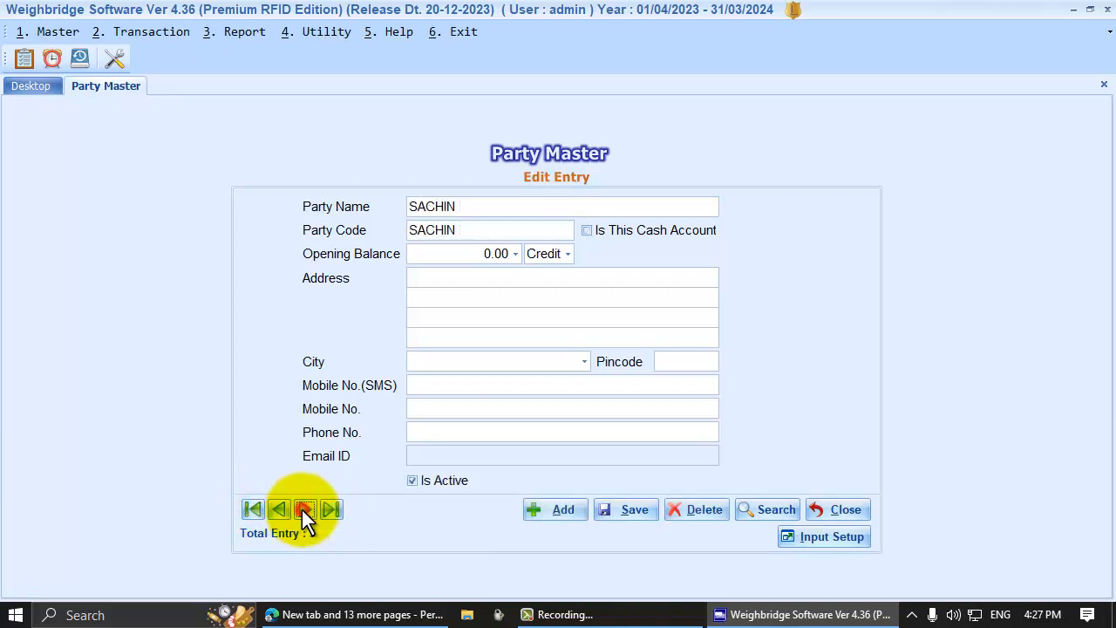
left_click(305, 514)
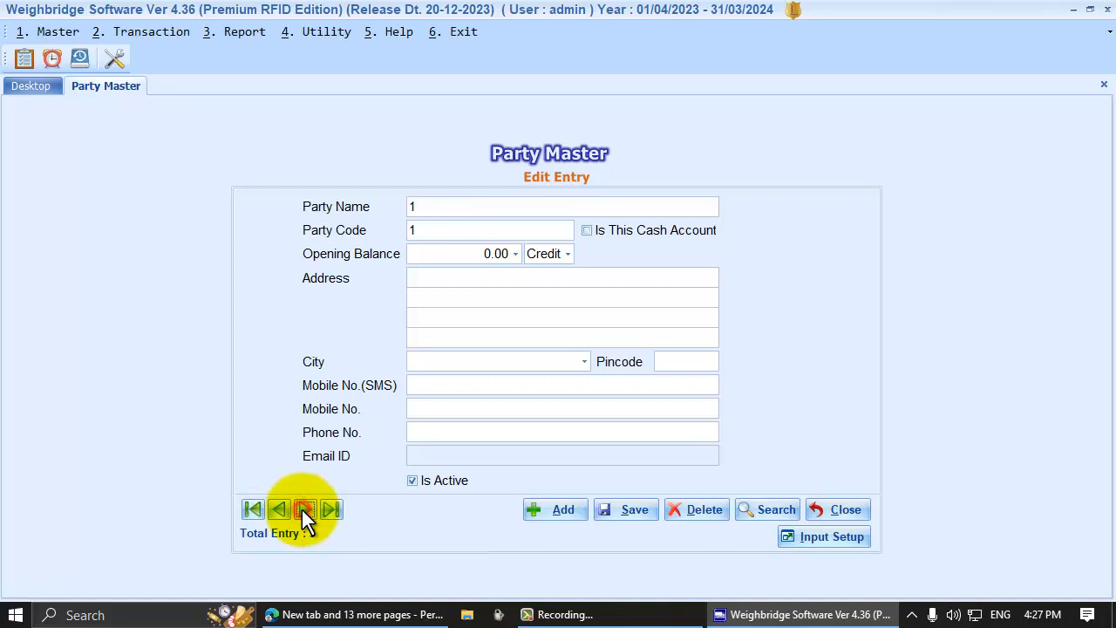
left_click(280, 513)
left_click(280, 513)
left_click(306, 511)
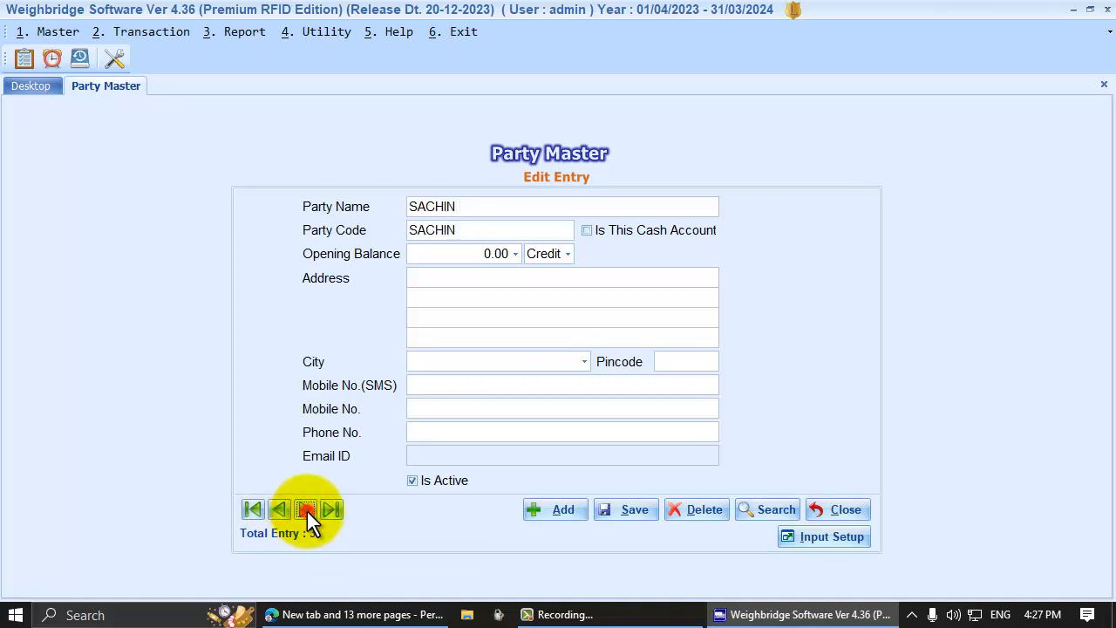
- Go forward to the party entry named 1, delete it and confirm the deletion
left_click(305, 512)
left_click(454, 301)
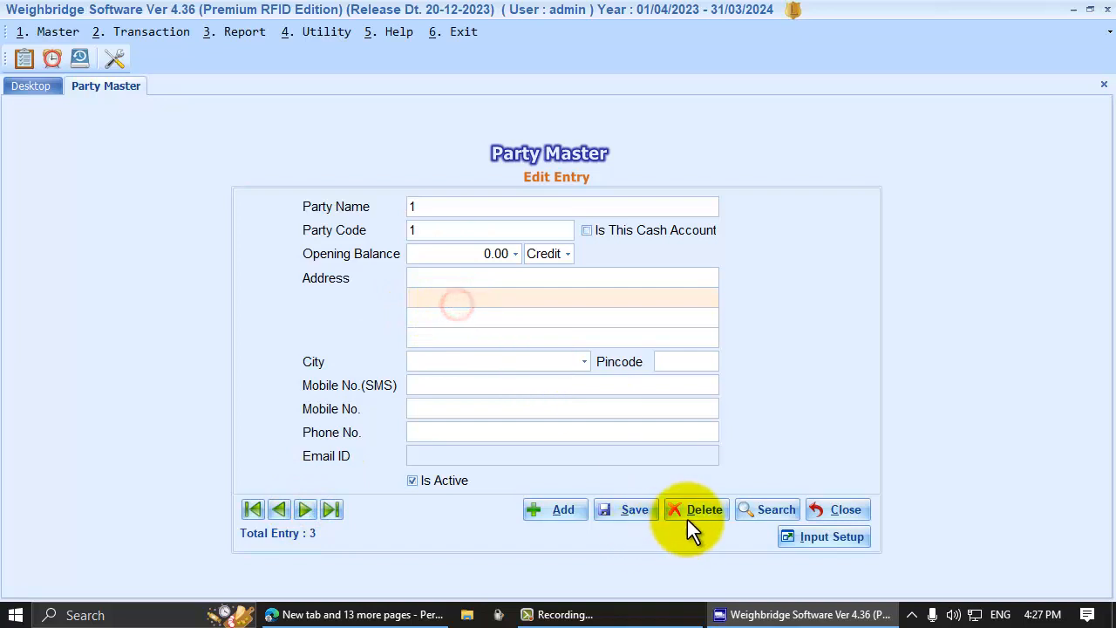
left_click(698, 509)
left_click(528, 335)
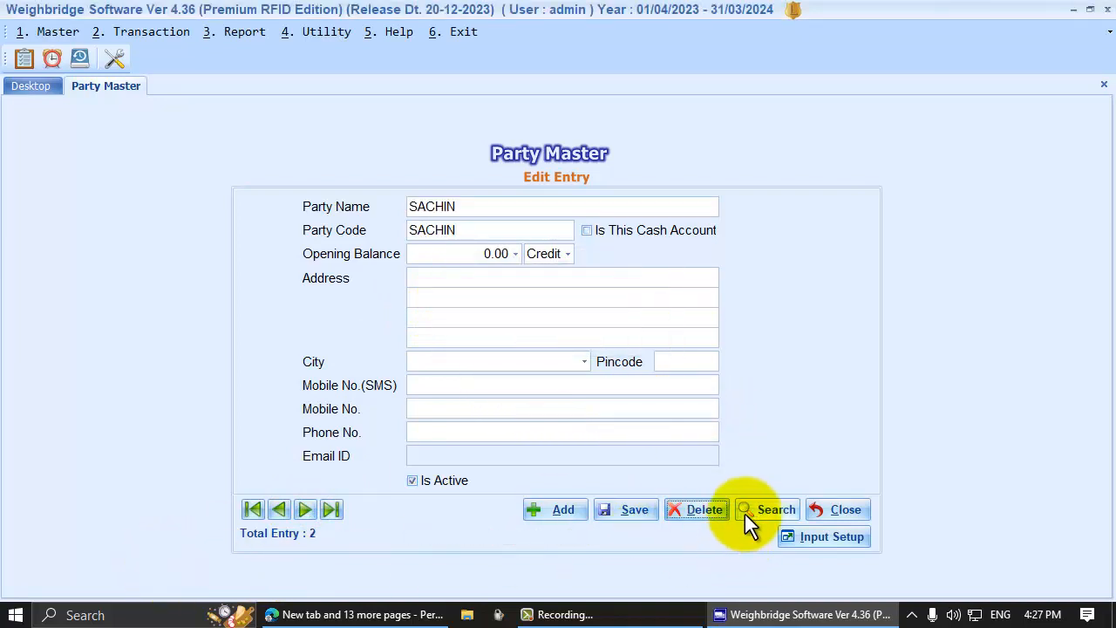
- Open the party form's Input Setup and turn off the Is Require option for Phone No
left_click(418, 382)
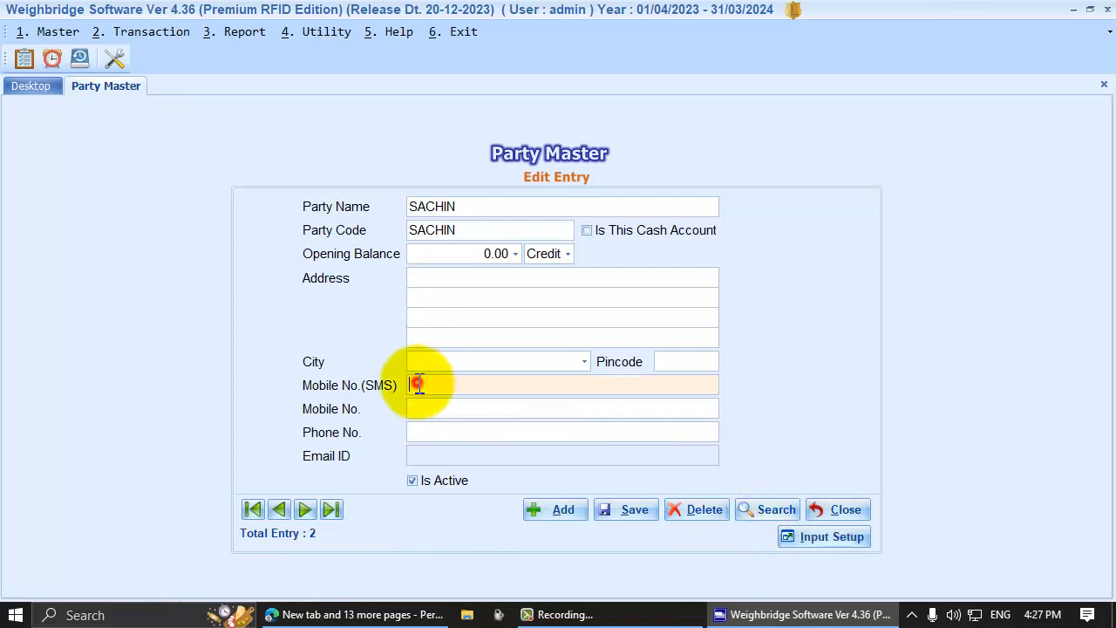
left_click(418, 431)
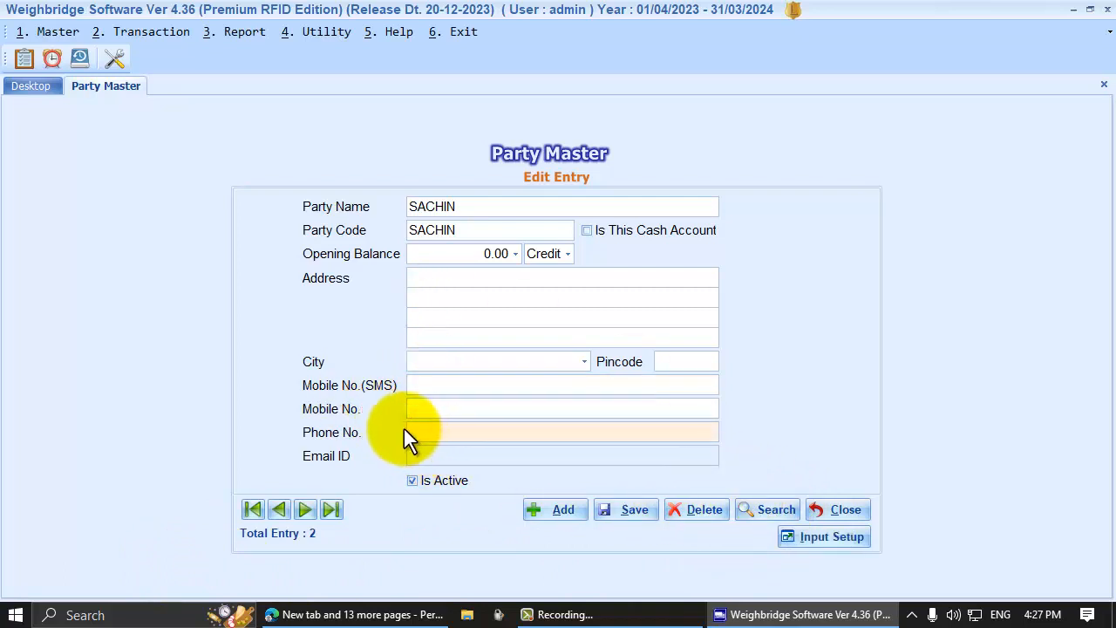
left_click(835, 538)
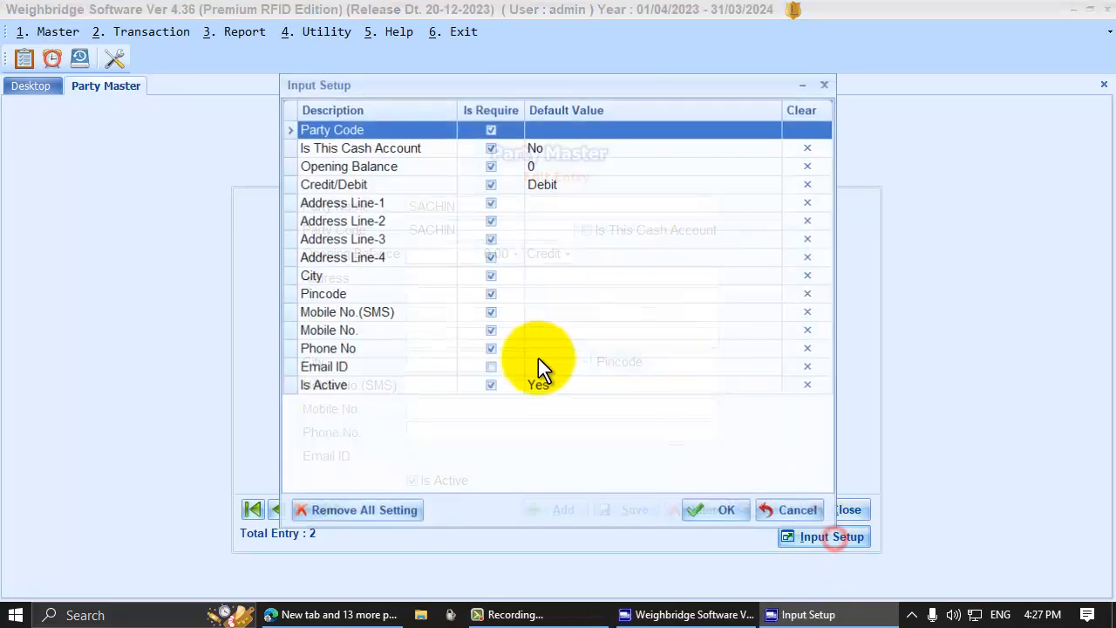
left_click(490, 349)
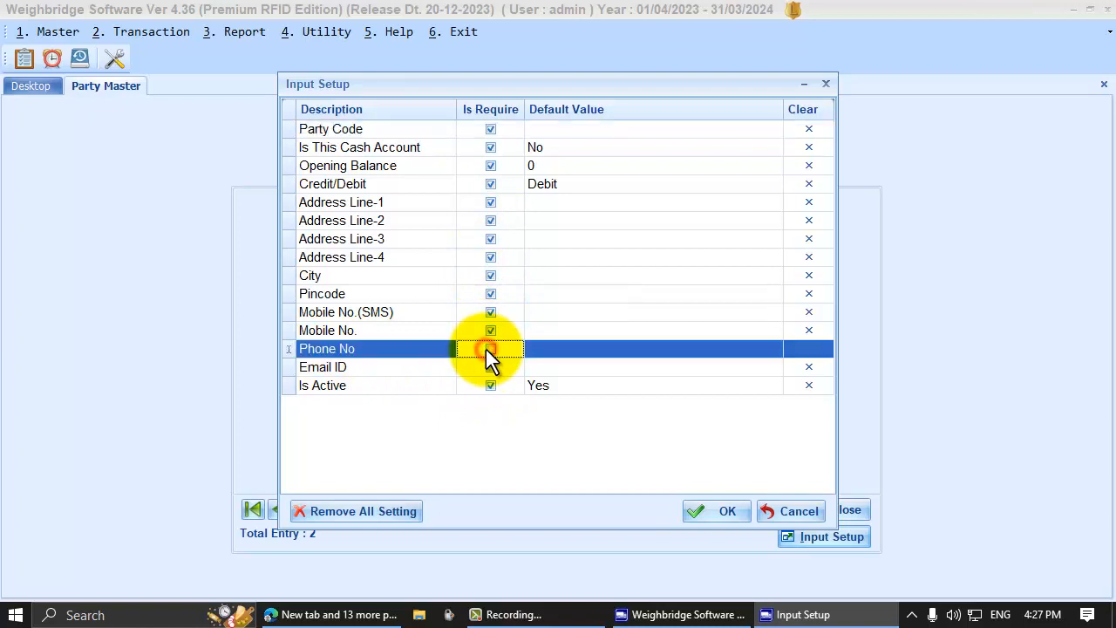
- Set the default value of City to PUNA and apply the Input Setup
left_click(395, 277)
left_click(563, 277)
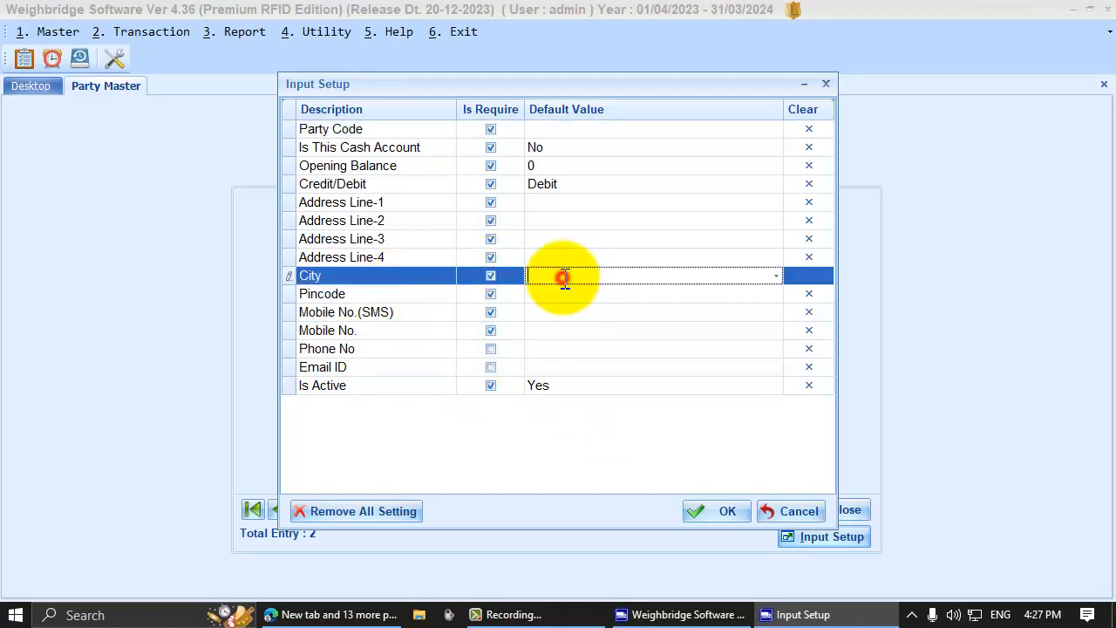
left_click(774, 277)
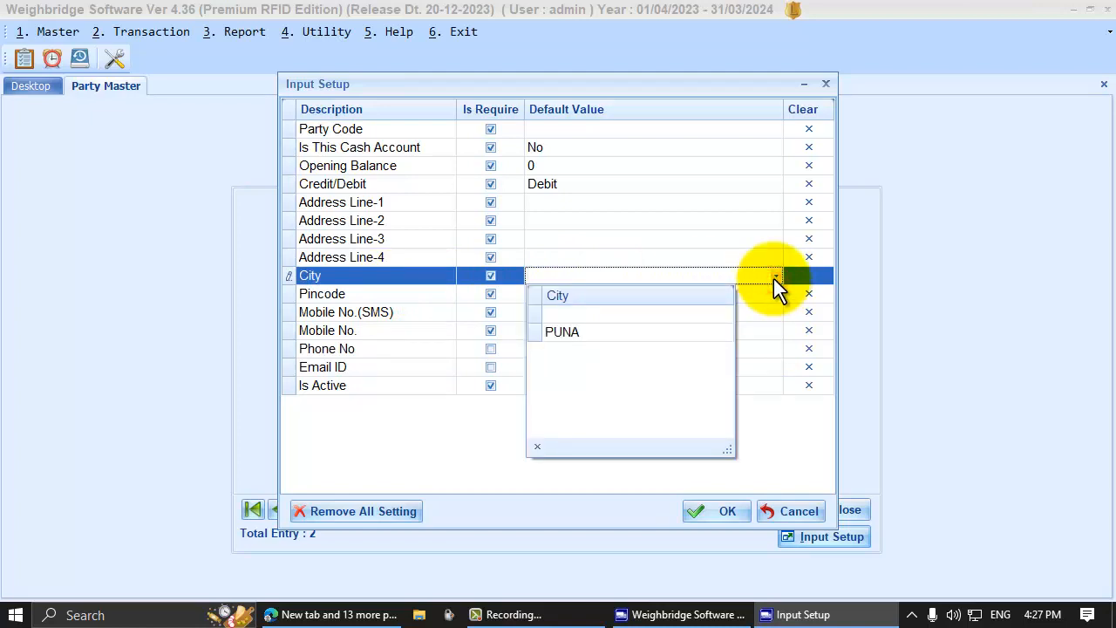
type("PUNA")
key("Return")
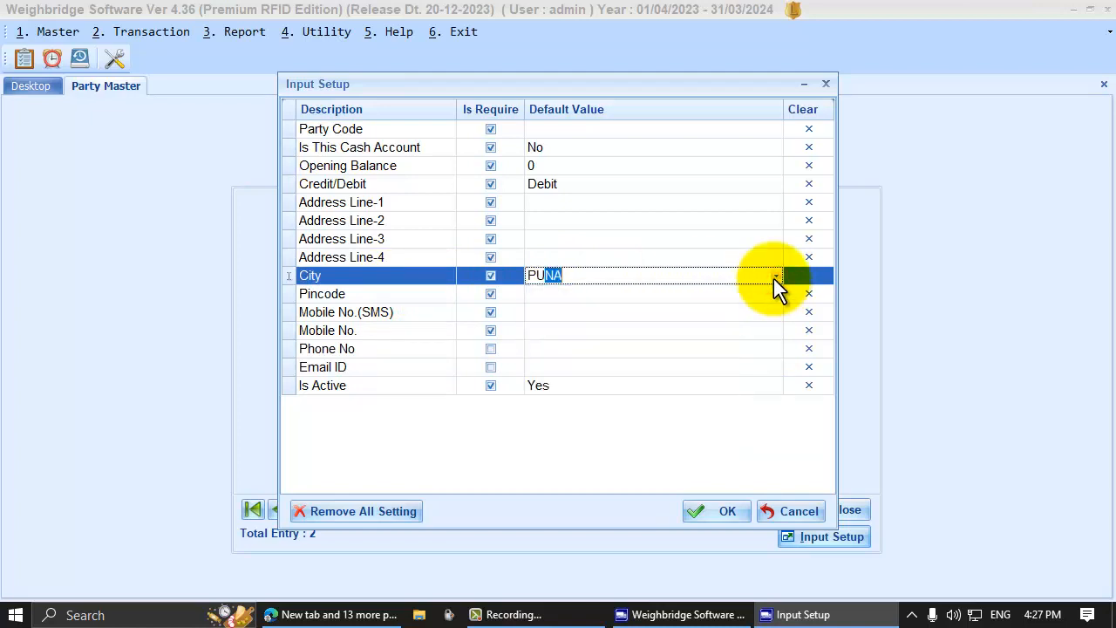
left_click(703, 510)
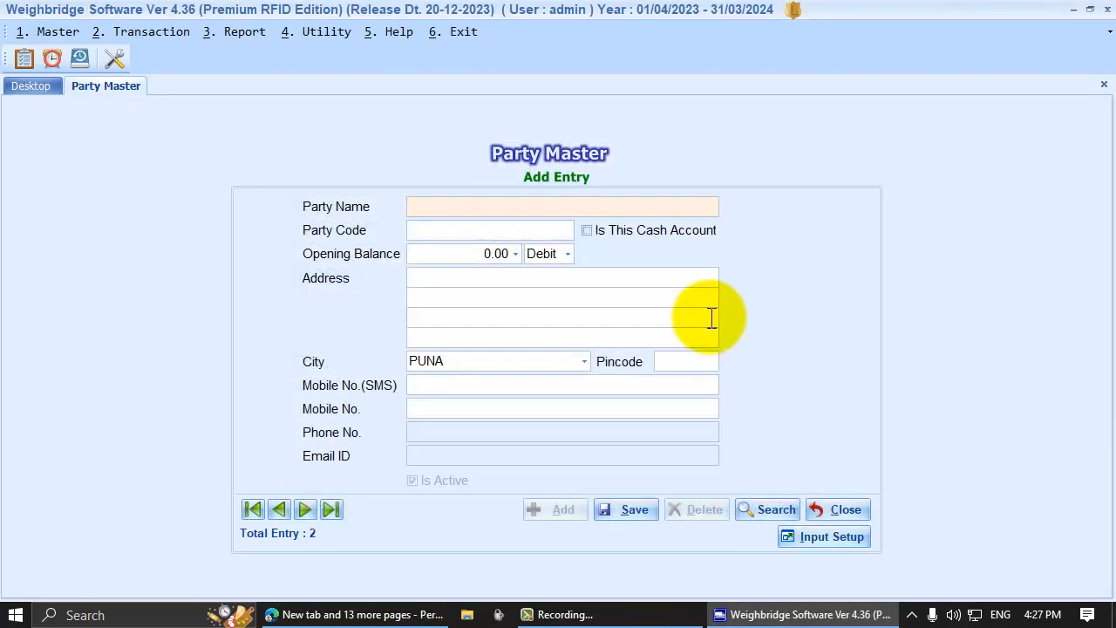
- Close and reopen the Party Master to check the default City of a new entry
left_click(839, 511)
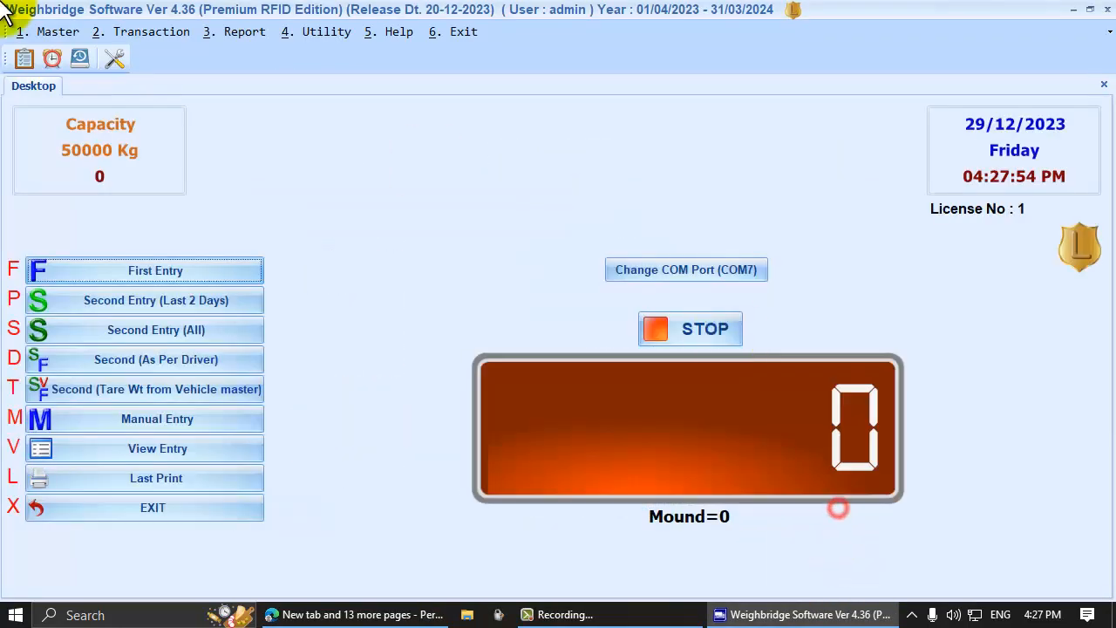
left_click(45, 34)
left_click(47, 54)
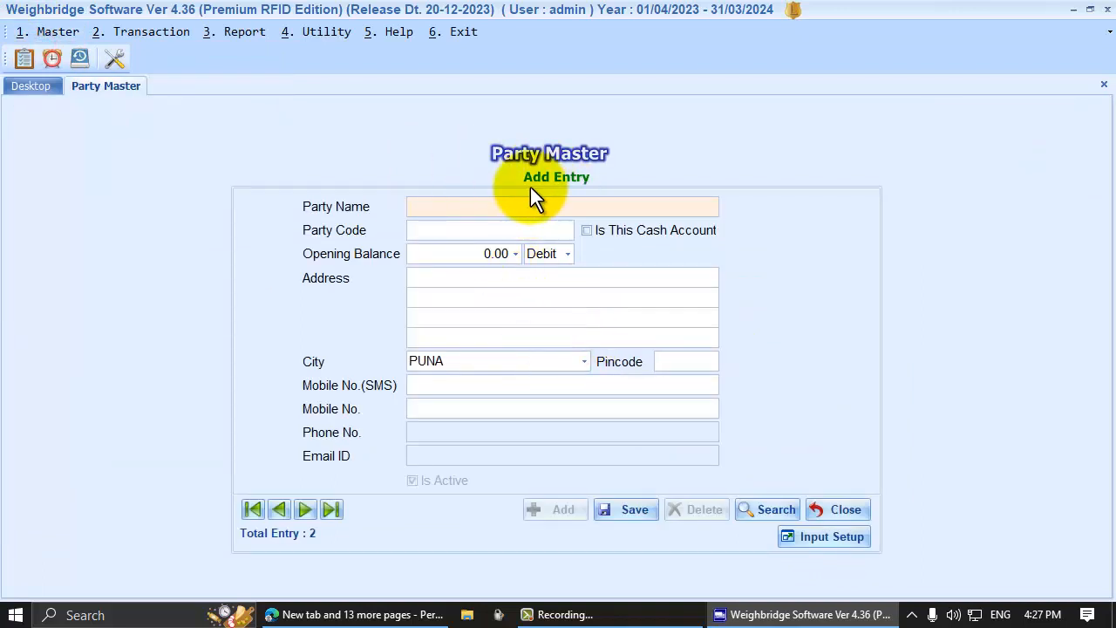
left_click(578, 362)
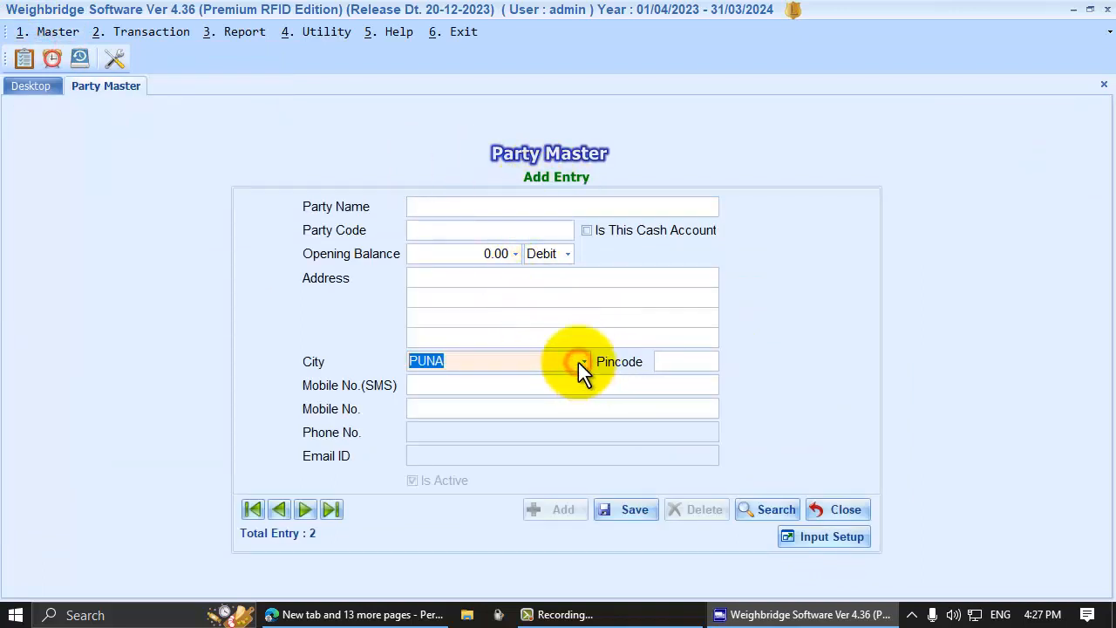
- Enter ABC as party name and party code for the new party and save it
left_click(449, 205)
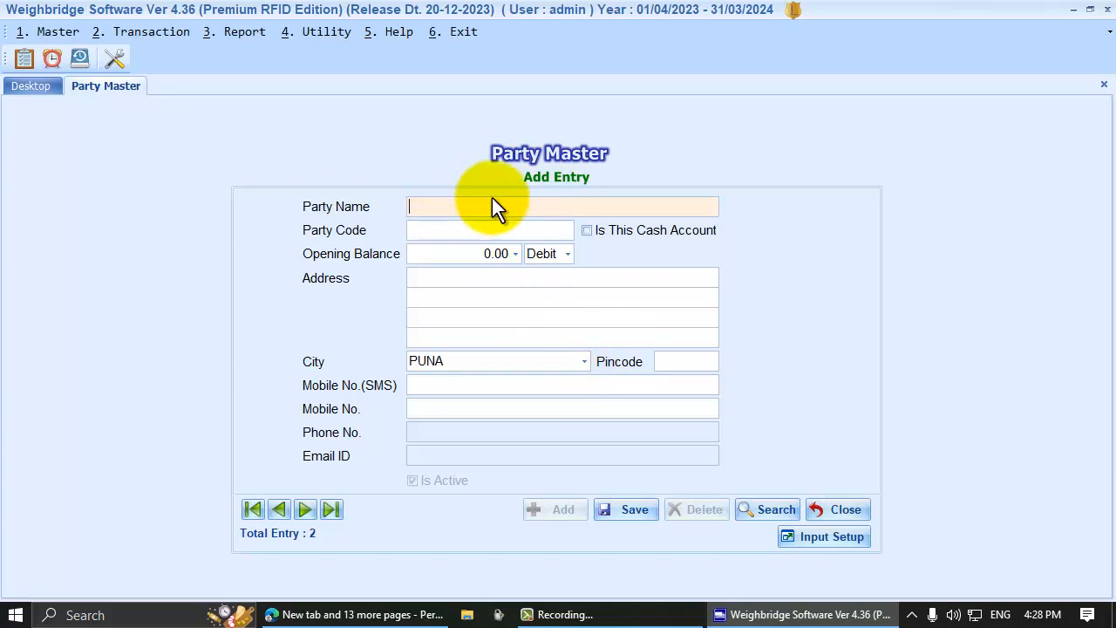
type("ABC")
key("Tab")
key("Tab")
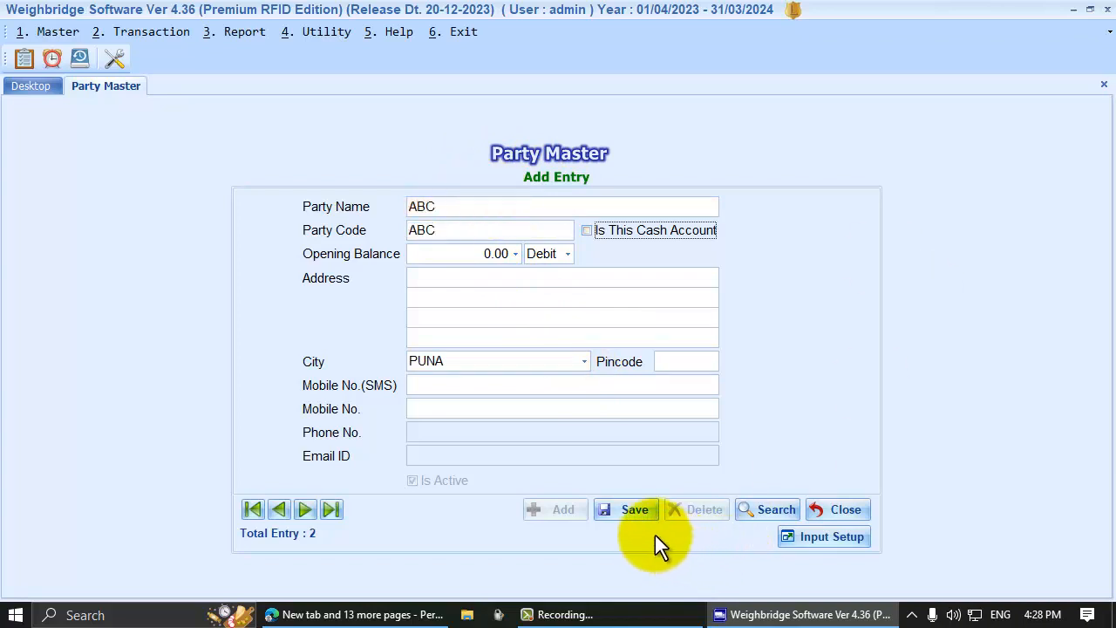
left_click(614, 507)
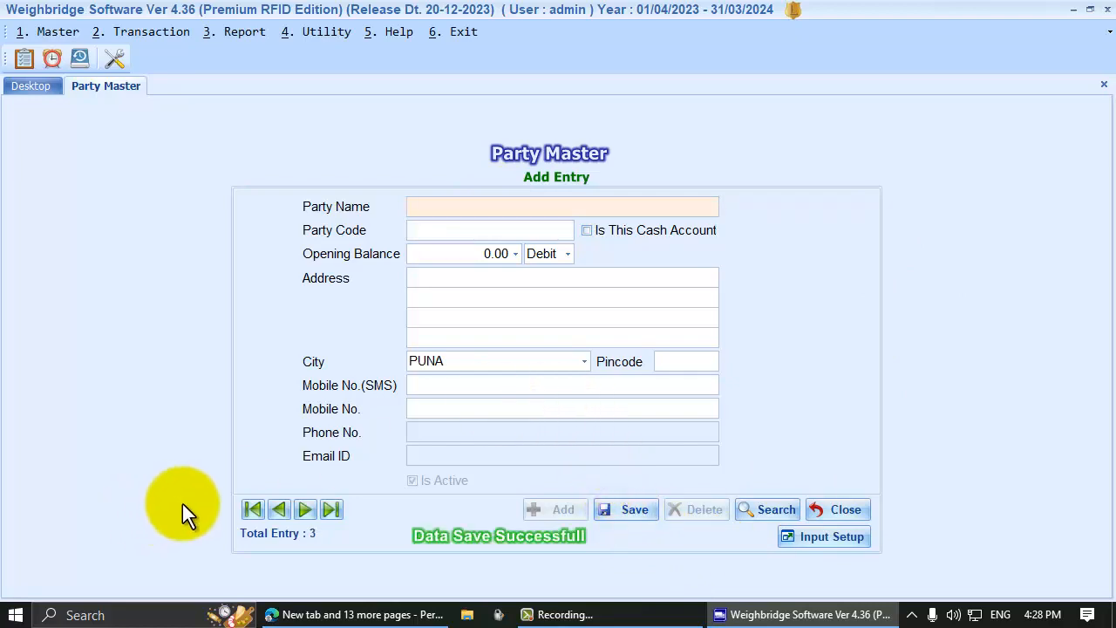
- Go back to the saved ABC entry, open the party search list and save its column settings
left_click(279, 509)
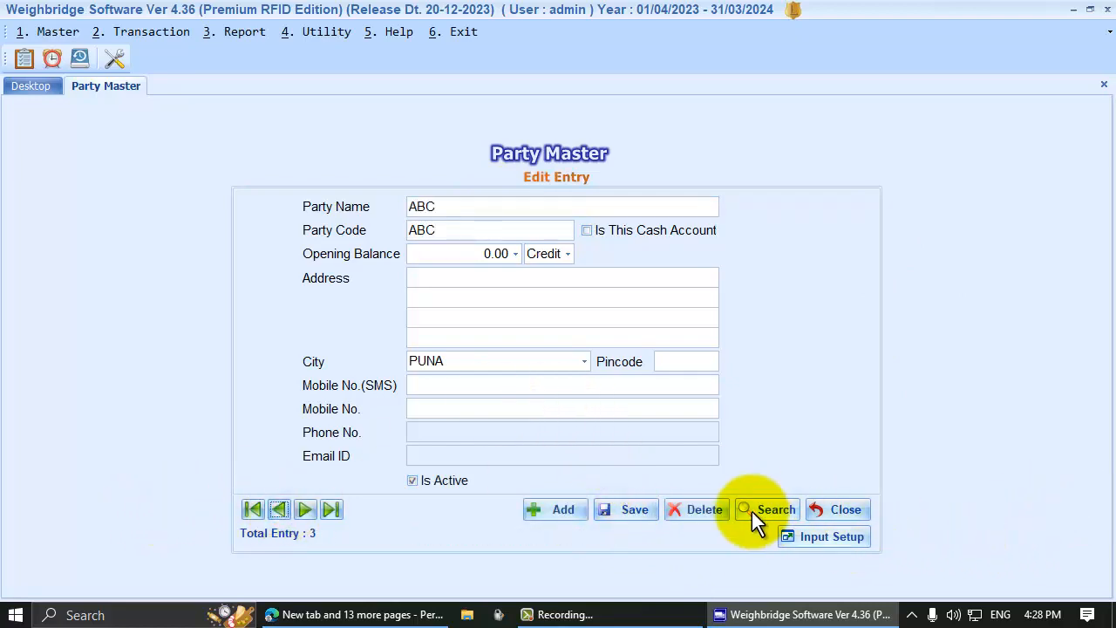
left_click(752, 511)
left_click(199, 110)
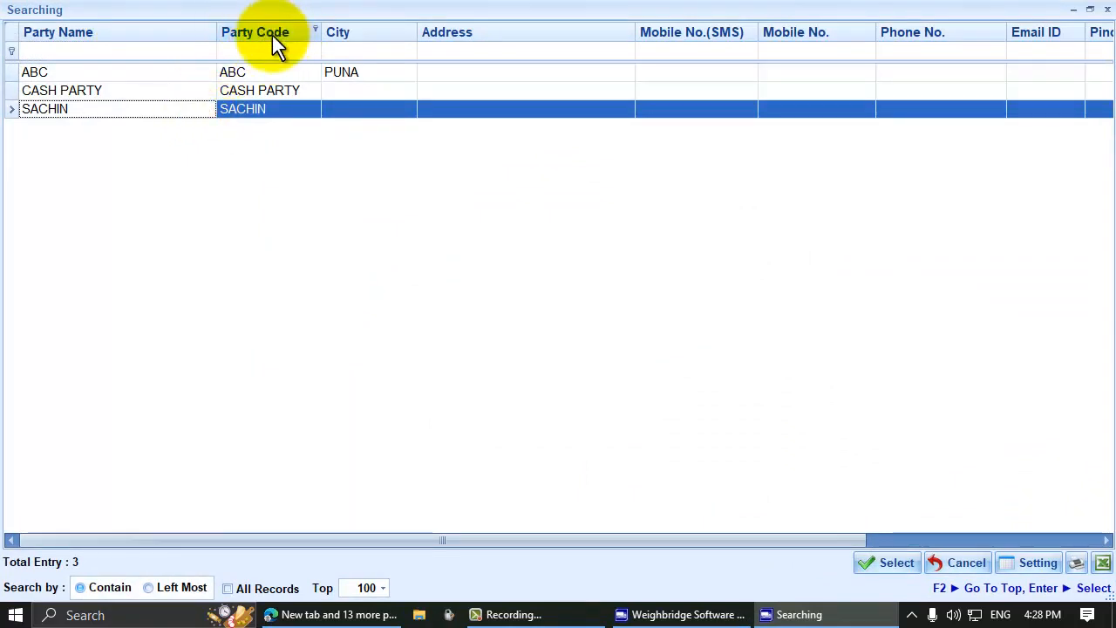
left_click(1037, 563)
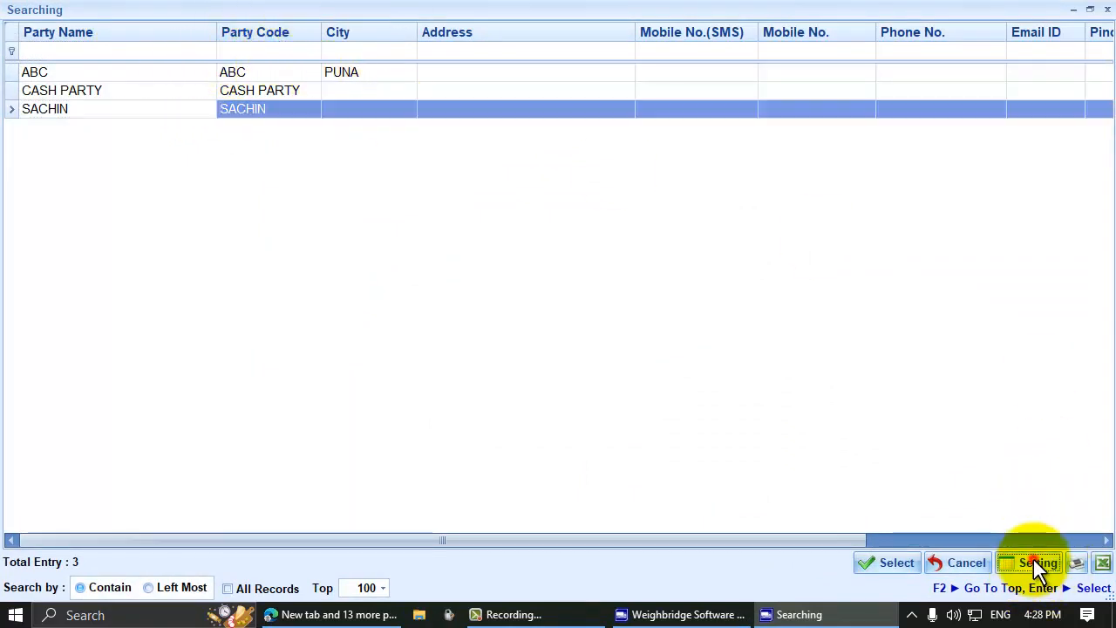
left_click(340, 486)
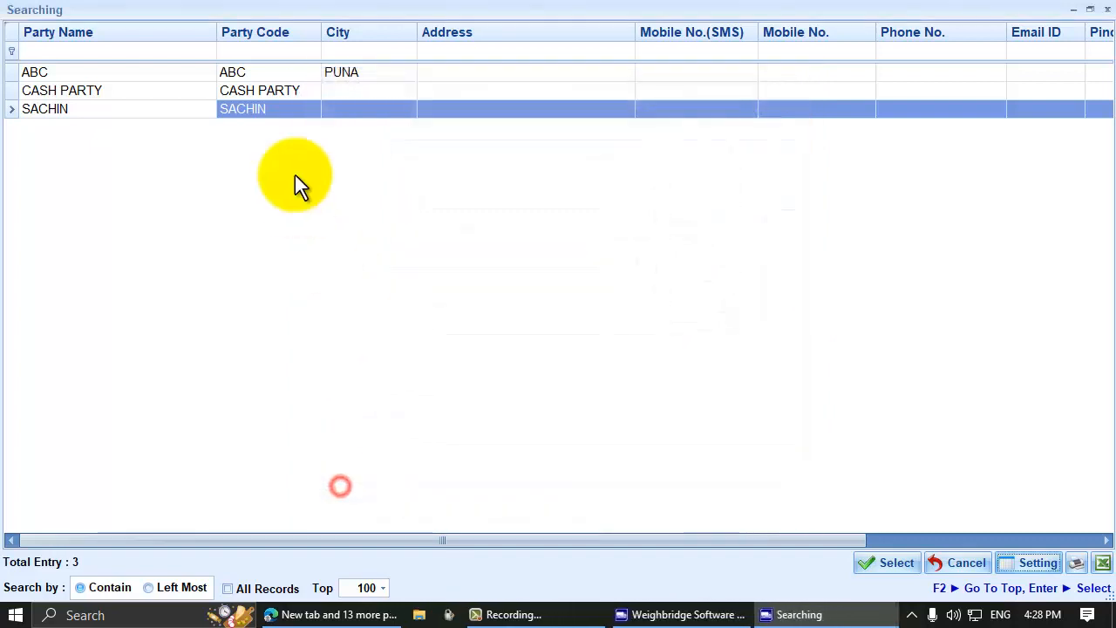
- Widen the City and Party Code columns in the party search list
left_click(336, 77)
mouse_move(379, 30)
left_mouse_down()
mouse_move(200, 35)
mouse_move(440, 36)
left_mouse_up()
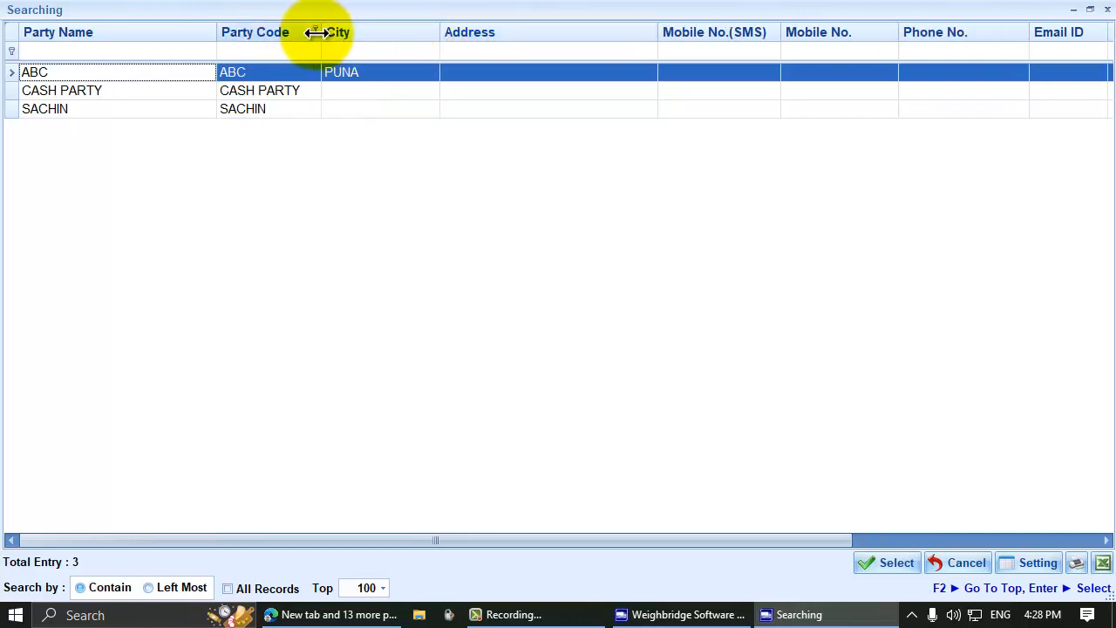
left_click_drag(321, 33, 340, 35)
- Remove the Phone No. column from the party search list by pulling it out of the header row
left_click(625, 78)
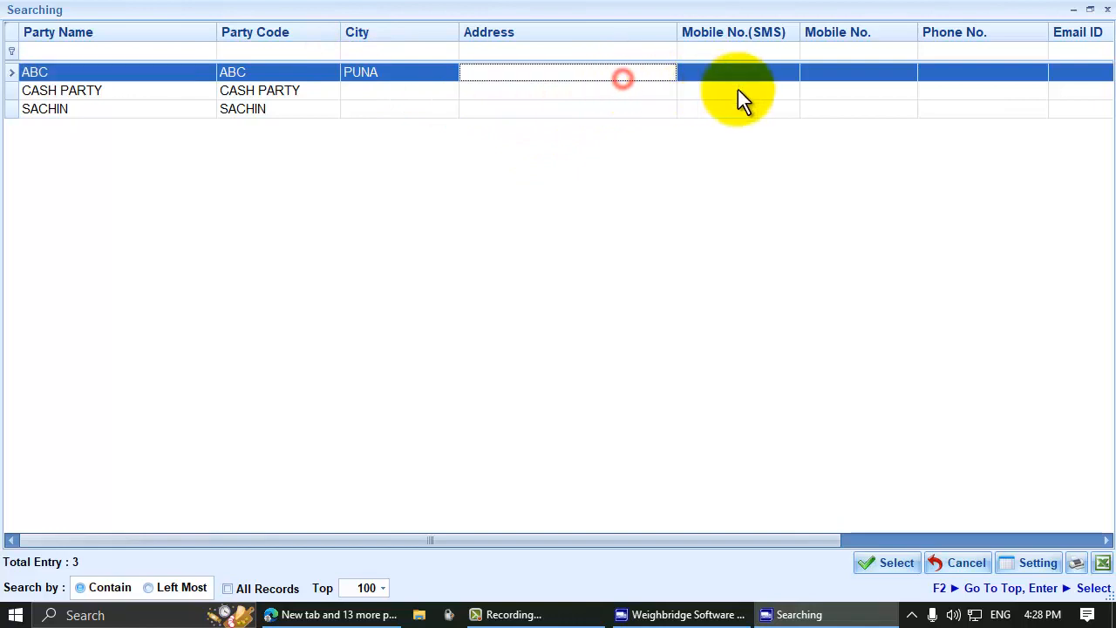
left_click(738, 78)
left_click(845, 78)
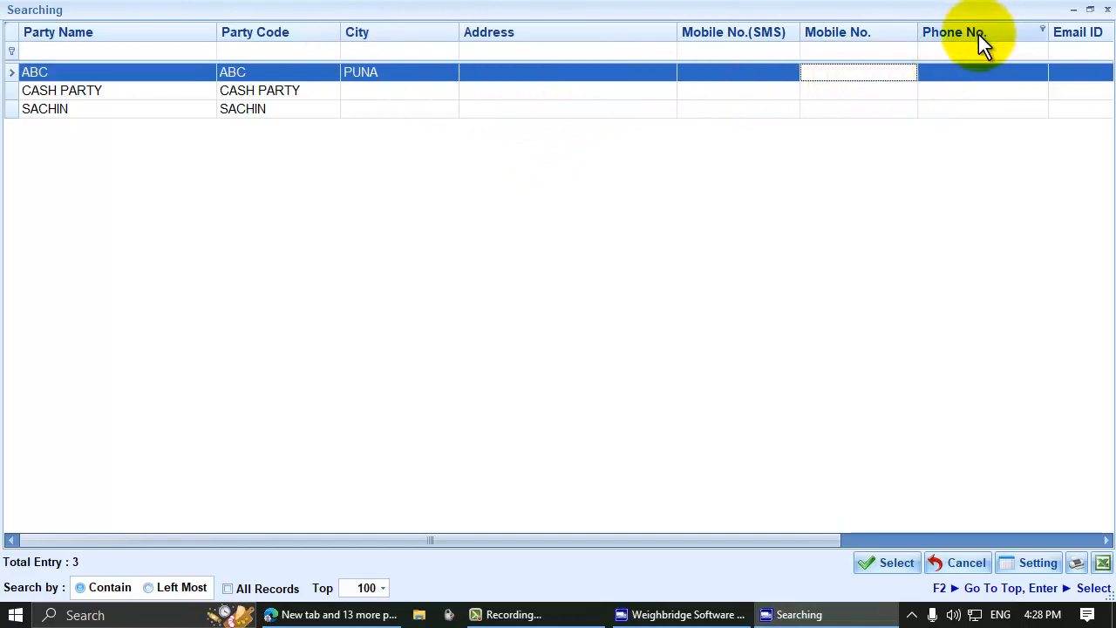
left_click(978, 34)
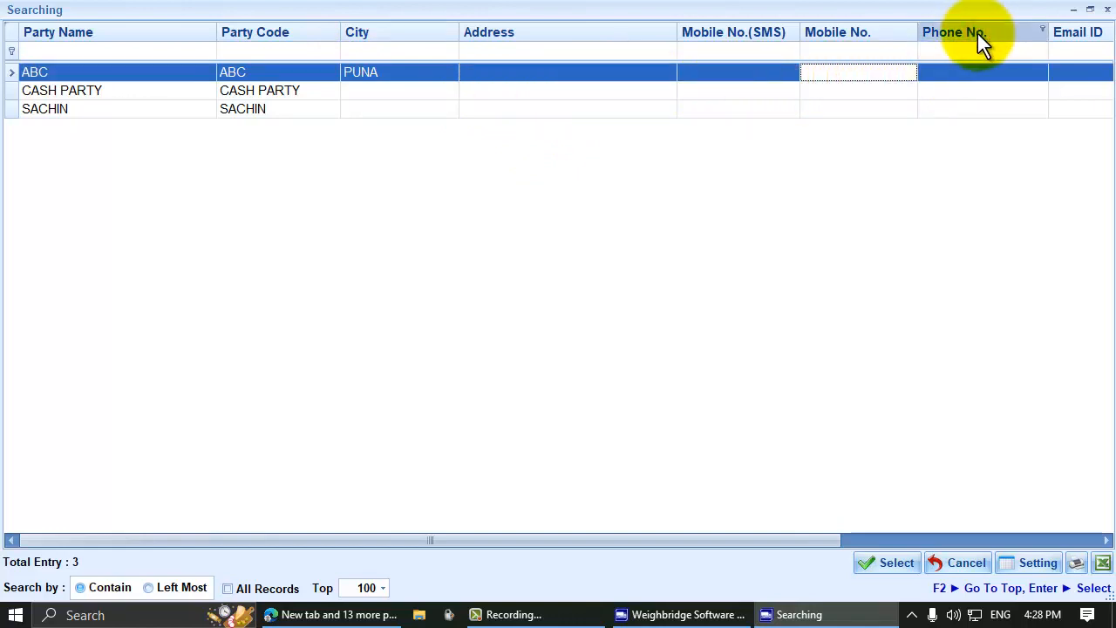
left_click_drag(978, 33, 978, 12)
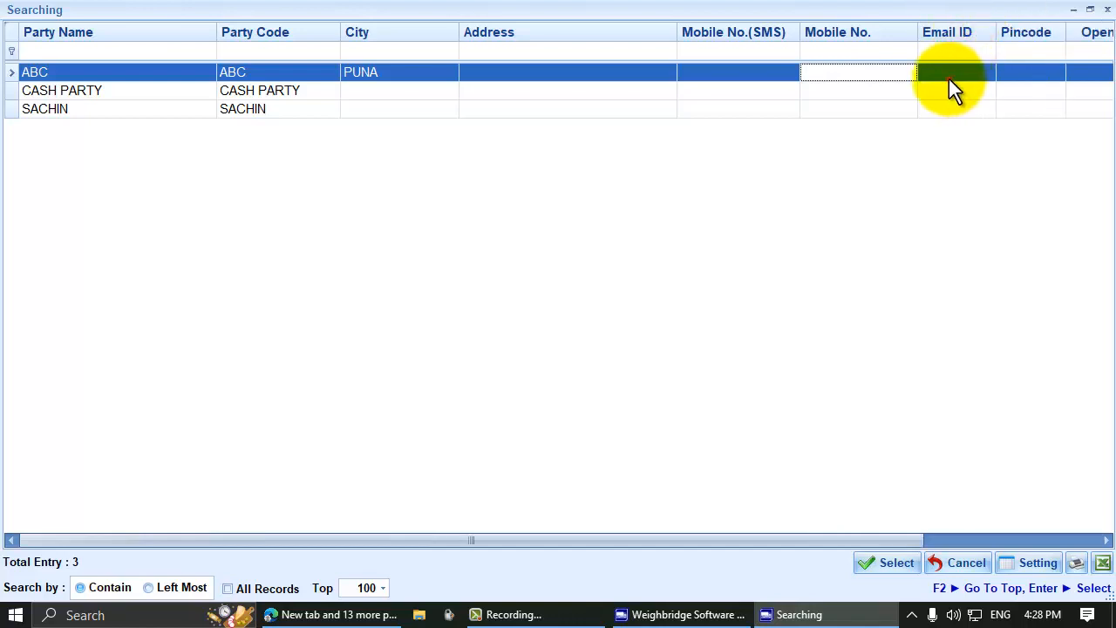
left_click(951, 77)
- Make the Phone No. column visible again in the search list's column settings and save them
left_click_drag(789, 542, 1004, 463)
left_click(1043, 562)
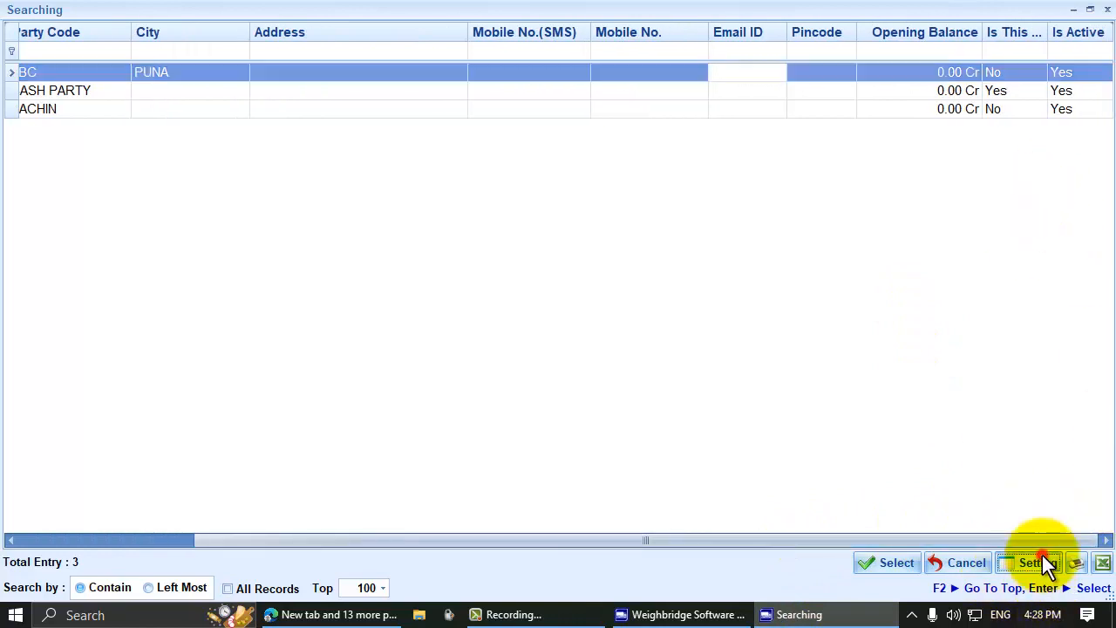
left_click(333, 329)
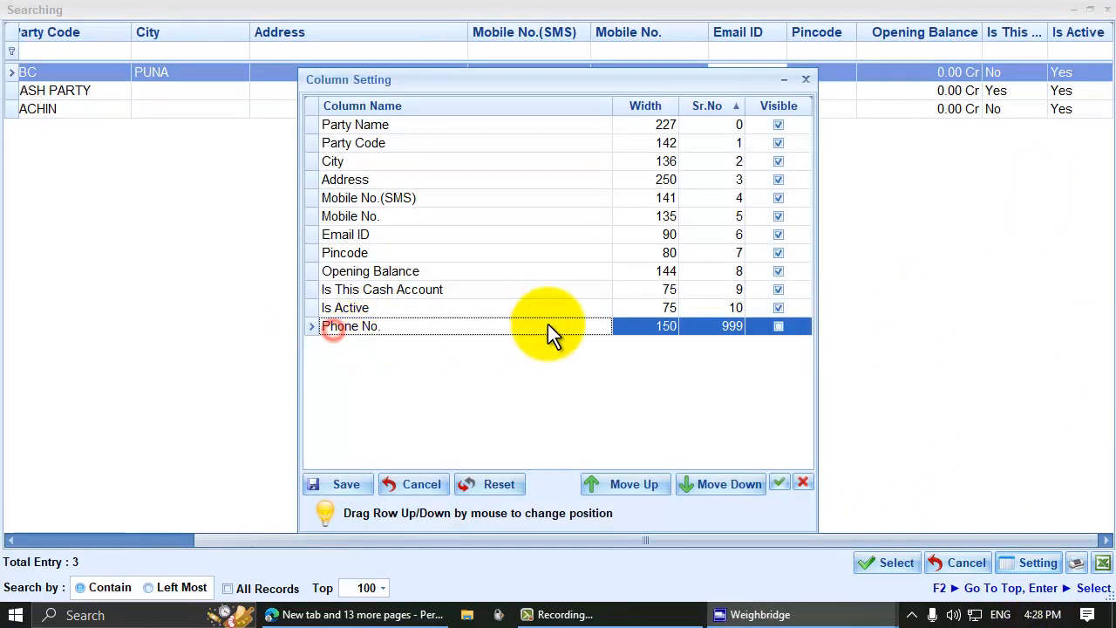
left_click(780, 326)
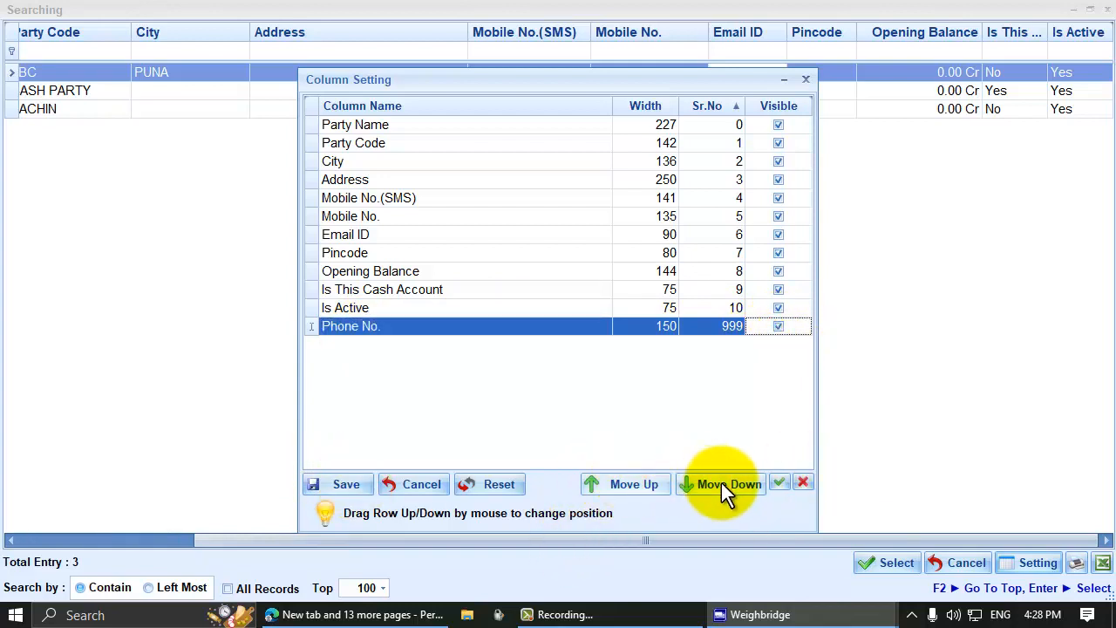
left_click(320, 484)
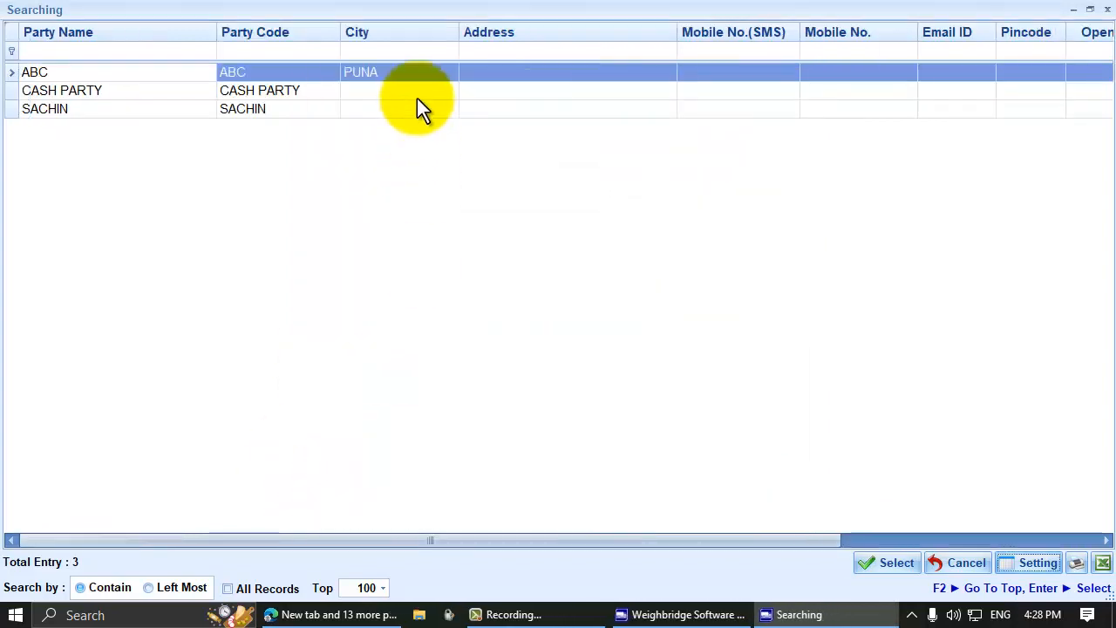
- Examine the search list's columns across to Phone No. to find its position
left_click(418, 96)
key("Right")
key("Right")
key("Right")
key("Right")
key("Right")
key("Right")
key("Right")
key("Right")
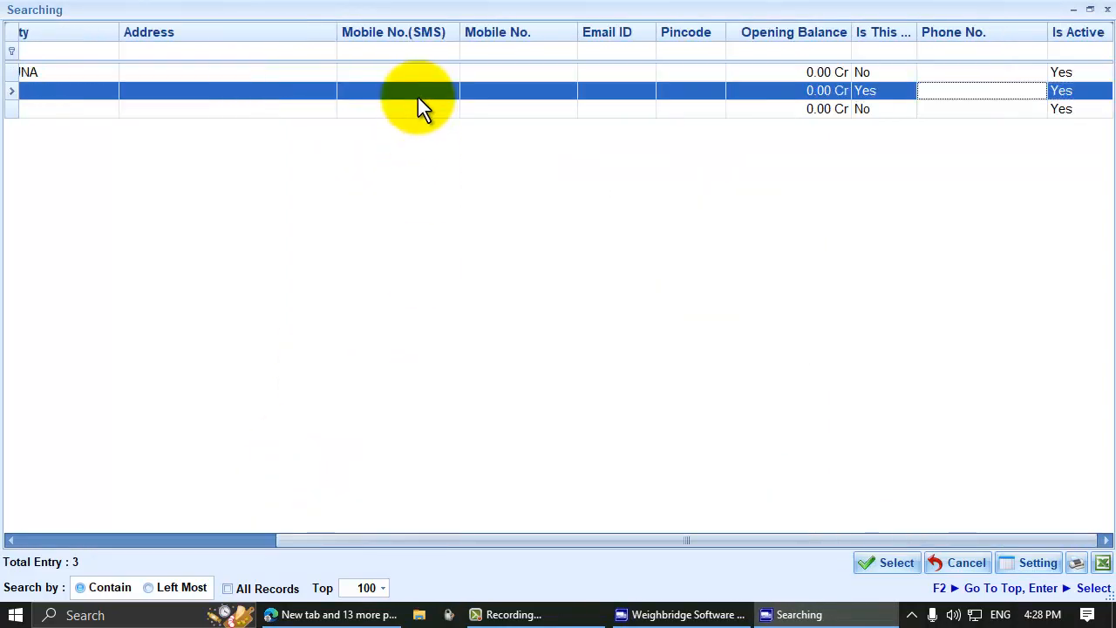
key("Left")
key("Up")
key("Right")
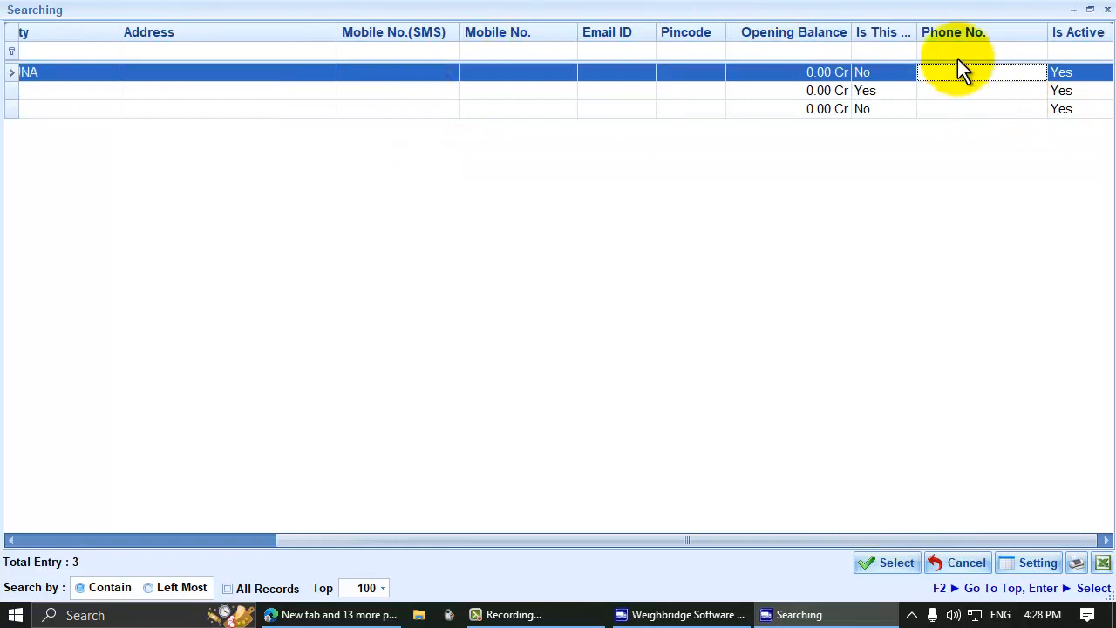
- Widen the Is This Cash Account column, move it between Email ID and Pincode, and return to the first column
left_click_drag(917, 33, 689, 41)
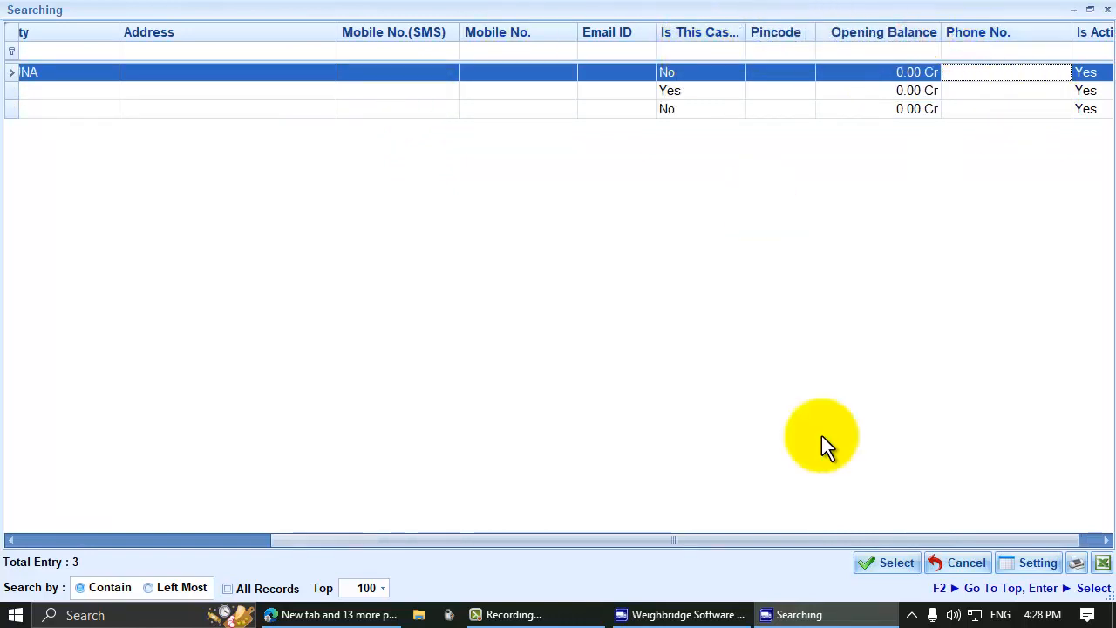
left_click(124, 92)
key("Left")
key("Left")
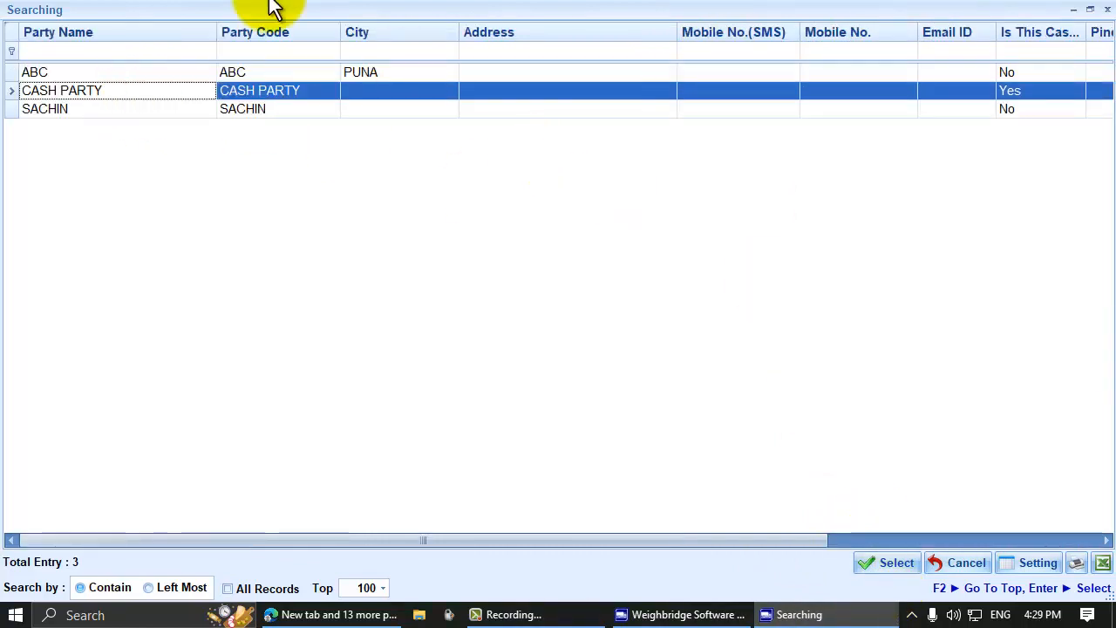
- Filter the party search list by party names containing "sac"
left_click(41, 52)
type("s")
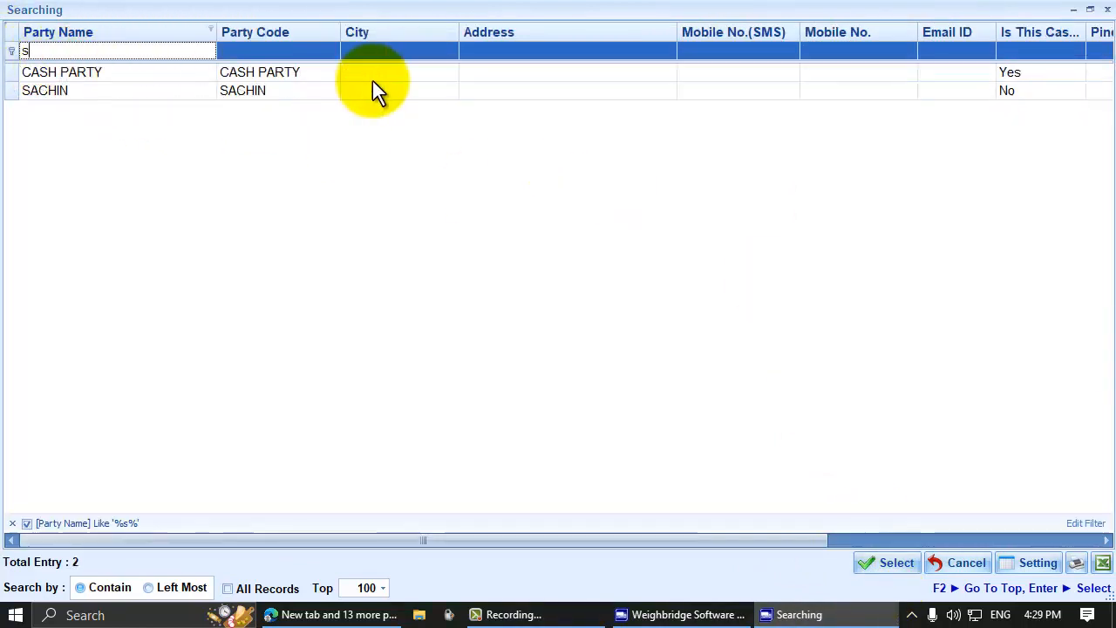
type("ac")
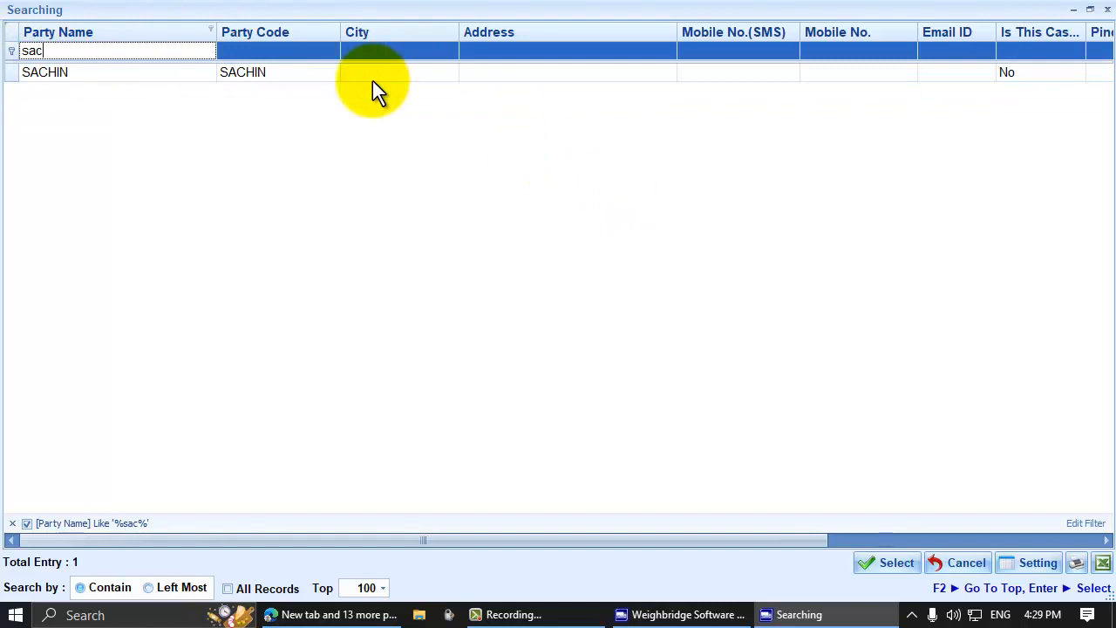
- Further filter the party search list by party codes containing "ch" and select the matching row
left_click(262, 52)
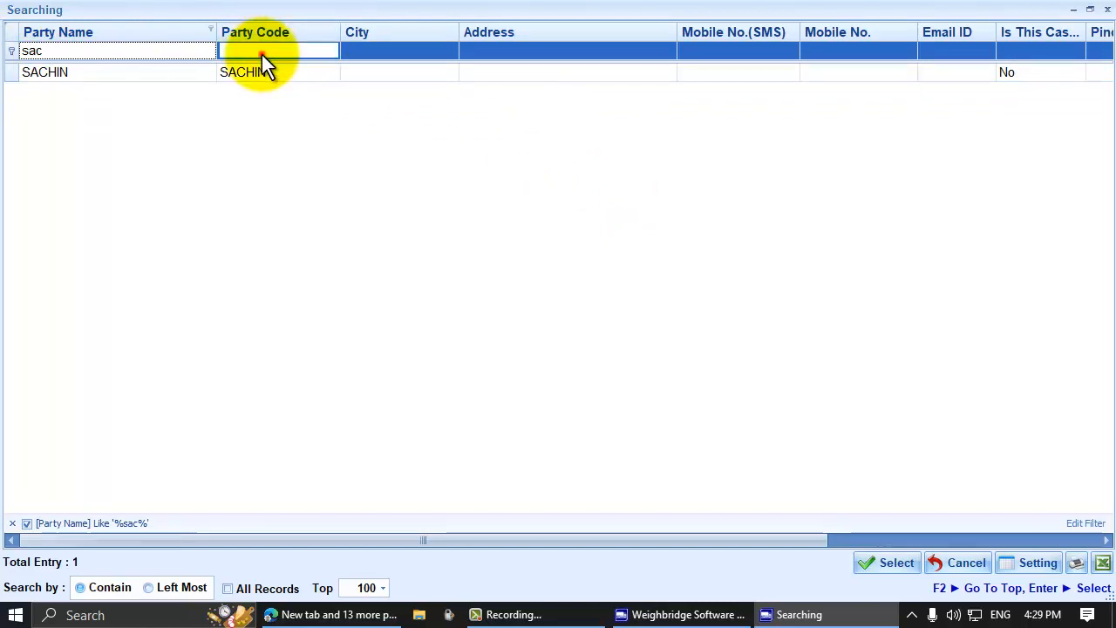
left_click(361, 51)
left_click(307, 51)
type("s")
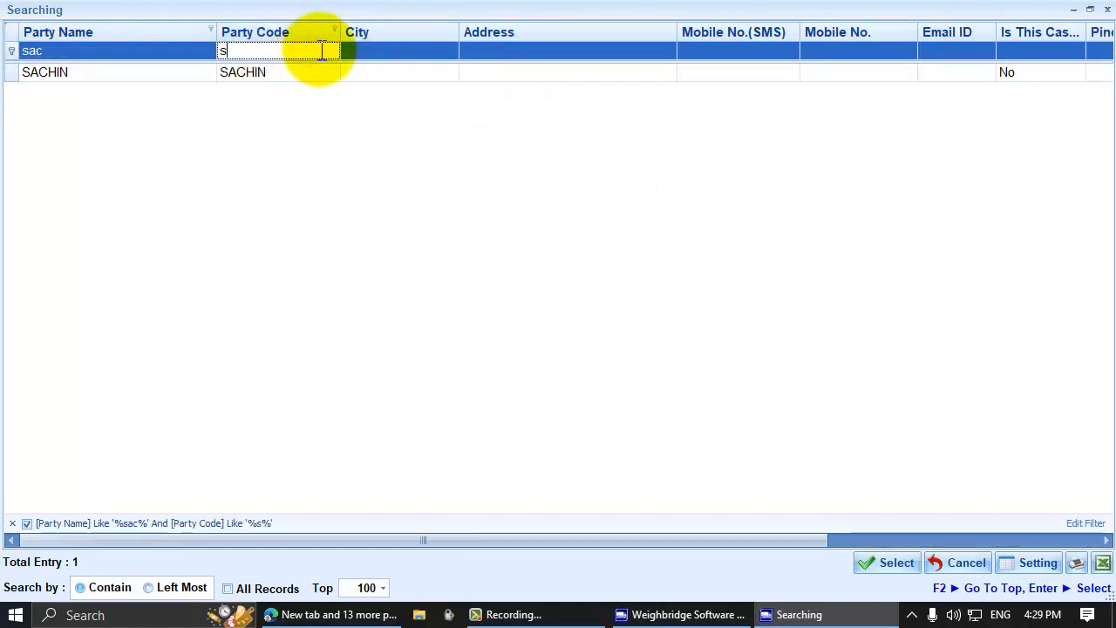
key("BackSpace")
type("ch")
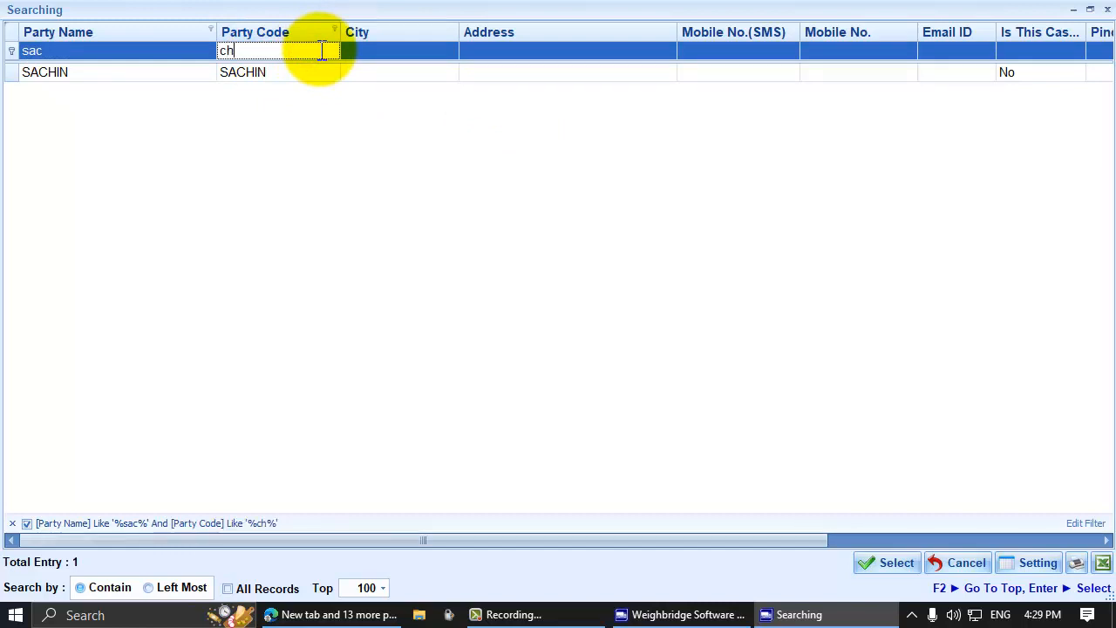
double_click(236, 52)
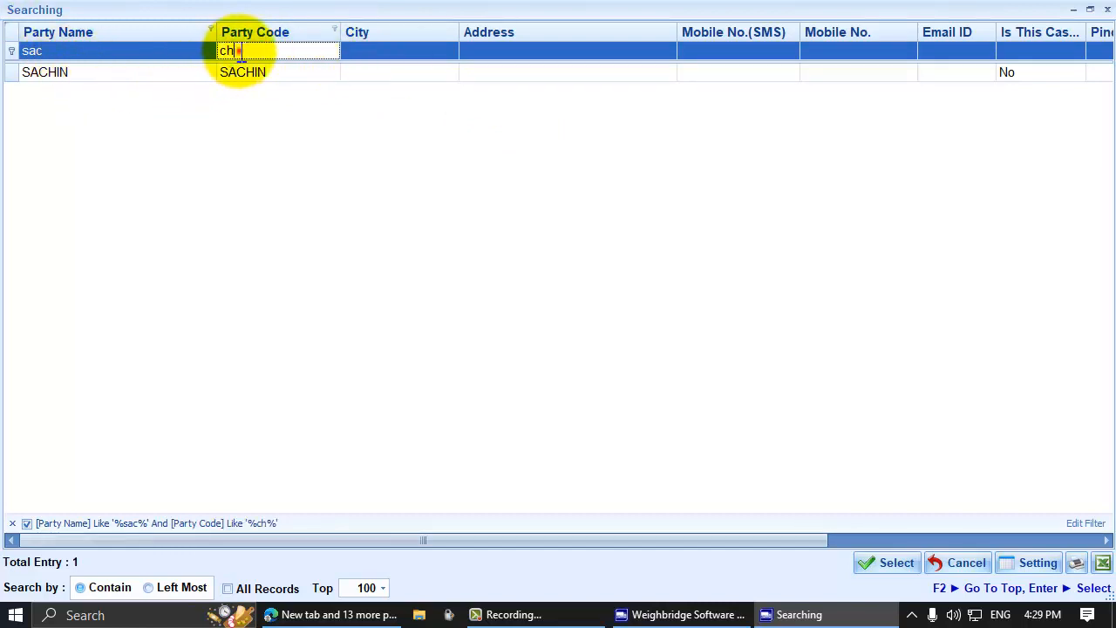
left_click(242, 73)
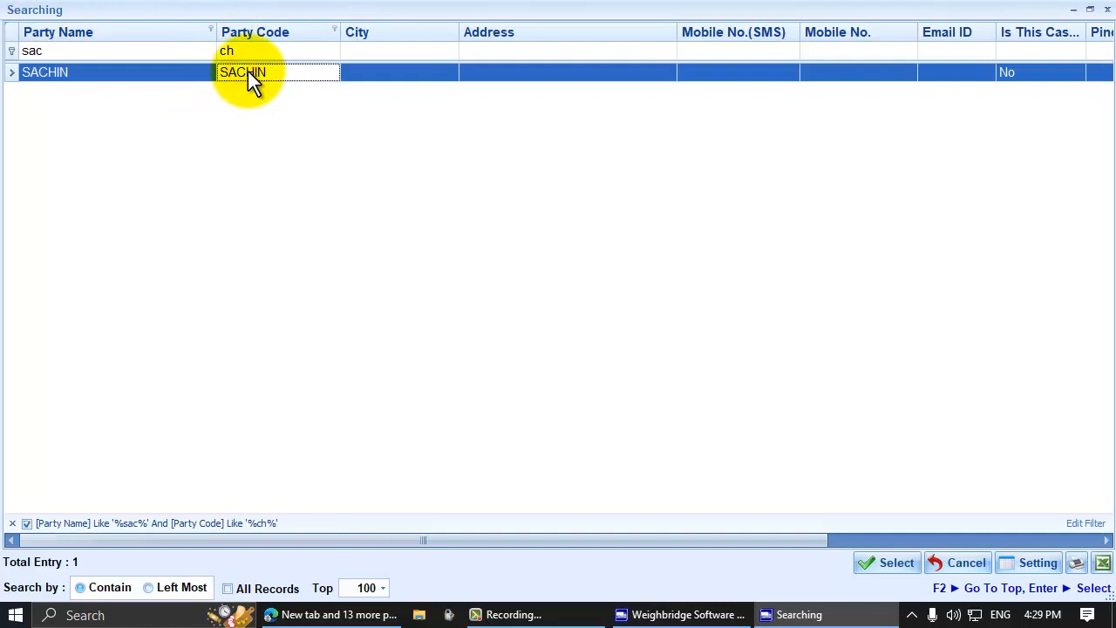
- Switch the search mode to Left Most to clear the filters, and return it to Contain
left_click(79, 588)
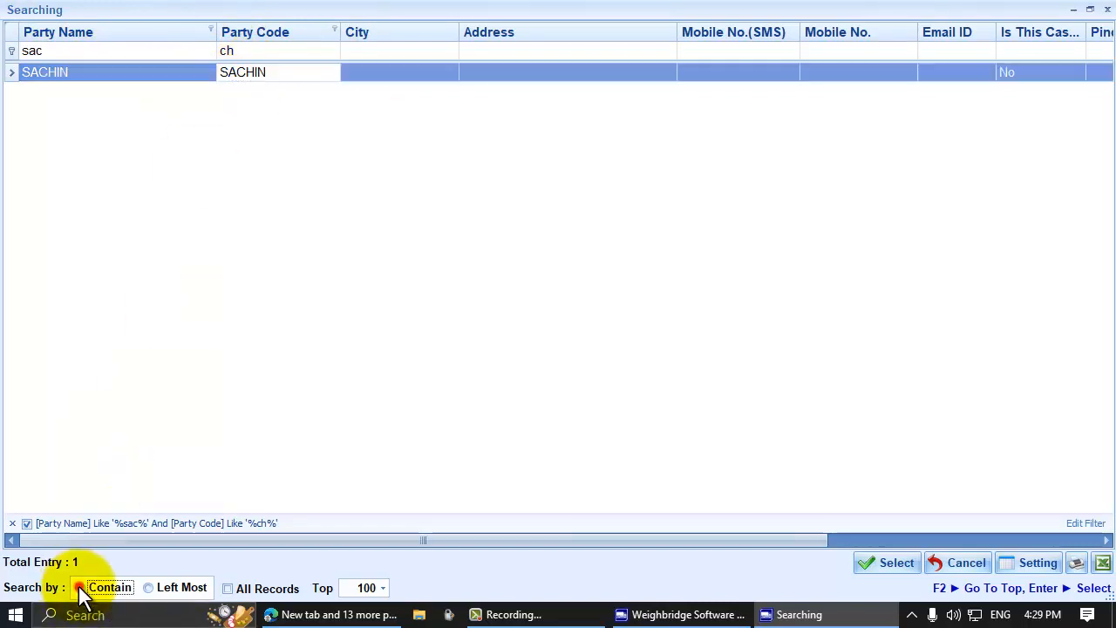
left_click(158, 592)
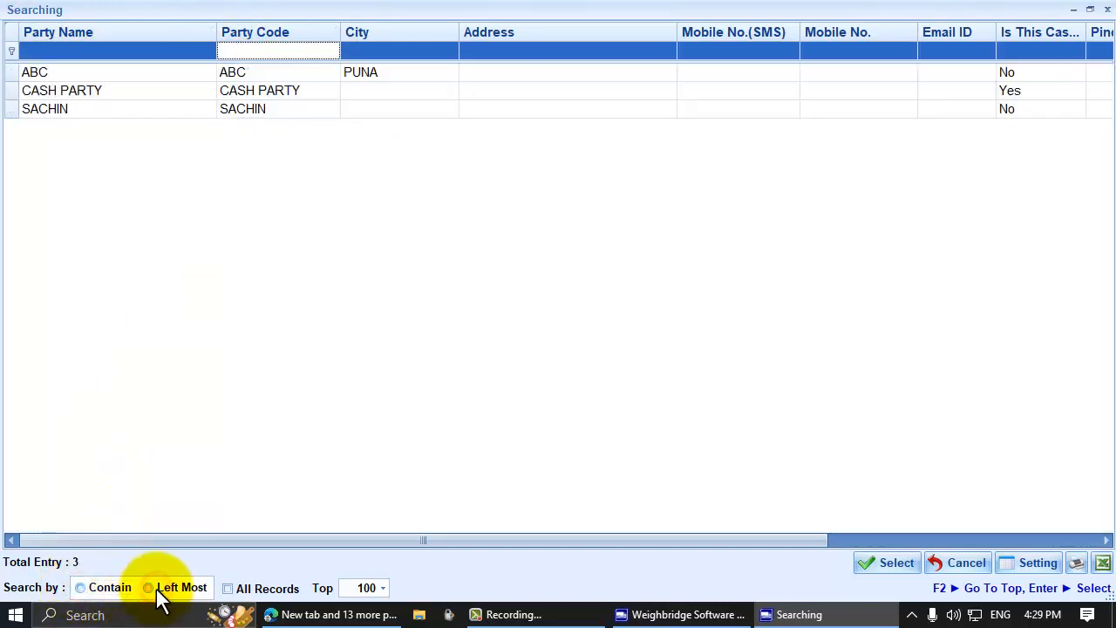
left_click(79, 589)
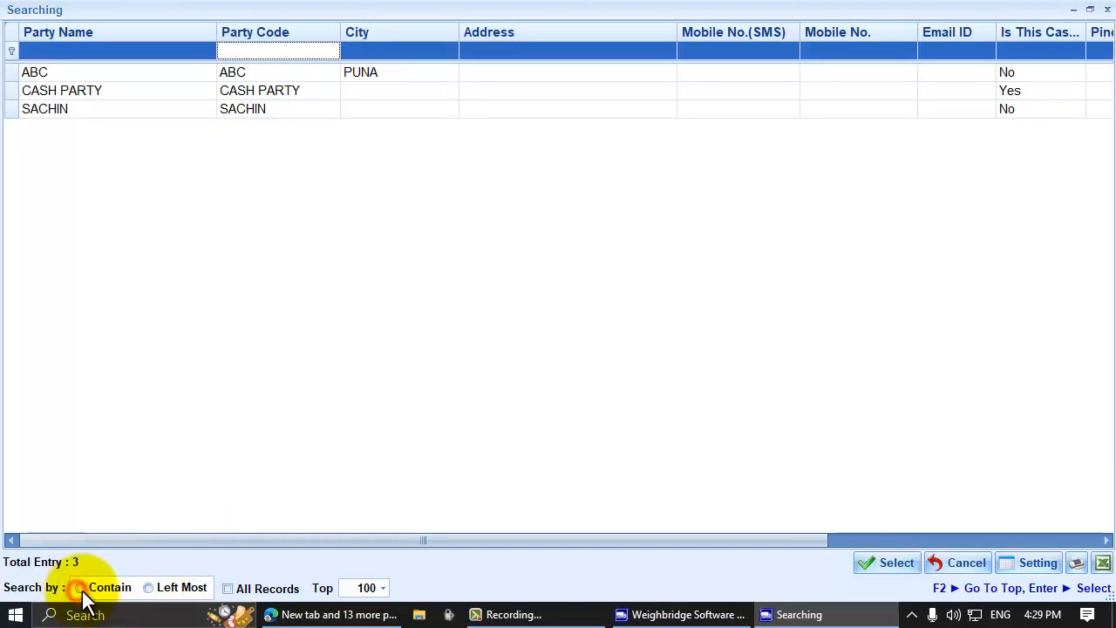
- Filter the search list by party names containing "part", open the CASH PARTY entry, and close the Party Master
left_click(91, 54)
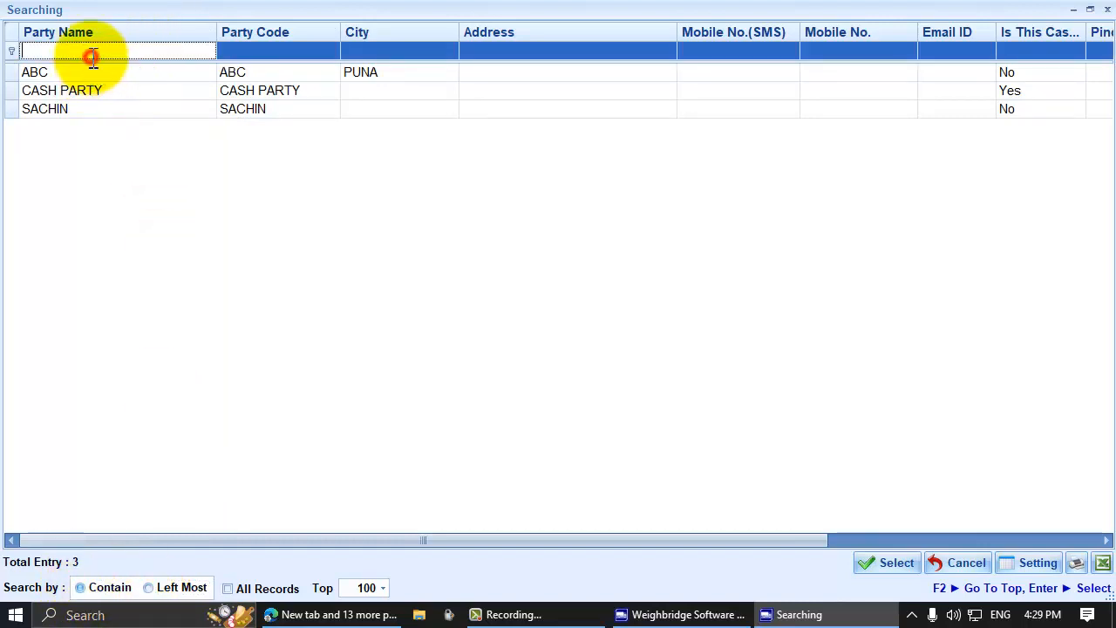
type("part")
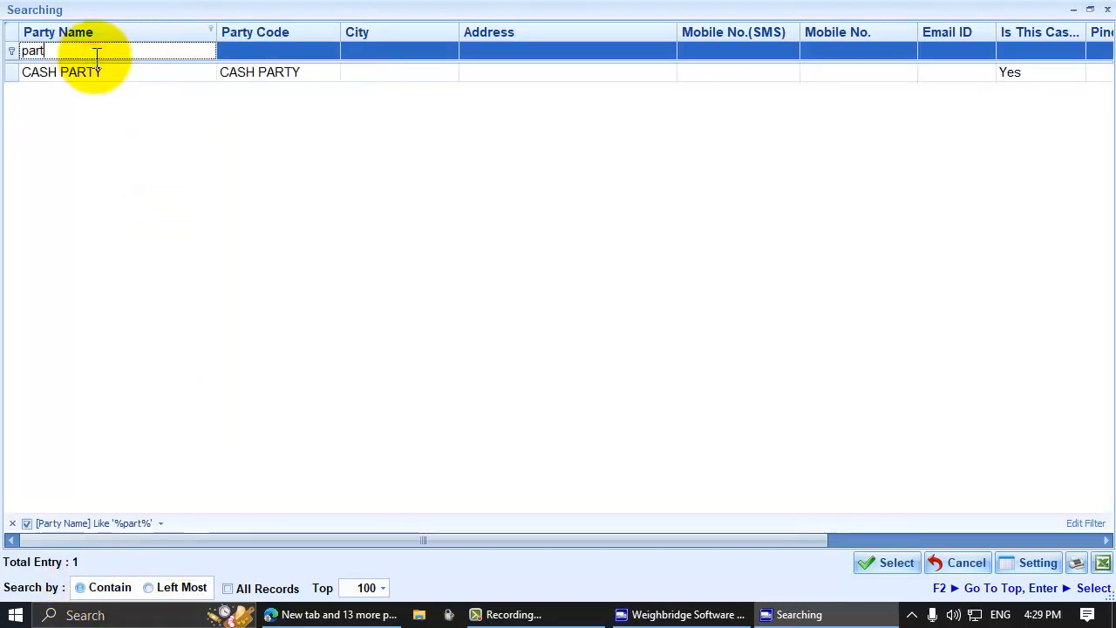
key("Down")
key("Return")
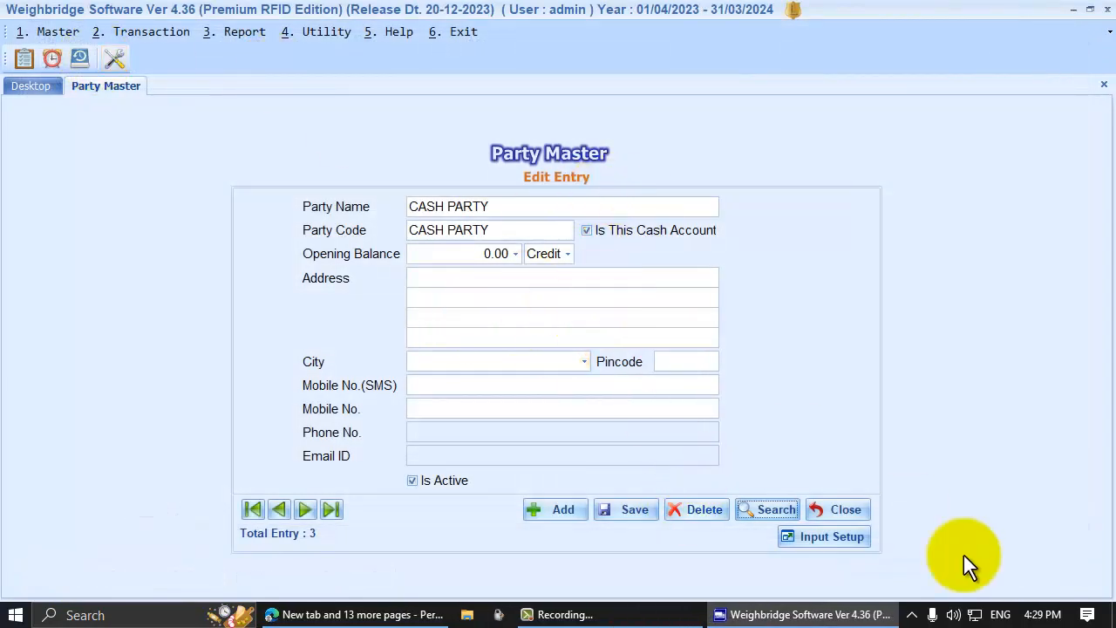
left_click(842, 510)
- Open the User Master, view the previous user entry, and close the form
left_click(55, 31)
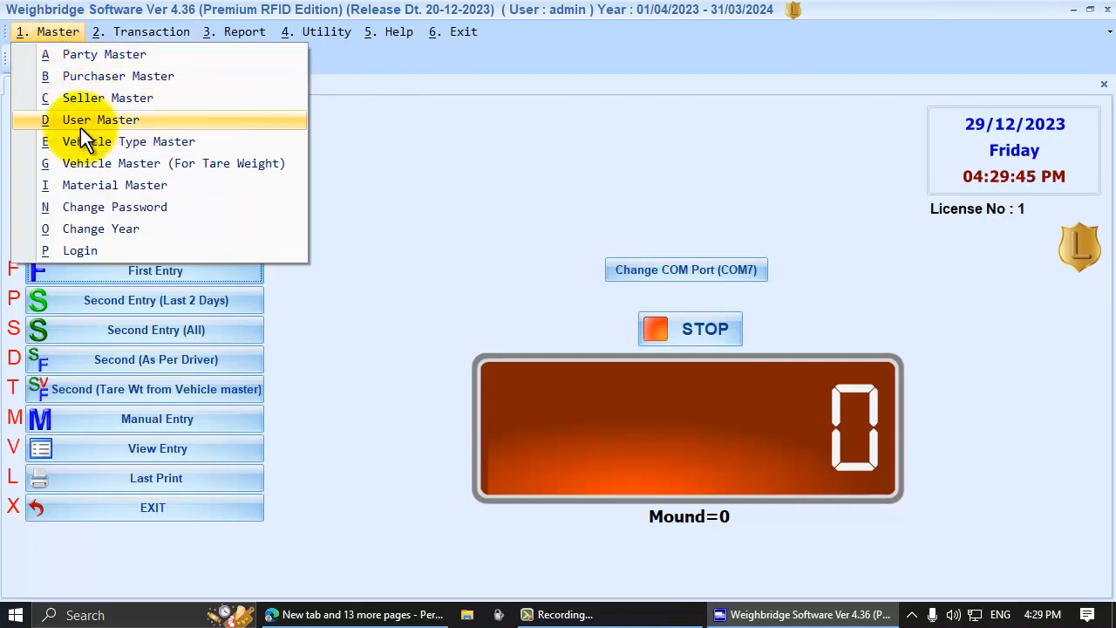
left_click(84, 117)
left_click(323, 460)
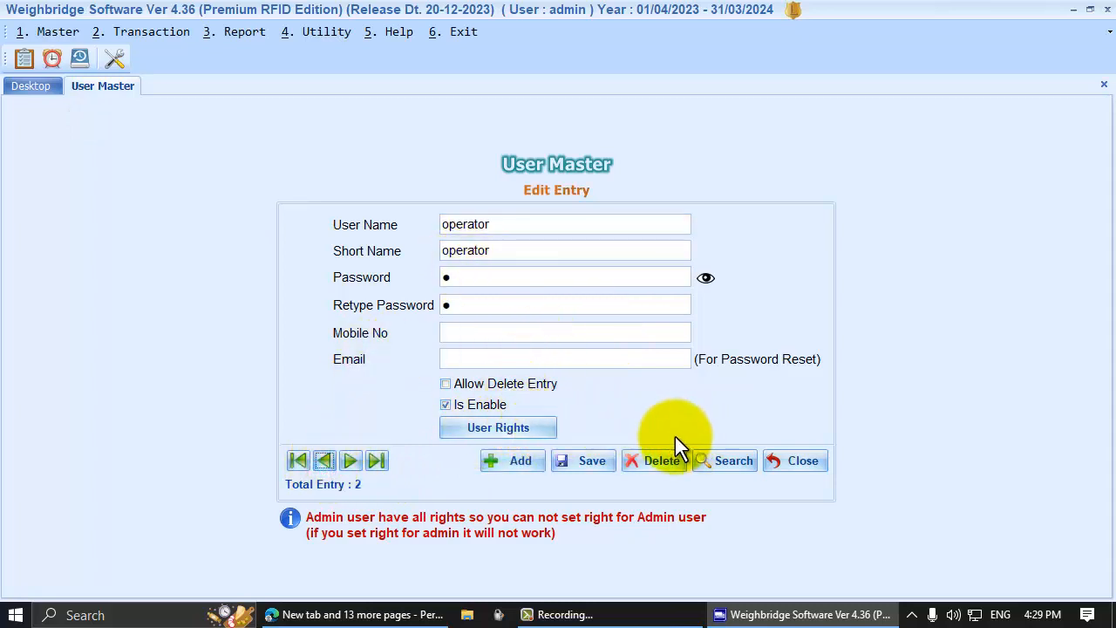
left_click(809, 462)
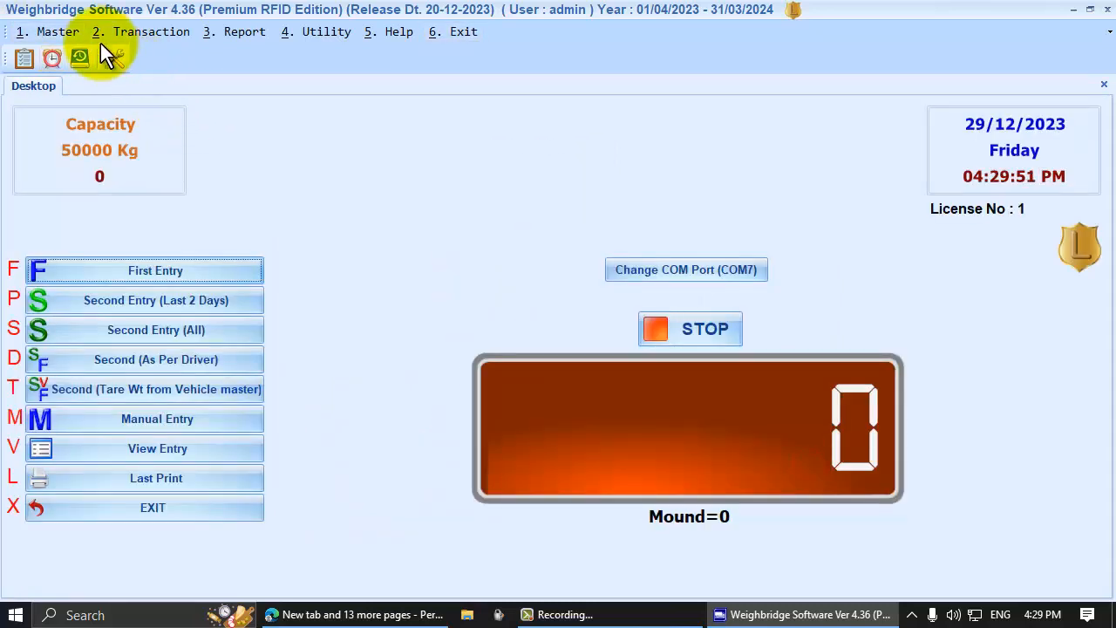
- Examine the Vehicle Type Master's search list of vehicle types and charges, and open the Utility entry
left_click(56, 31)
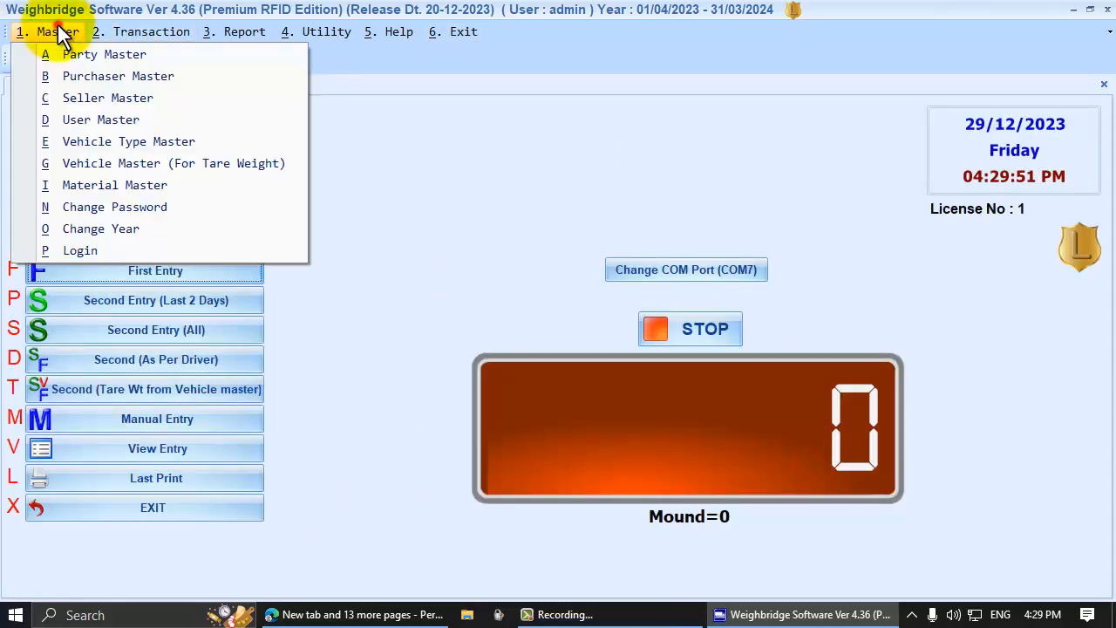
left_click(104, 144)
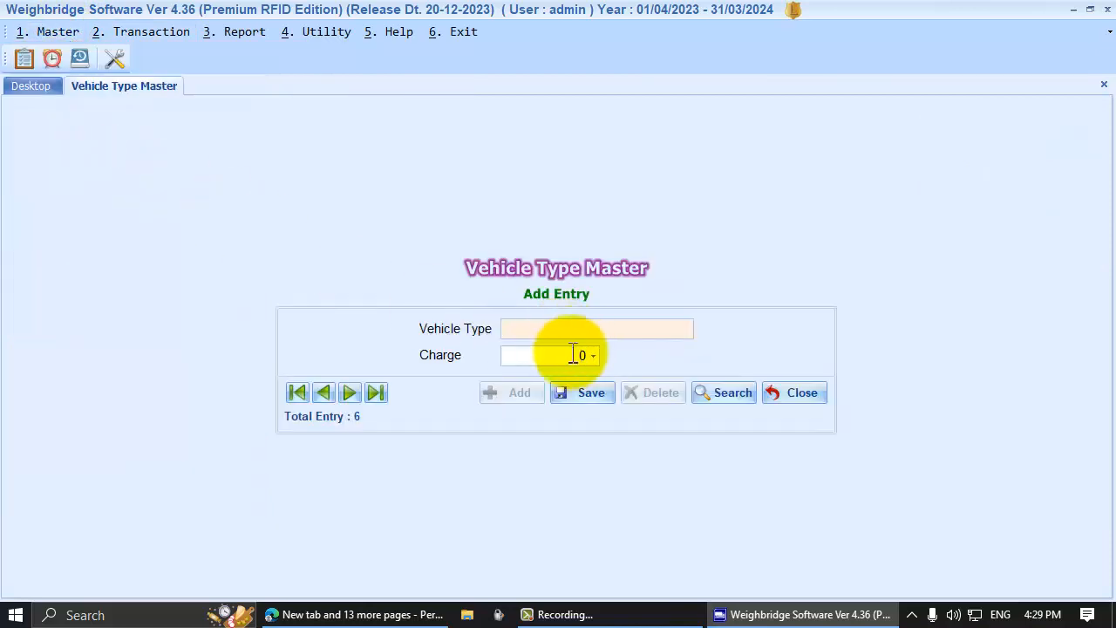
left_click(323, 393)
left_click(718, 395)
left_click(131, 91)
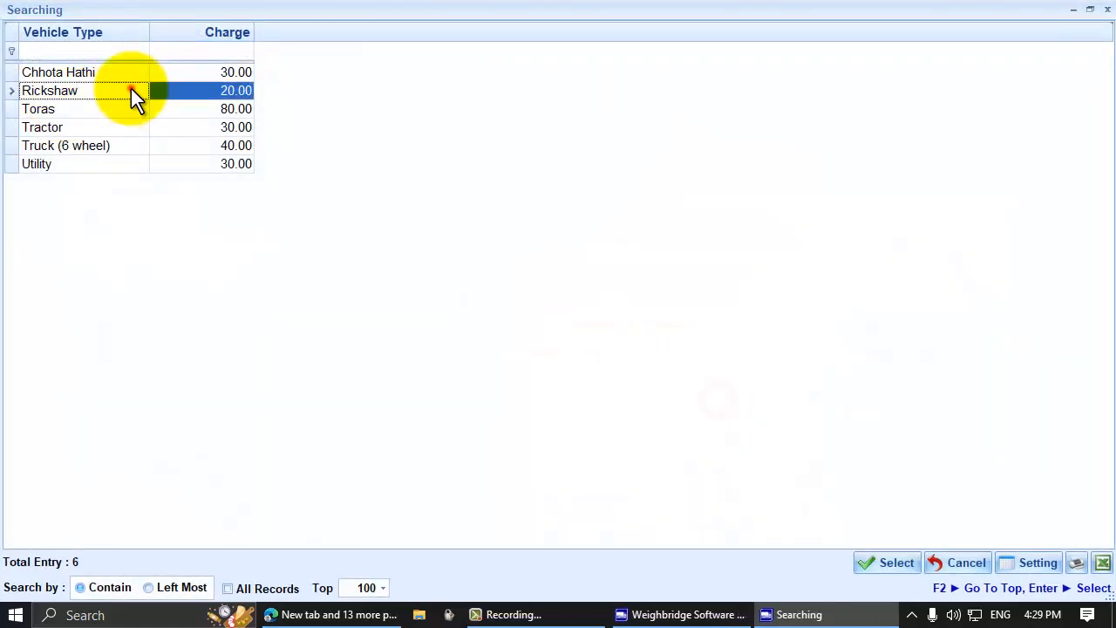
left_click(209, 72)
left_click(205, 127)
left_click(81, 164)
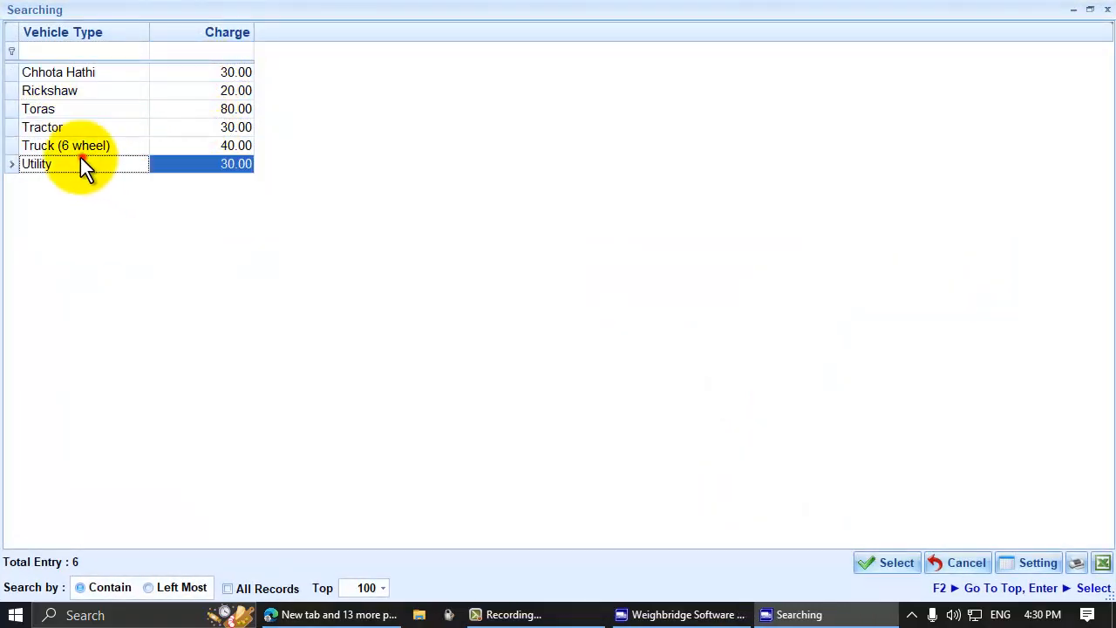
left_click(65, 109)
left_click(61, 126)
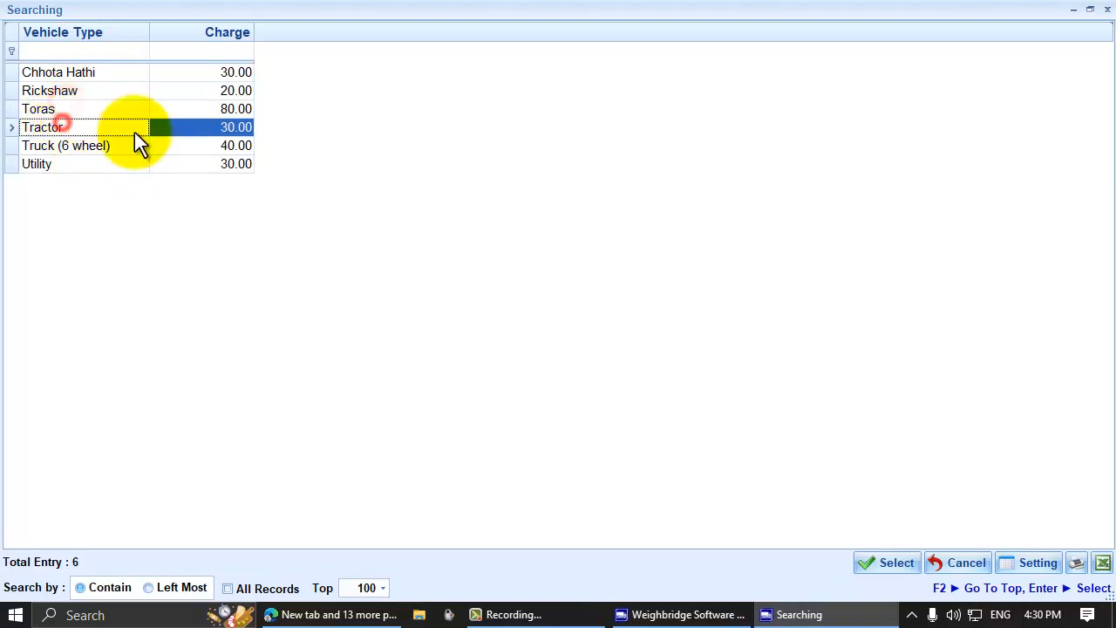
left_click(215, 122)
left_click(200, 162)
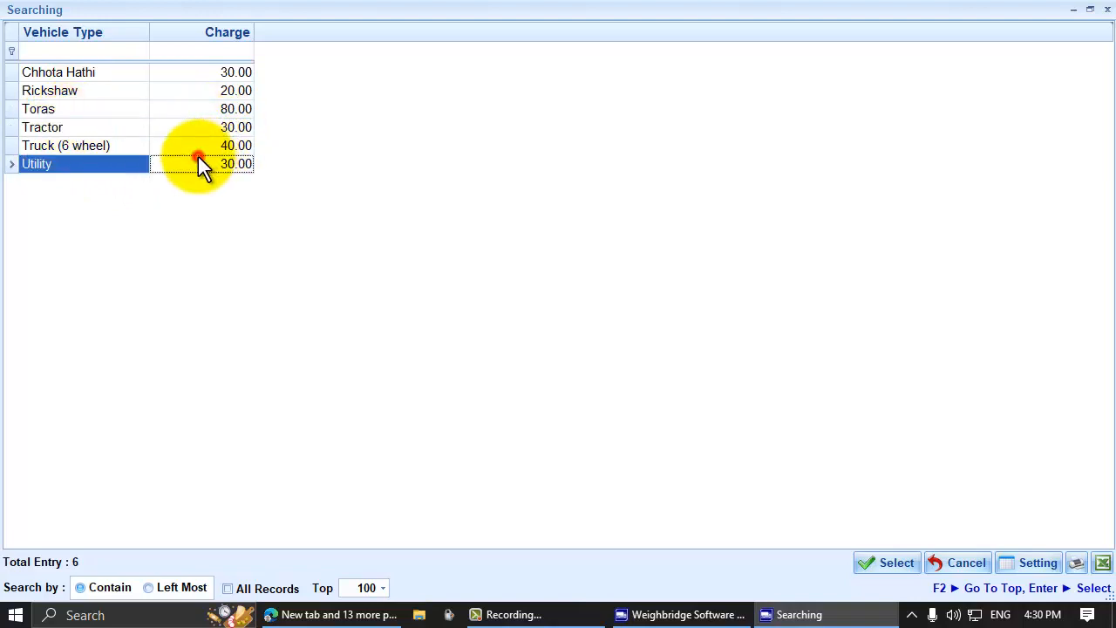
double_click(119, 159)
- View the fields of a blank vehicle type entry and close the Vehicle Type Master without saving
left_click(499, 395)
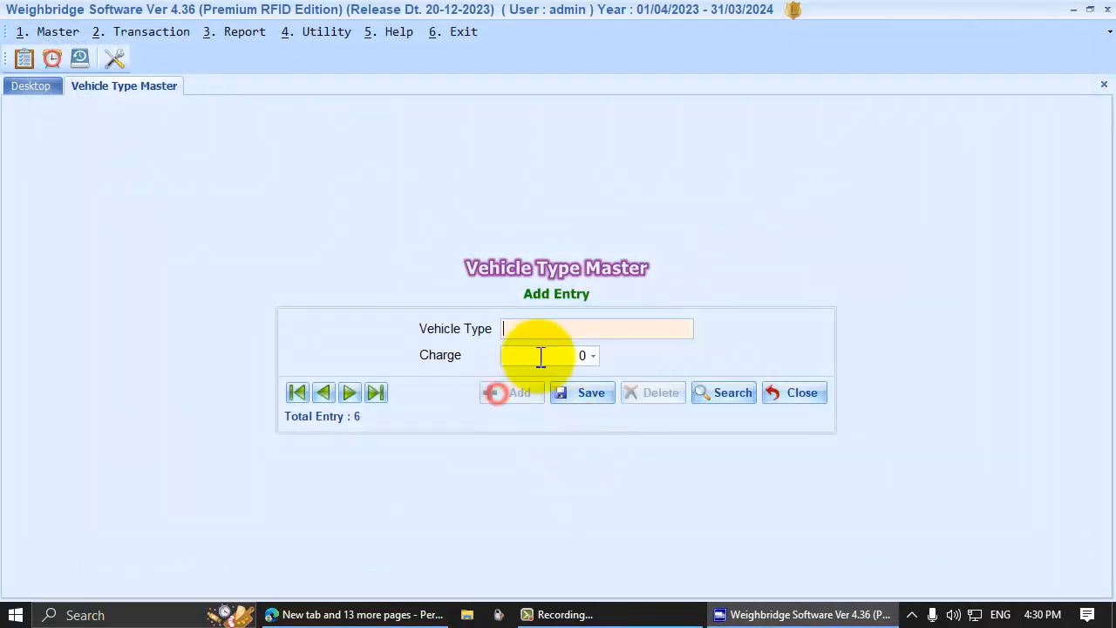
left_click(543, 354)
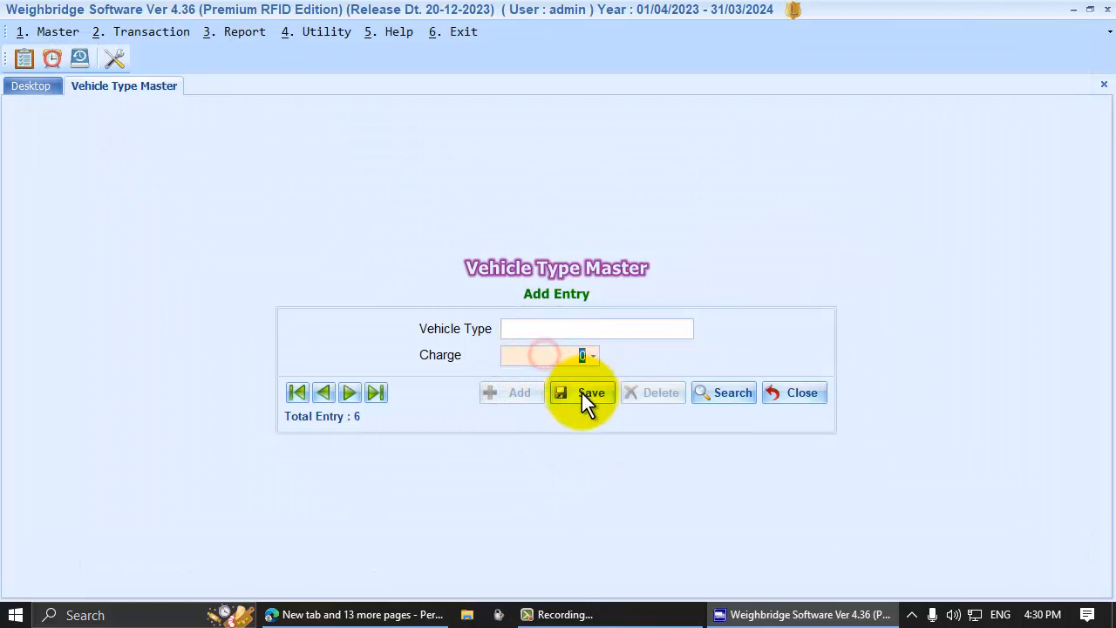
left_click(808, 395)
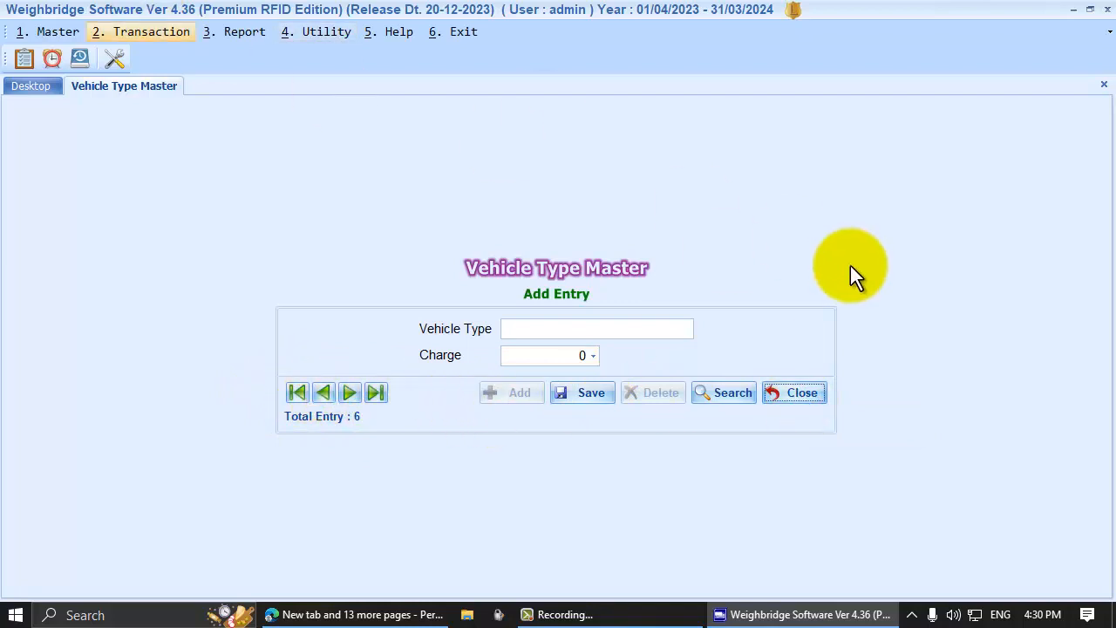
left_click(791, 393)
- Open the Material Master to view its entry form, and close it
left_click(72, 28)
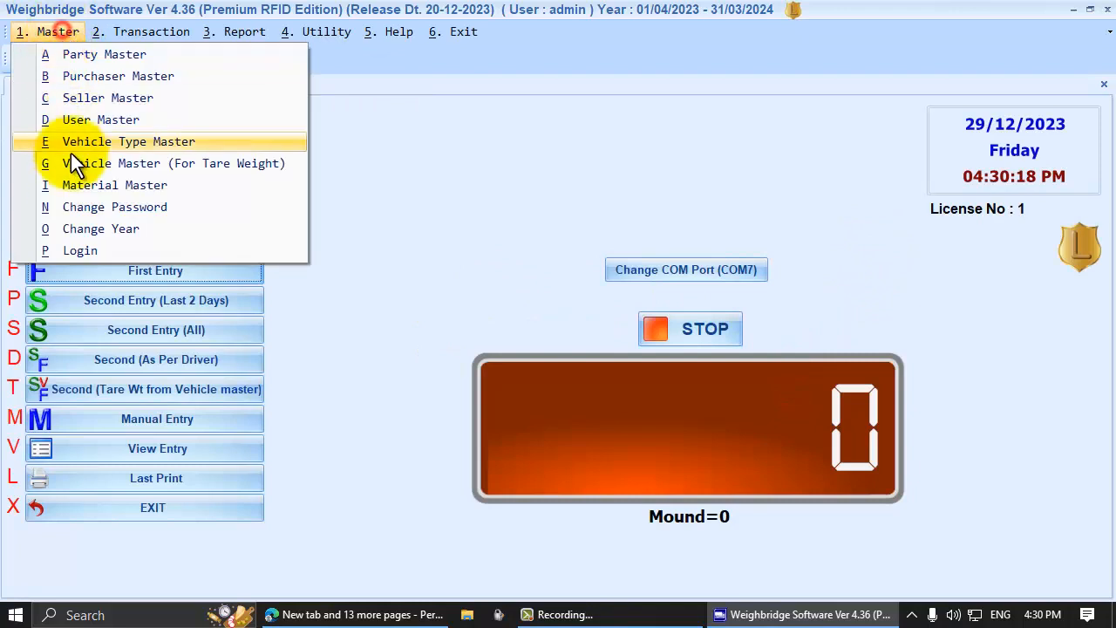
left_click(77, 185)
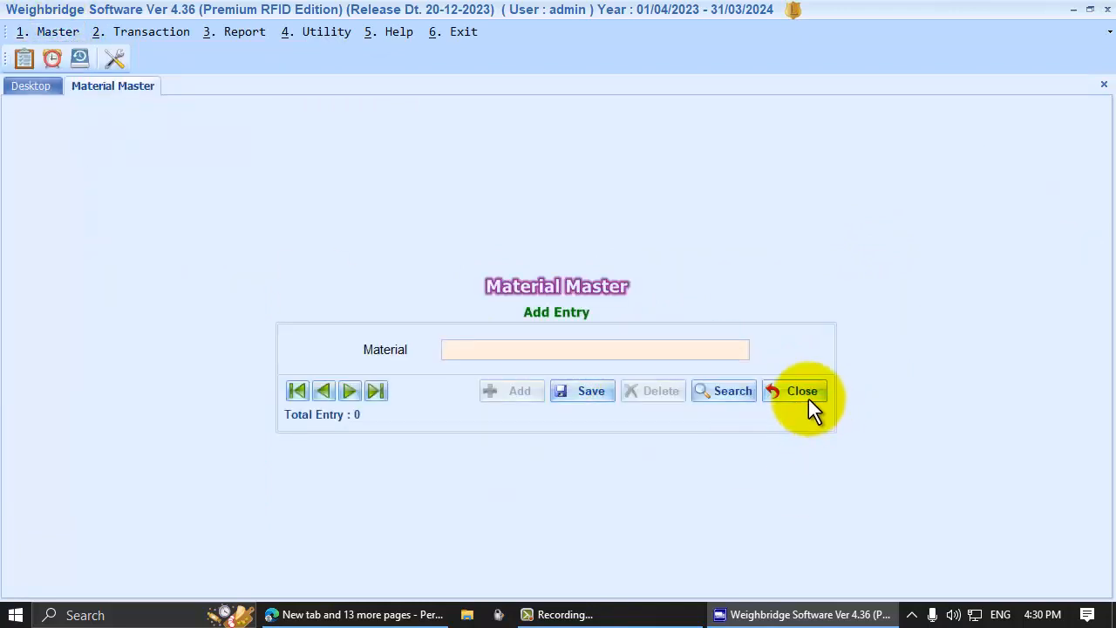
left_click(807, 401)
- Open the Party Master to check which form it starts with, and close it
left_click(65, 35)
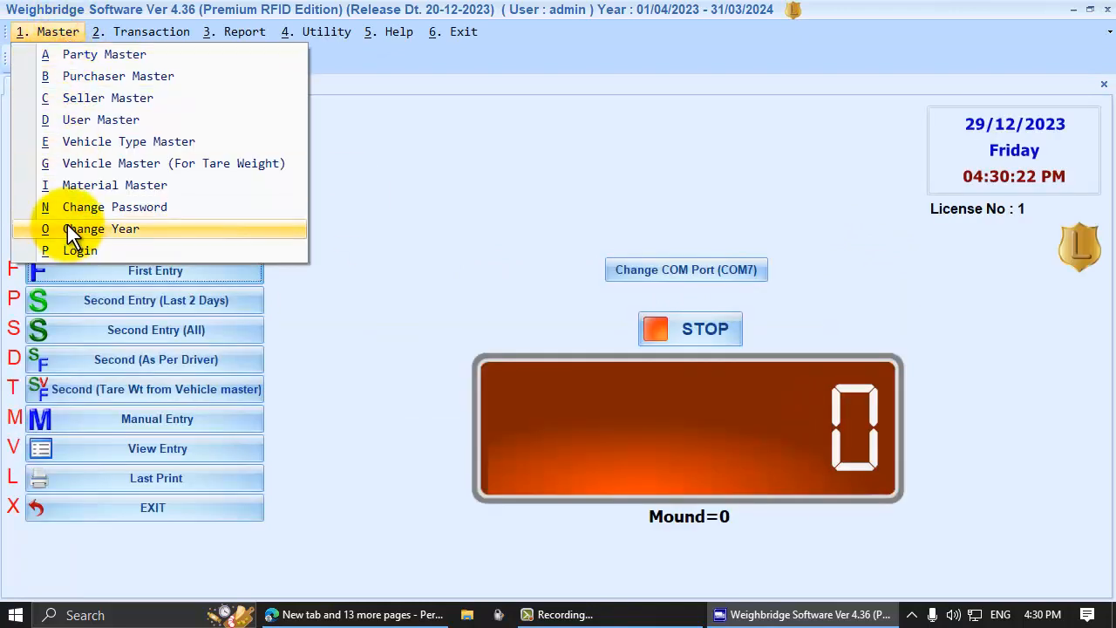
key("Escape")
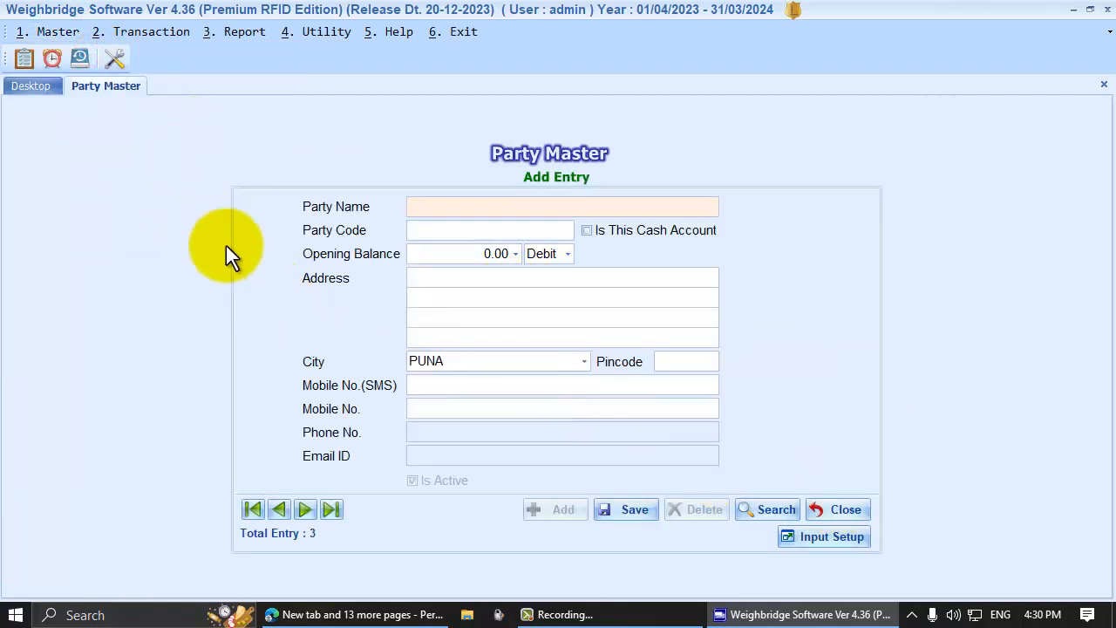
left_click(831, 511)
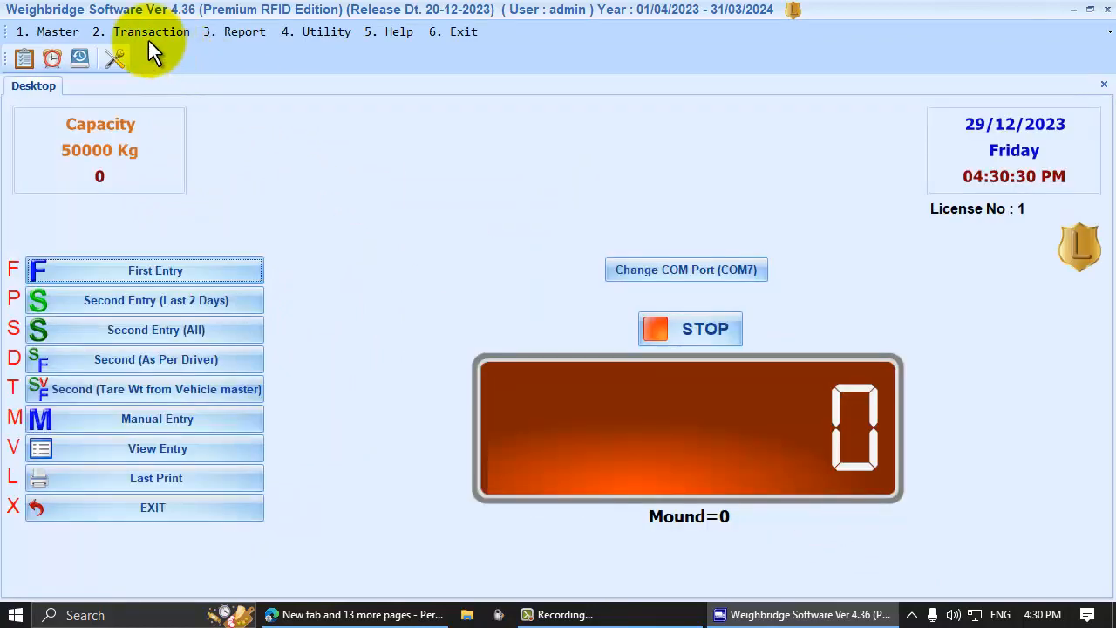
- In the Software Setup's Main Screen settings, set the Party Master to open as List
left_click(326, 32)
left_click(324, 54)
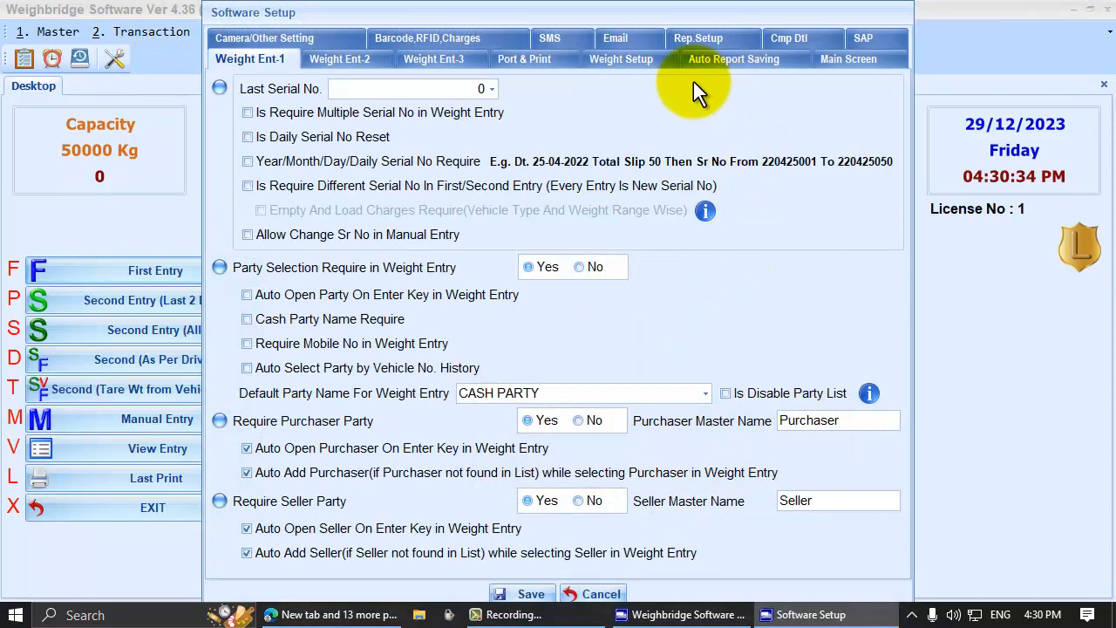
left_click(836, 57)
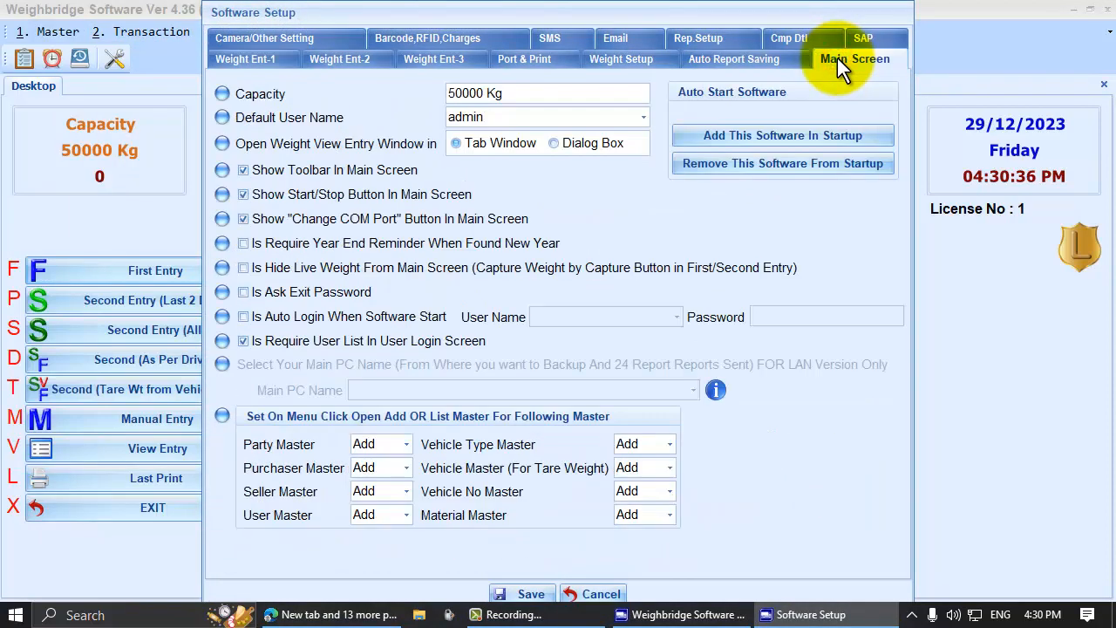
left_click(378, 444)
left_click(371, 479)
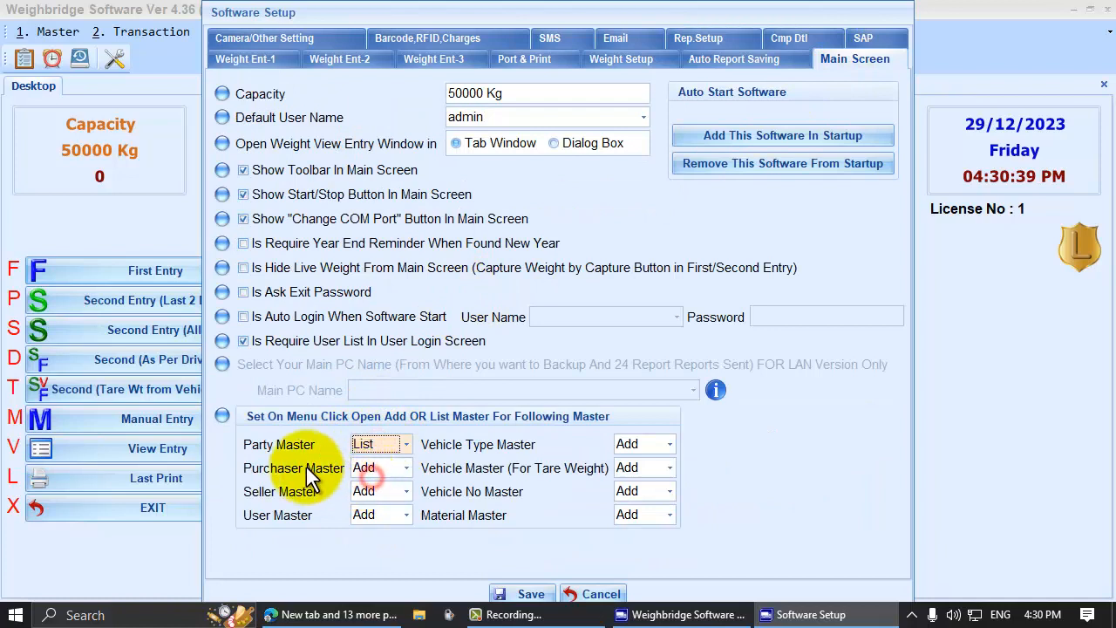
- Set the Purchaser Master, Seller Master, User Master and Vehicle Type Master to open as List
left_click(363, 469)
left_click(361, 503)
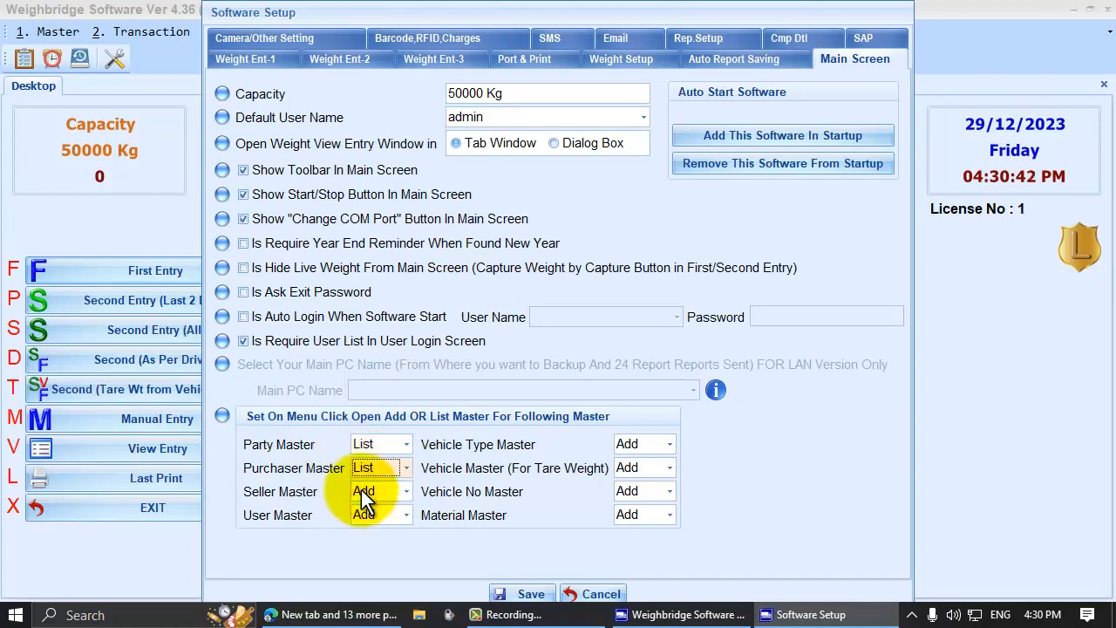
left_click(361, 489)
left_click(369, 530)
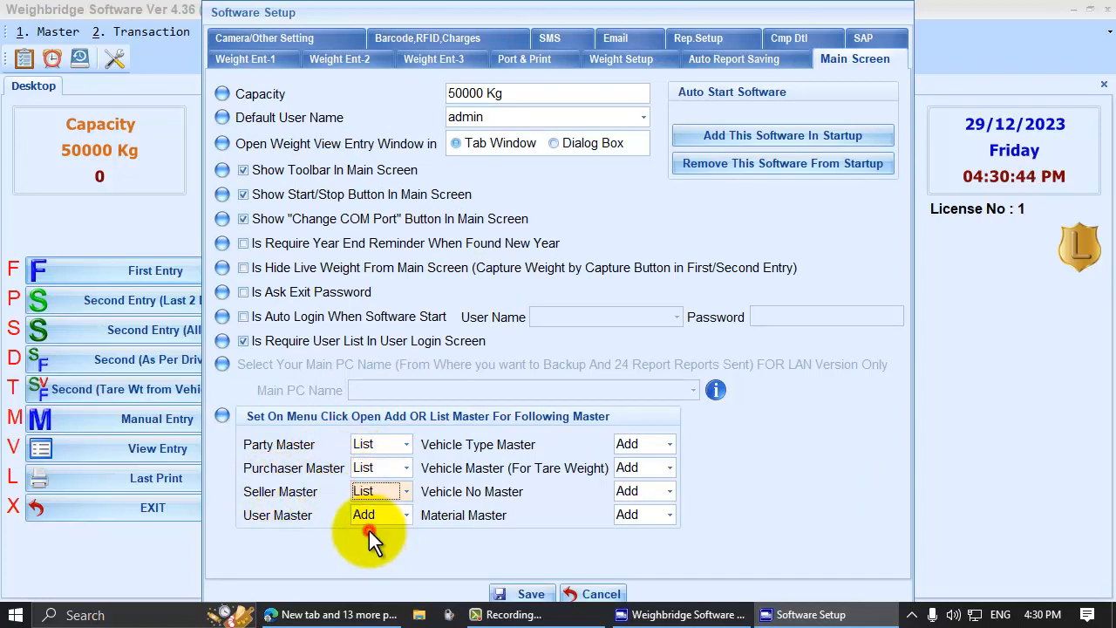
left_click(382, 516)
left_click(369, 548)
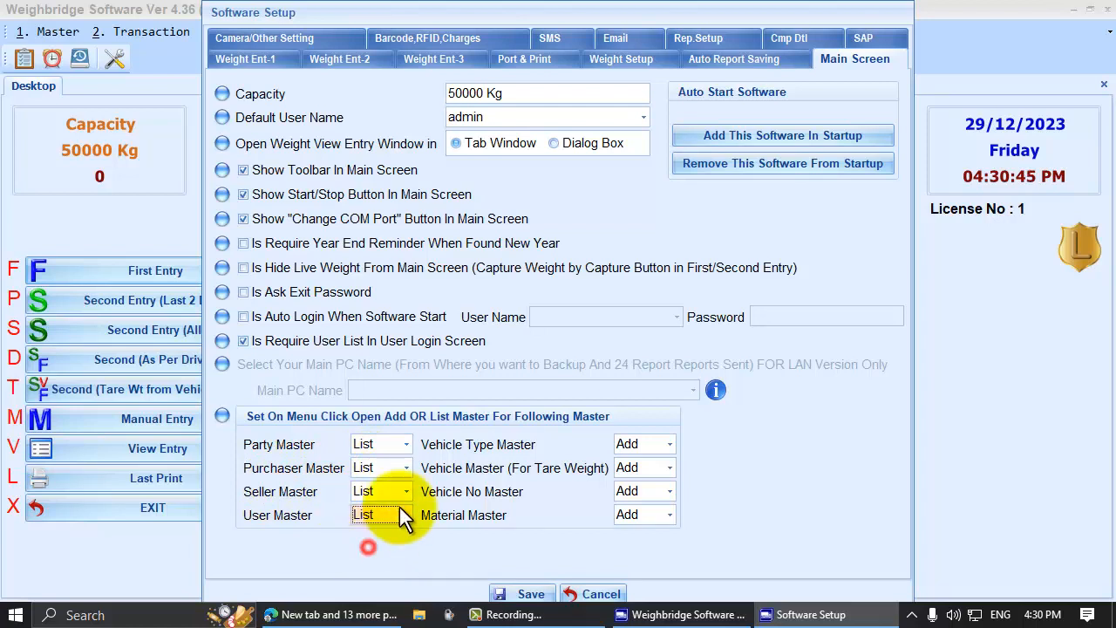
left_click(663, 445)
left_click(641, 481)
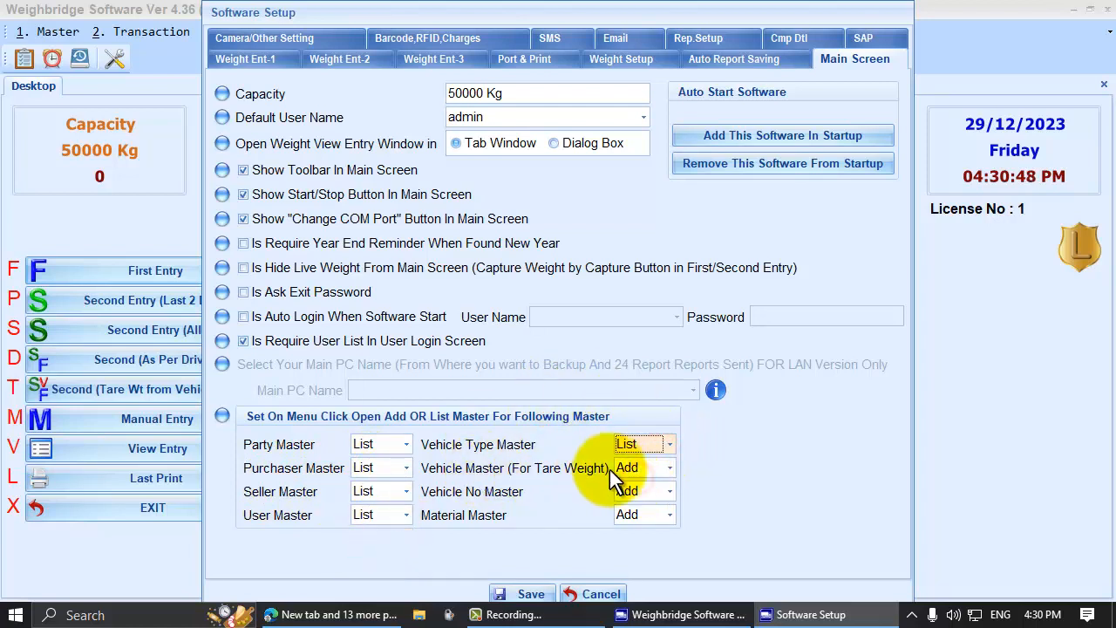
- Set the Vehicle Master (For Tare Weight), Vehicle No Master and Material Master to open as List, and save the setup
left_click(634, 506)
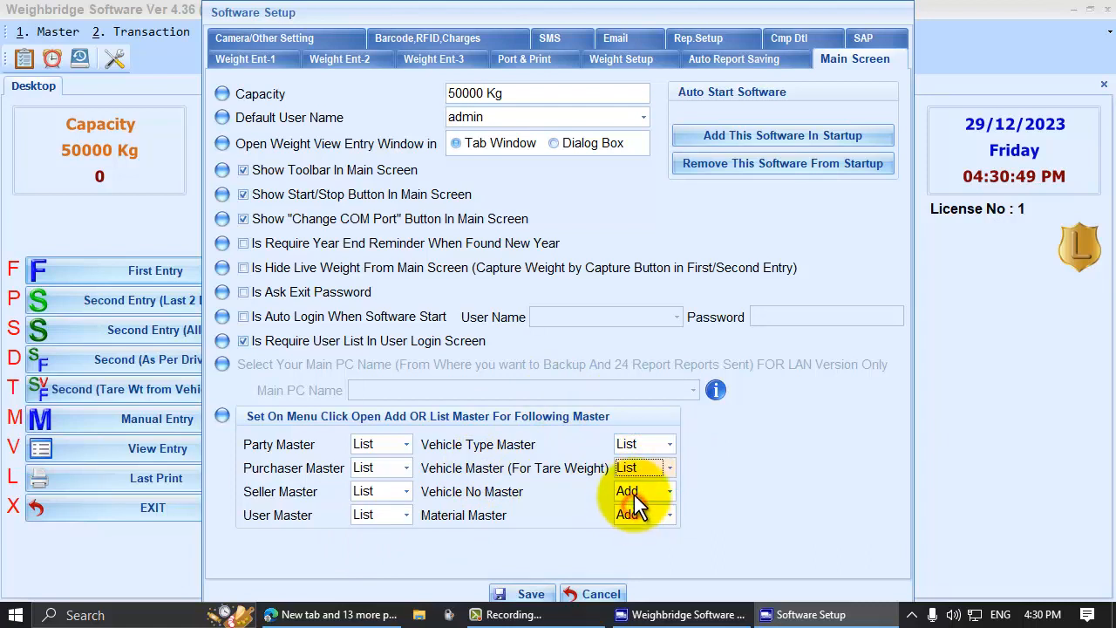
left_click(634, 493)
left_click(628, 526)
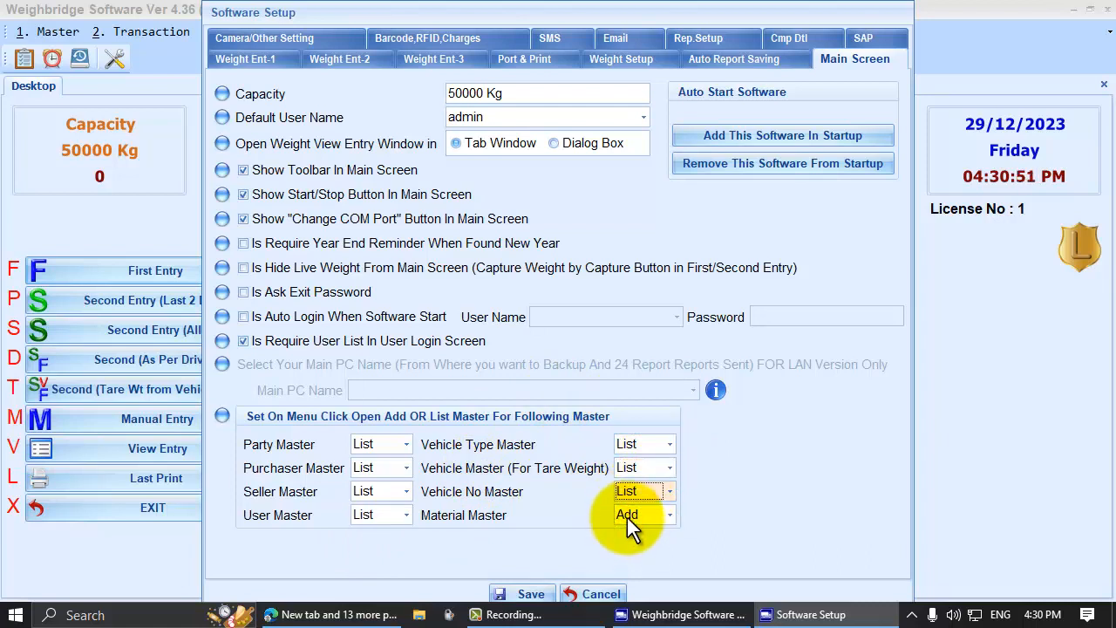
left_click(627, 517)
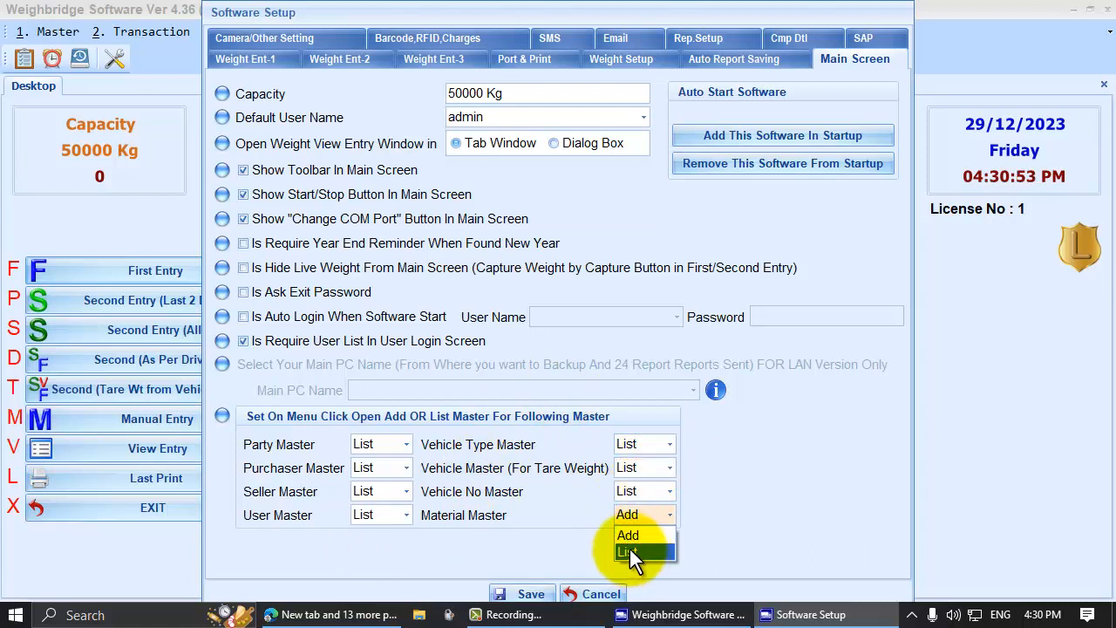
left_click(630, 549)
left_click(520, 597)
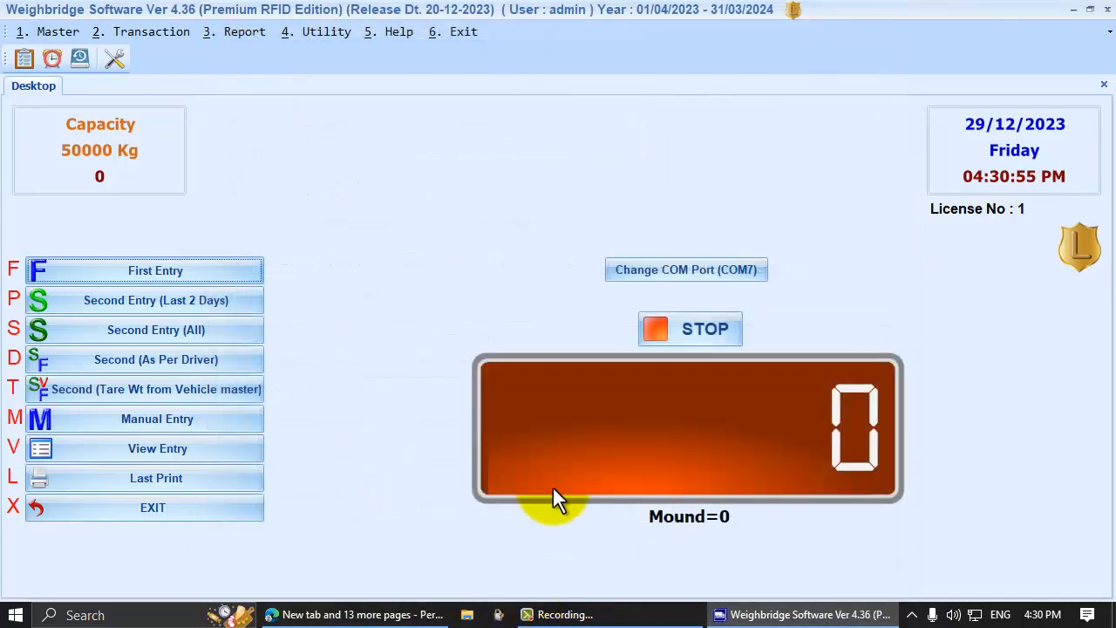
- Open the Party Master from the main screen and select the ABC party
left_click(55, 30)
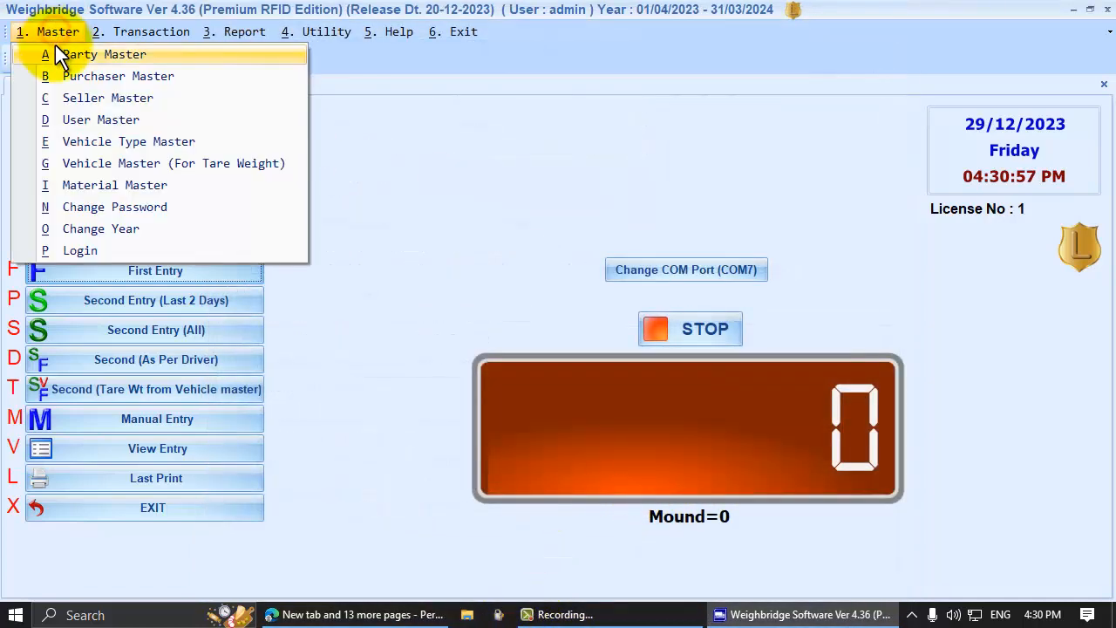
left_click(54, 45)
left_click(192, 209)
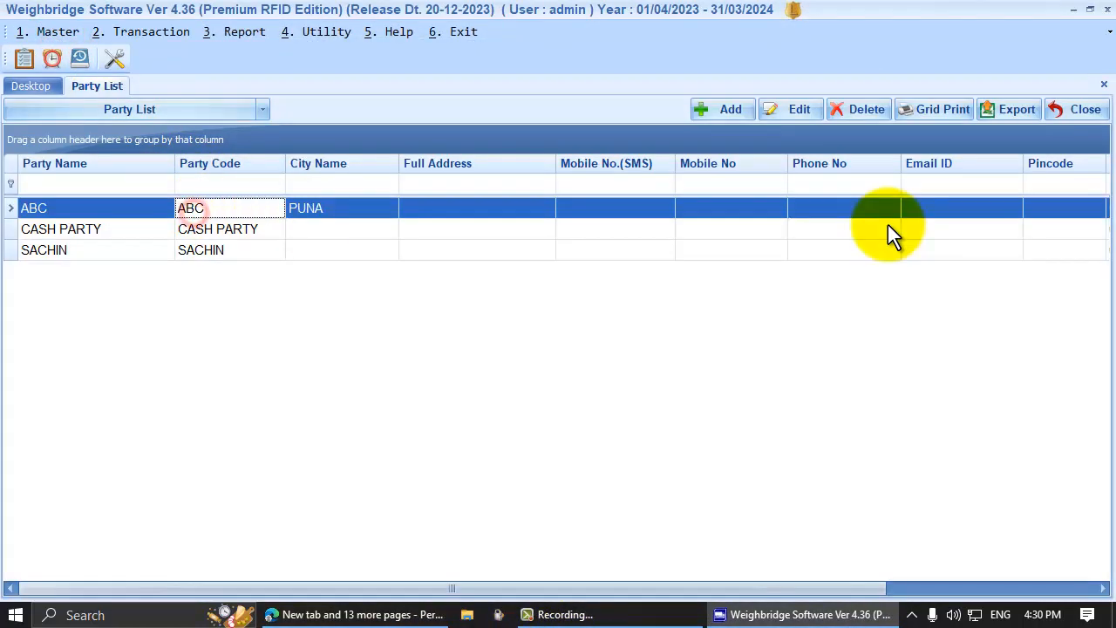
- Look through all columns and entries of the party list
key("Right")
key("Right")
key("Right")
key("Right")
key("Right")
key("Right")
key("Right")
key("Right")
key("Right")
key("Right")
key("Left")
key("Left")
key("Left")
key("Left")
key("Left")
key("Left")
key("Left")
key("Left")
key("Left")
key("Left")
key("Left")
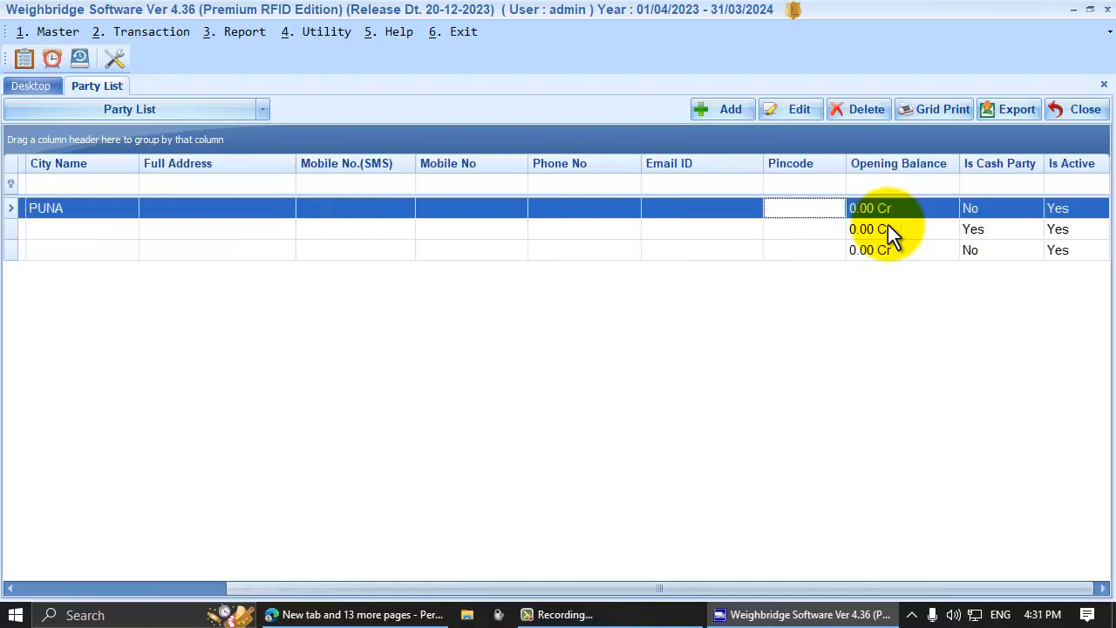
key("Right")
key("Down")
key("Down")
key("Up")
key("Up")
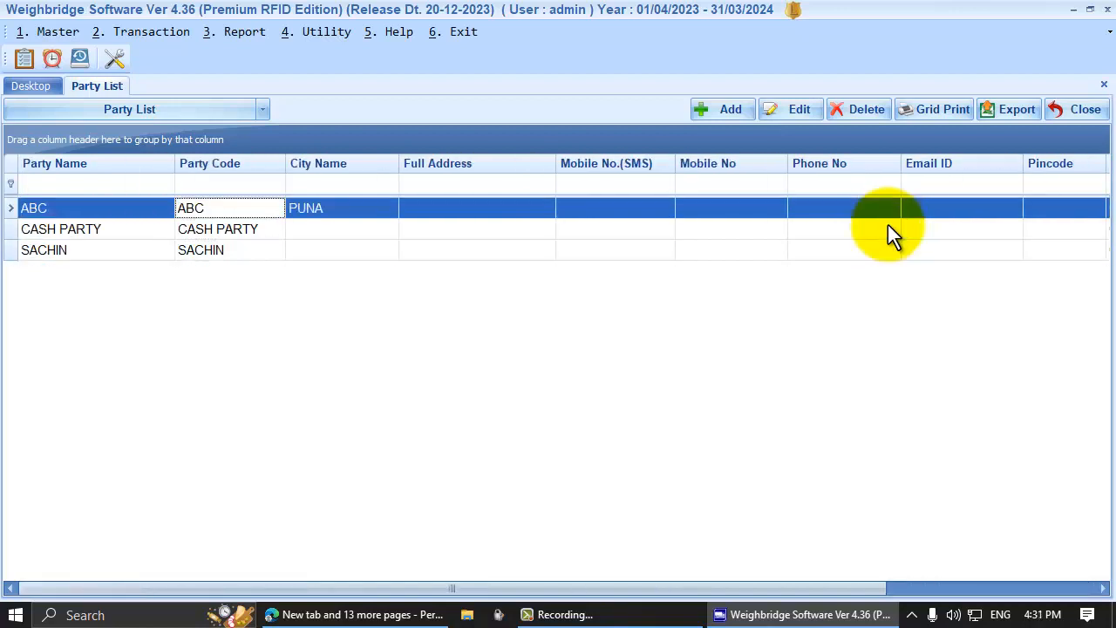
- Add a new party with party name 1 and party code 1, and save it
left_click(724, 111)
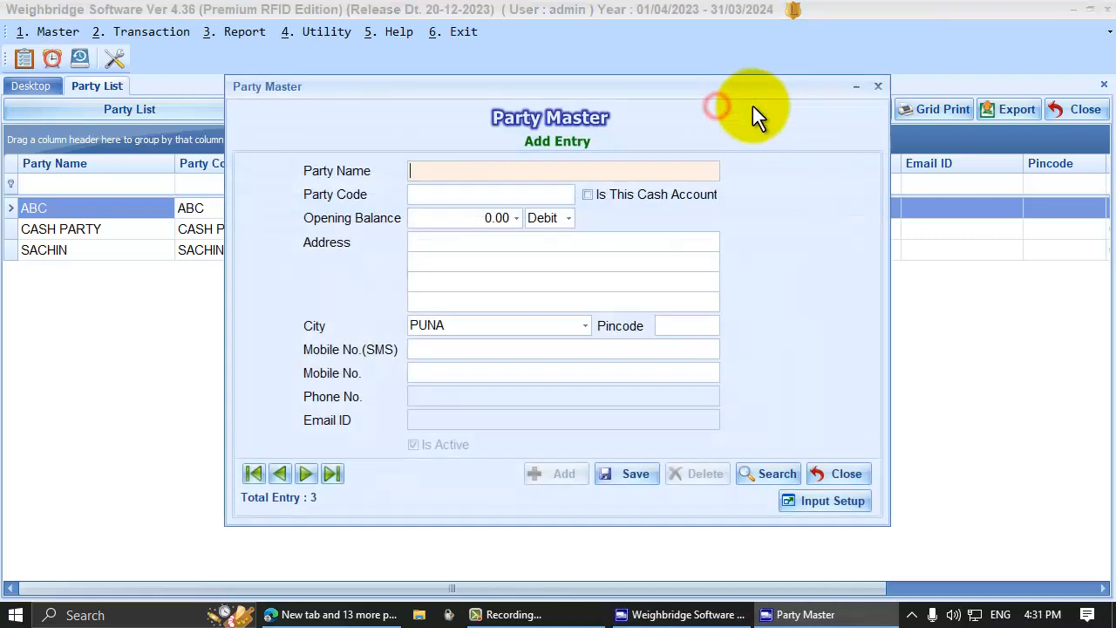
type("1")
key("Tab")
type("1")
key("Tab")
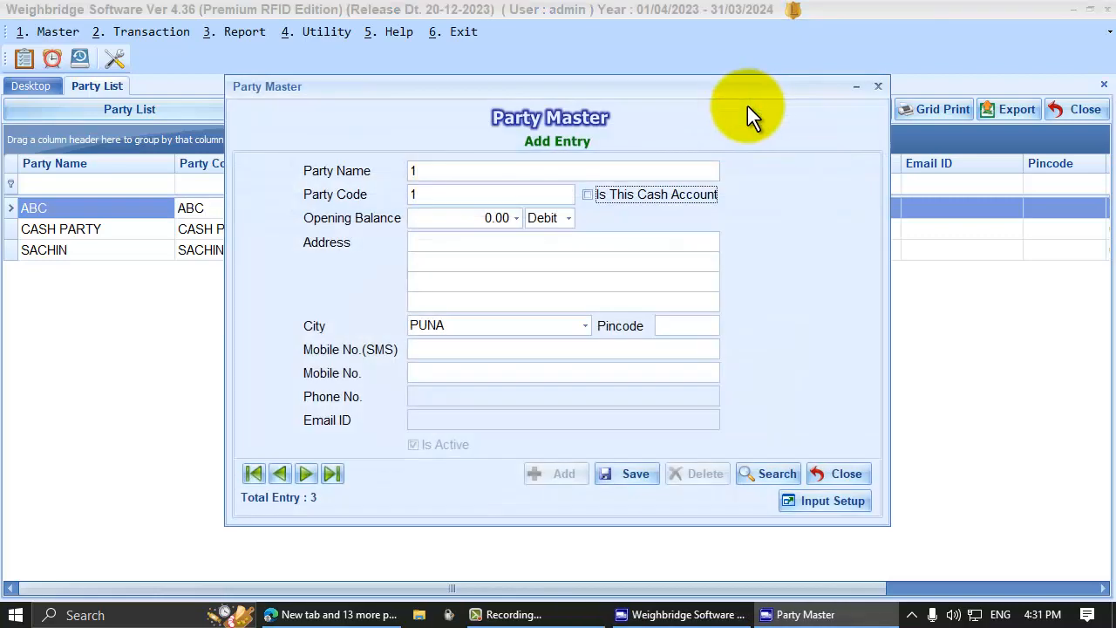
left_click(631, 471)
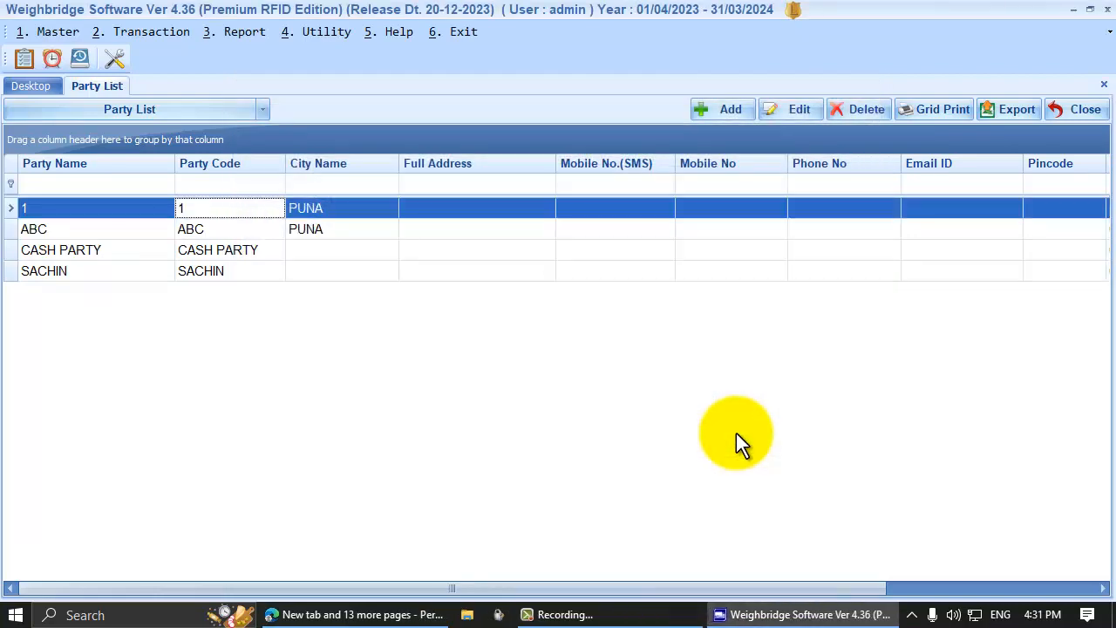
- Edit party 1 so that its party name and party code are both 2, and save the entry
key("Down")
key("Down")
key("Up")
key("Up")
key("Return")
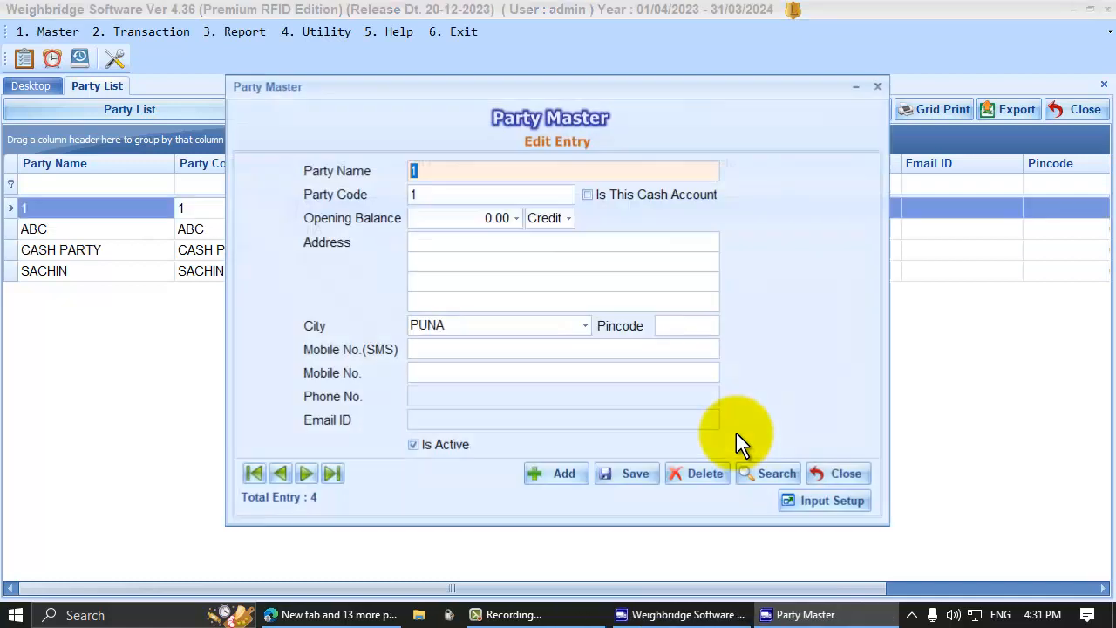
type("2")
key("Return")
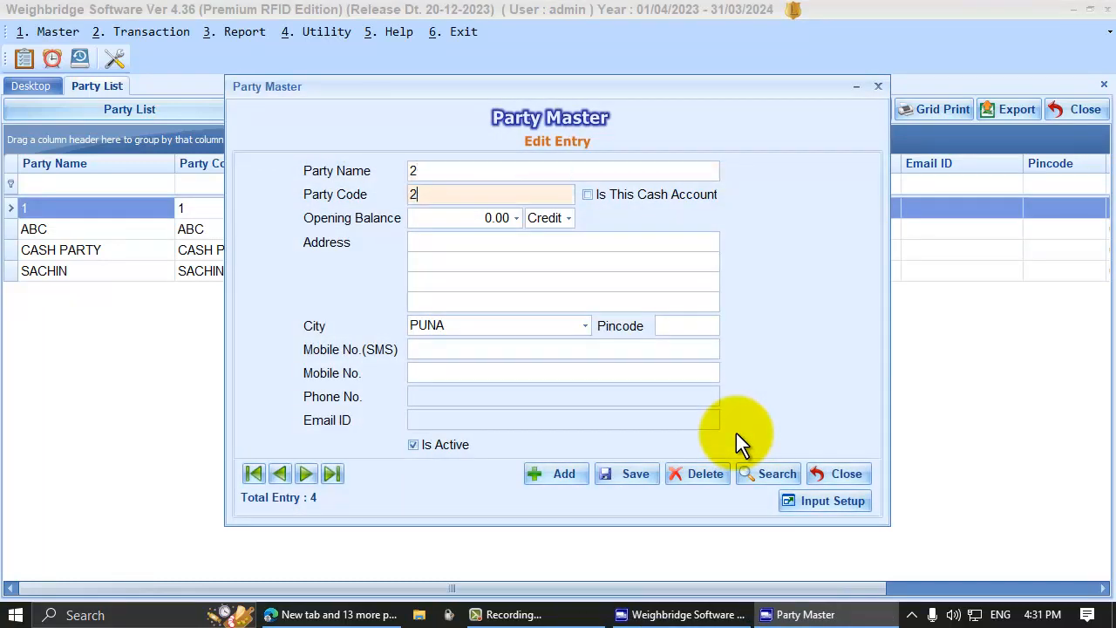
type("2")
key("Return")
left_click(612, 473)
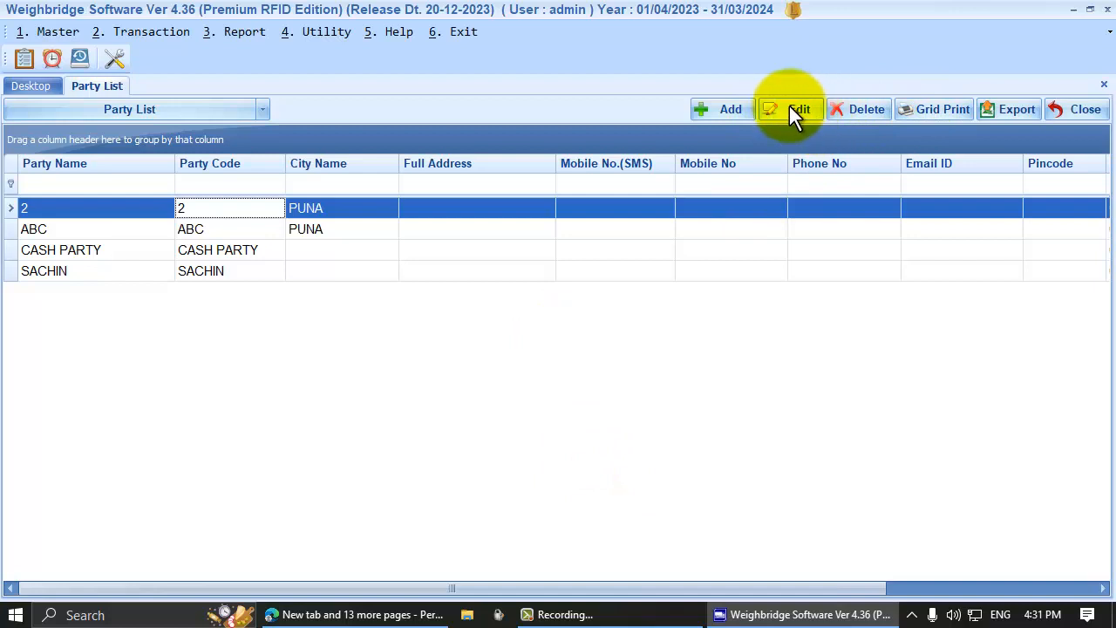
- Delete party 2 from the party list
left_click(867, 111)
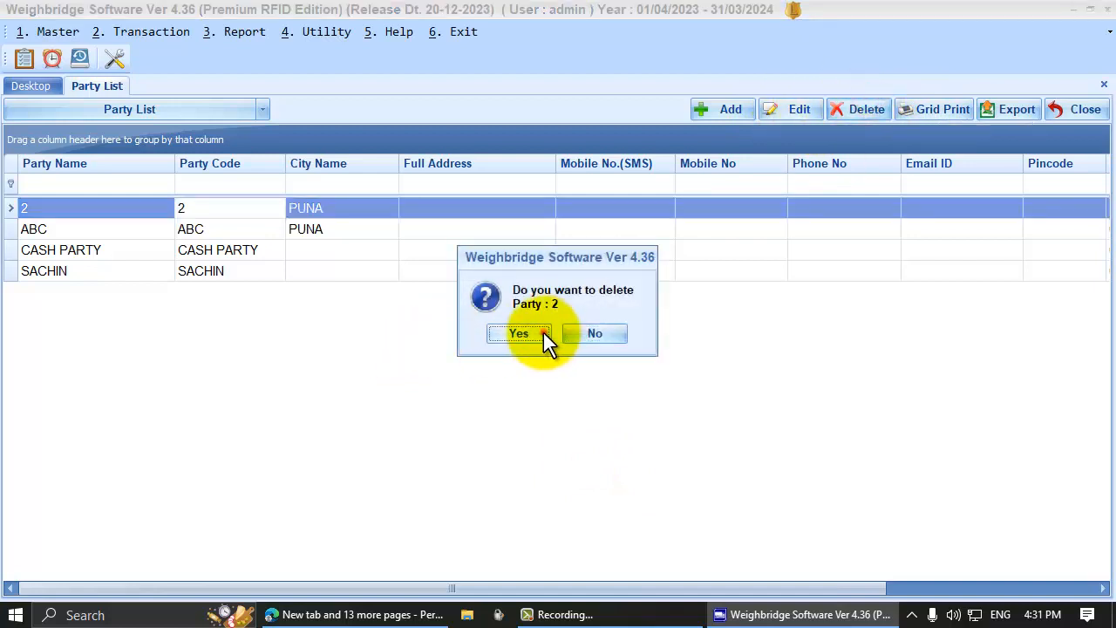
left_click(543, 333)
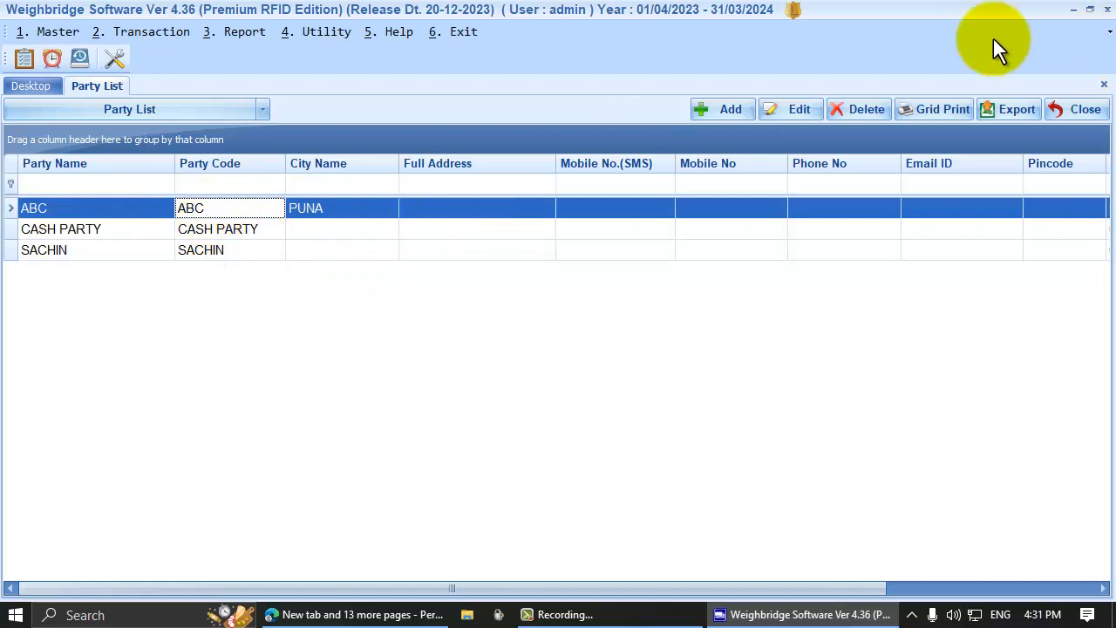
- Preview the printable party list report and close the preview
left_click(939, 107)
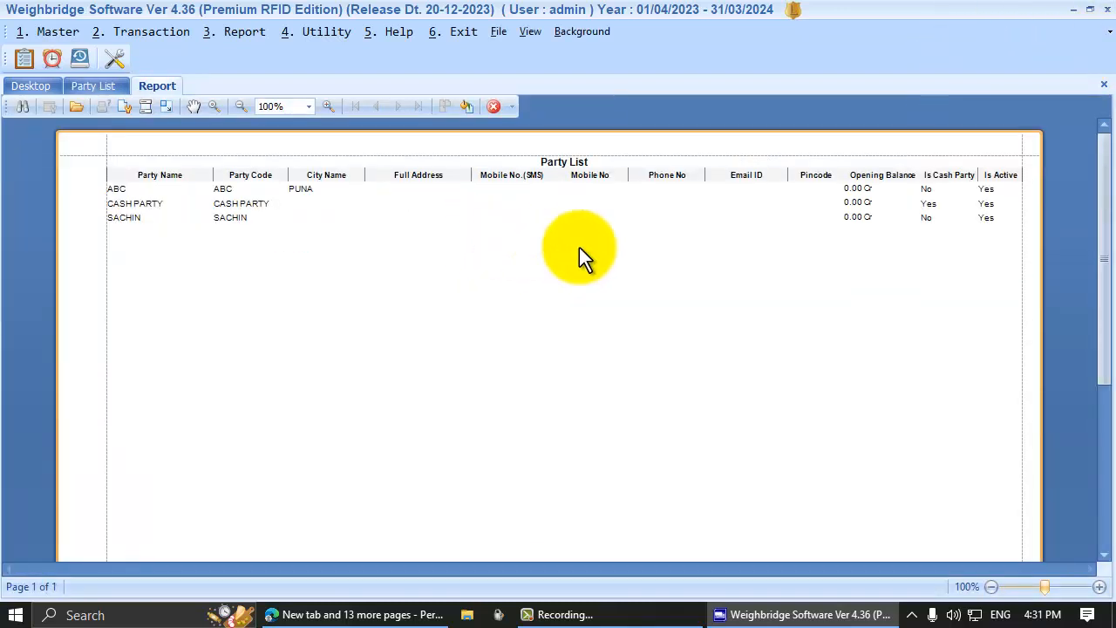
scroll(557, 256, "down", 5)
scroll(555, 265, "up", 5)
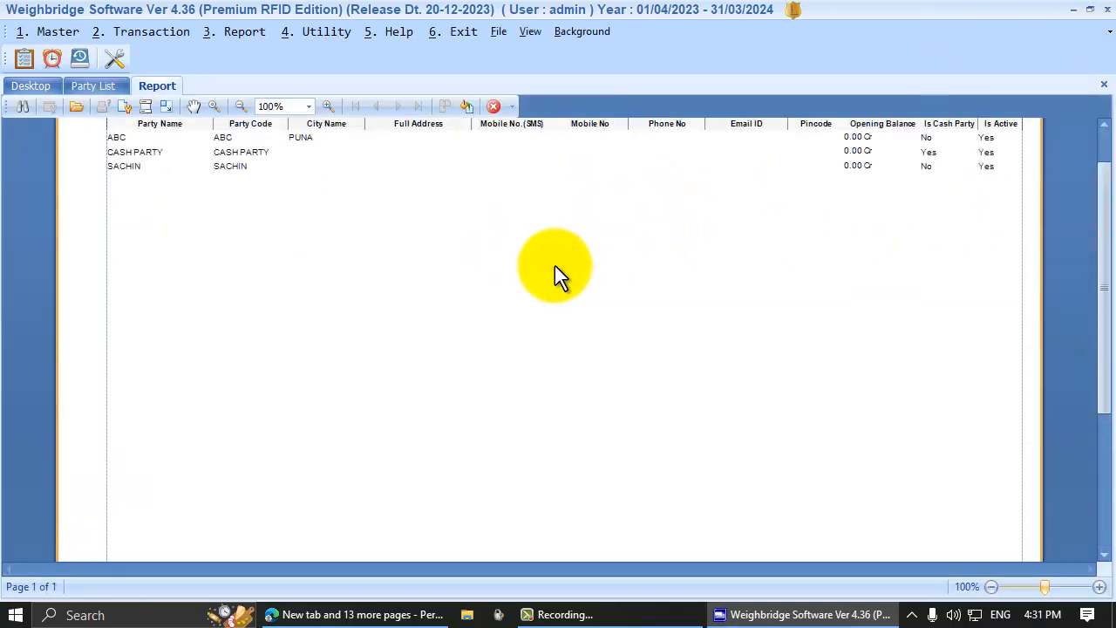
key("Escape")
- Export the party list as PartyList.xls, review the sheet in Microsoft Excel and close it
left_click(1007, 111)
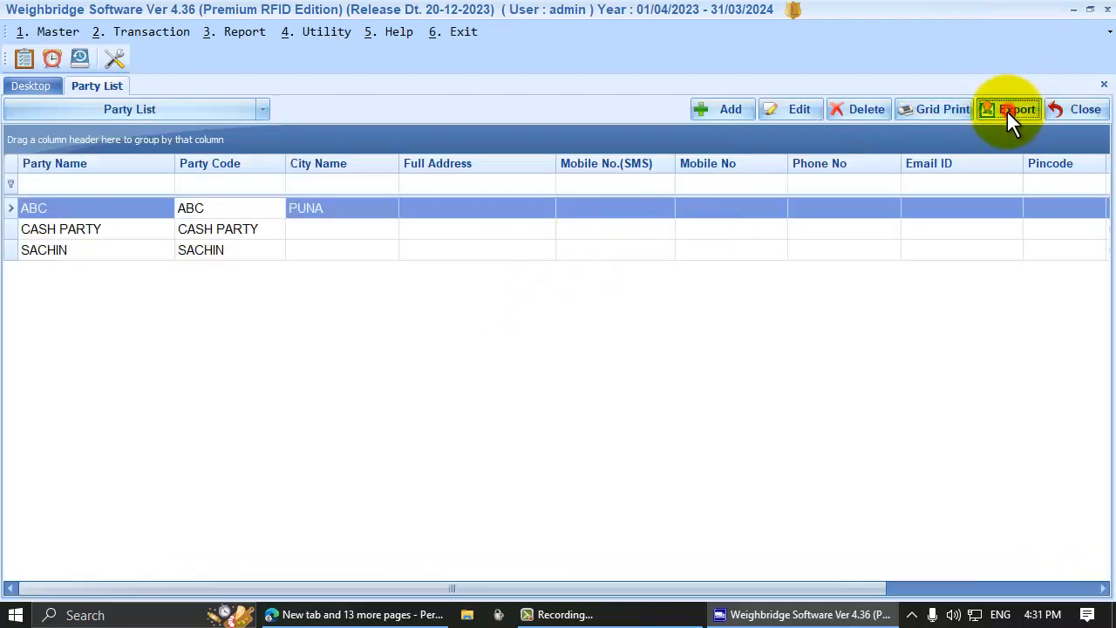
left_click(808, 528)
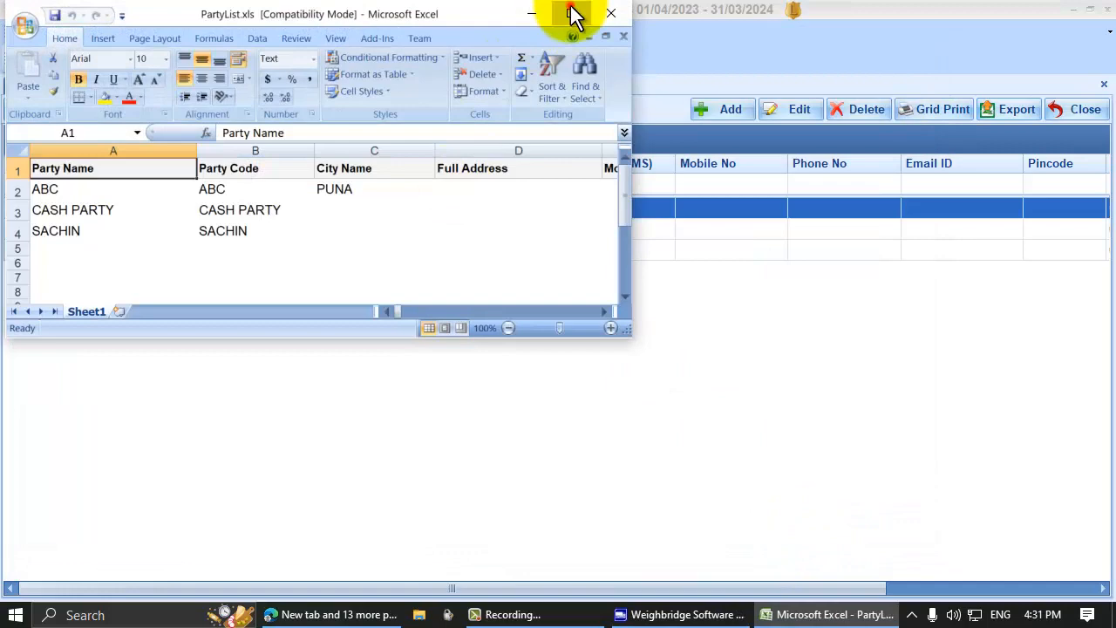
left_click(571, 13)
scroll(558, 326, "down", 1)
scroll(553, 351, "up", 1)
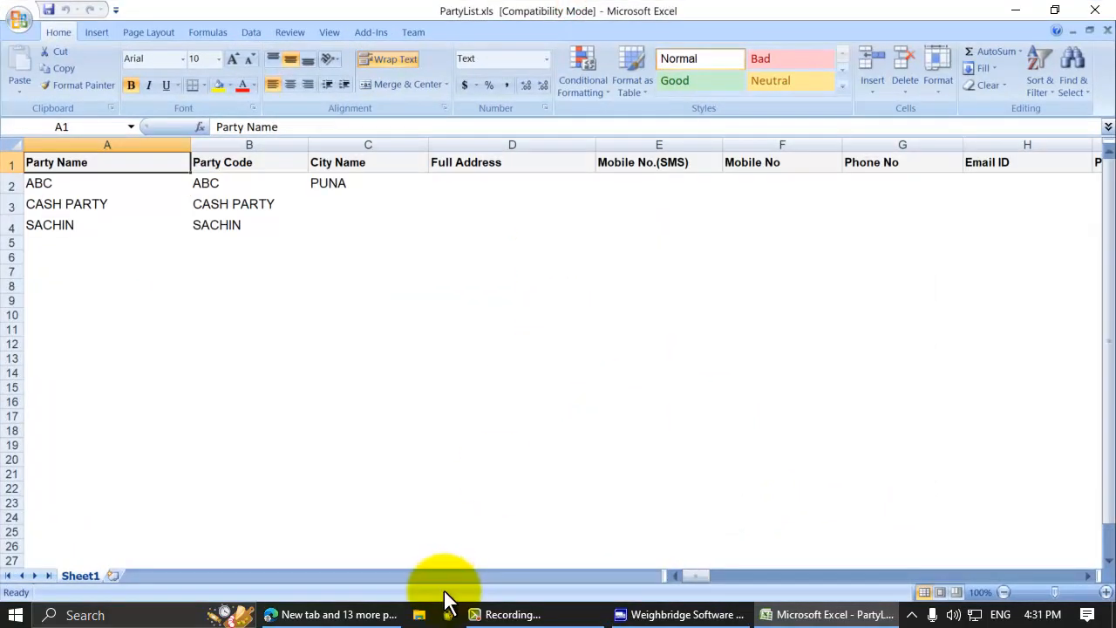
left_click(1094, 10)
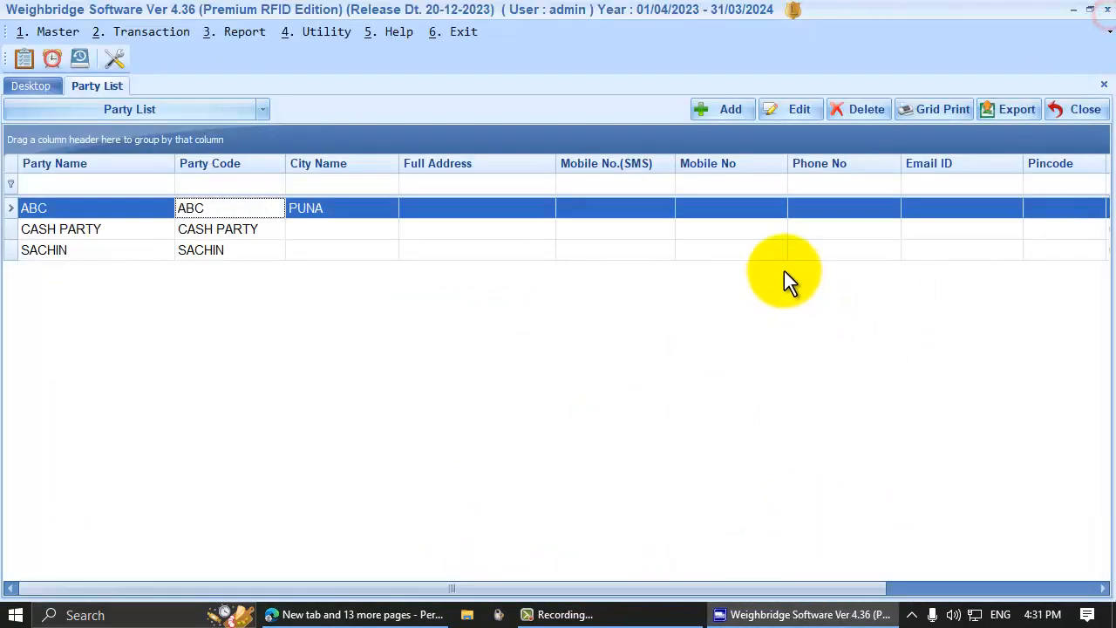
- Select the CASH PARTY entry, preview the party list's grid print once more and close it
left_click(779, 228)
left_click(958, 107)
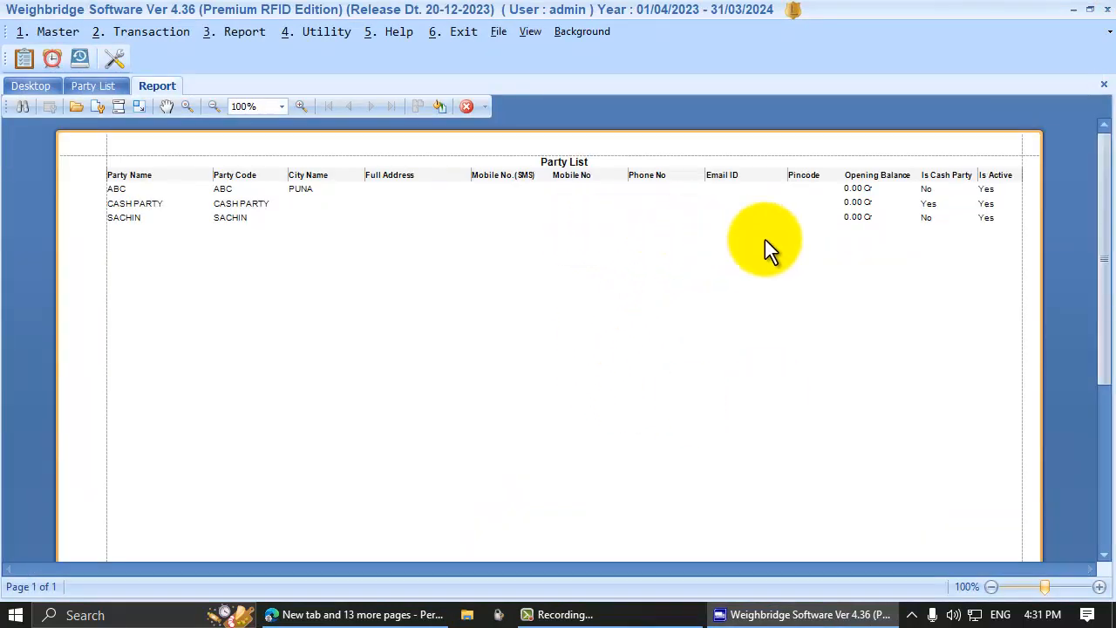
key("Escape")
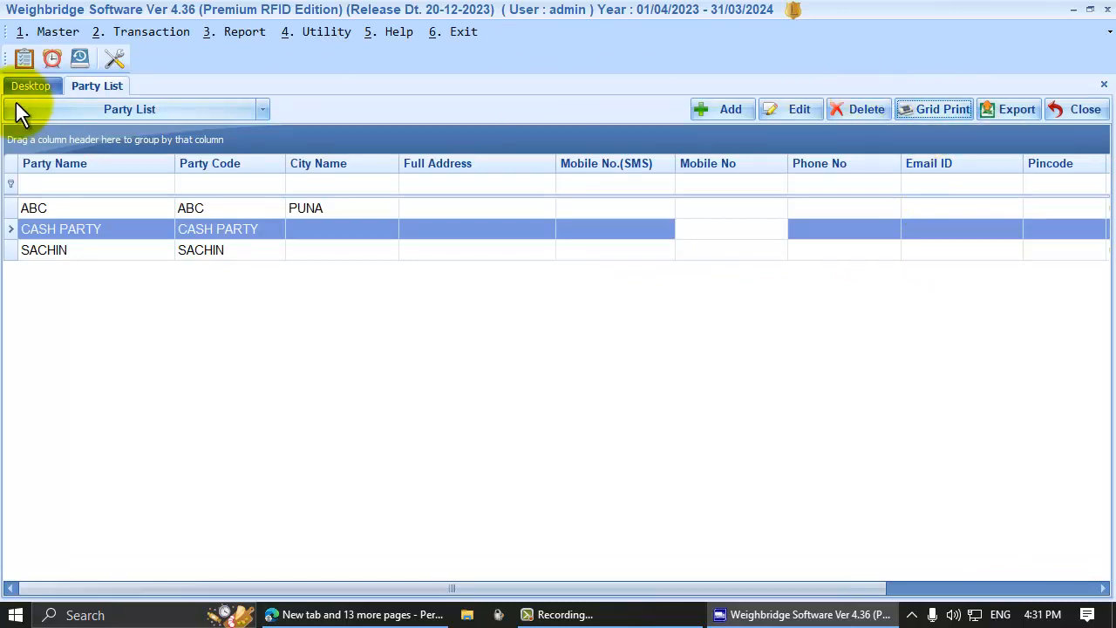
- View the report formats available for the party list and return to the grid
left_click(168, 114)
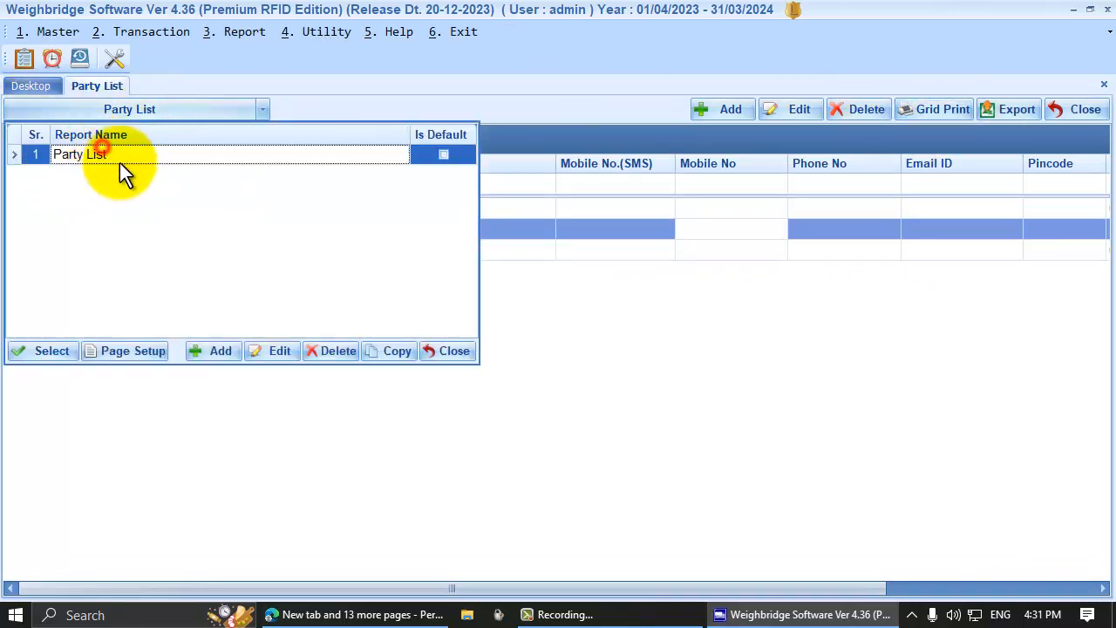
left_click(897, 218)
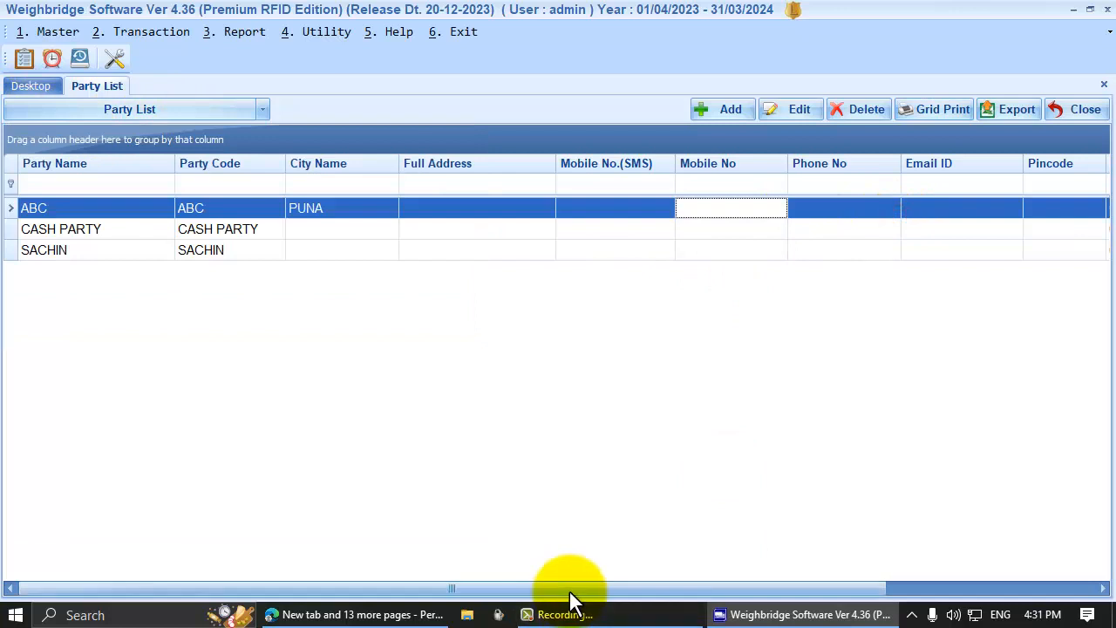
left_click_drag(569, 590, 29, 524)
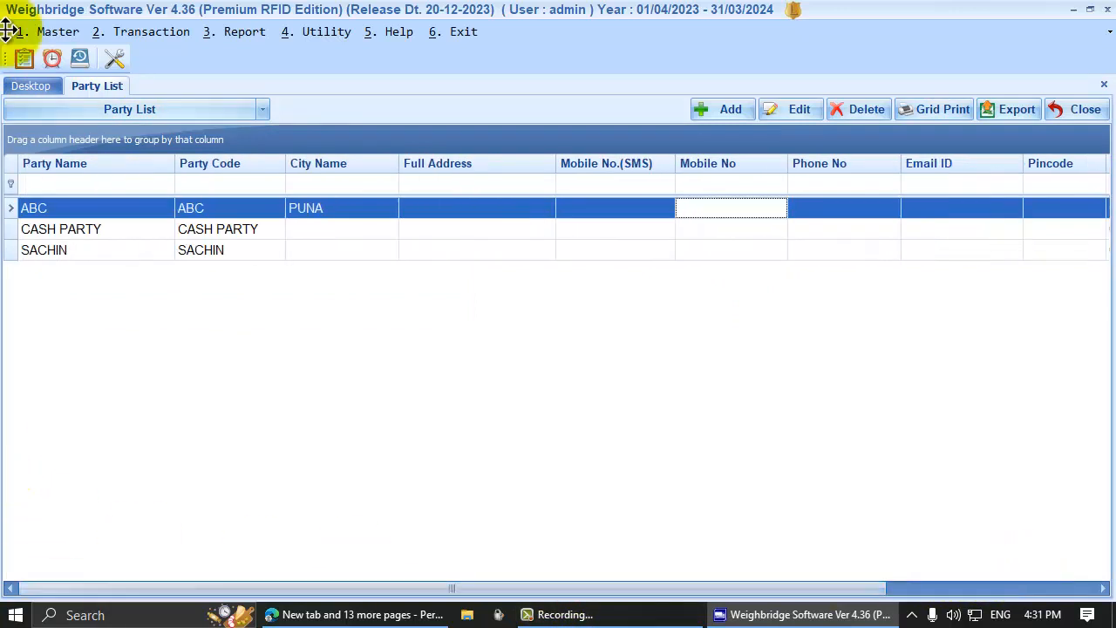
- Start a new report format for the party list with Regular as its report name and heading
left_click(169, 116)
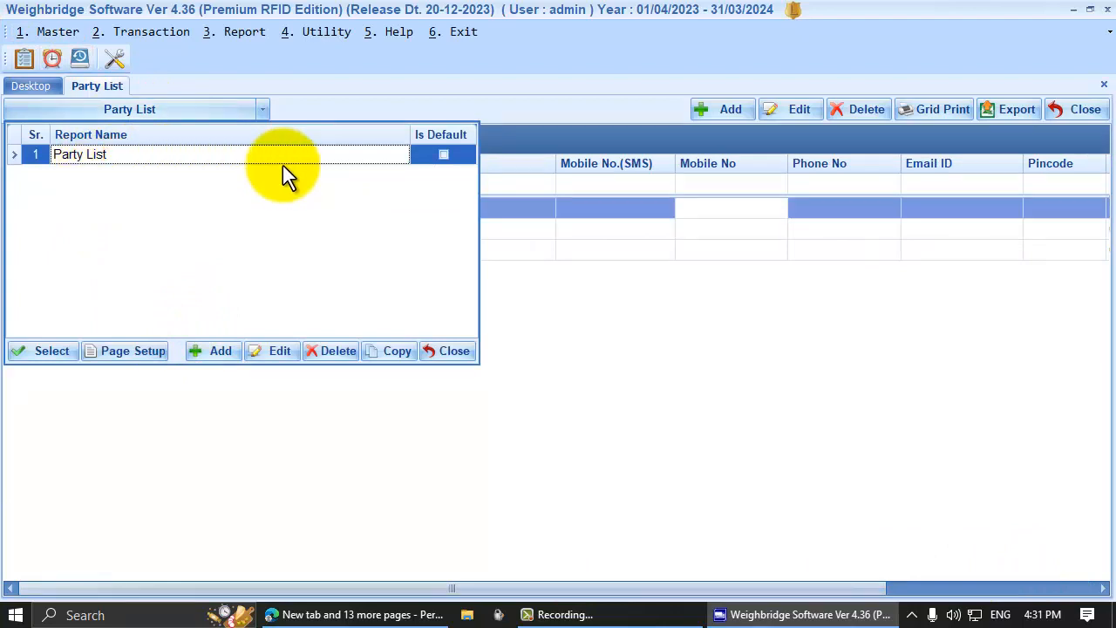
left_click(220, 350)
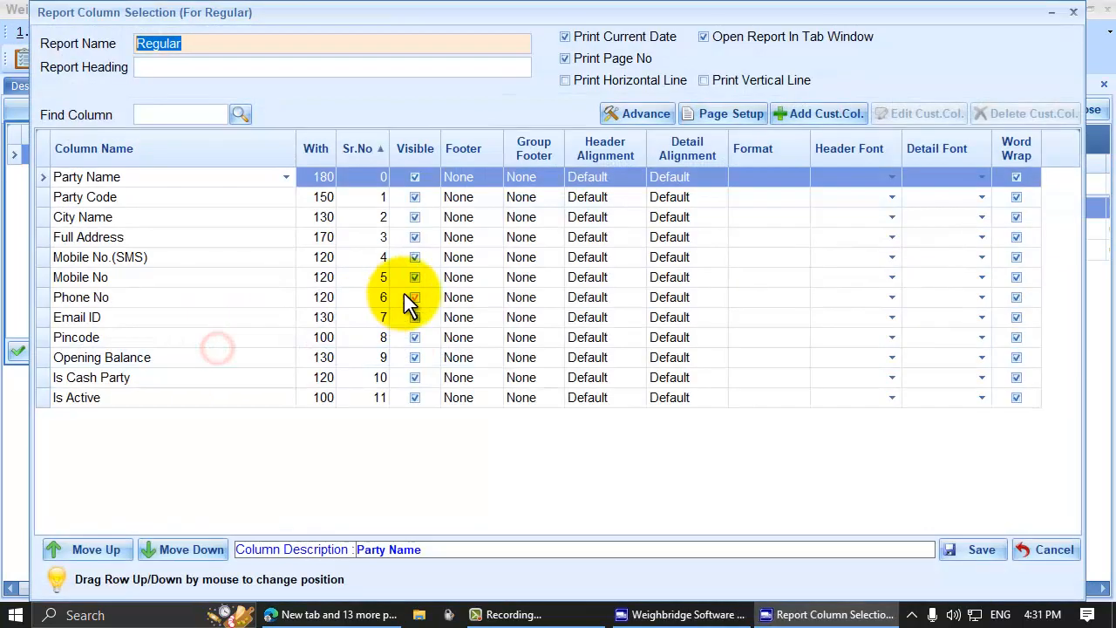
key("Tab")
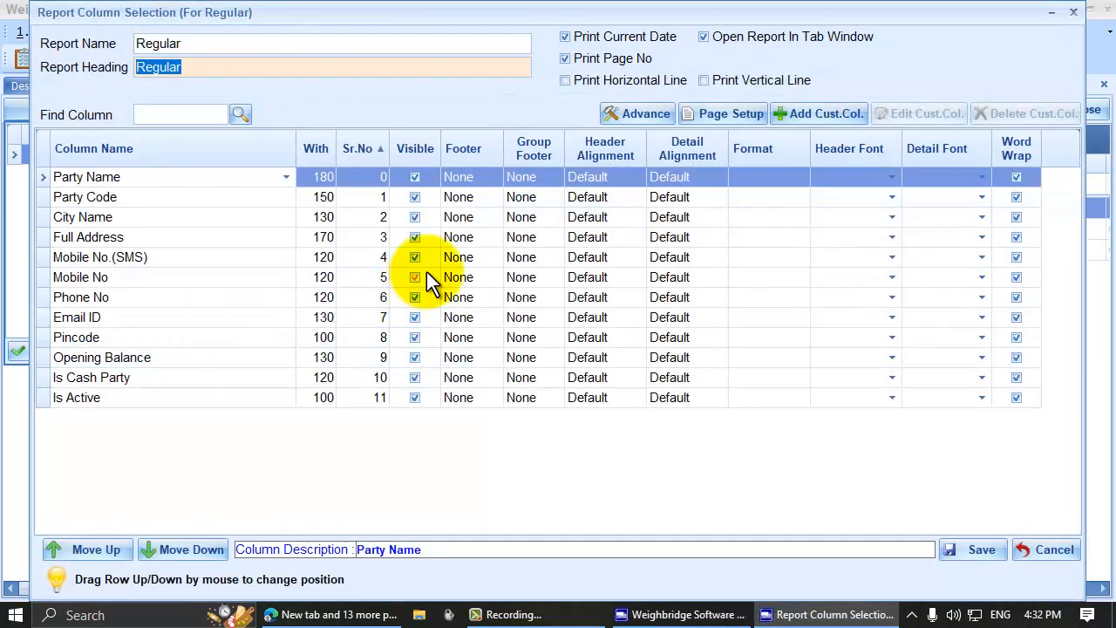
key("shift+Tab")
key("Tab")
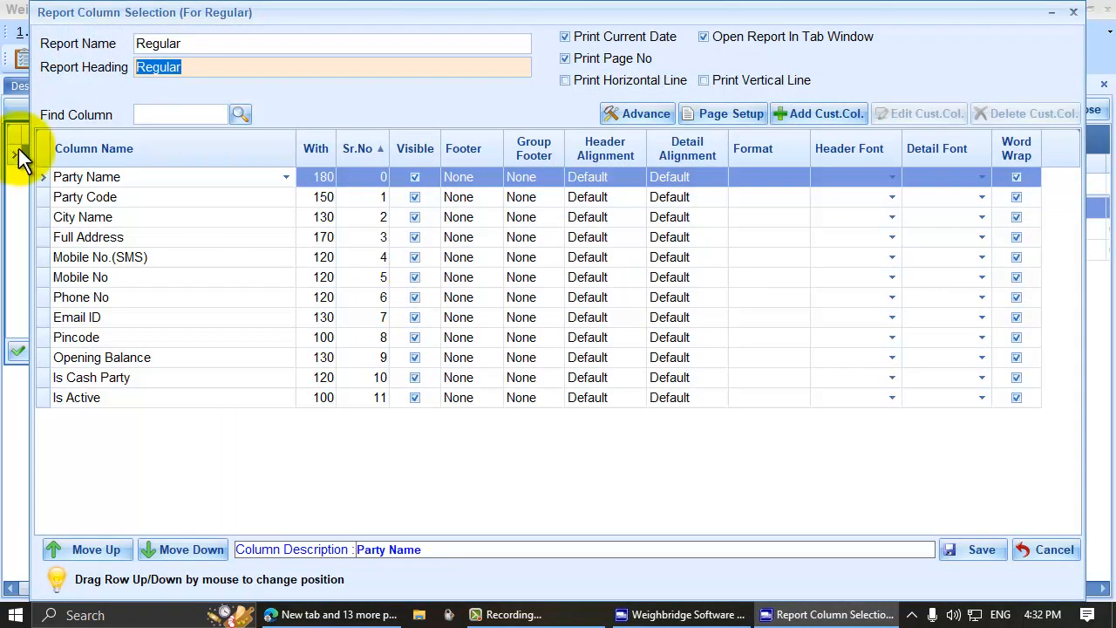
- Hide the Is Active, Is Cash Party, Opening Balance, Pincode, Email ID, Phone No, Mobile No and Mobile No.(SMS) columns in the Regular report
left_click(417, 398)
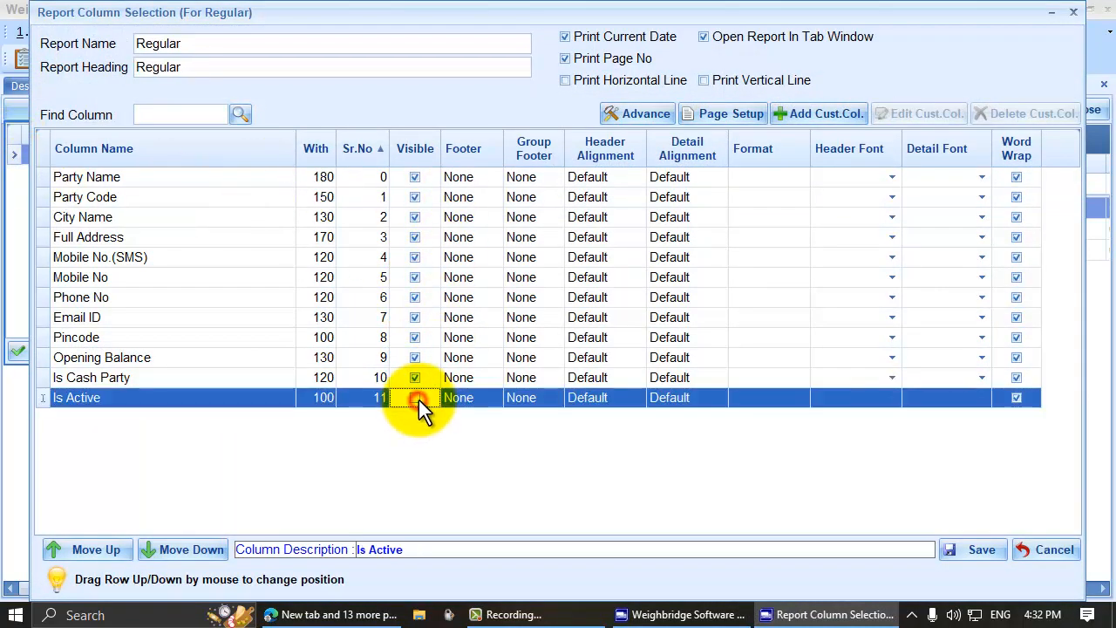
key("Up")
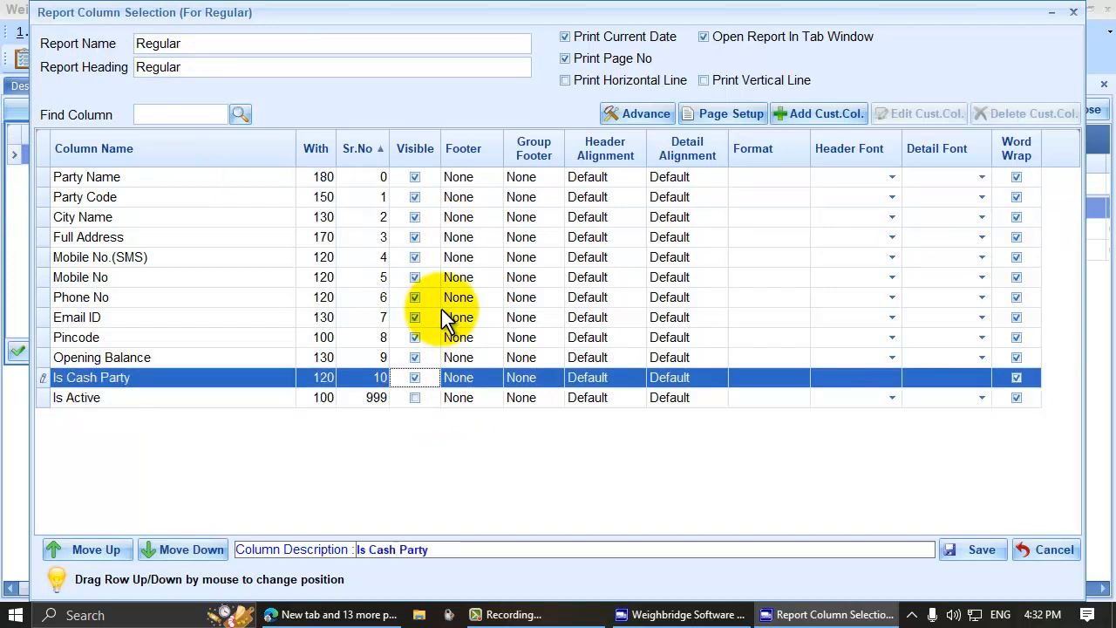
key("space")
key("Up")
key("space")
key("Up")
key("space")
key("Up")
key("space")
key("Up")
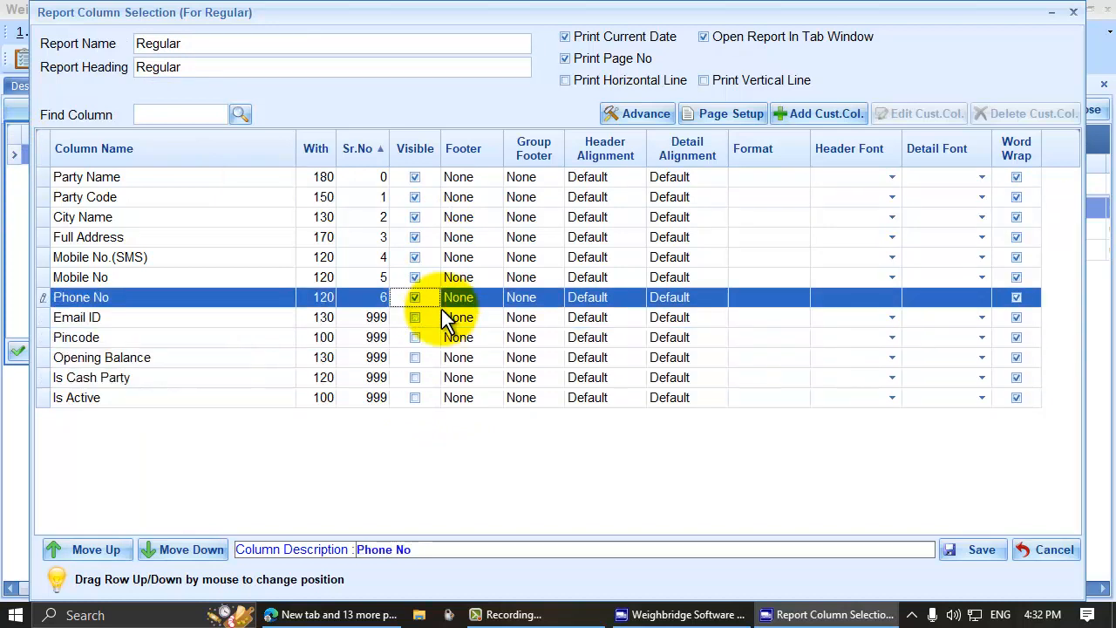
key("space")
key("Up")
key("space")
key("Up")
key("space")
key("Up")
key("Up")
key("Up")
key("Up")
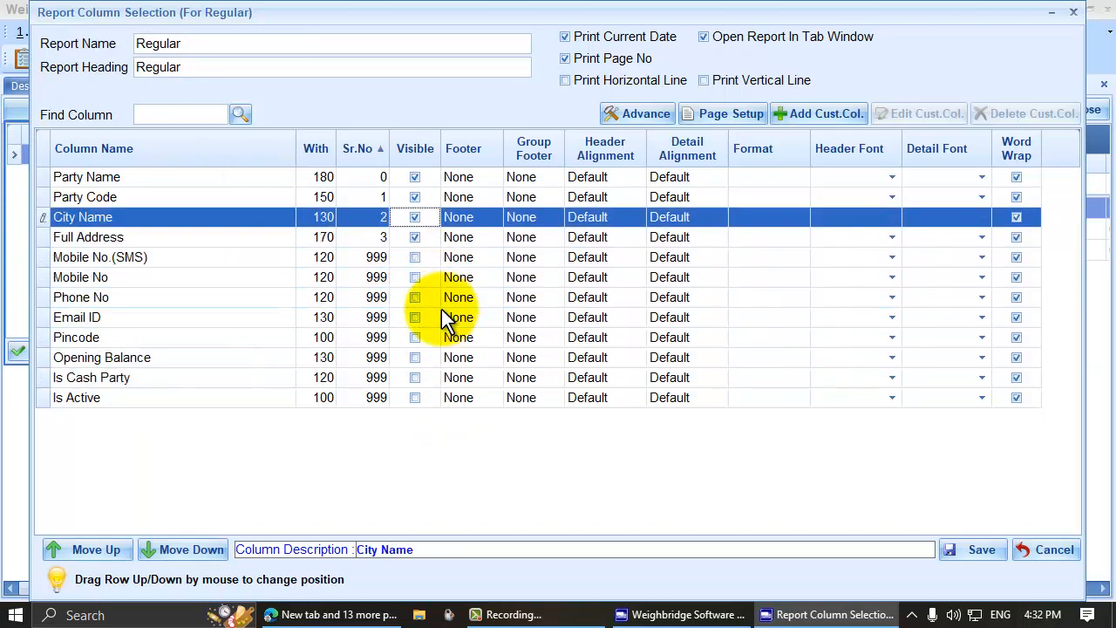
- Make the Mobile No column visible in the Regular report
key("Down")
key("Down")
key("Down")
key("Down")
key("Down")
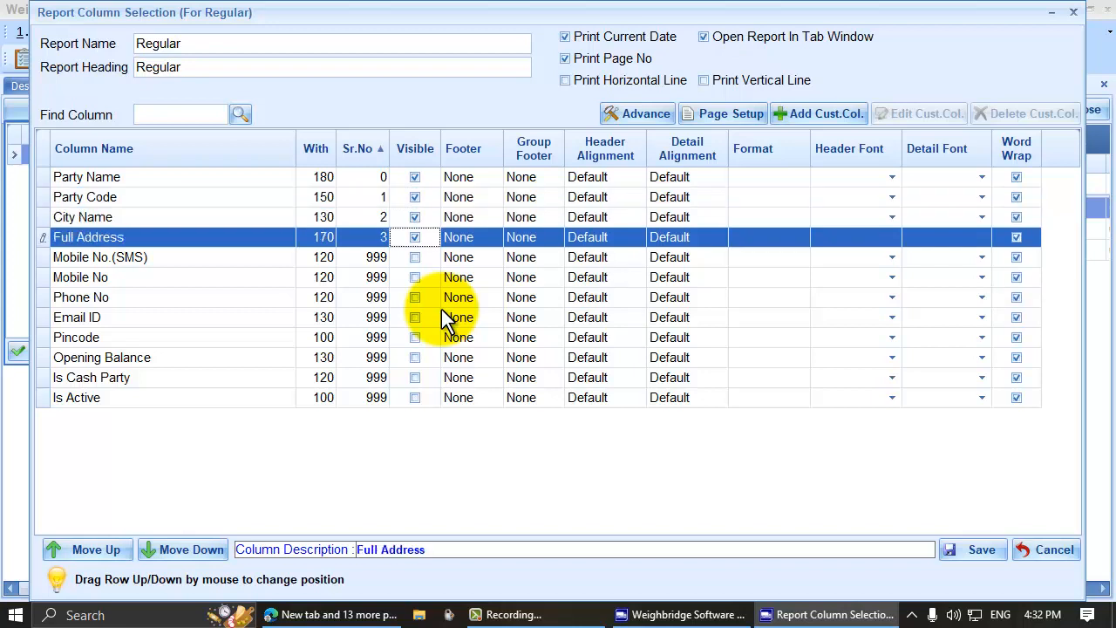
key("Up")
key("Down")
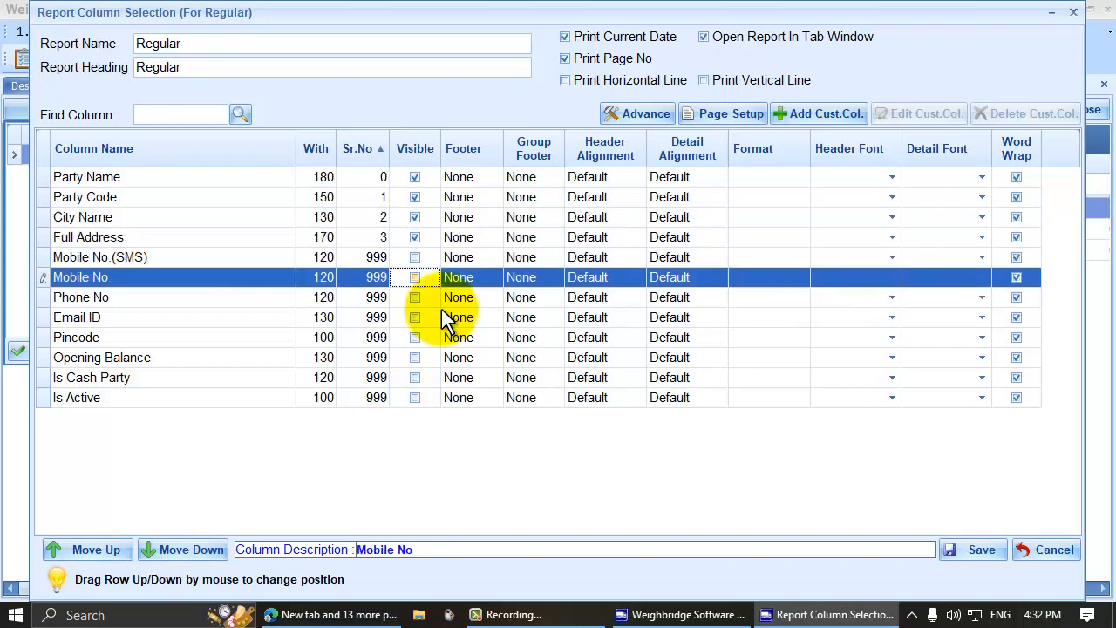
key("space")
- Hide the Party Code and Full Address columns in the Regular report
key("Up")
key("Up")
key("Up")
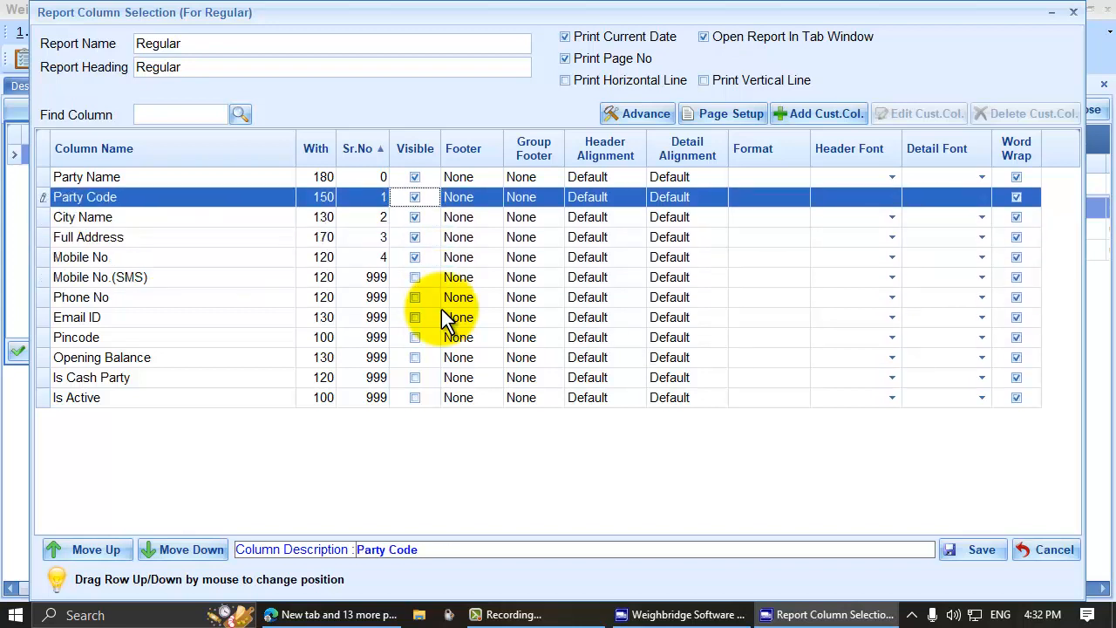
key("Down")
key("Down")
key("Up")
key("Up")
key("space")
key("Down")
key("Down")
key("Up")
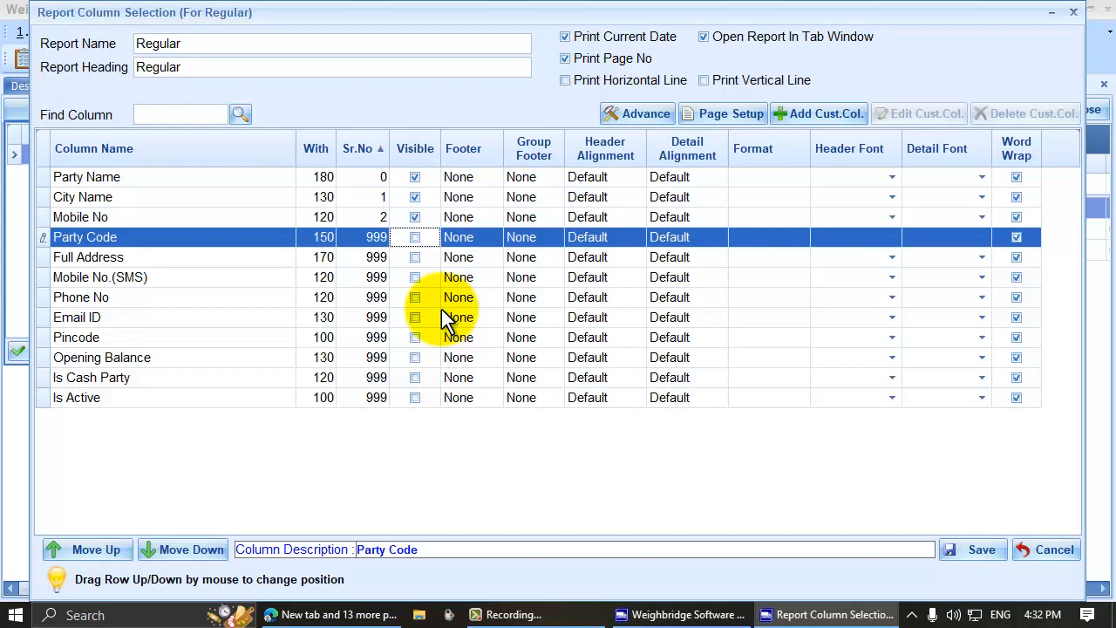
- Review the visibility and serial order of the columns in the Regular report
key("Down")
key("Down")
key("Up")
key("Up")
key("Up")
key("Up")
key("Down")
key("Down")
key("Down")
key("Down")
key("Down")
key("Down")
key("Down")
key("Down")
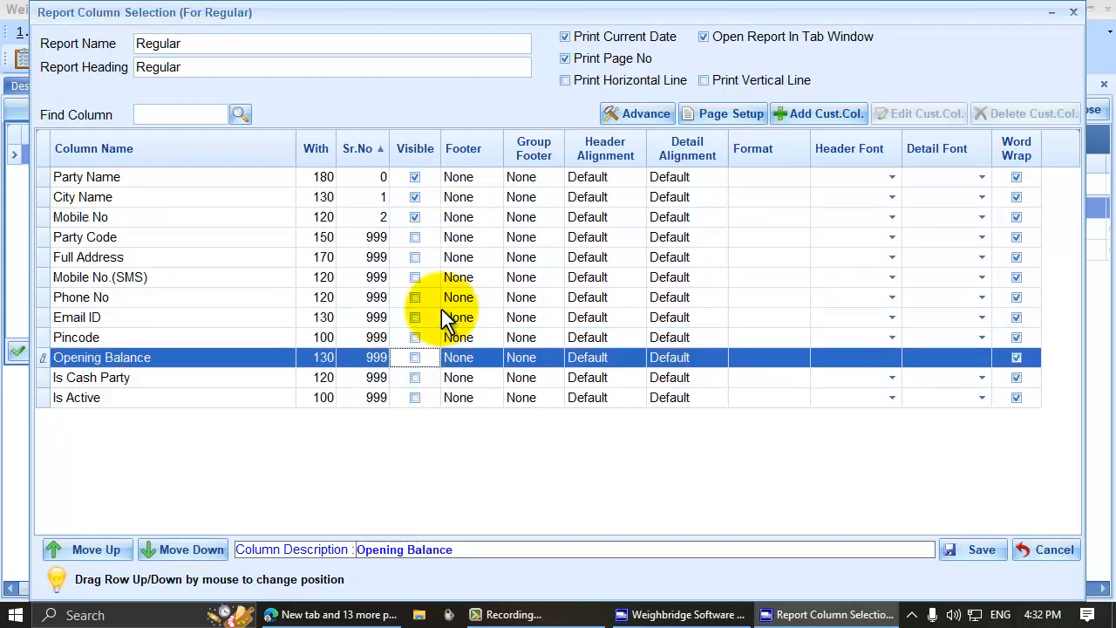
key("Left")
key("Up")
key("Up")
key("Up")
key("Up")
key("Up")
key("Up")
key("Up")
key("Up")
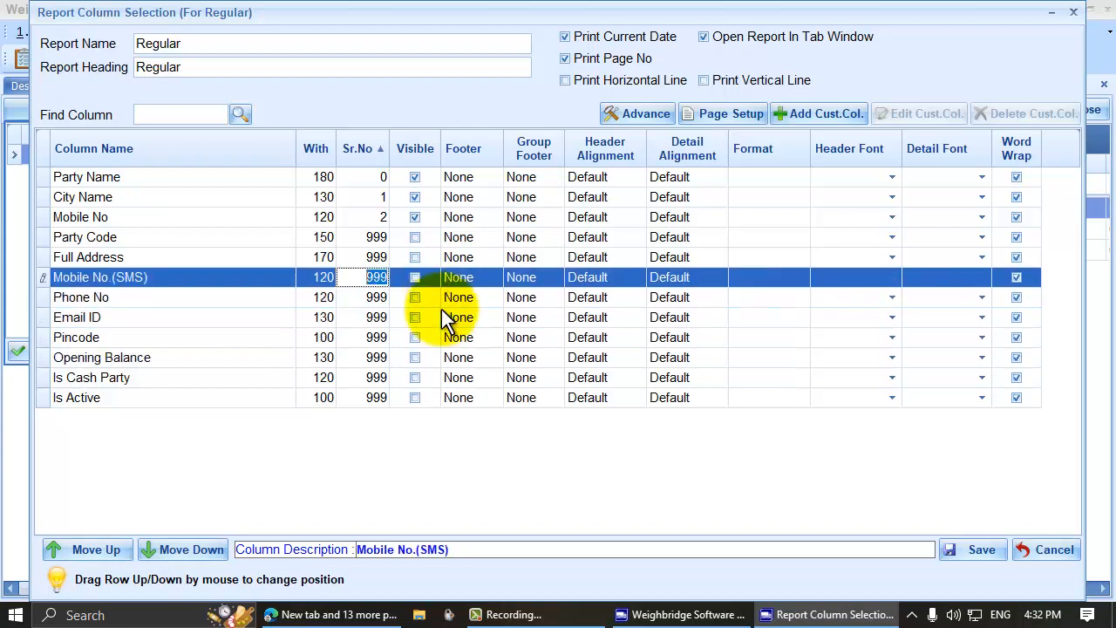
key("Down")
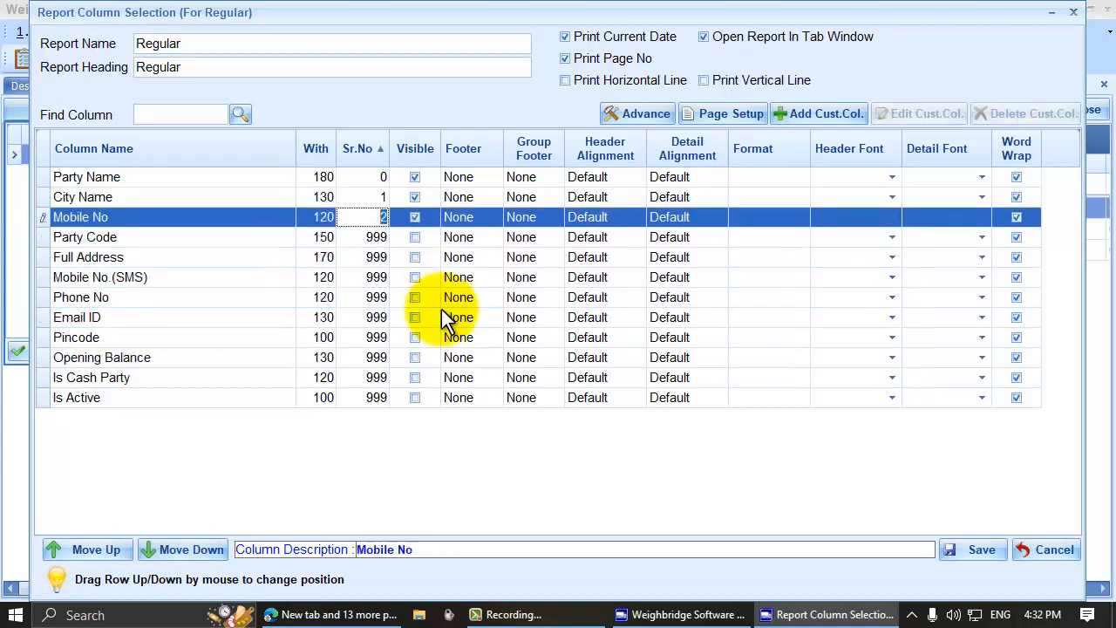
key("Up")
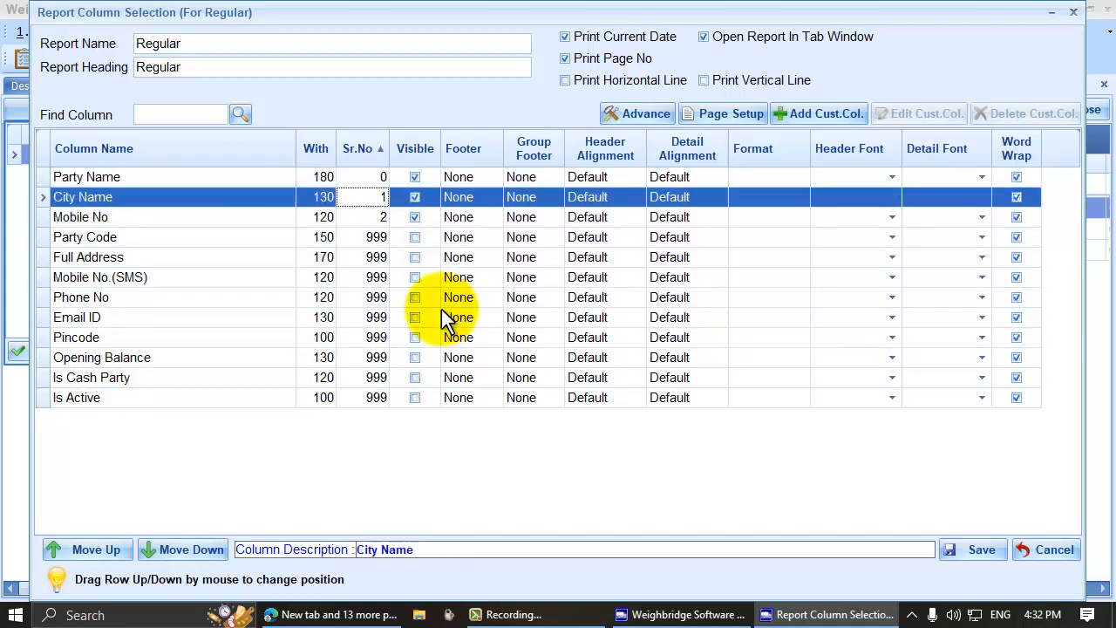
- Move the Mobile No column above City Name and return it to its place below City Name
key("Down")
key("Down")
key("Up")
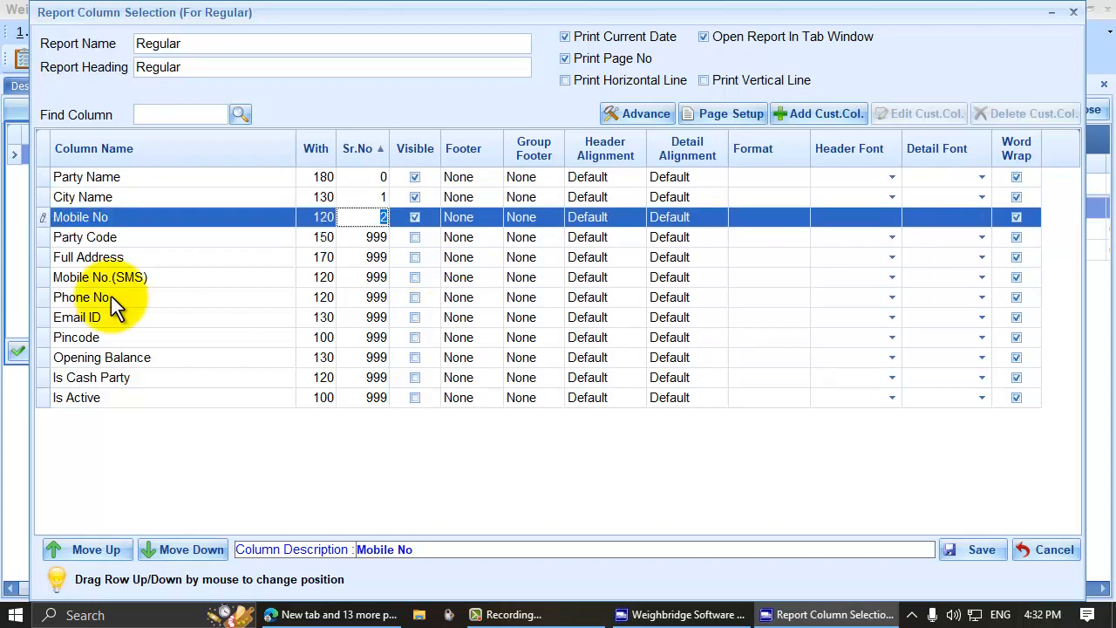
left_click(44, 216)
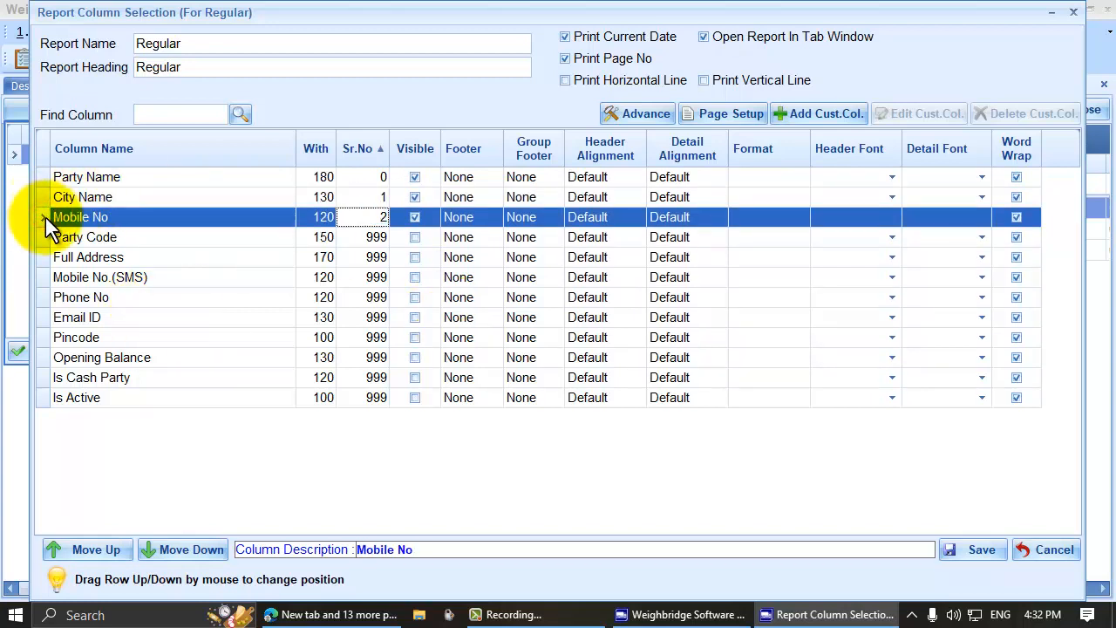
left_click(104, 551)
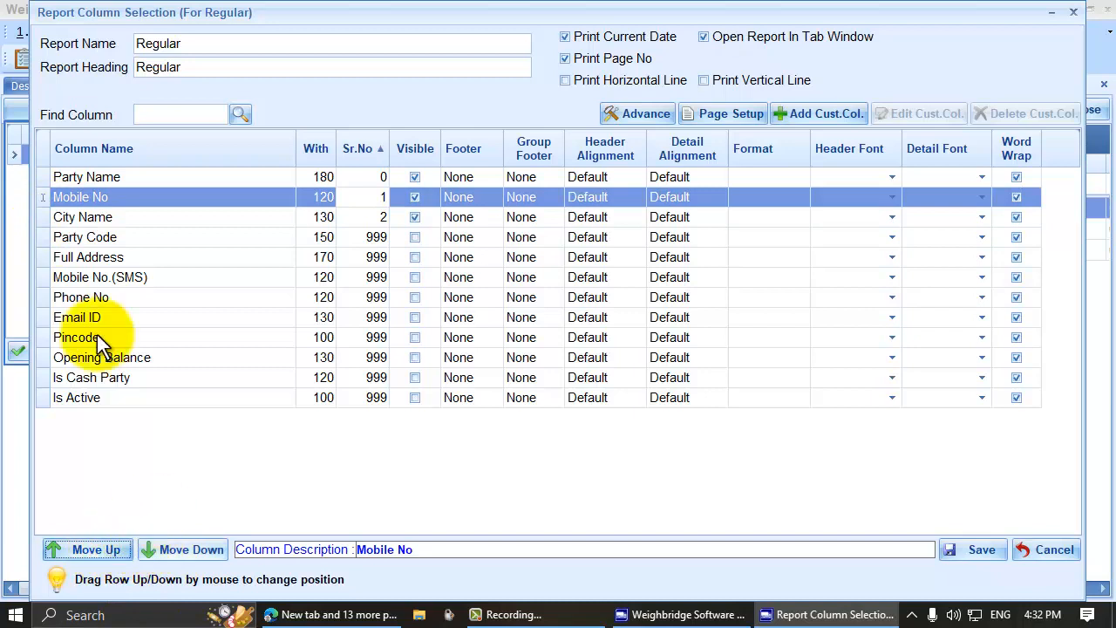
left_click(174, 548)
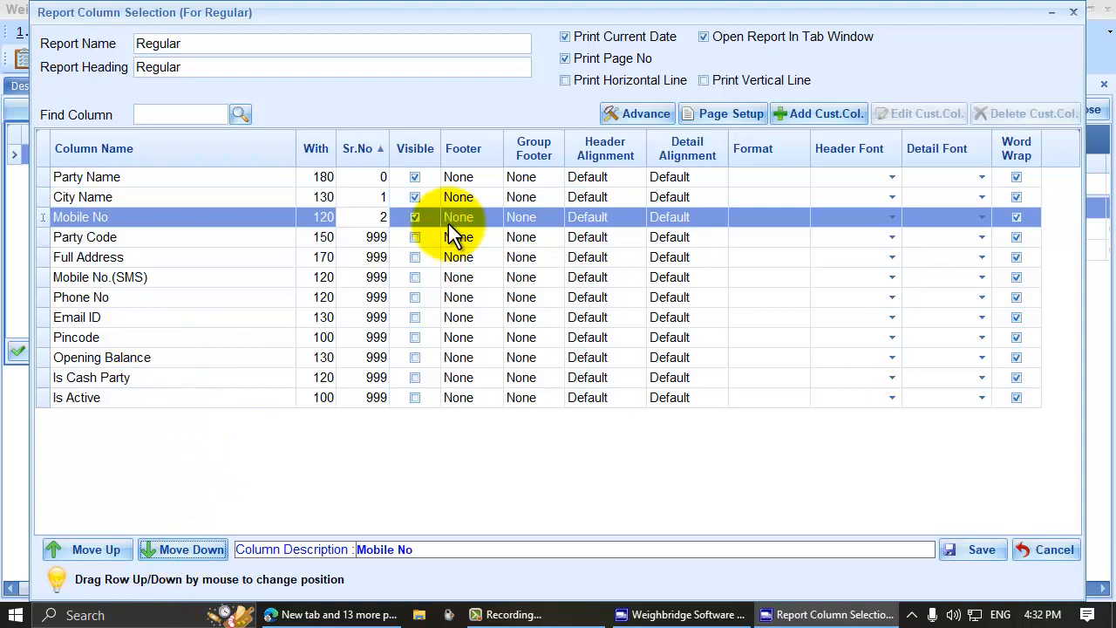
- Save and apply the Regular report format to the party list, and widen its City Name column to about 172
left_click(981, 550)
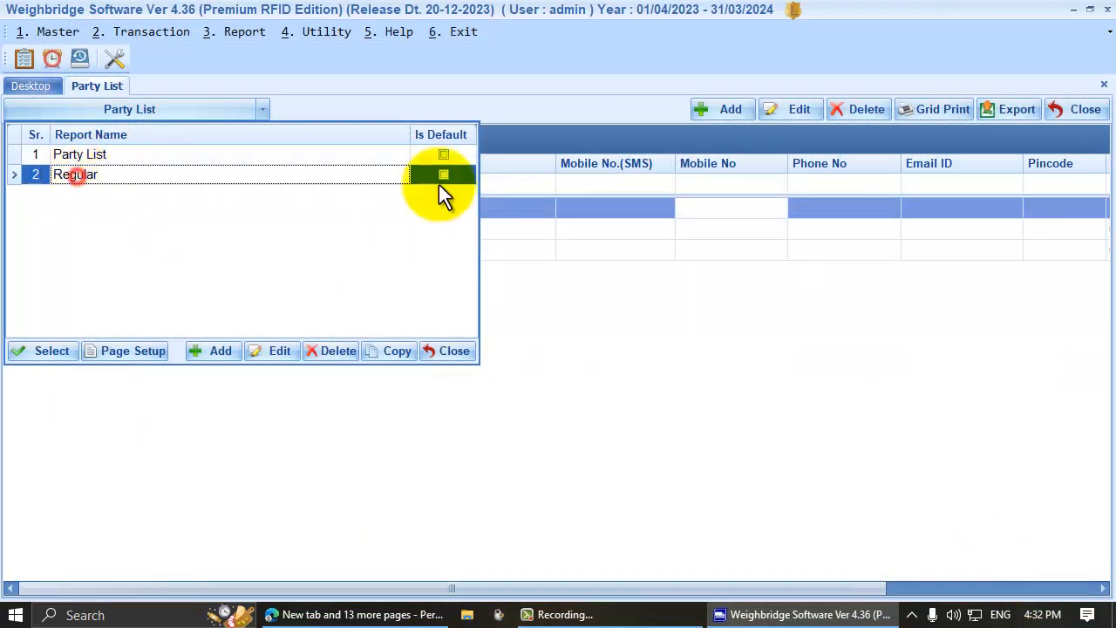
left_click(41, 354)
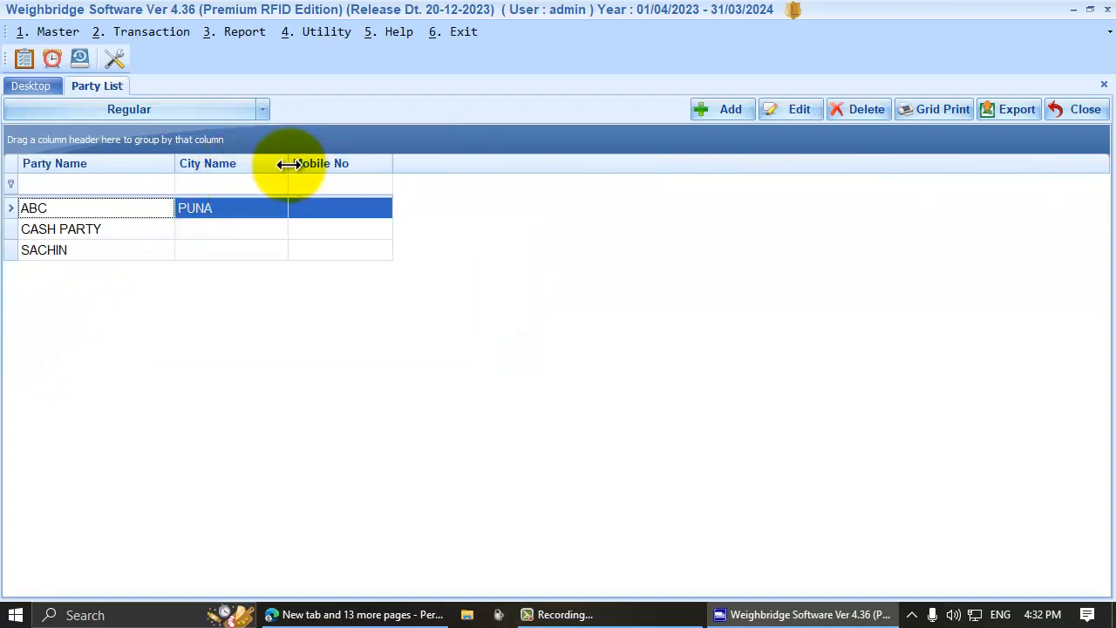
left_click_drag(288, 167, 258, 182)
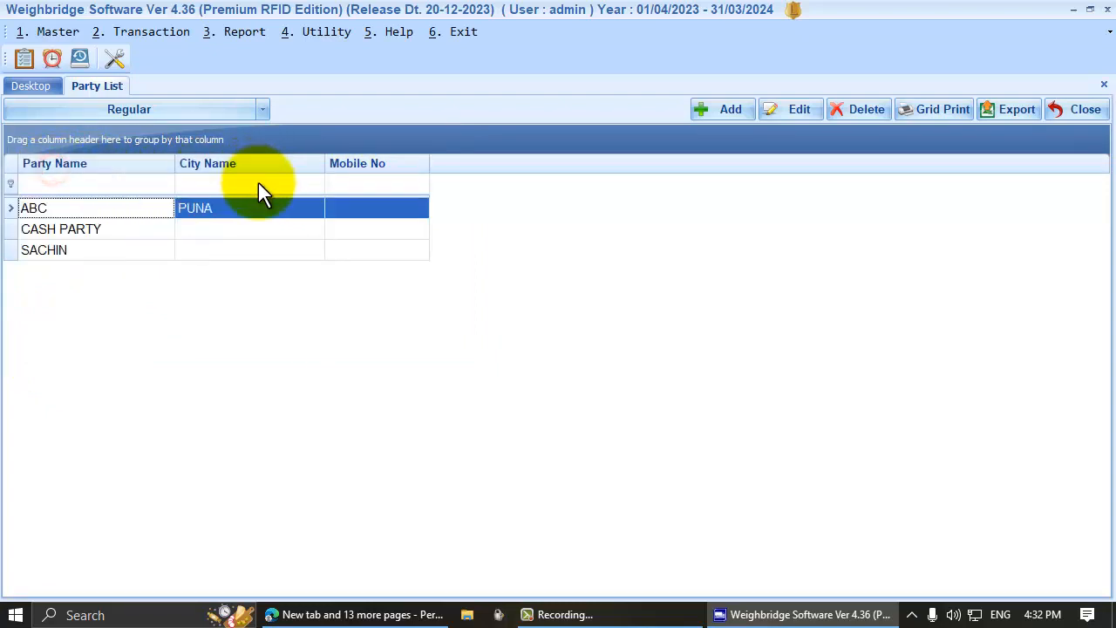
- Set Regular as the default report format and apply it to the party list
left_click(261, 110)
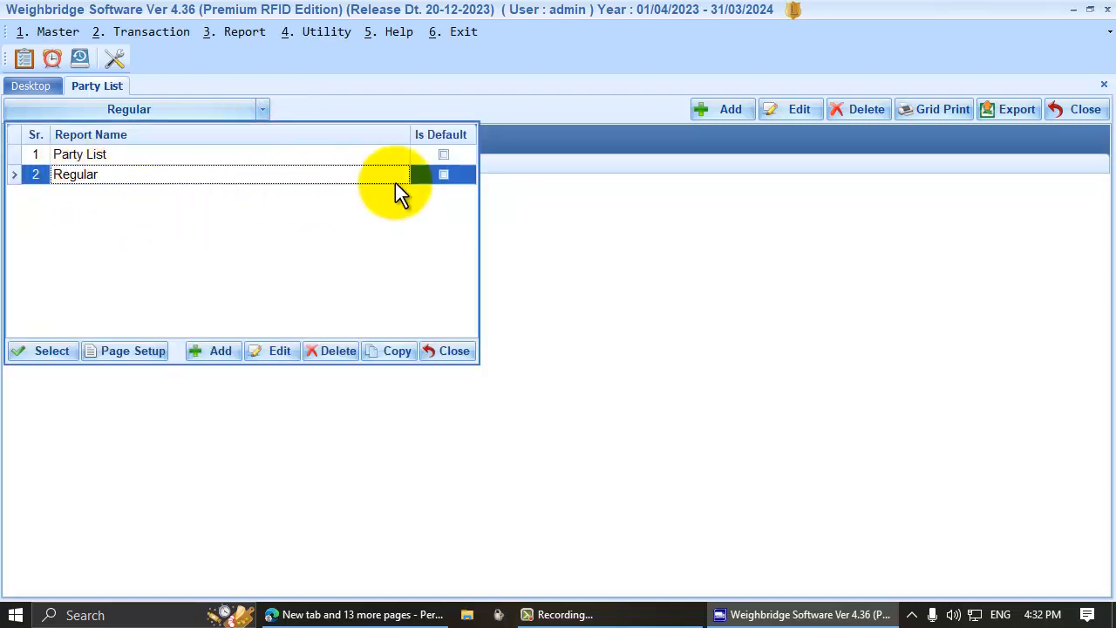
left_click(444, 176)
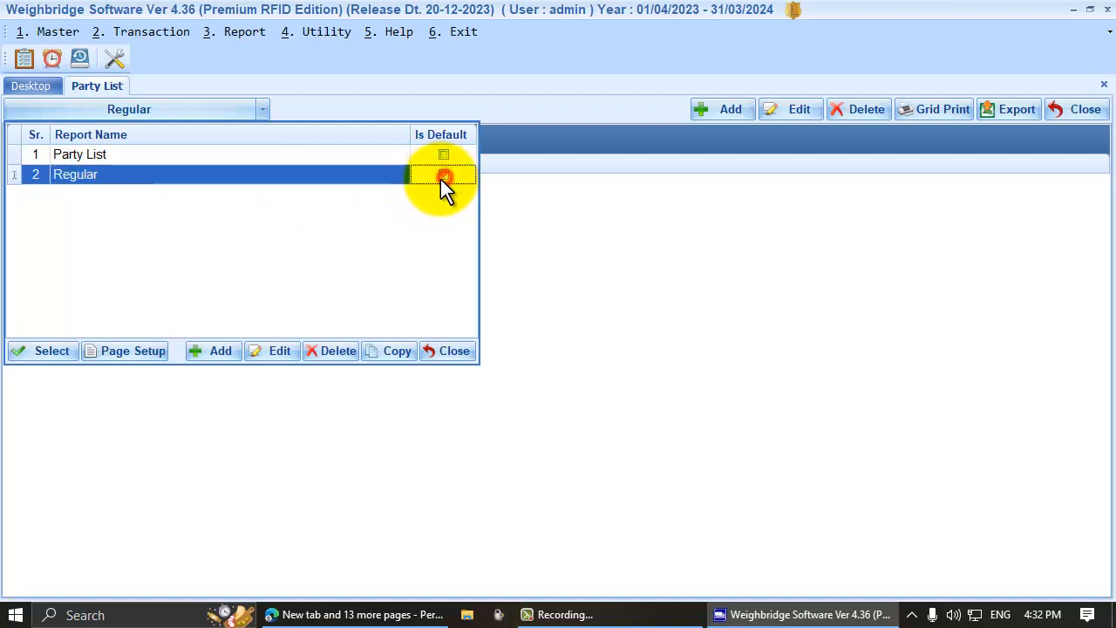
double_click(268, 179)
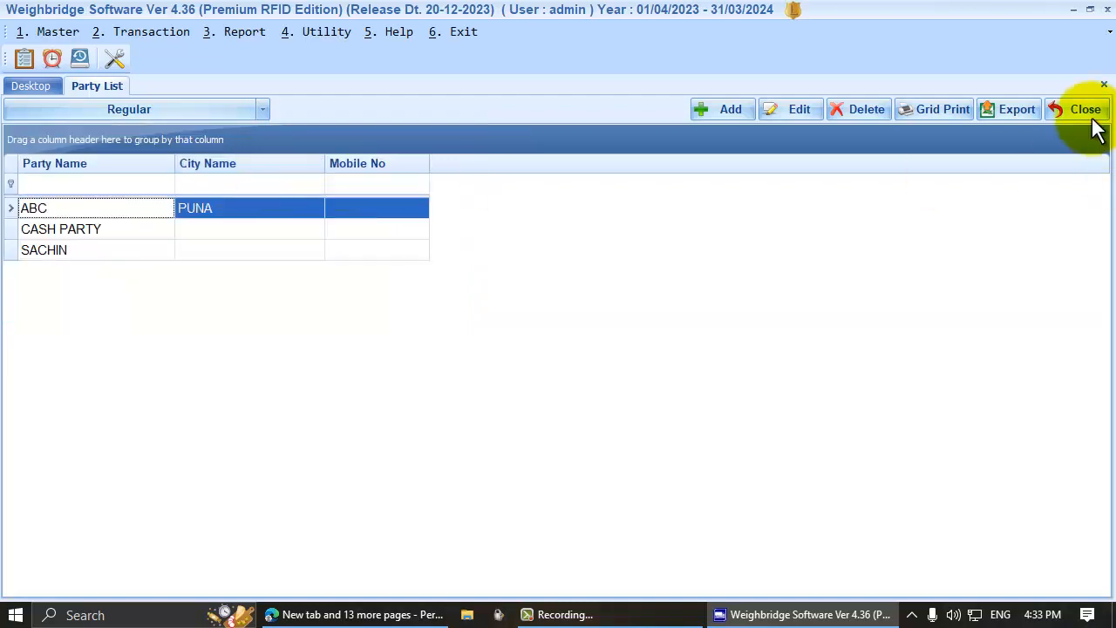
- Close the party list and reopen it from the Party Master to check its default format
left_click(1085, 110)
left_click(75, 32)
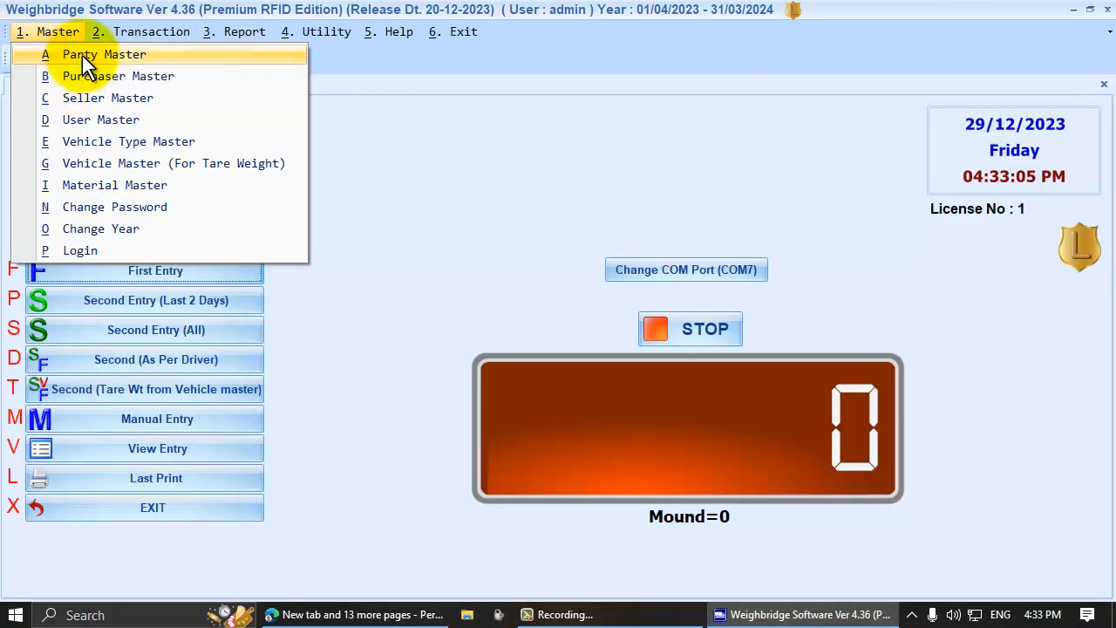
left_click(82, 55)
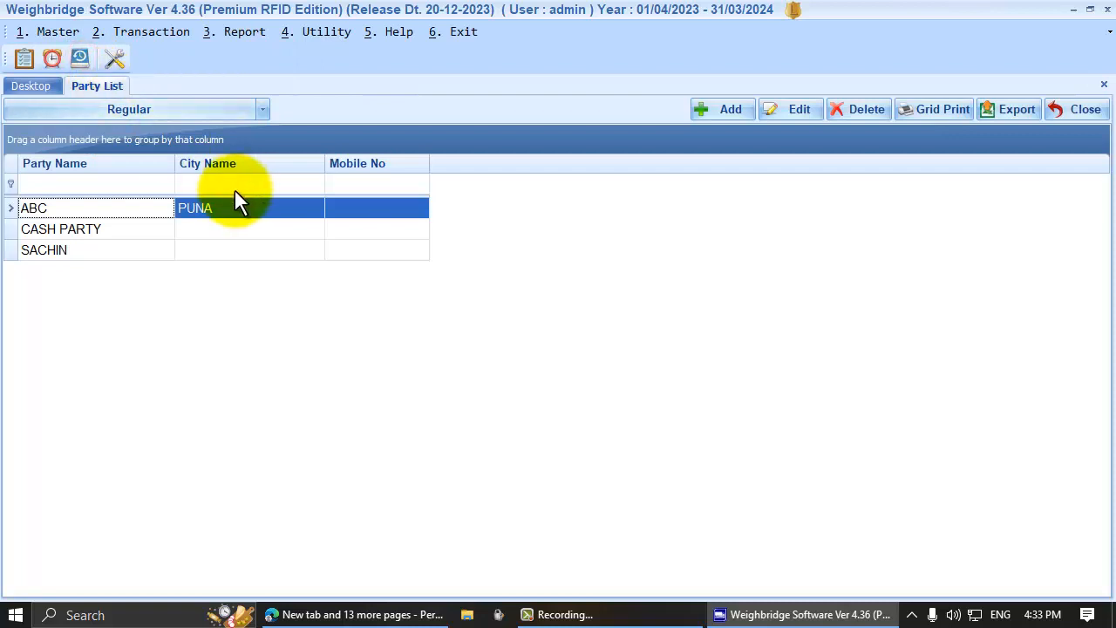
- Review the party list's report formats and their default setting, reselecting the Regular format
left_click(262, 110)
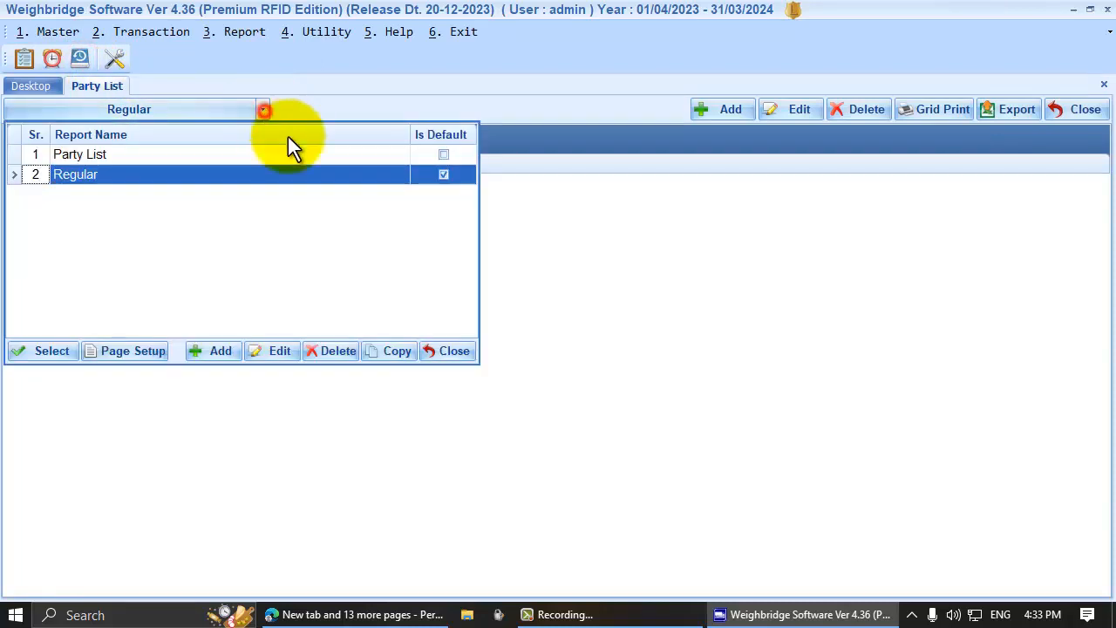
left_click(358, 170)
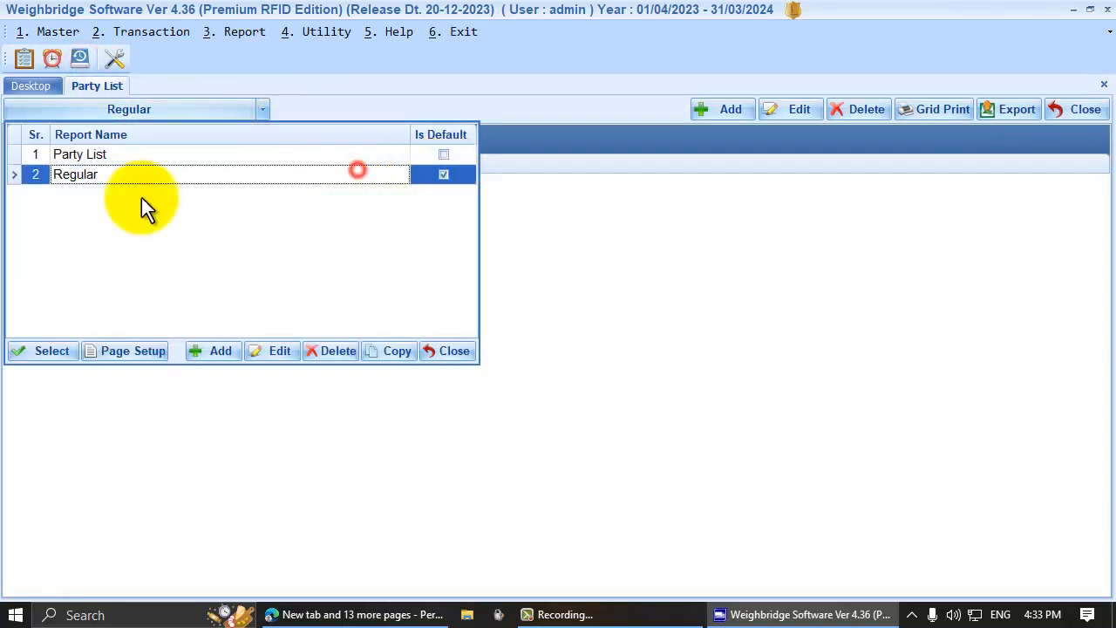
double_click(79, 171)
left_click(181, 229)
left_click(177, 112)
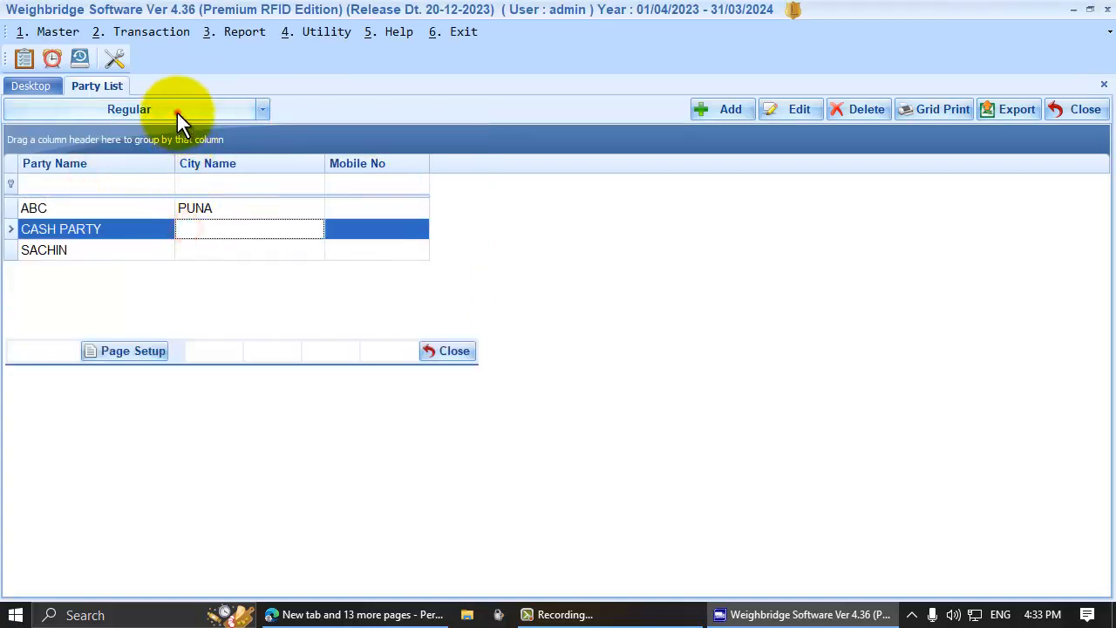
left_click(123, 154)
left_click(108, 174)
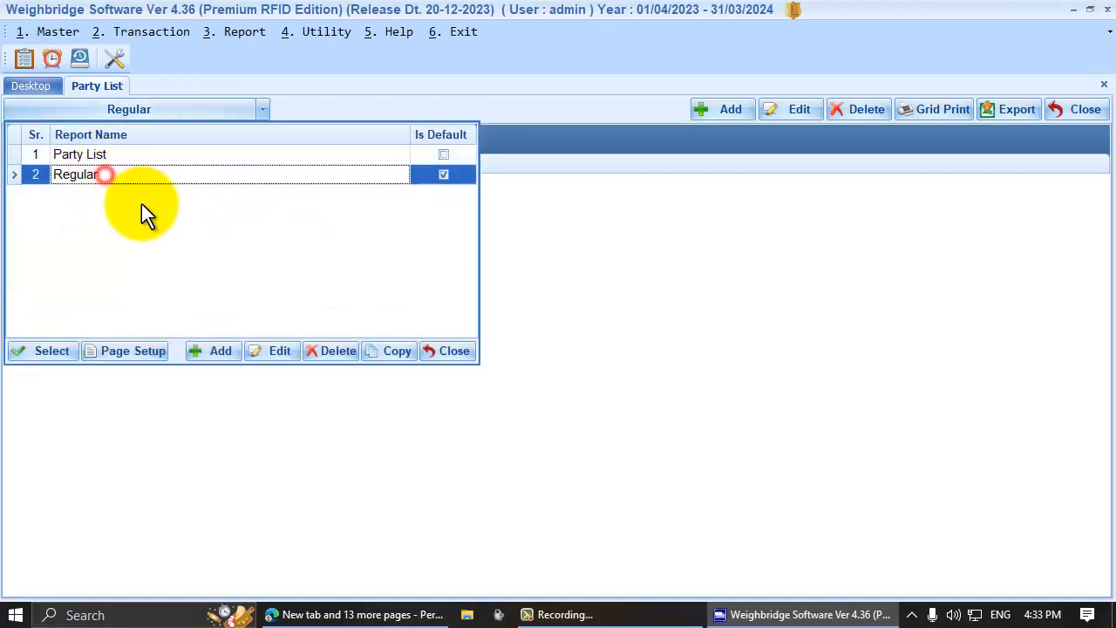
left_click(137, 203)
left_click(215, 205)
left_click(184, 109)
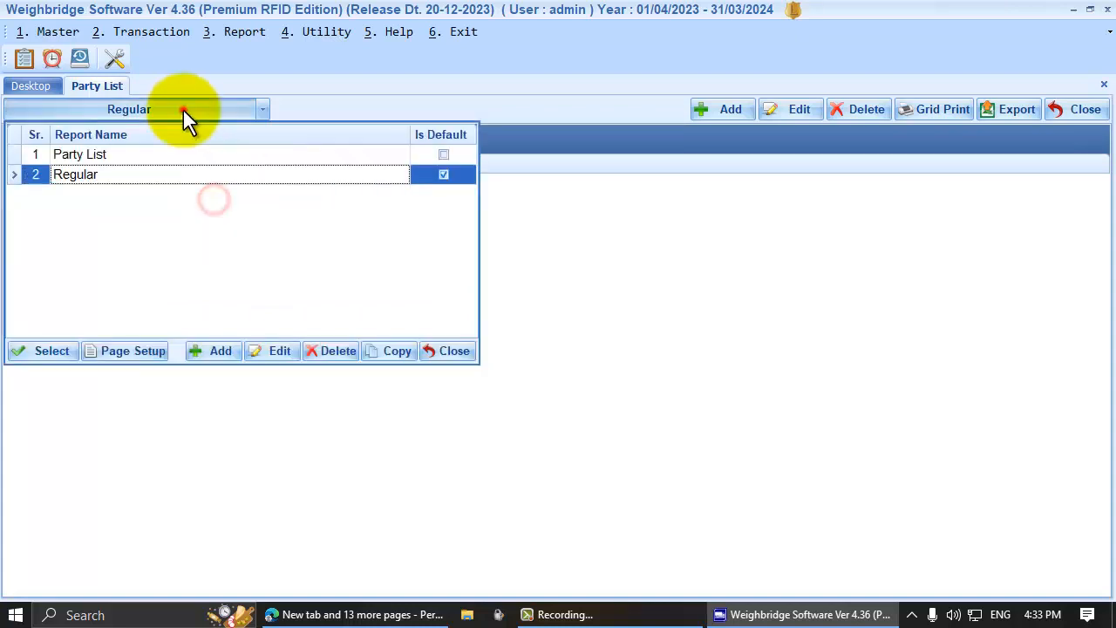
- Make Party List the default report format and reopen the Party Master list
left_click(443, 154)
double_click(274, 160)
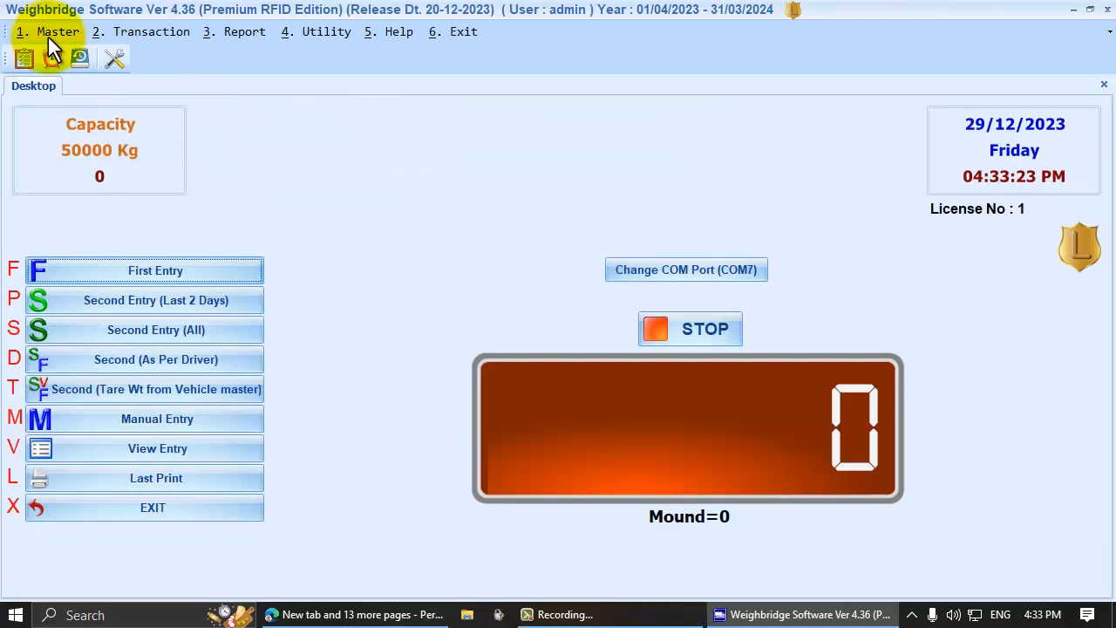
left_click(48, 35)
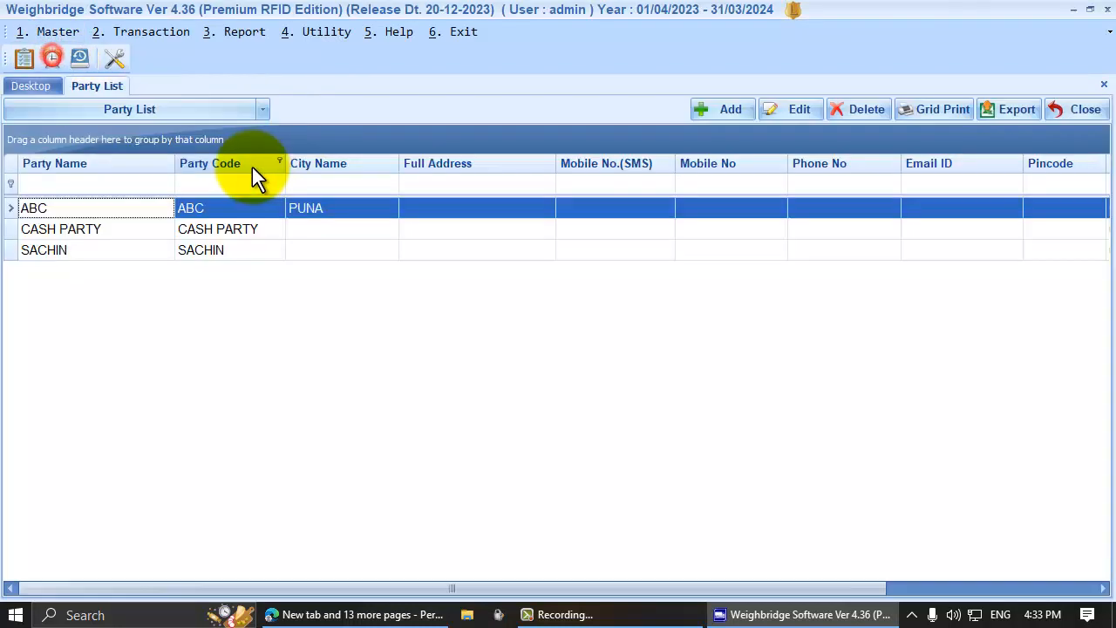
- Examine the party list's columns through Is Active and return to the first entry
left_click(334, 229)
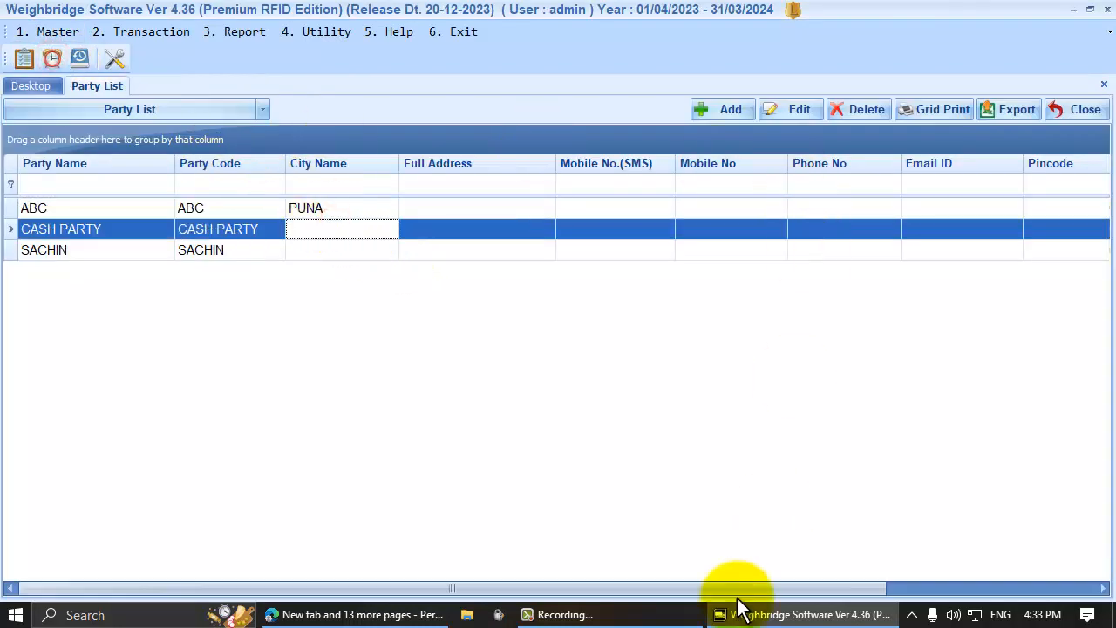
left_click_drag(727, 588, 1047, 535)
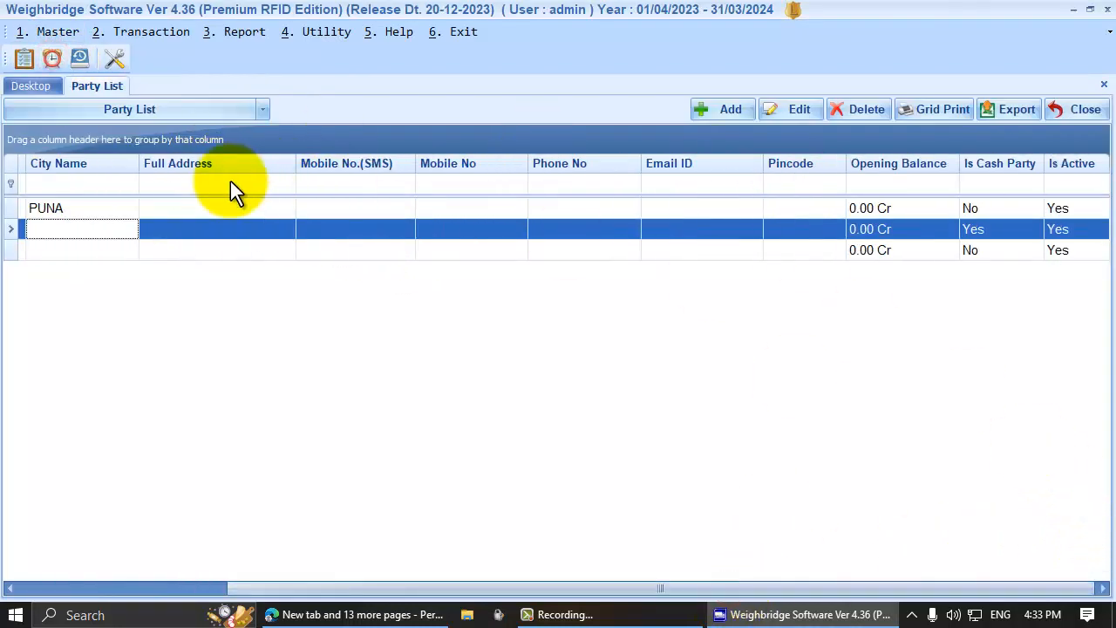
left_click(232, 202)
key("Home")
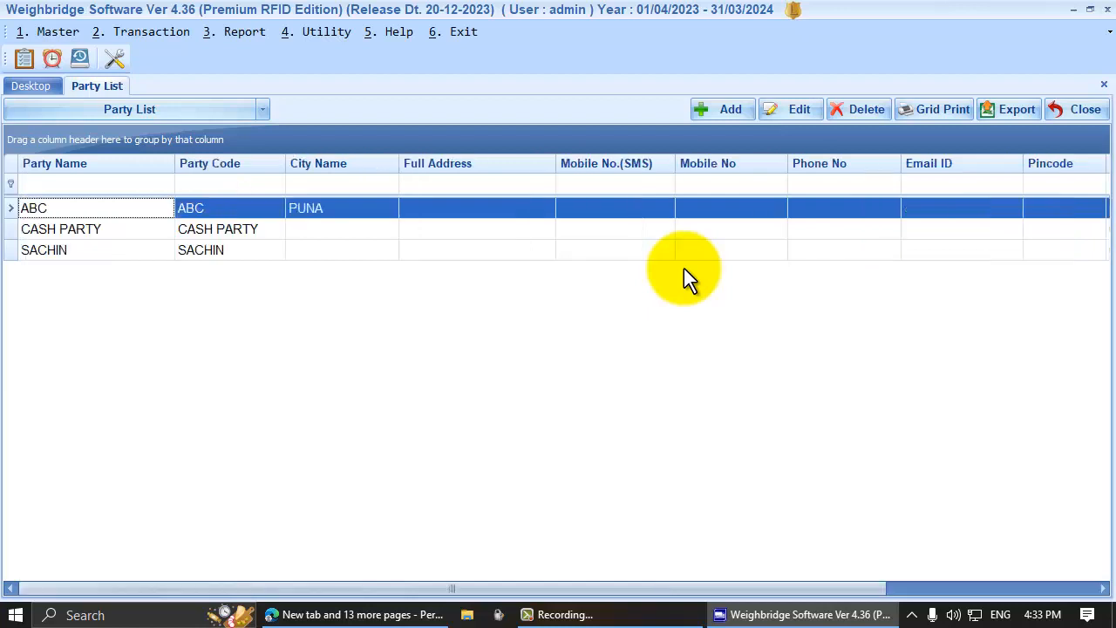
- Duplicate the Regular report format and open the copy's column selection for editing
left_click(166, 110)
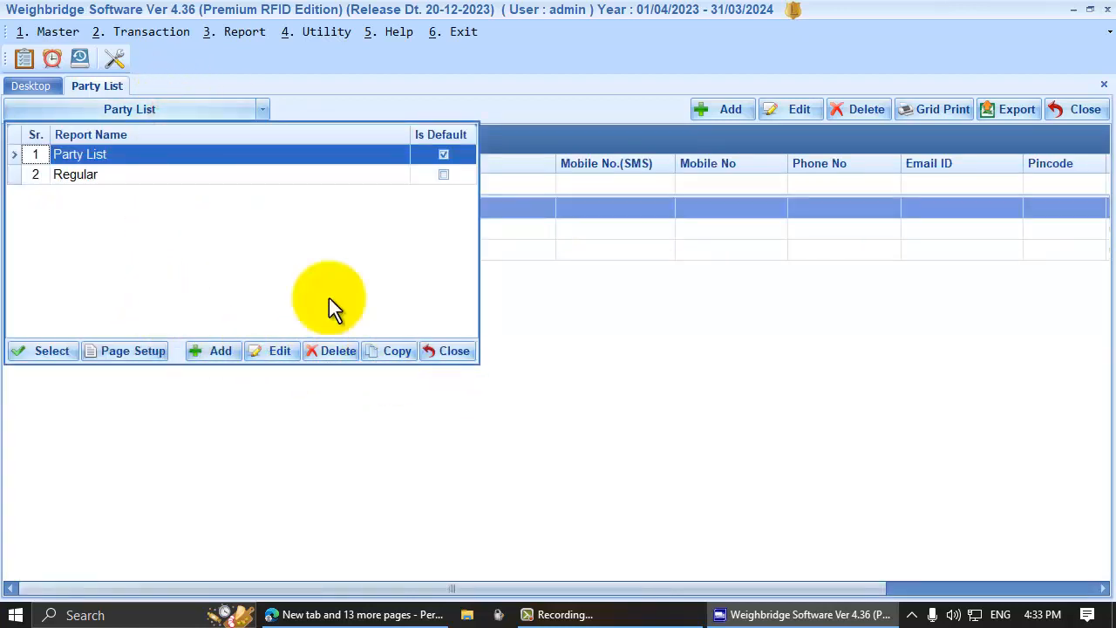
left_click(76, 178)
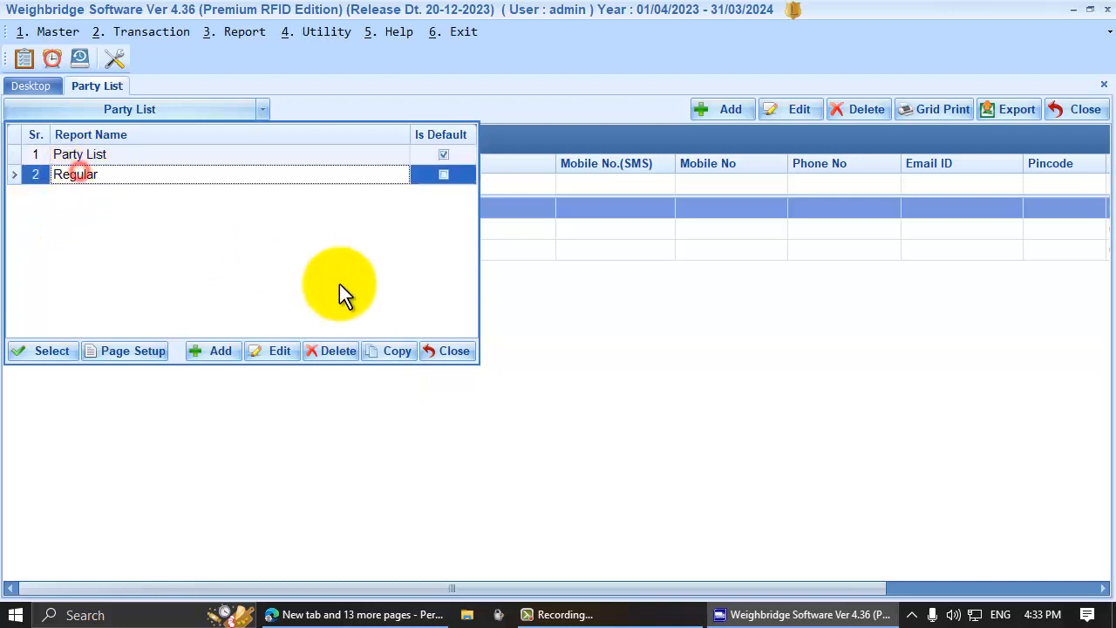
left_click(398, 353)
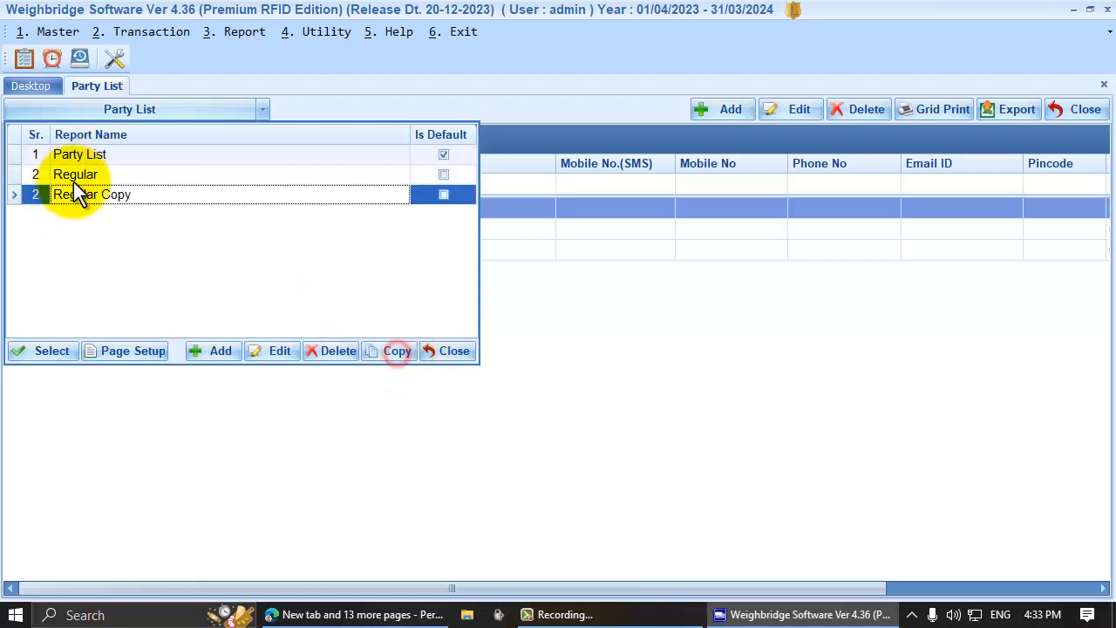
left_click(139, 193)
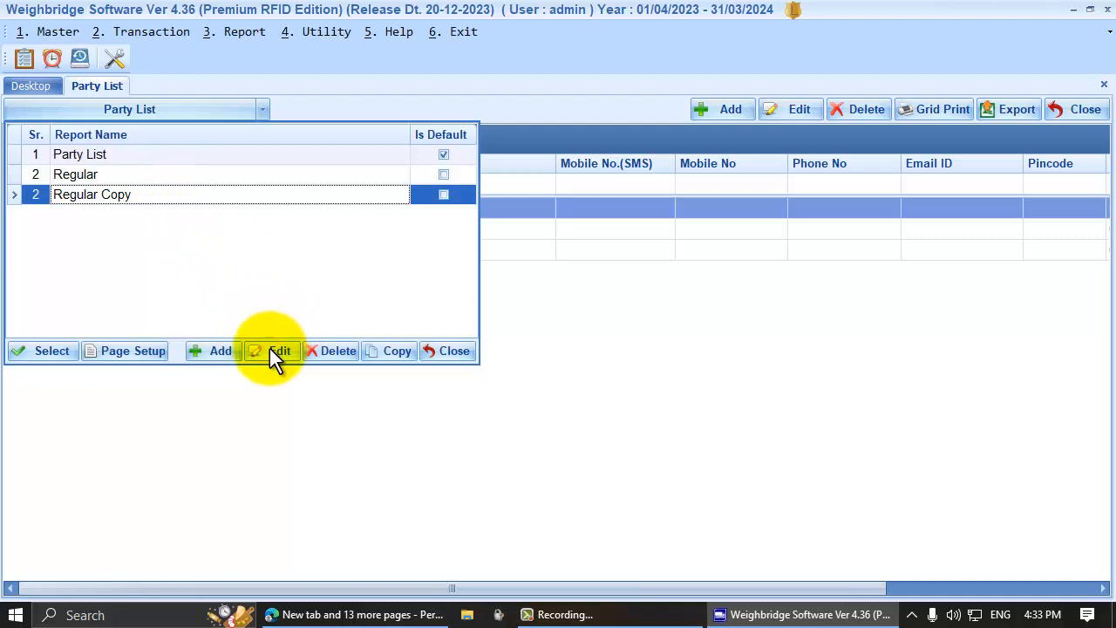
left_click(269, 350)
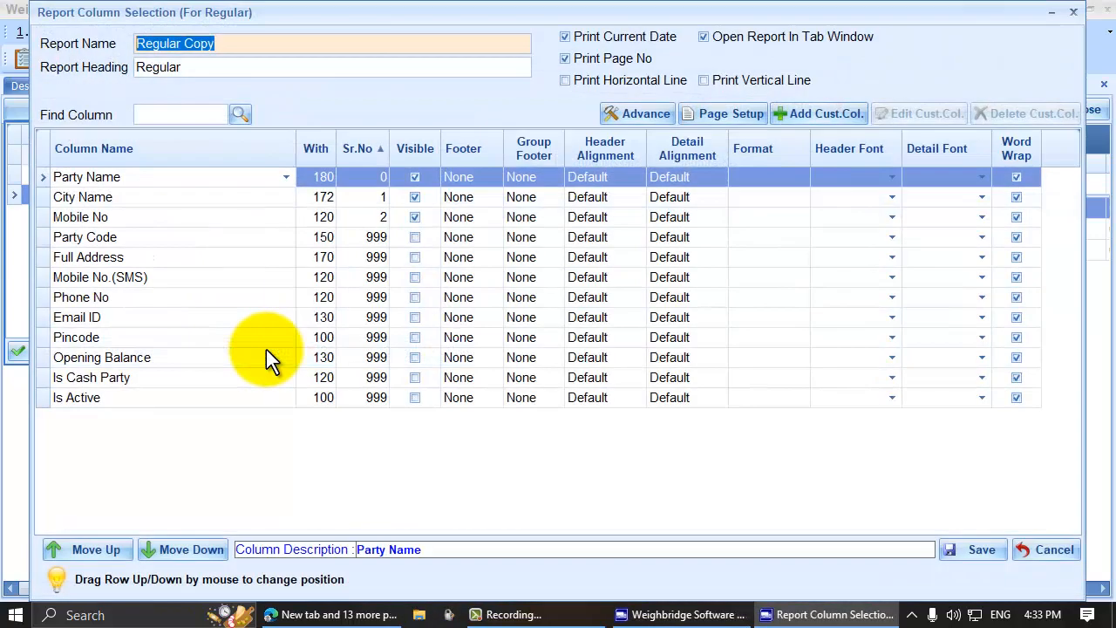
- Make the Mobile No.(SMS) column visible in the Regular Copy format with serial number 3
left_click(149, 238)
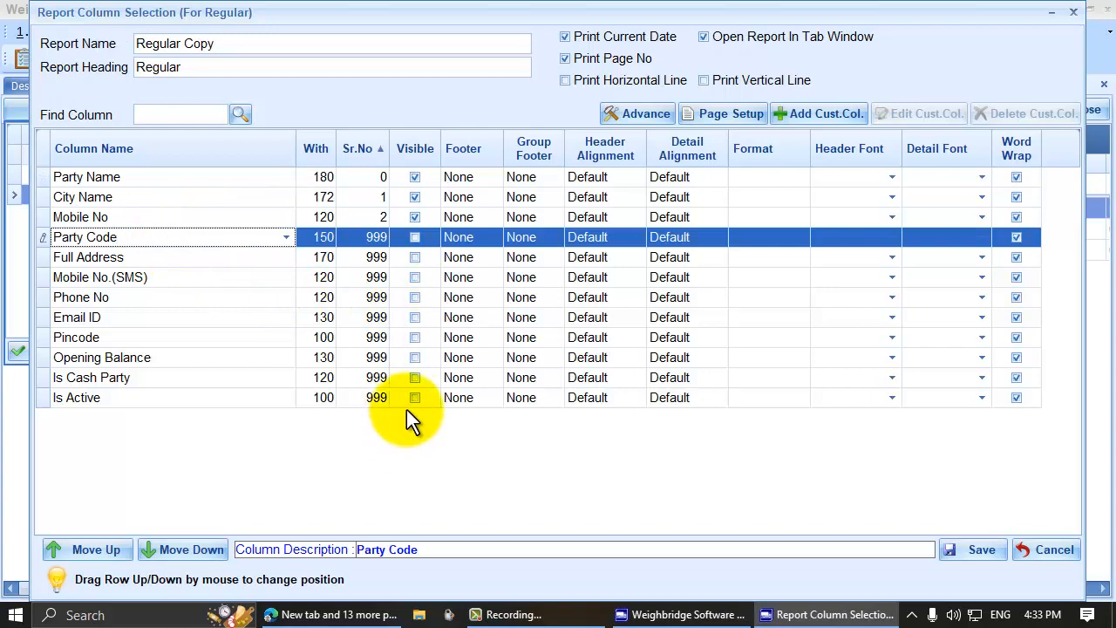
left_click(125, 315)
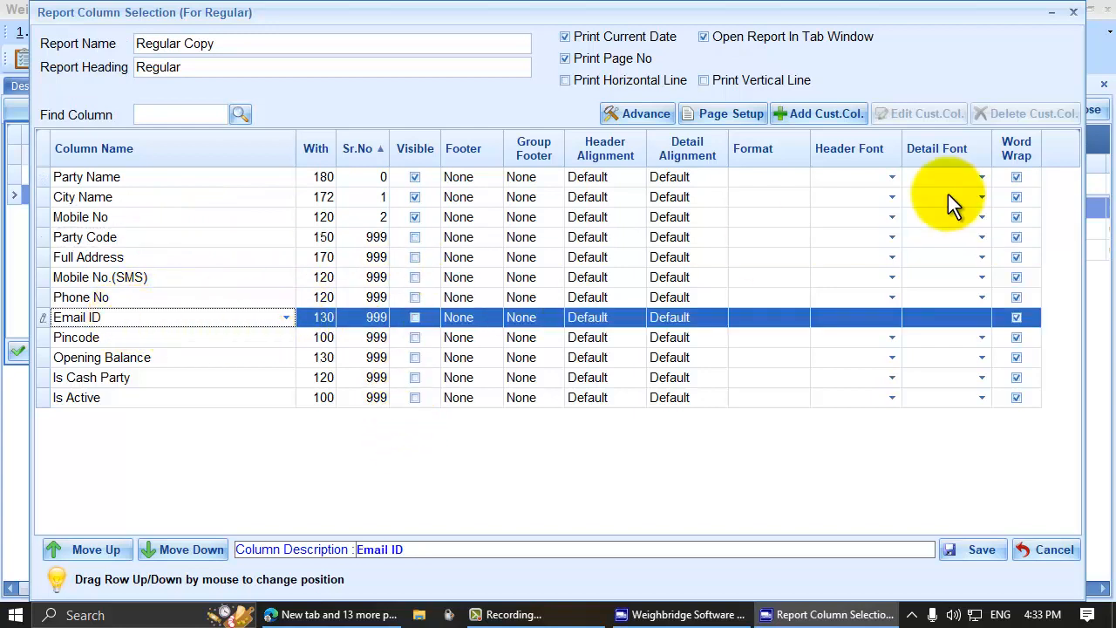
key("Up")
key("Up")
key("Tab")
key("Tab")
type("3")
key("Down")
key("Down")
key("Down")
key("Down")
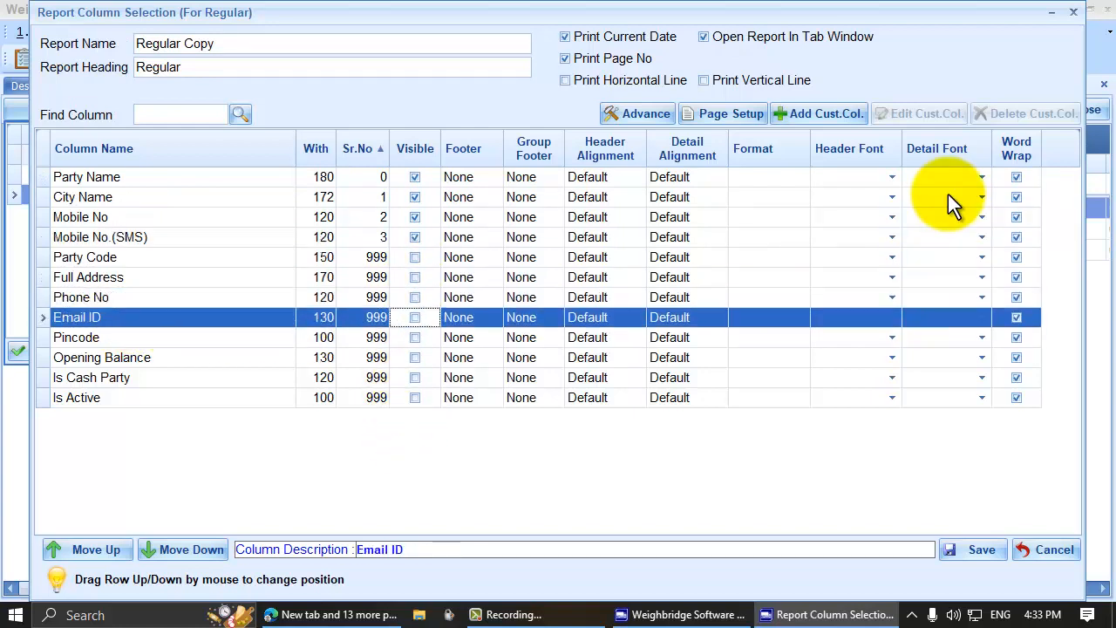
key("Down")
key("Up")
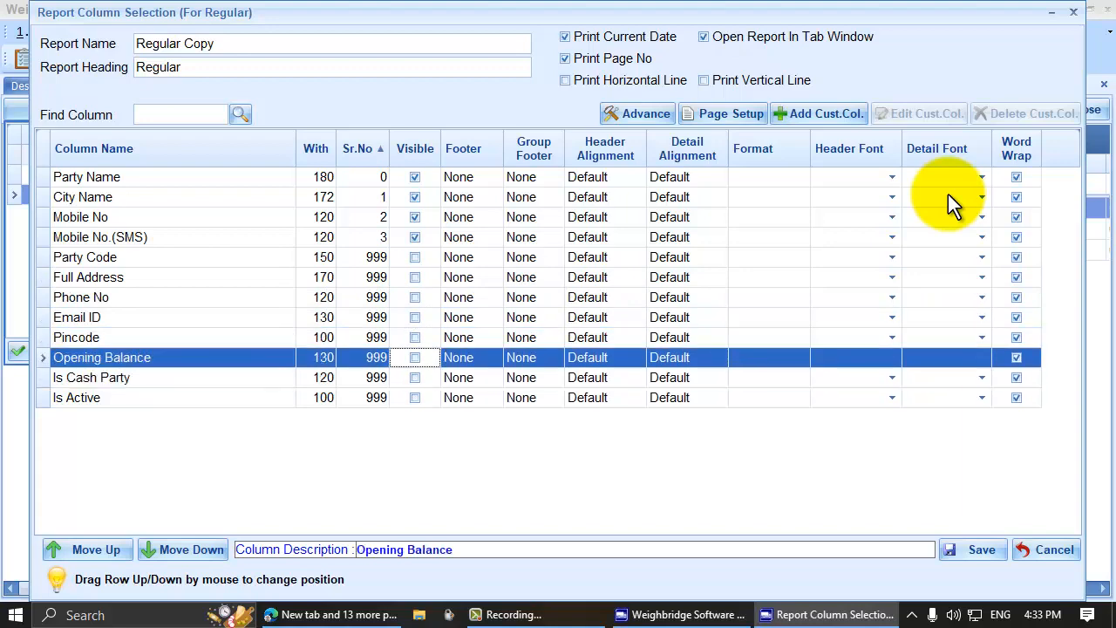
- Make the Party Code column visible with serial number 4 and save the Regular Copy format
key("Up")
key("Up")
key("Up")
key("Up")
key("Up")
key("Up")
key("Up")
key("Up")
key("Up")
key("Down")
key("Down")
key("Down")
key("Down")
key("space")
key("Down")
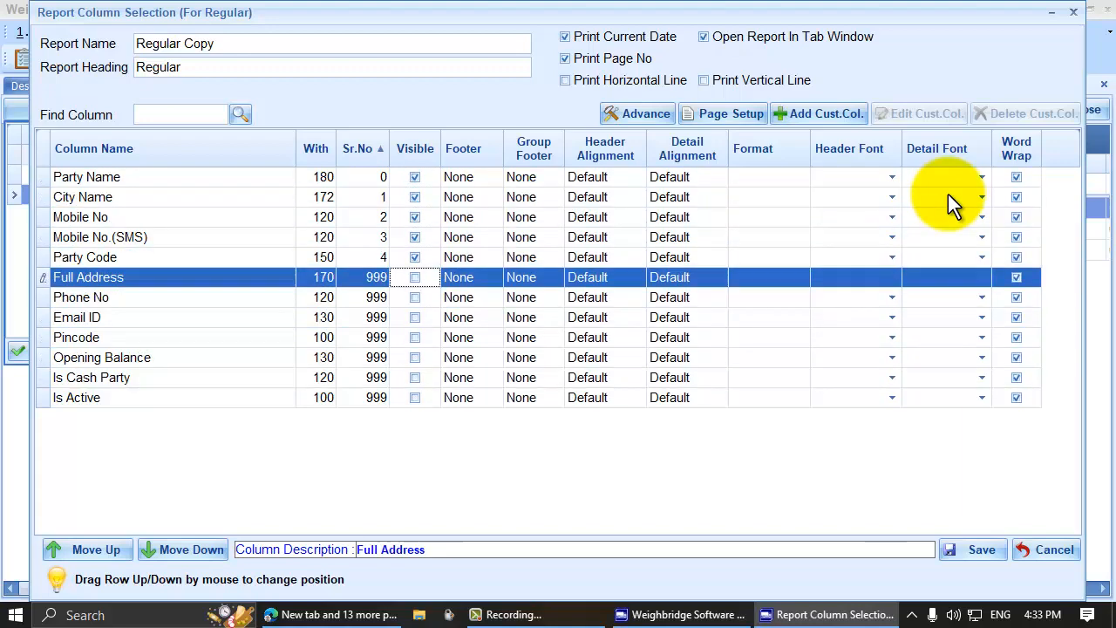
key("Escape")
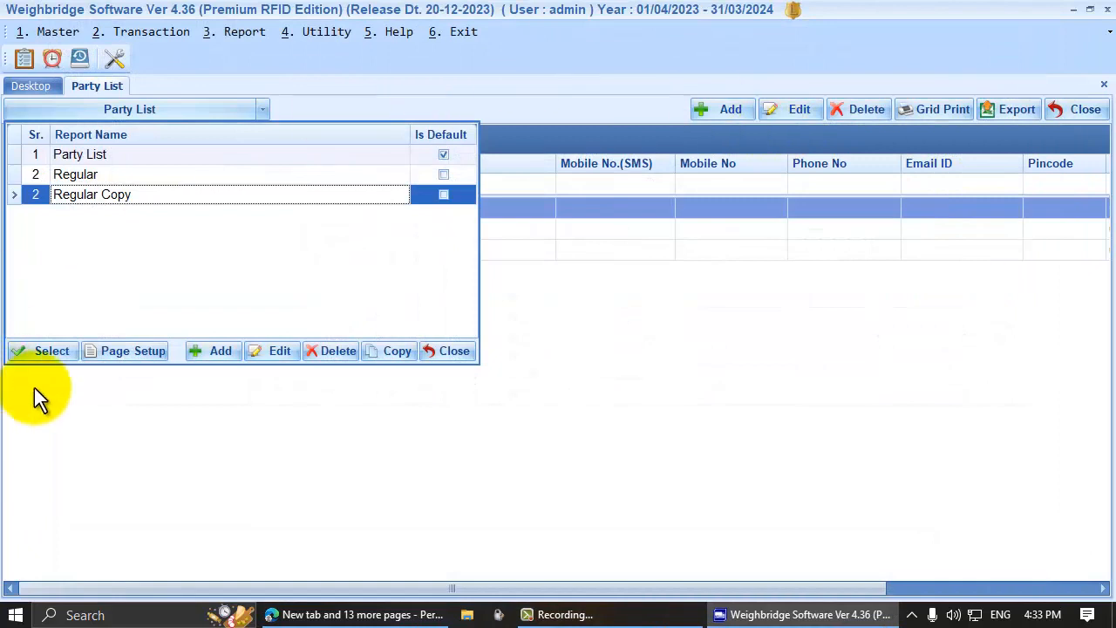
- Apply the Regular Copy format to the party list, preview its grid print and close the preview
left_click(57, 351)
left_click(545, 228)
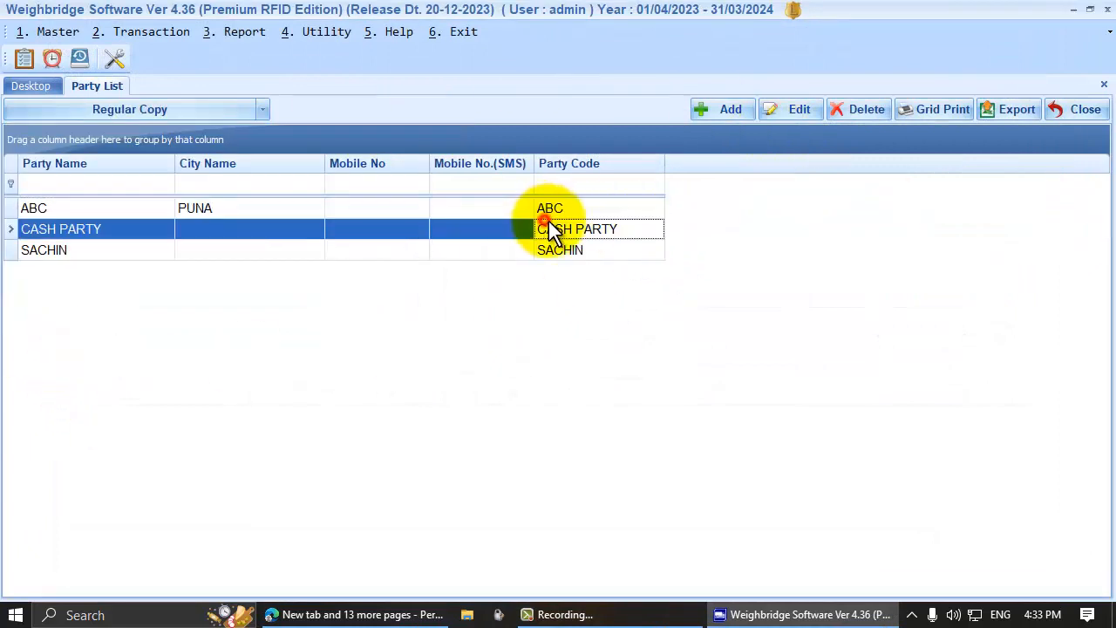
left_click(942, 110)
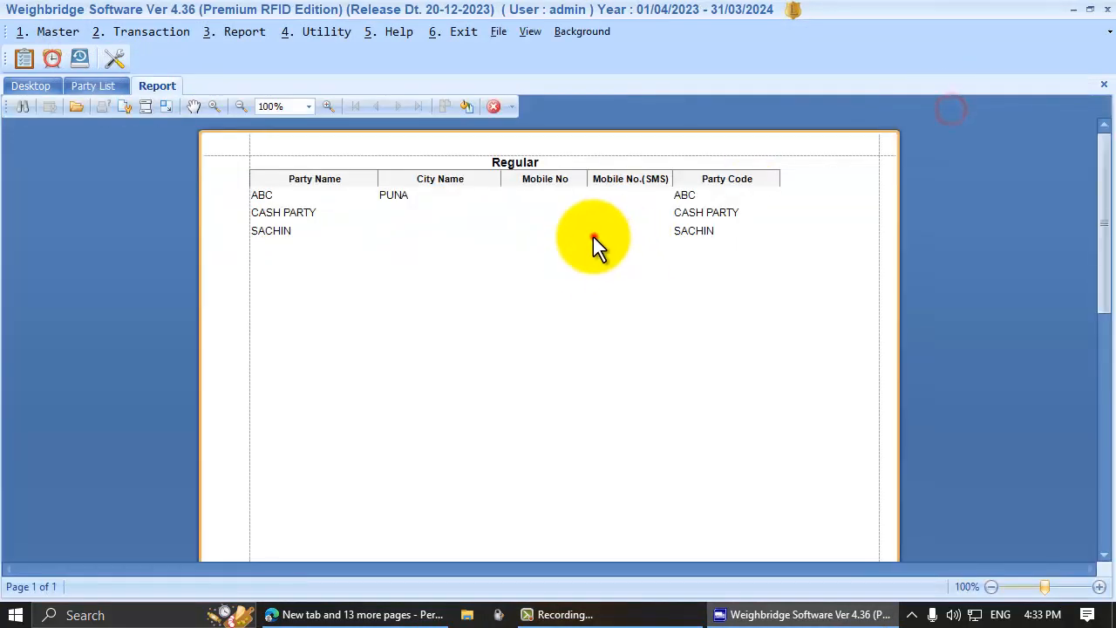
left_click(493, 105)
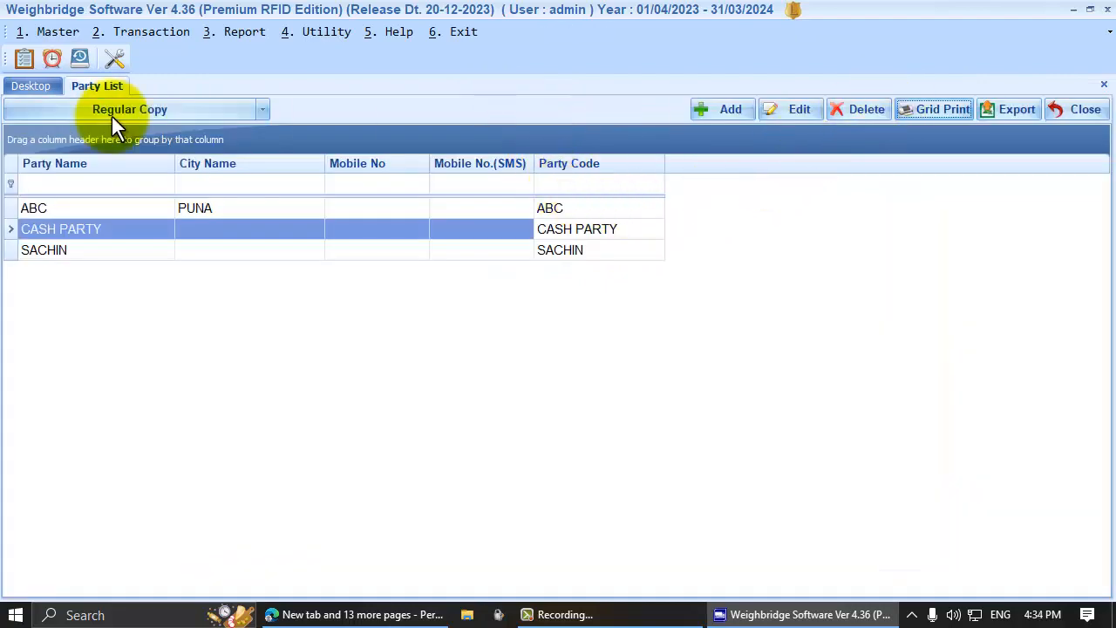
- Open Regular Copy's page setup and review the orientation options and all four margins, leaving the orientation on Portrait
left_click(165, 109)
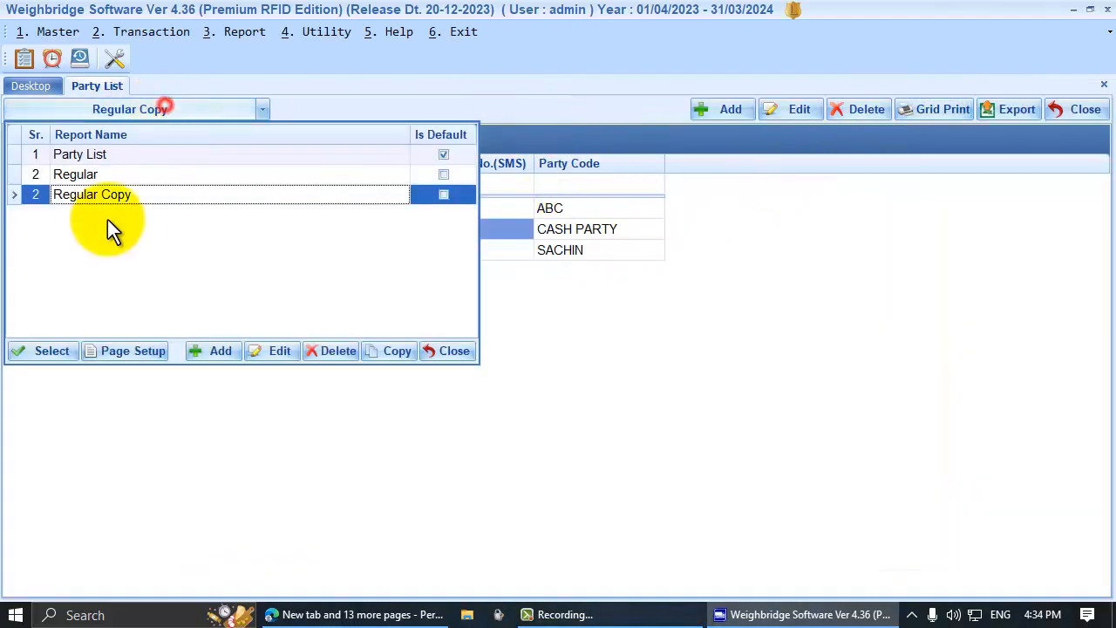
left_click(127, 354)
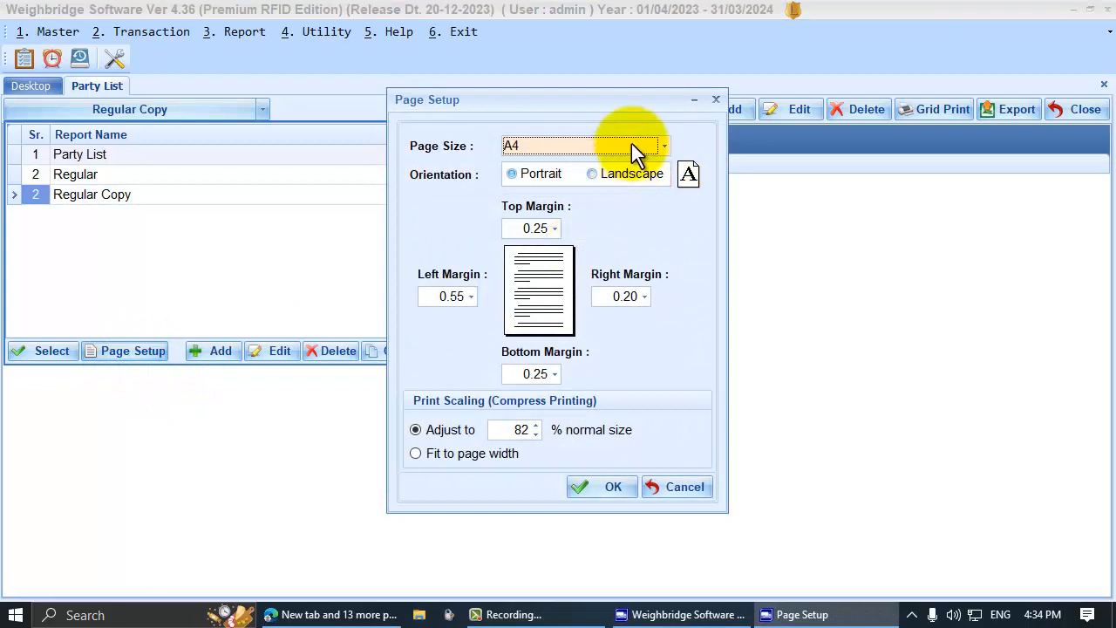
left_click(615, 174)
left_click(512, 172)
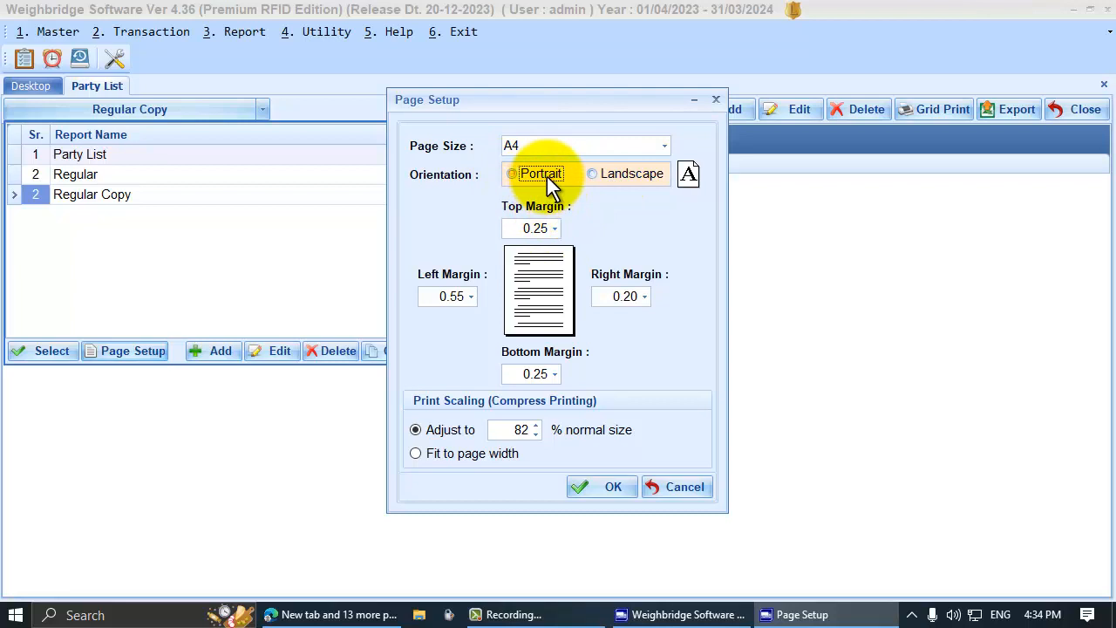
left_click(523, 228)
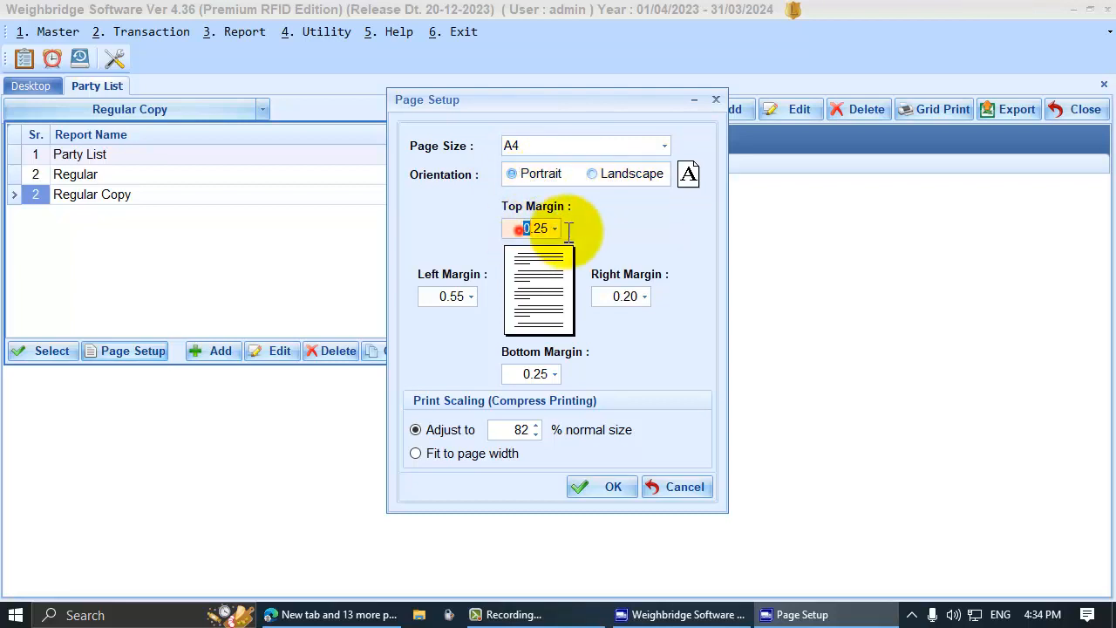
left_click(438, 299)
left_click(601, 297)
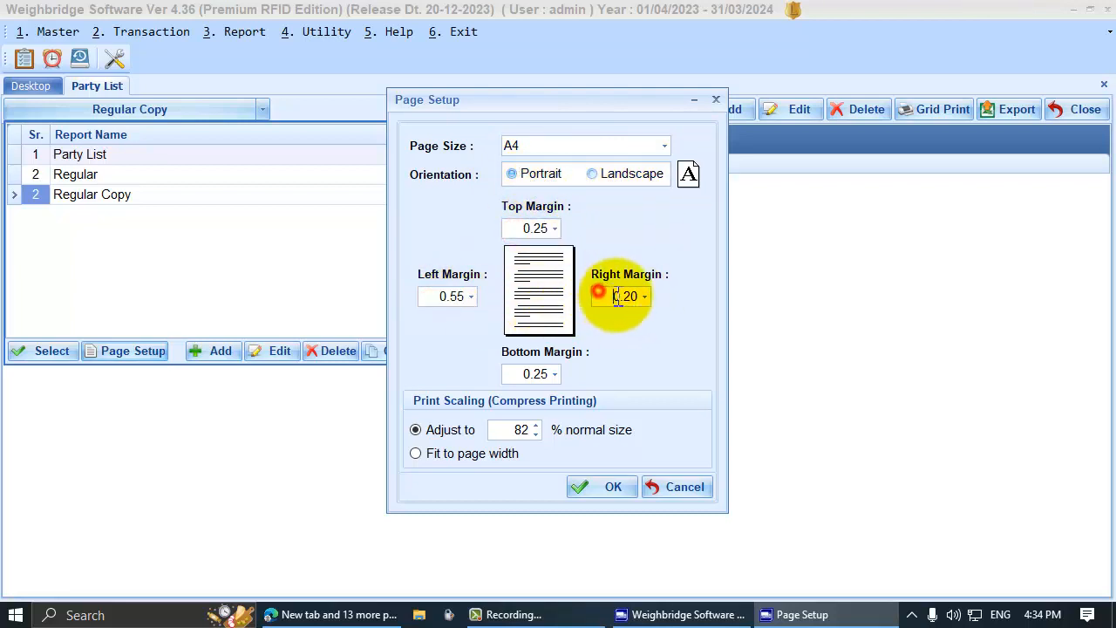
left_click(513, 374)
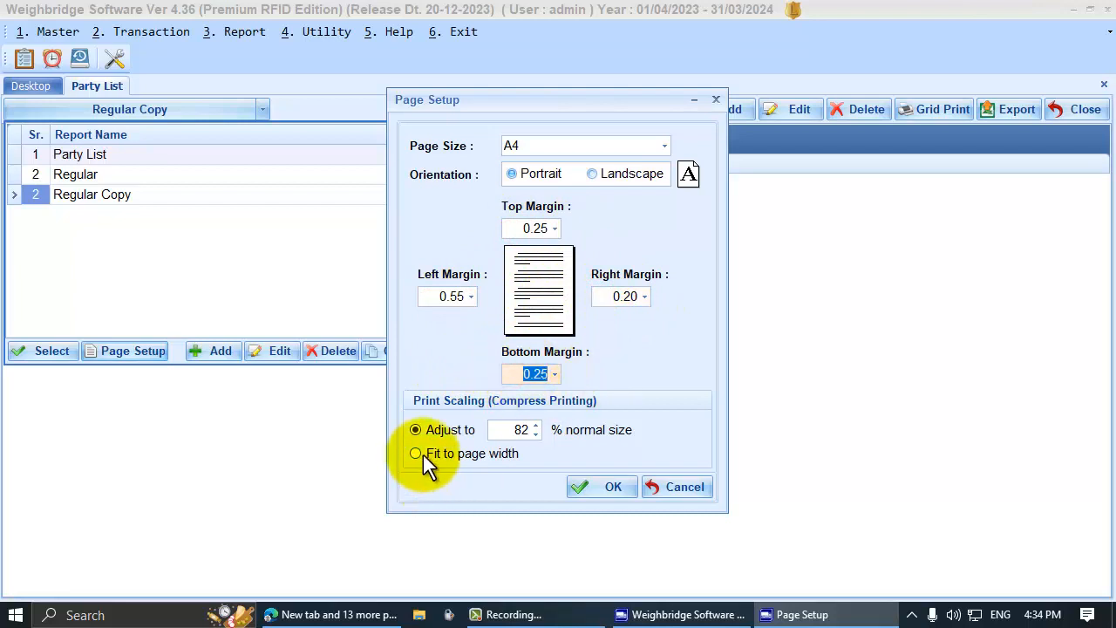
- Try fitting the print to page width, return to scaling at 82% of normal size and accept the page setup
left_click(424, 453)
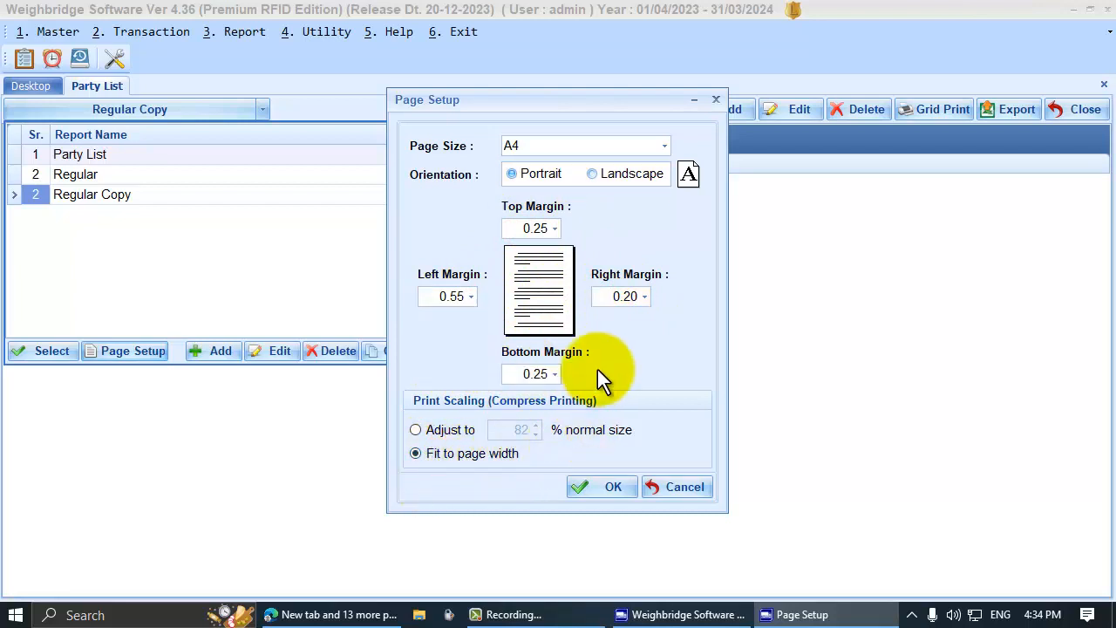
left_click(445, 428)
left_click(513, 430)
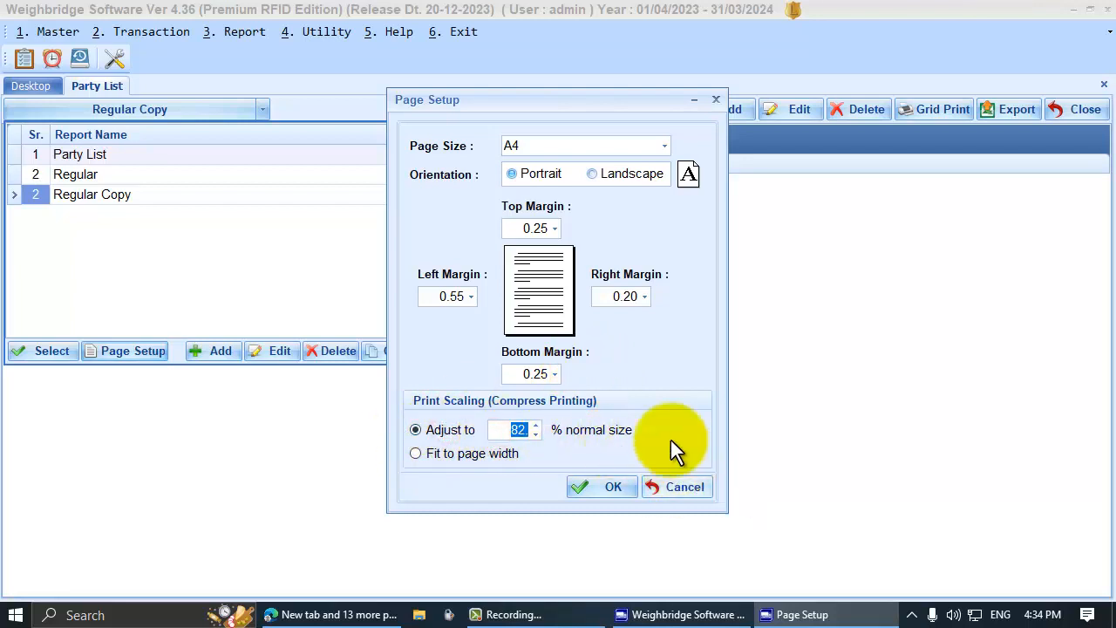
left_click(504, 430)
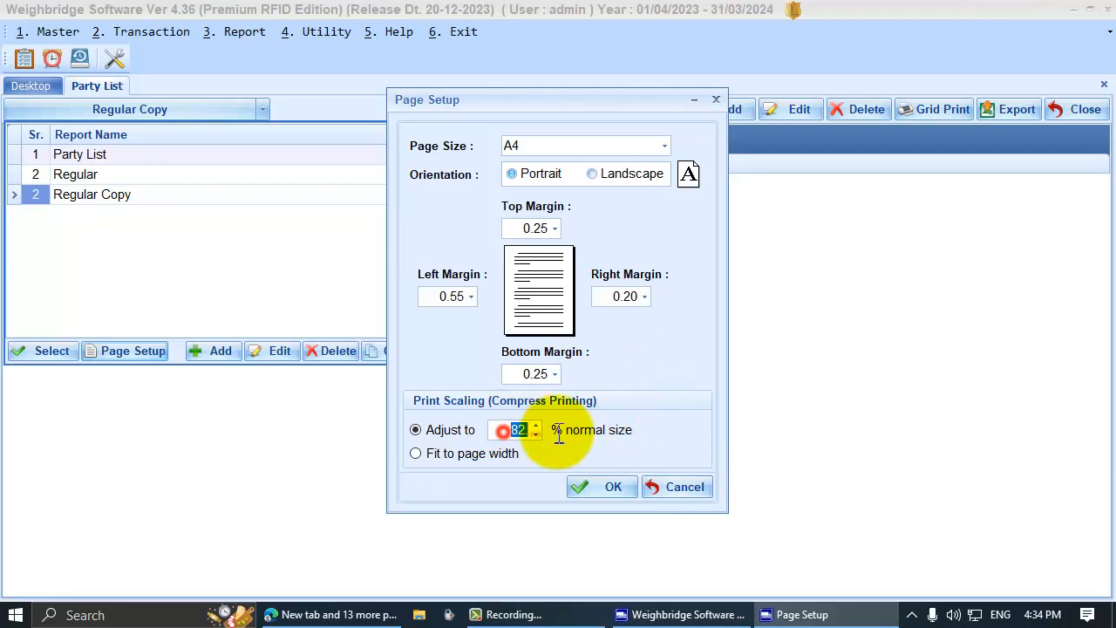
left_click(502, 431)
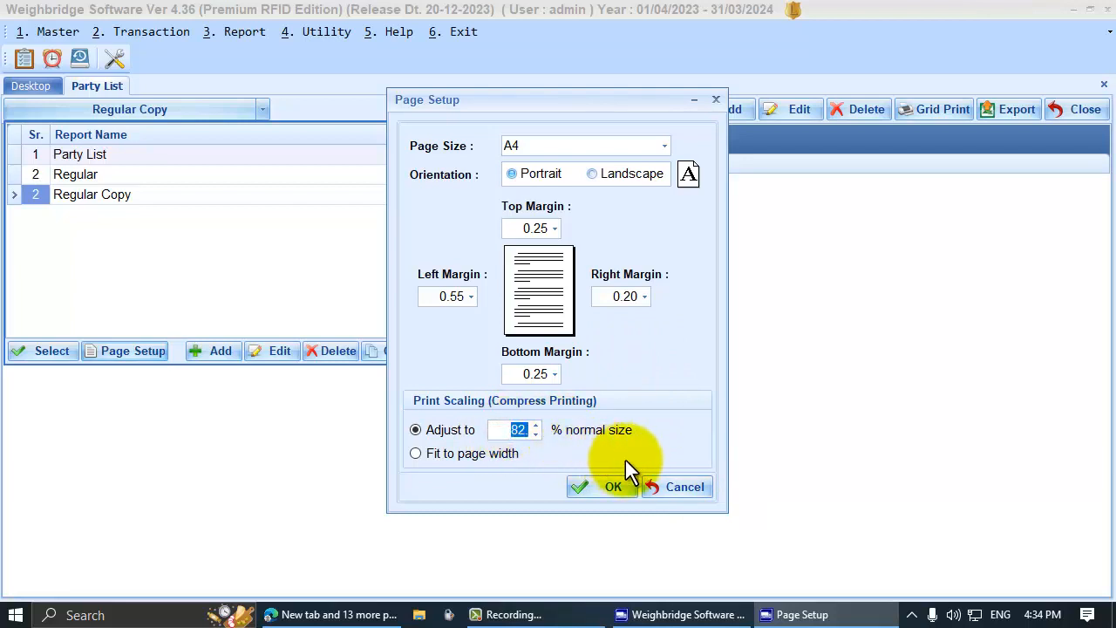
left_click(499, 430)
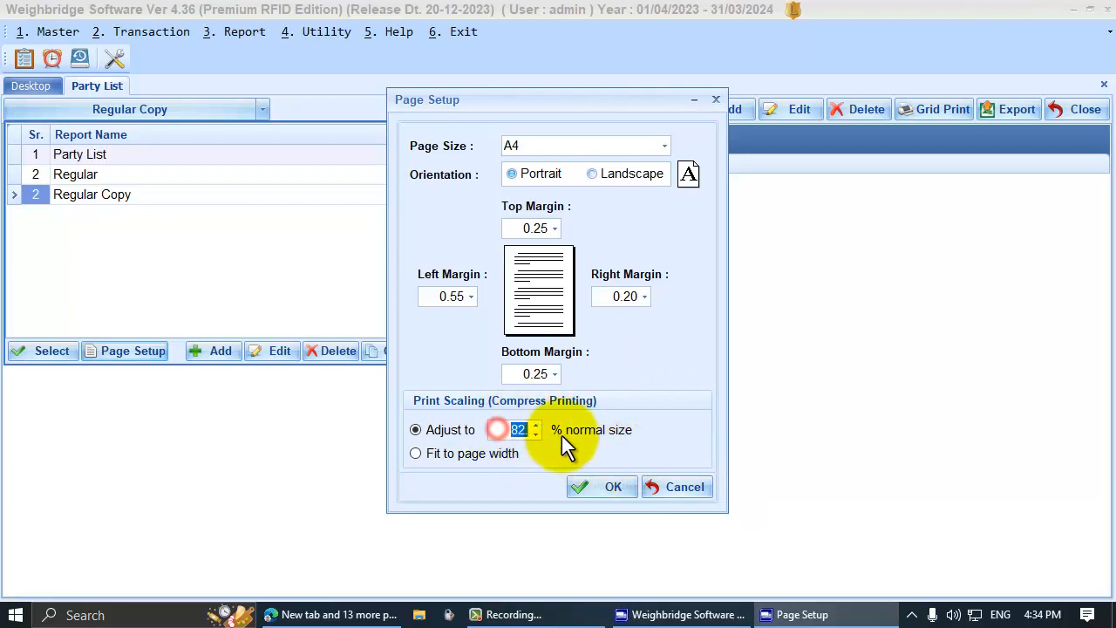
left_click(611, 489)
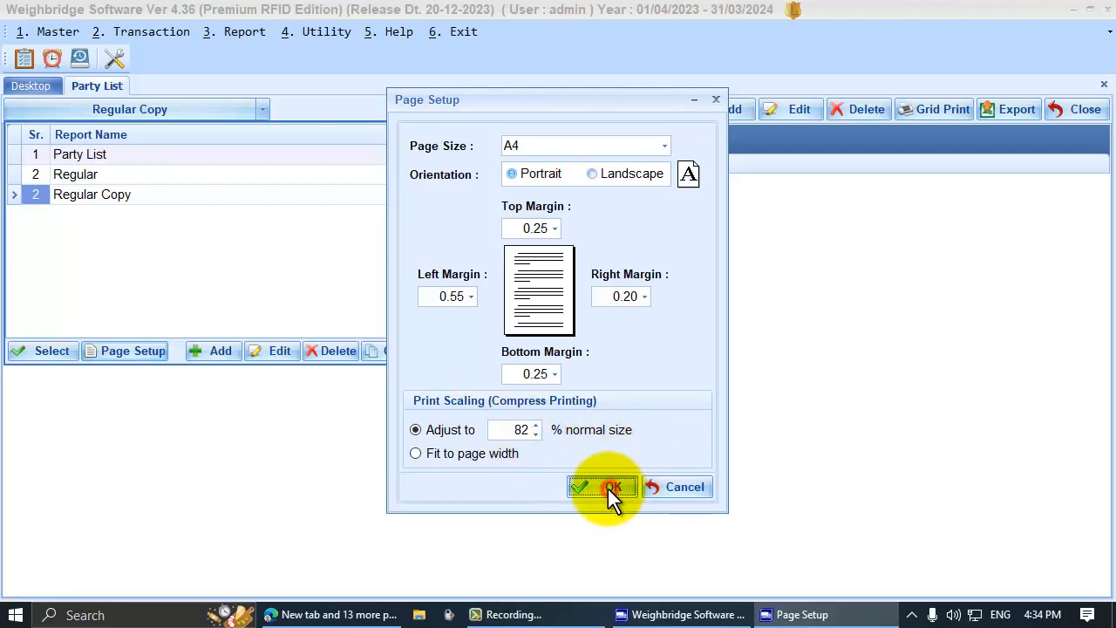
- Reapply Regular Copy to the party list, examine the whole page in the grid print preview and close it
double_click(185, 194)
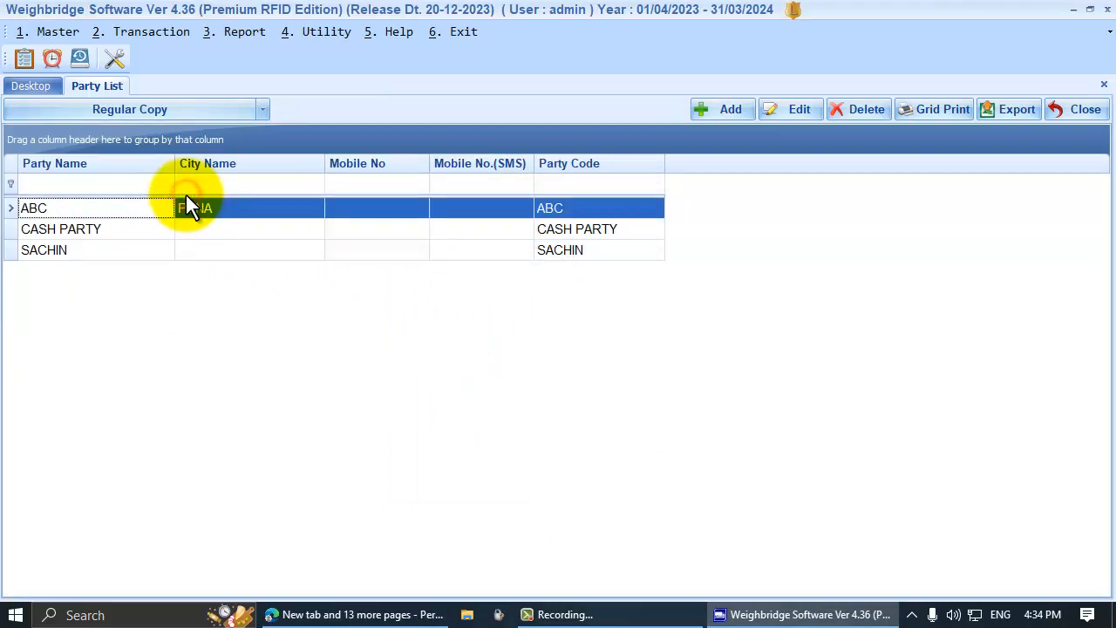
left_click(945, 110)
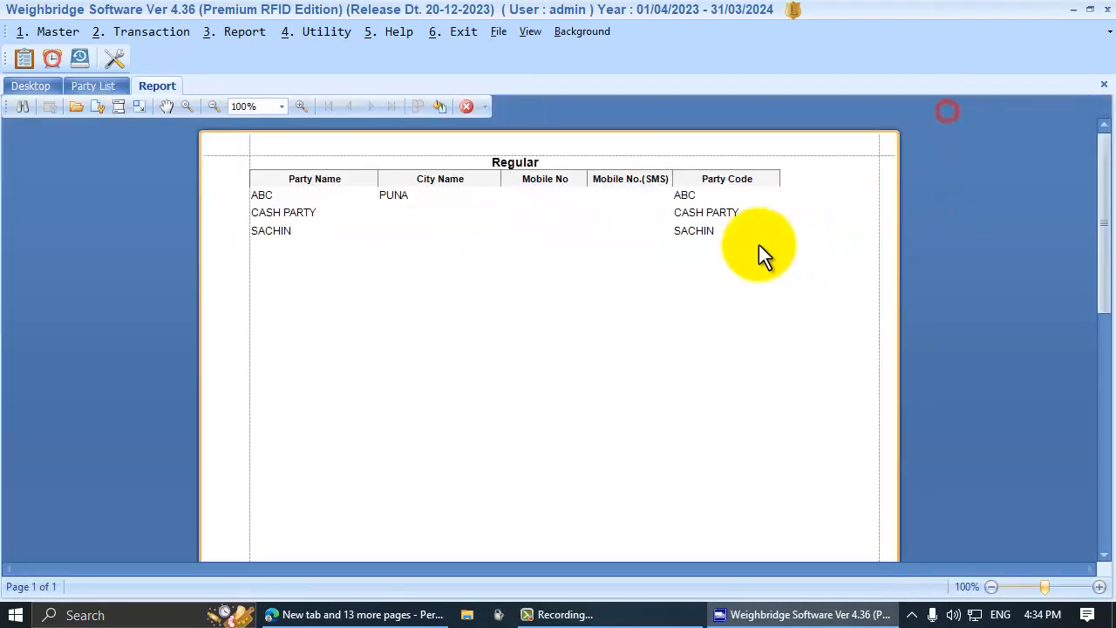
left_click(673, 242)
scroll(726, 307, "down", 2)
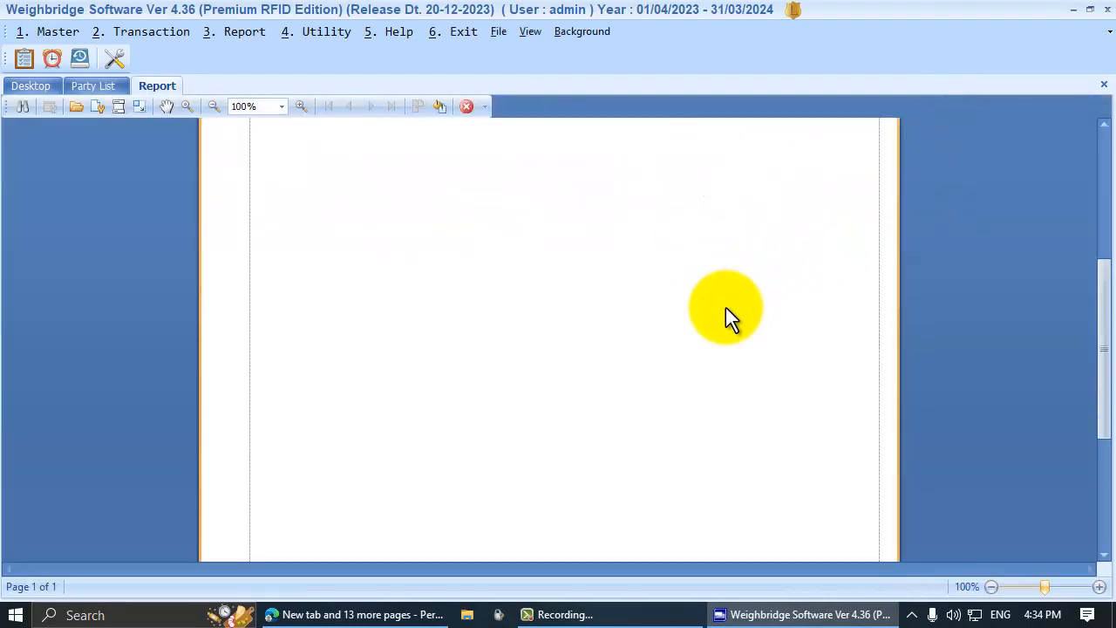
scroll(720, 312, "up", 2)
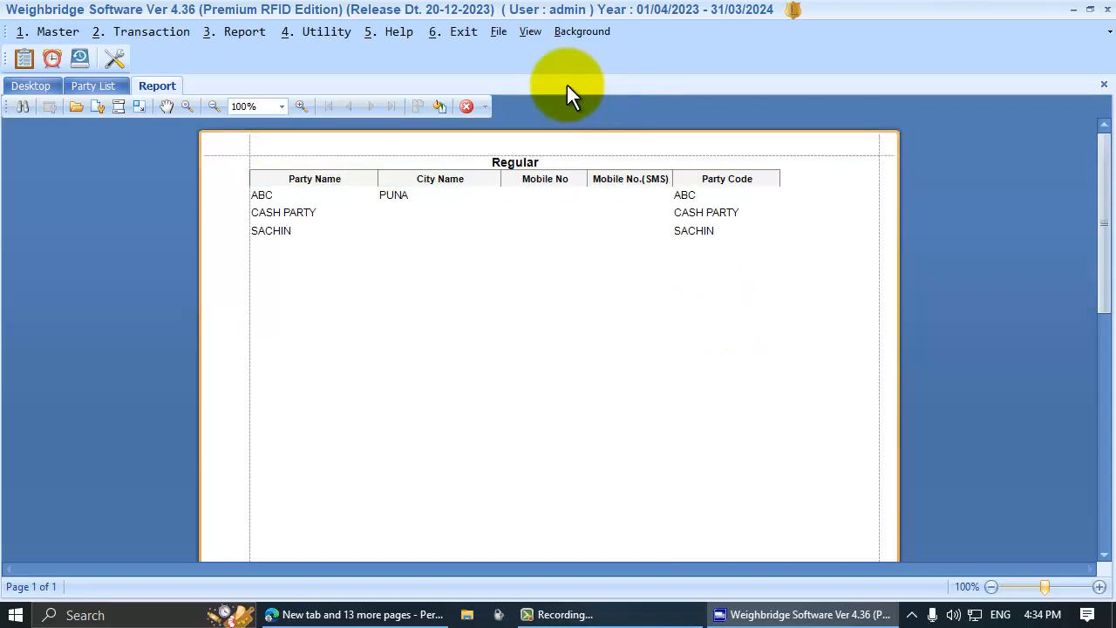
left_click(467, 106)
- Review the Regular and Party List entries among the report formats and return to the ABC row without switching formats
left_click(102, 103)
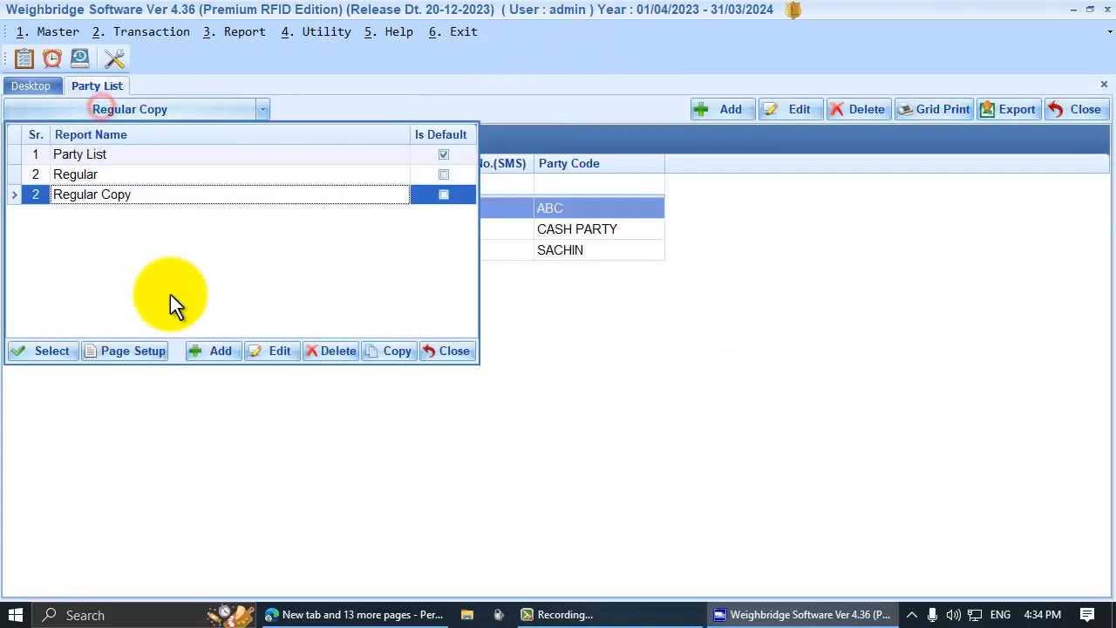
left_click(116, 174)
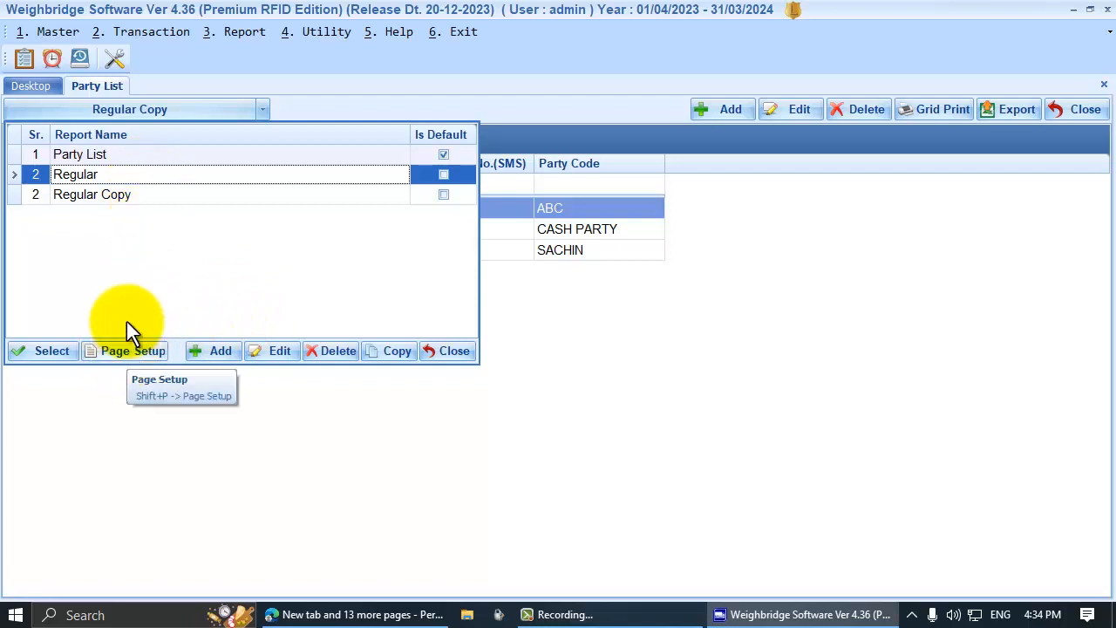
left_click(107, 155)
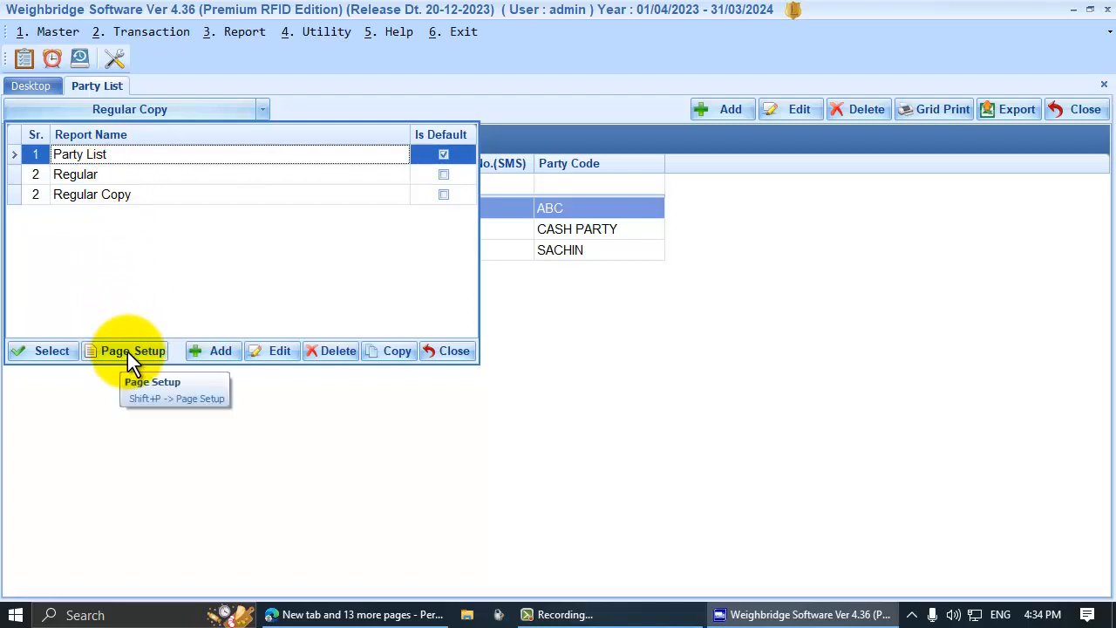
left_click(599, 230)
left_click(232, 209)
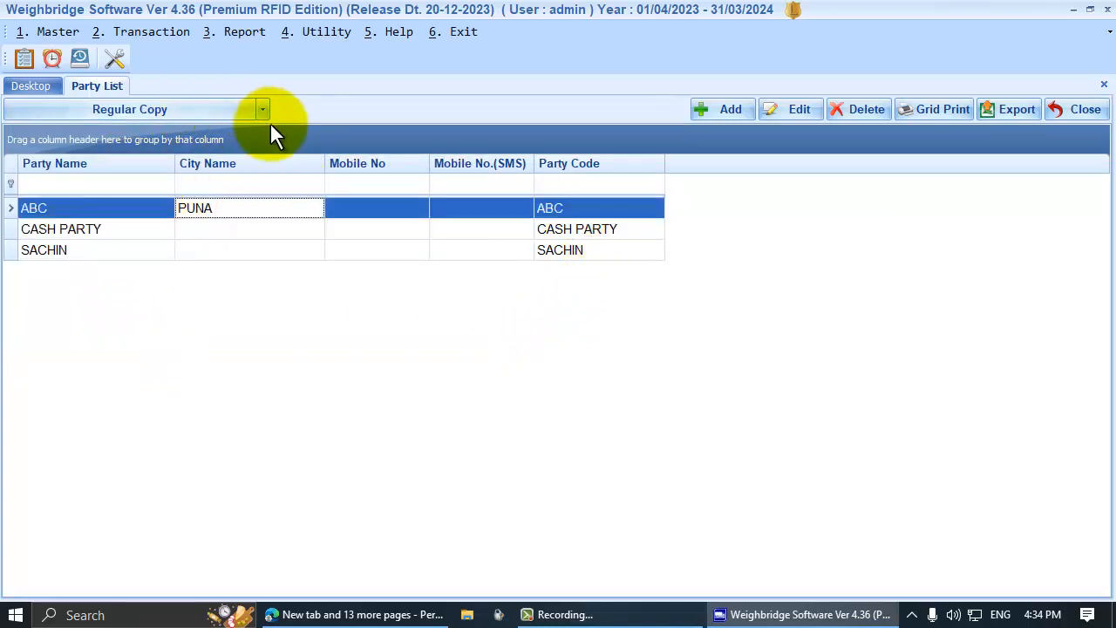
left_click(287, 202)
- Close the party list and review which masters are available
left_click(1086, 110)
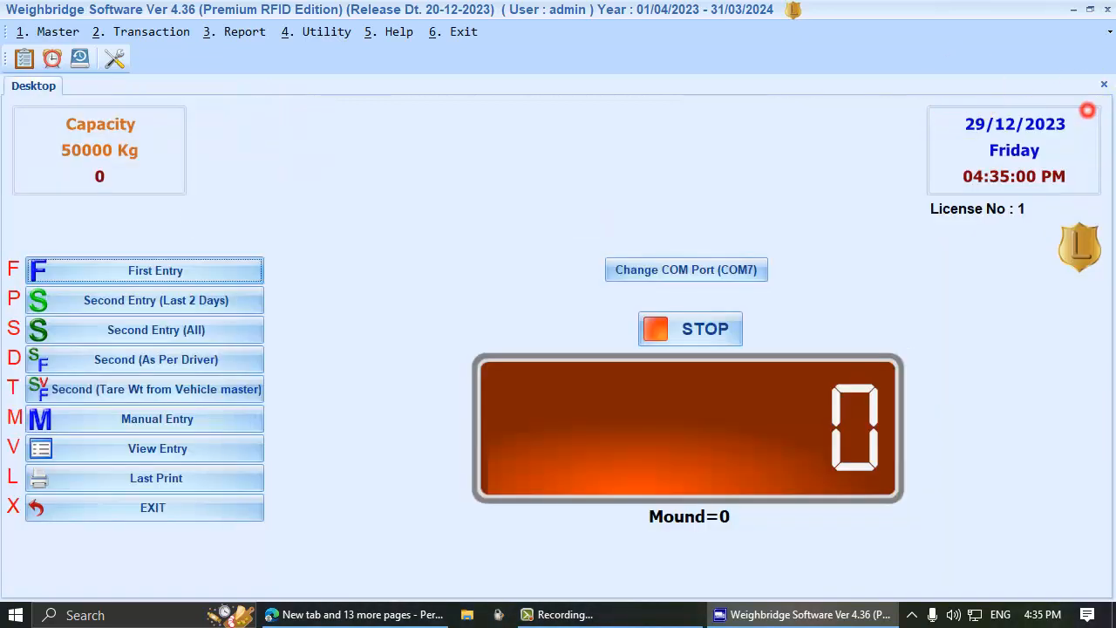
left_click(73, 31)
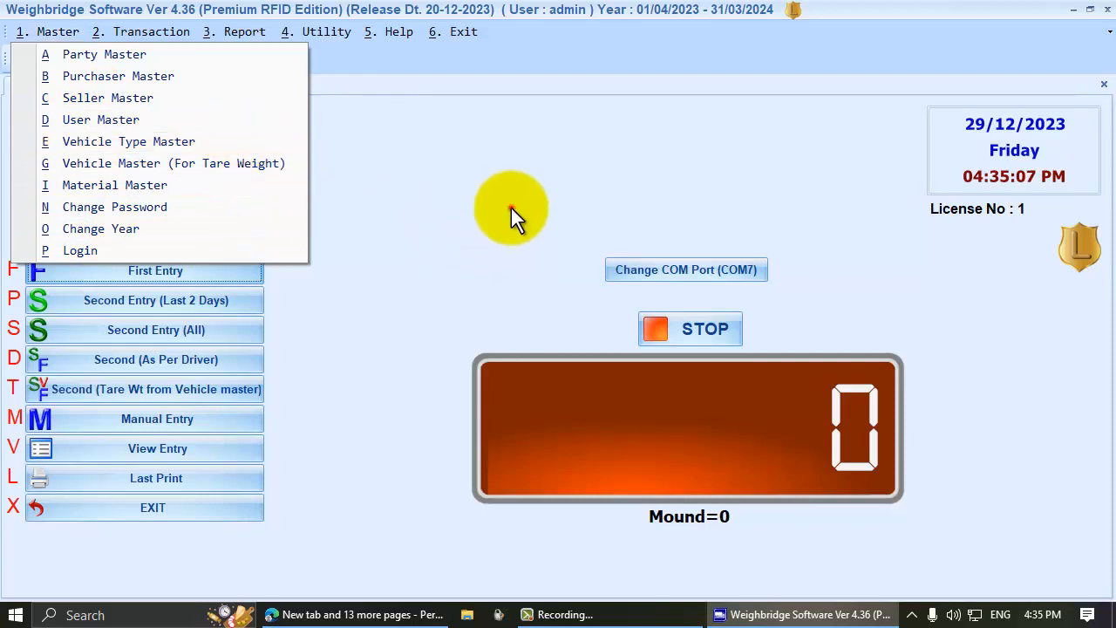
left_click(511, 208)
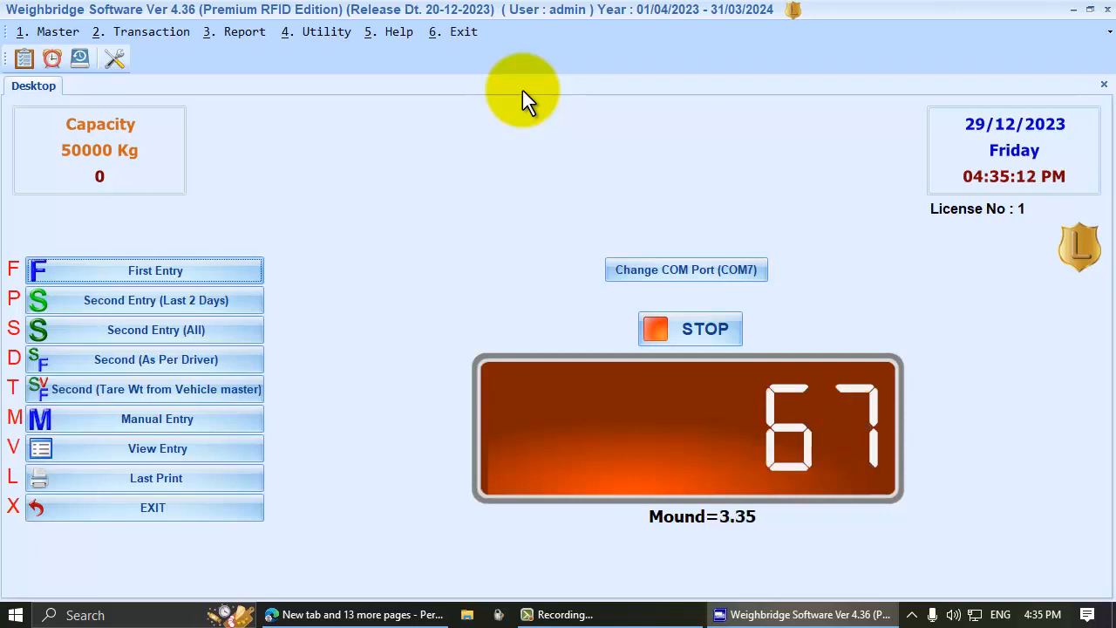
- Start a first weight entry, compare the gross and tare weight modes with their date fields, and set the entry to Tare Weight
left_click(178, 270)
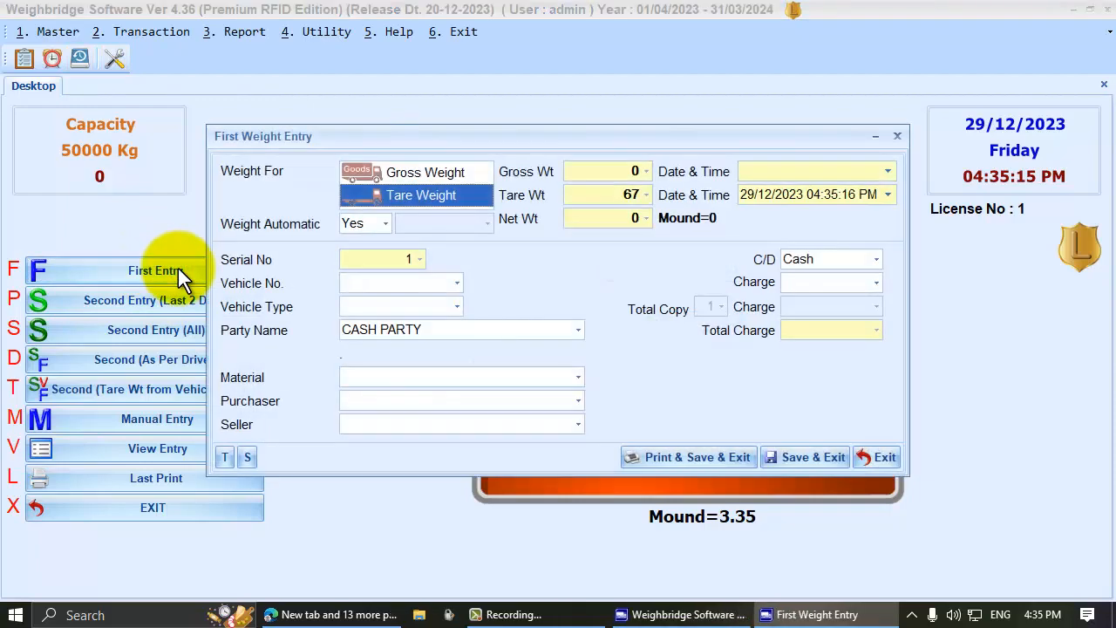
left_click(453, 194)
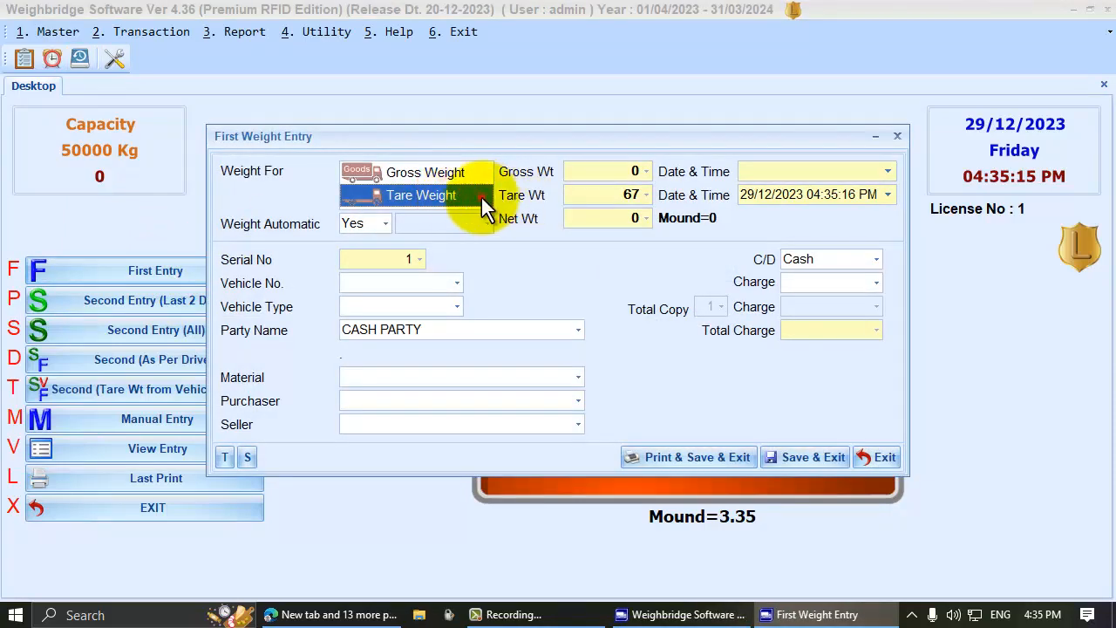
left_click(481, 197)
left_click(602, 194)
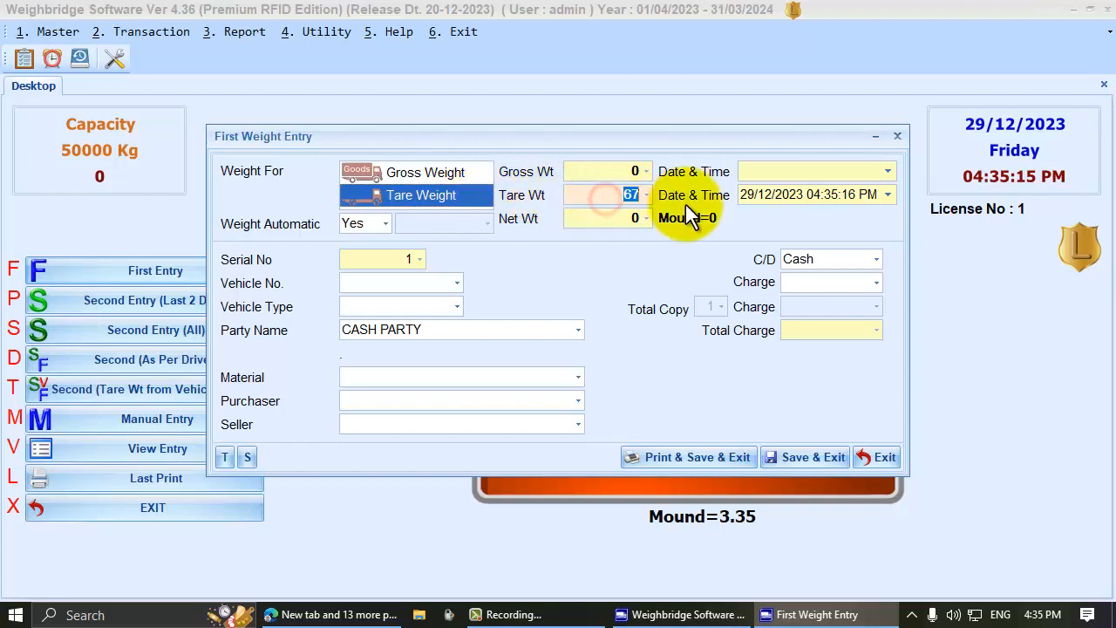
left_click(747, 194)
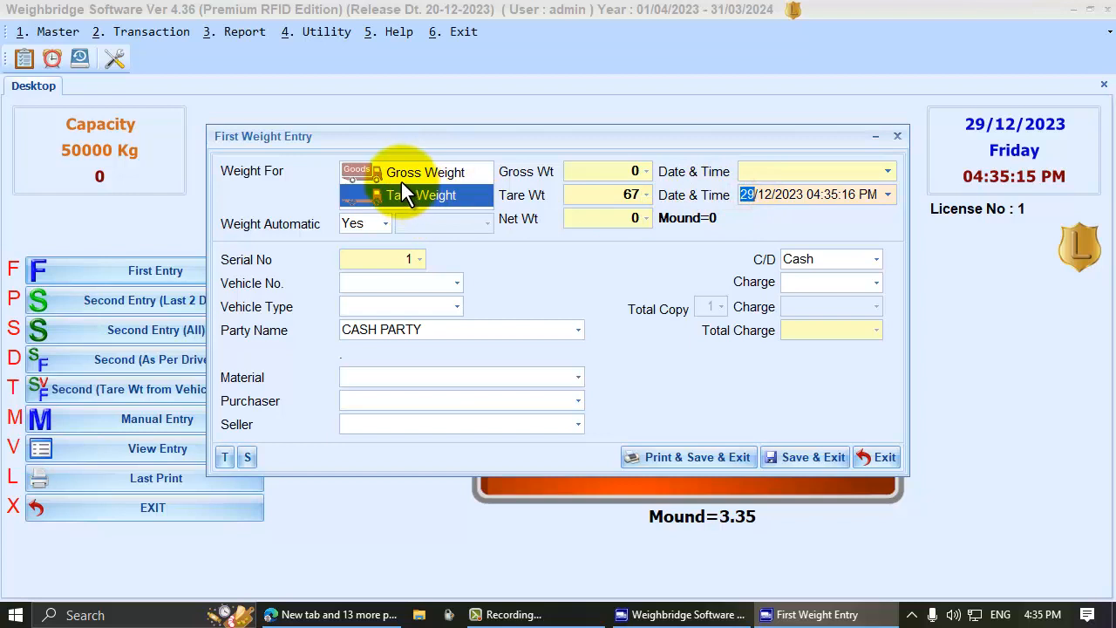
left_click(425, 173)
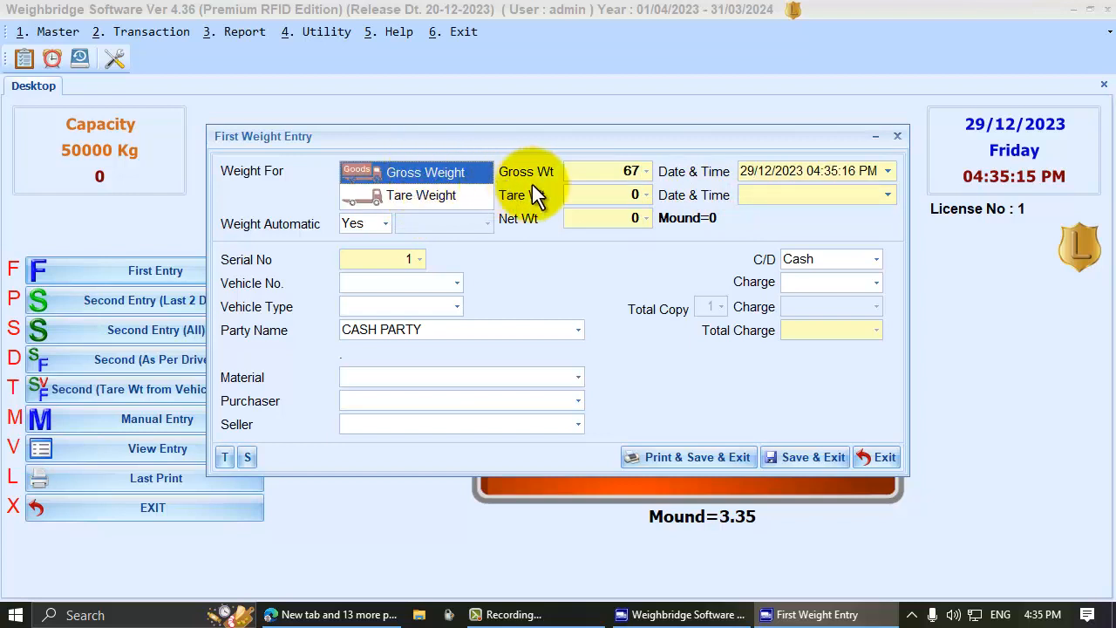
left_click(743, 171)
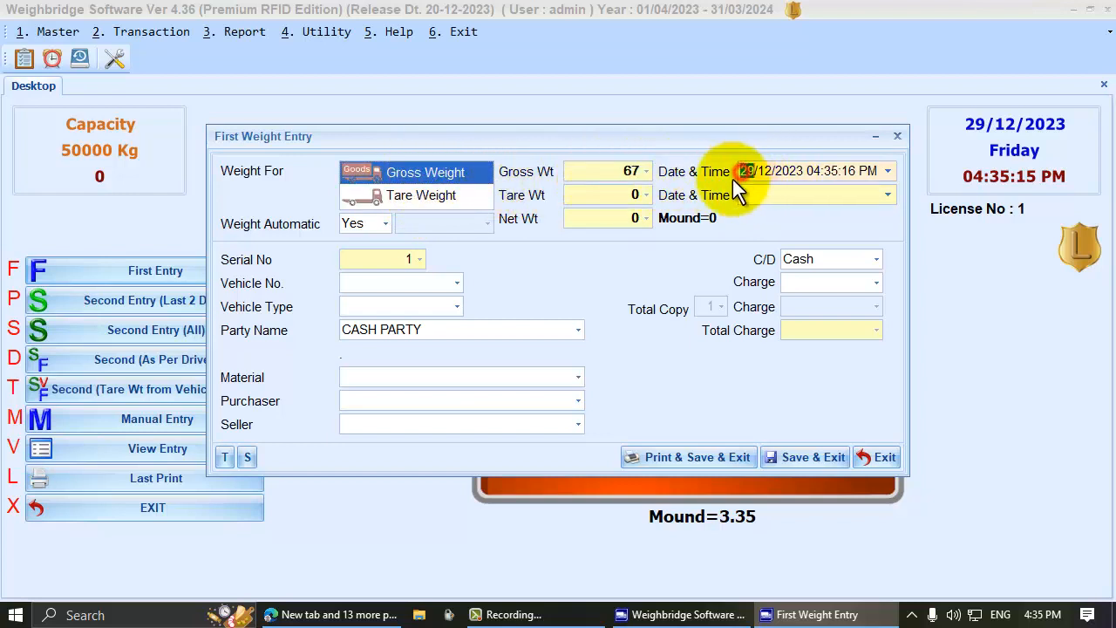
left_click(406, 197)
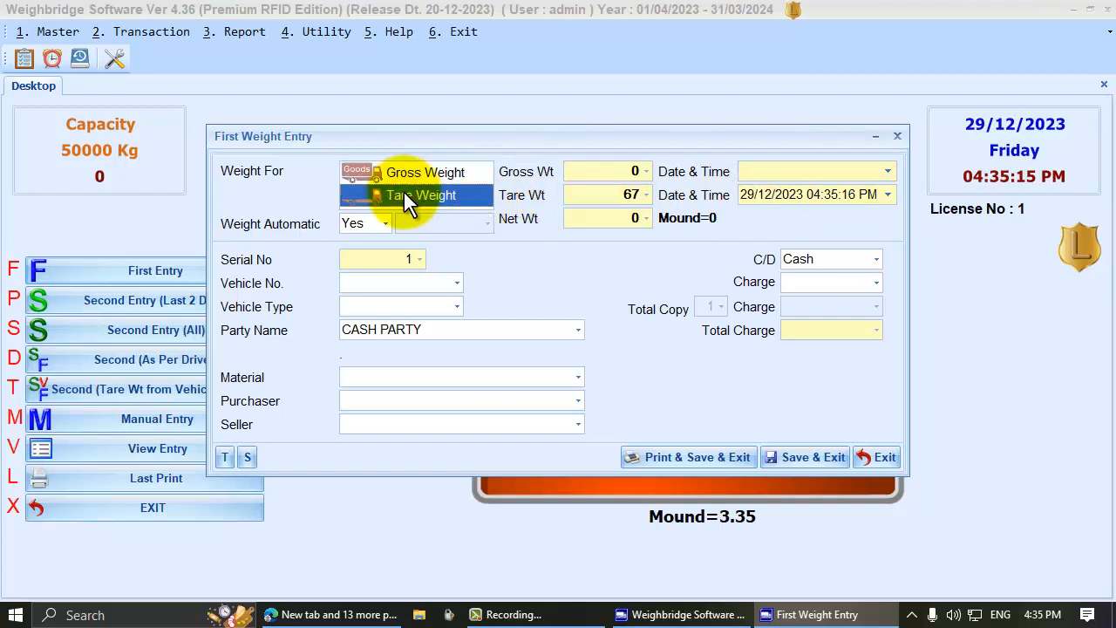
- Enter vehicle number KA5511 in the first weight entry and choose Chhota Hathi as the vehicle type
key("Return")
key("Return")
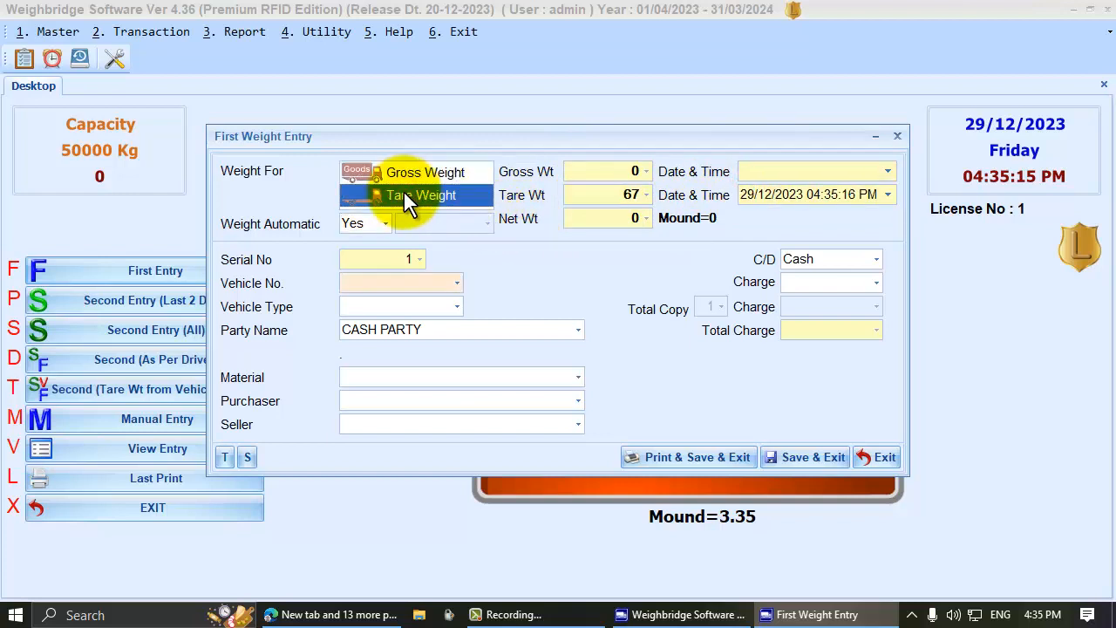
type("KA5511")
key("Return")
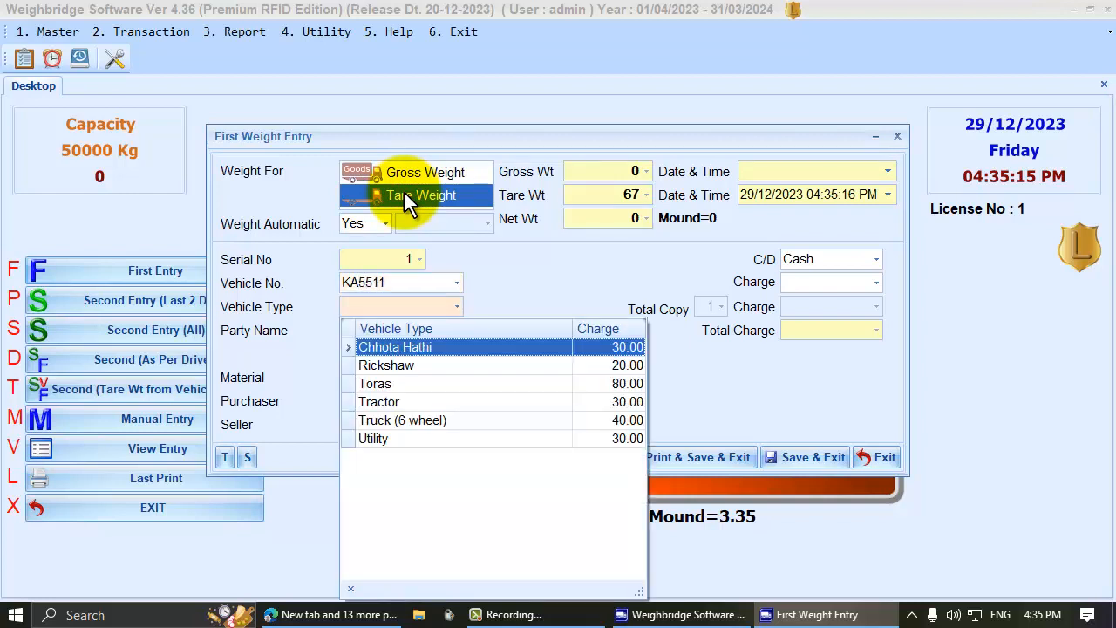
key("Down")
key("Down")
key("Up")
key("Up")
key("Return")
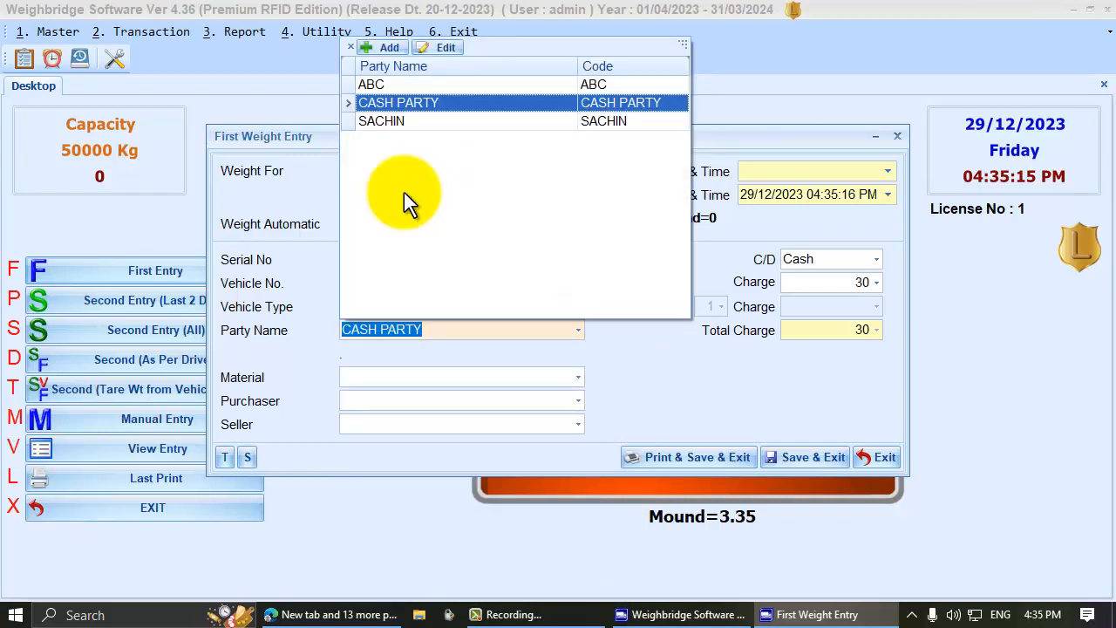
key("Up")
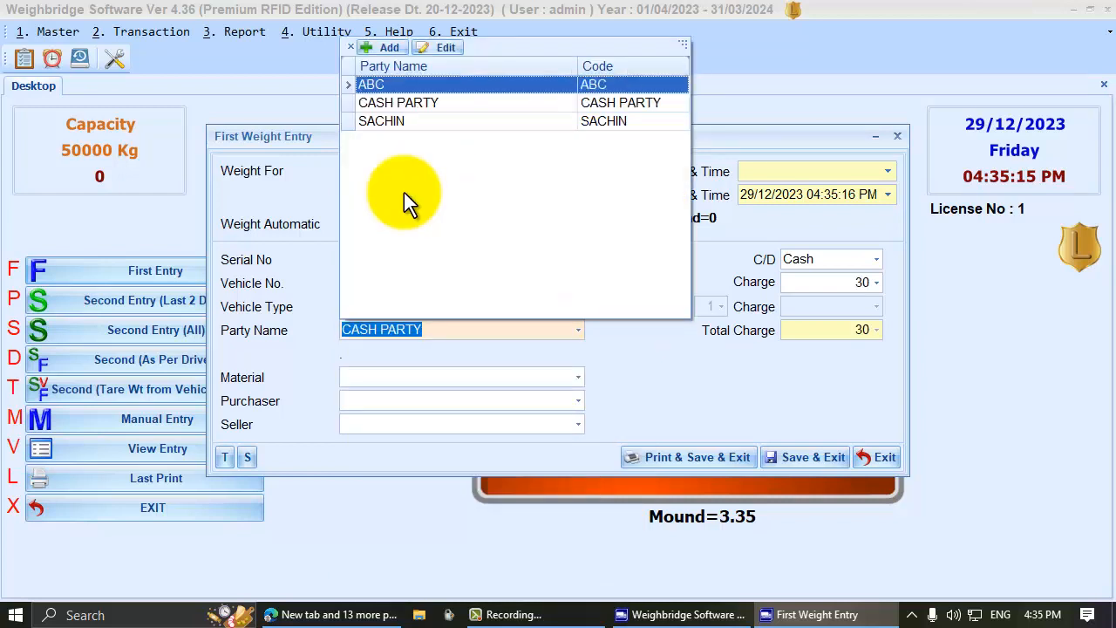
type("A")
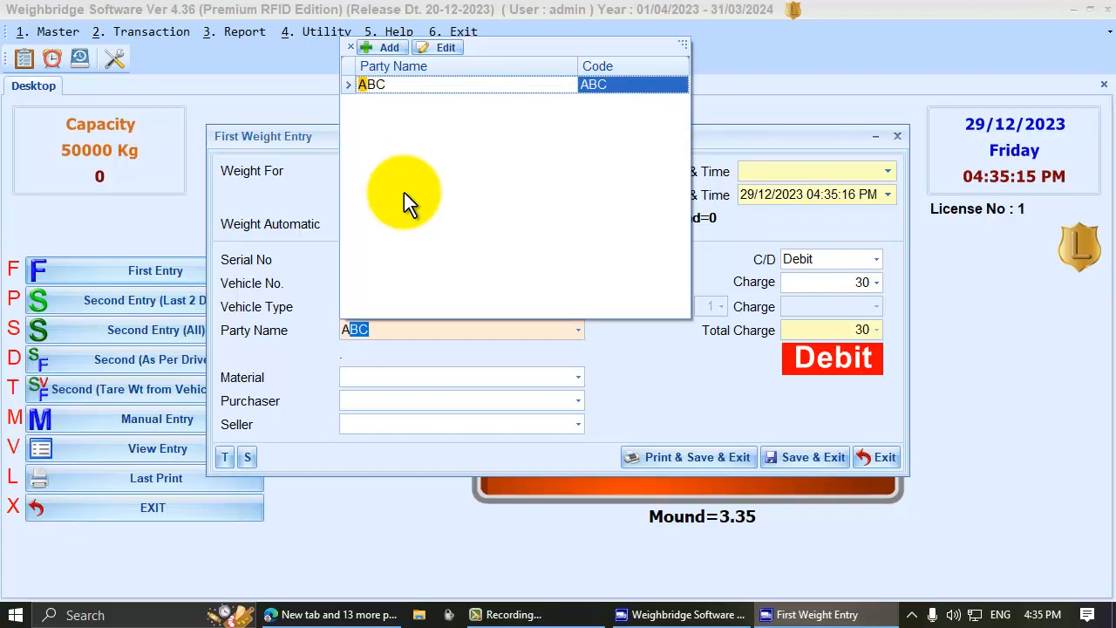
key("BackSpace")
key("BackSpace")
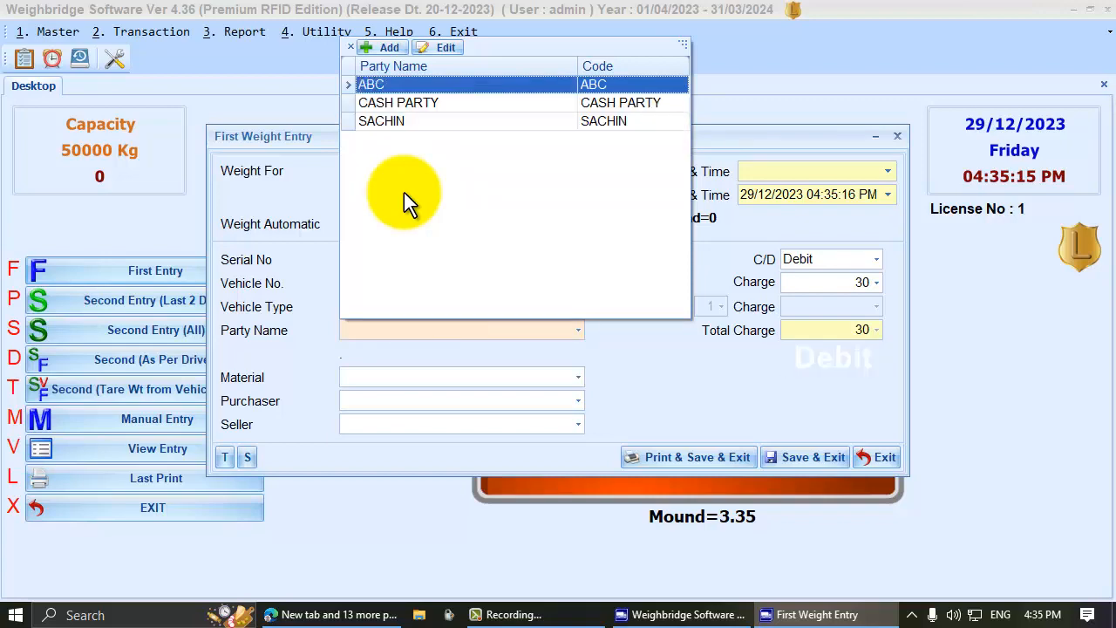
- Add and save a new party with the party's name, then accept Debit and the charge of 30 for the entry
left_click(390, 48)
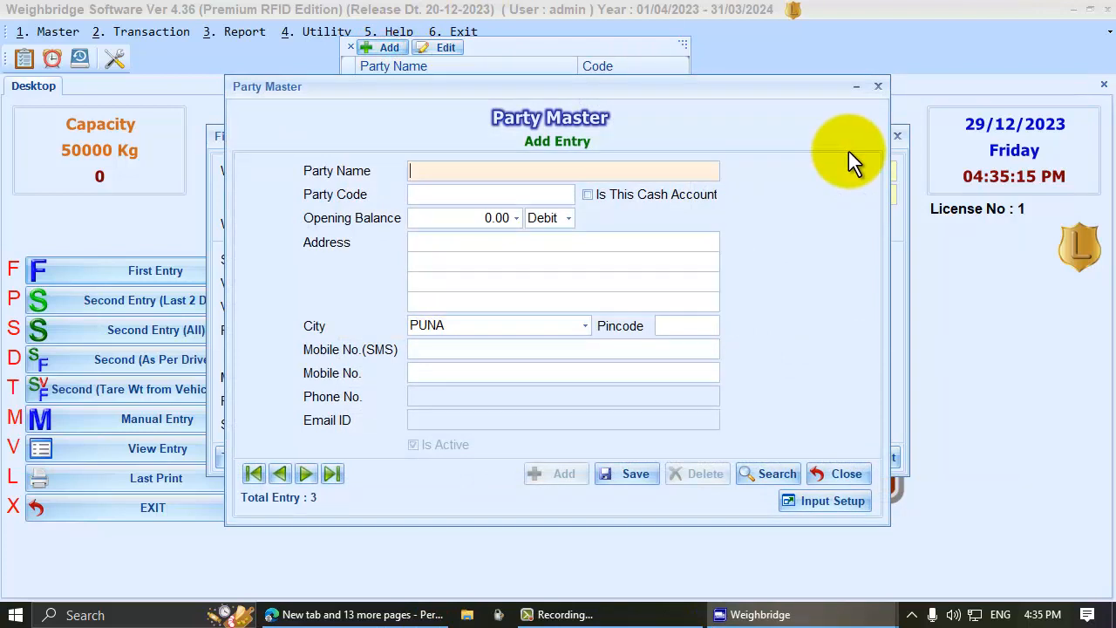
type("RAJOO")
key("Tab")
key("Tab")
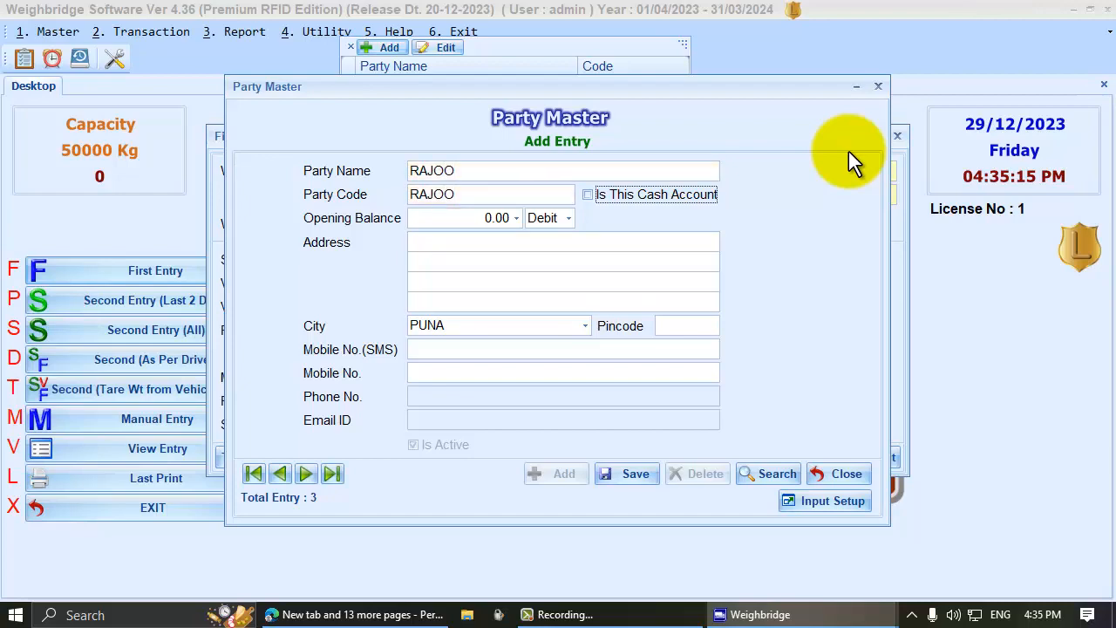
left_click(639, 475)
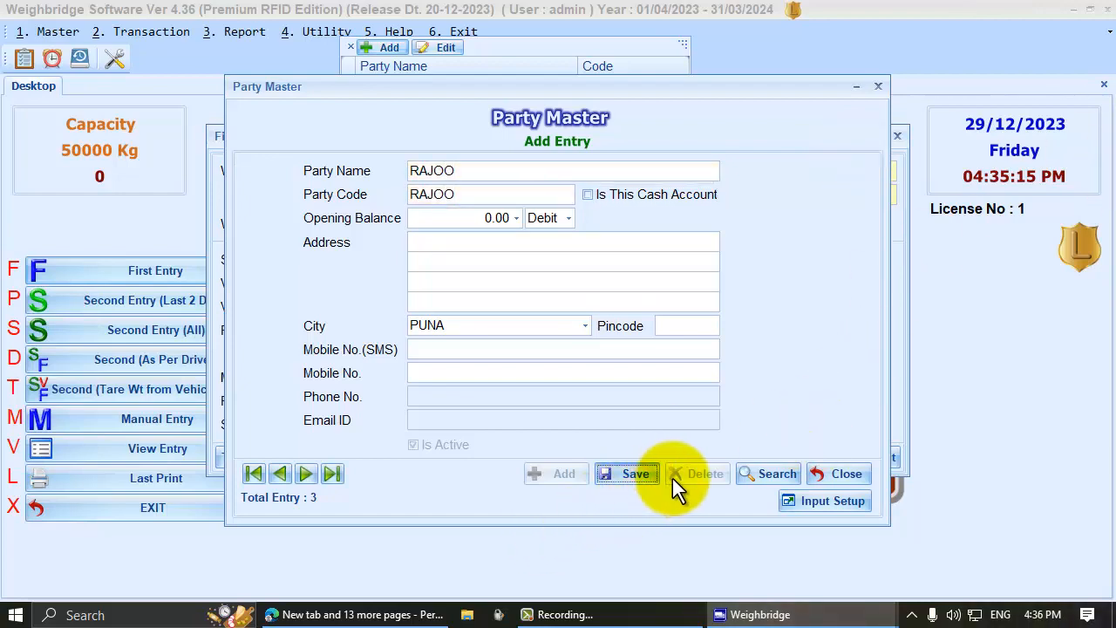
key("Return")
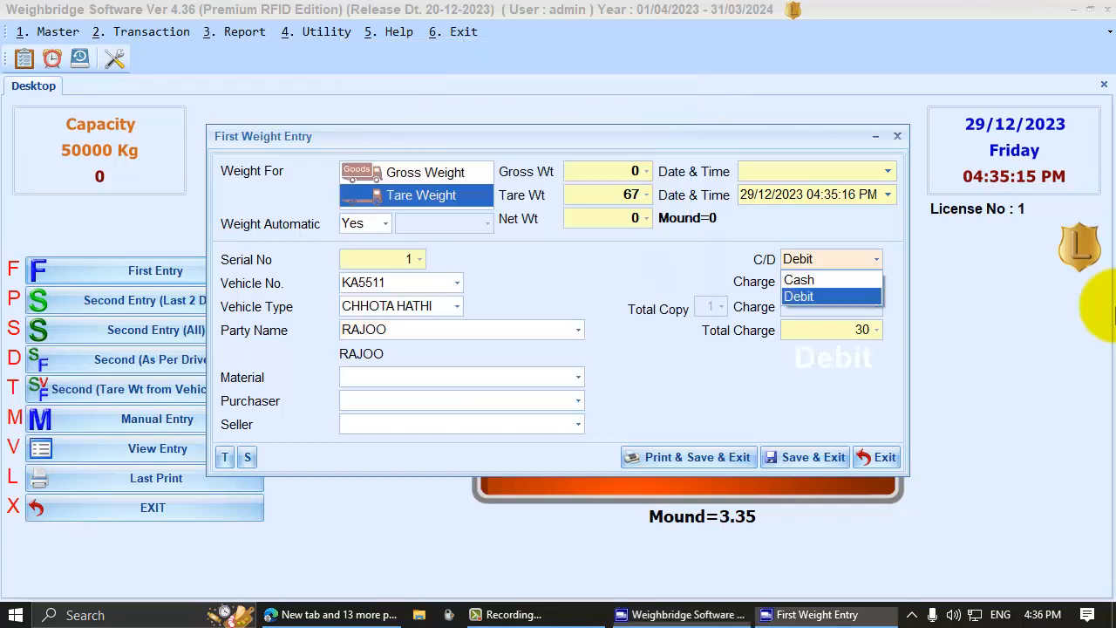
key("Return")
key("Return")
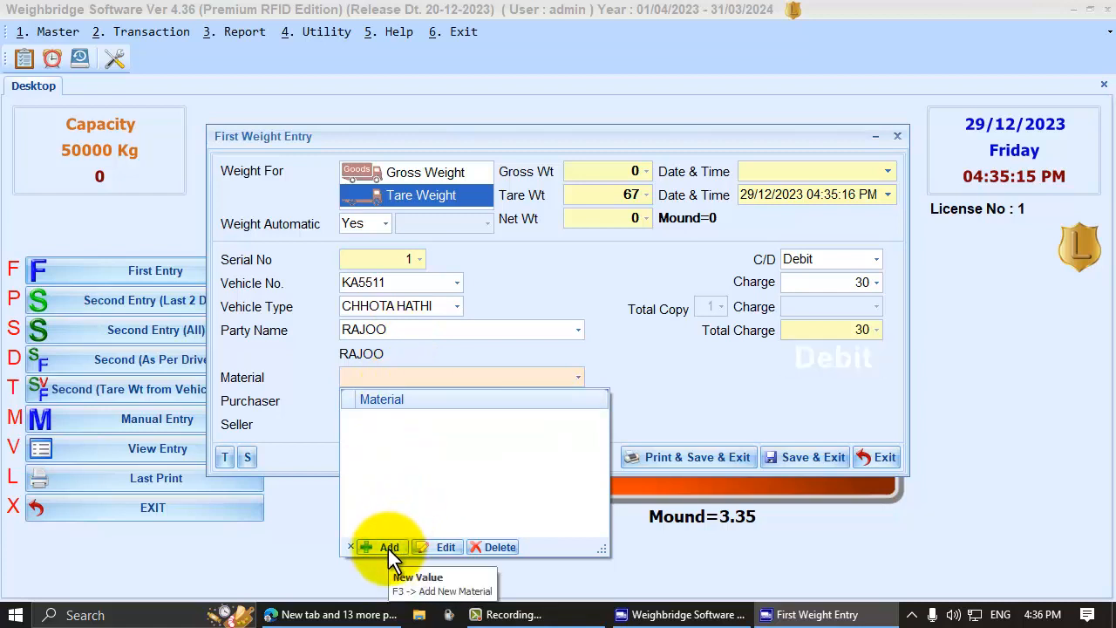
- Add CEMENT as a new material from within the first weight entry
left_click(580, 326)
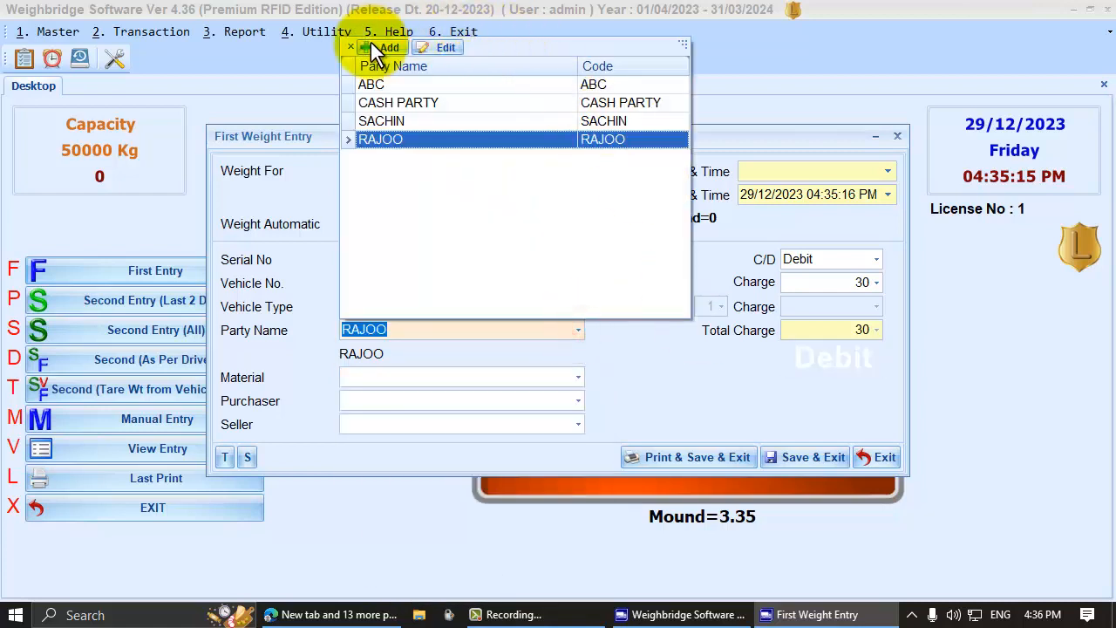
left_click(461, 384)
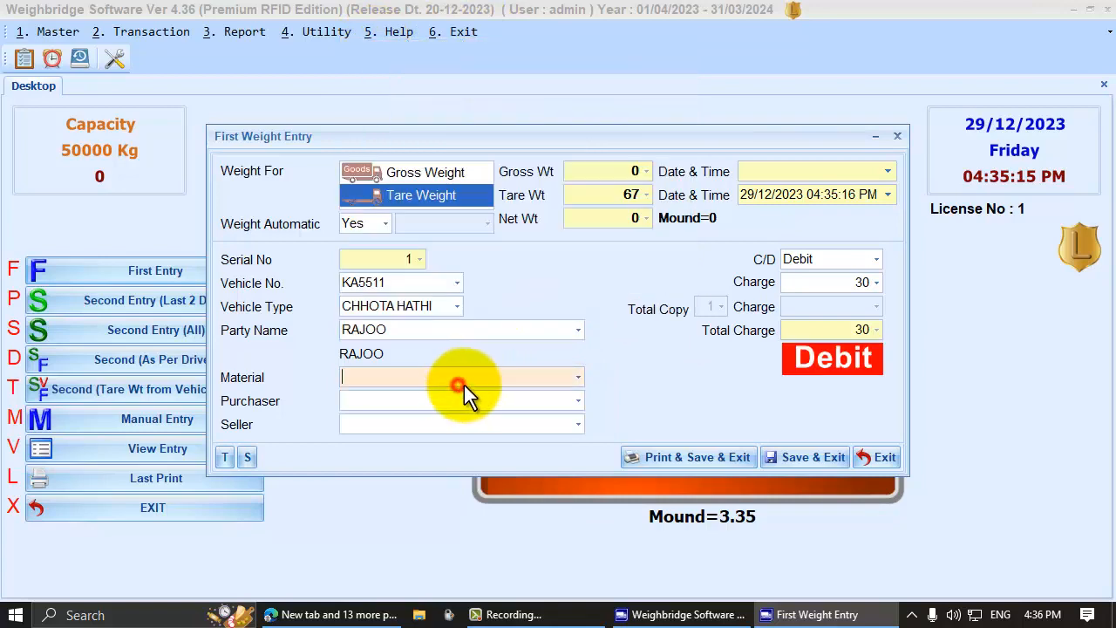
left_click(581, 375)
left_click(393, 549)
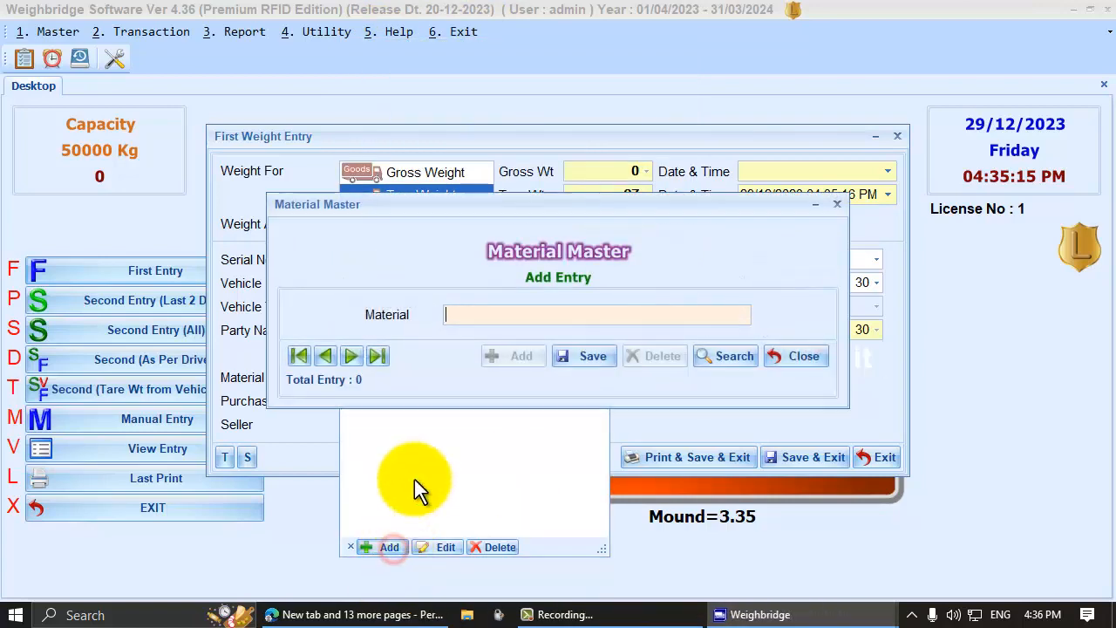
type("CEMENT")
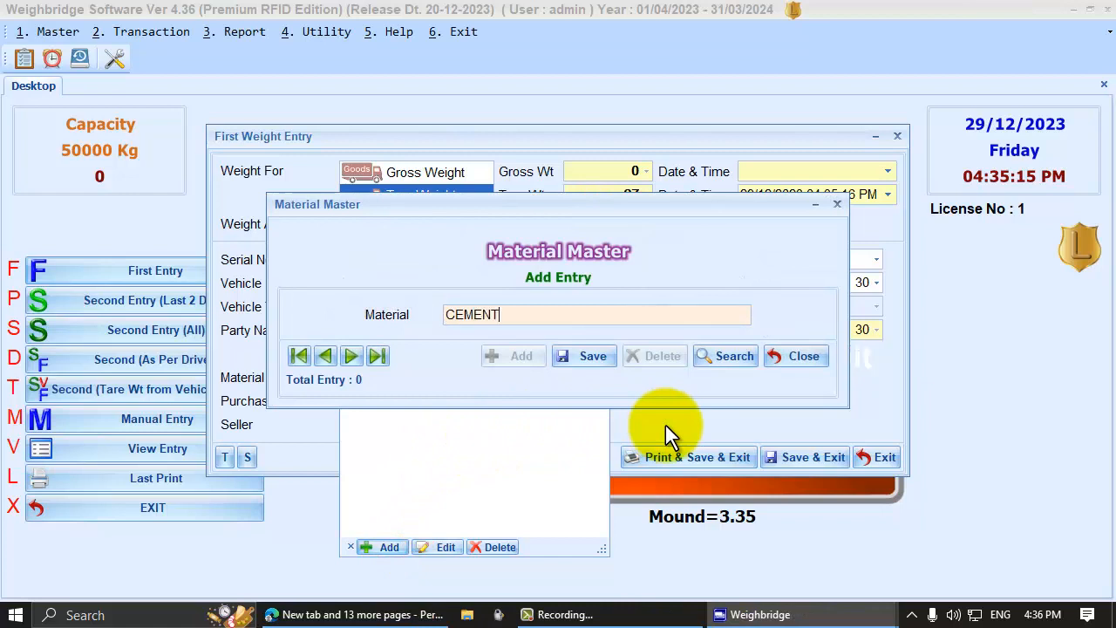
key("Return")
key("Return")
- Accept "-" as purchaser and seller, and save the first weight entry without printing it
key("Return")
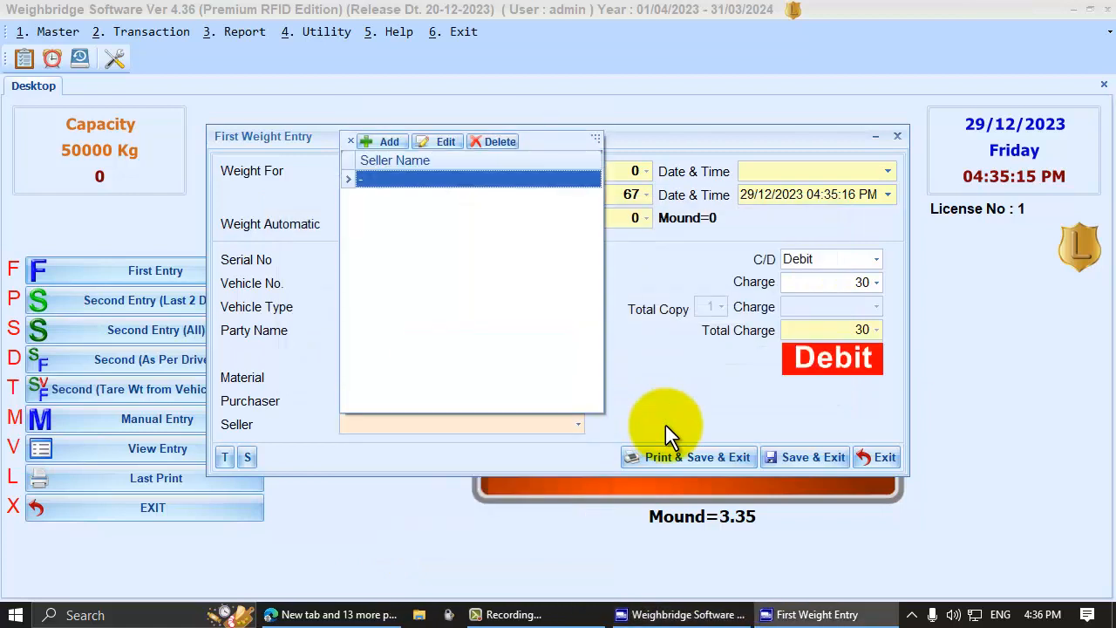
key("Return")
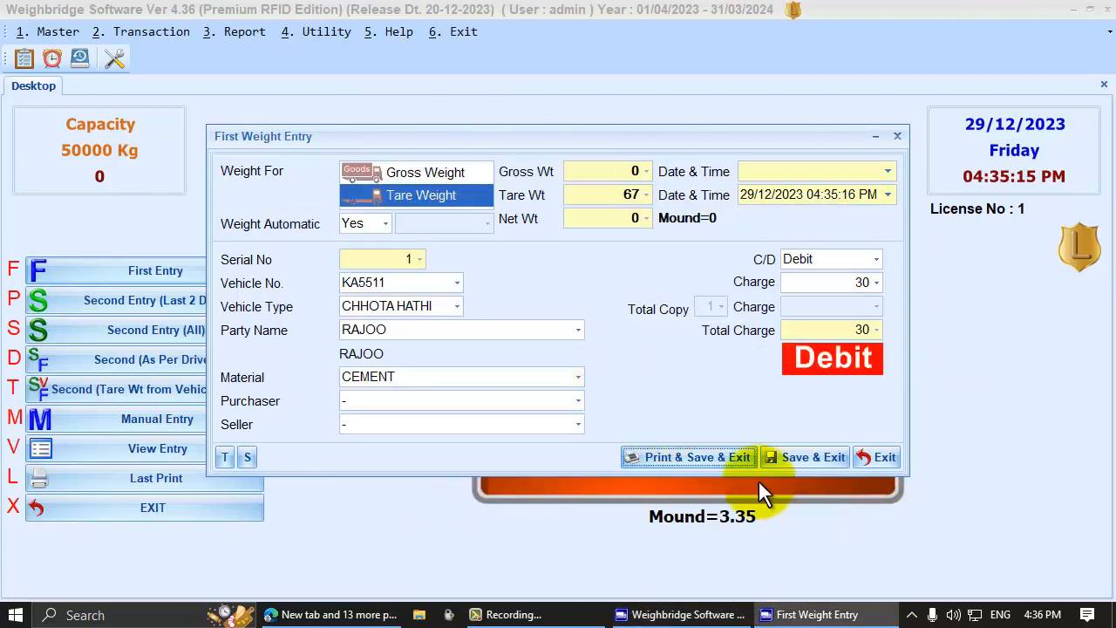
left_click(802, 455)
left_click(570, 336)
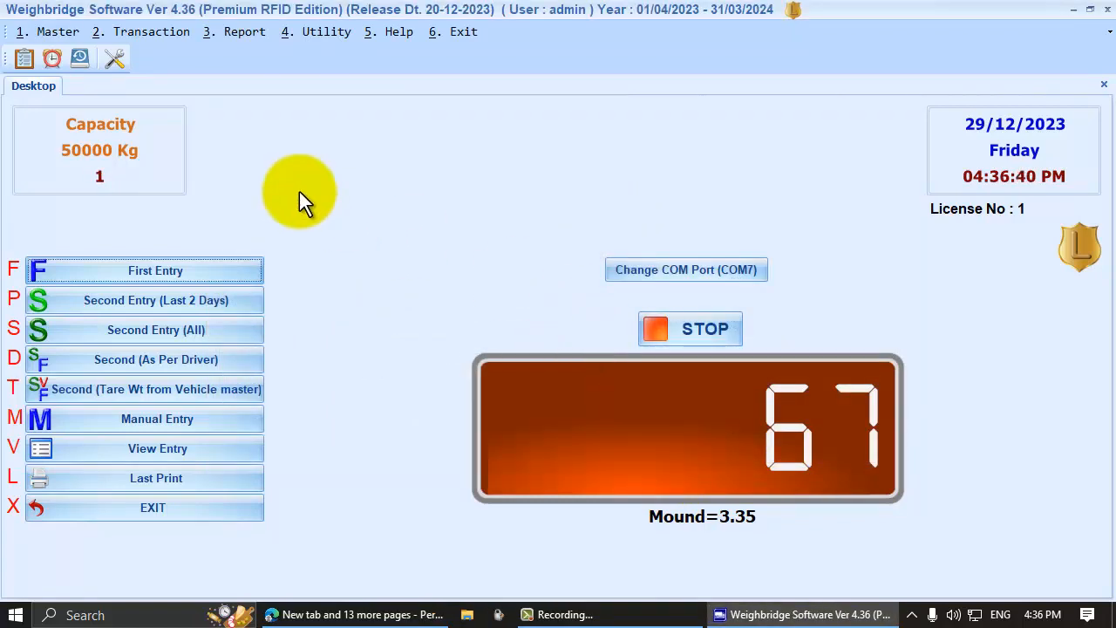
- Compare the Second Entry (Last 2 Days) and Second Entry (All) options on the desktop without opening either
key("Tab")
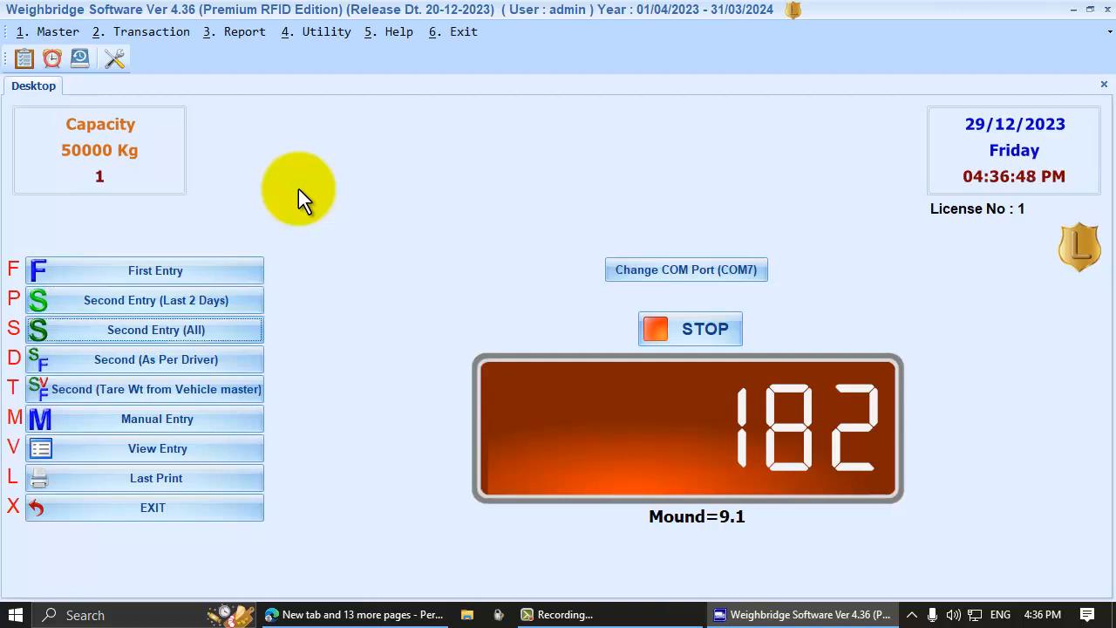
key("Tab")
key("shift+Tab")
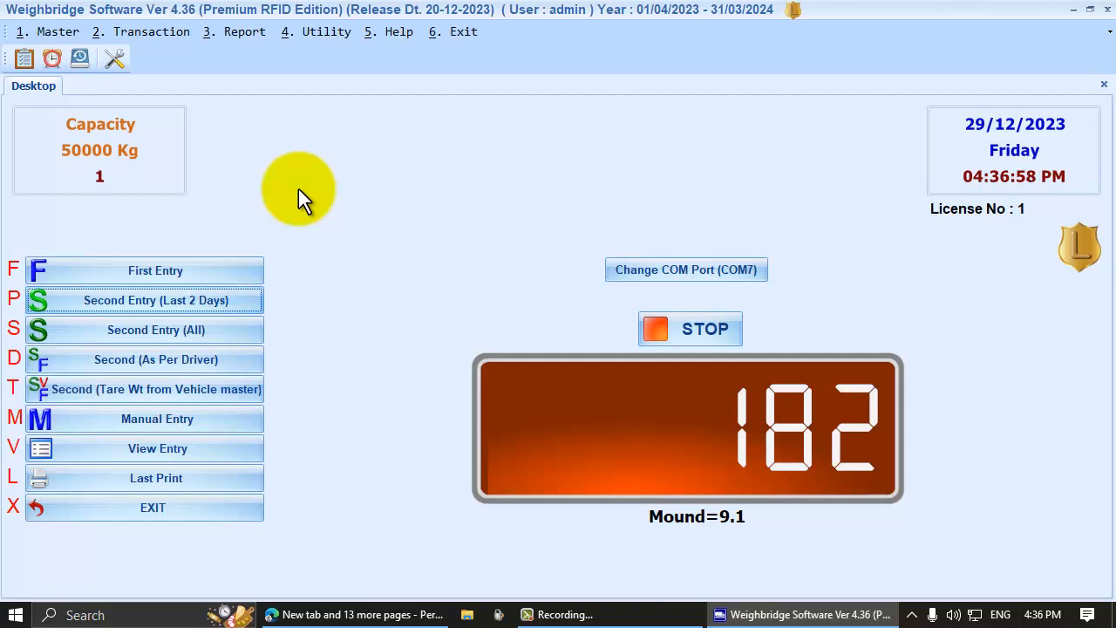
key("Down")
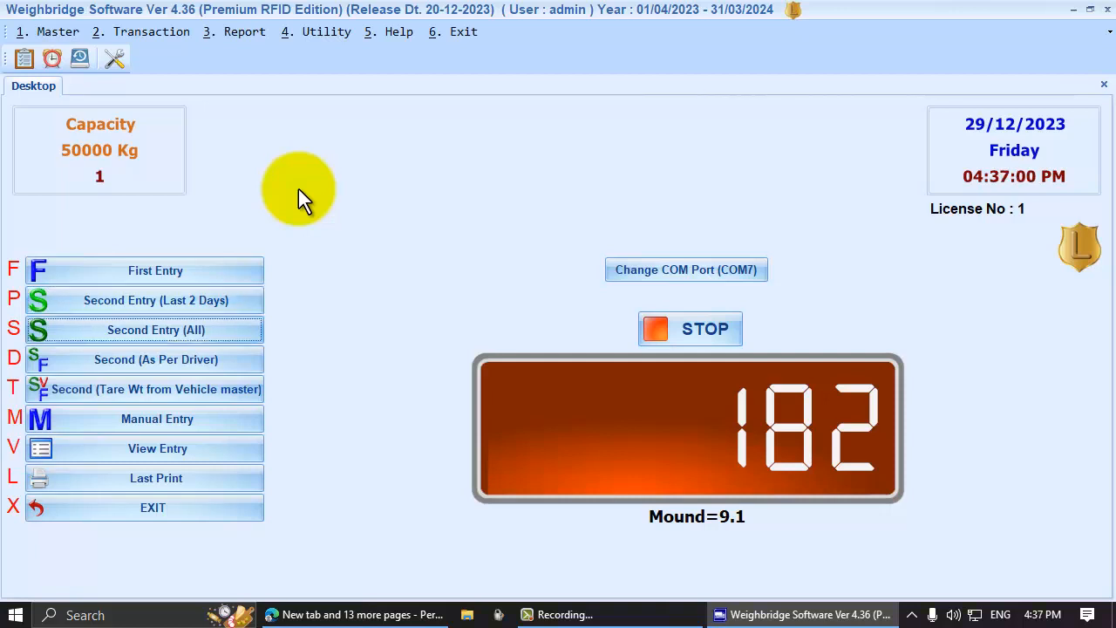
key("Up")
key("Down")
key("Up")
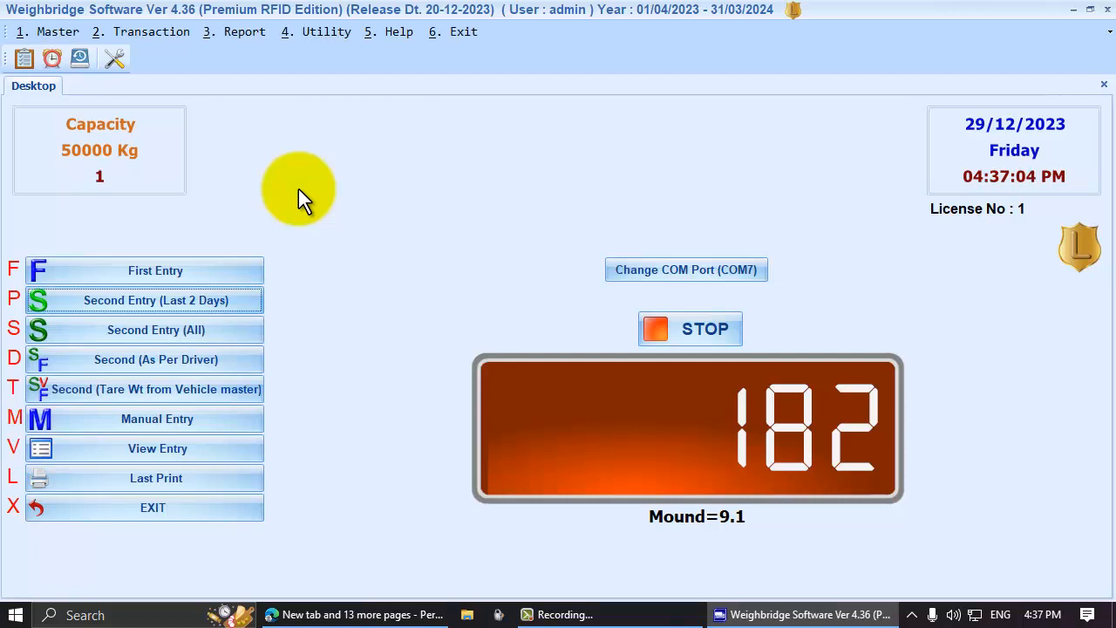
key("Down")
key("Up")
key("Down")
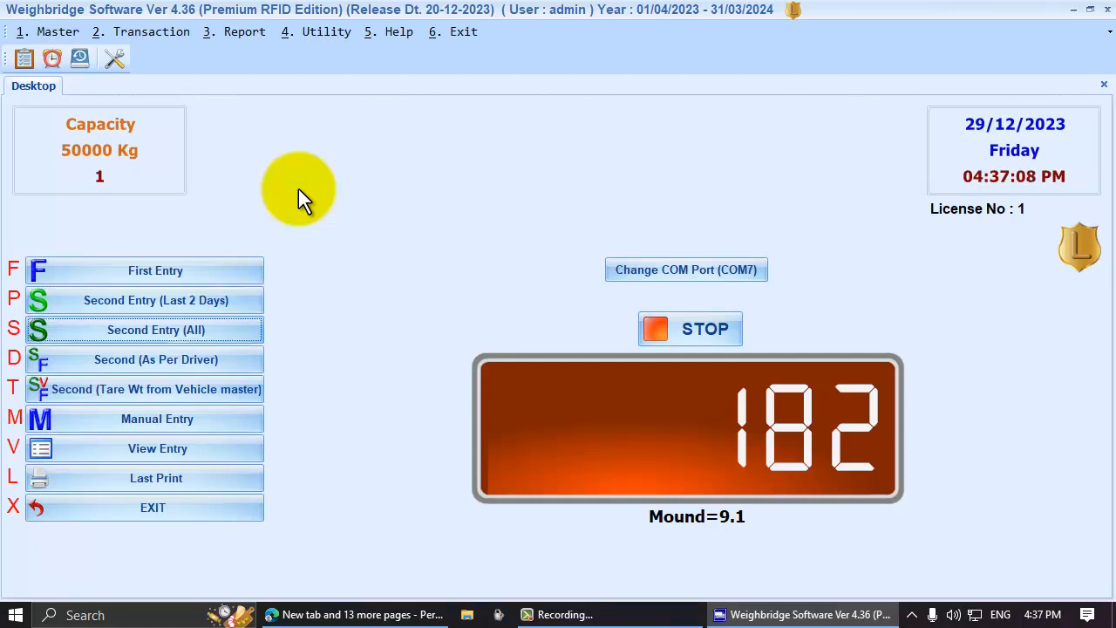
key("Up")
key("Down")
key("Up")
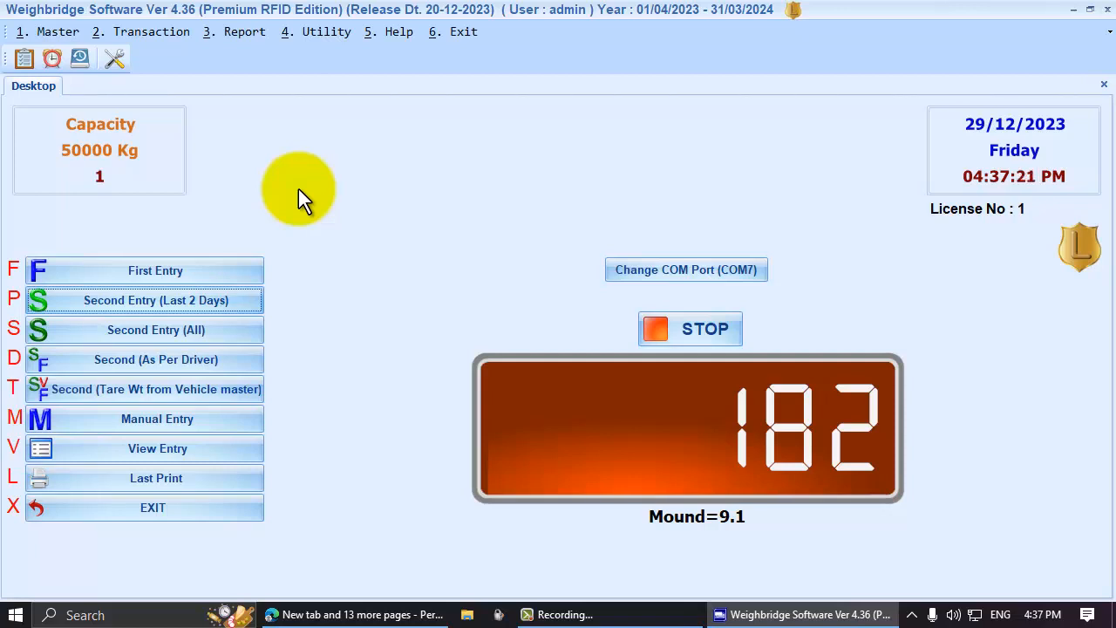
key("Down")
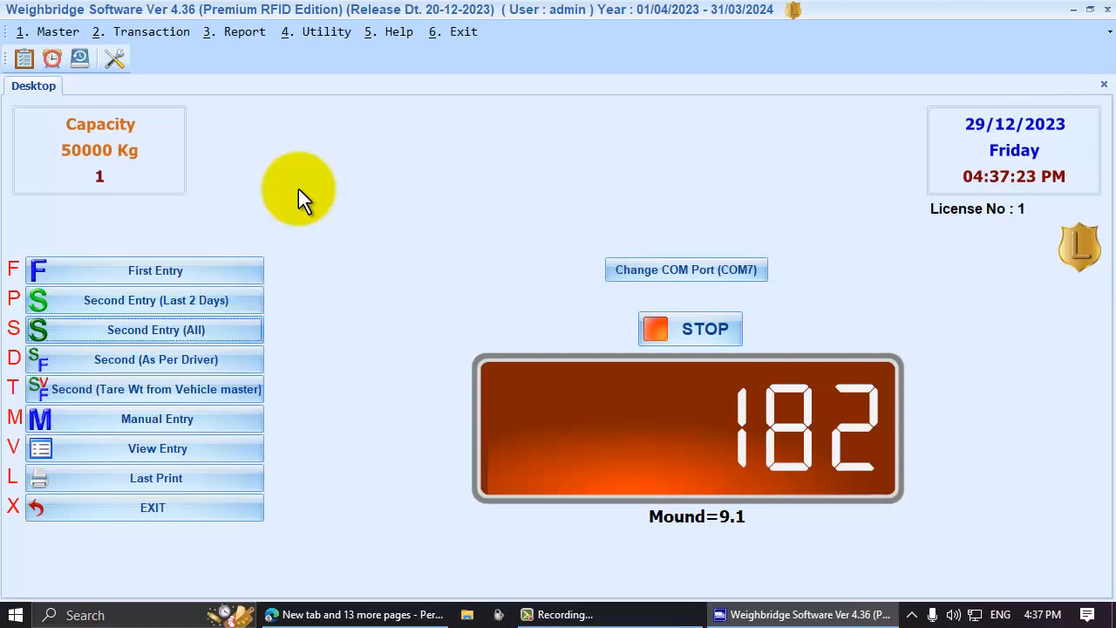
key("Up")
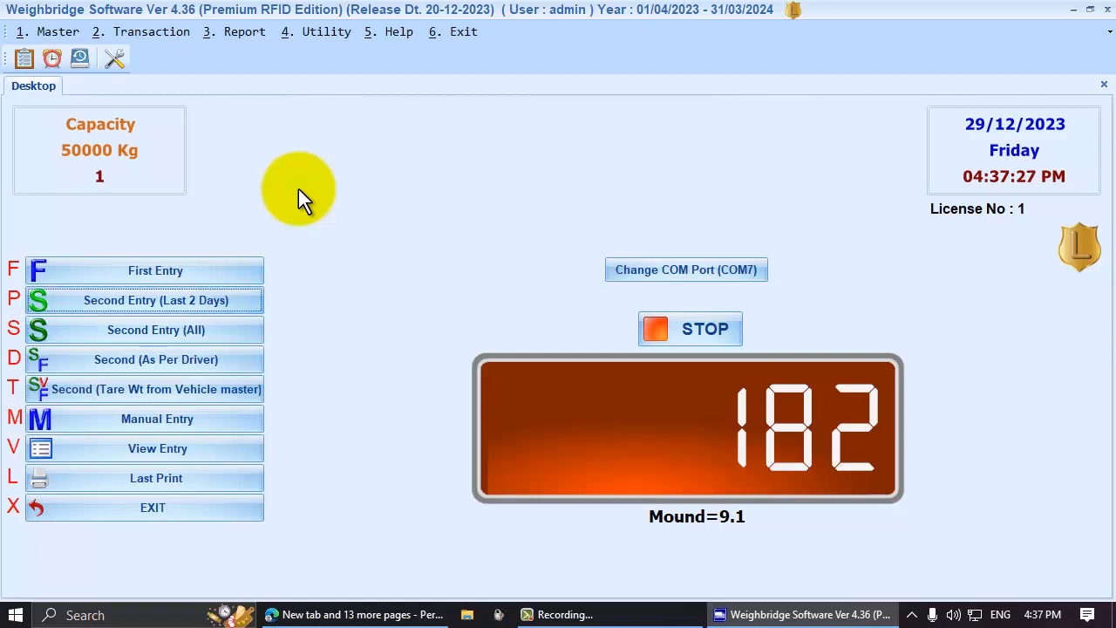
key("Down")
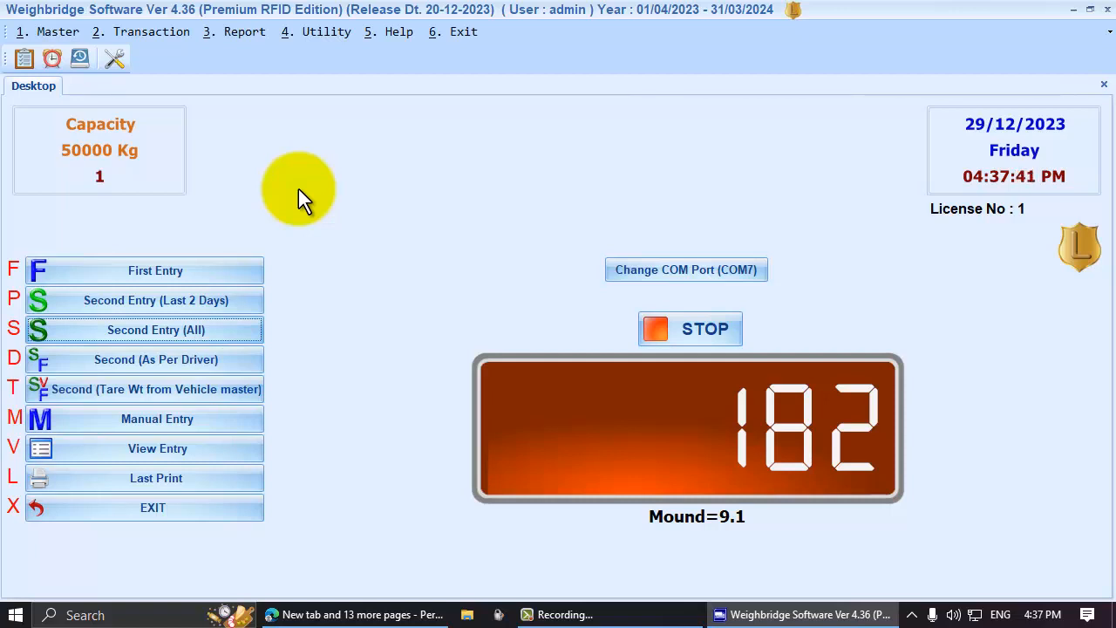
key("Up")
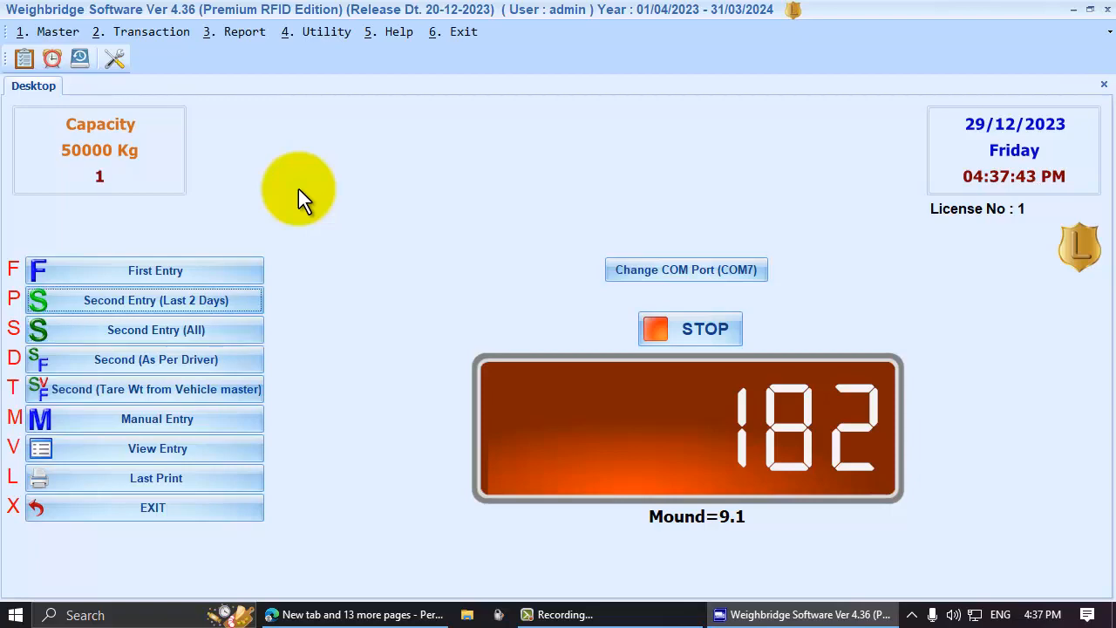
key("Return")
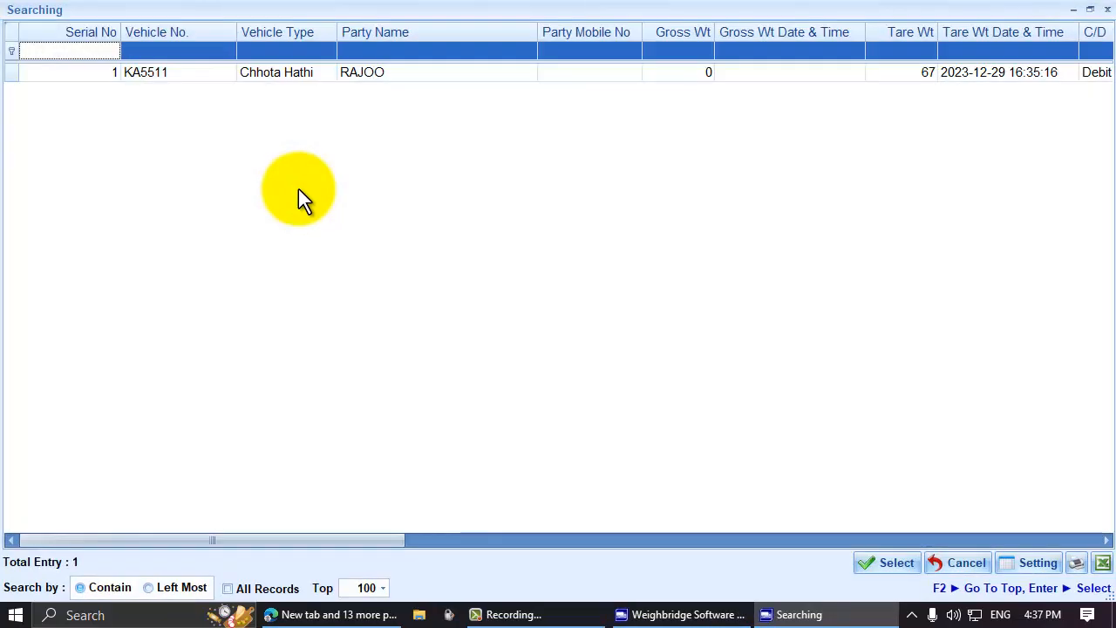
key("Right")
key("Left")
key("Left")
key("Right")
key("Right")
type("che")
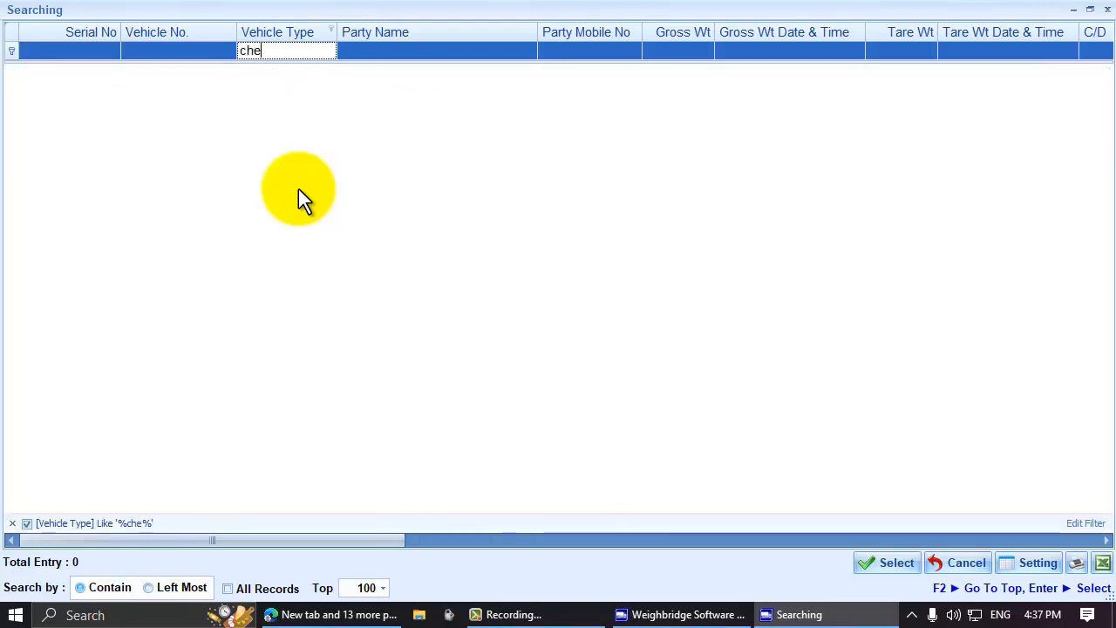
key("BackSpace")
key("BackSpace")
key("Down")
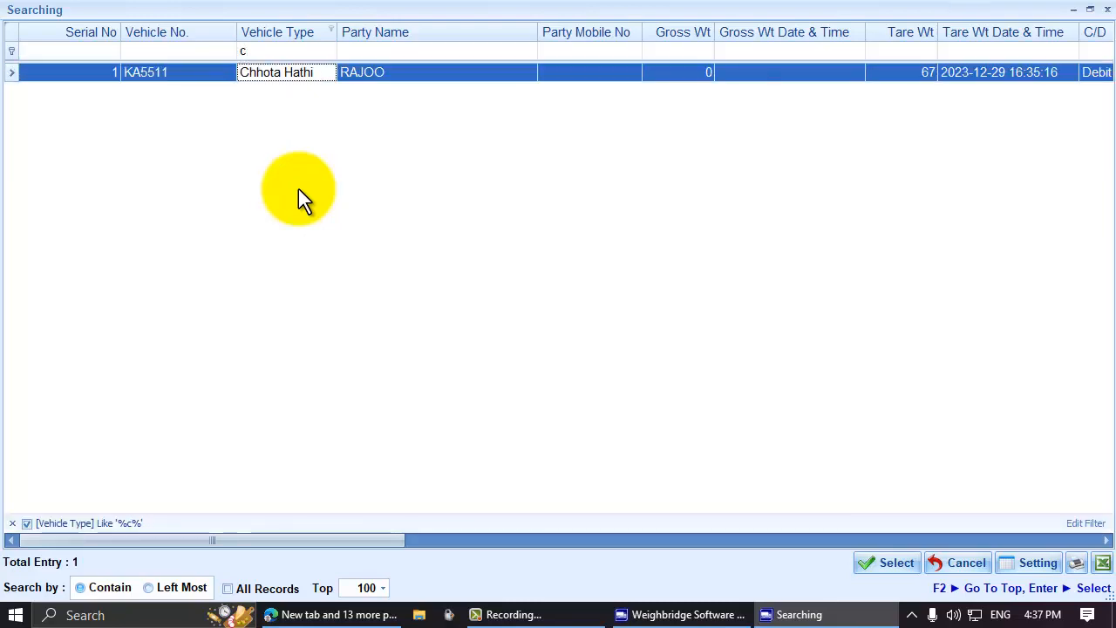
key("Return")
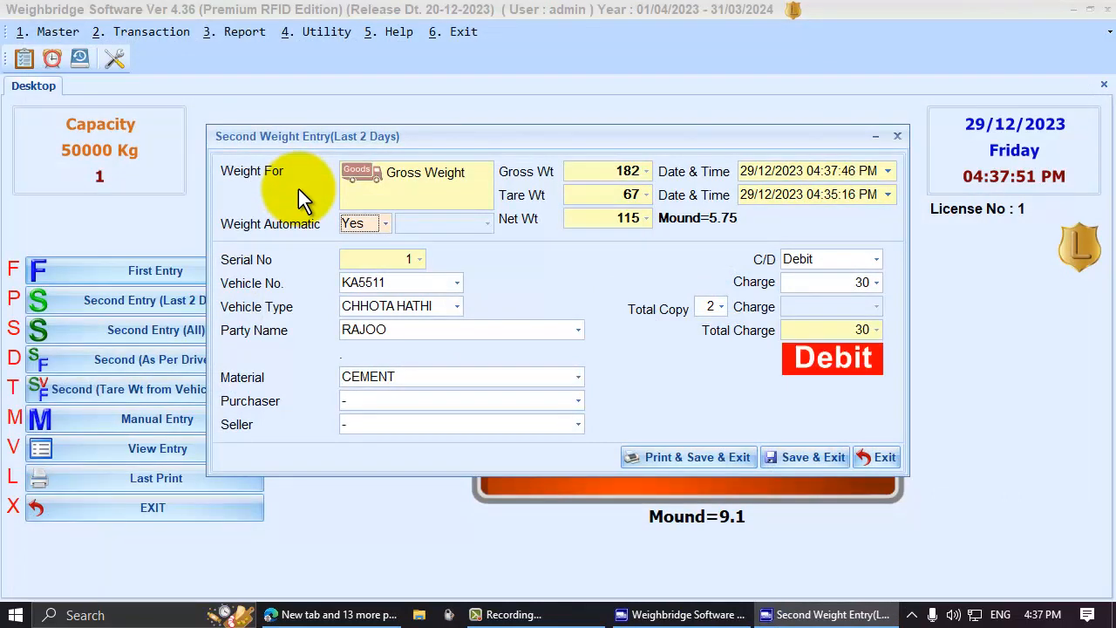
- Save the second weight entry of vehicle KA5511 without printing it and unlock the weight
left_click(597, 177)
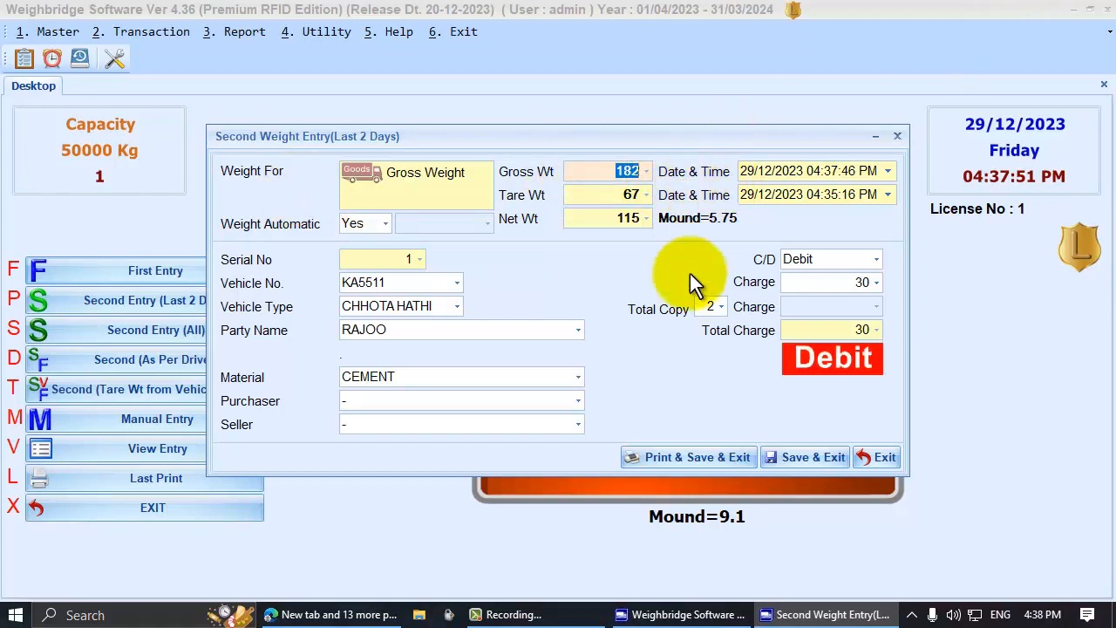
left_click(783, 456)
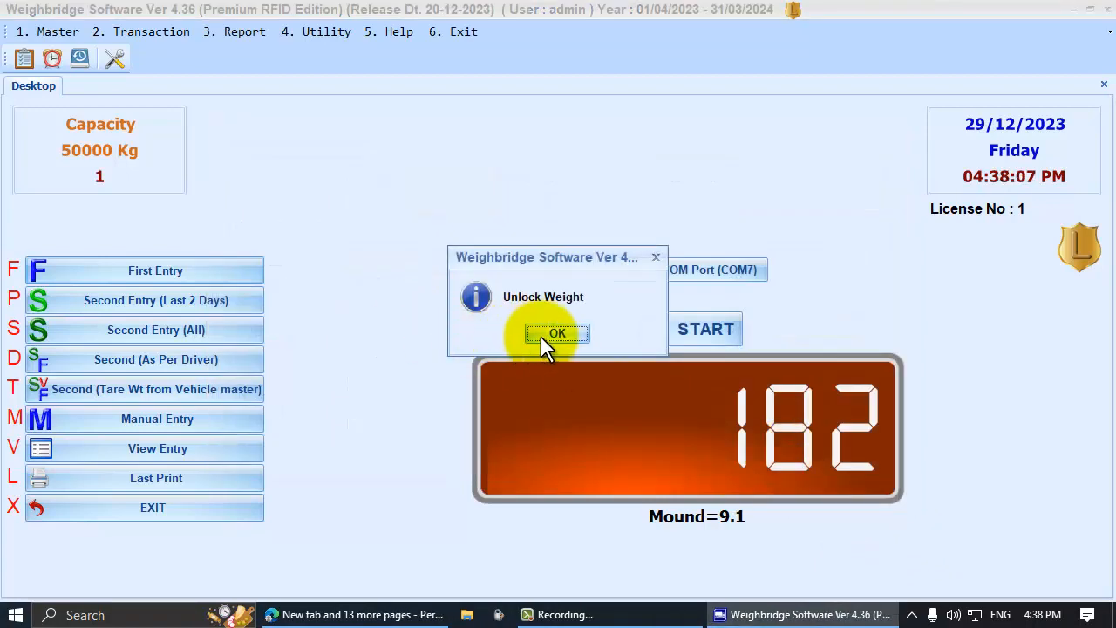
left_click(555, 334)
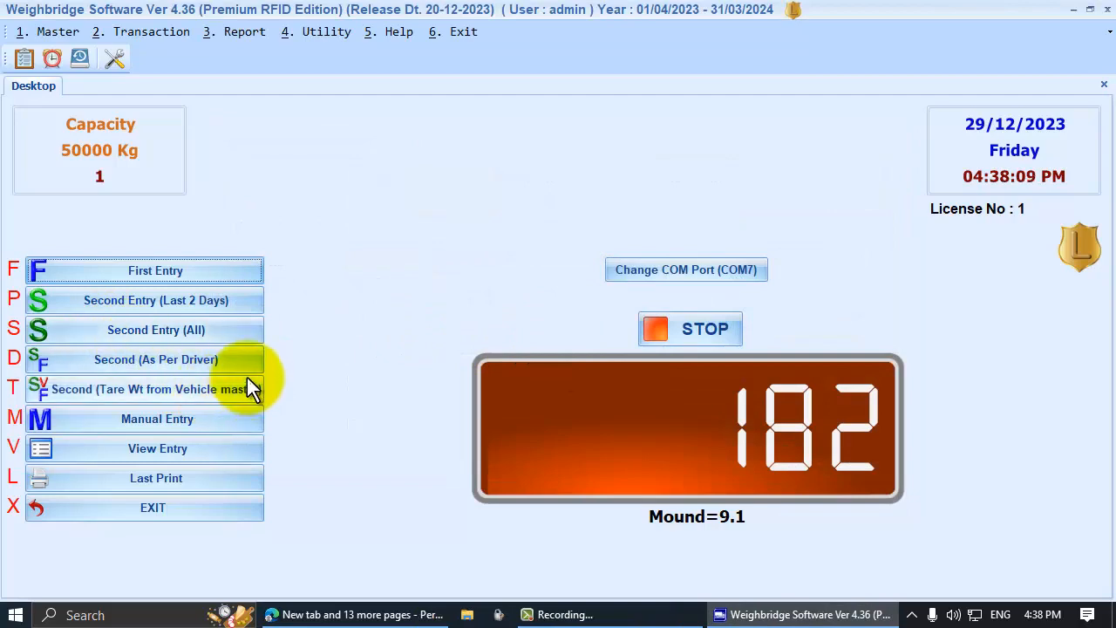
- Check the Second Entry (All) list for pending entries, then close it and unlock the weight
left_click(213, 326)
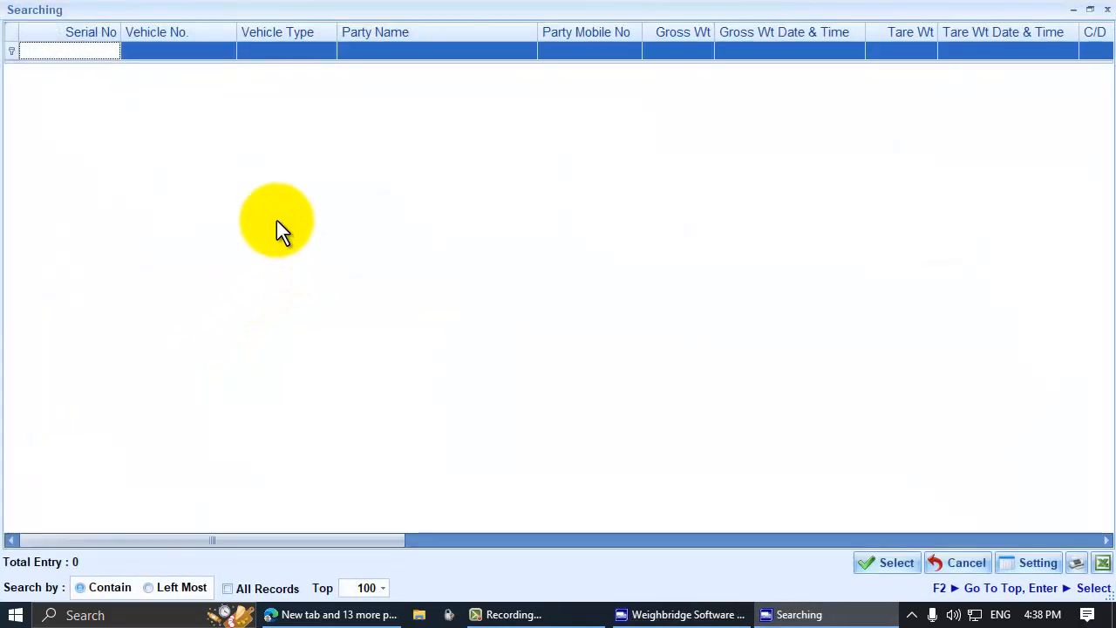
key("Escape")
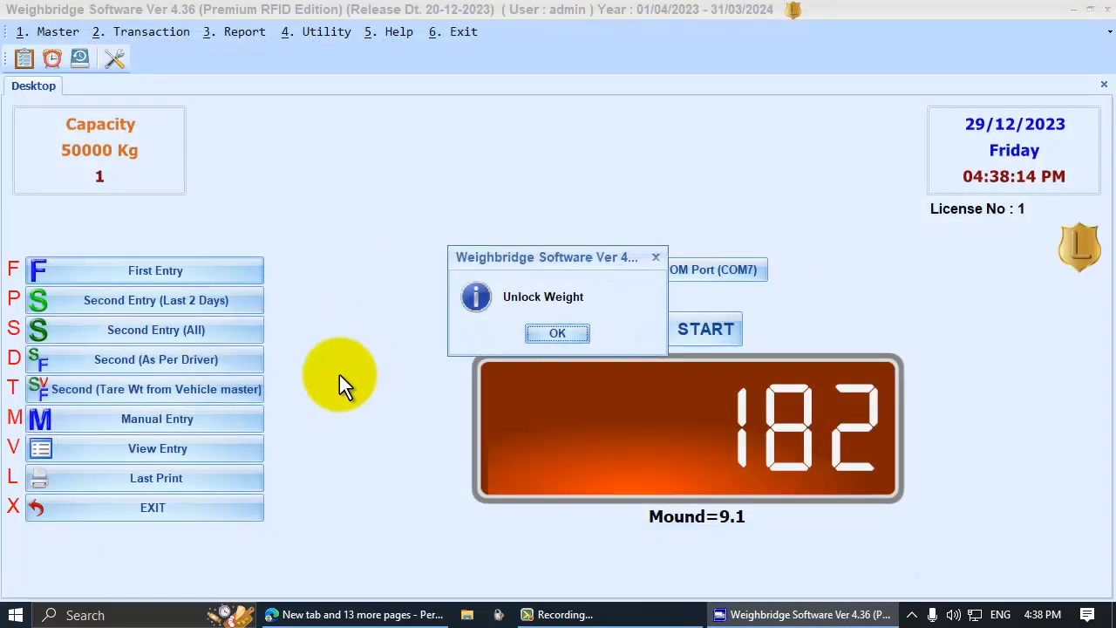
left_click(558, 332)
- Start a first tare weight entry with automatic weight for vehicle KA5454, accepting vehicle type CHHOTA HATHI
left_click(191, 270)
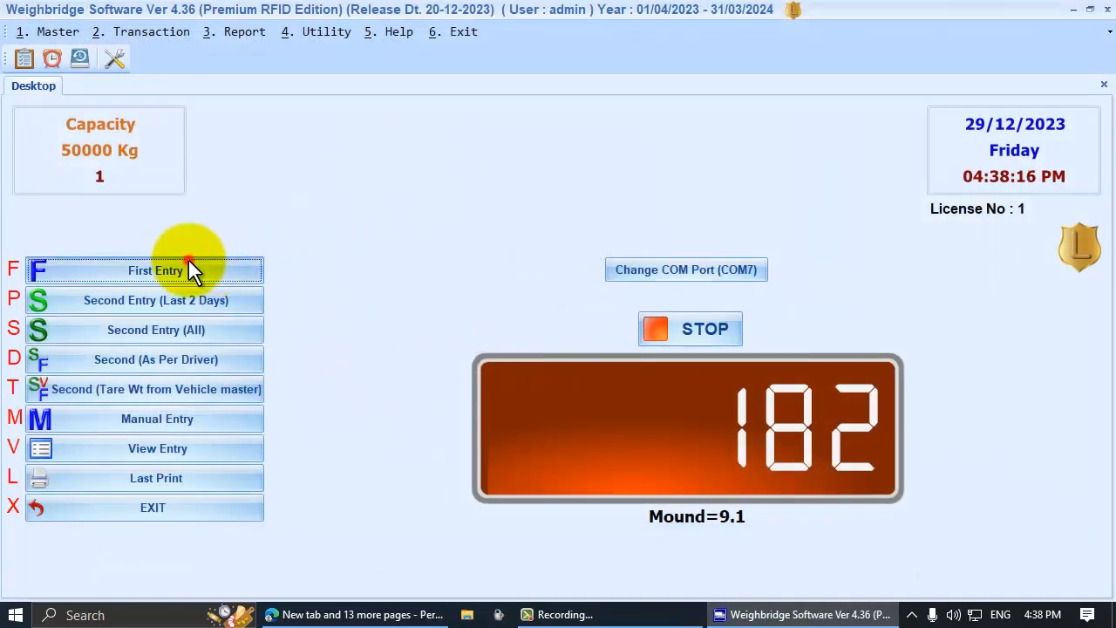
left_click(371, 224)
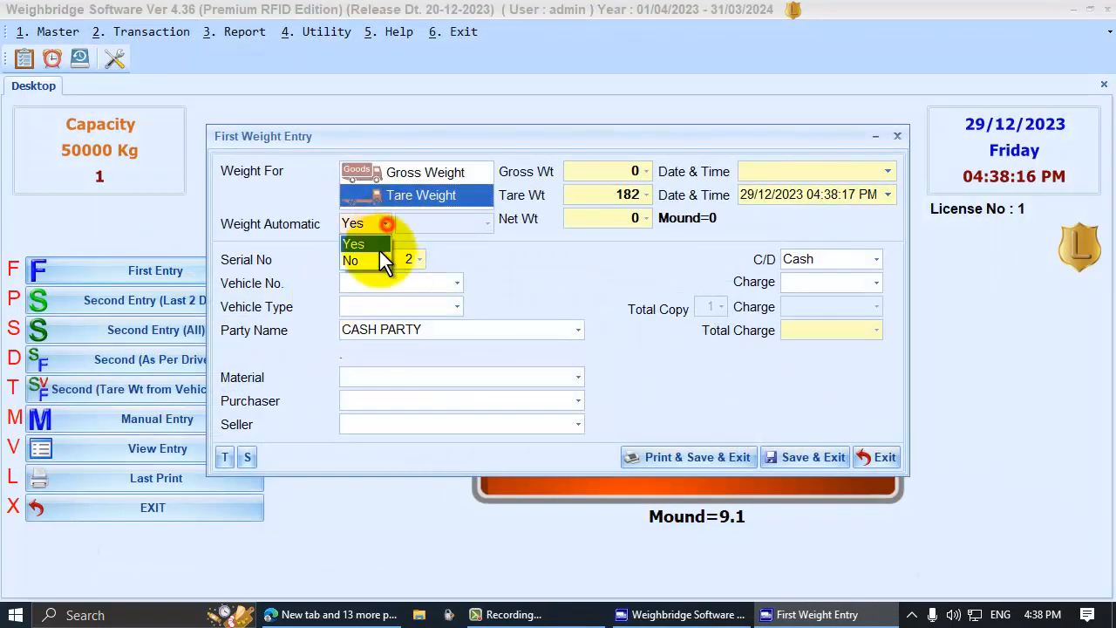
left_click(370, 246)
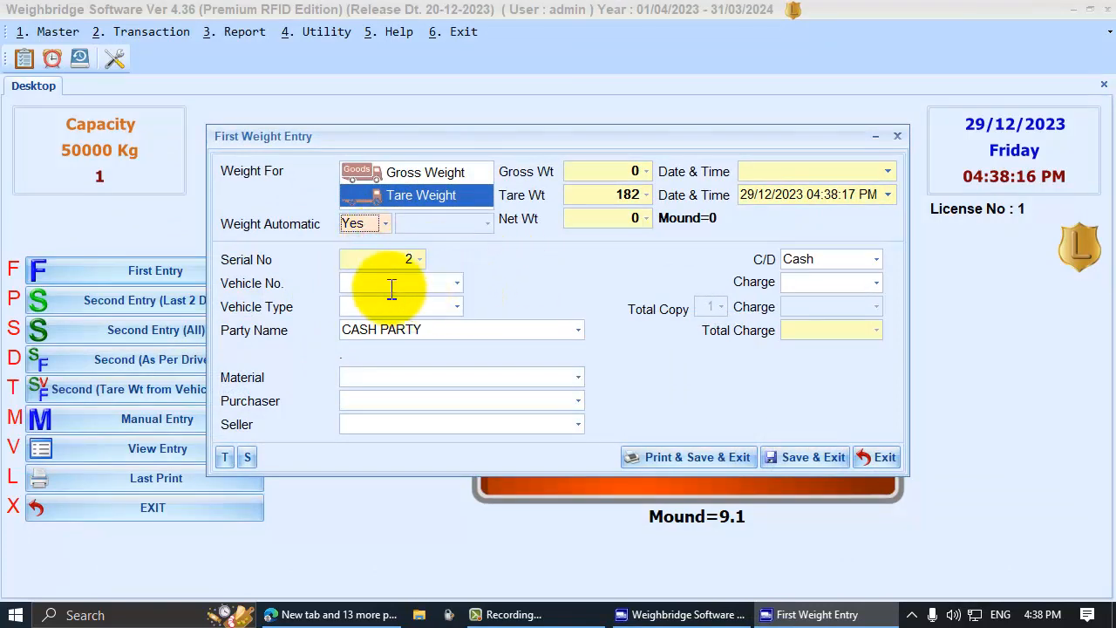
type("KA5451")
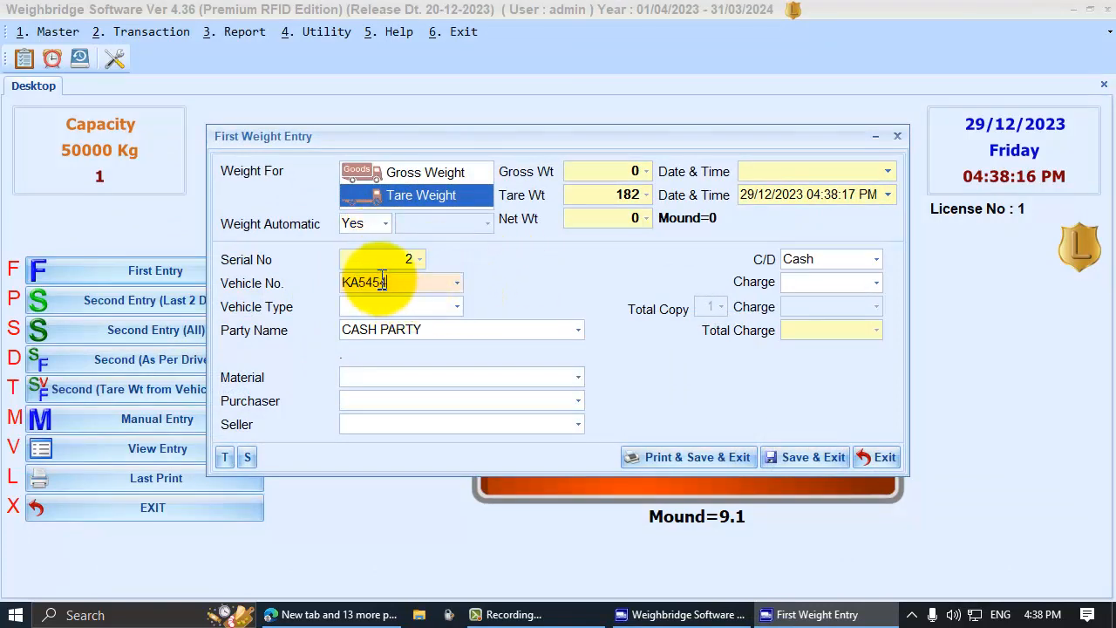
key("Return")
key("Return")
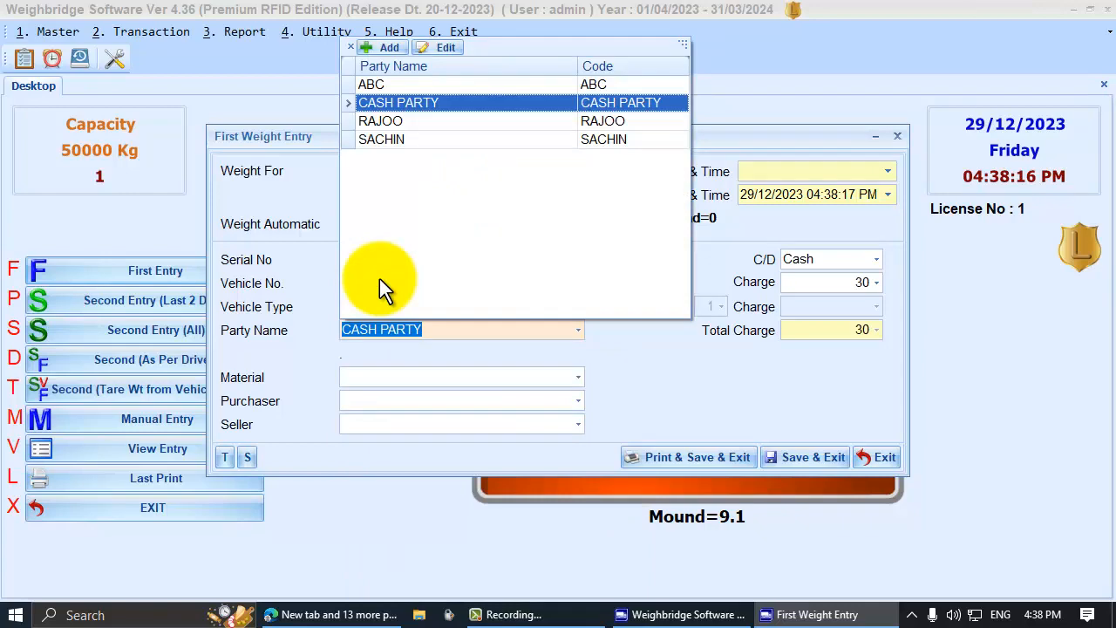
- Choose the last listed party and material CEMENT, accept the purchaser and seller, and save the first entry without printing
key("Down")
key("Down")
key("Return")
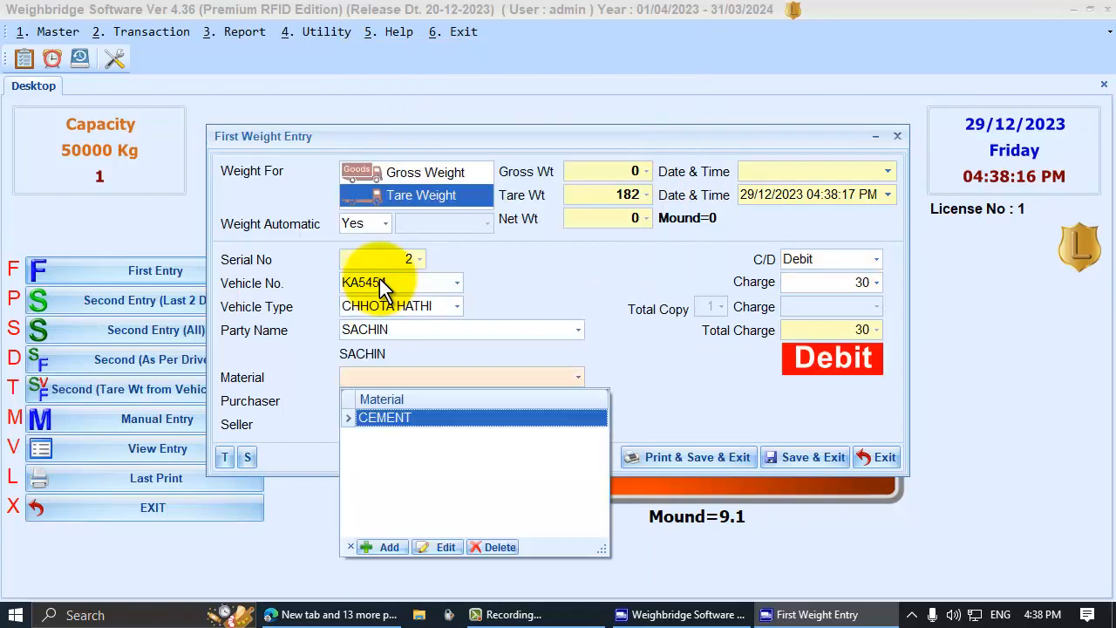
key("Return")
key("Return")
key("Return")
key("Right")
key("Return")
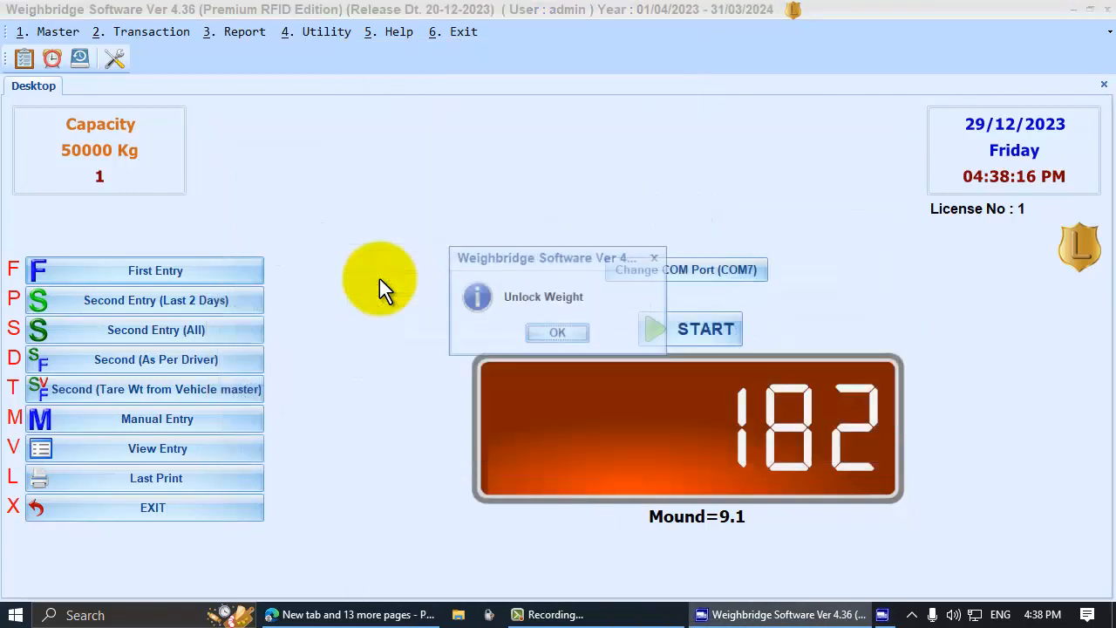
key("Return")
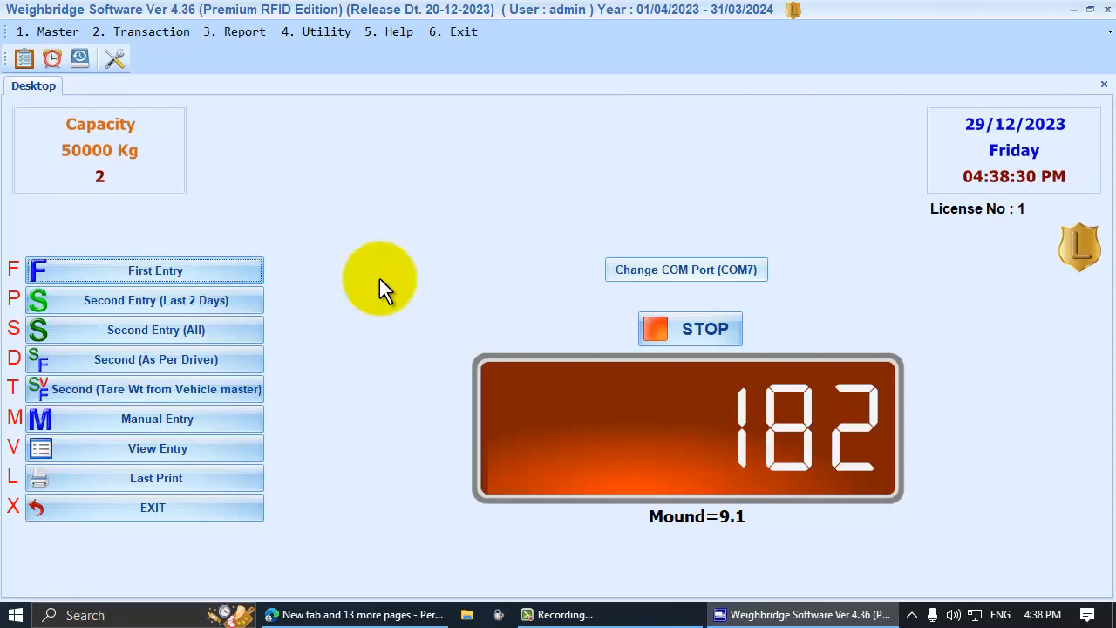
- Start another first weight entry with Weight Automatic set to No and a manual tare weight of 554
key("f")
key("Down")
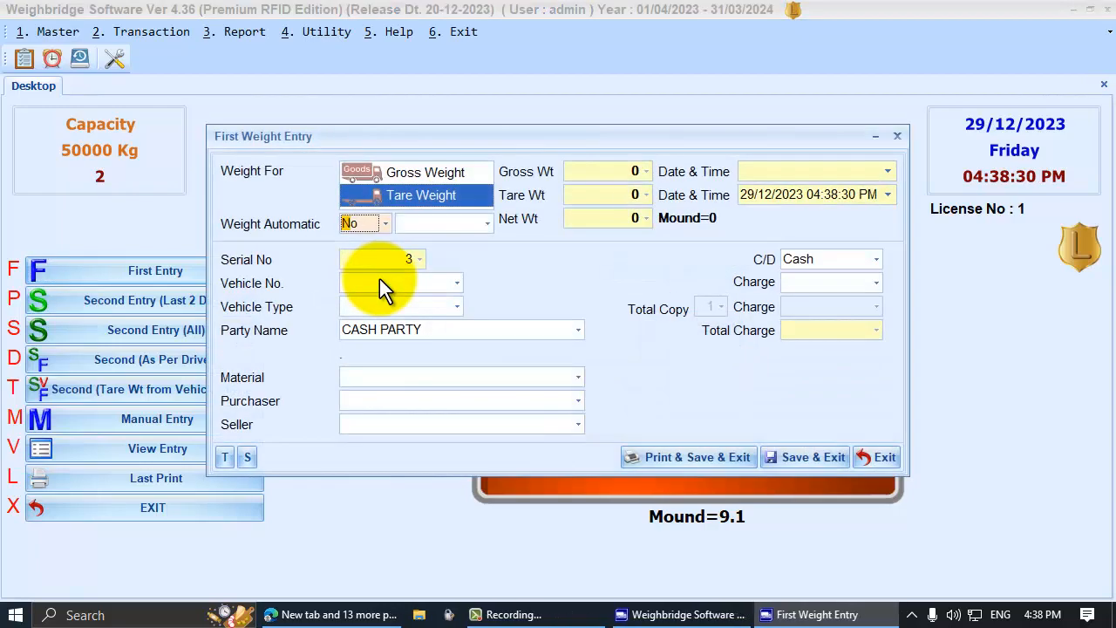
key("Return")
type("65556")
key("BackSpace")
key("BackSpace")
key("BackSpace")
key("BackSpace")
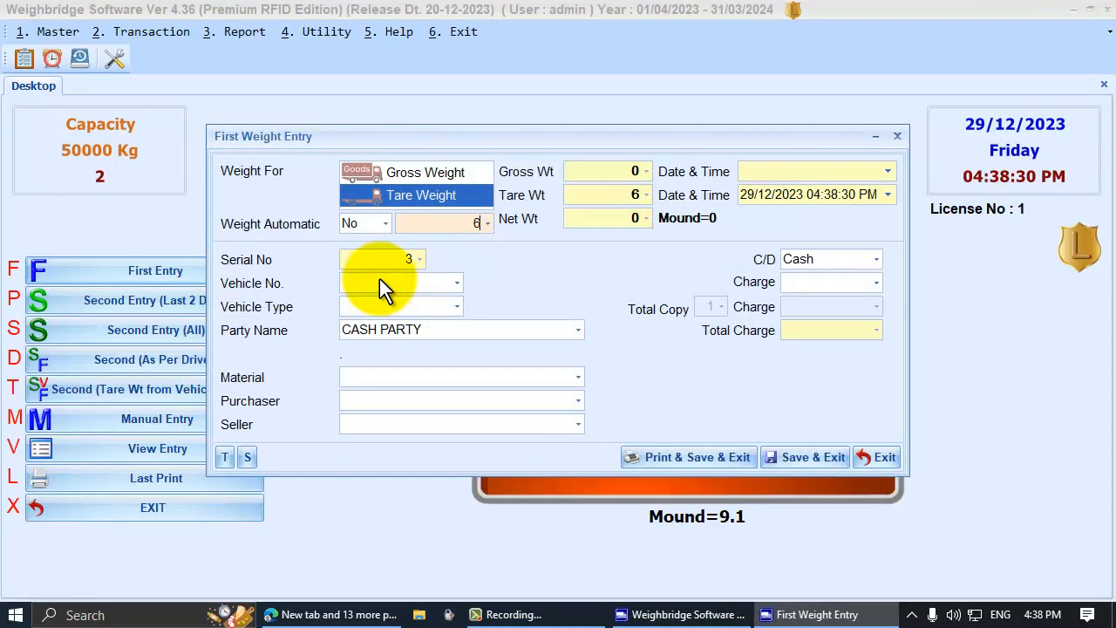
key("BackSpace")
key("shift+Tab")
key("Return")
type("554")
key("Return")
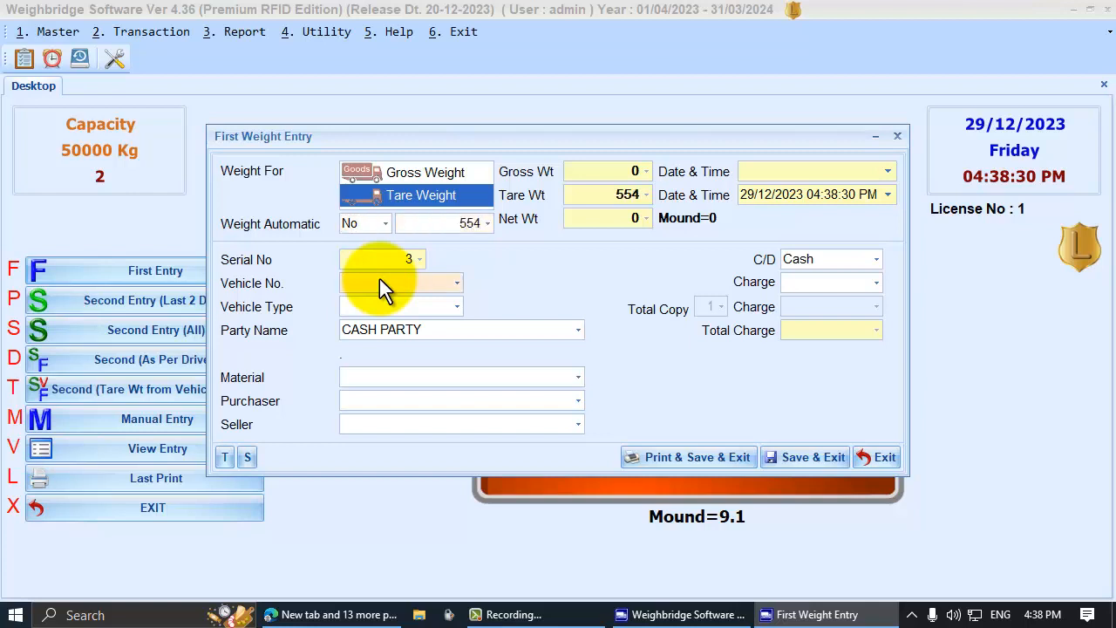
- Complete the entry with vehicle KA4545, CHHOTA HATHI, CASH PARTY, CEMENT and "-" as purchaser and seller, and save it without printing
key("Return")
key("Return")
key("Return")
key("Return")
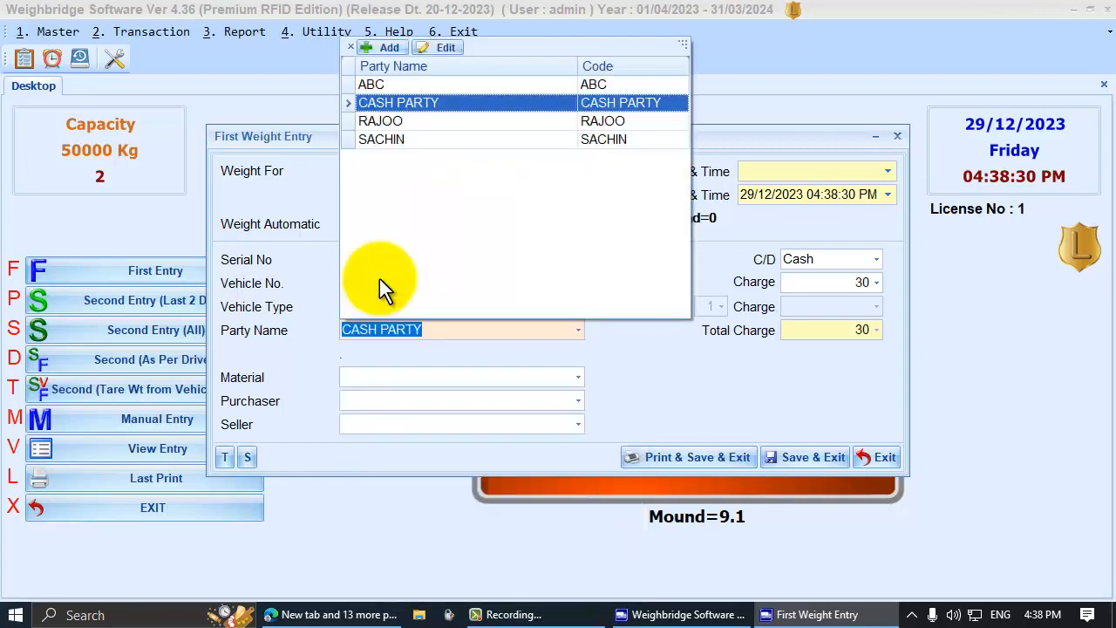
key("Return")
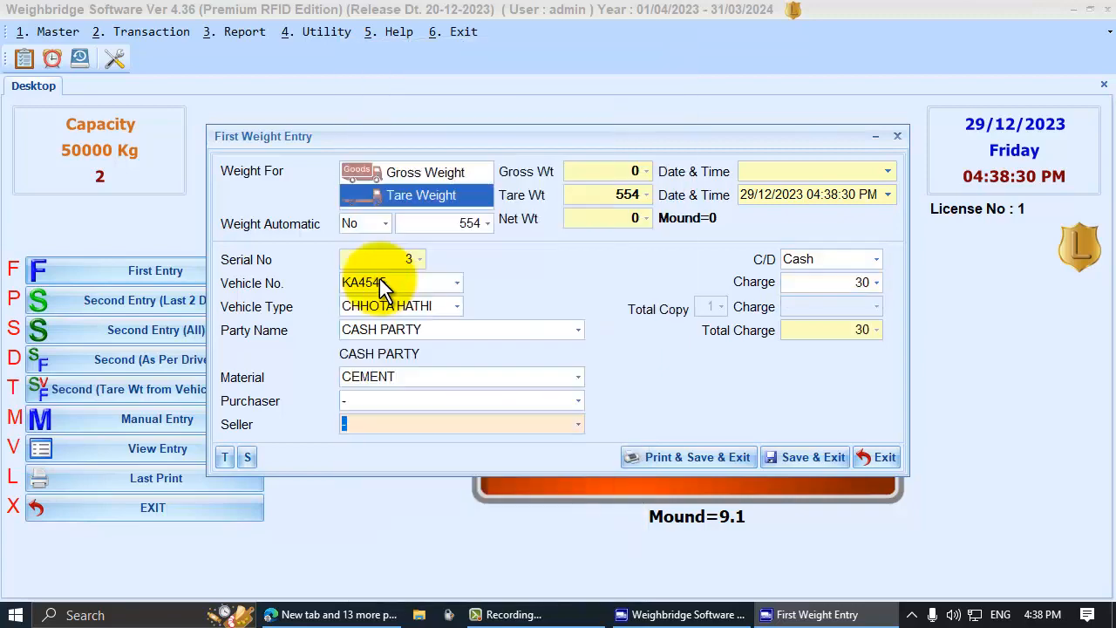
key("Return")
key("Tab")
key("Return")
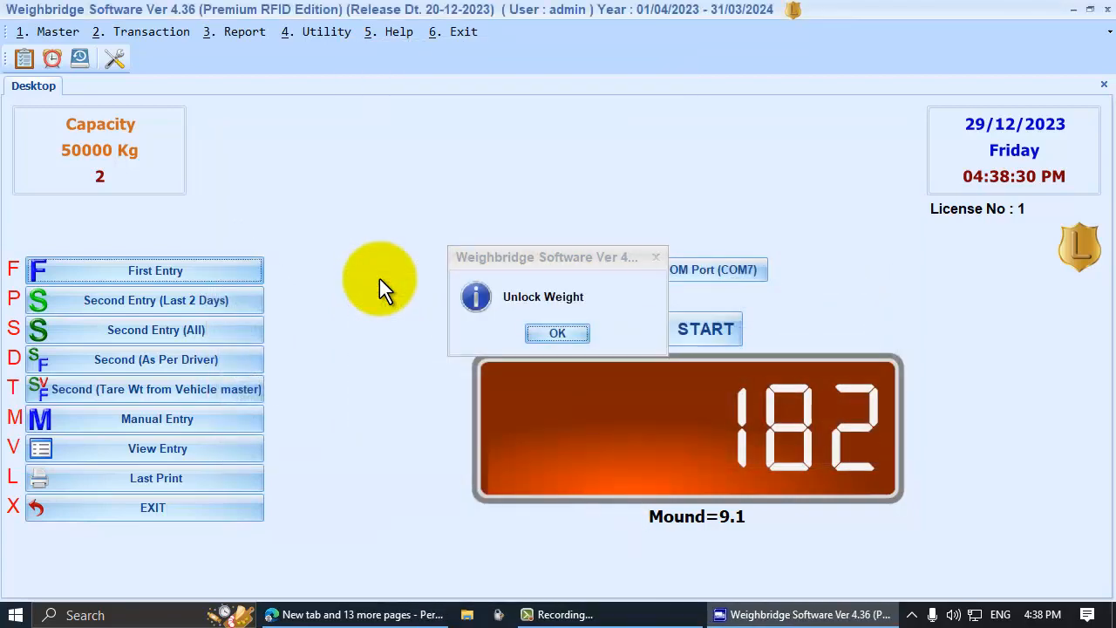
key("Return")
- Open Second Entry (All), filter the pending entries by party name "sa", and clear the filter again
key("Return")
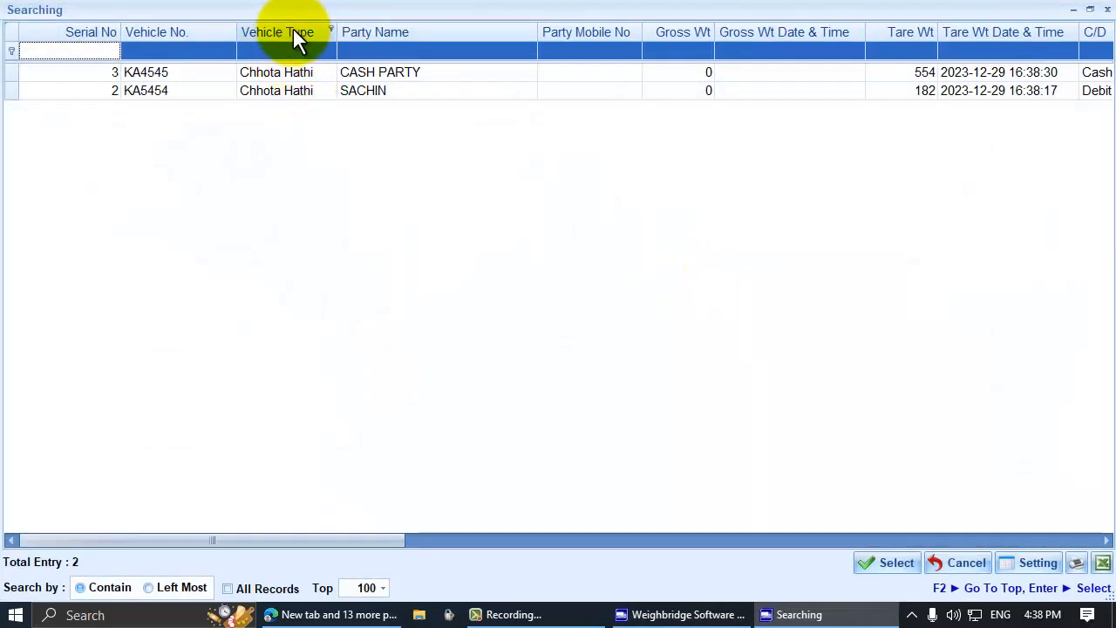
left_click(396, 50)
type("sac")
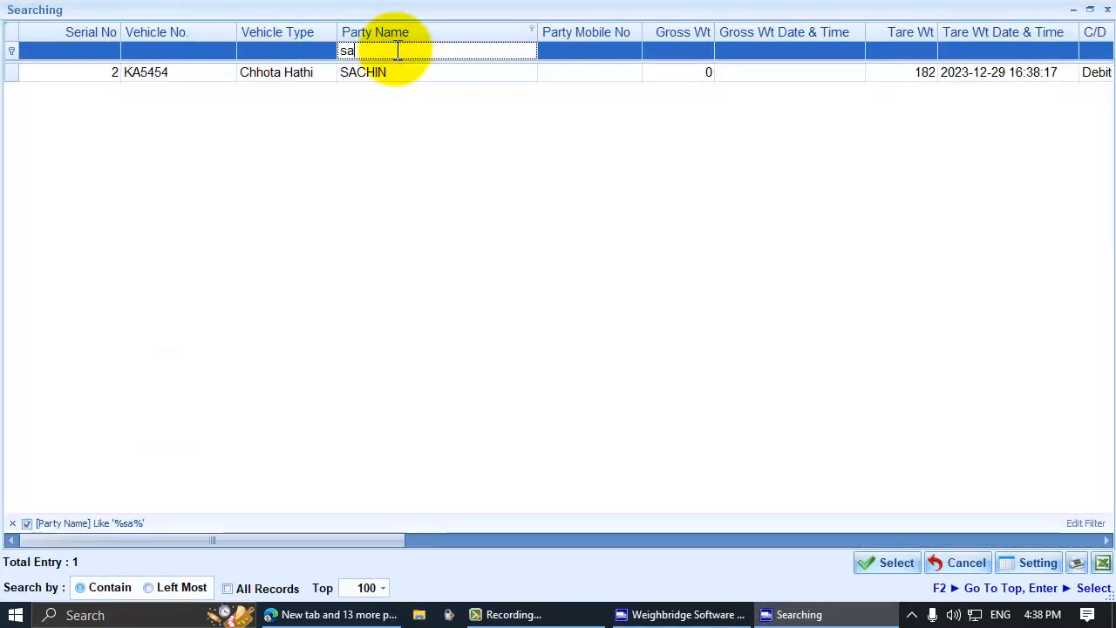
key("BackSpace")
key("BackSpace")
key("BackSpace")
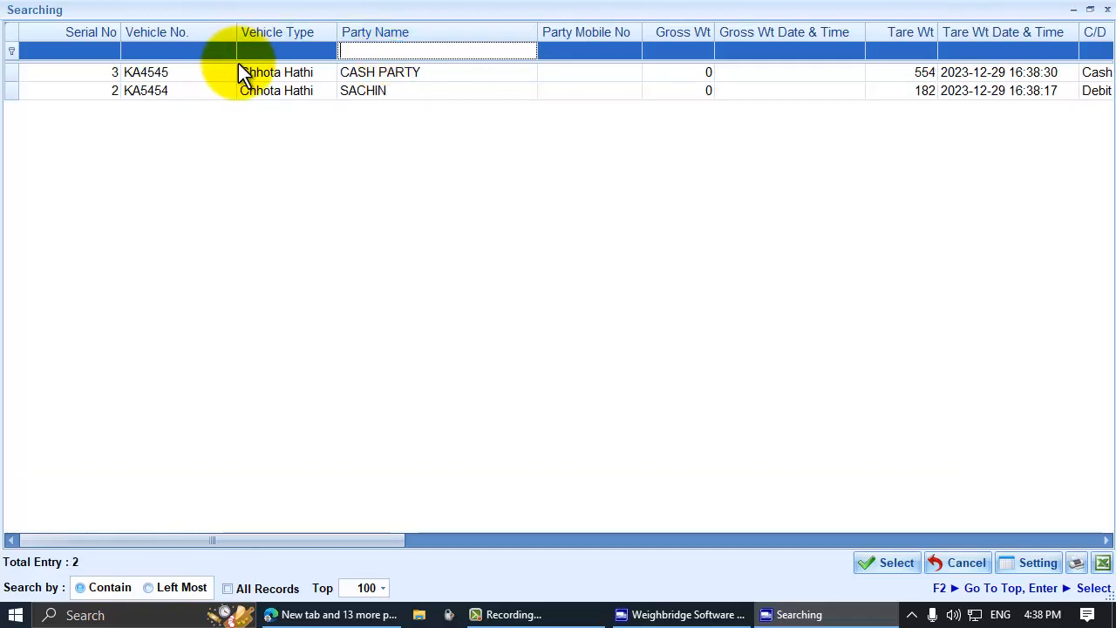
- Filter the pending entries by vehicle type "ha" combined with party name "sa"
left_click(263, 50)
type("ha")
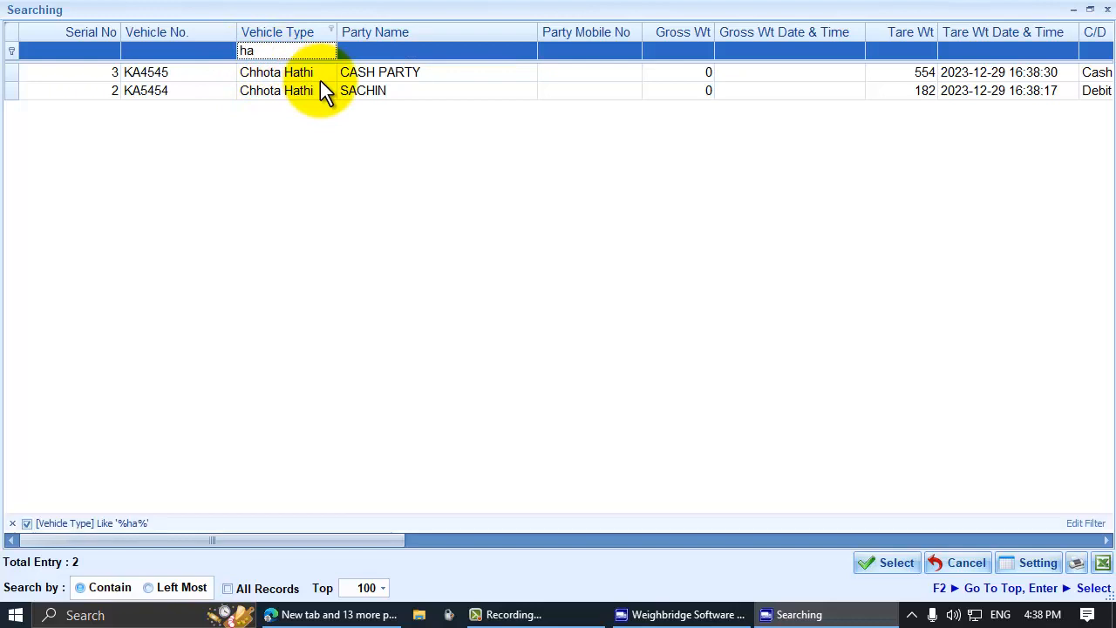
key("Tab")
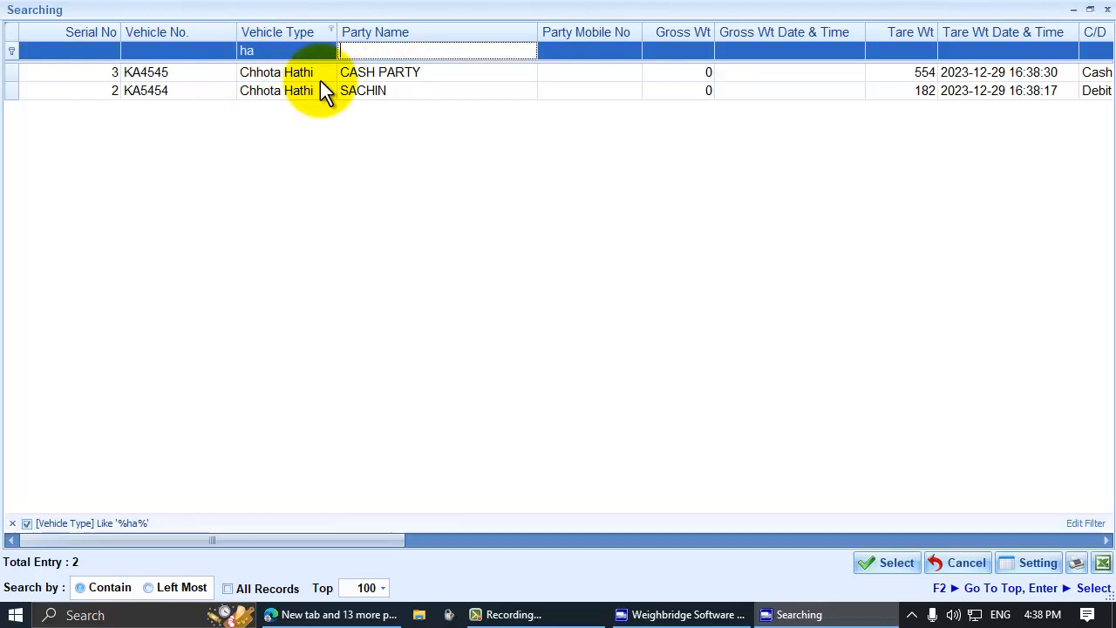
type("sa")
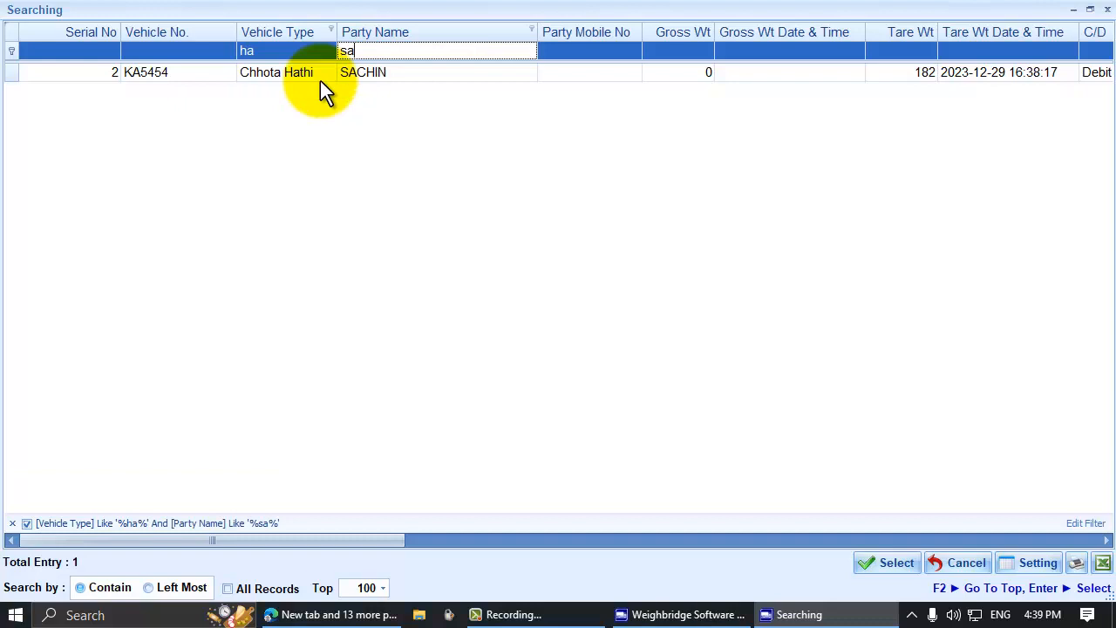
- Open the filtered entry of vehicle KA5454 as a second weight entry and close it without saving
left_click(304, 76)
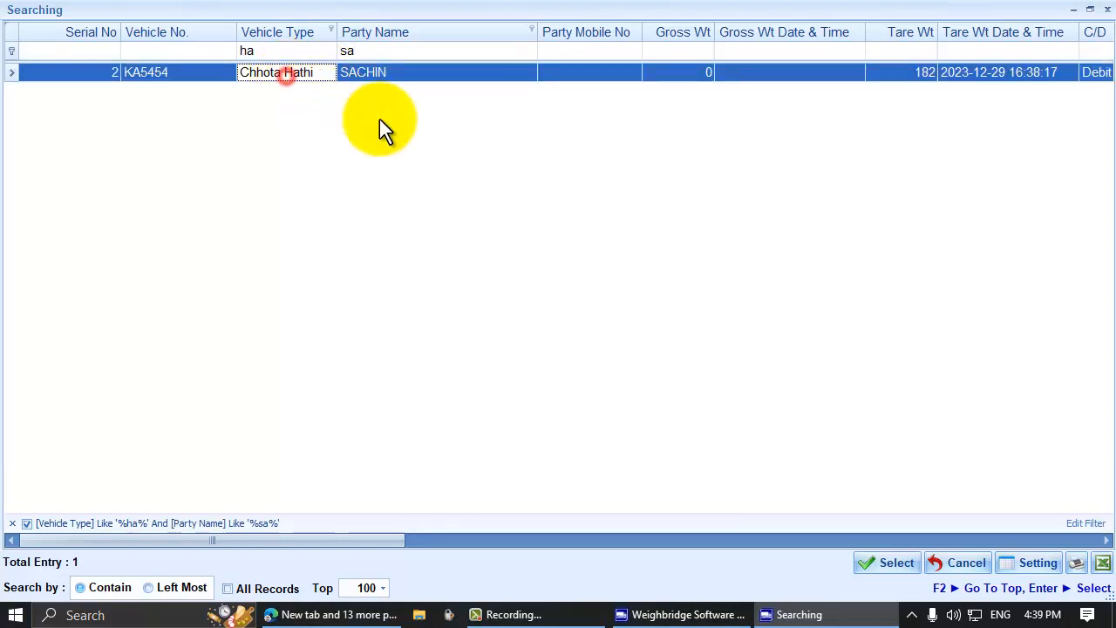
left_click(628, 74)
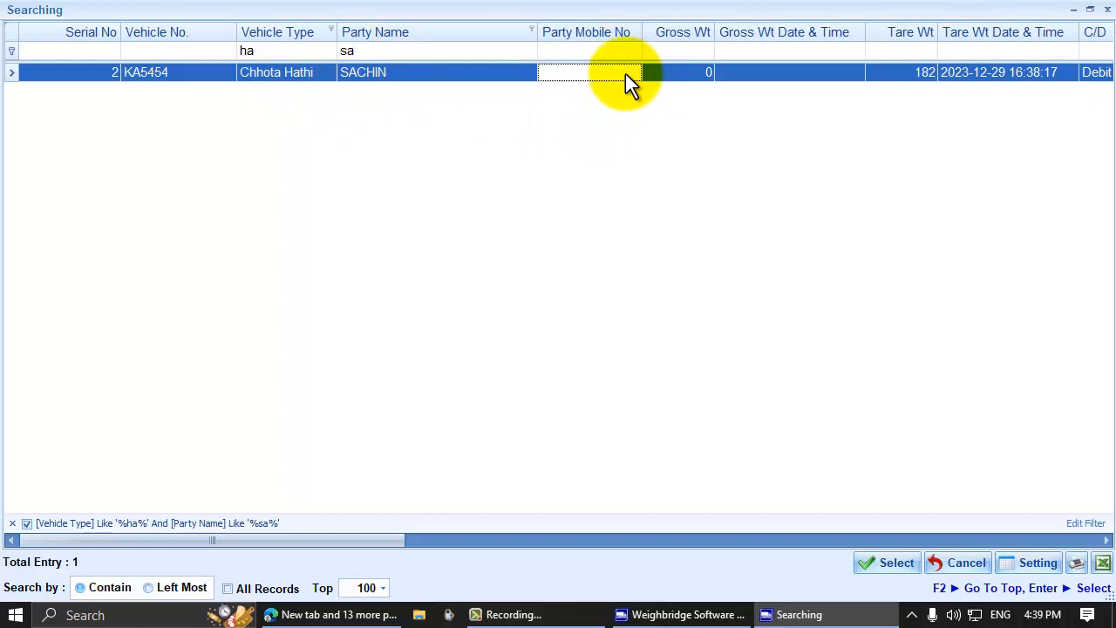
key("Left")
key("Left")
key("Left")
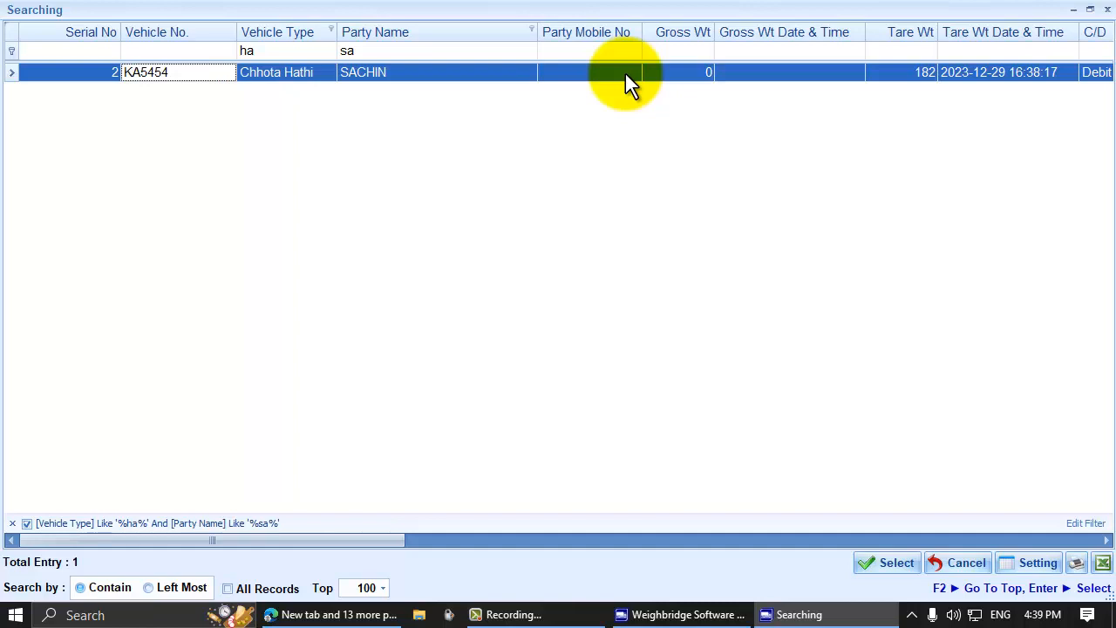
left_click(153, 49)
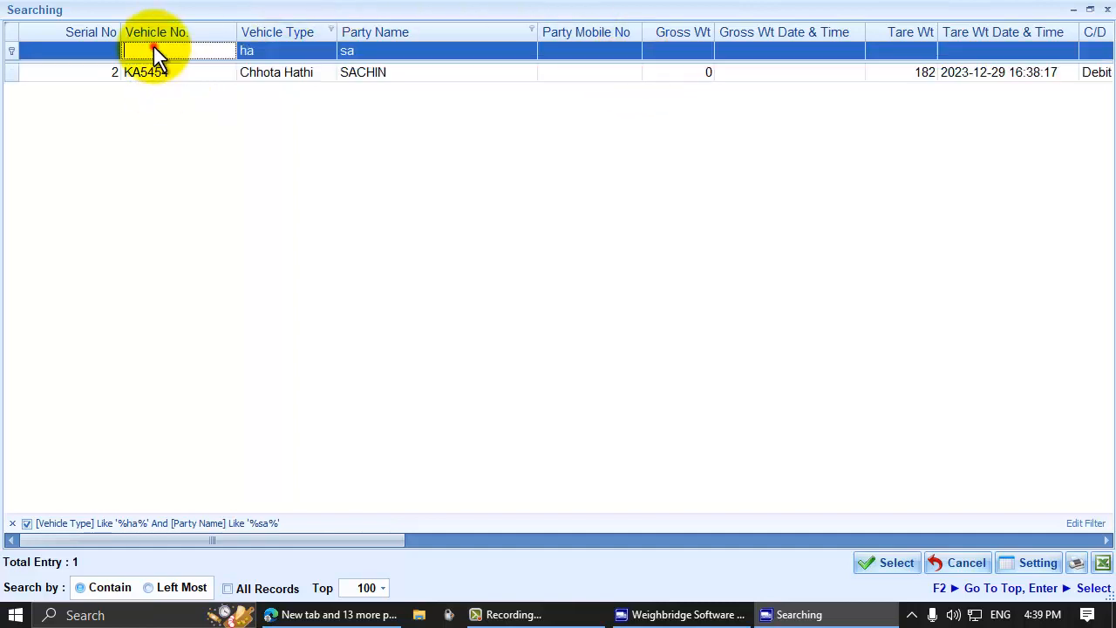
left_click(394, 54)
left_click(382, 74)
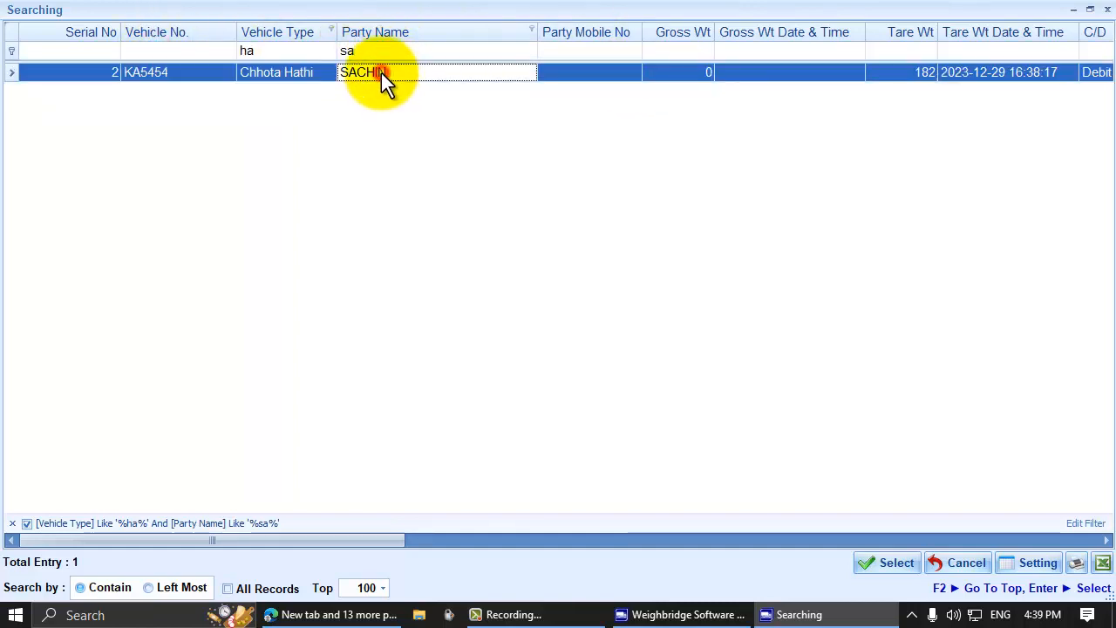
double_click(388, 73)
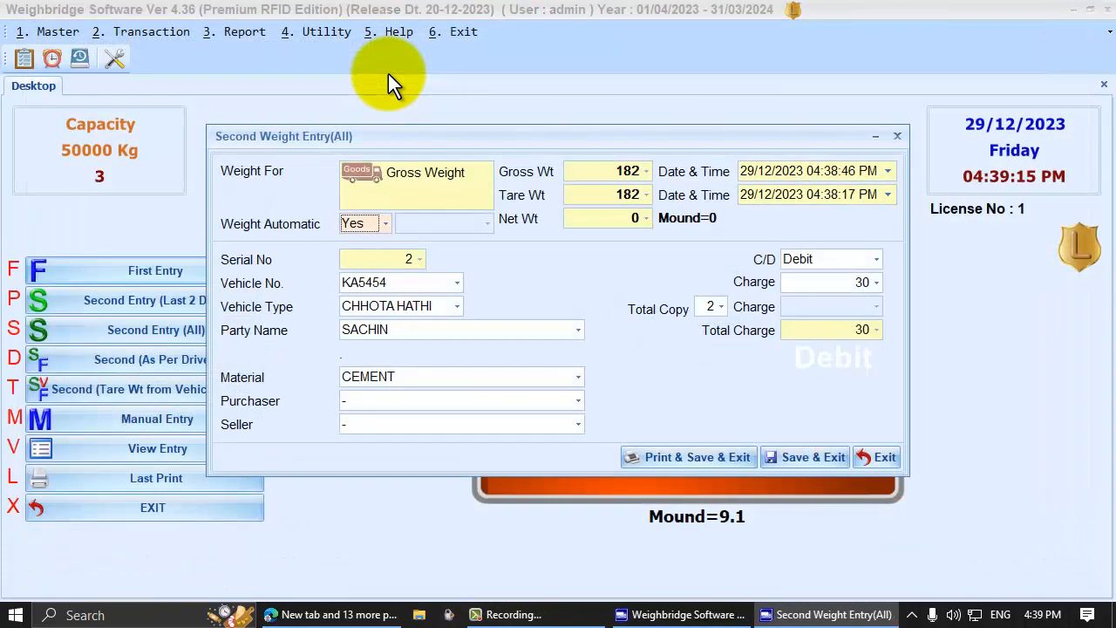
key("Escape")
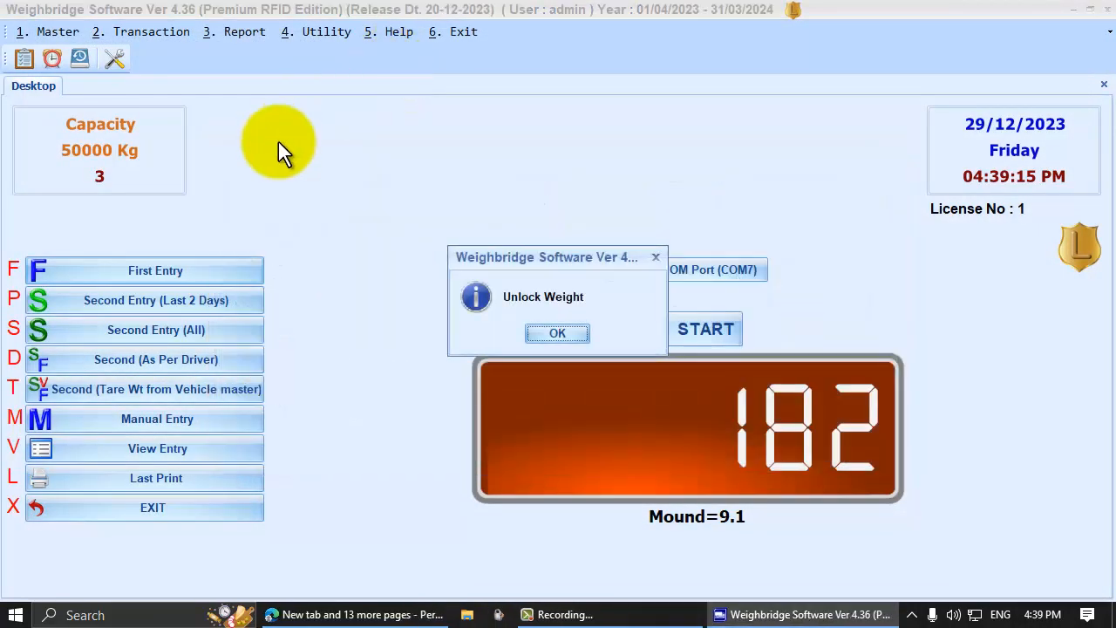
- Dismiss the weight message and open the Second Entry (All) list of pending vehicles
key("Escape")
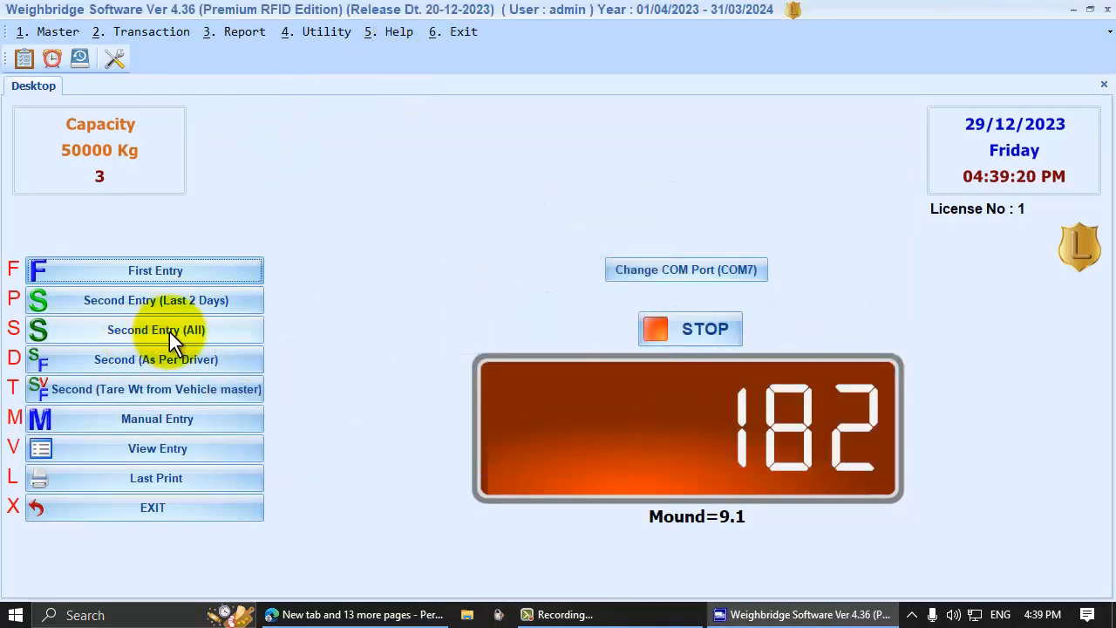
left_click(169, 331)
left_click(325, 87)
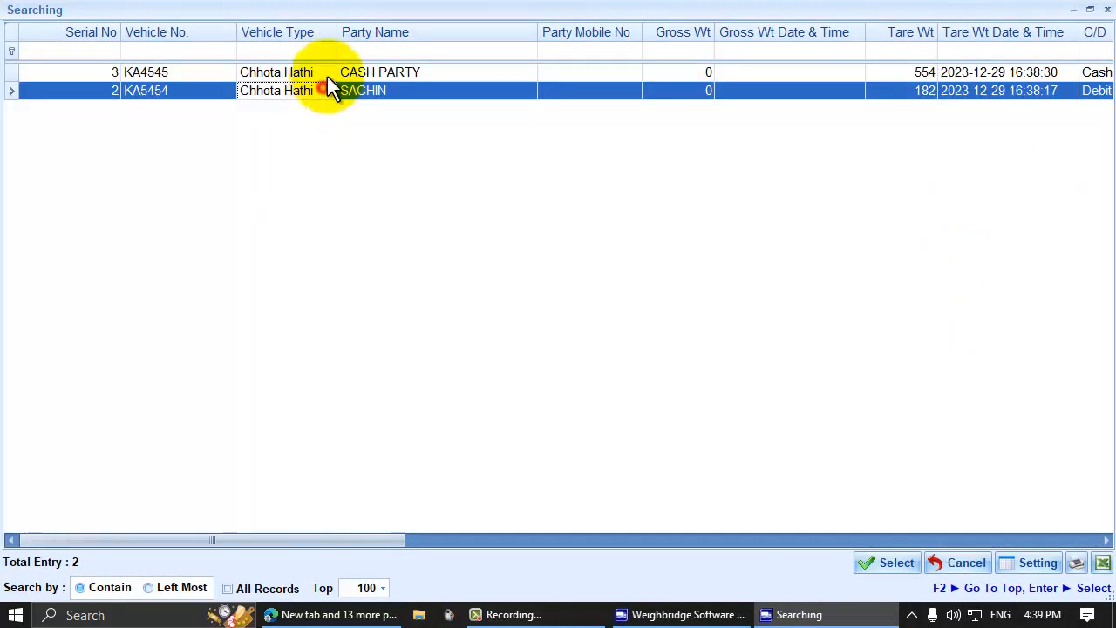
- Place the Party Name column before Vehicle Type and remove the Cash Pending Amount column from the pending entries list
left_click_drag(408, 32, 478, 34)
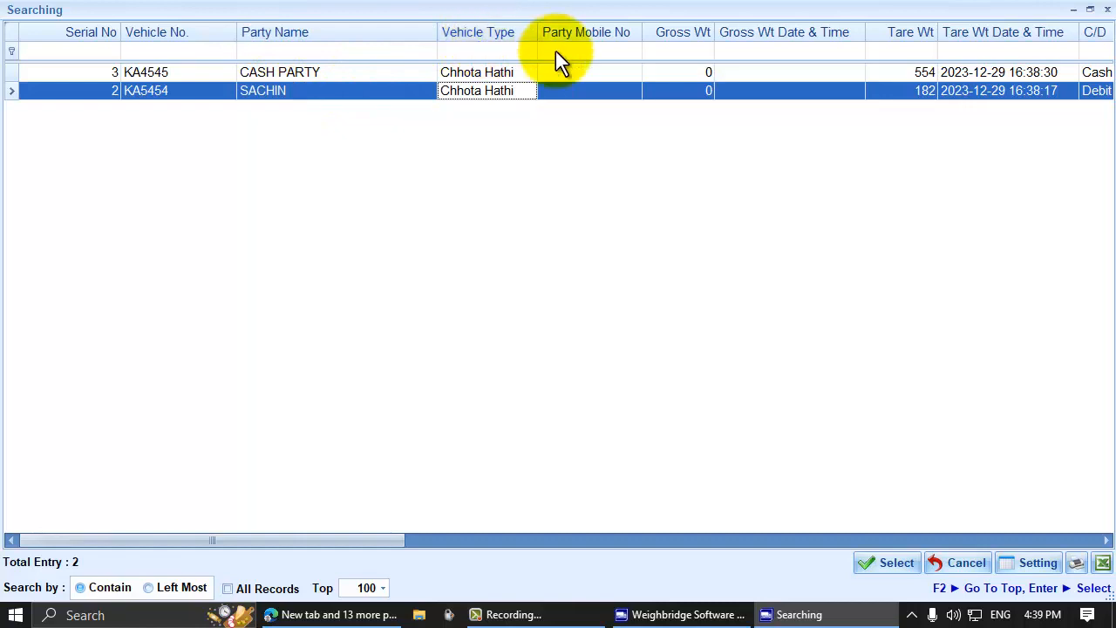
left_click(634, 92)
key("End")
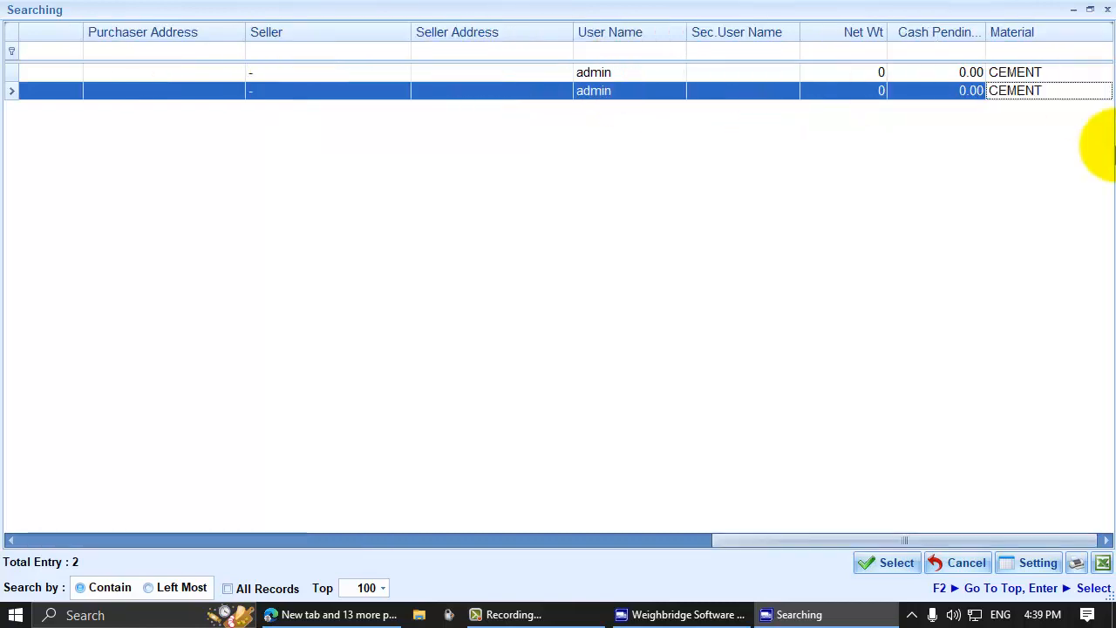
left_click(931, 77)
left_click_drag(939, 34, 932, 10)
left_click(860, 73)
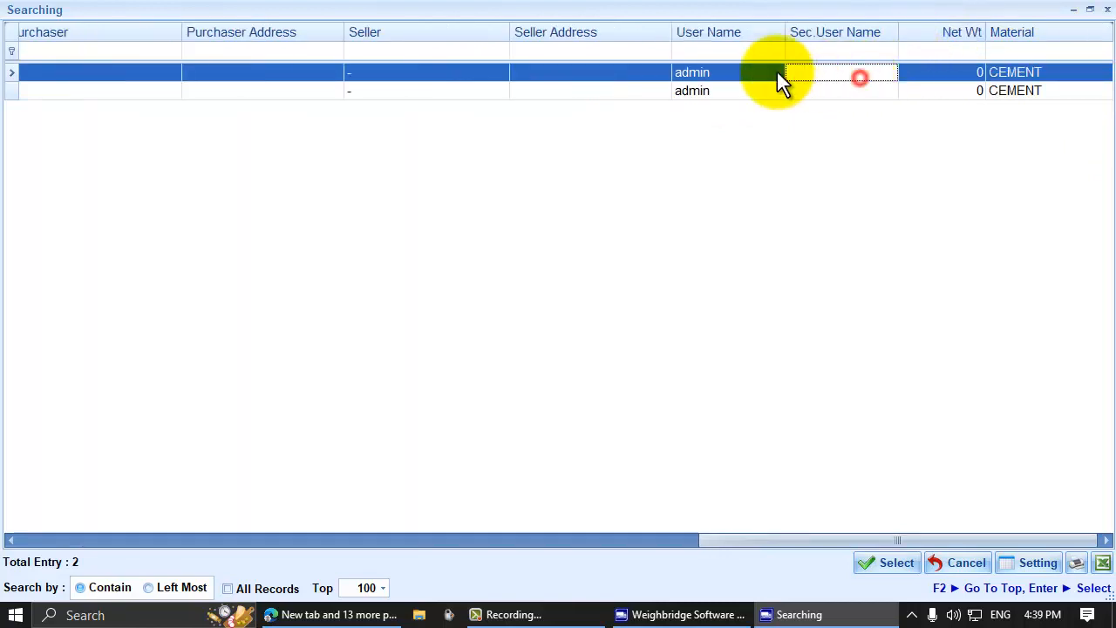
- Go back to the first columns of the entries list and widen the Party Mobile No column
left_click(670, 87)
left_click(556, 68)
key("Home")
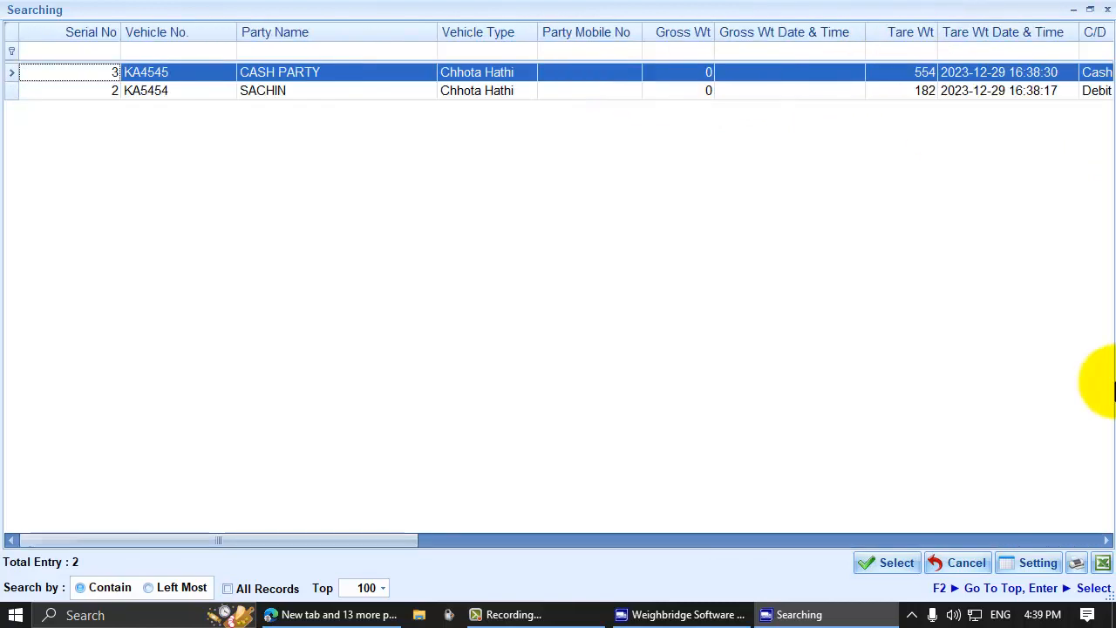
key("Right")
key("Right")
key("Right")
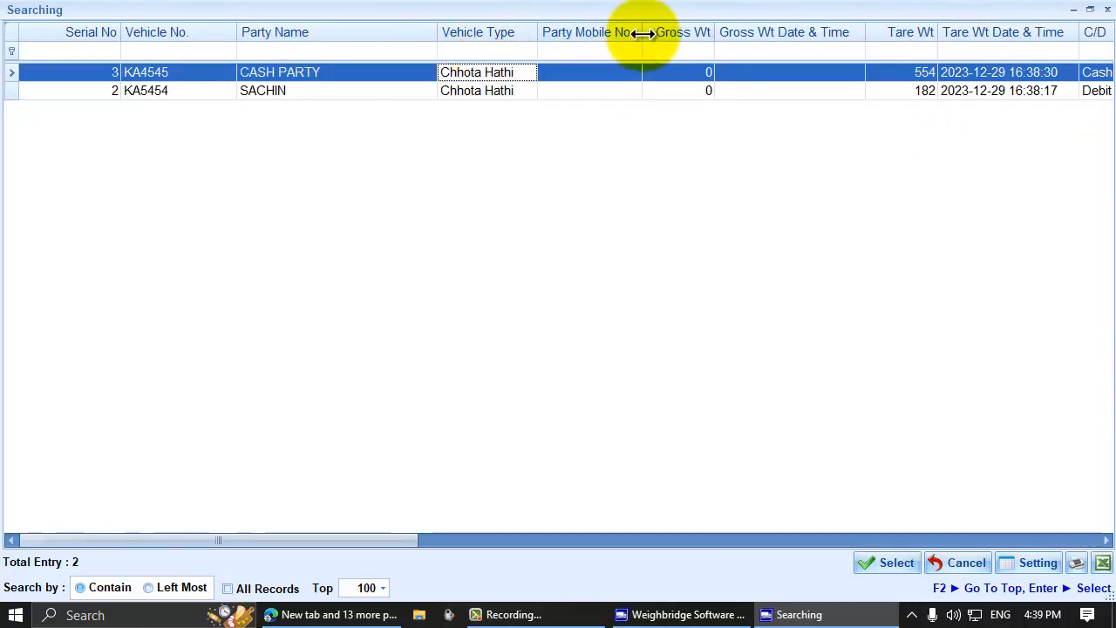
left_click_drag(643, 32, 657, 32)
left_click(623, 71)
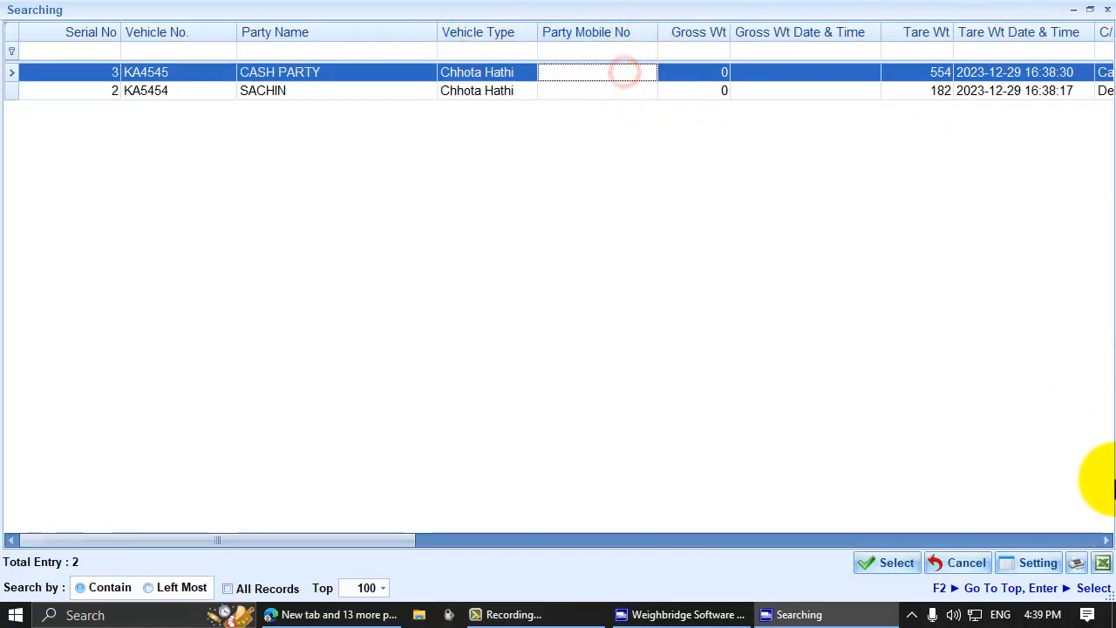
- Reset the list's column settings to the original layout and save them
left_click(1028, 566)
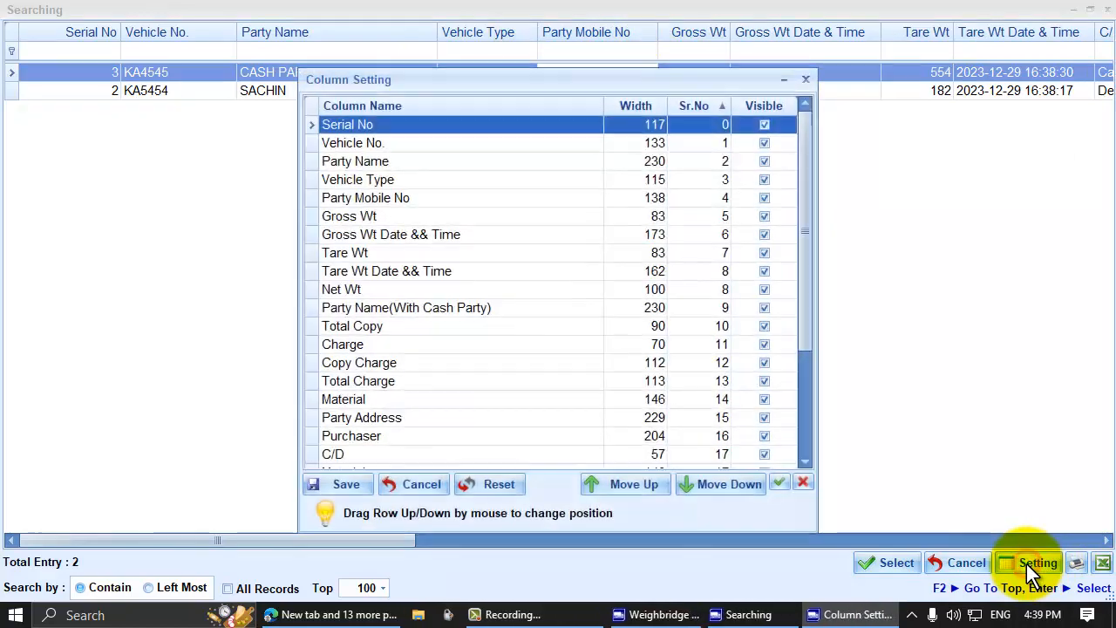
scroll(733, 410, "down", 2)
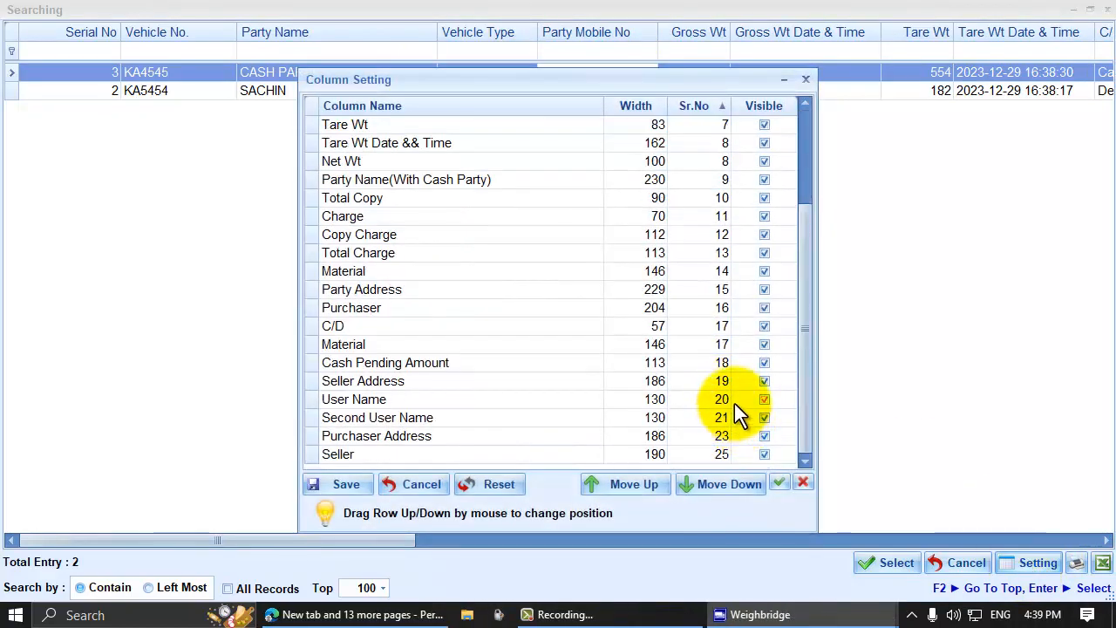
scroll(758, 384, "up", 3)
scroll(758, 386, "down", 2)
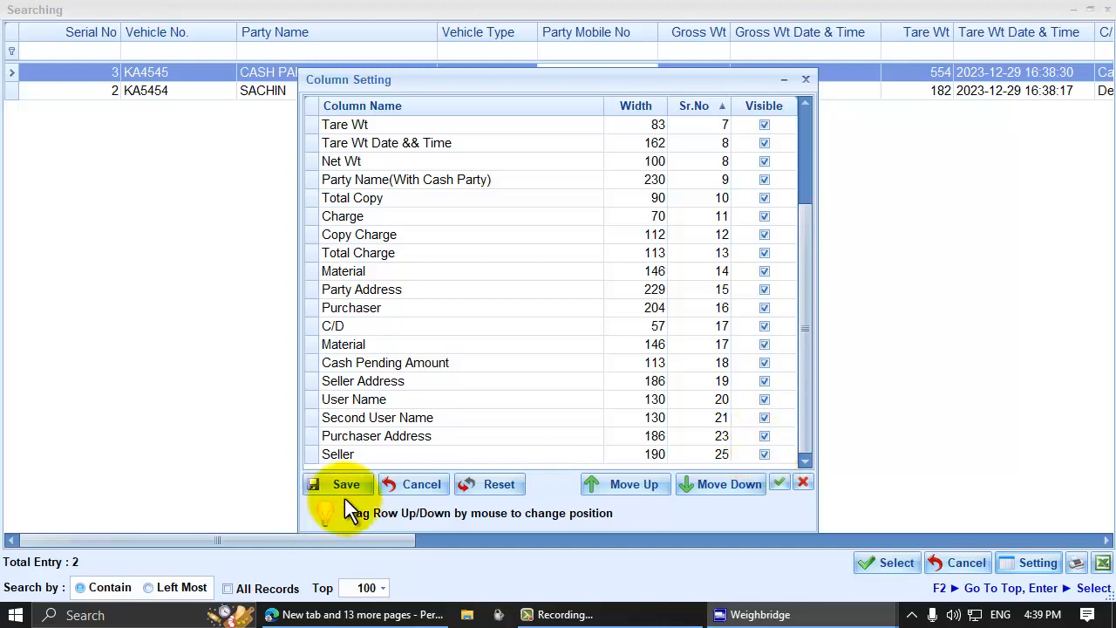
left_click(485, 485)
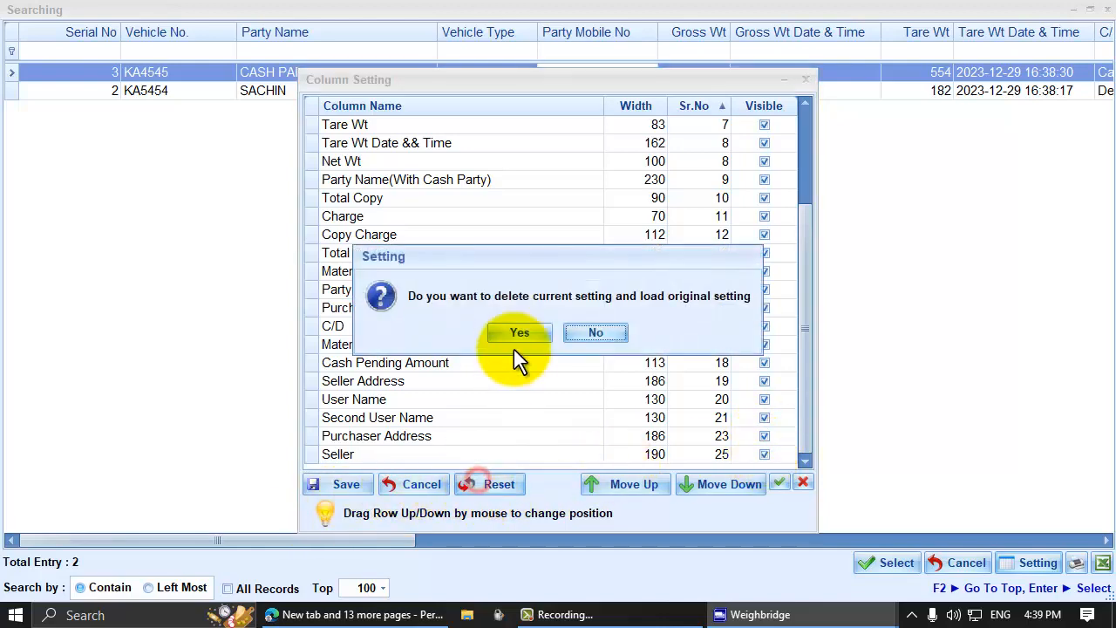
left_click(515, 335)
scroll(689, 392, "down", 2)
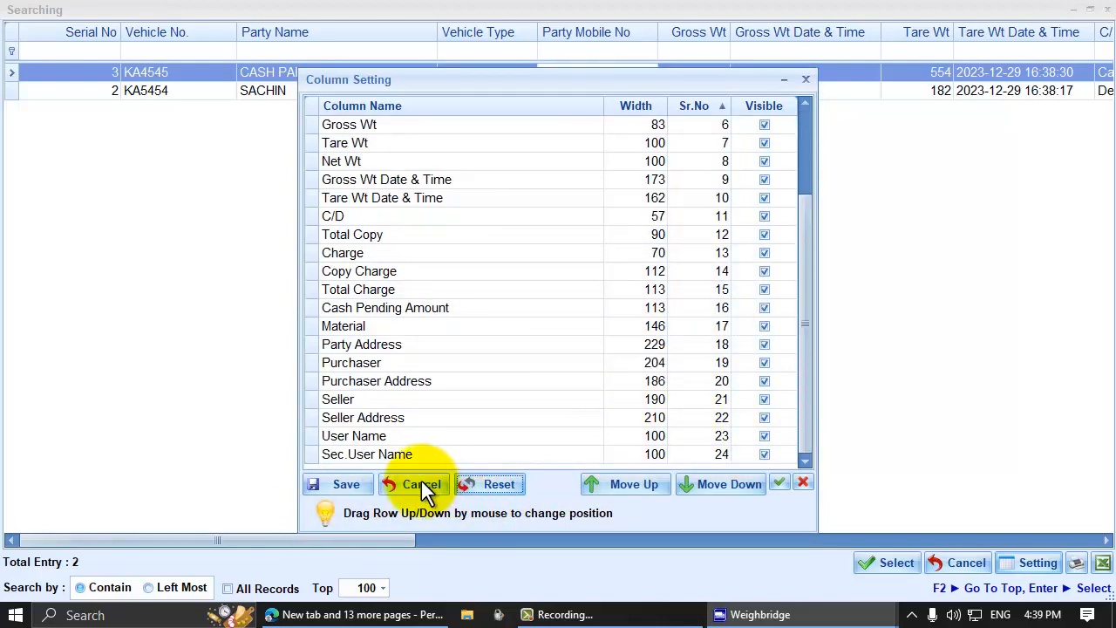
left_click(347, 484)
- Remove the Seller Address, Purchaser Address and Seller columns from the pending entries list
left_click(822, 75)
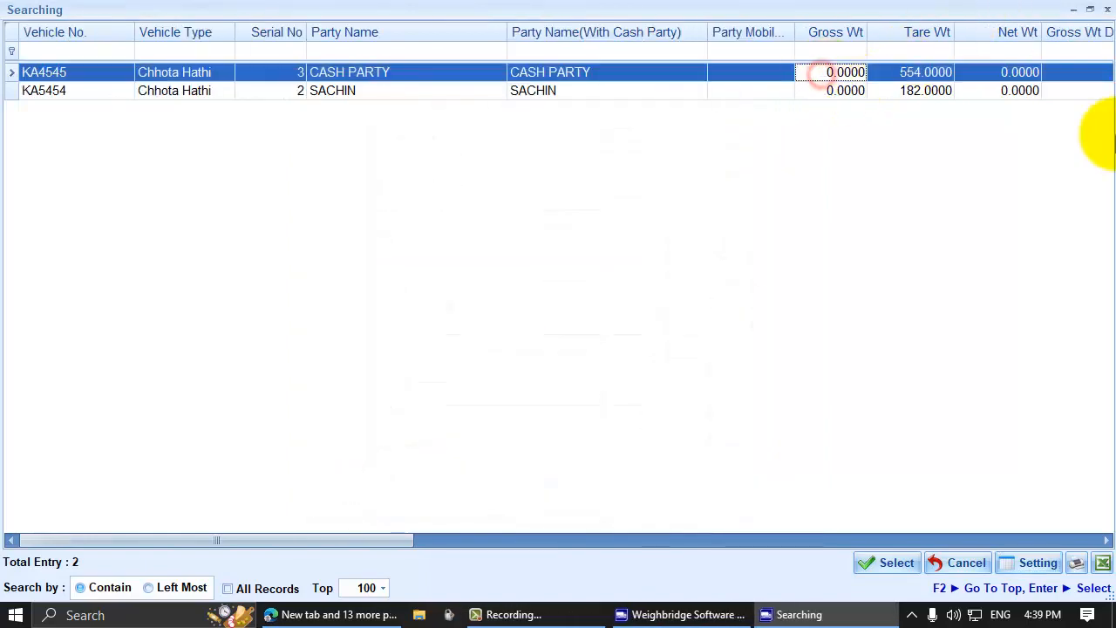
key("End")
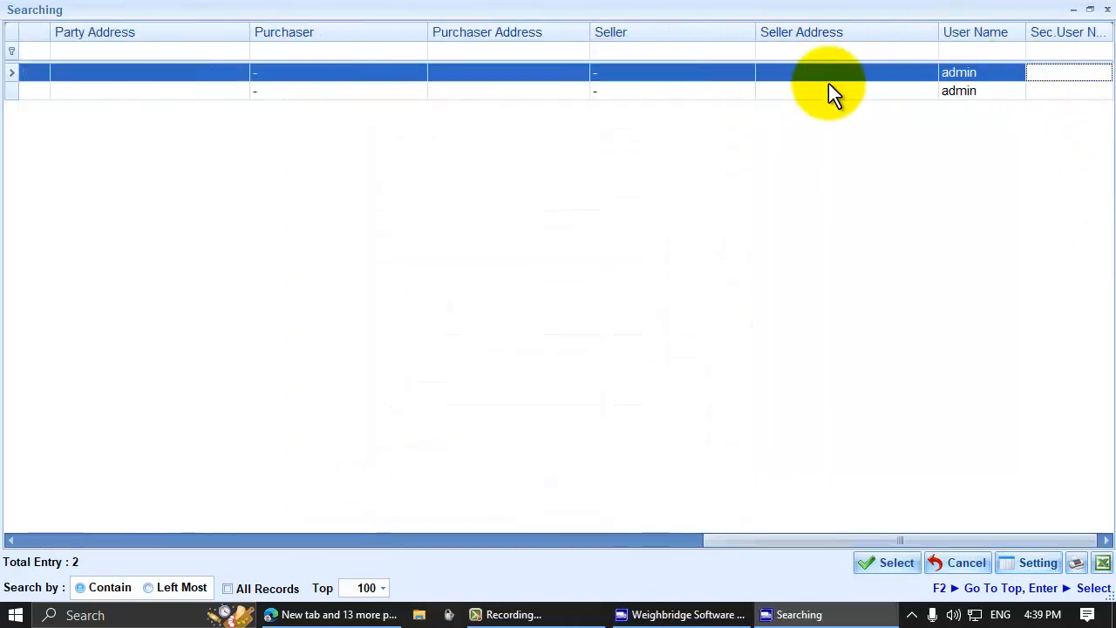
left_click_drag(796, 31, 677, 58)
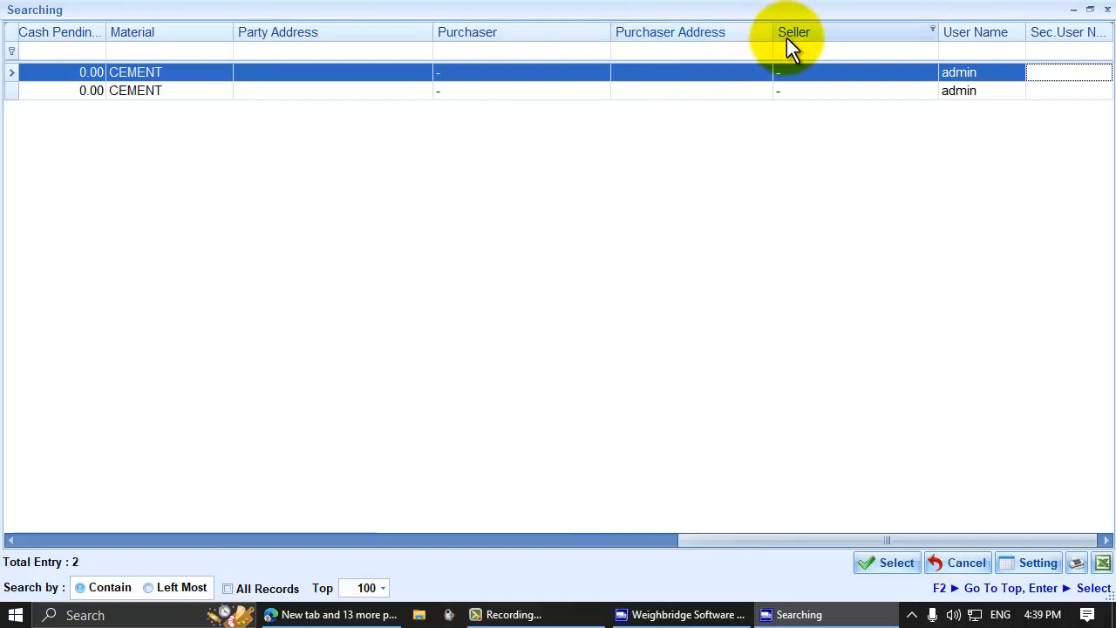
left_click_drag(787, 35, 722, 68)
left_click_drag(827, 42, 962, 212)
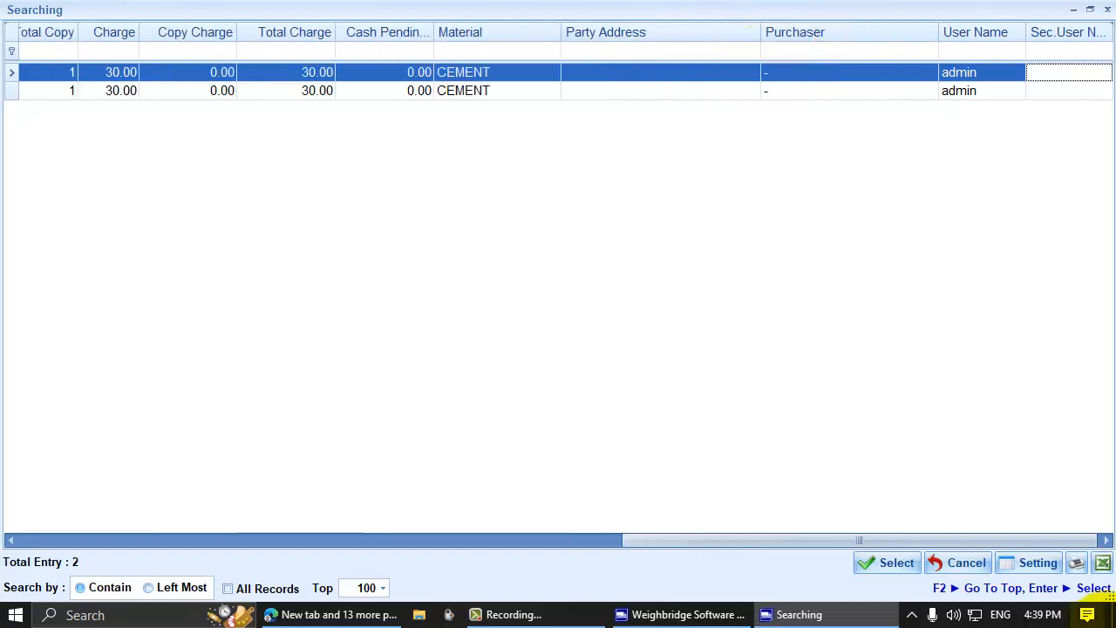
- Make the Seller column visible again in the column settings and save the change
left_click(1034, 564)
scroll(600, 408, "down", 2)
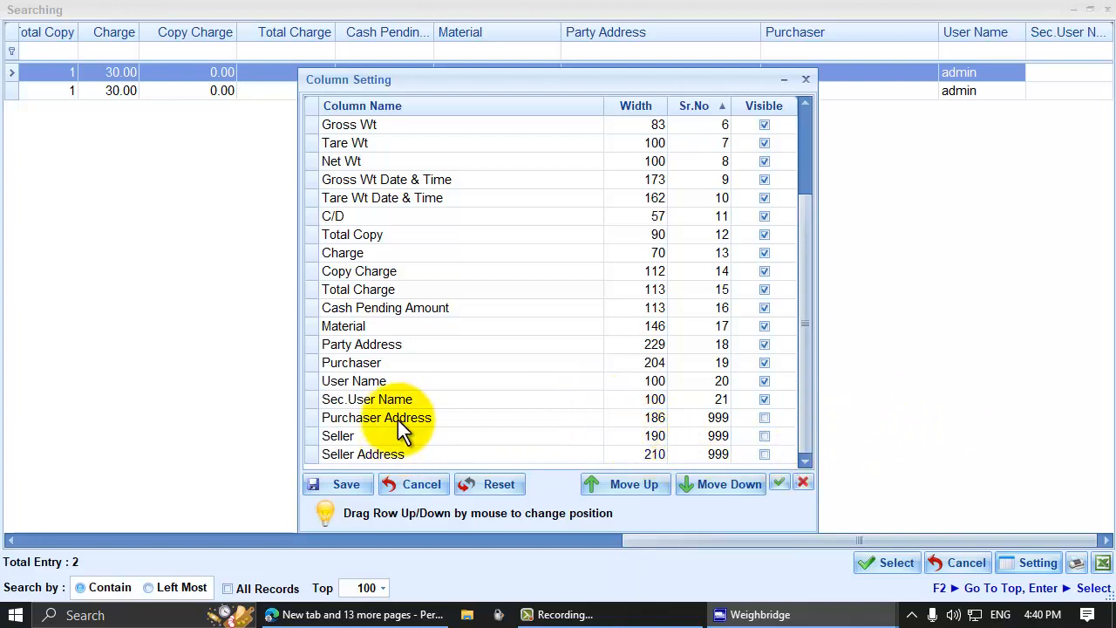
left_click(381, 435)
left_click(764, 436)
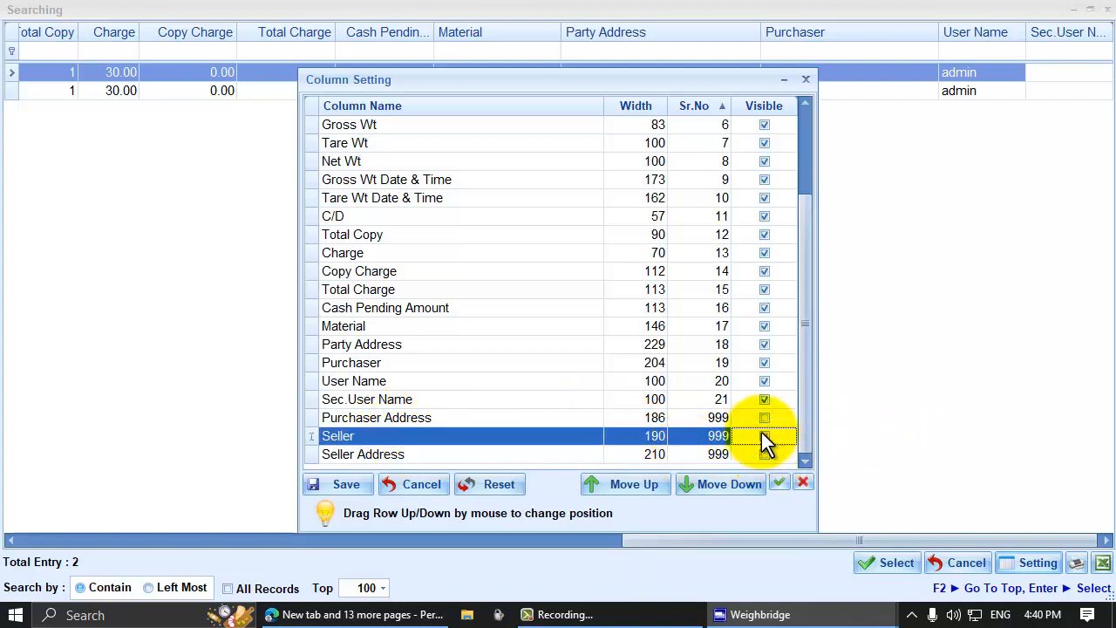
left_click(335, 481)
- Move the Seller column directly before the Purchaser column
left_click(945, 67)
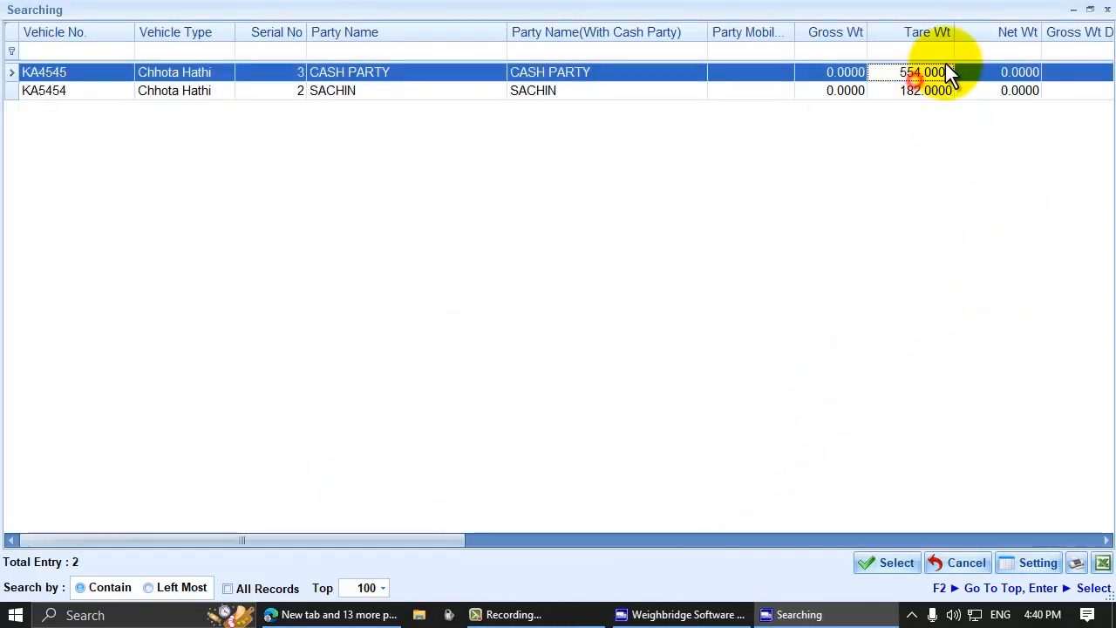
key("End")
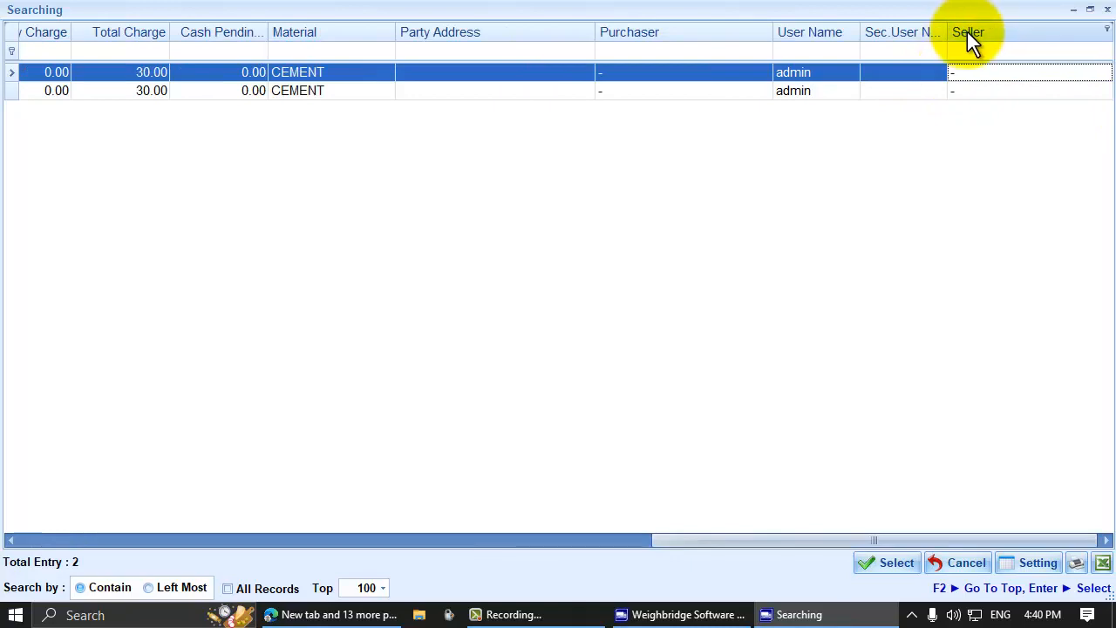
left_click_drag(967, 32, 632, 53)
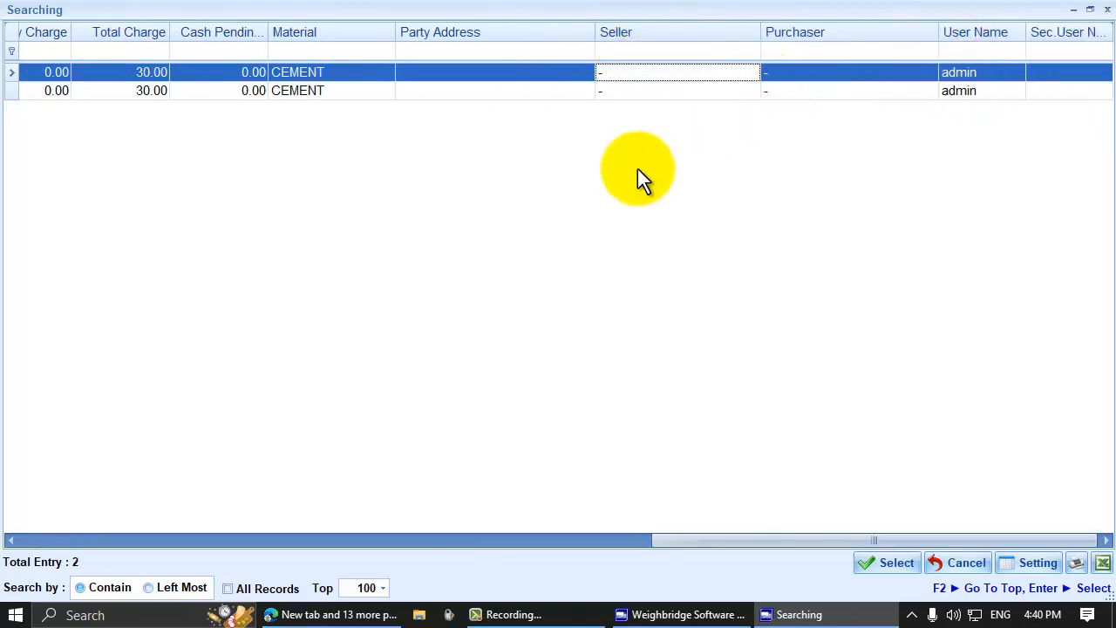
- Open the second weight entry for vehicle KA4545 and leave it without saving
left_click(54, 87)
key("Up")
key("Return")
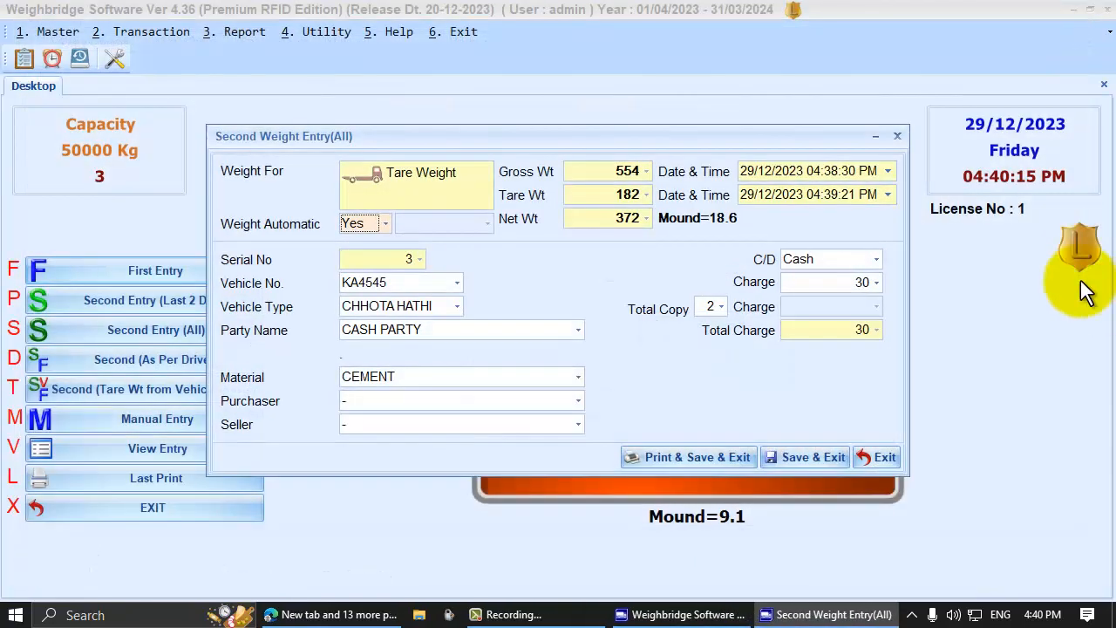
key("Escape")
key("Escape")
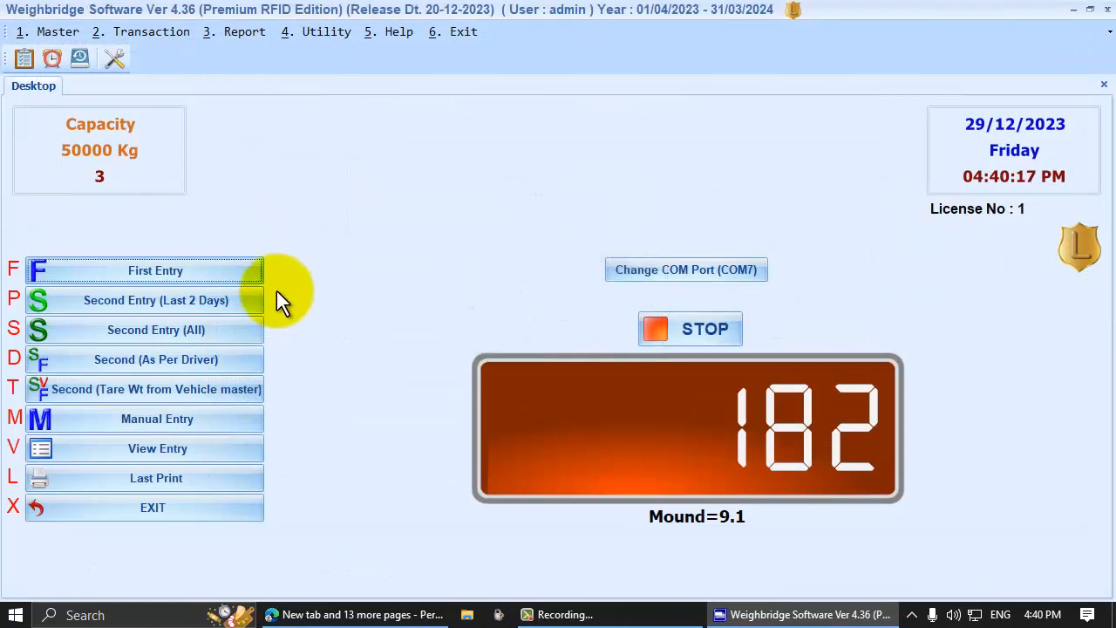
- Start a Second (As Per Driver) entry with a tare weight of 120, keeping the proposed date and time
left_click(175, 363)
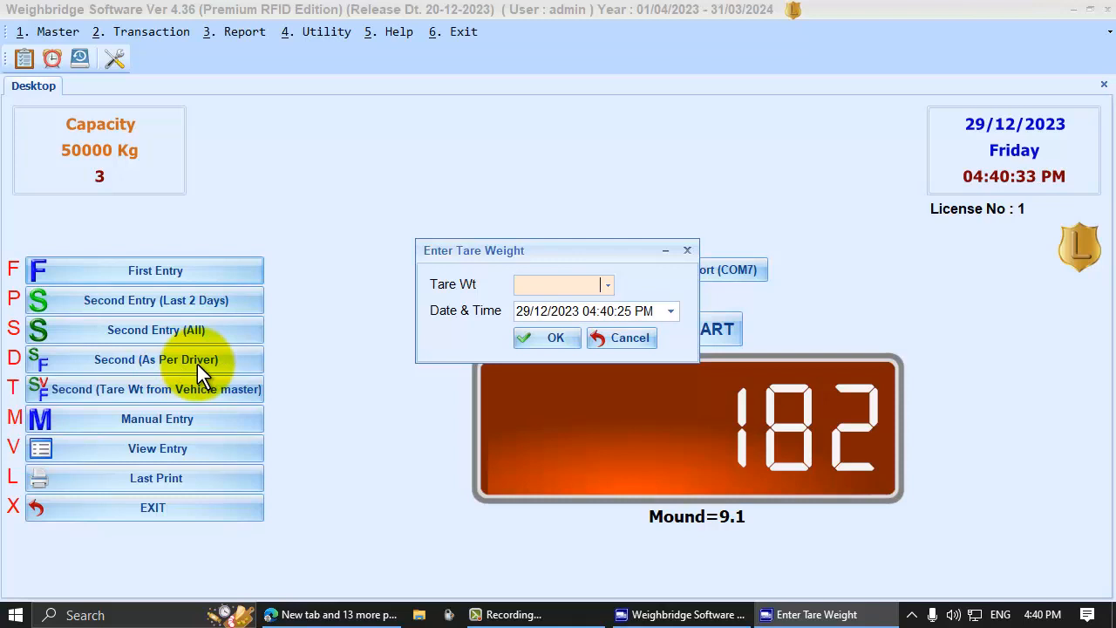
key("Escape")
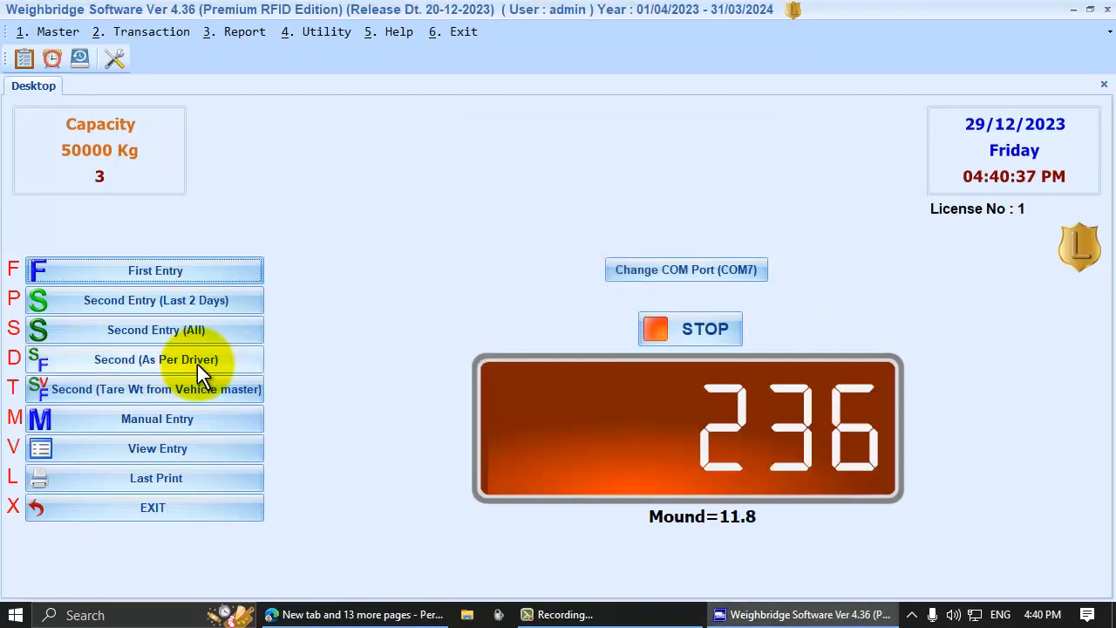
key("Down")
key("Down")
key("Down")
key("Down")
key("Up")
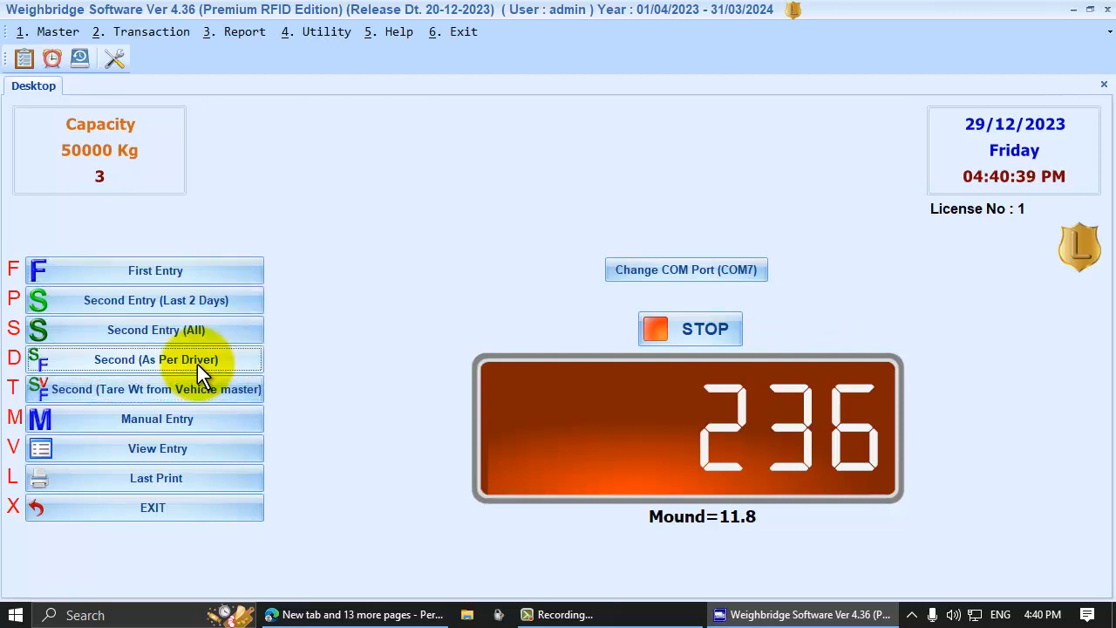
key("Return")
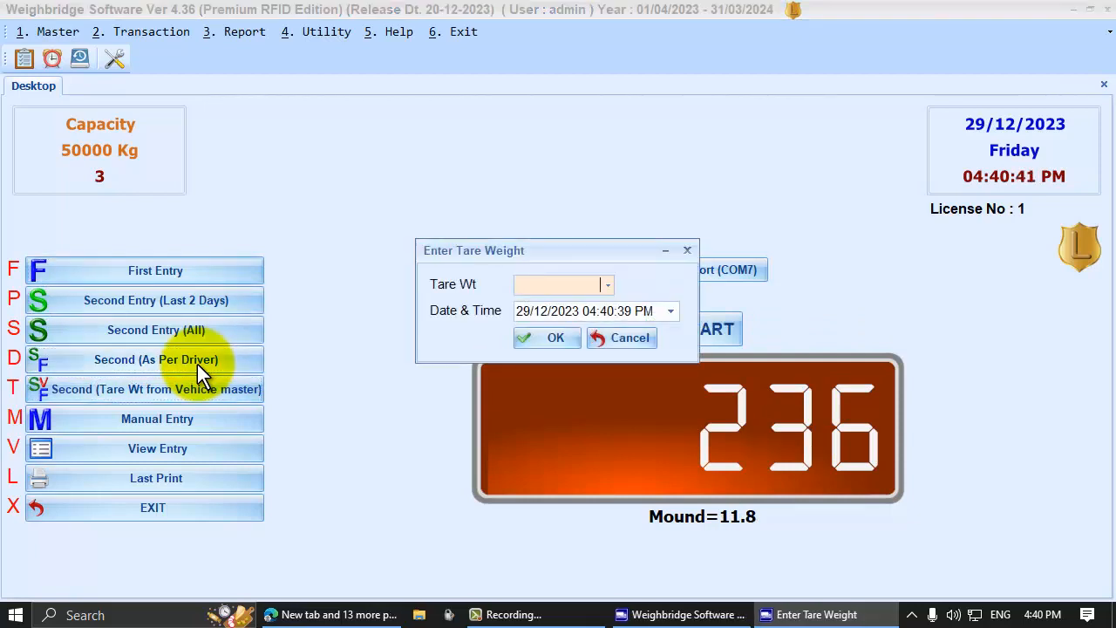
type("120")
key("Tab")
key("Tab")
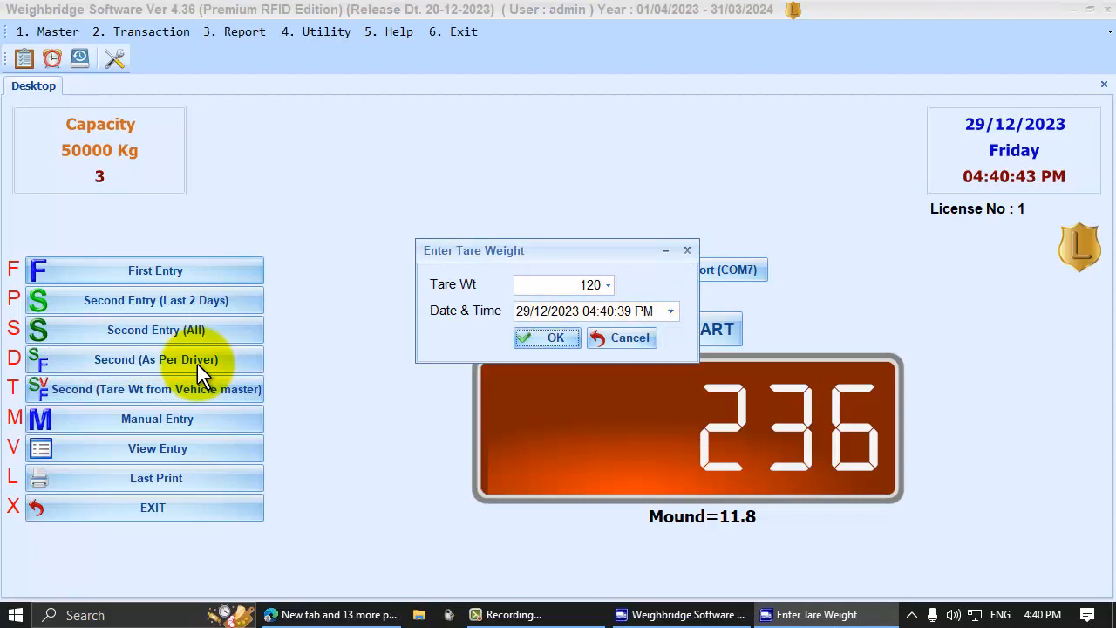
key("Return")
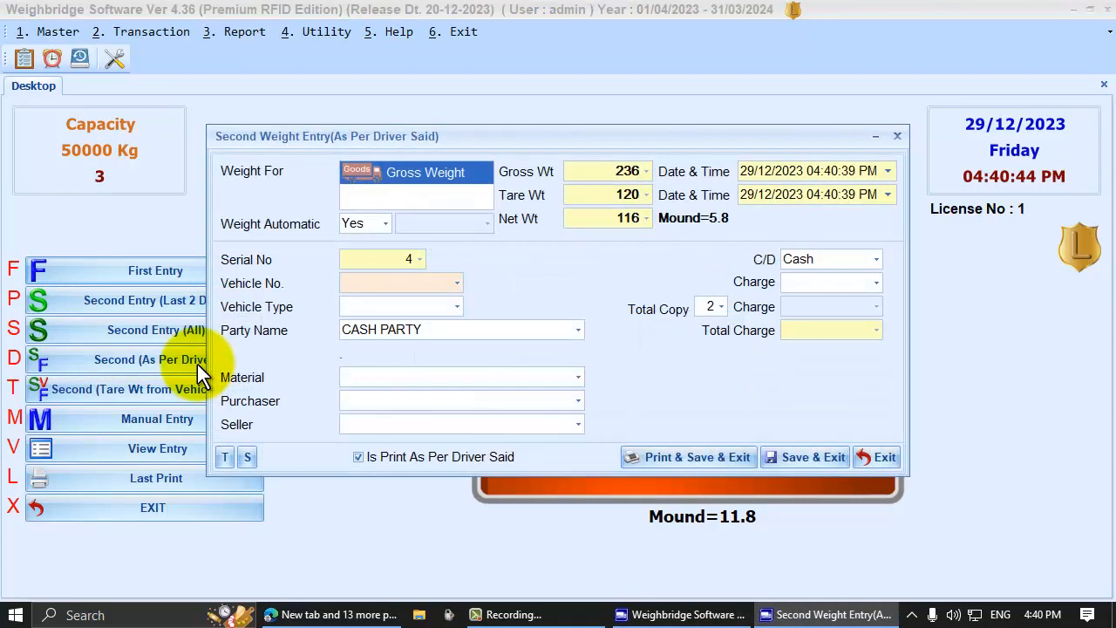
- Enter vehicle number KA454 with vehicle type Chhota Hathi, keeping CASH PARTY as the party and the proposed charge
left_click(601, 193)
left_click(597, 171)
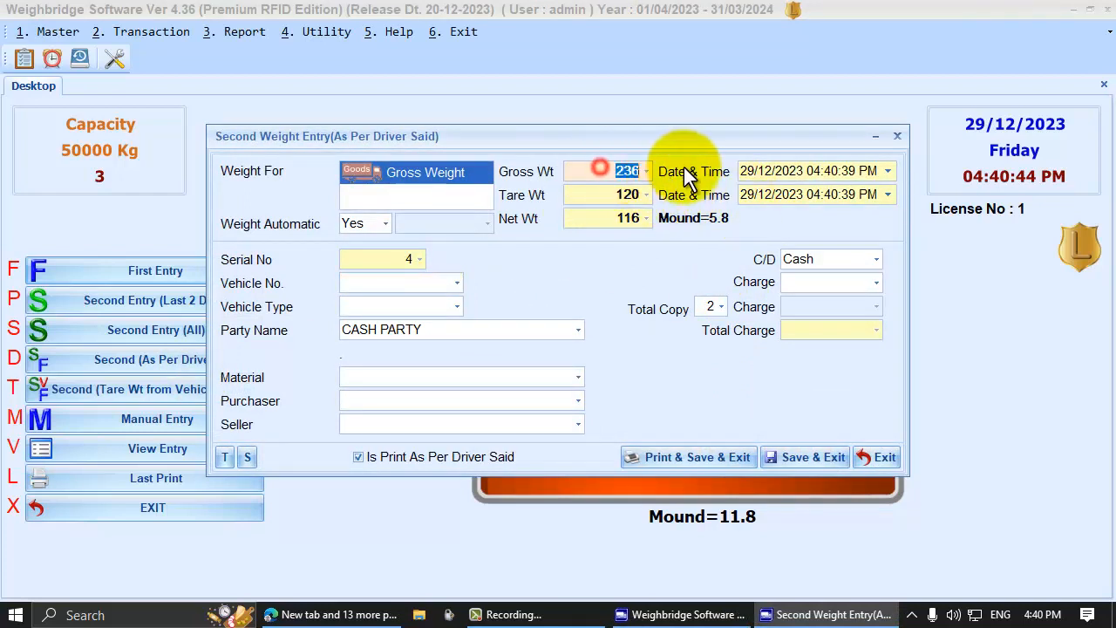
left_click(361, 282)
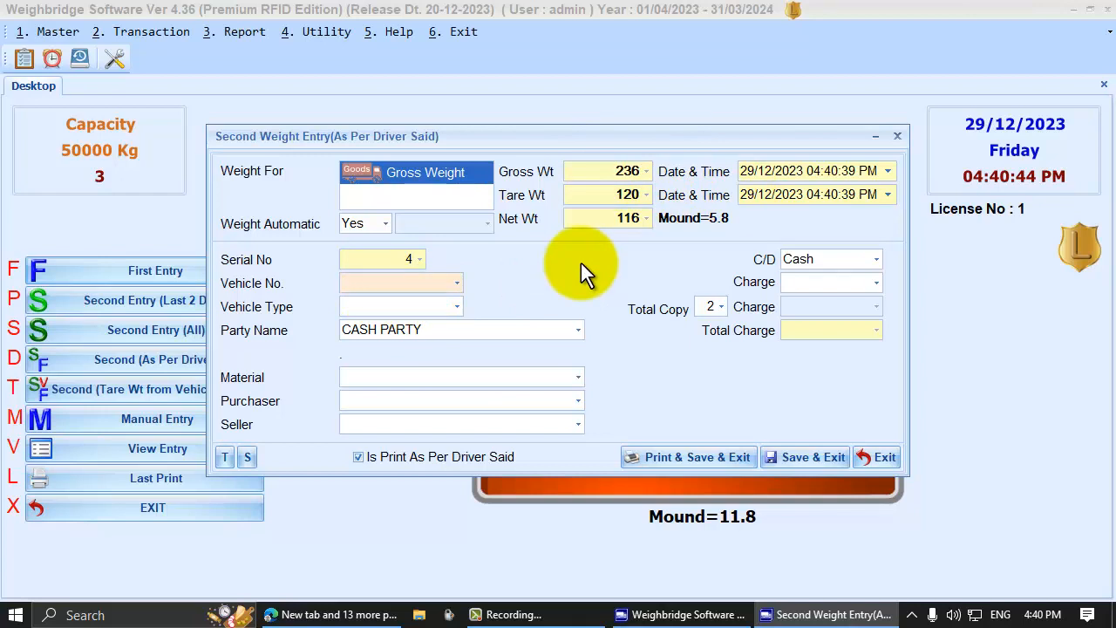
type("KA454")
key("Return")
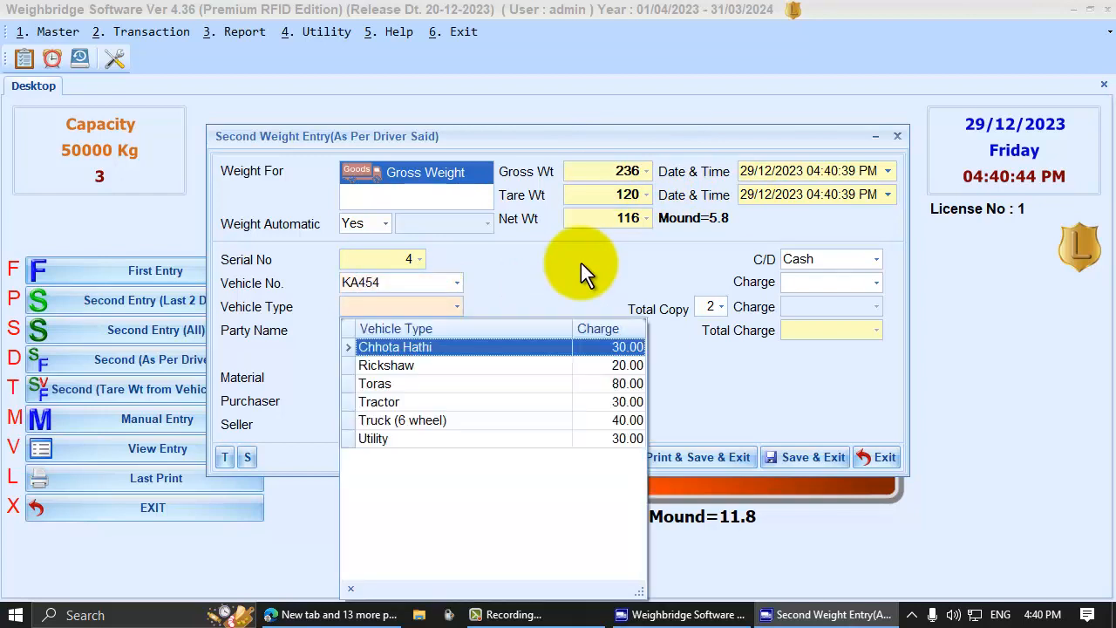
key("Return")
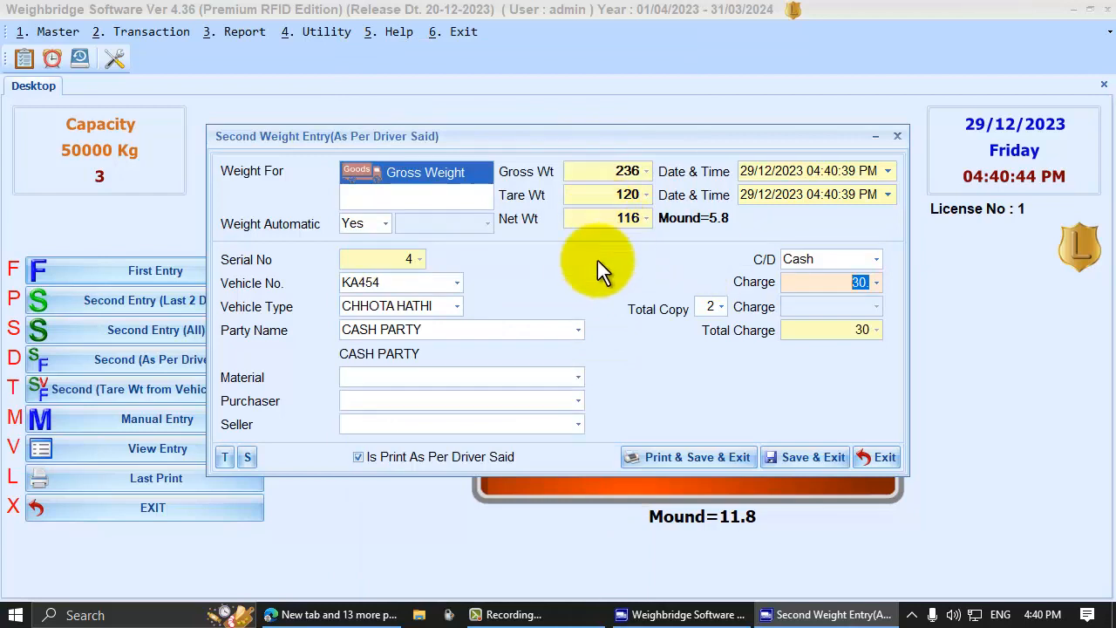
- Set the material to CEMENT and both purchaser and seller to "-", then print and save the driver-stated tare entry
left_click(579, 377)
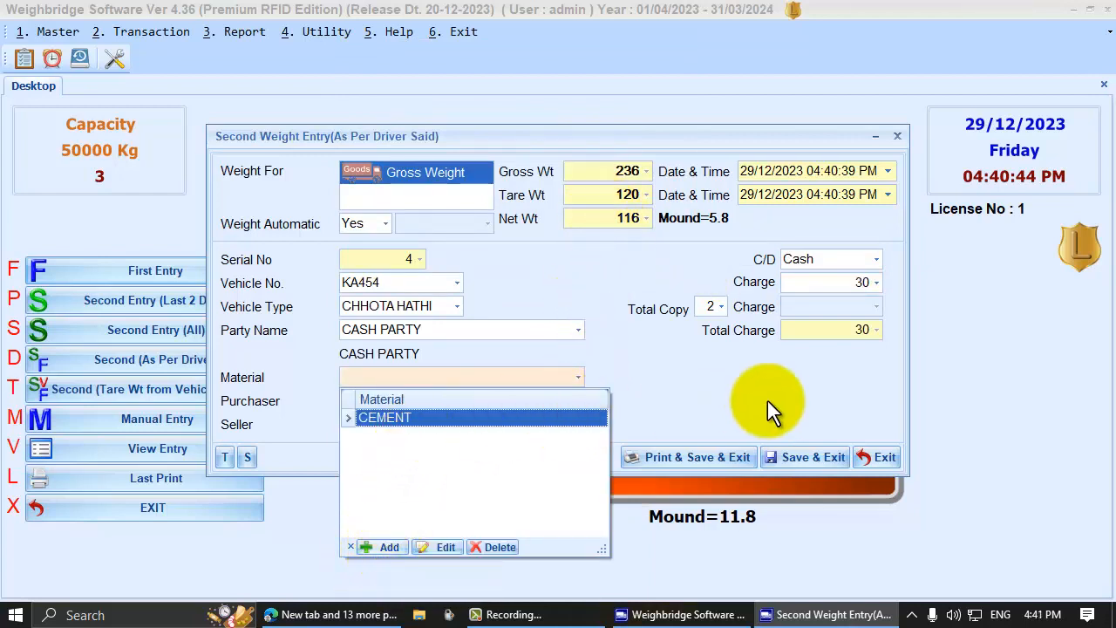
key("Return")
key("Return")
key("Return")
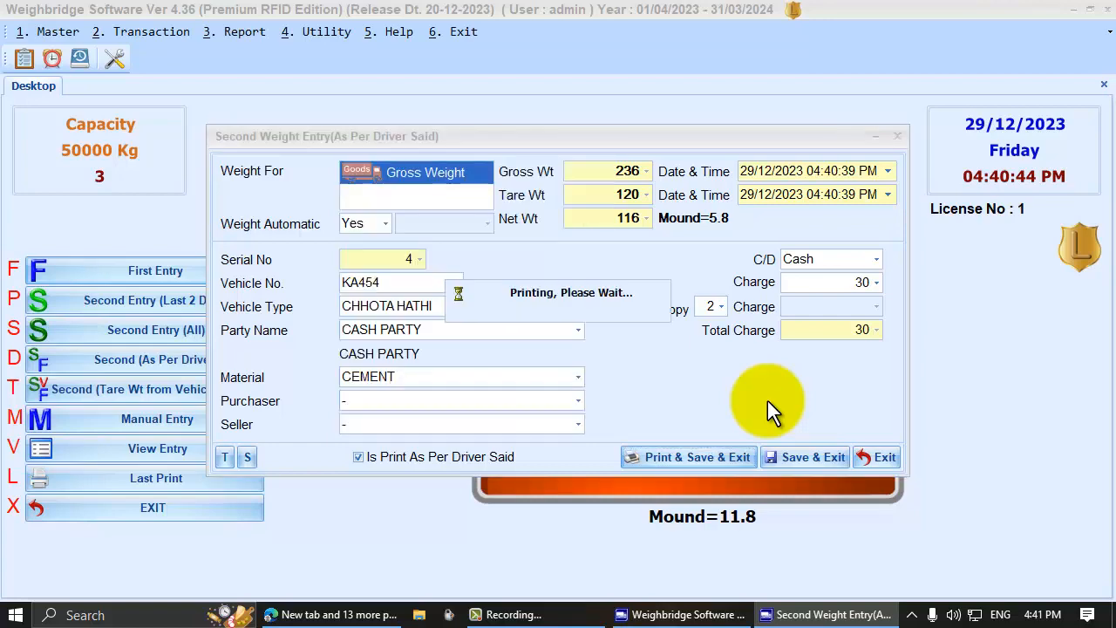
left_click(553, 333)
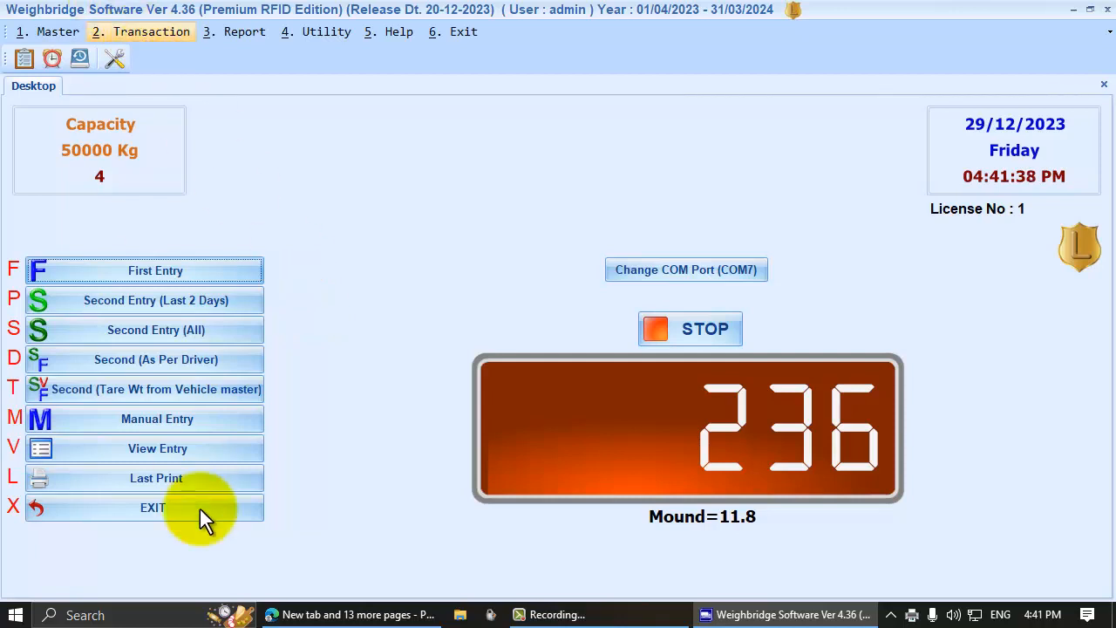
left_click(186, 389)
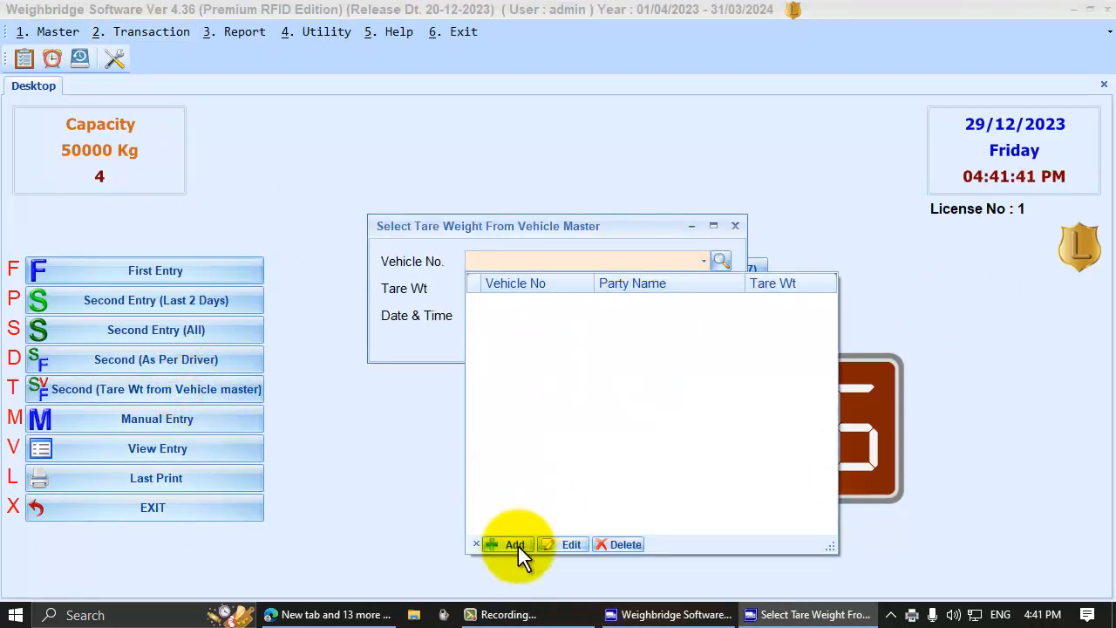
left_click(515, 545)
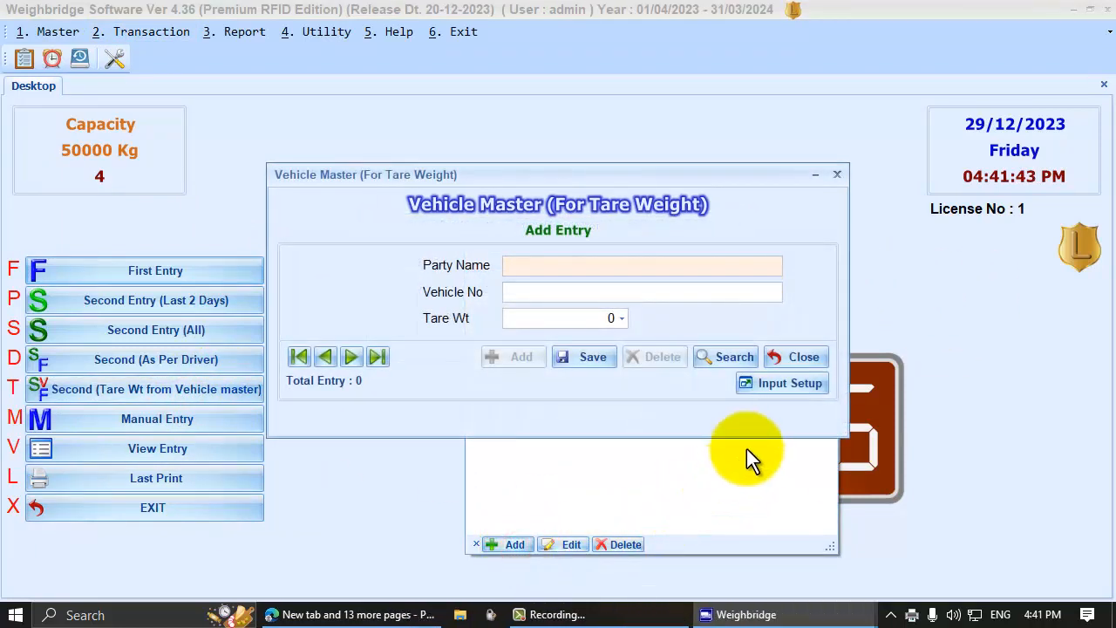
type("KA")
type("AVI")
key("Return")
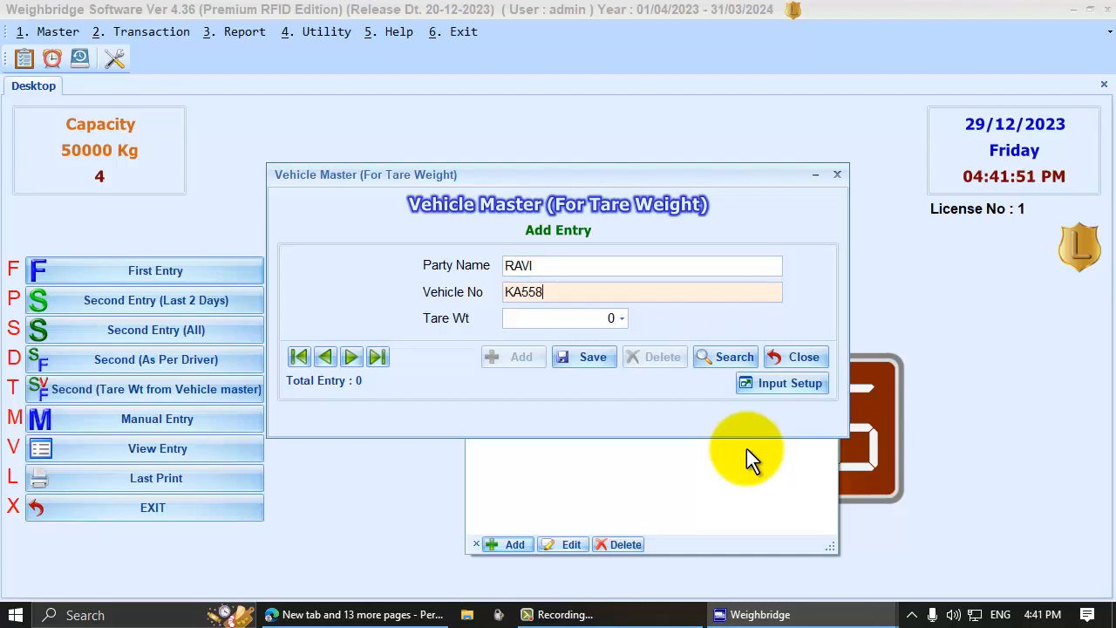
key("Return")
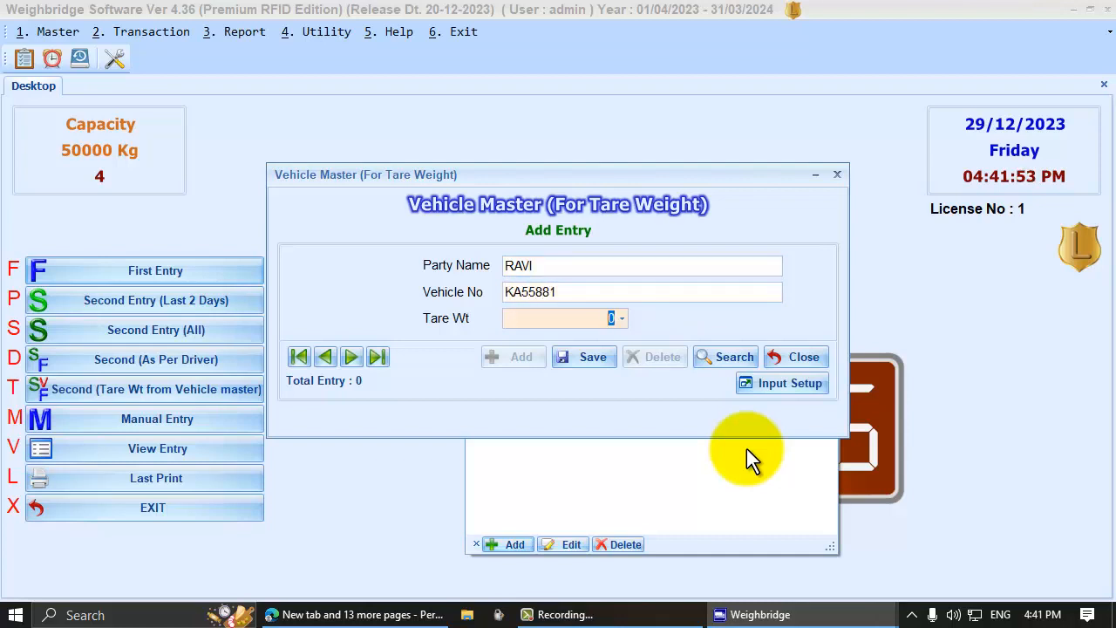
type("90")
key("Return")
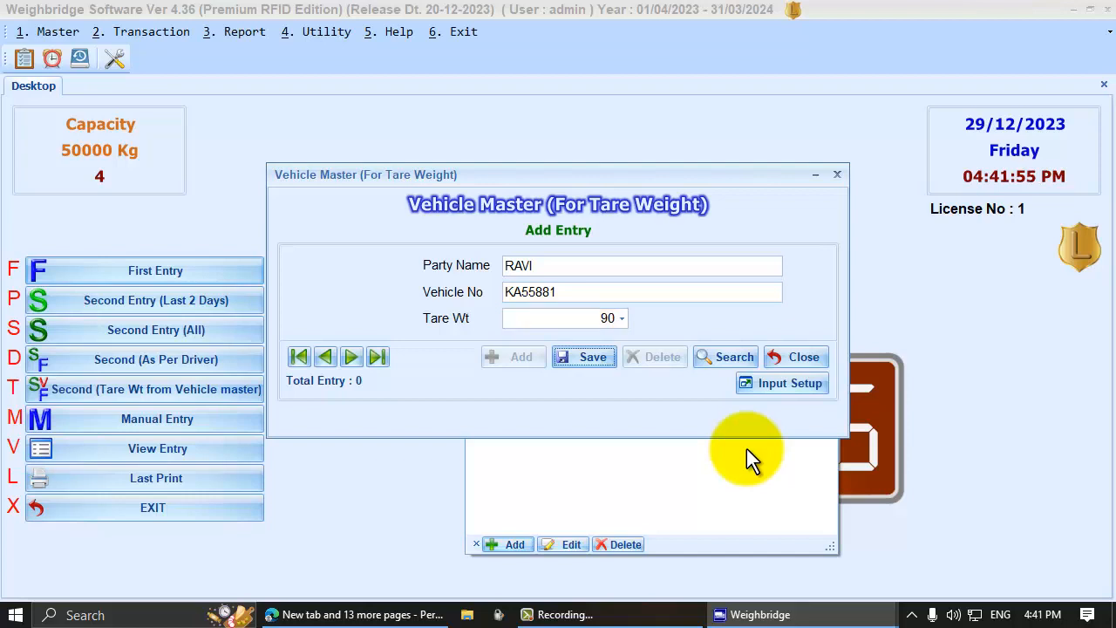
key("Return")
key("Return")
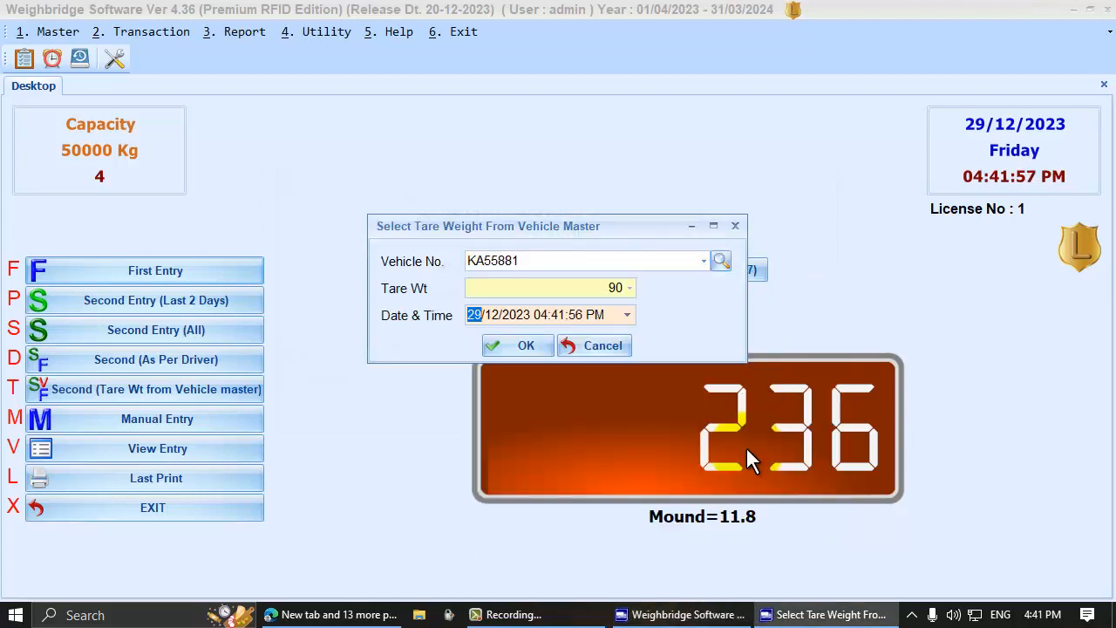
key("Return")
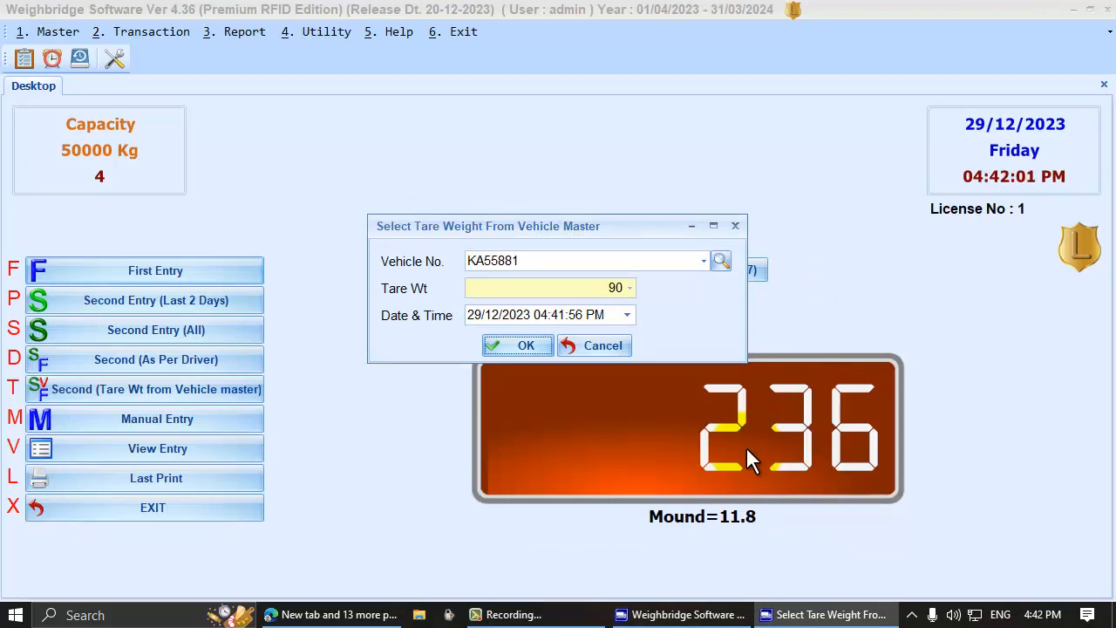
key("Return")
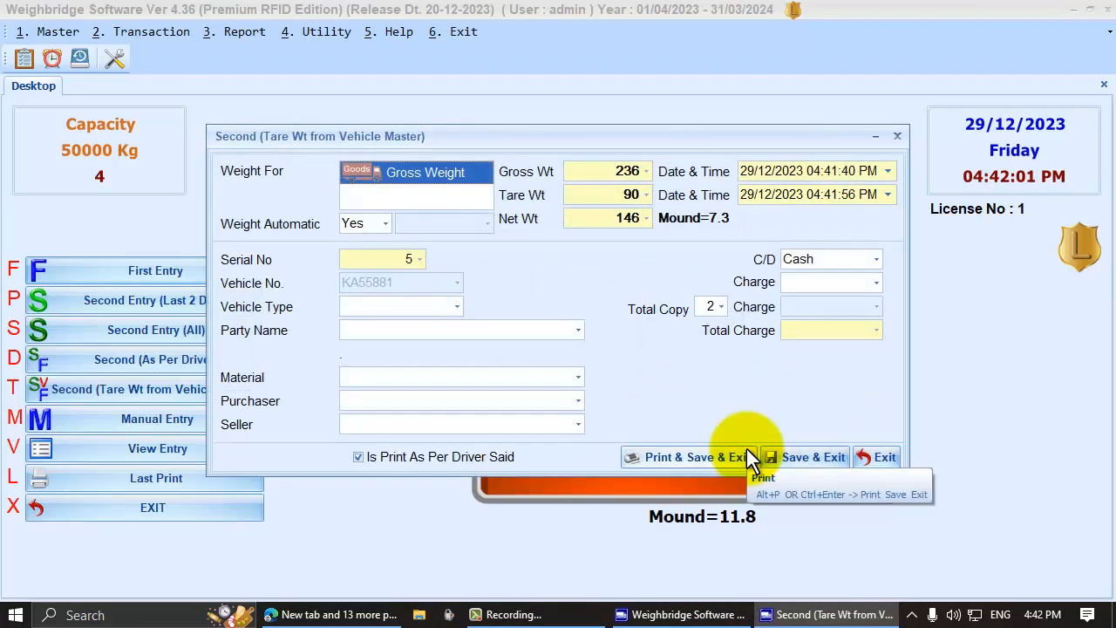
left_click(614, 199)
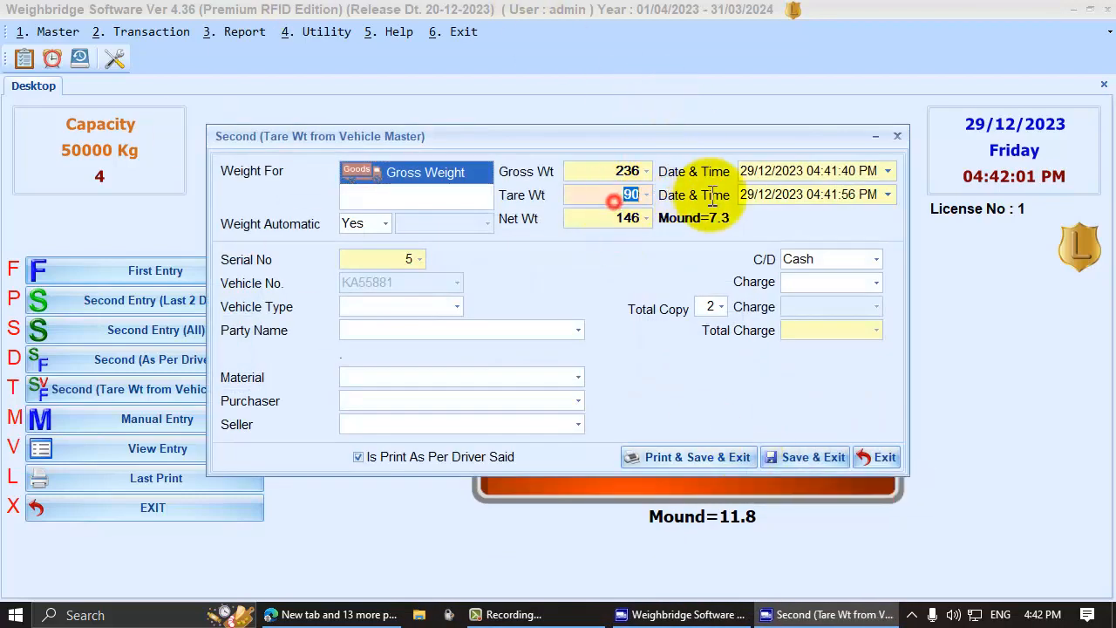
left_click(600, 172)
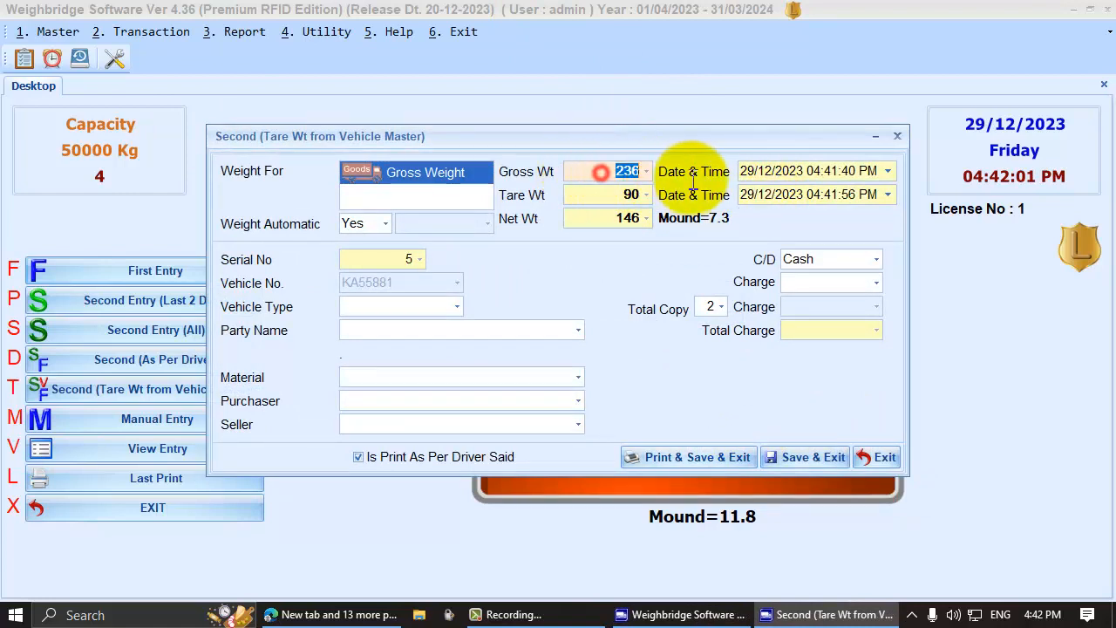
- Set the vehicle type to Tractor and the party to ABC, accepting the Debit mode and the proposed charge
left_click(361, 302)
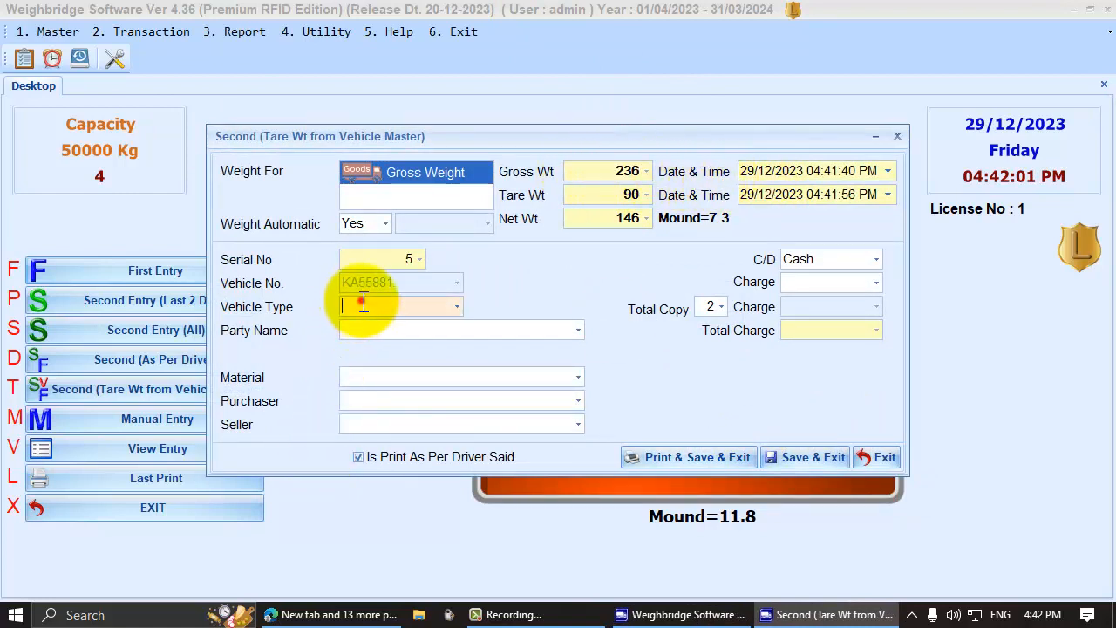
type("GJ")
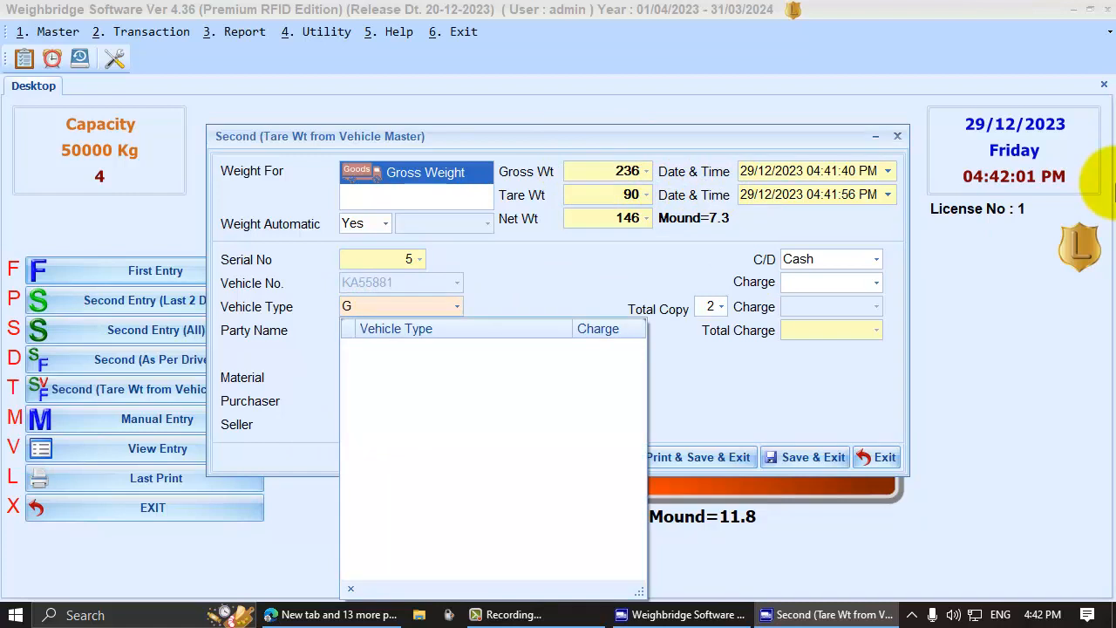
key("BackSpace")
key("Down")
key("Down")
key("Down")
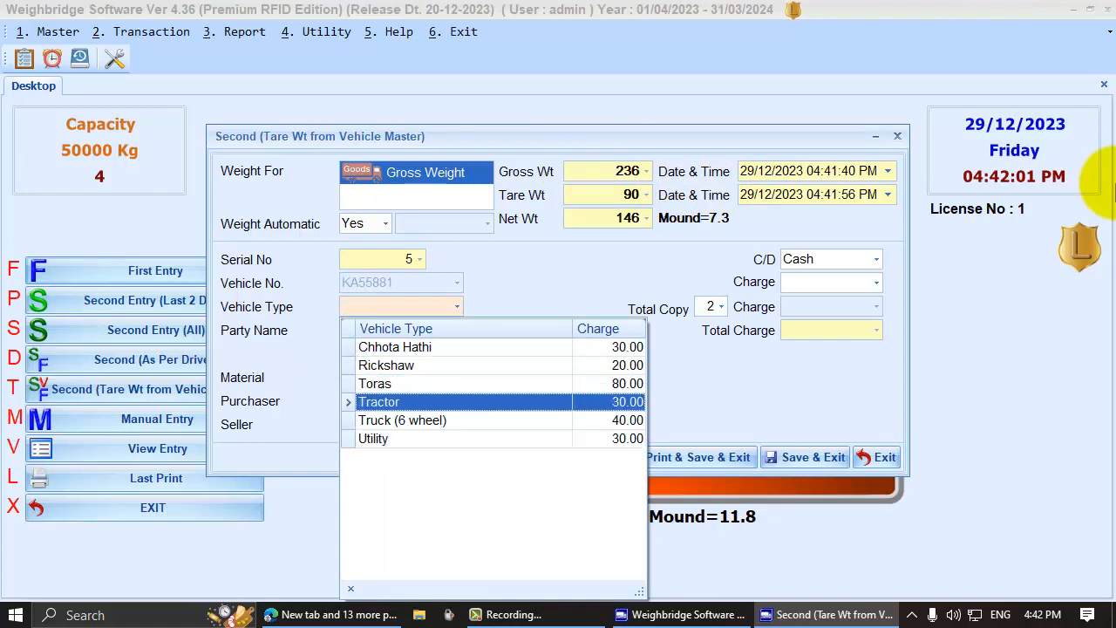
key("Return")
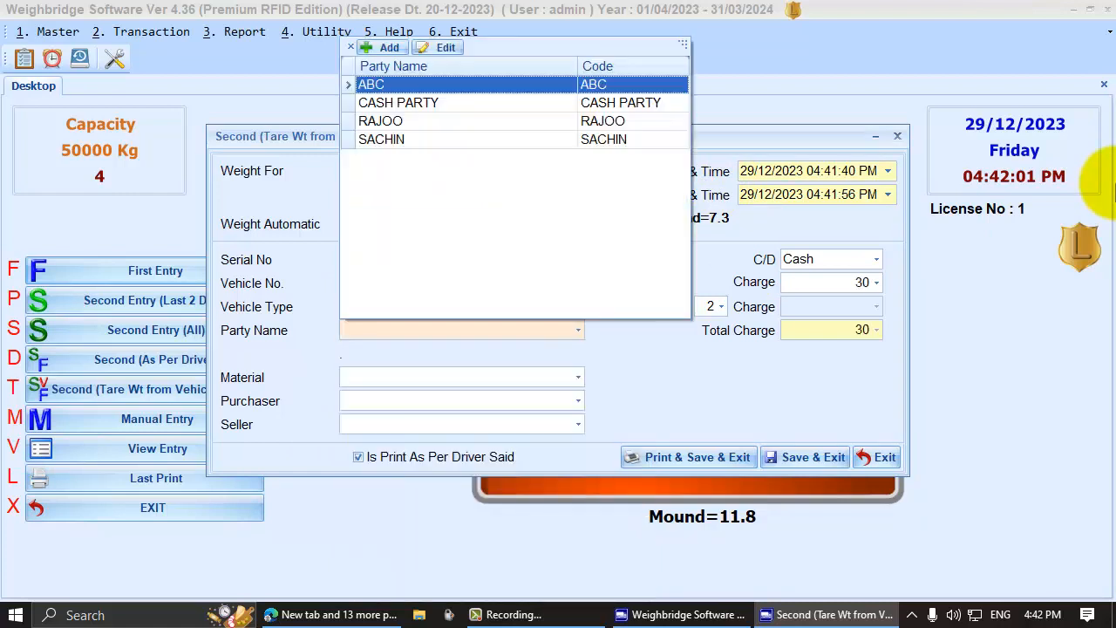
key("Return")
key("Return")
key("Return")
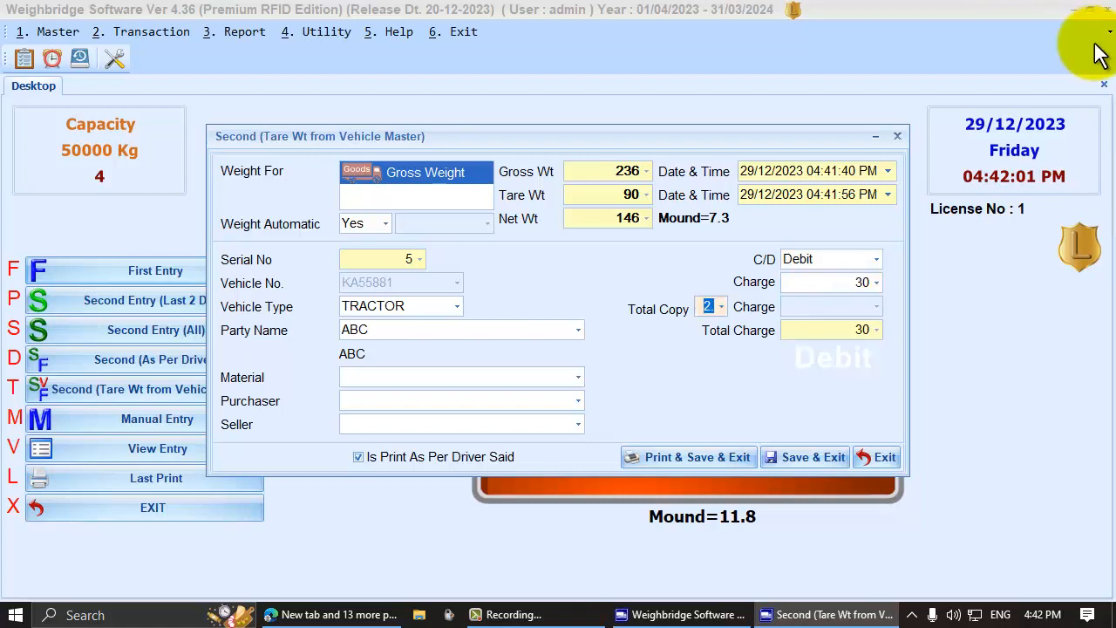
- Set the material to CEMENT and both purchaser and seller to "-", then save the KA55881 entry without printing
left_click(578, 376)
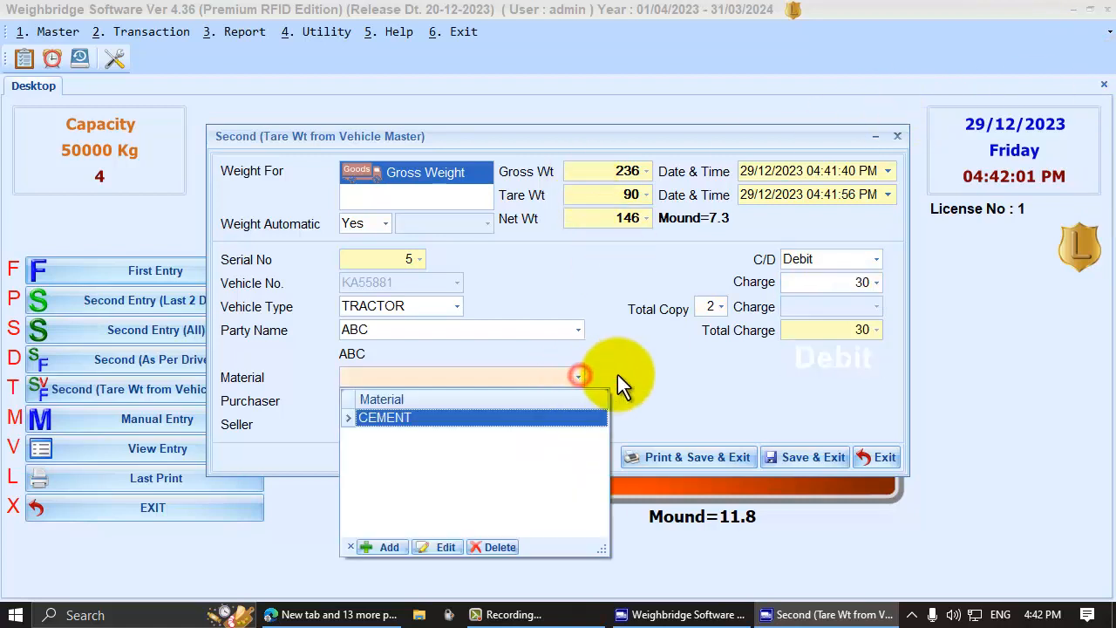
key("Return")
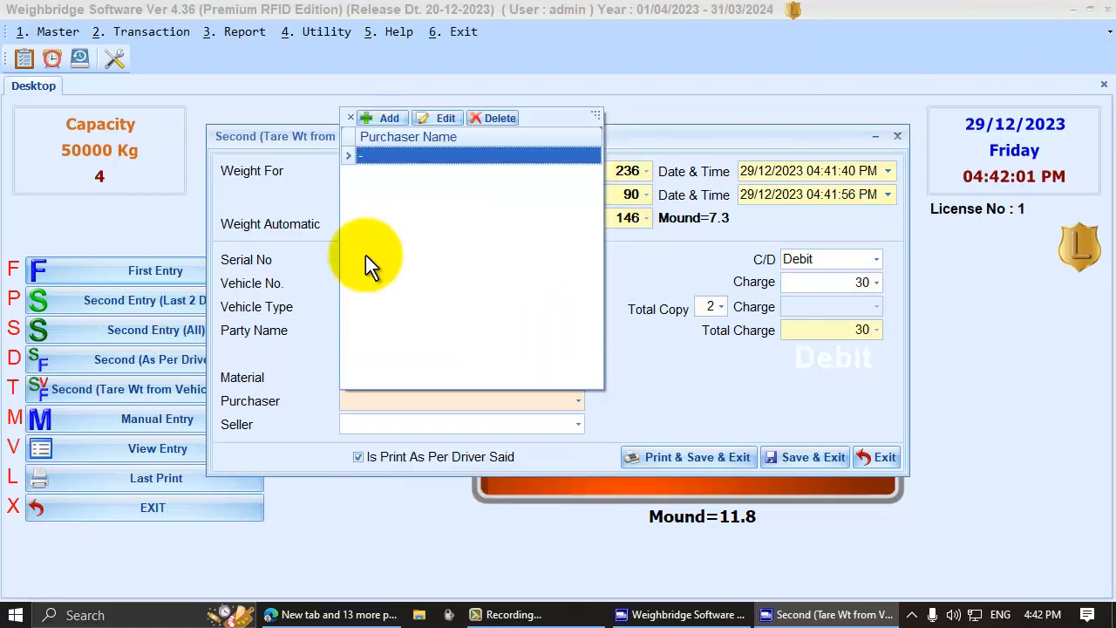
key("Return")
key("Return")
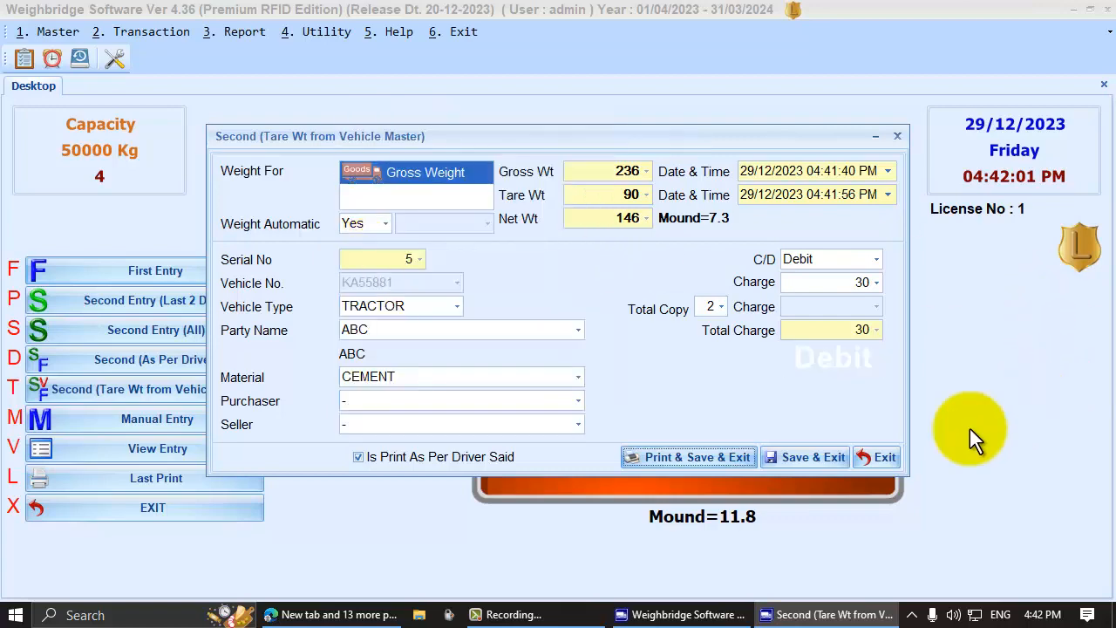
left_click(829, 458)
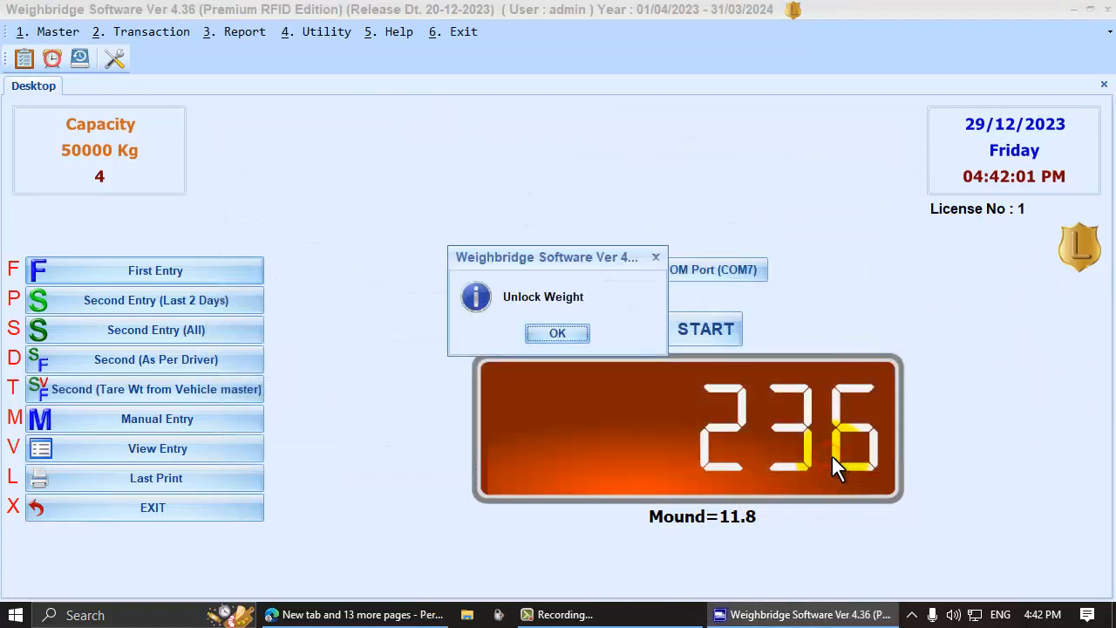
left_click(544, 332)
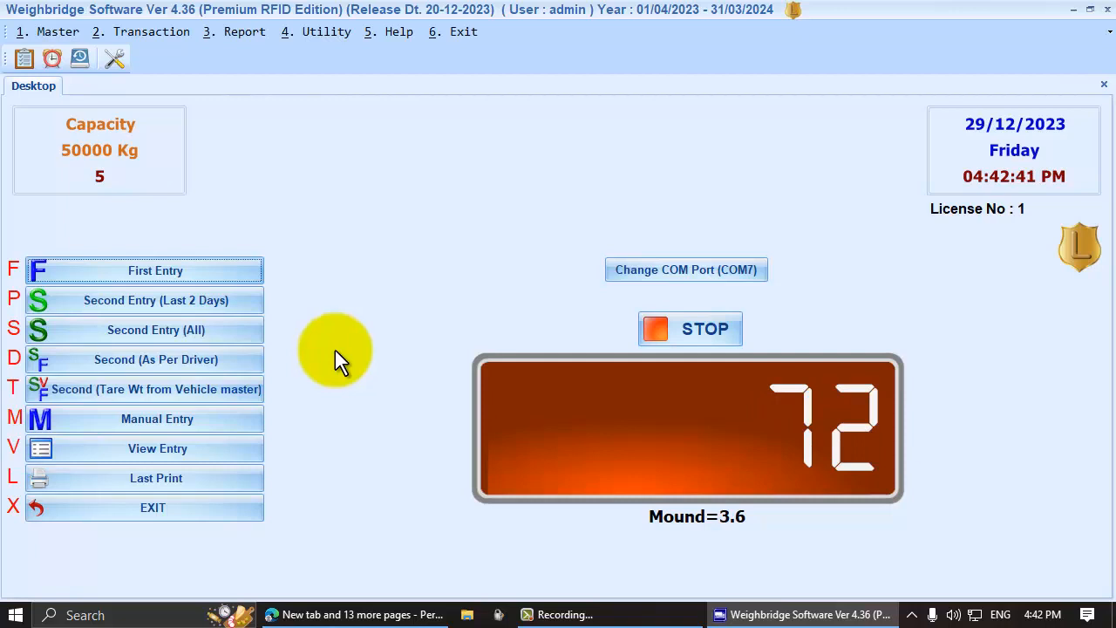
left_click(128, 32)
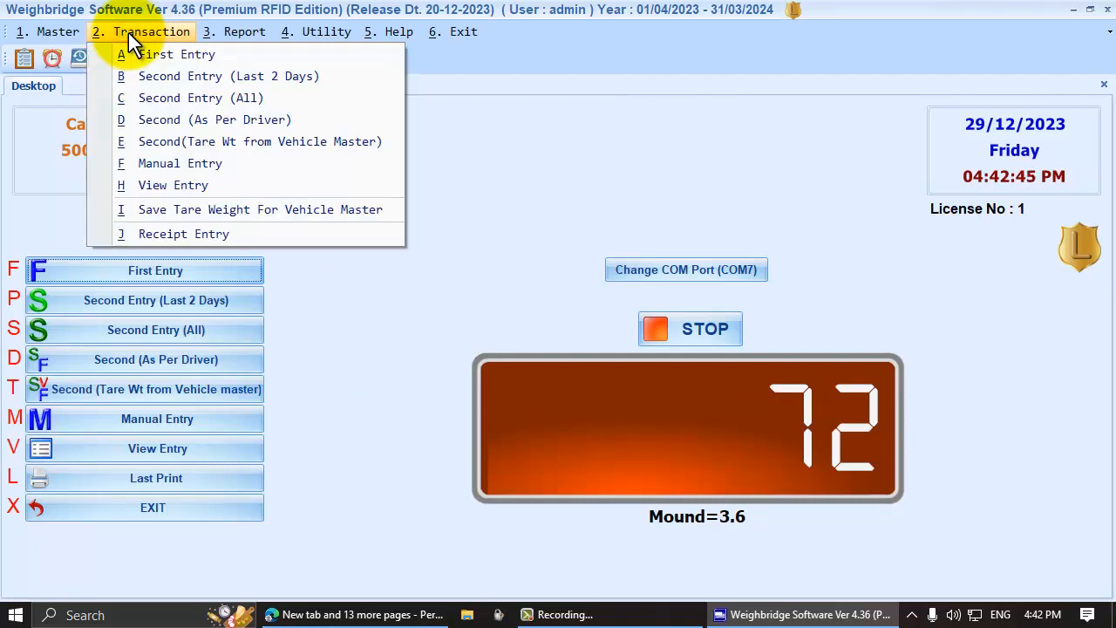
left_click(177, 211)
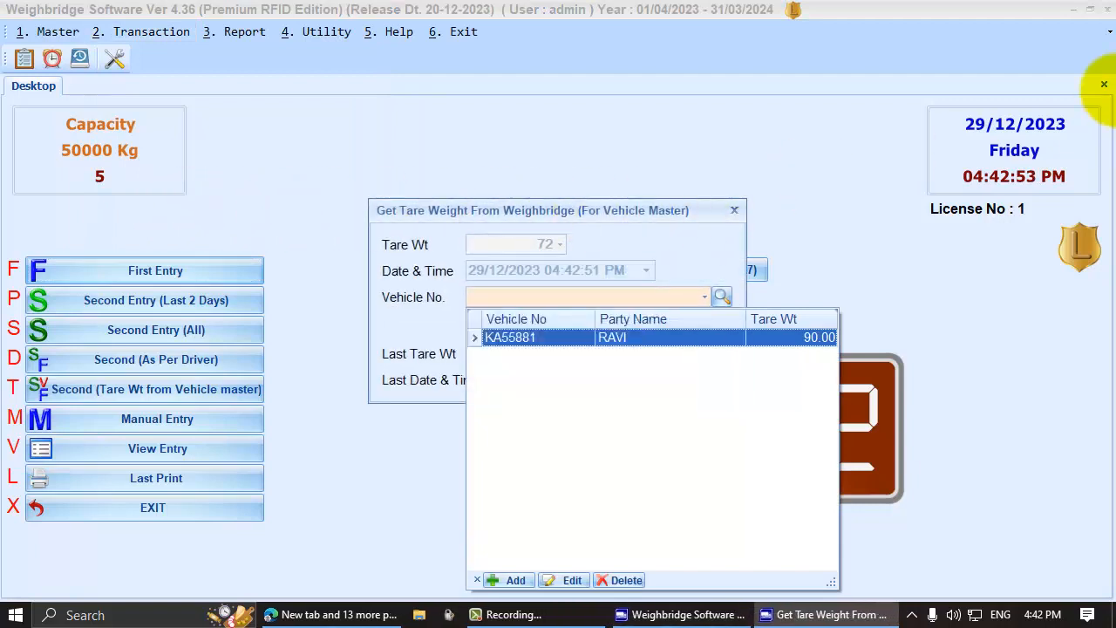
type("ka")
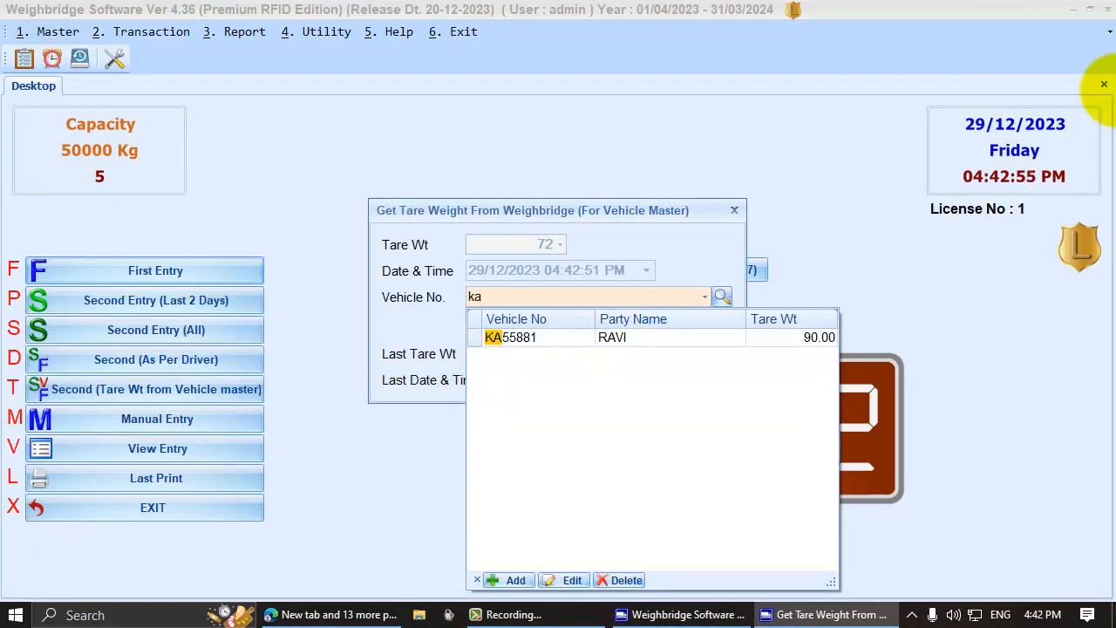
key("Escape")
key("shift+Tab")
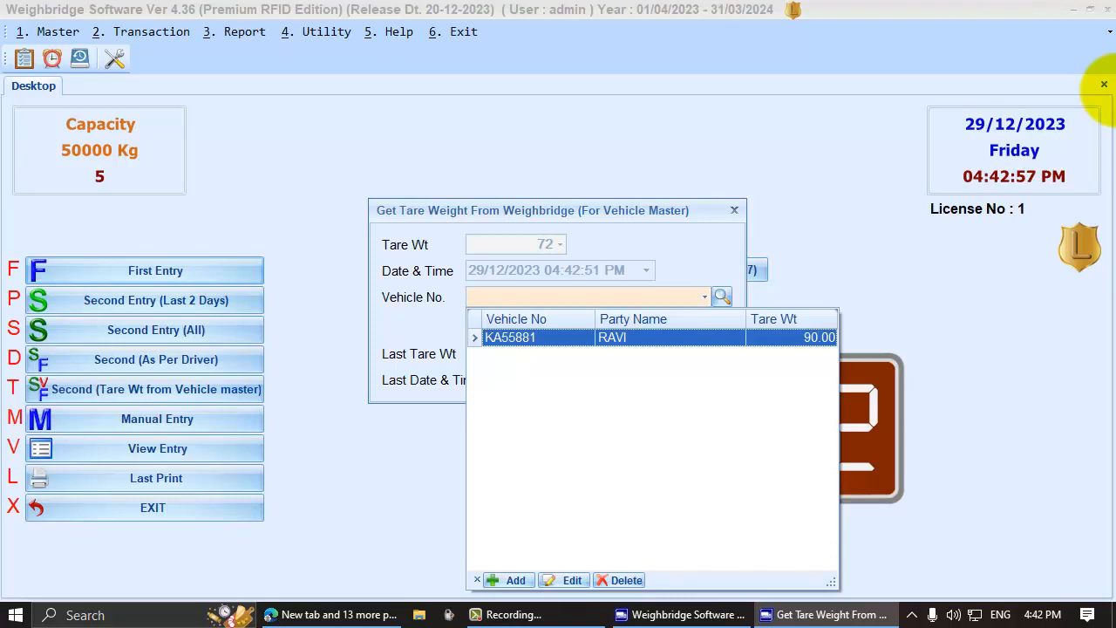
key("Return")
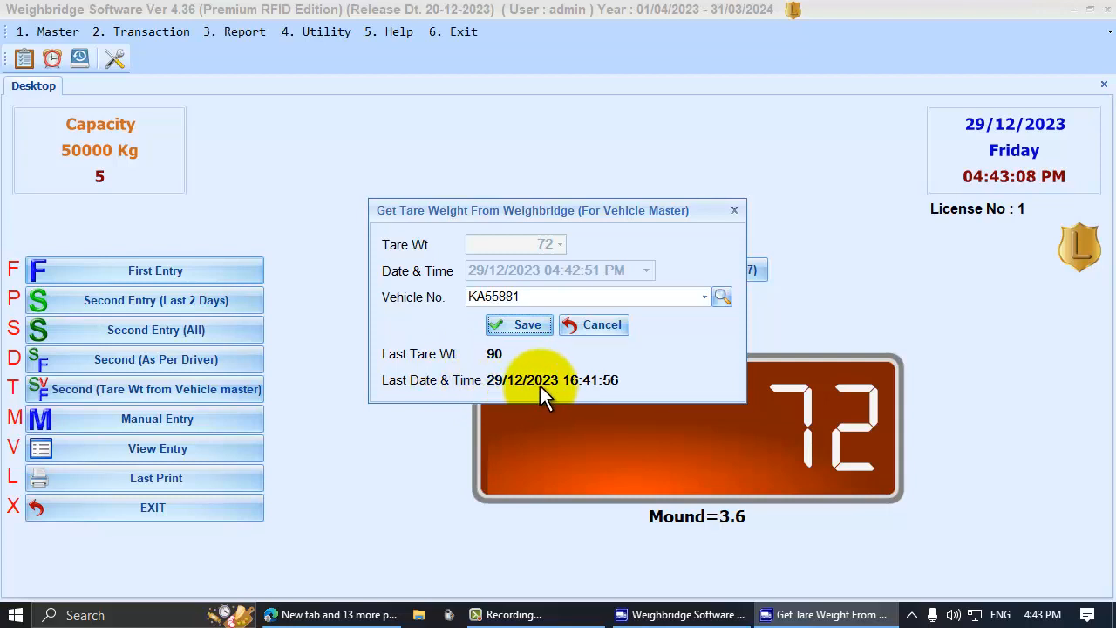
left_click(529, 326)
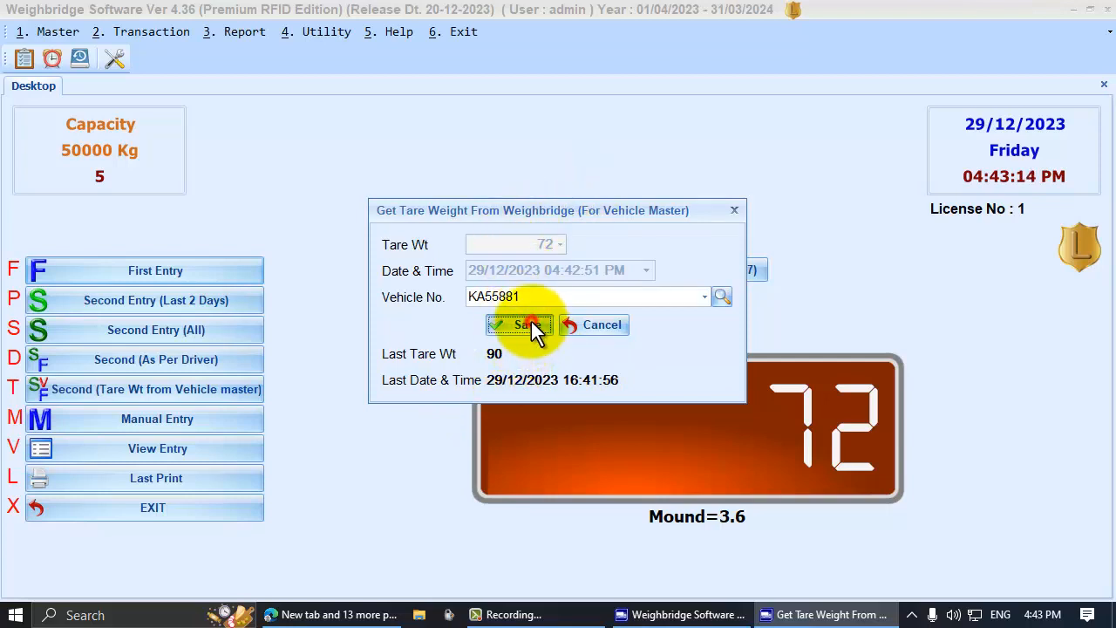
left_click(531, 324)
left_click(535, 328)
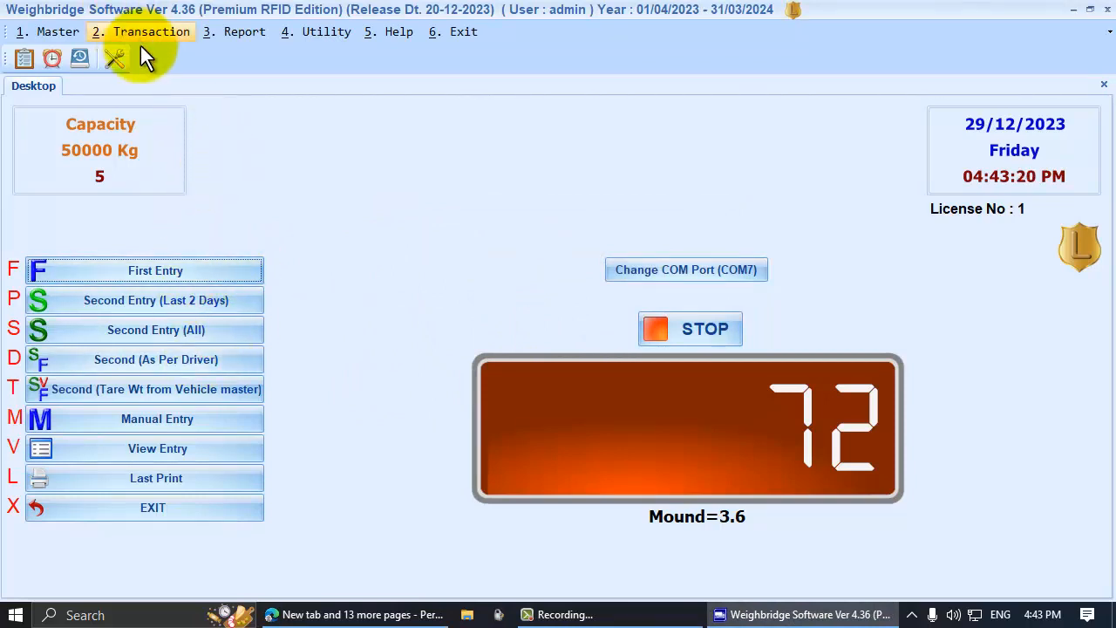
left_click(149, 383)
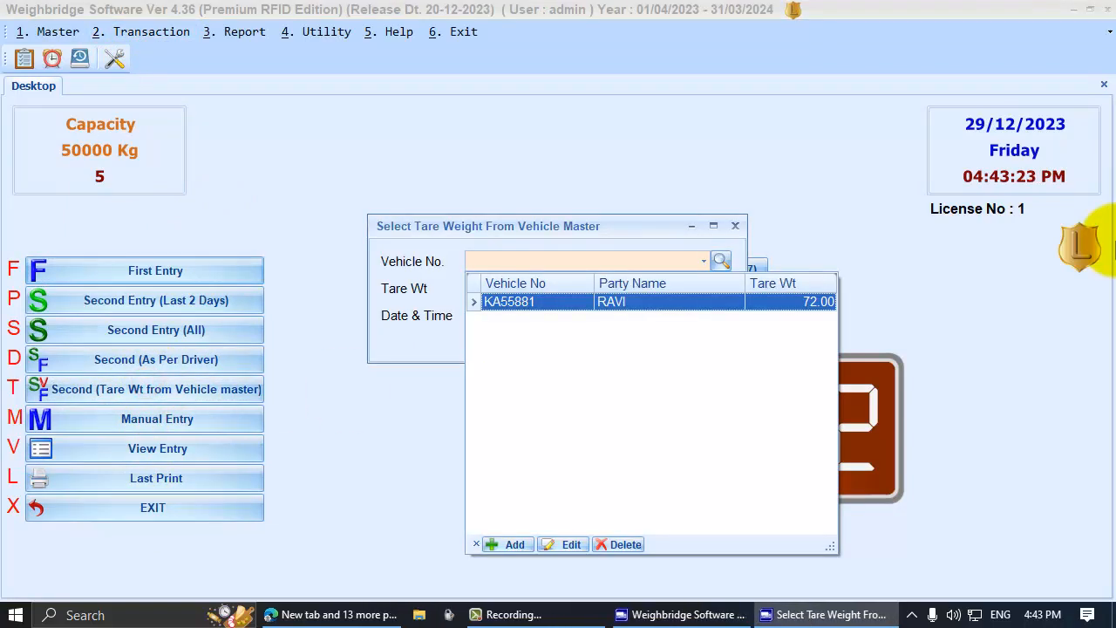
key("Return")
key("shift+Tab")
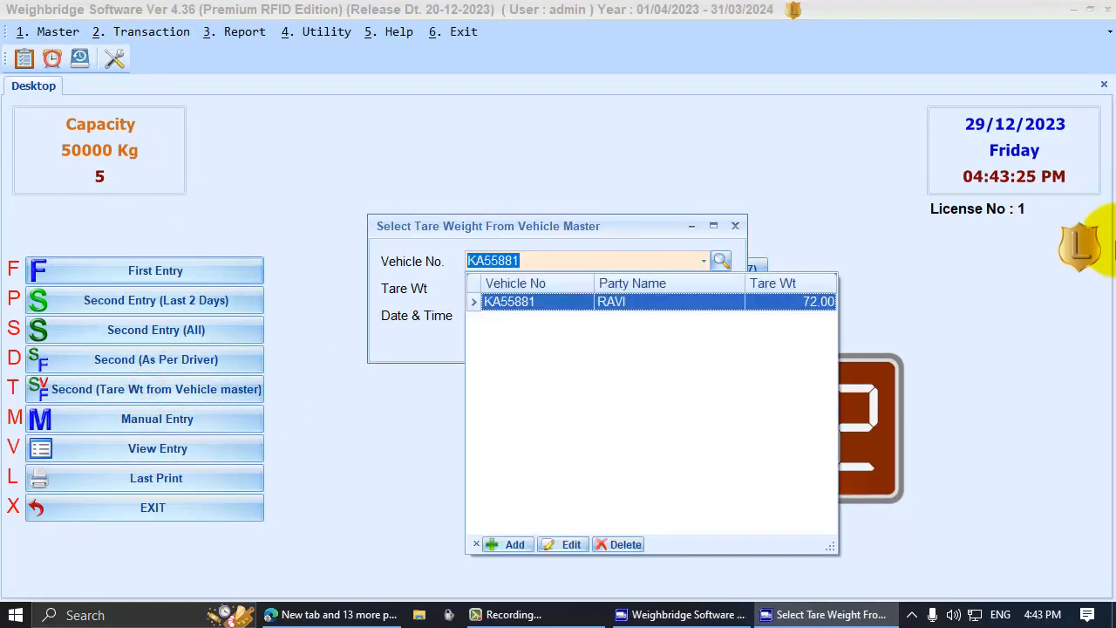
key("Return")
key("Return")
key("Return")
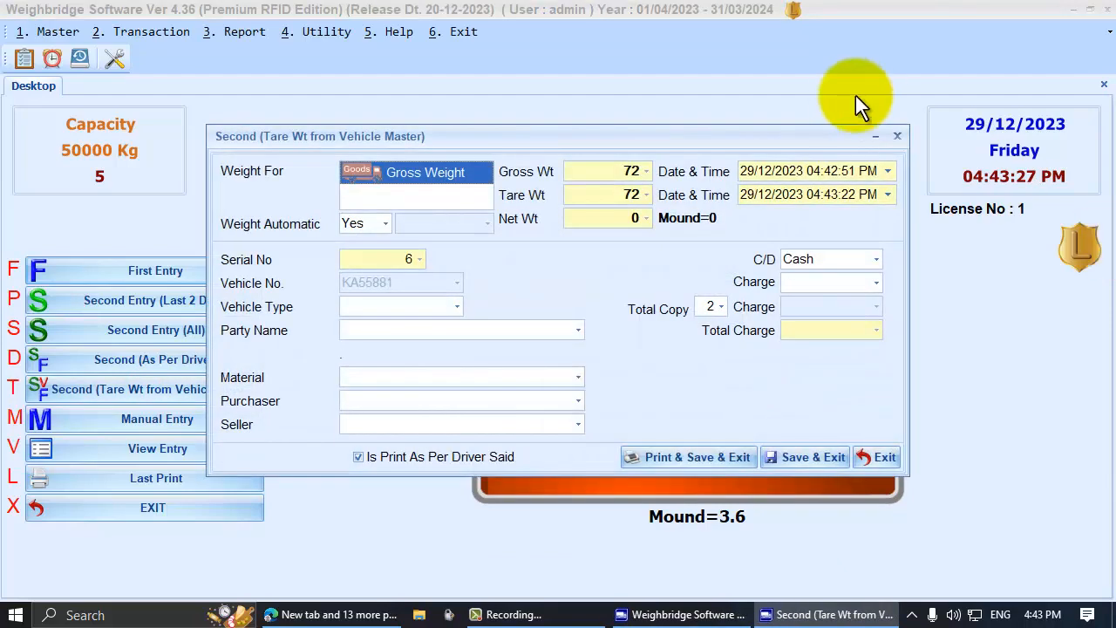
key("Escape")
key("Return")
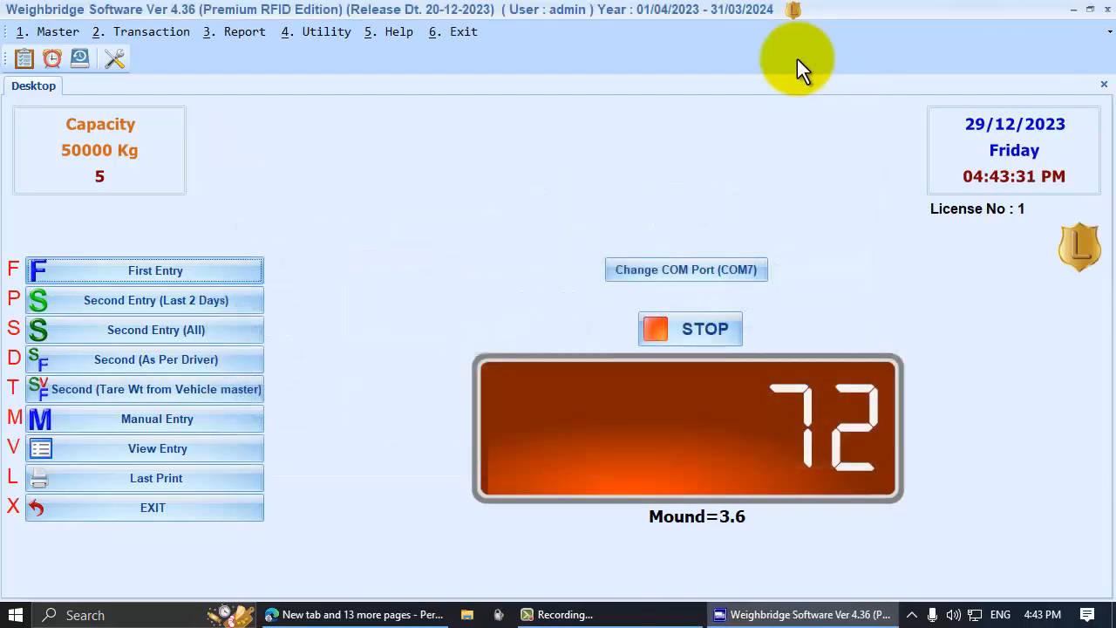
left_click(194, 392)
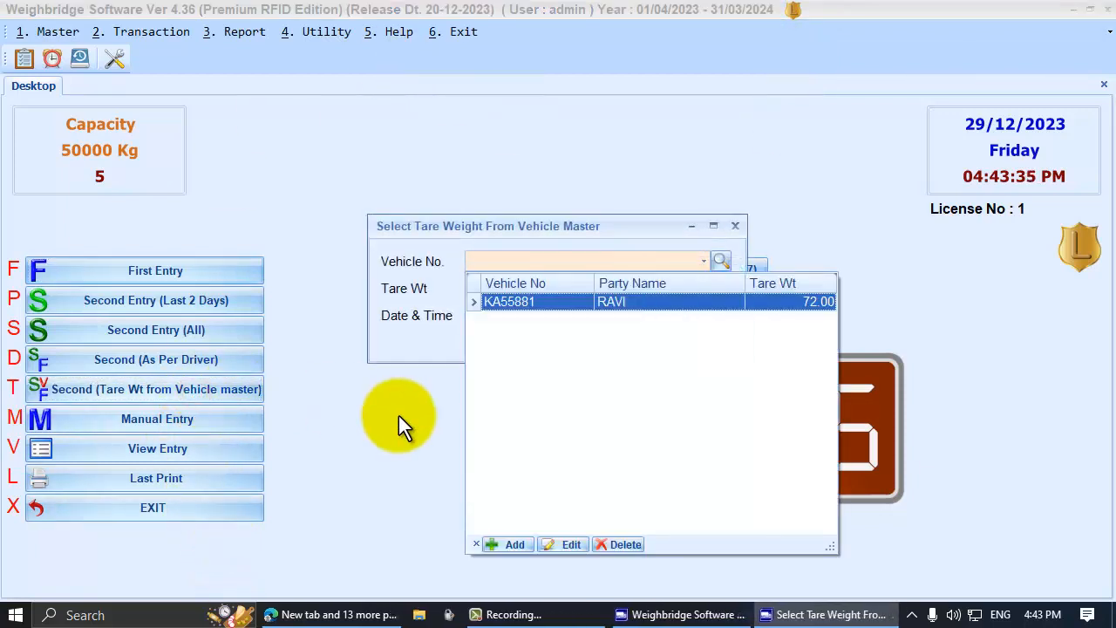
key("Return")
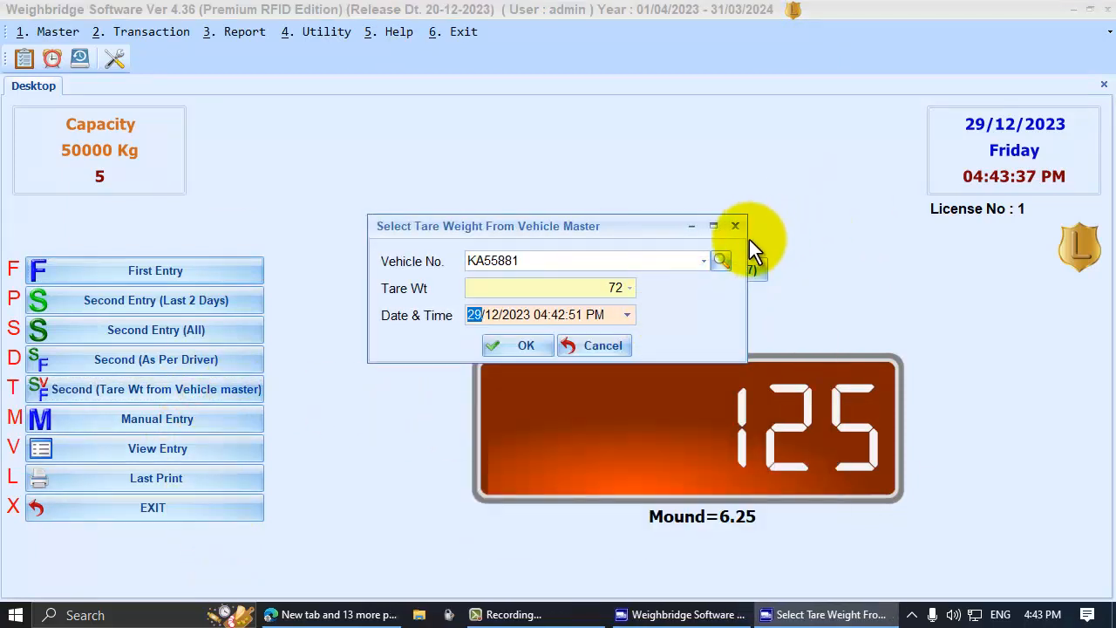
left_click(720, 260)
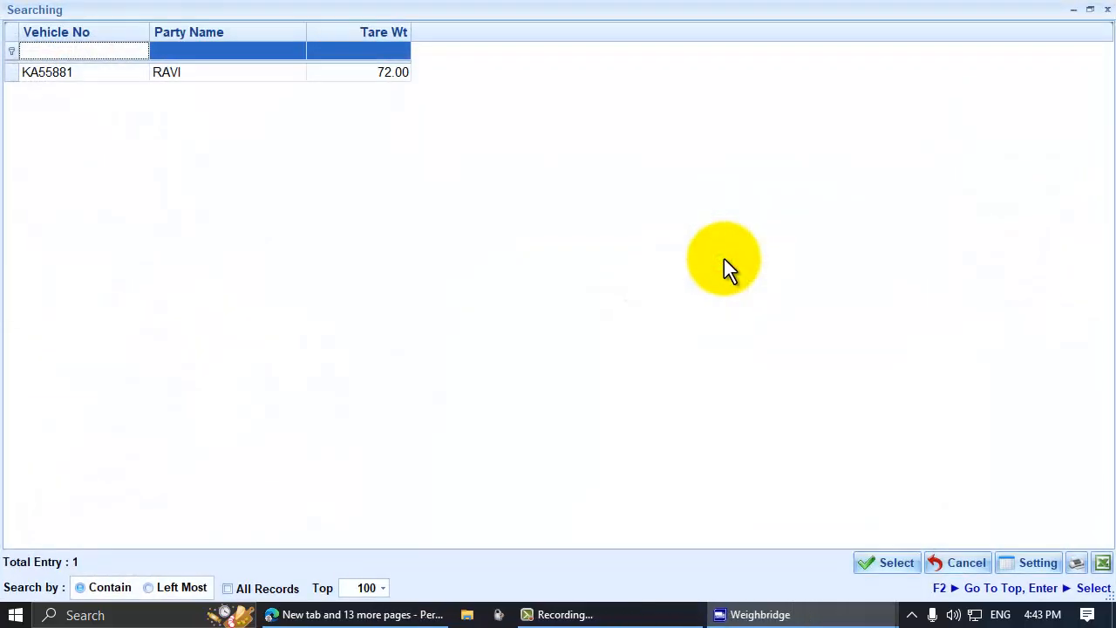
key("Tab")
type("rav")
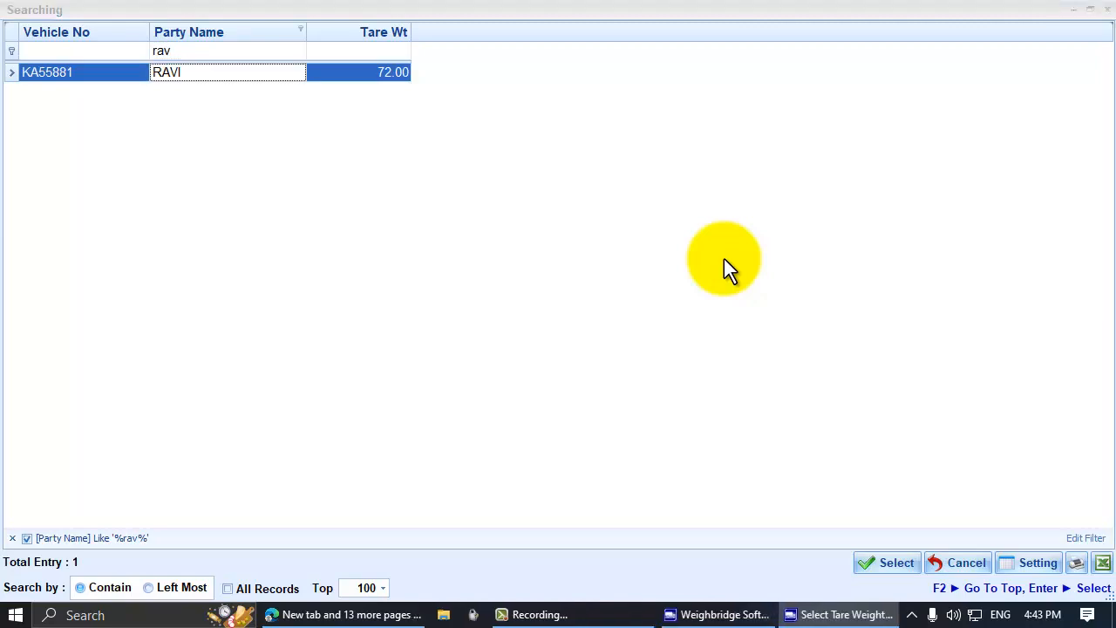
key("Return")
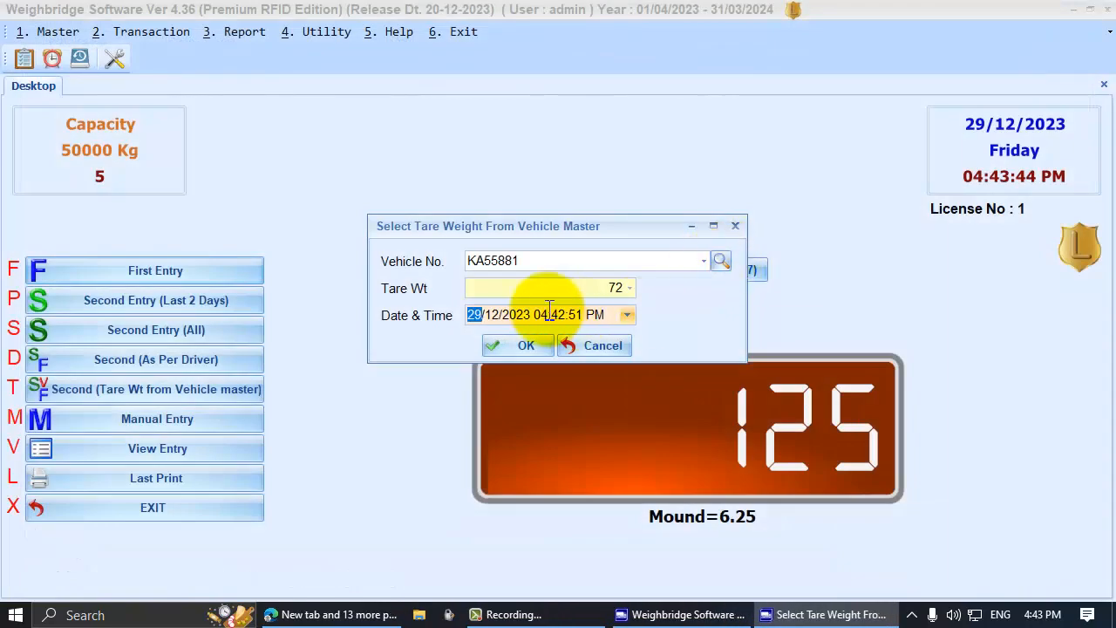
left_click(506, 349)
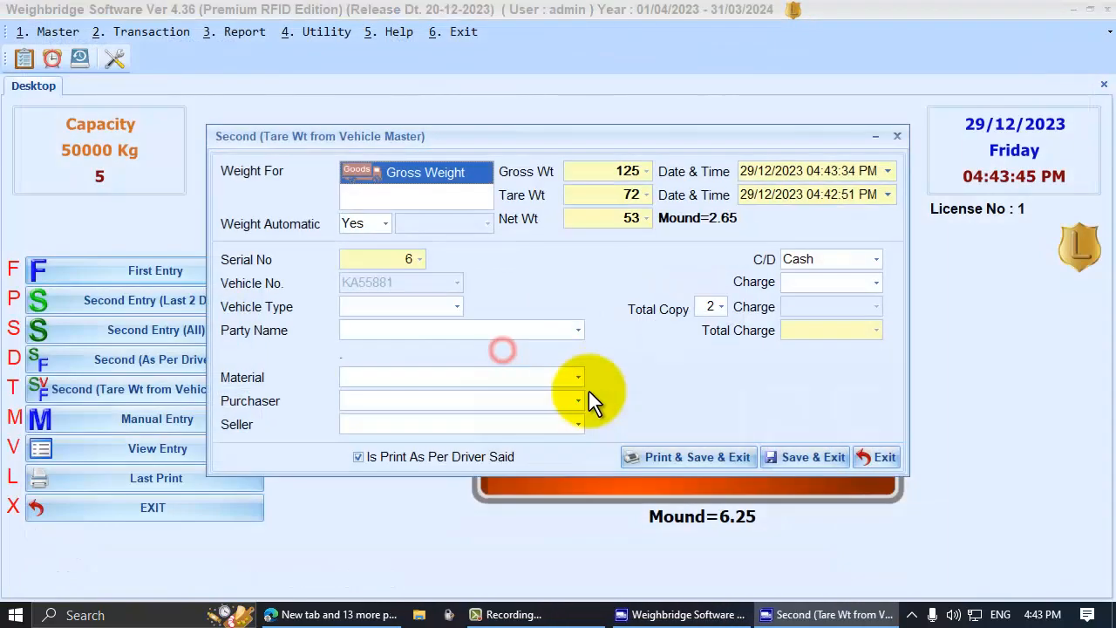
left_click(608, 194)
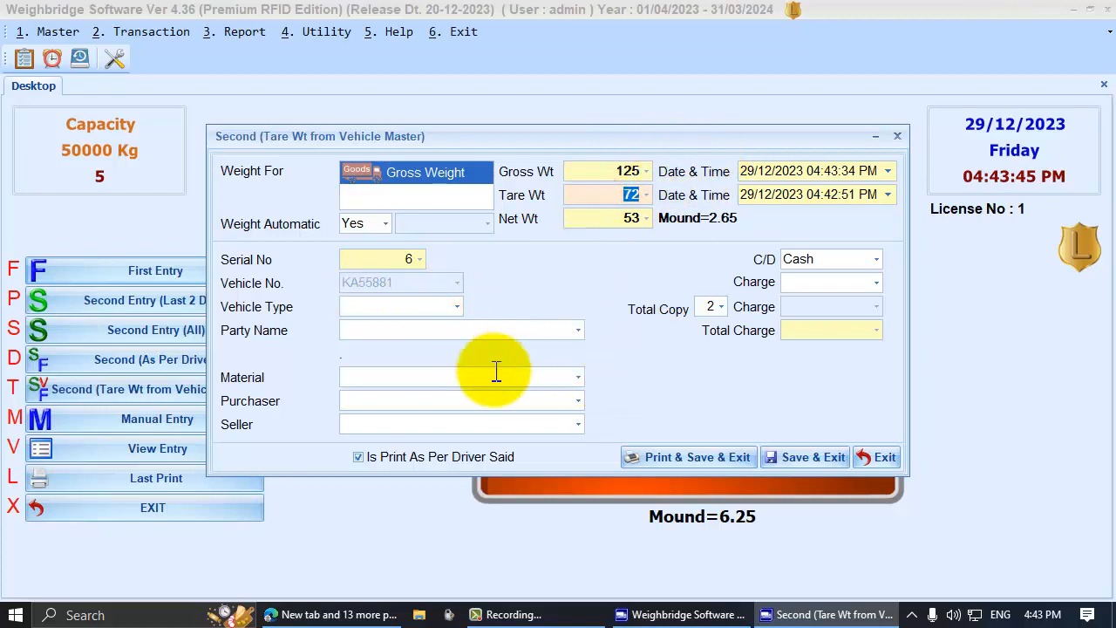
key("Escape")
key("Escape")
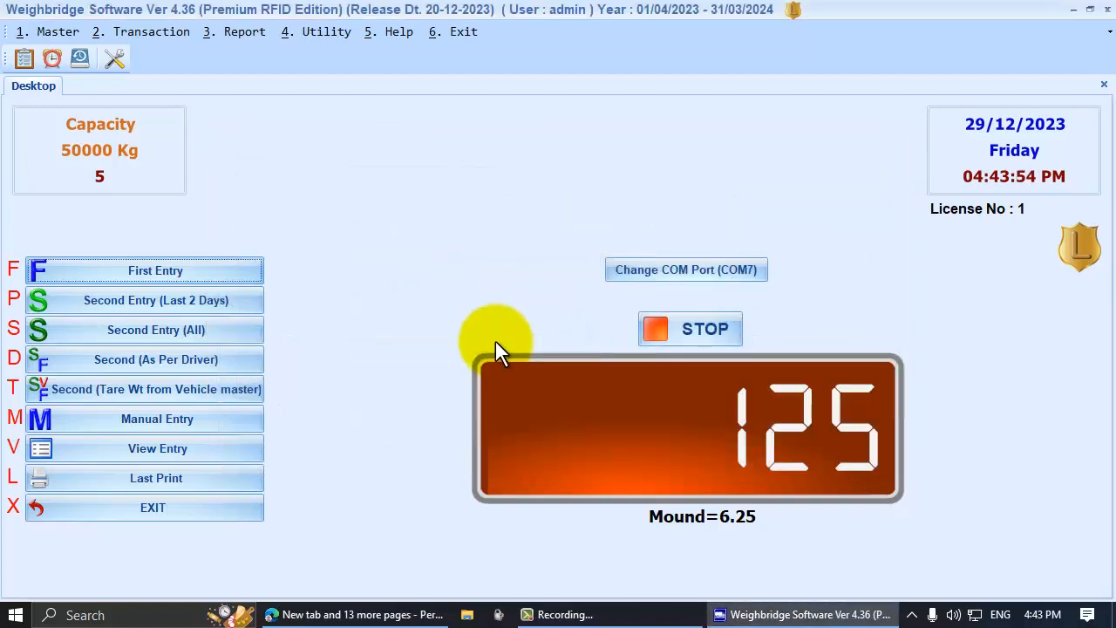
- Start a manual weight entry with gross weight 9991 and tare weight 3894, accepting the proposed dates and times
left_click(158, 417)
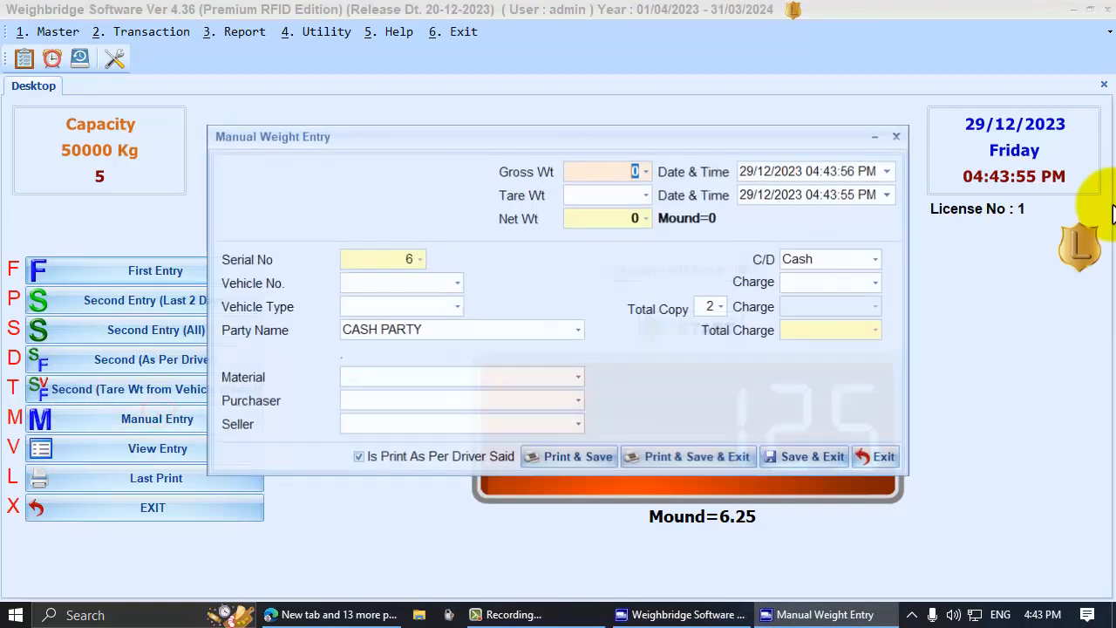
type("9991")
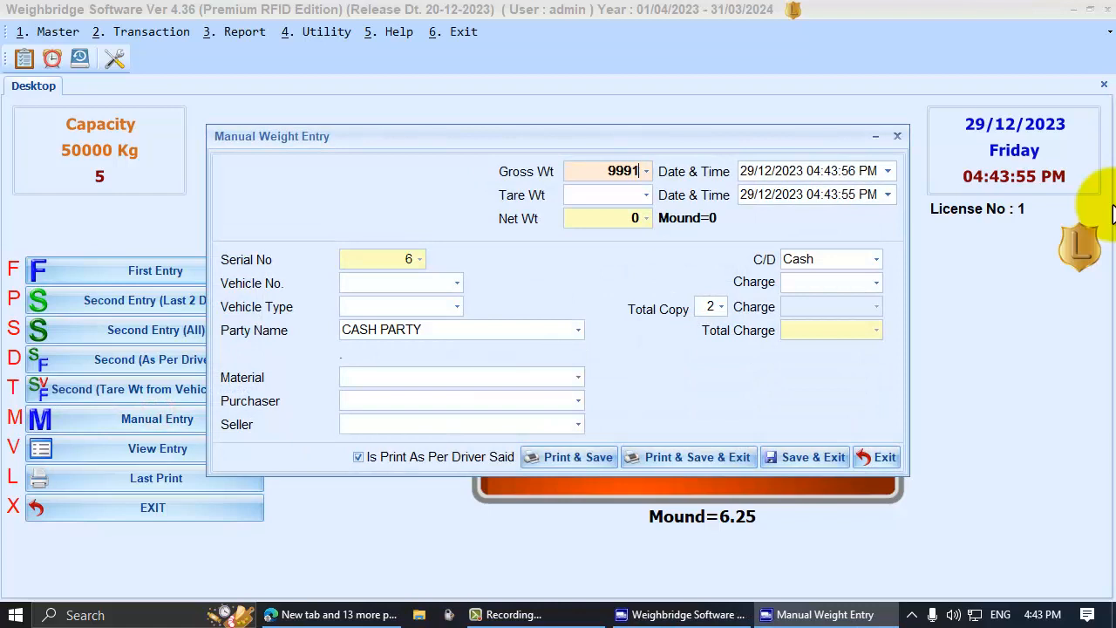
key("Tab")
key("Tab")
type("3894")
key("Tab")
key("Tab")
key("Tab")
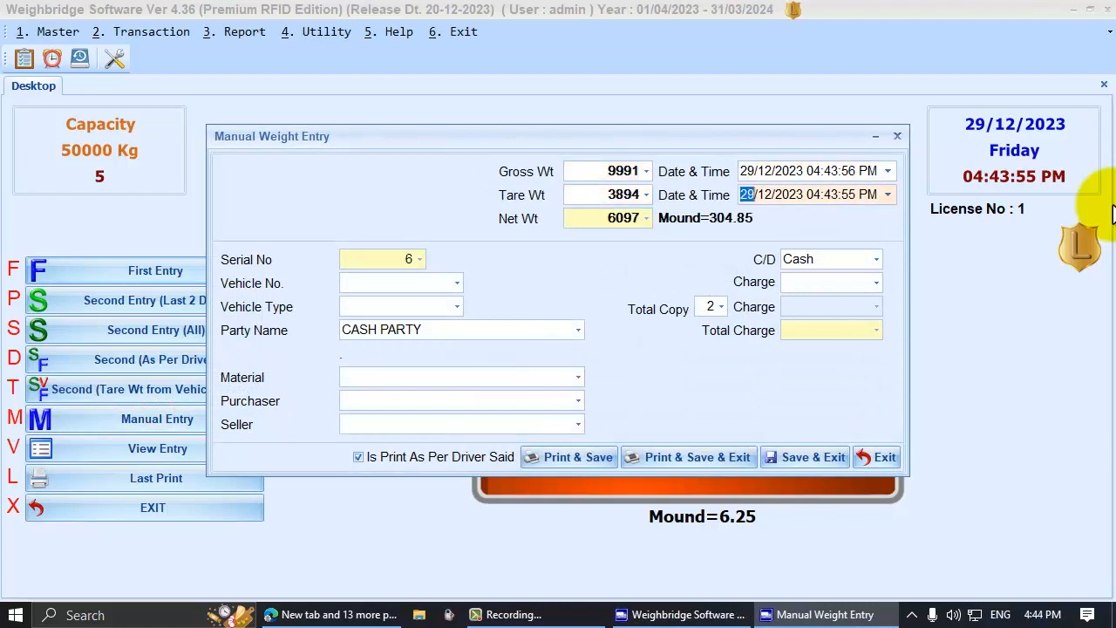
key("Return")
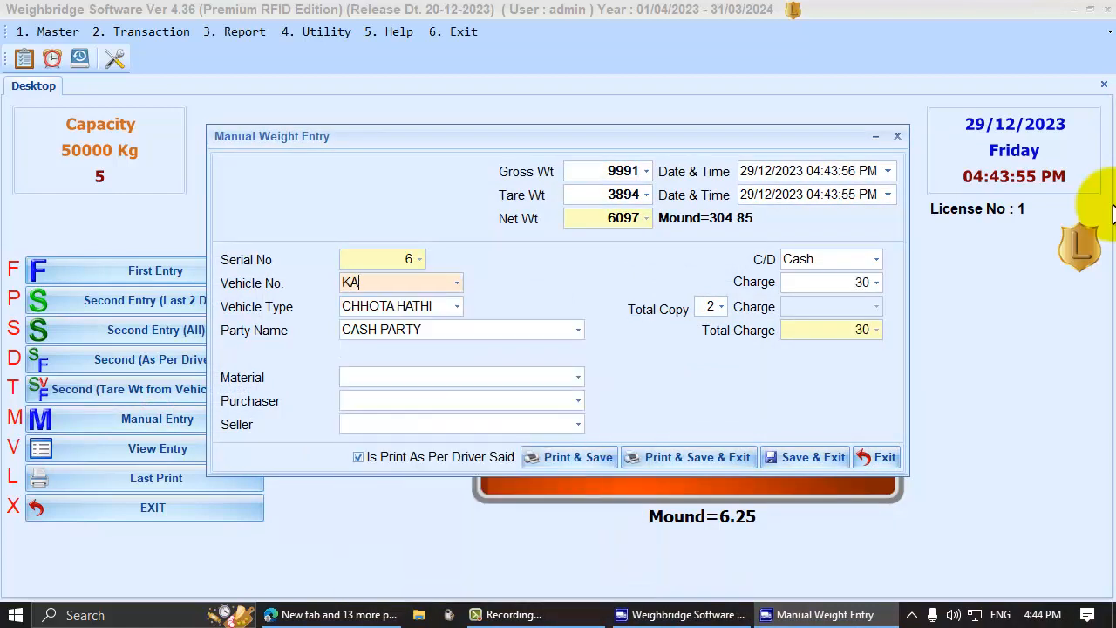
type("KA45454")
key("Return")
key("Return")
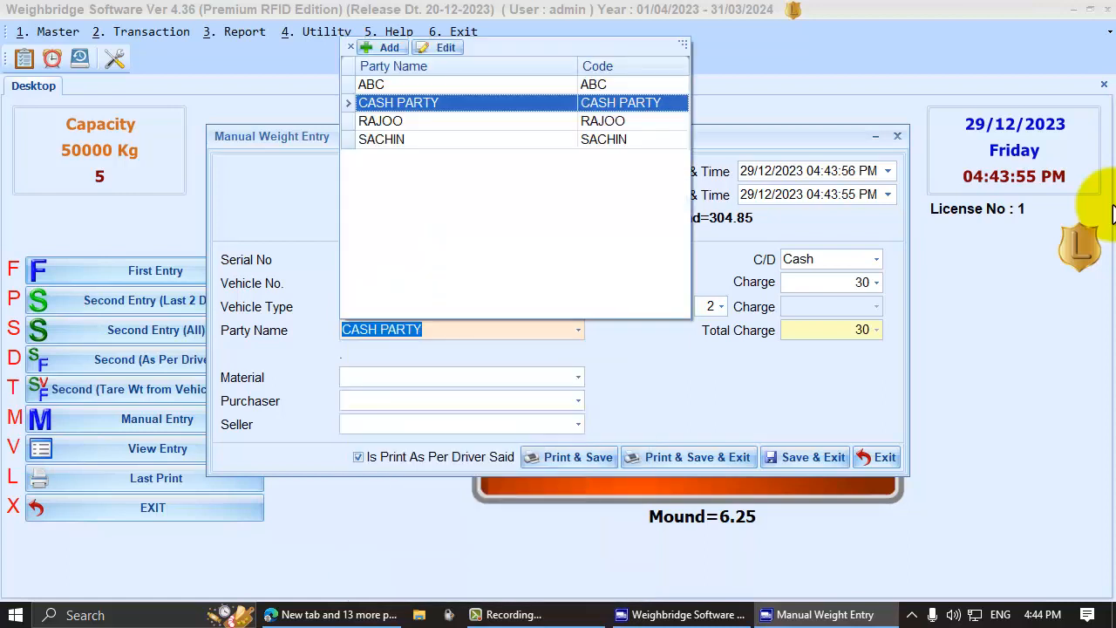
key("Down")
key("Return")
key("Return")
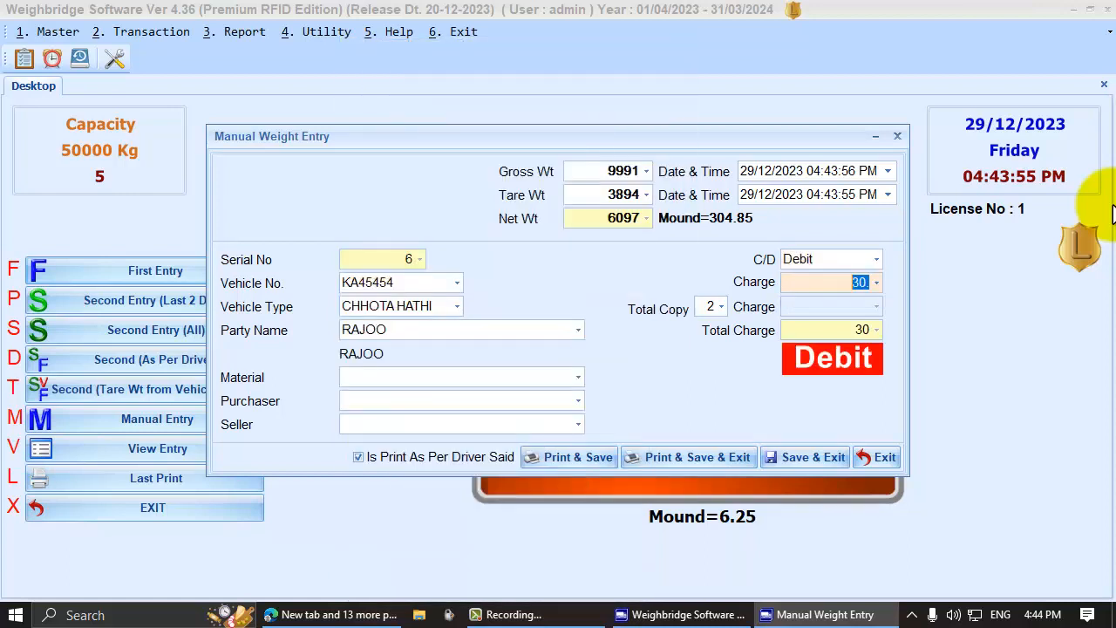
key("Return")
- Set the material to CEMENT and both purchaser and seller to "-", then save the manual entry without printing
key("Return")
key("Return")
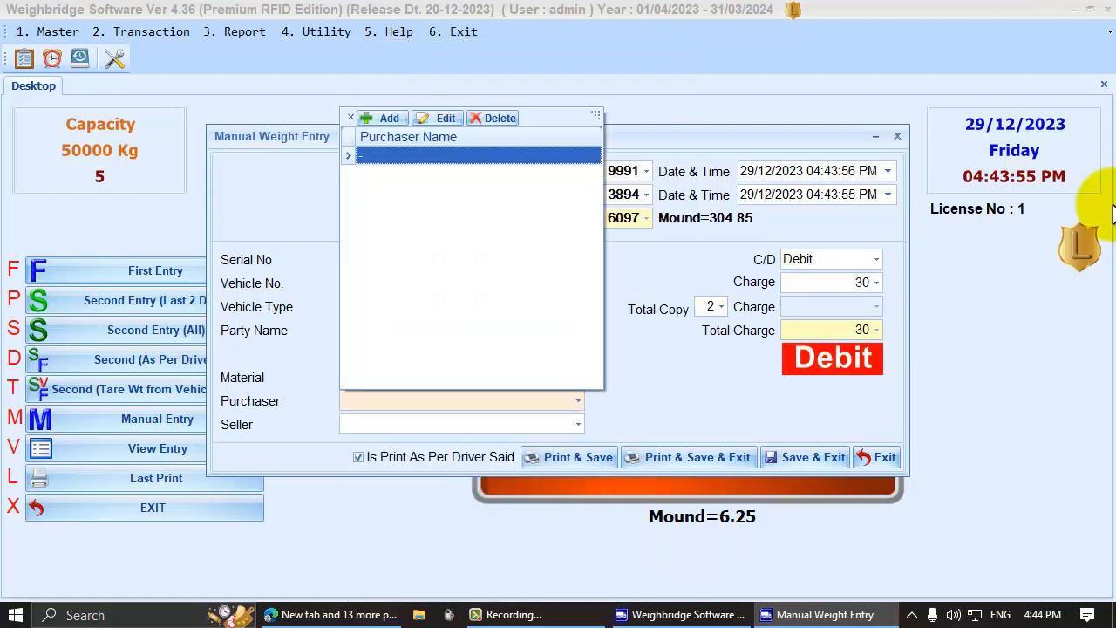
key("Return")
key("Return")
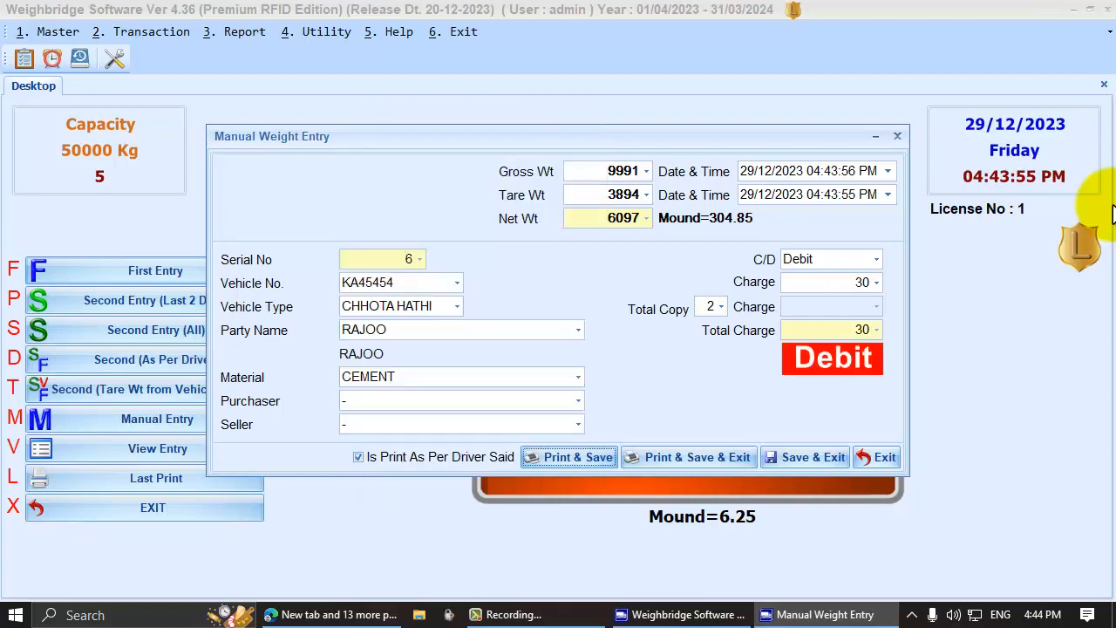
left_click(800, 456)
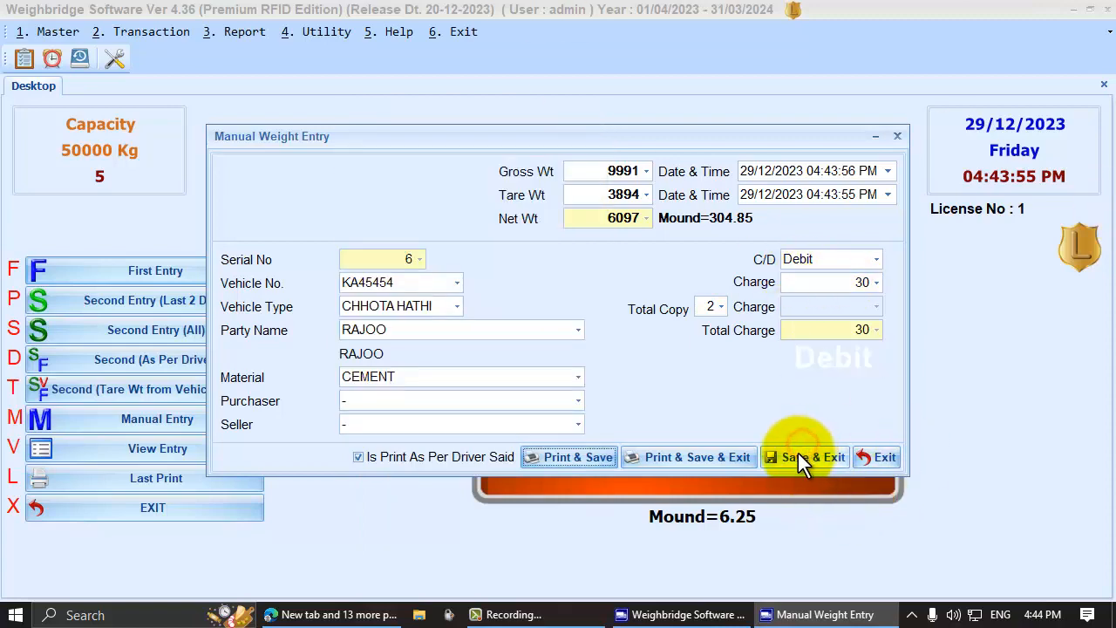
left_click(567, 333)
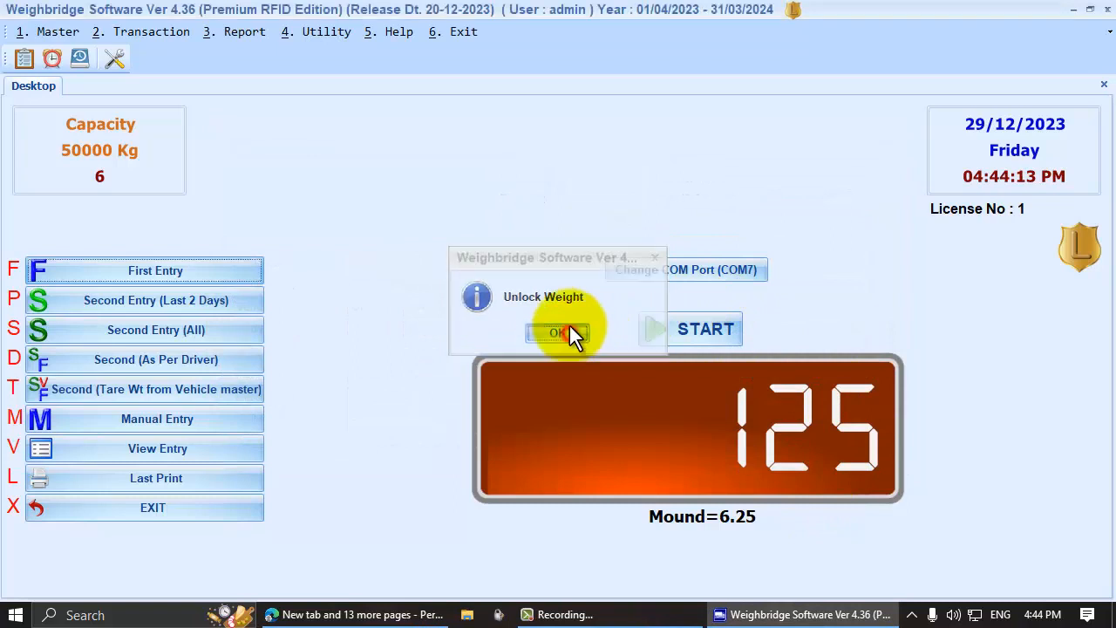
- View the saved weight entries and browse through the first, previous, next and last records
left_click(174, 449)
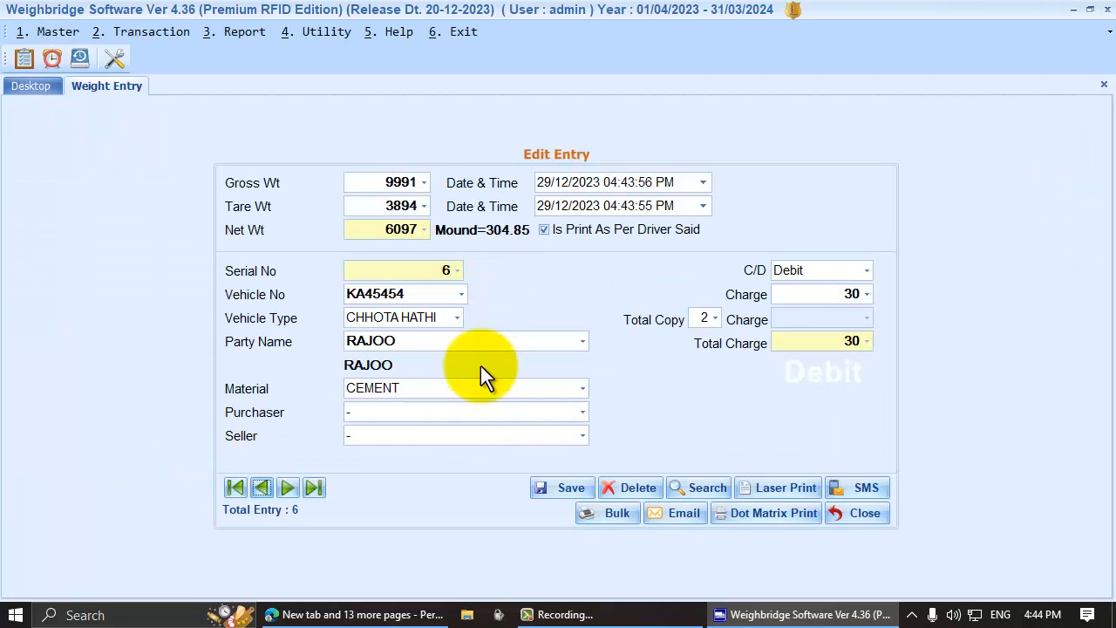
left_click(849, 513)
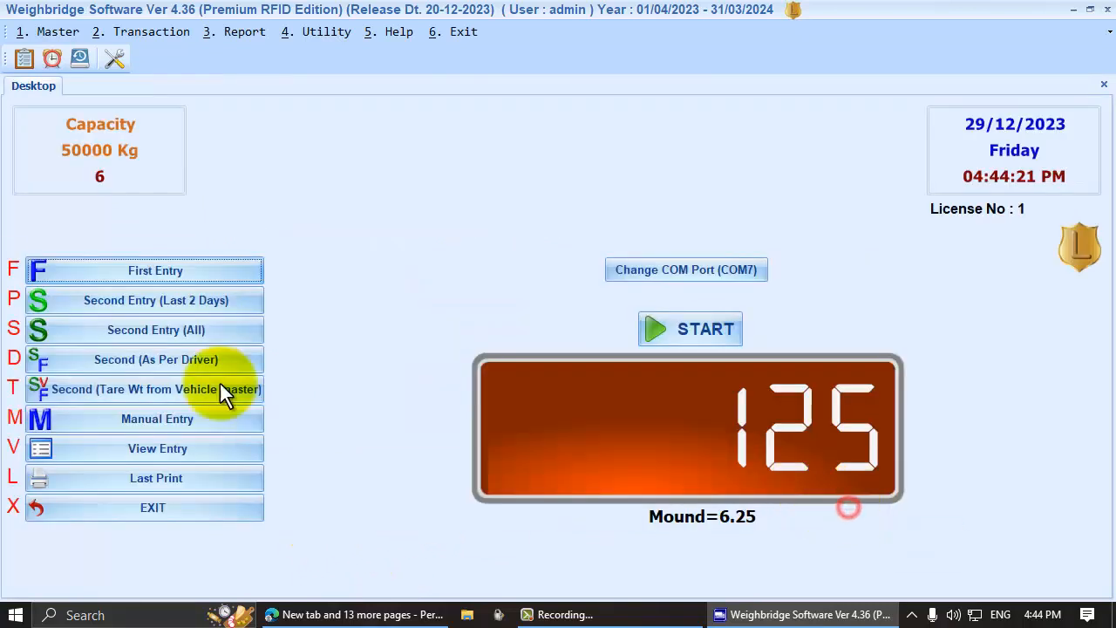
left_click(139, 445)
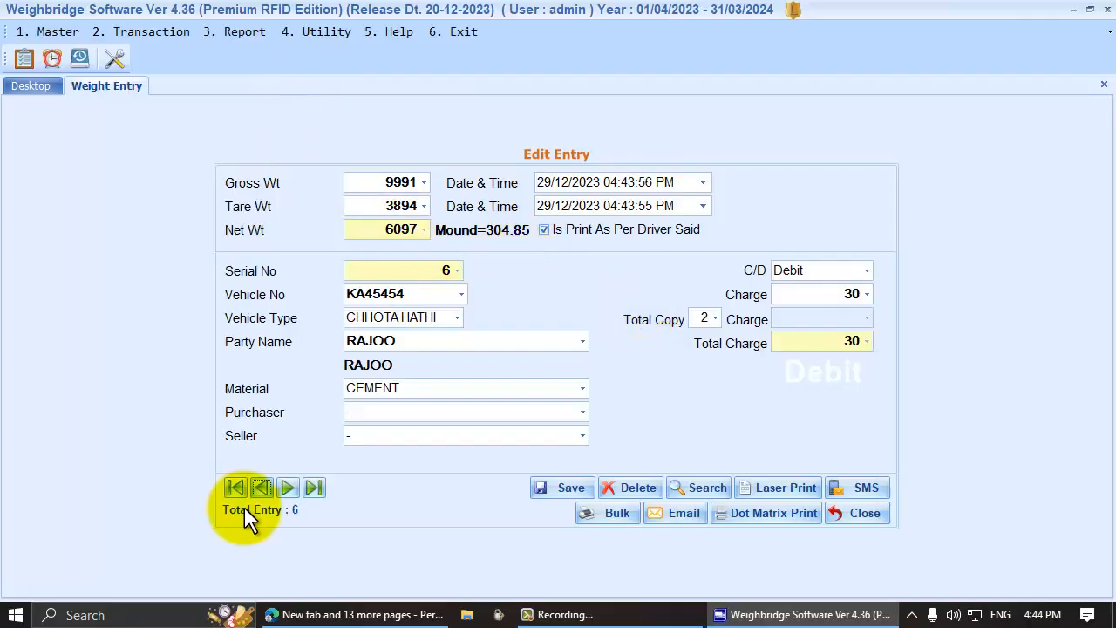
left_click(235, 486)
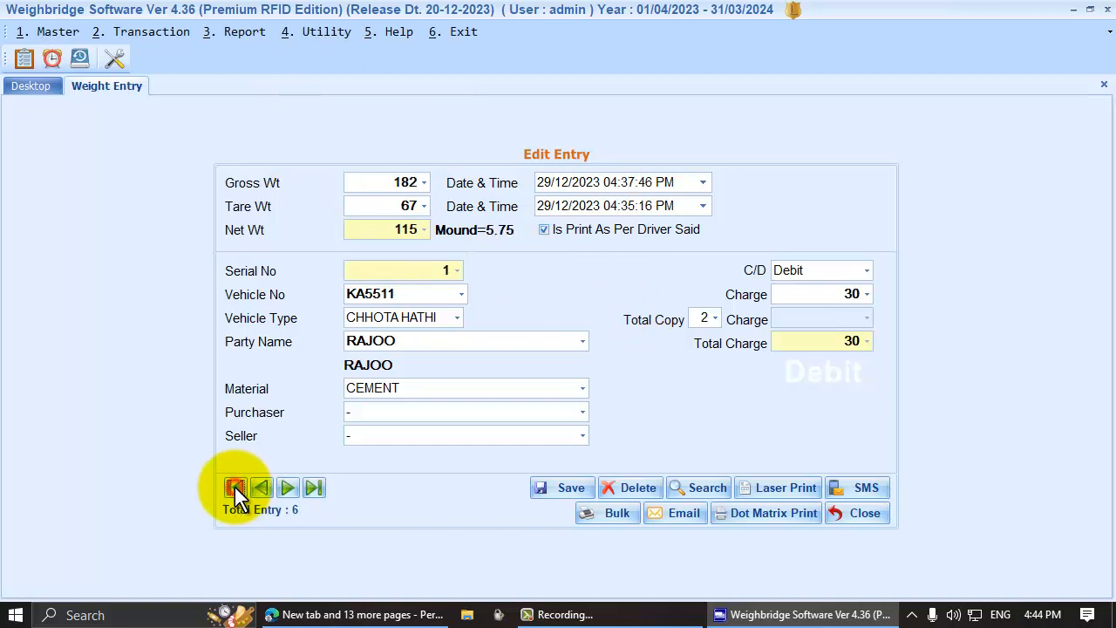
left_click(303, 485)
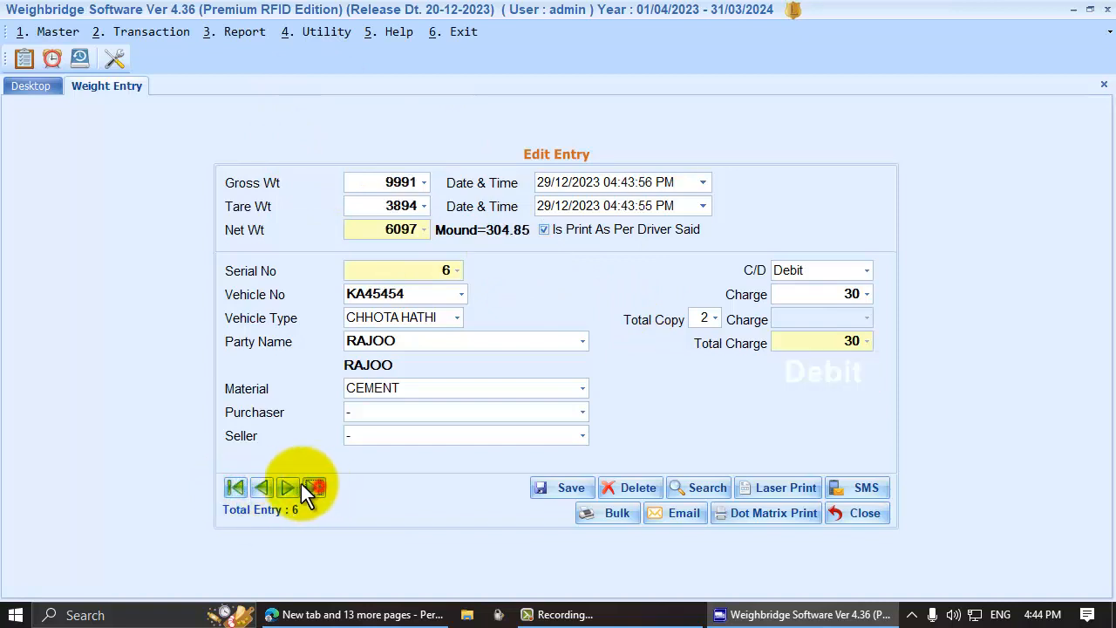
double_click(261, 487)
left_click(288, 487)
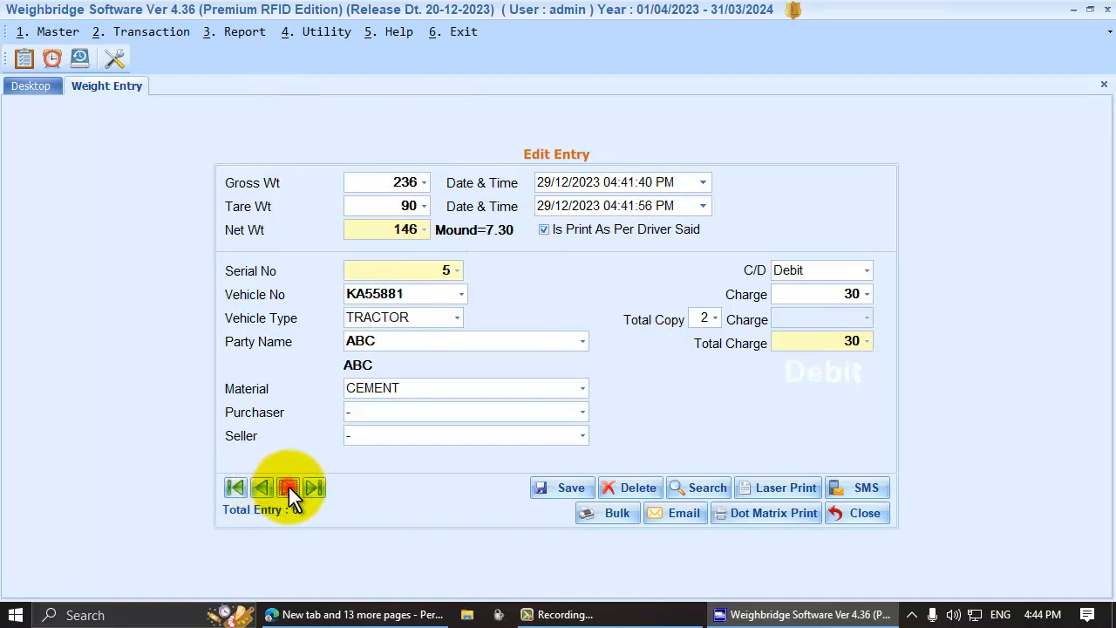
left_click(288, 488)
left_click(314, 490)
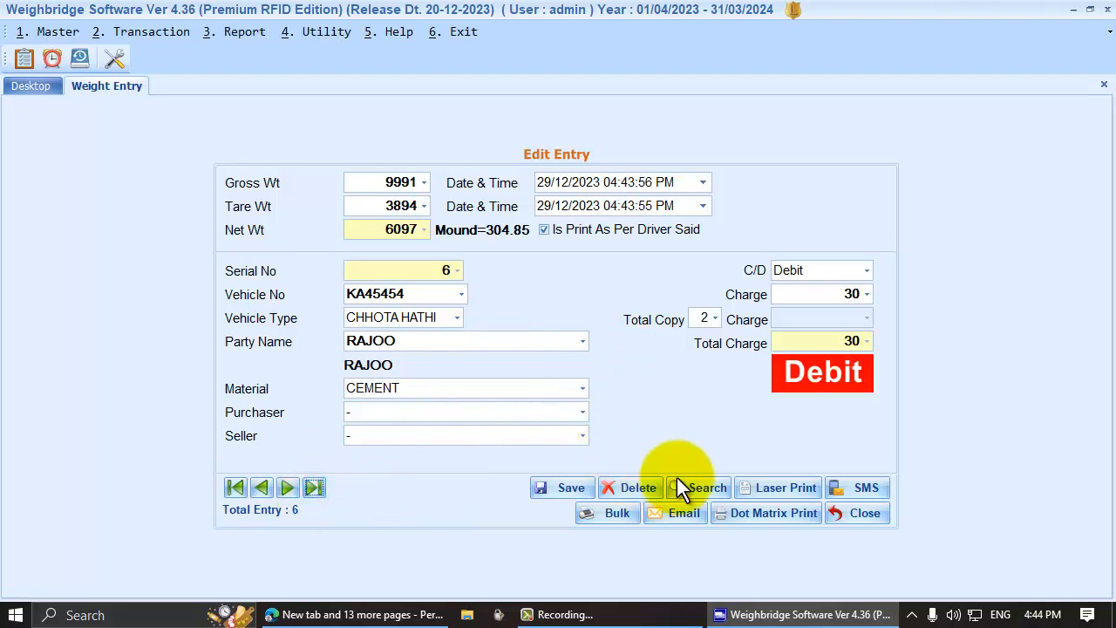
- Search the saved entries for party names containing "sa" and open the entry for vehicle KA5454
left_click(713, 491)
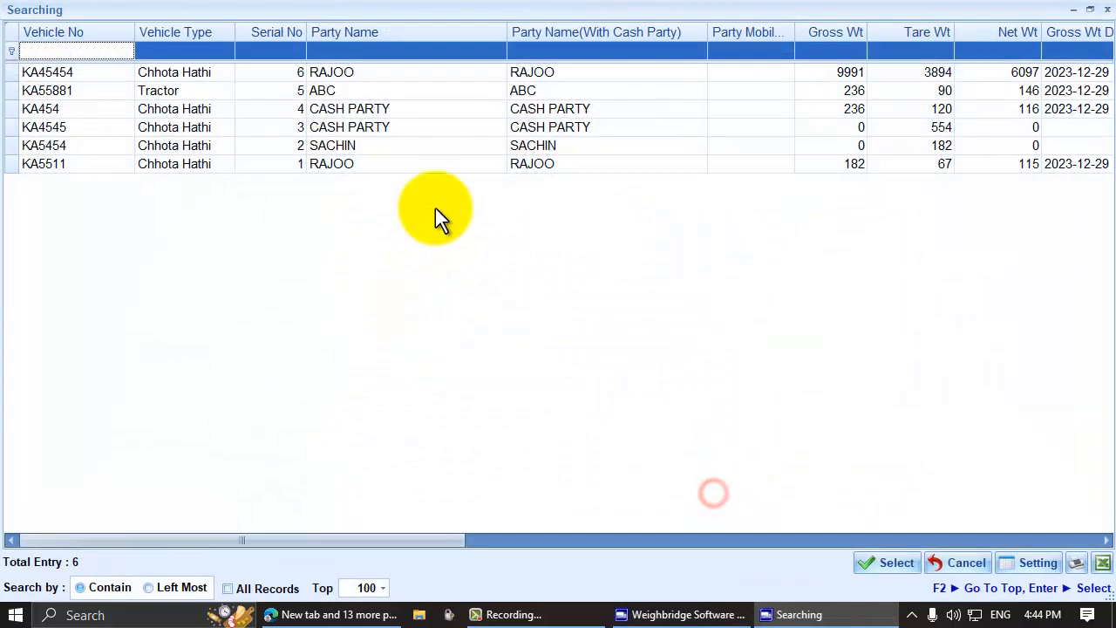
key("Right")
key("Right")
key("Right")
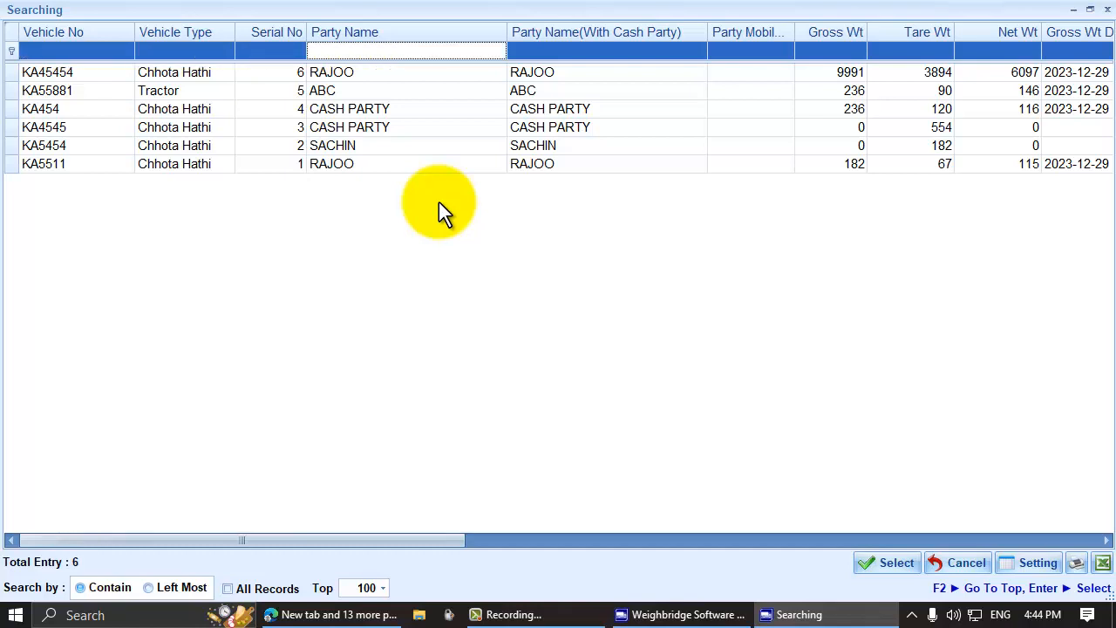
type("sa")
key("Down")
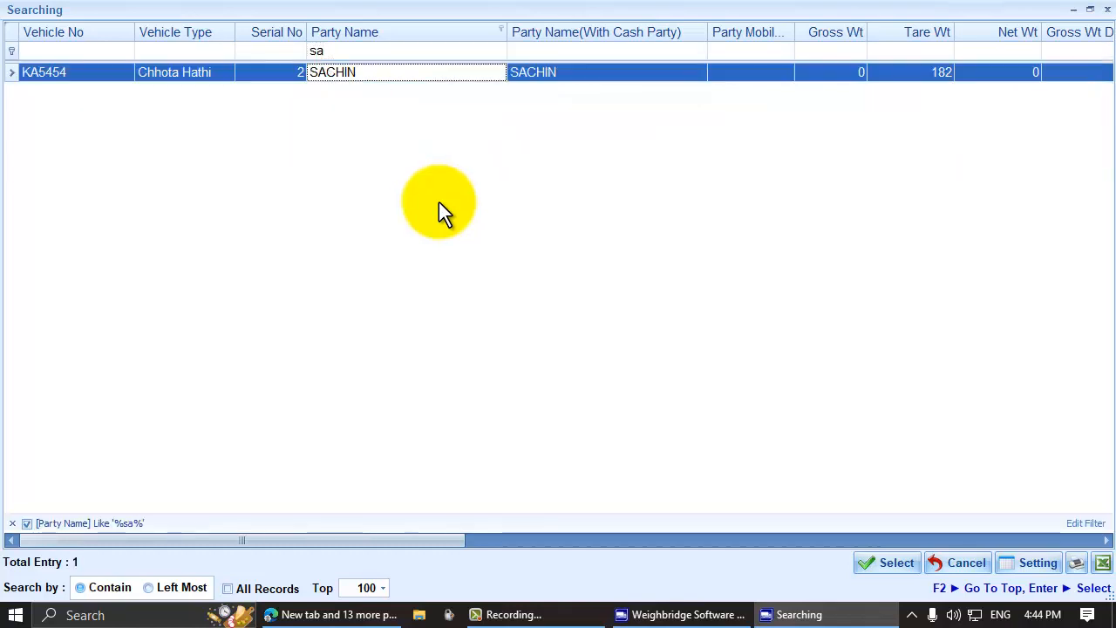
left_click(154, 51)
left_click(70, 51)
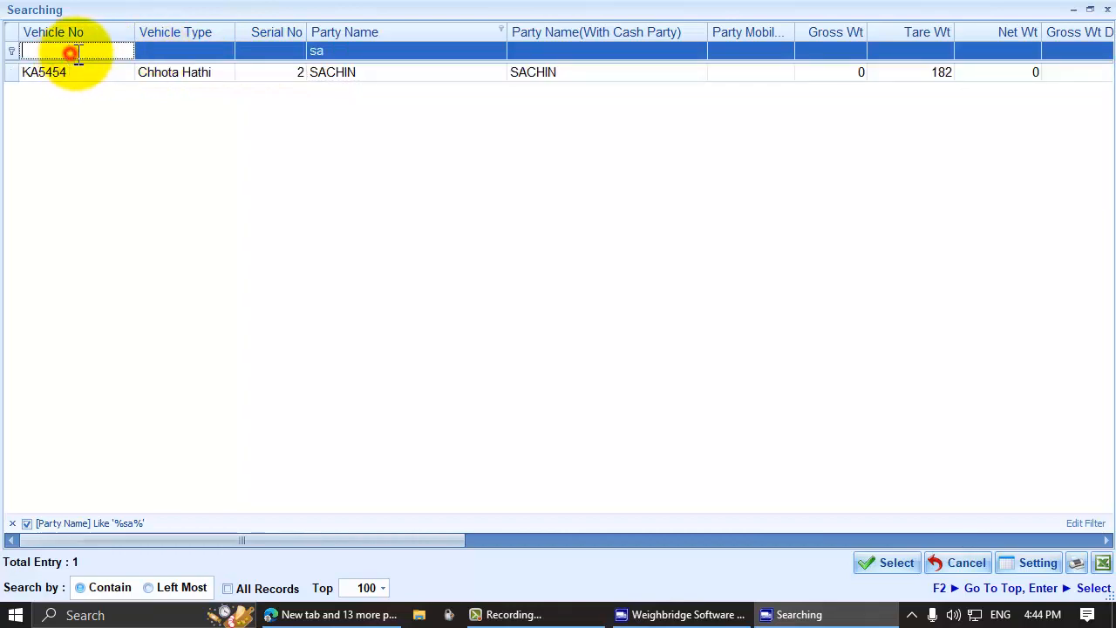
double_click(463, 80)
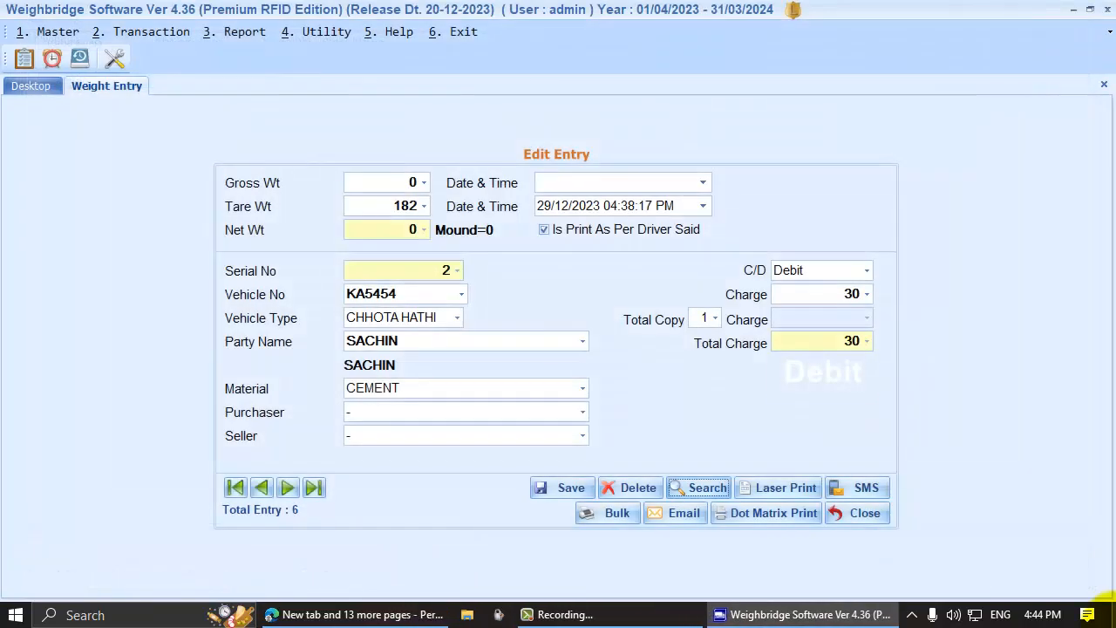
- Reopen the saved entries search list and remove the party mobile column from it
left_click(695, 489)
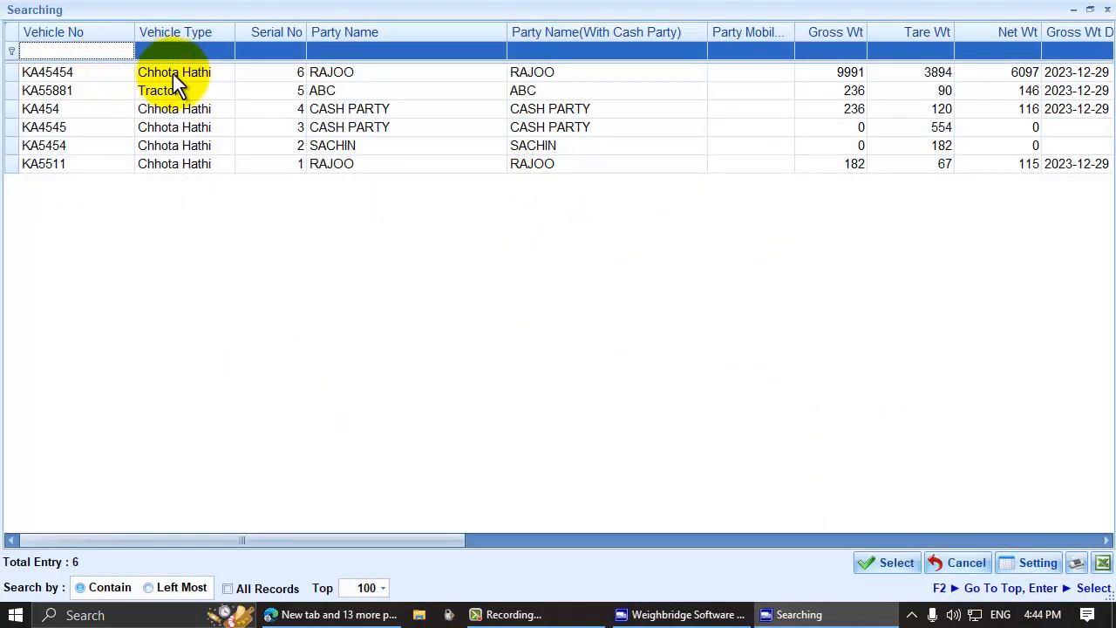
left_click(563, 108)
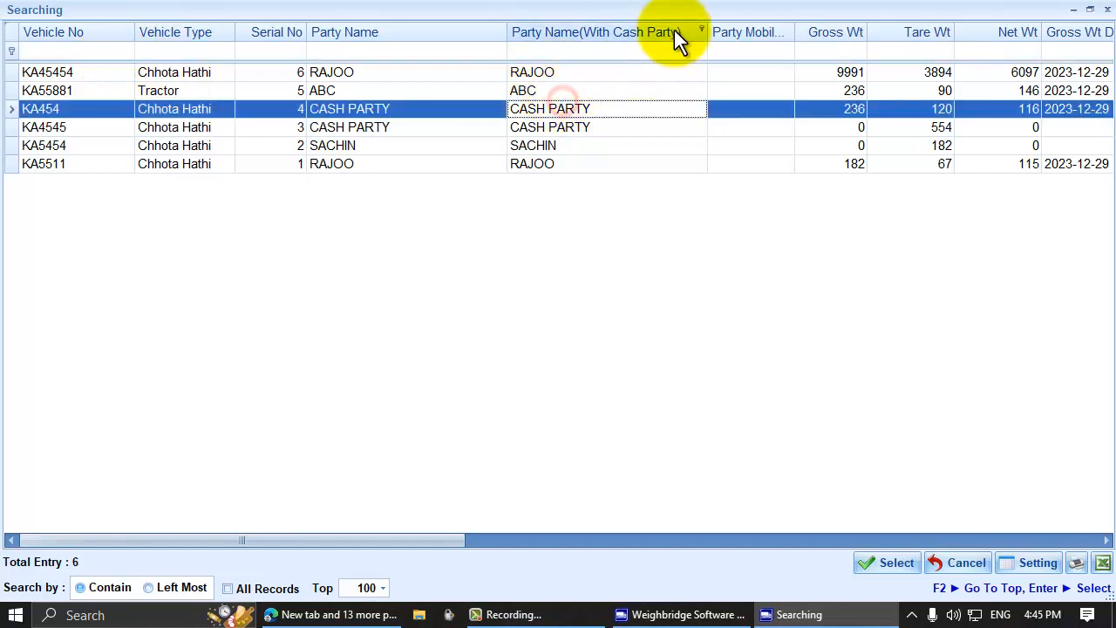
left_click_drag(761, 5, 761, 7)
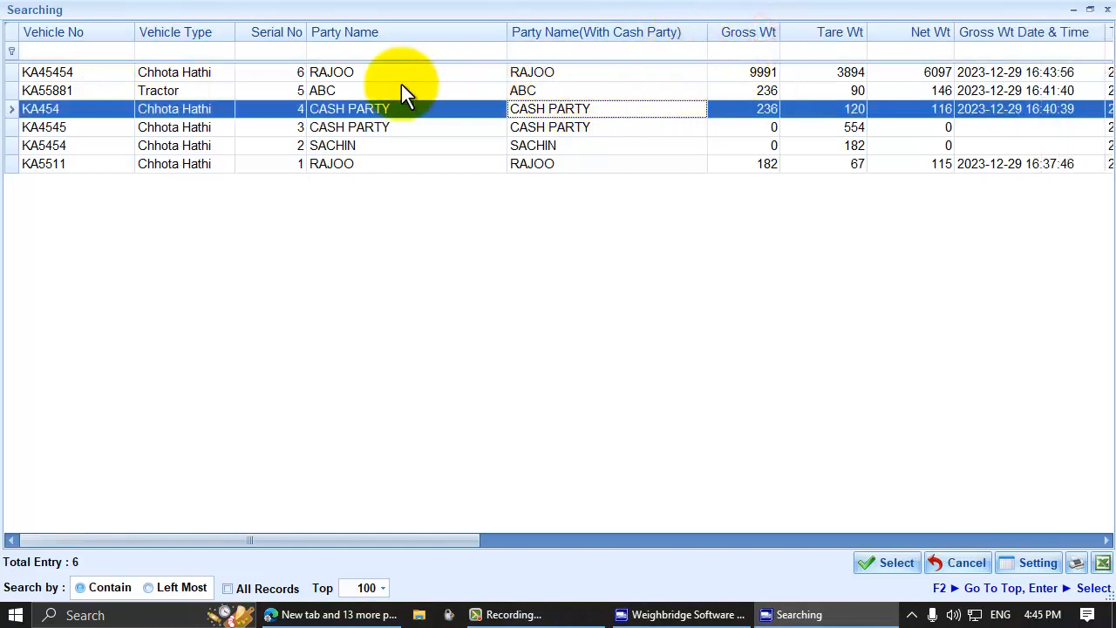
- Filter the saved entries by the first three letters of vehicle KA45454's party name, and open that vehicle's entry
left_click(342, 50)
type("raj")
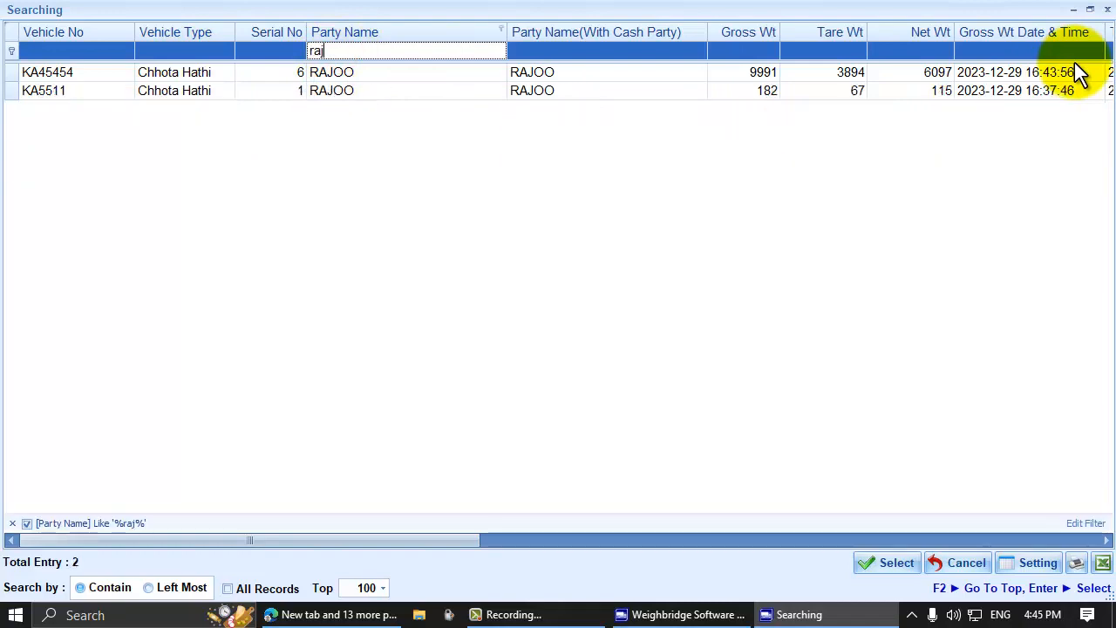
double_click(1081, 74)
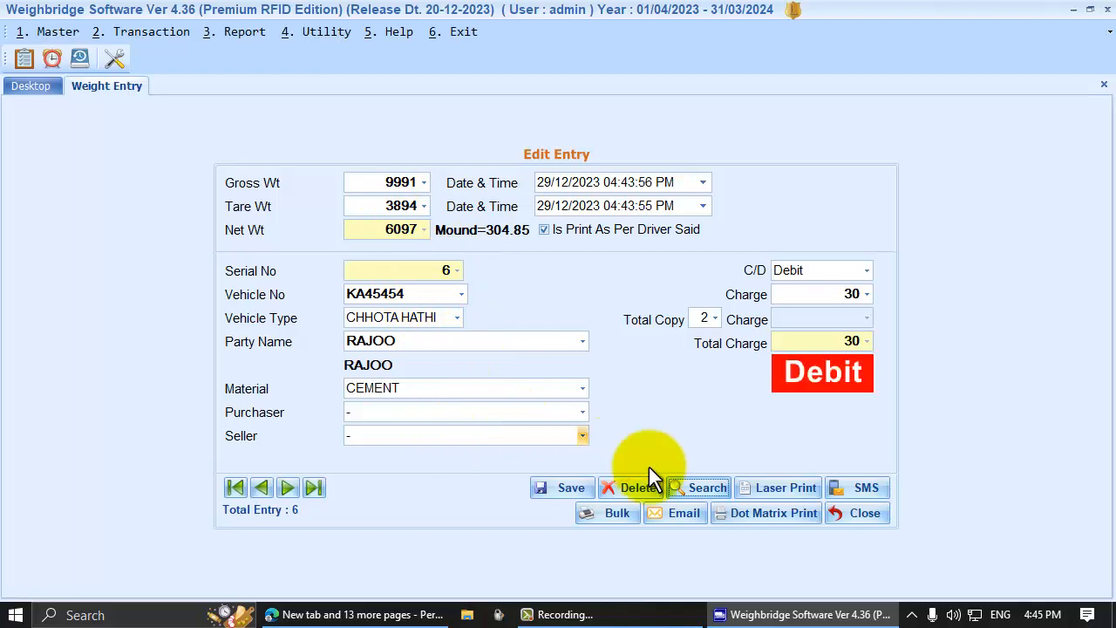
- Print the entry with the Weight Slip (Blank Paper) laser format, close the voucher formats, and run the dot matrix print
left_click(785, 488)
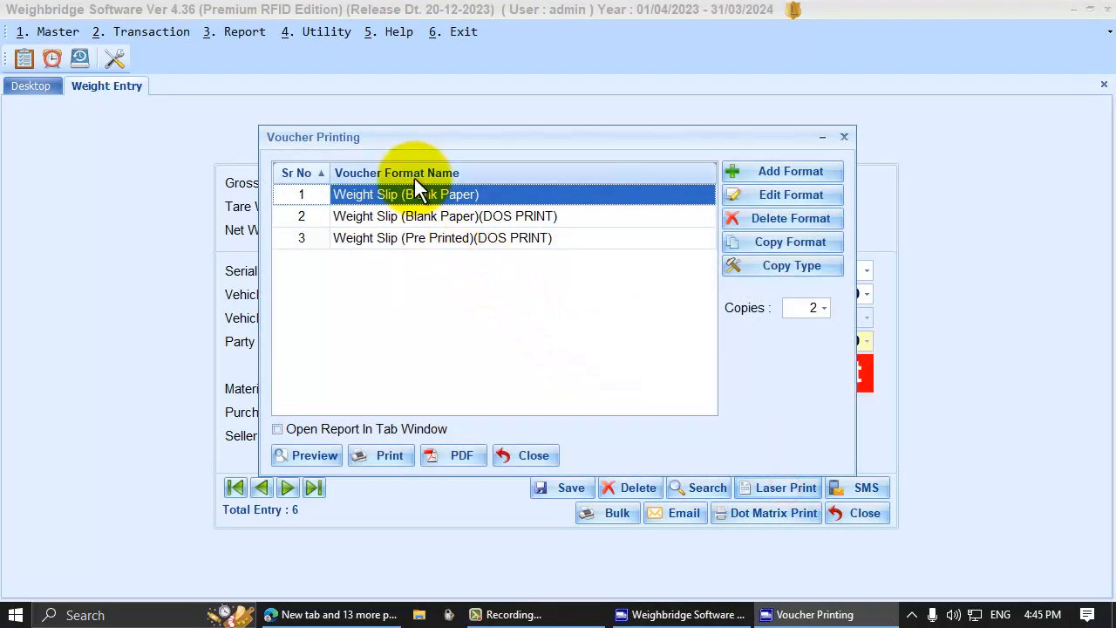
left_click(415, 194)
left_click(393, 458)
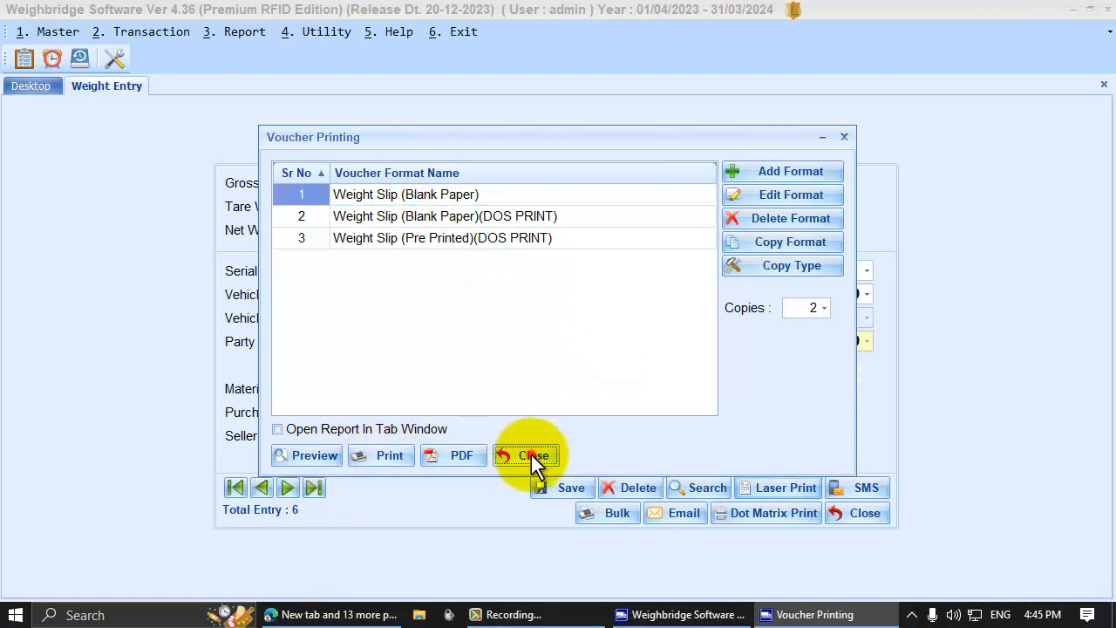
left_click(531, 456)
left_click(751, 514)
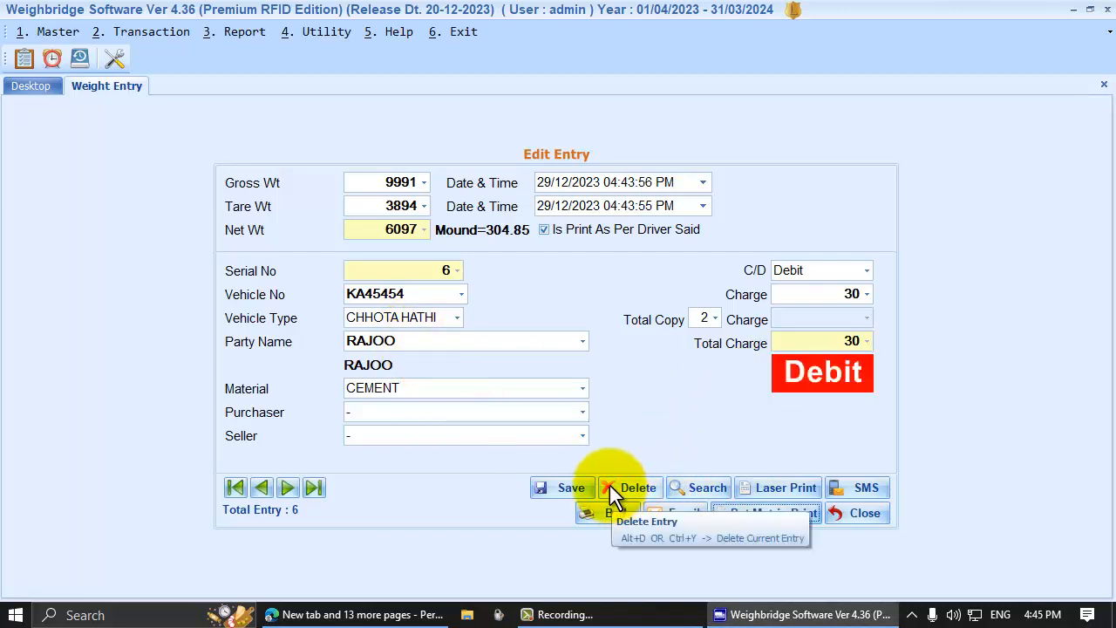
left_click(580, 411)
left_click(406, 166)
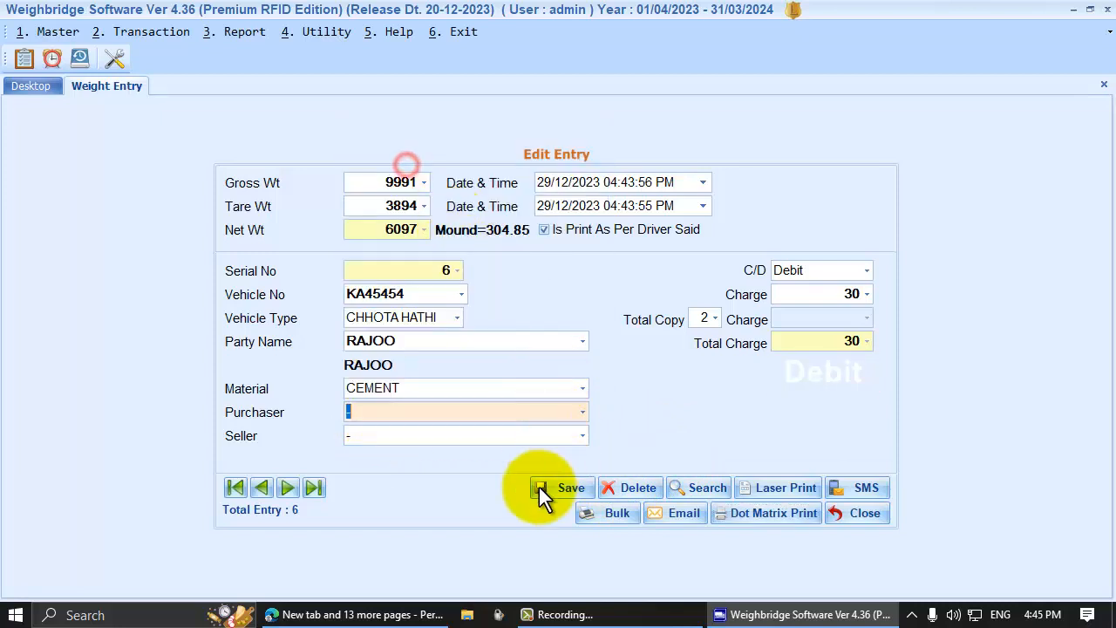
left_click(571, 491)
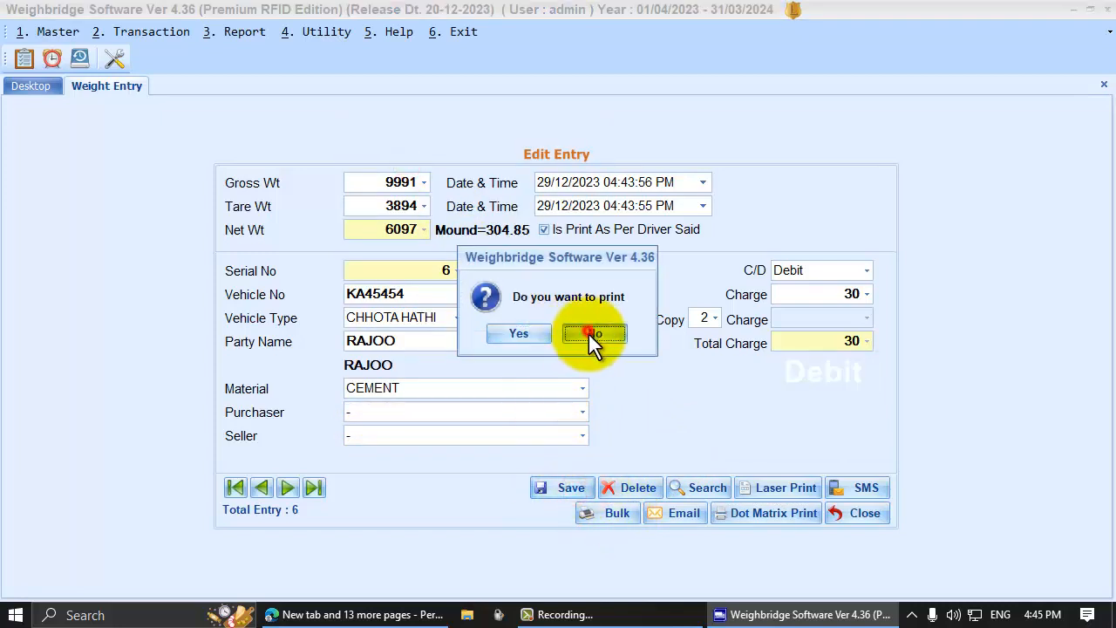
left_click(589, 334)
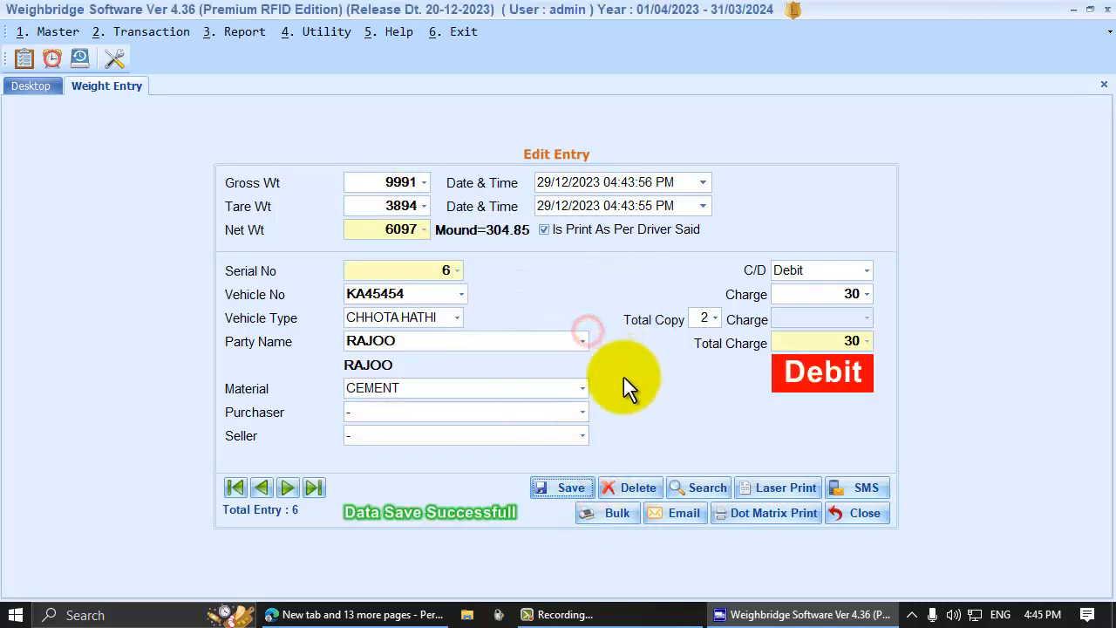
left_click(632, 487)
left_click(520, 334)
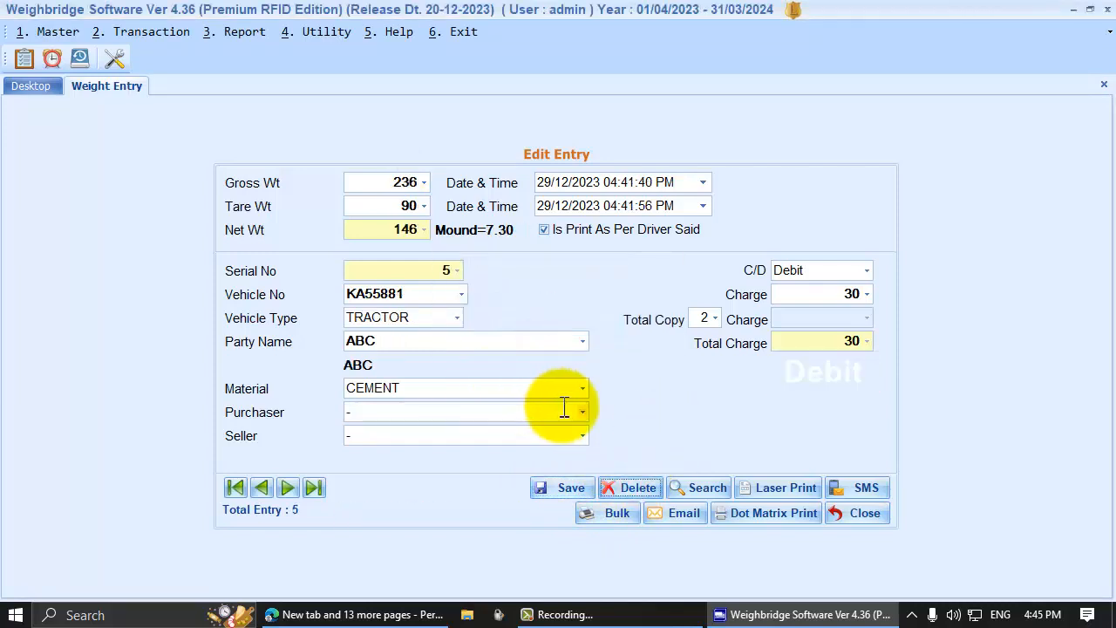
left_click(424, 271)
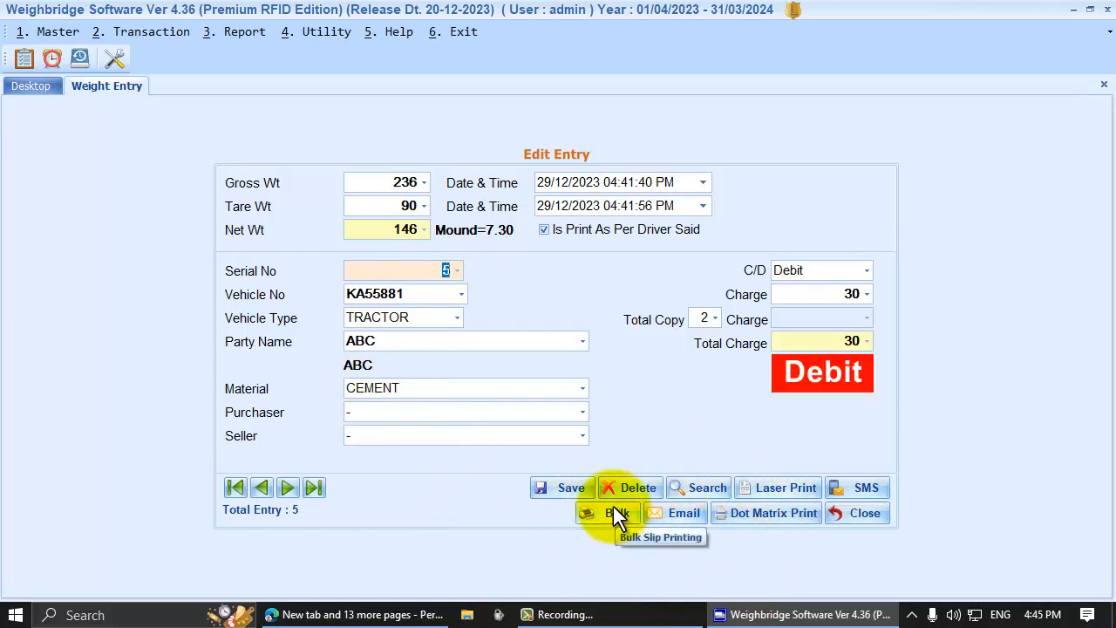
left_click(473, 413)
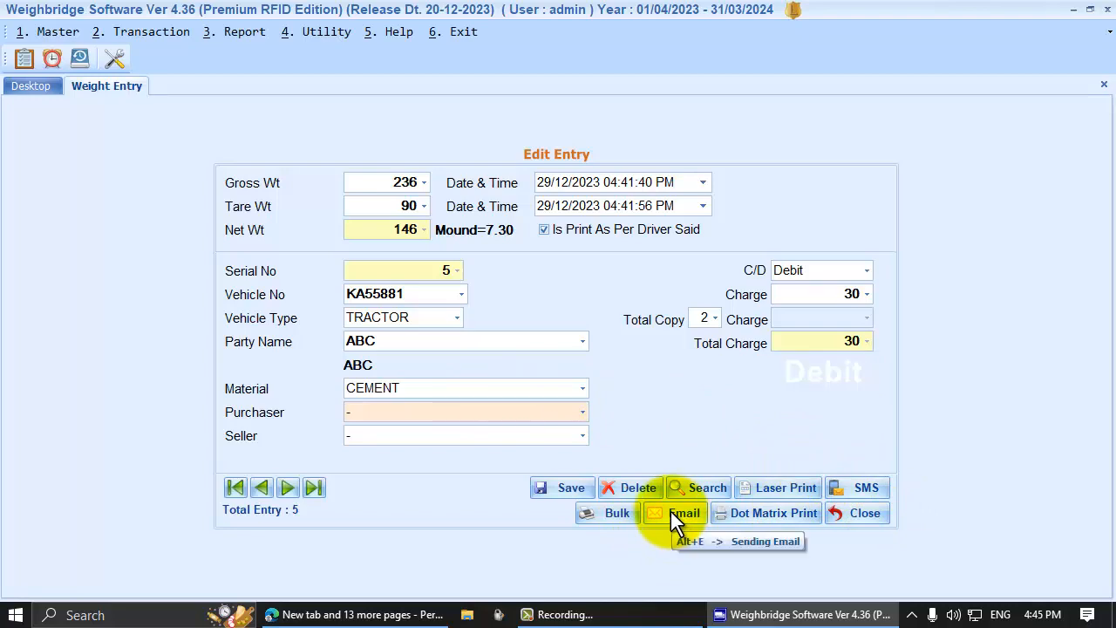
- Open bulk slip printing and select All as the party name
left_click(602, 510)
left_click(648, 63)
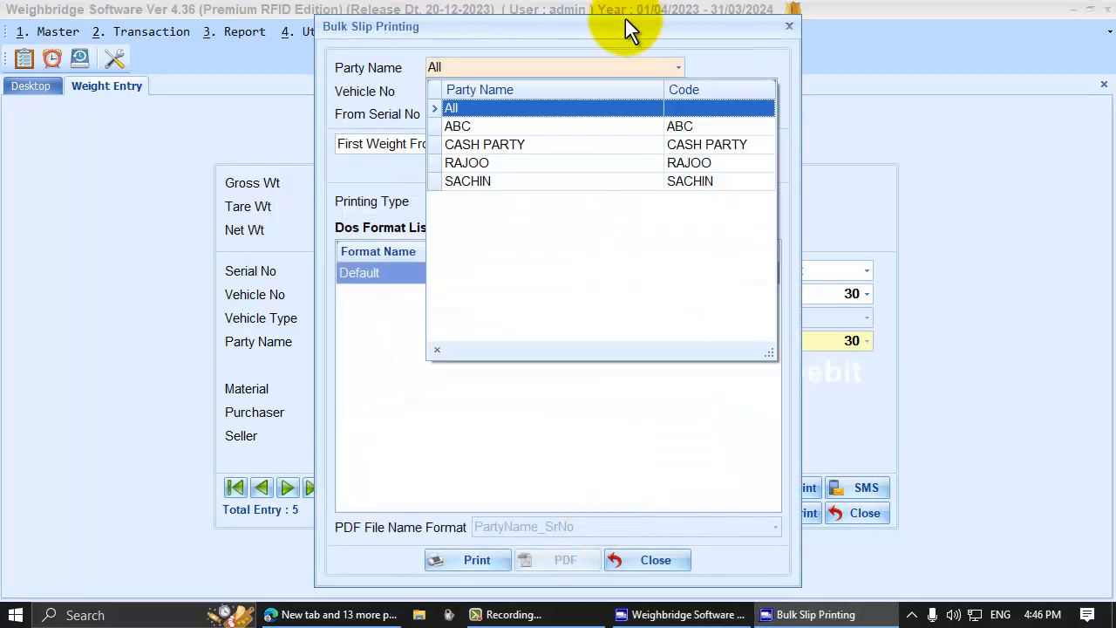
key("Down")
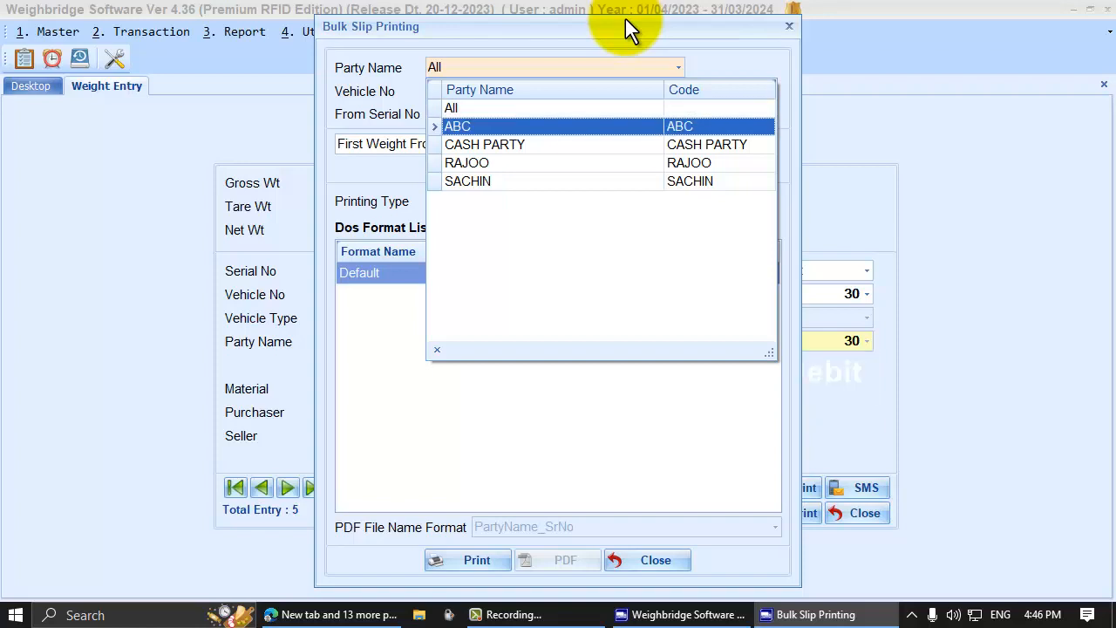
key("Down")
key("Up")
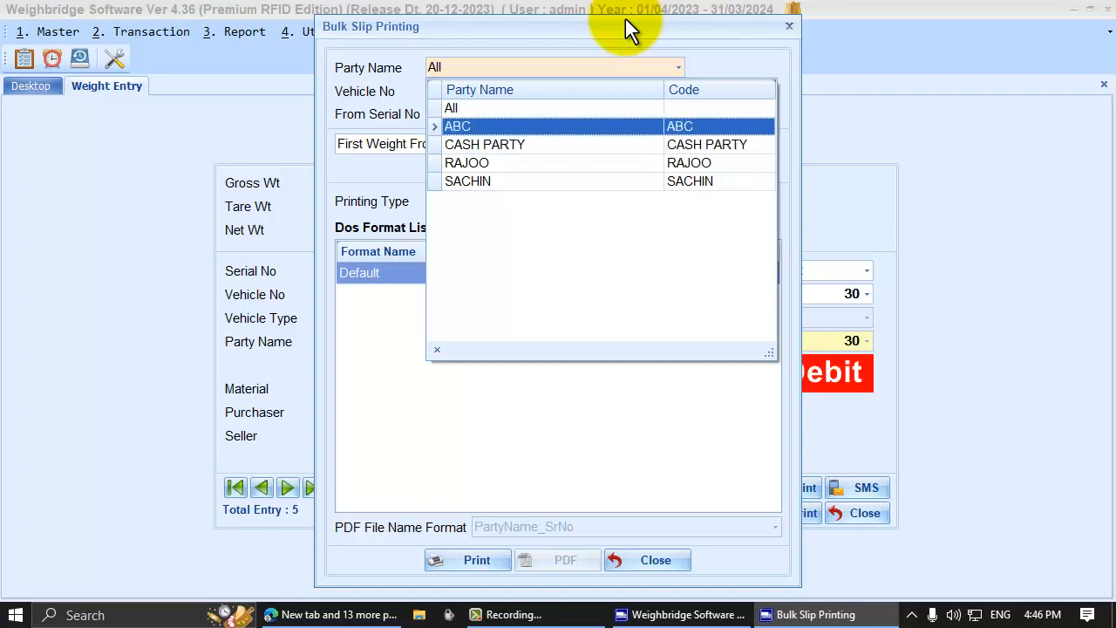
key("Up")
key("Down")
key("Up")
key("Return")
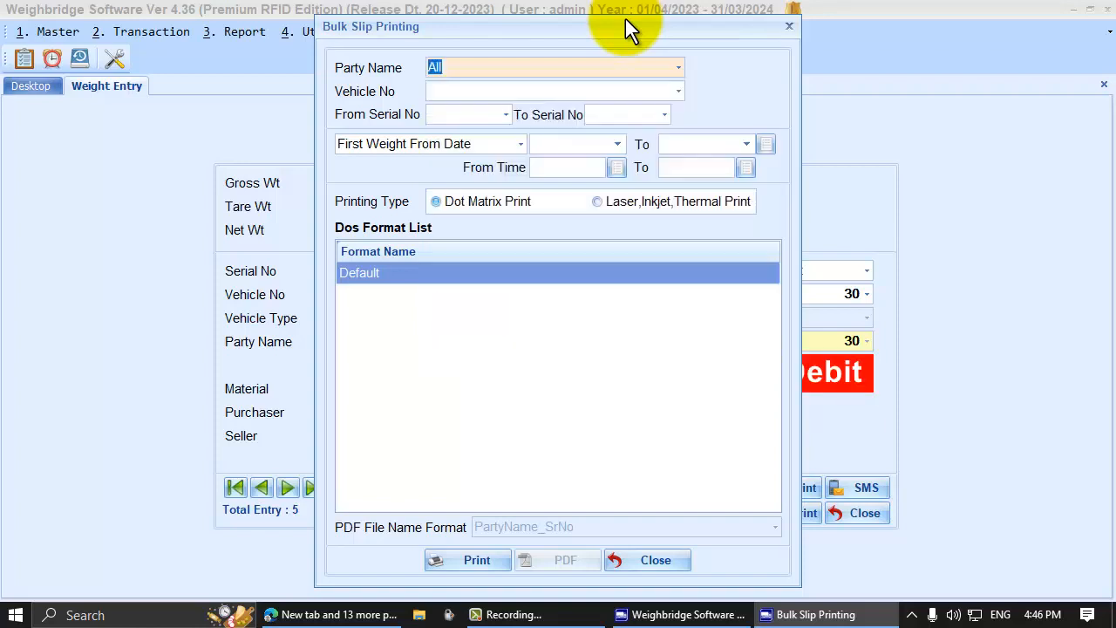
- Change the bulk slip party to the one listed just below CASH PARTY and leave the vehicle number blank
key("Return")
key("shift+Tab")
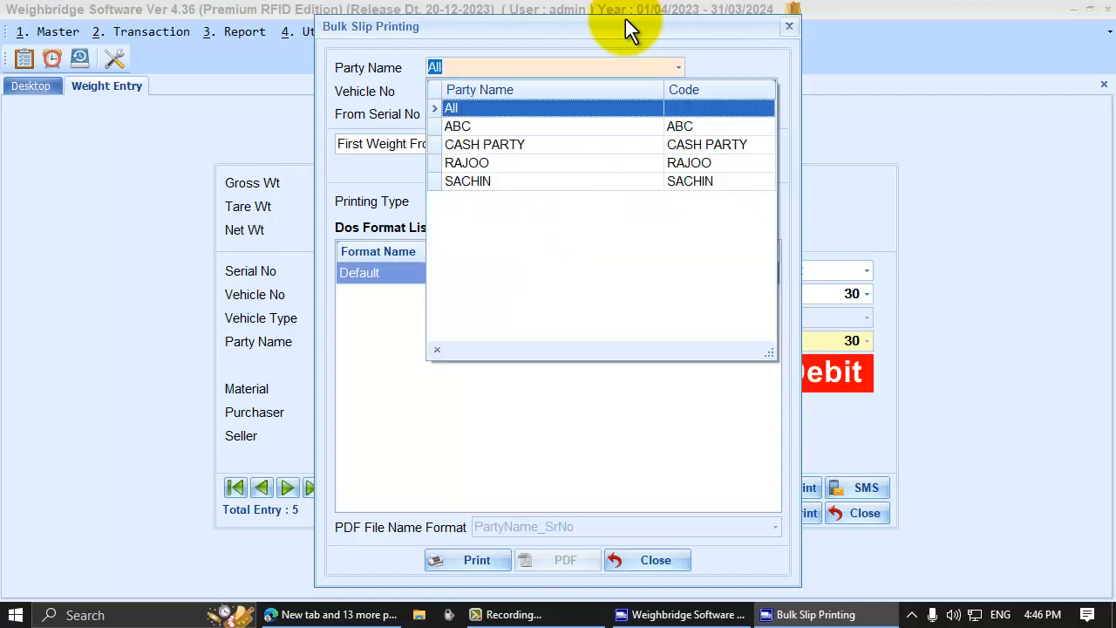
key("Down")
key("Down")
key("Down")
key("Return")
key("Return")
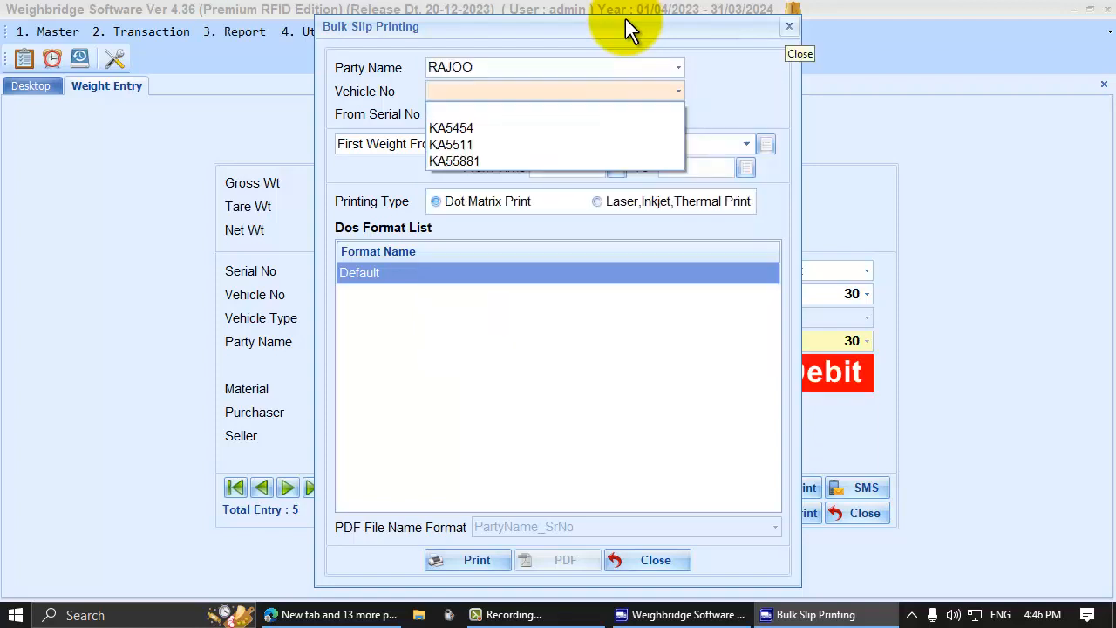
key("Down")
key("Return")
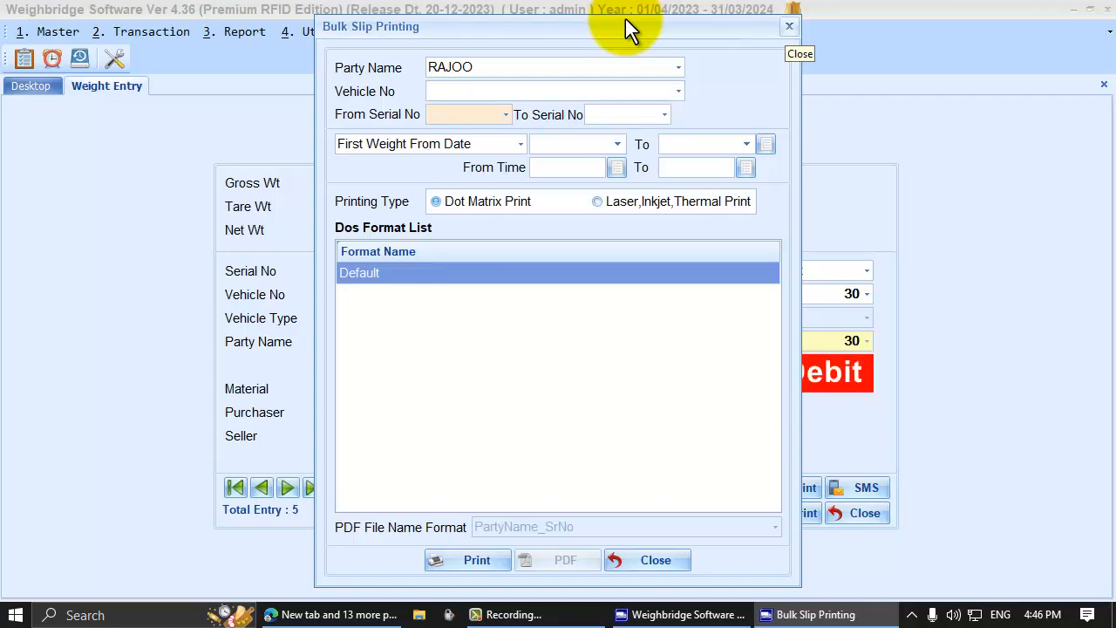
left_click(676, 86)
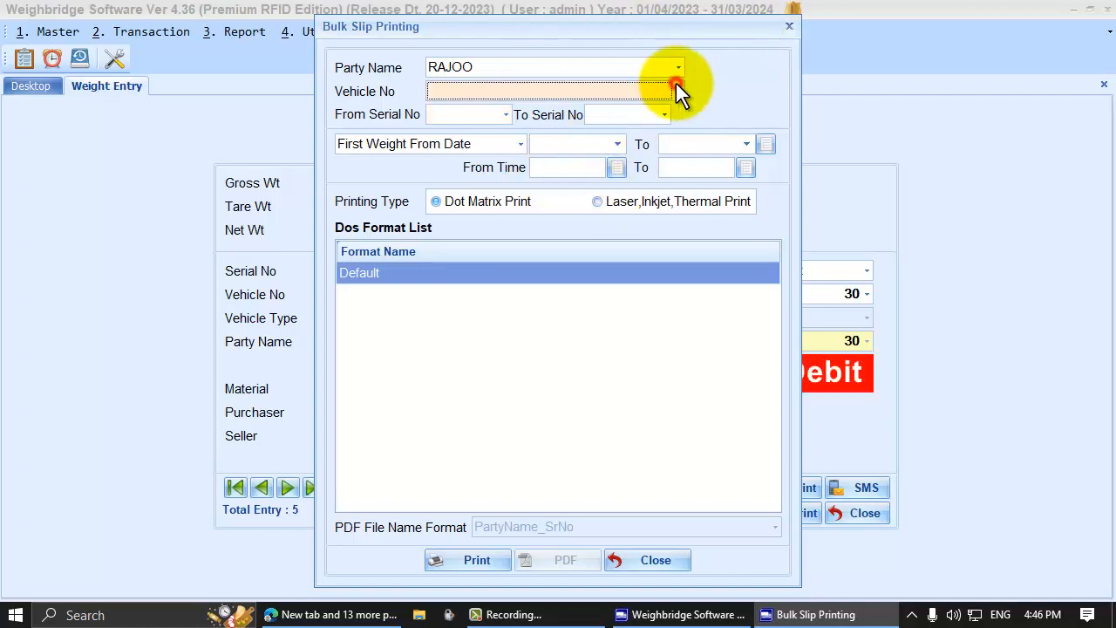
left_click(427, 114)
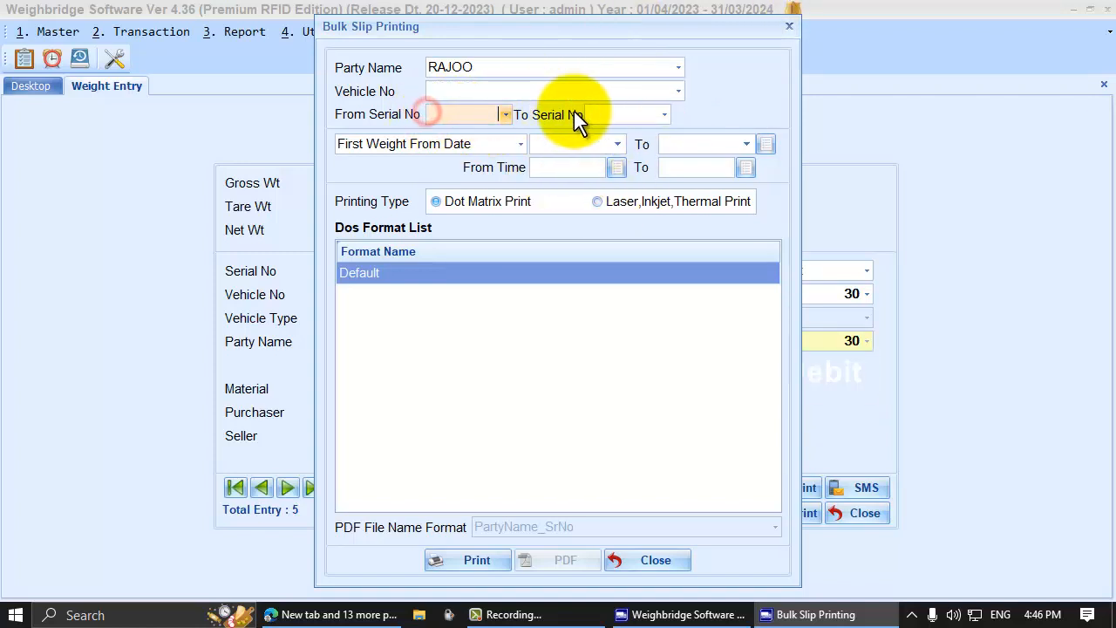
left_click(611, 114)
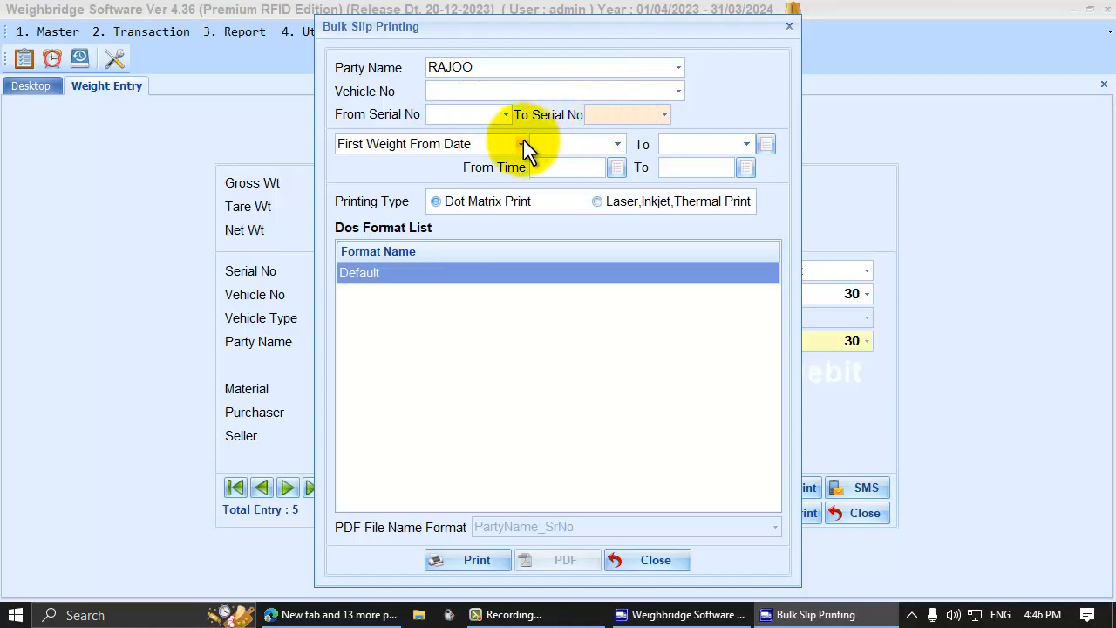
left_click(550, 144)
left_click(687, 145)
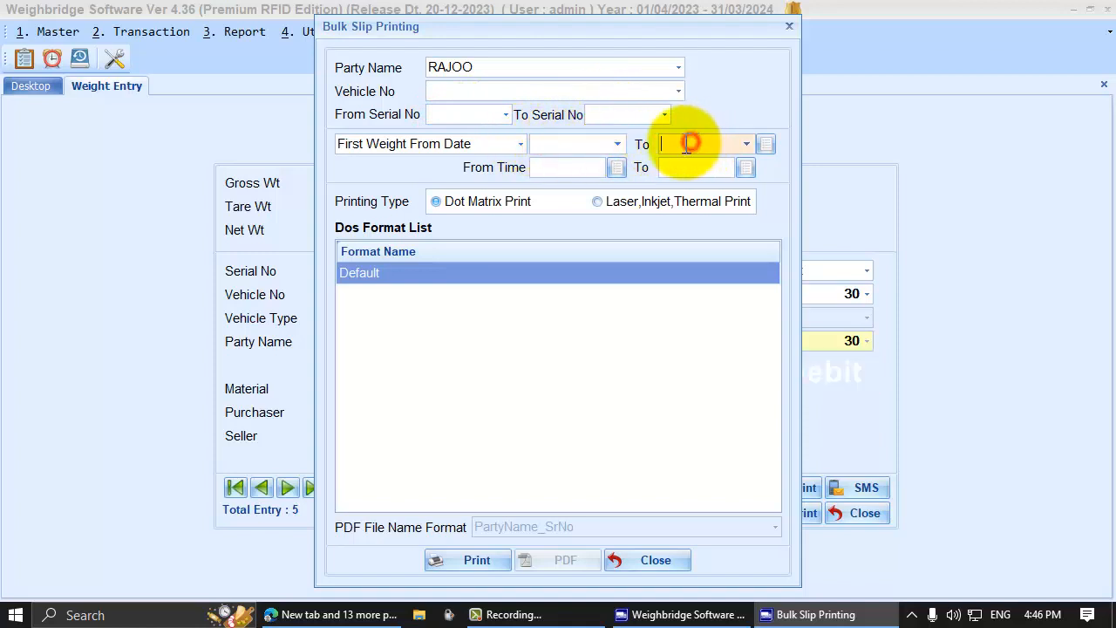
left_click(565, 145)
- Filter the bulk slips by First Weight From Date using the Year Start Date, End Date range, 01/04/2023 to 31/03/2024
left_click(522, 143)
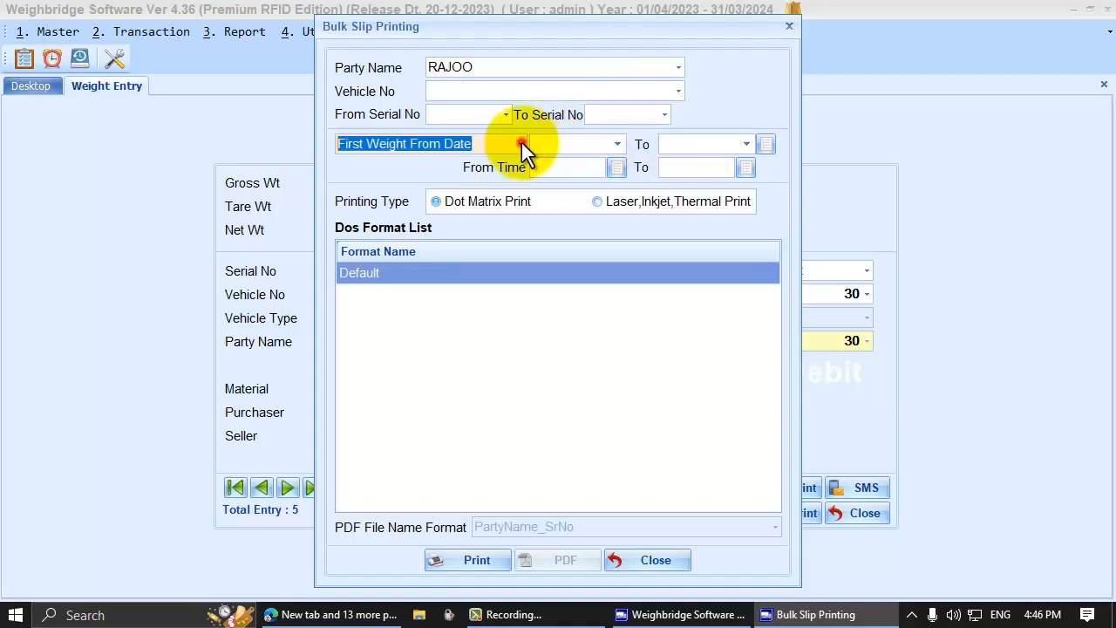
left_click(522, 143)
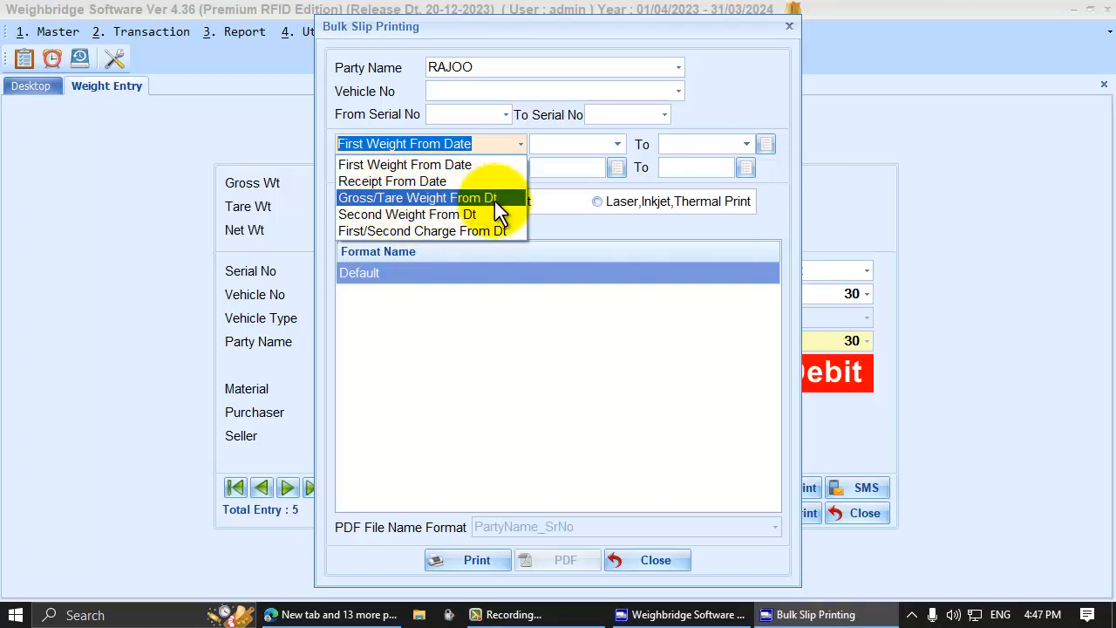
left_click(399, 165)
left_click(573, 150)
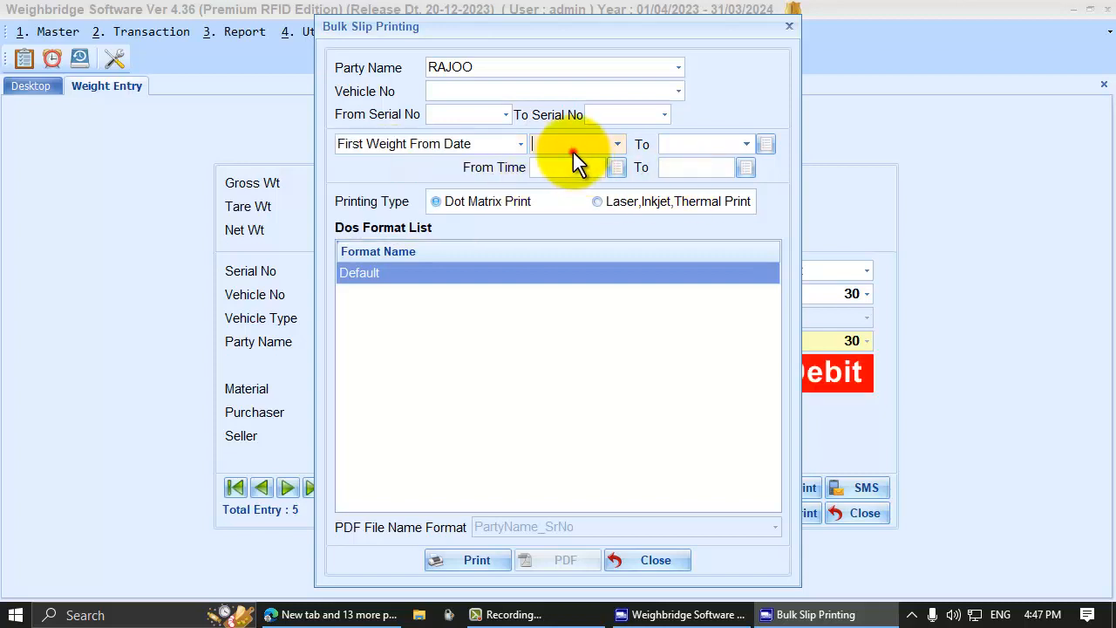
left_click(617, 144)
left_click(688, 143)
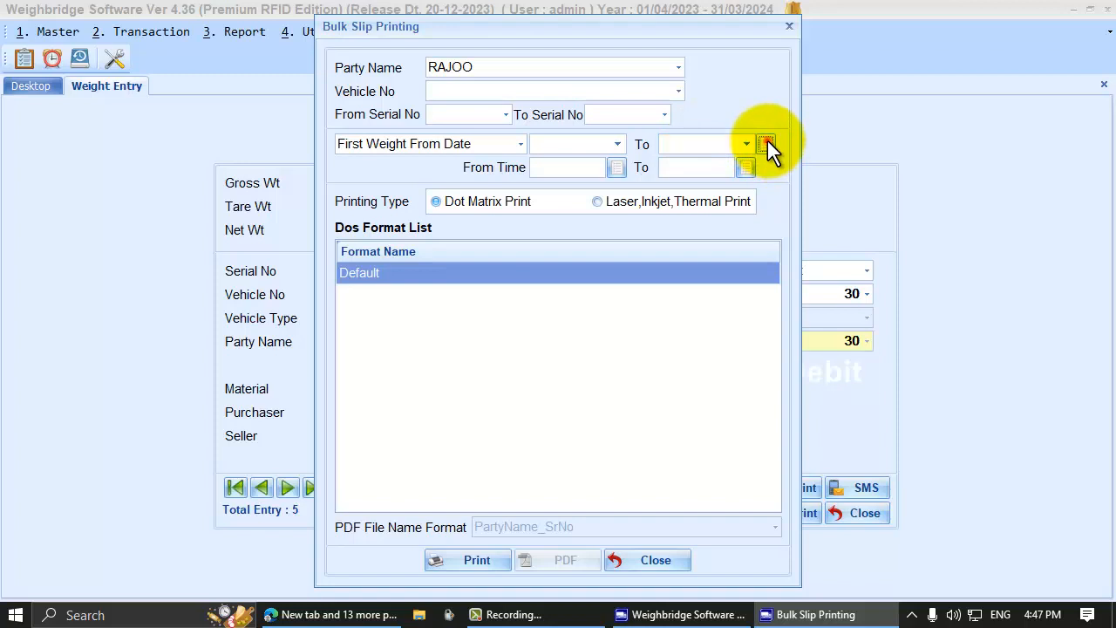
left_click(768, 146)
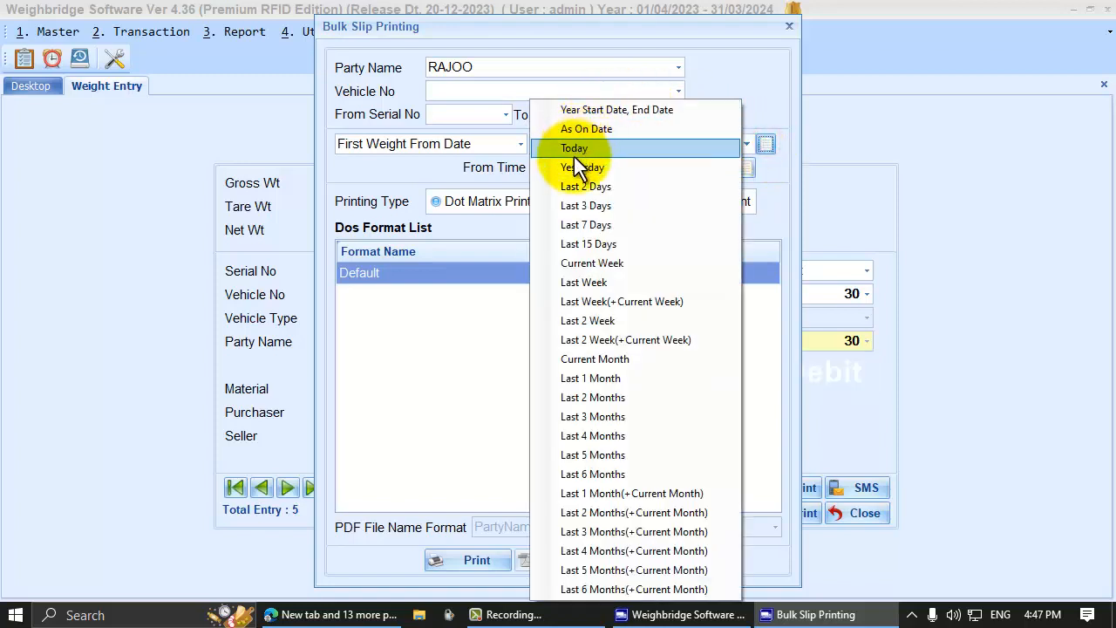
left_click(610, 109)
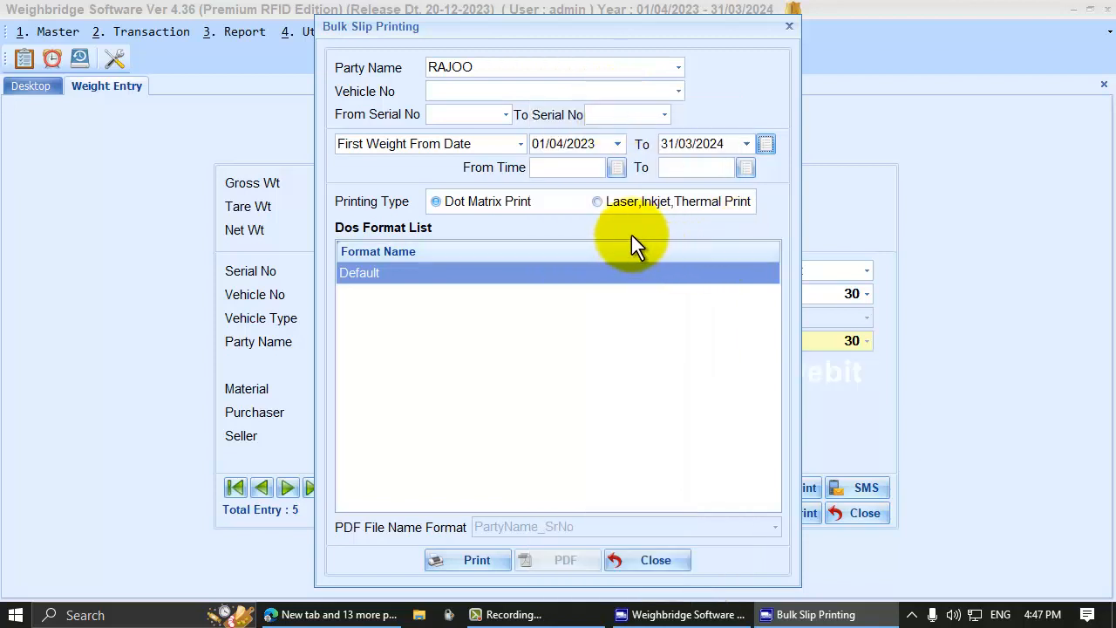
- Limit the bulk slips to the time range from 10:00 AM to 09:00 PM
left_click(565, 171)
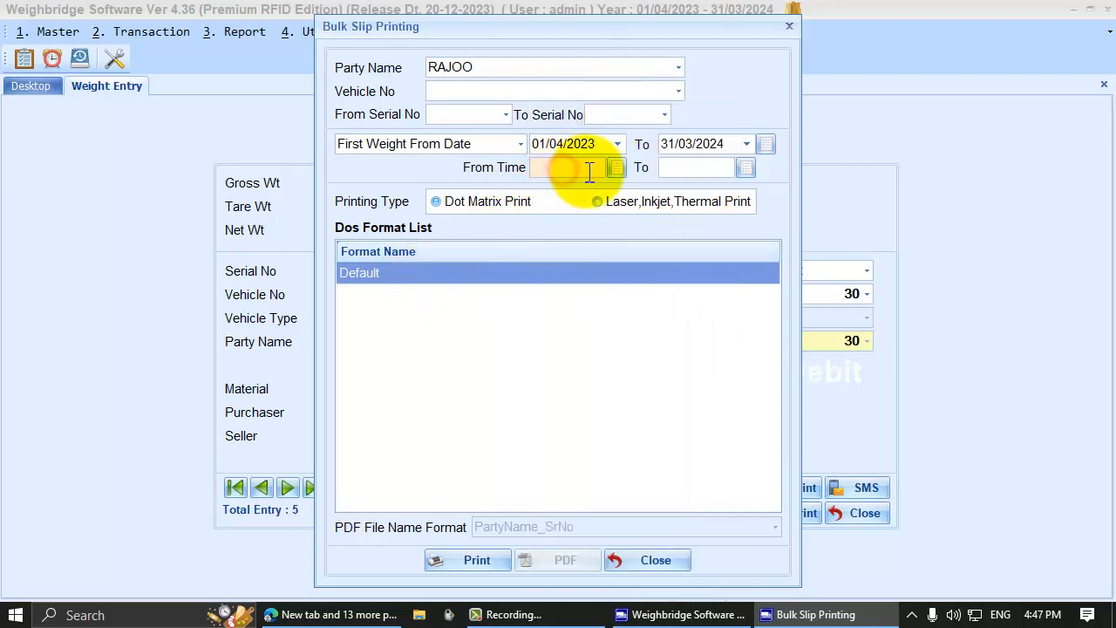
left_click(665, 169)
left_click(568, 169)
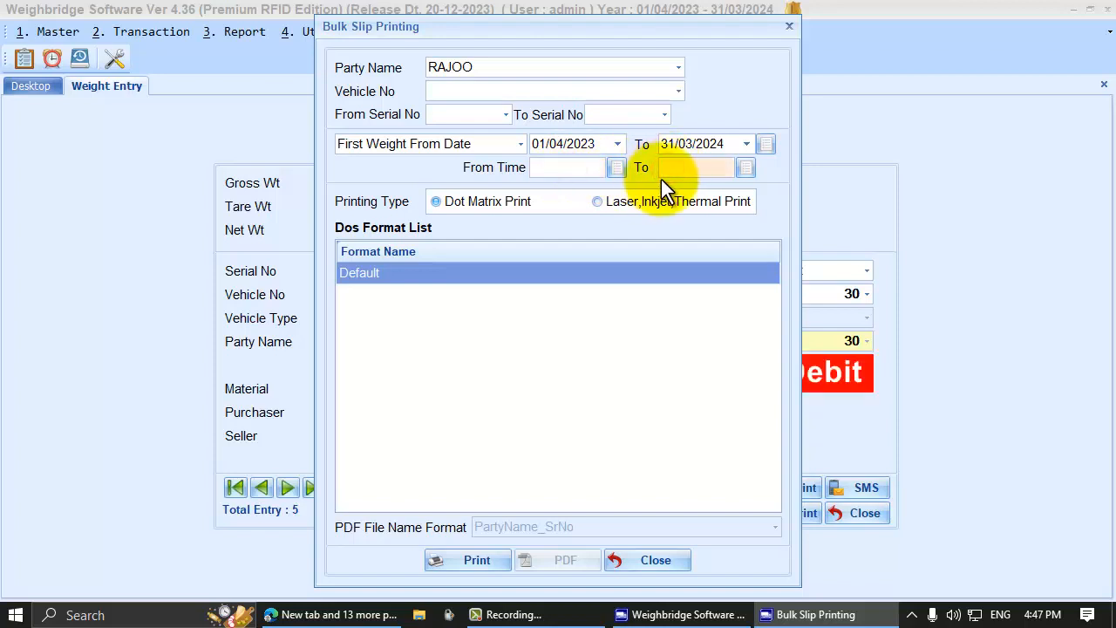
left_click(551, 168)
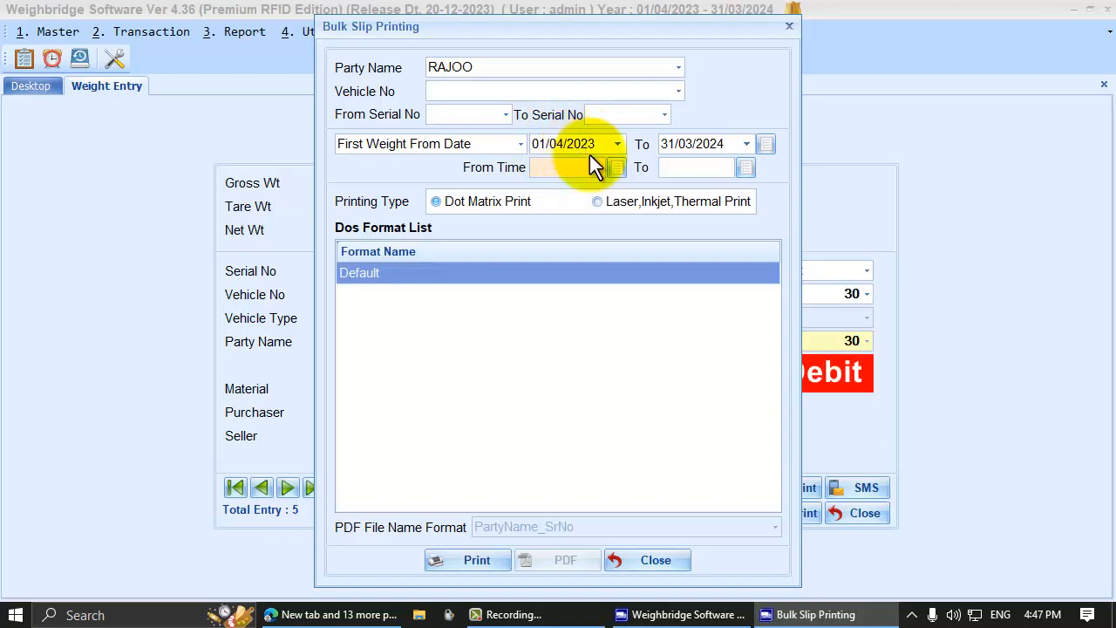
left_click(547, 168)
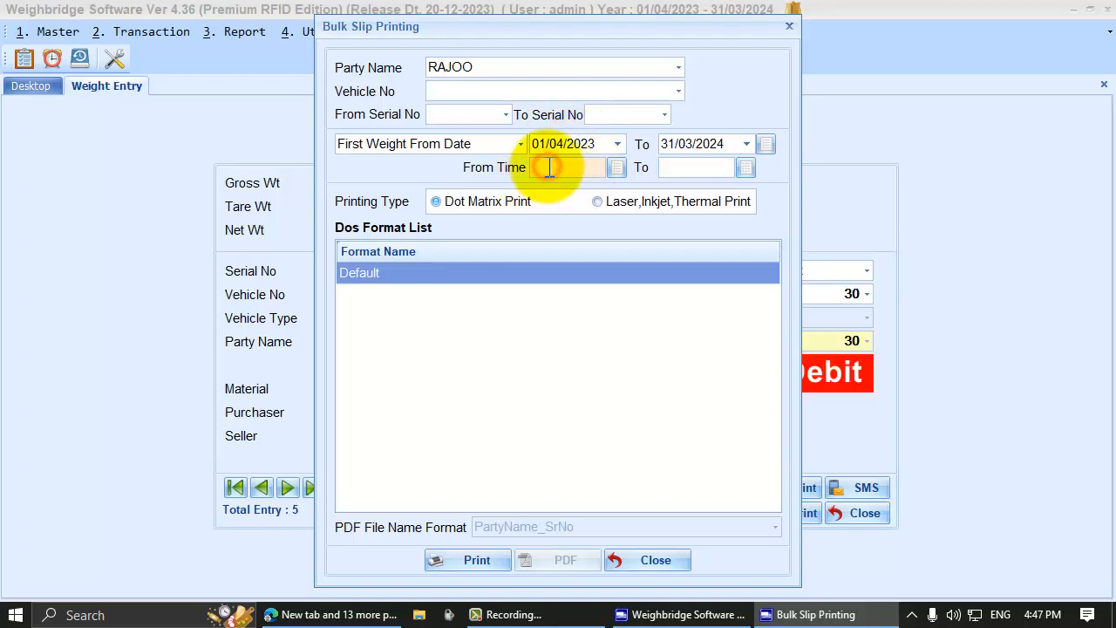
type("10:00 AM")
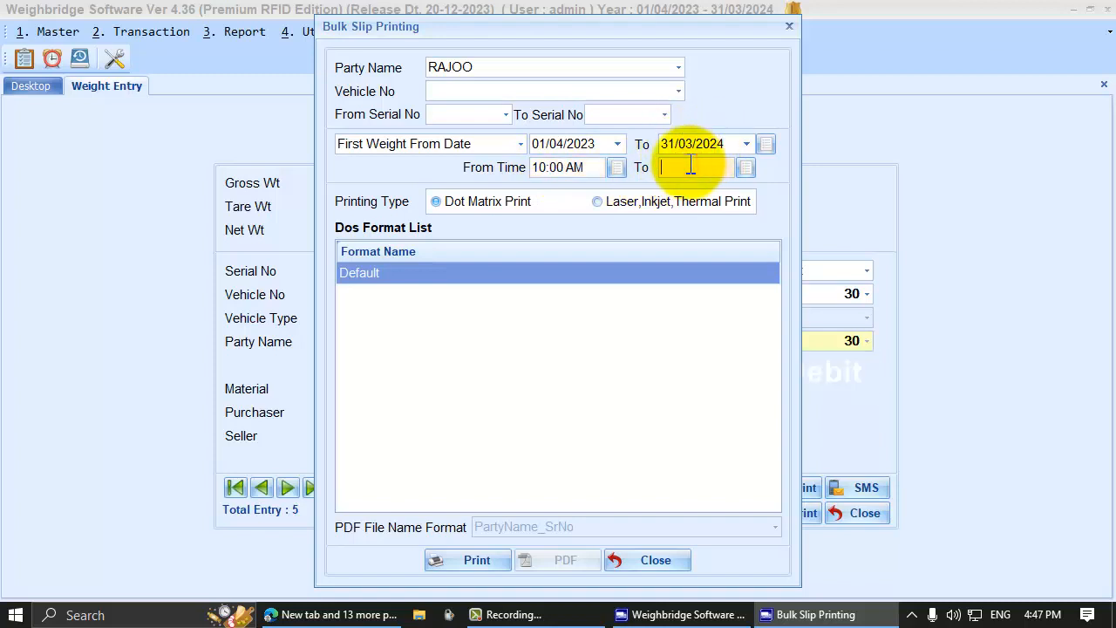
type("0900p")
- Clear both the start and end time of the bulk slip time filter
left_click(596, 169)
left_click_drag(597, 169, 527, 174)
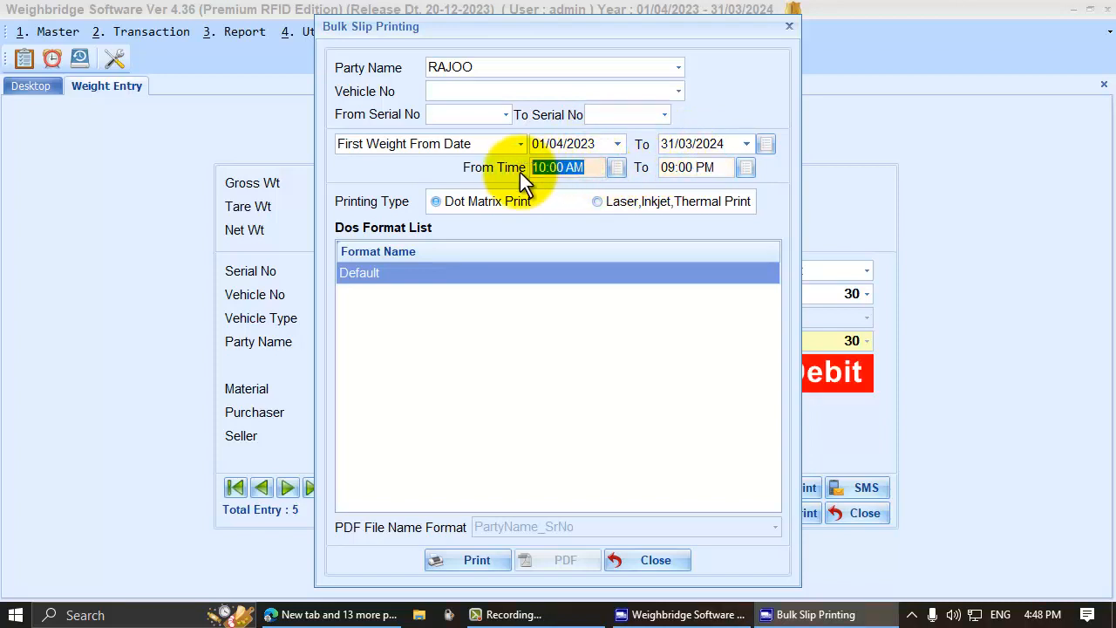
key("Tab")
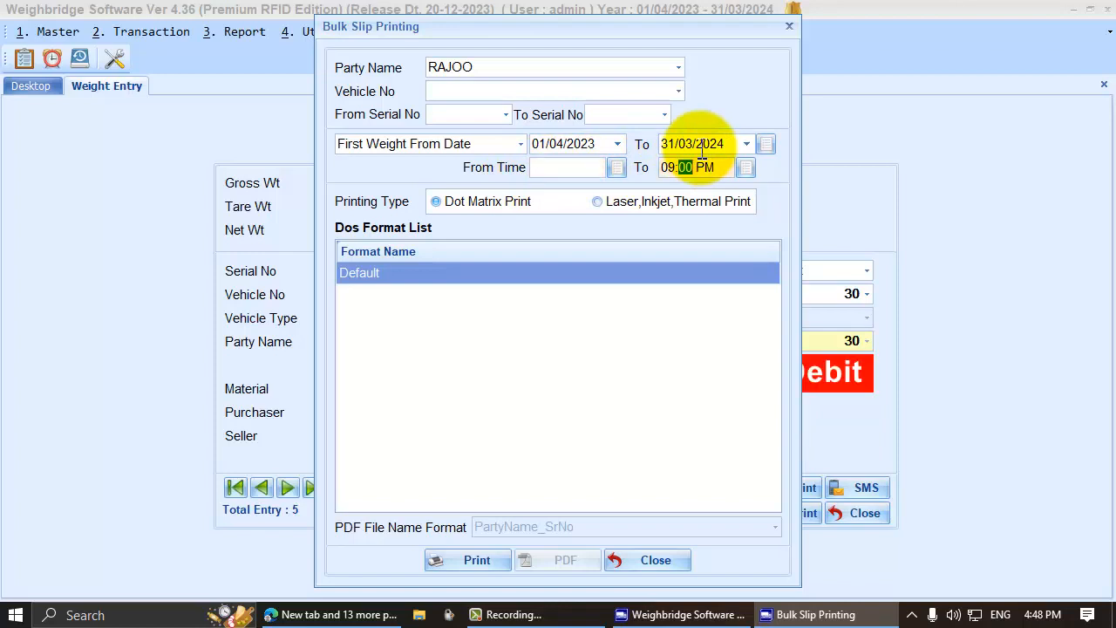
key("BackSpace")
- Choose Dot Matrix Print as the printing type with the Default DOS format
left_click(441, 205)
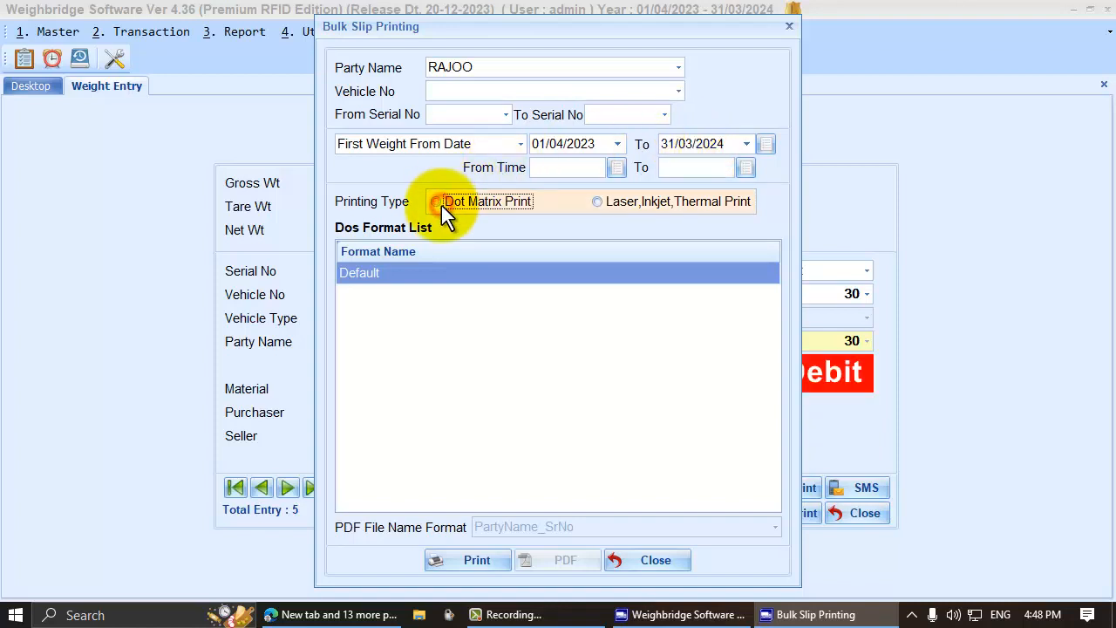
left_click(481, 195)
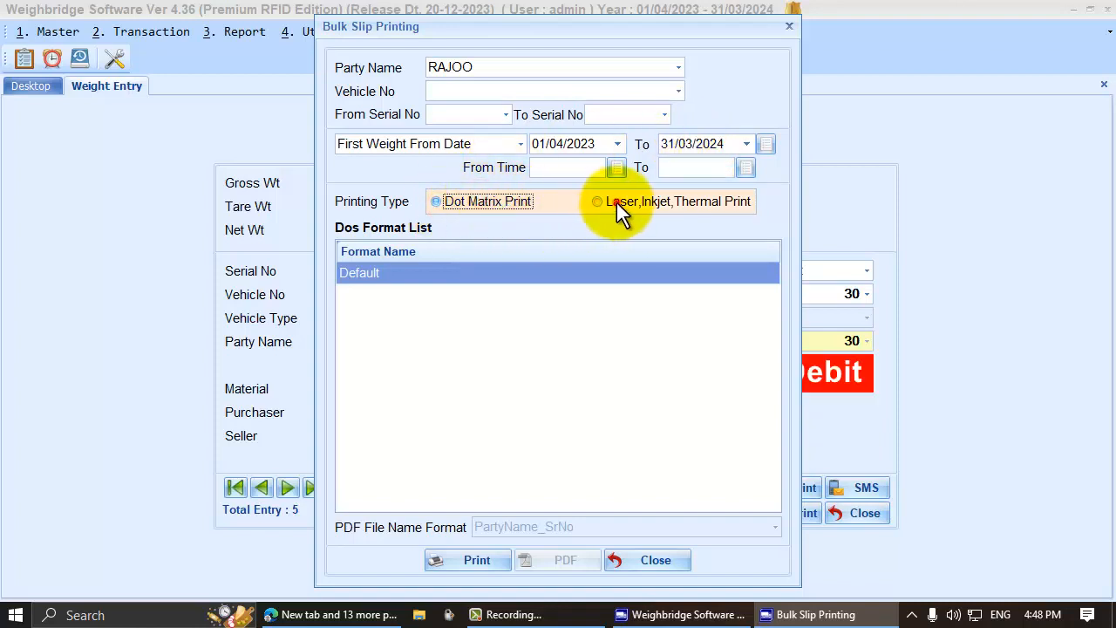
left_click(616, 204)
left_click(481, 202)
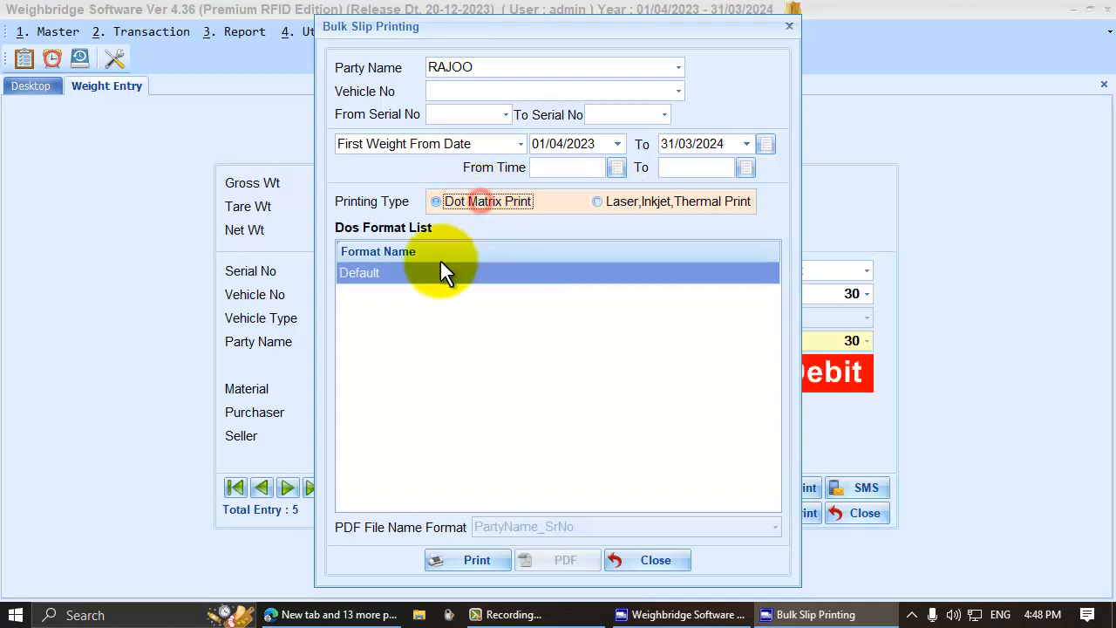
left_click(383, 273)
- Change the printing type to Laser,Inkjet,Thermal Print and select the Weight Slip (Blank Paper) format
left_click(655, 203)
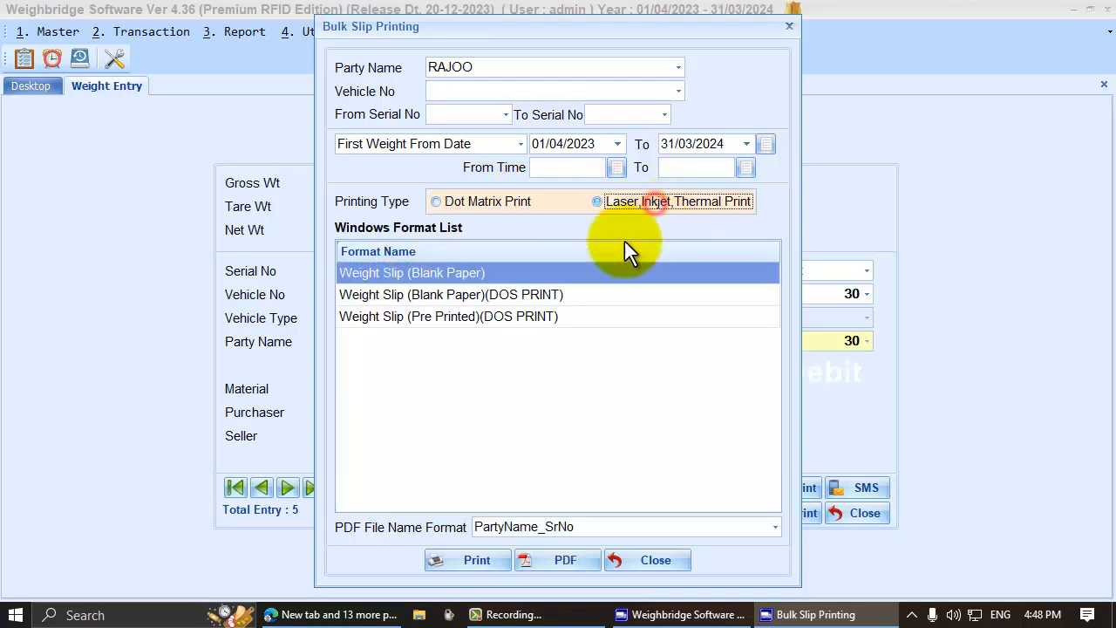
left_click(498, 277)
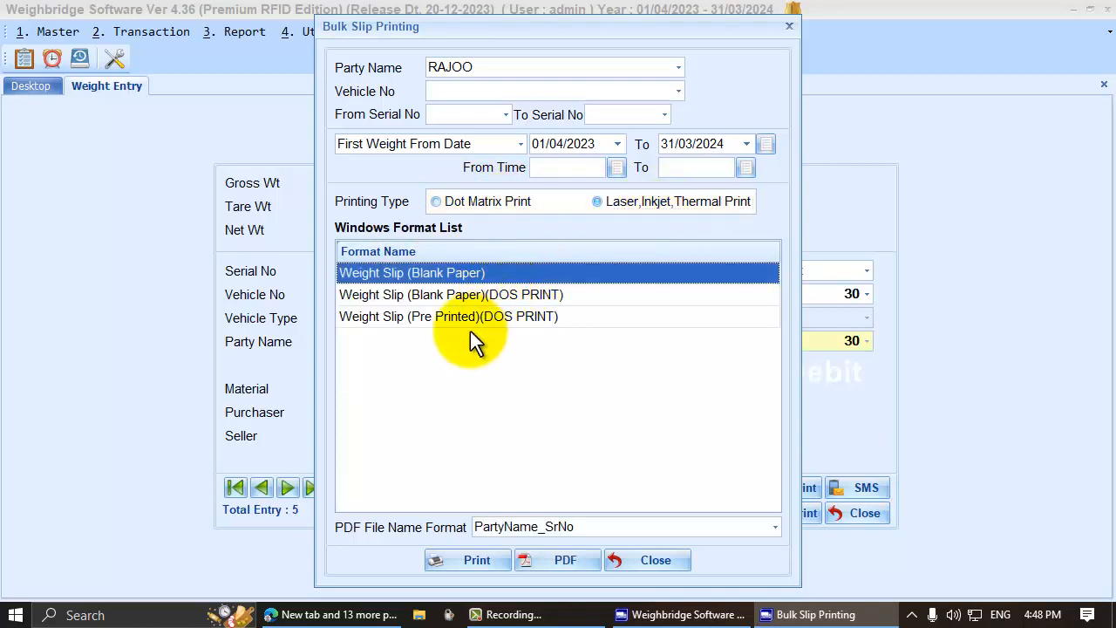
left_click(470, 331)
left_click(459, 270)
left_click(642, 206)
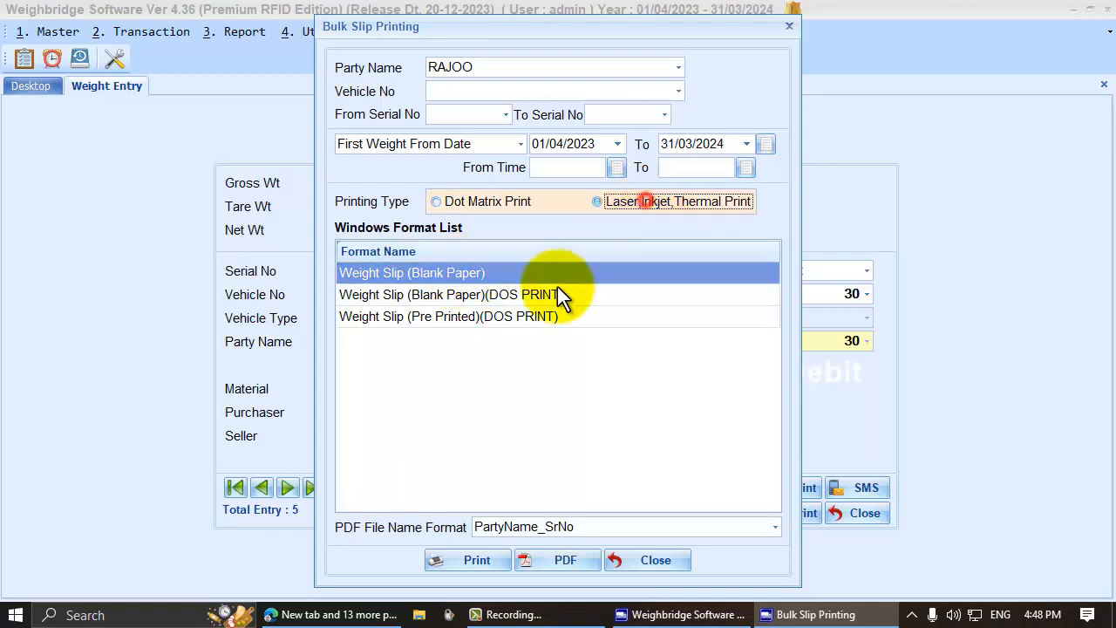
left_click(413, 275)
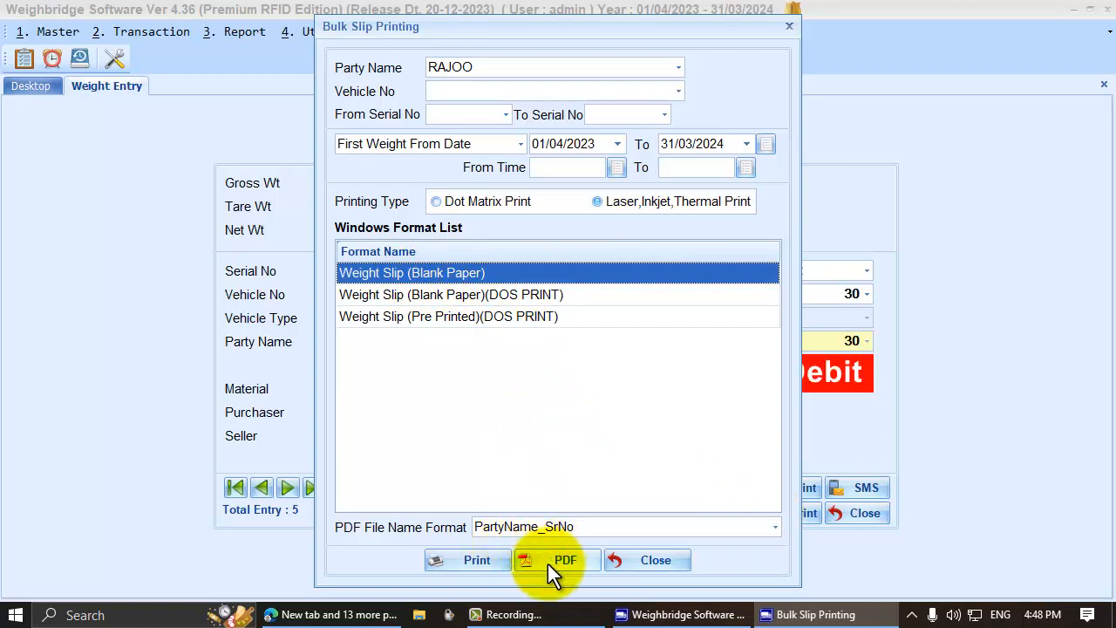
- Review the PDF file name formats and choose PartyName_SrNo
left_click(559, 526)
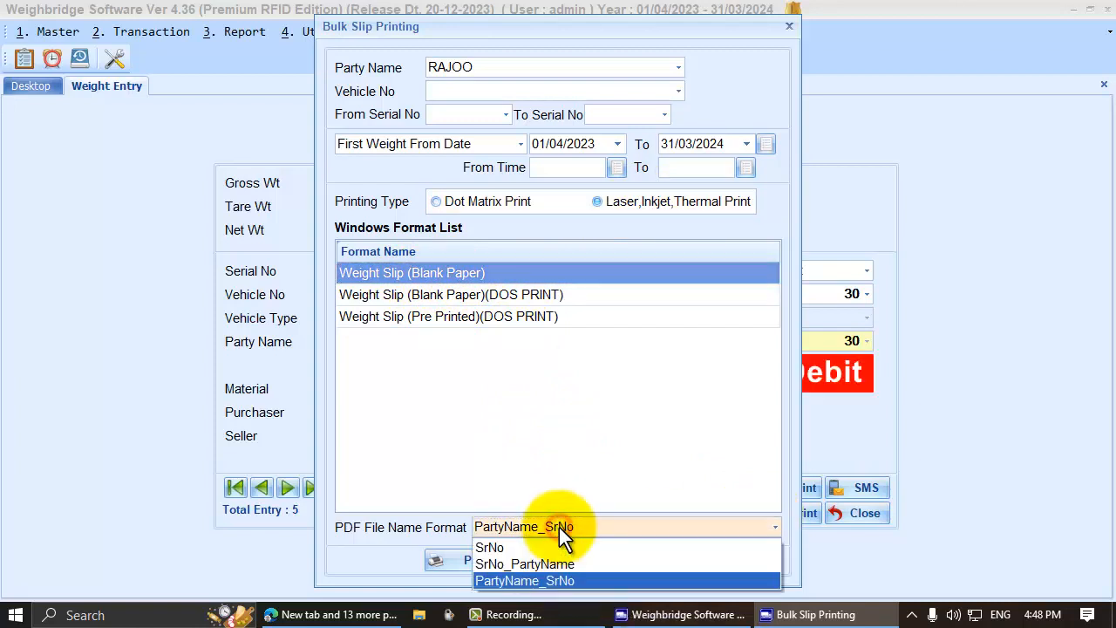
left_click(555, 527)
left_click(569, 530)
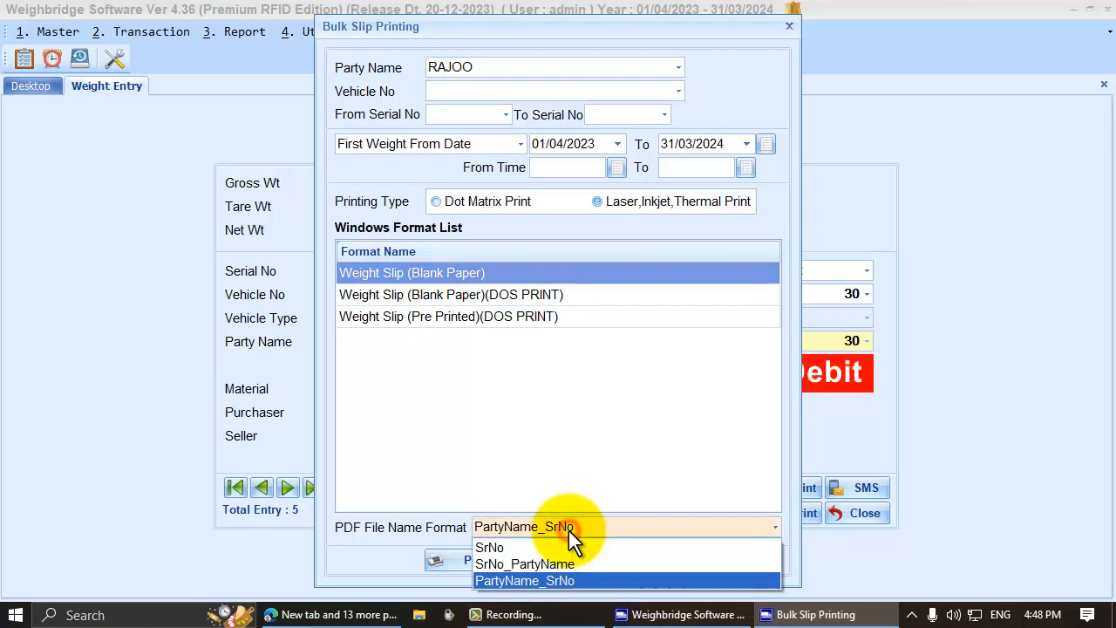
left_click(569, 530)
left_click(541, 524)
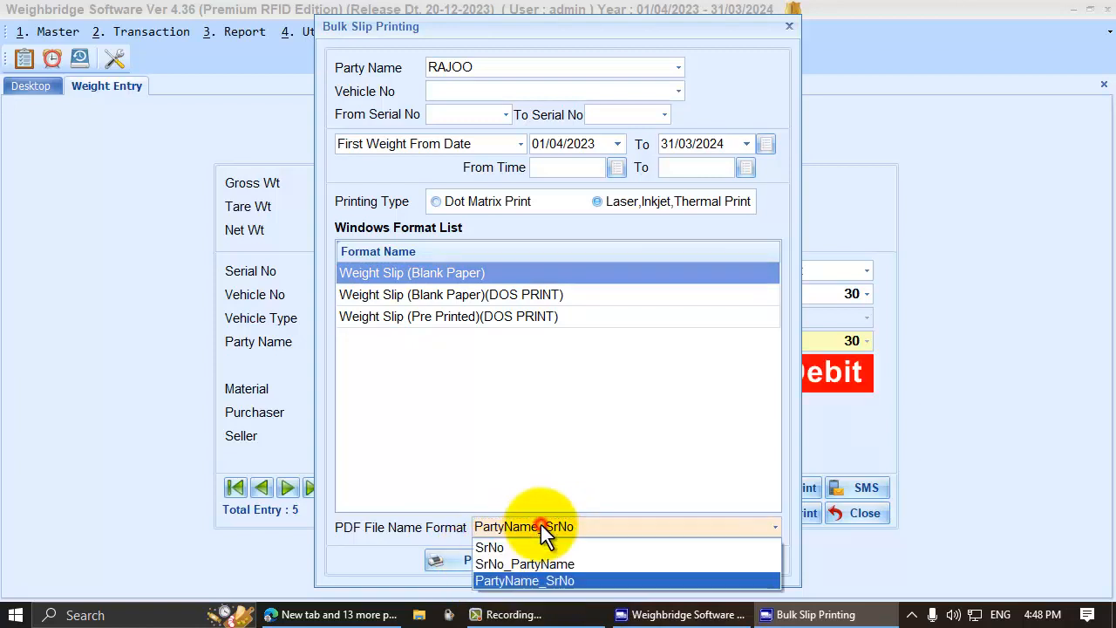
left_click(541, 525)
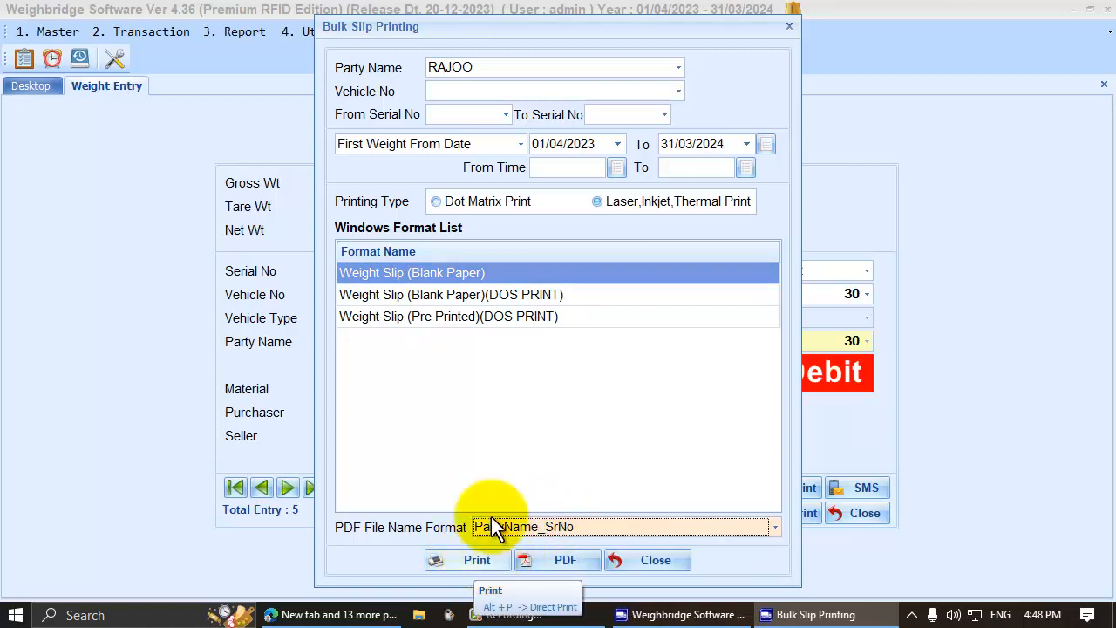
left_click(545, 527)
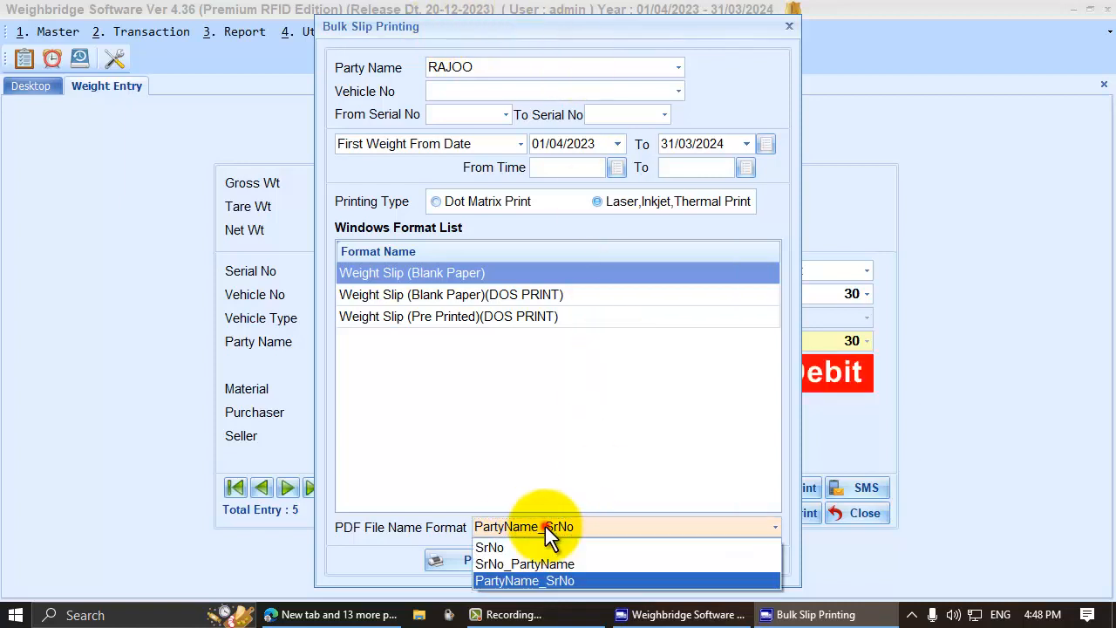
left_click(534, 579)
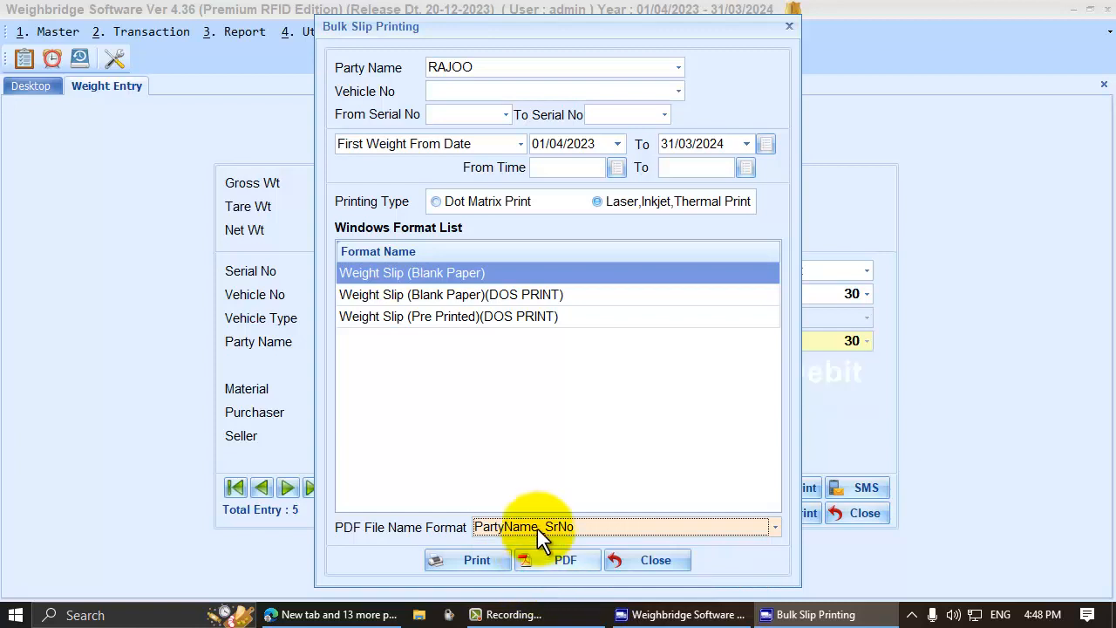
- Export the filtered slips as PDF to the Desktop and dismiss the completion message
left_click(558, 560)
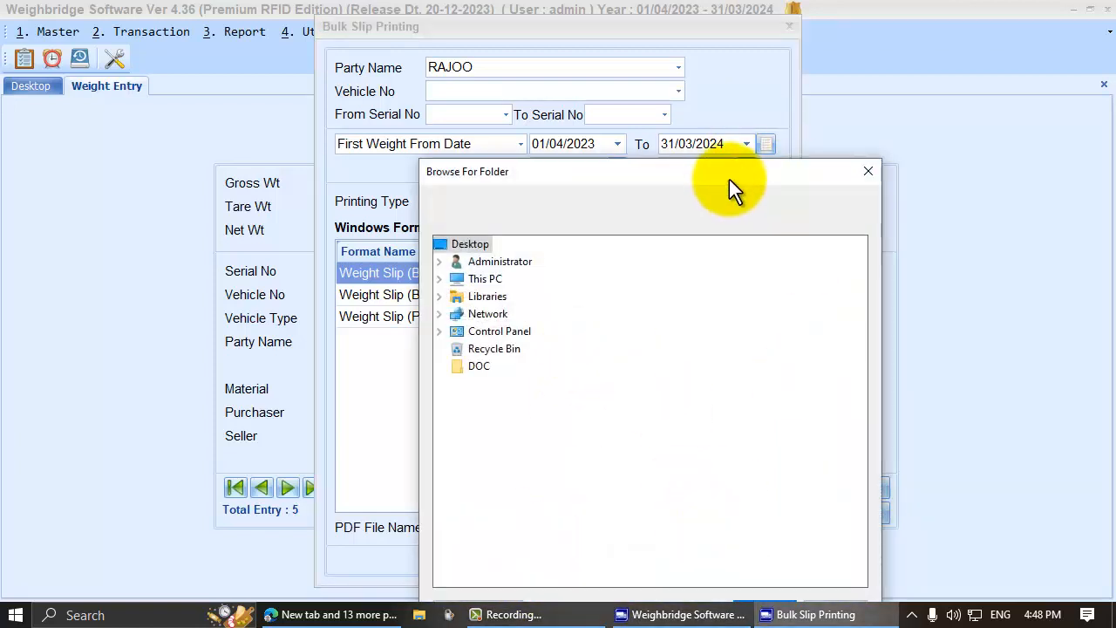
left_click_drag(729, 179, 721, 85)
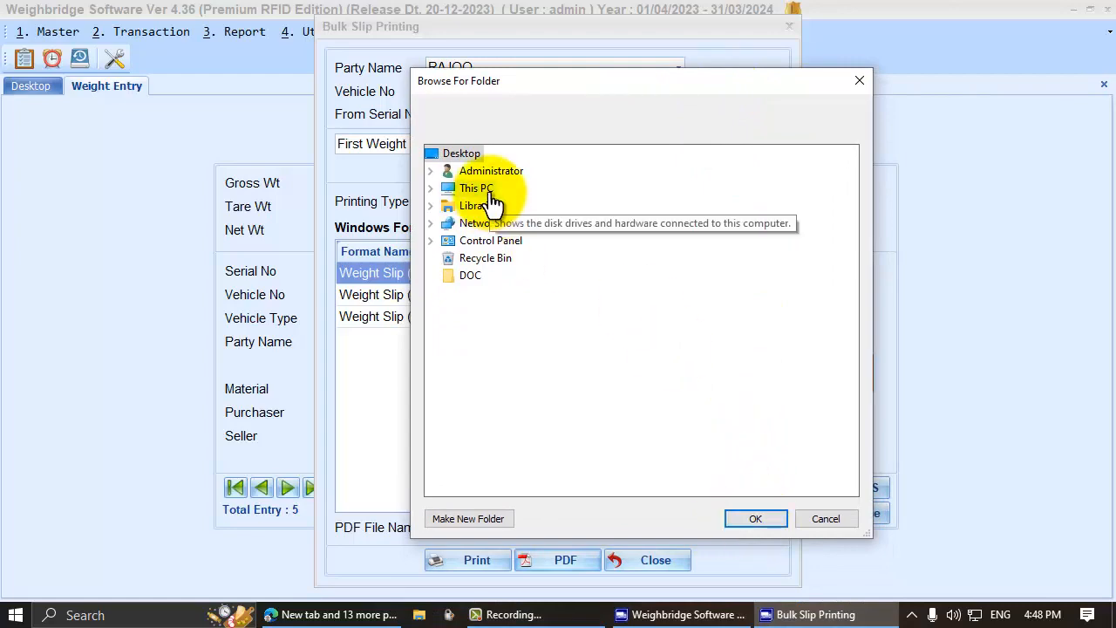
left_click(765, 518)
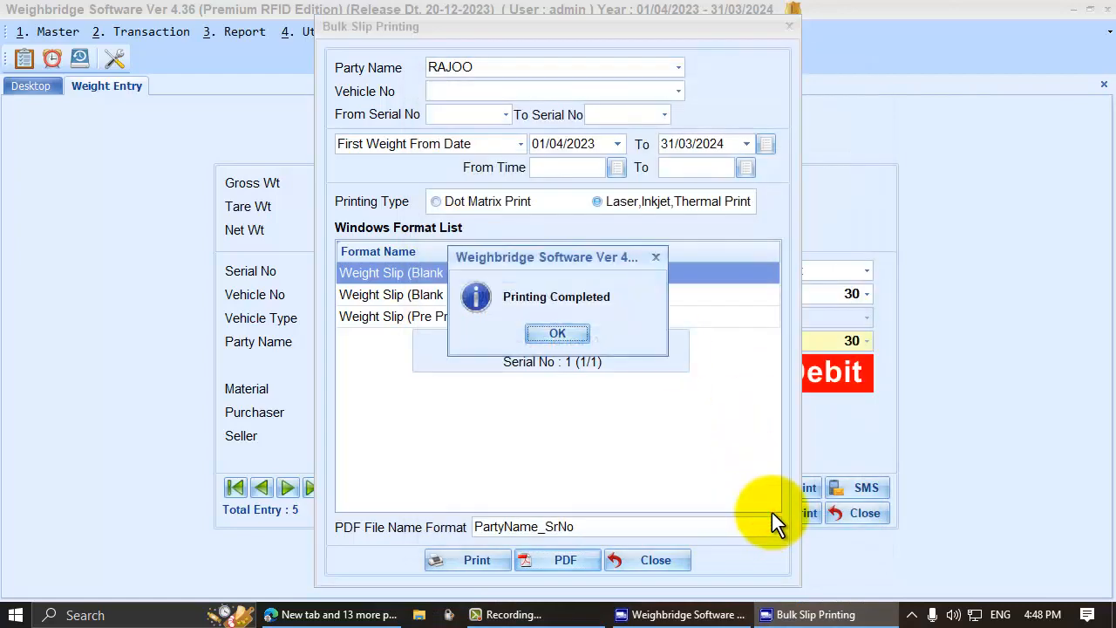
left_click(546, 334)
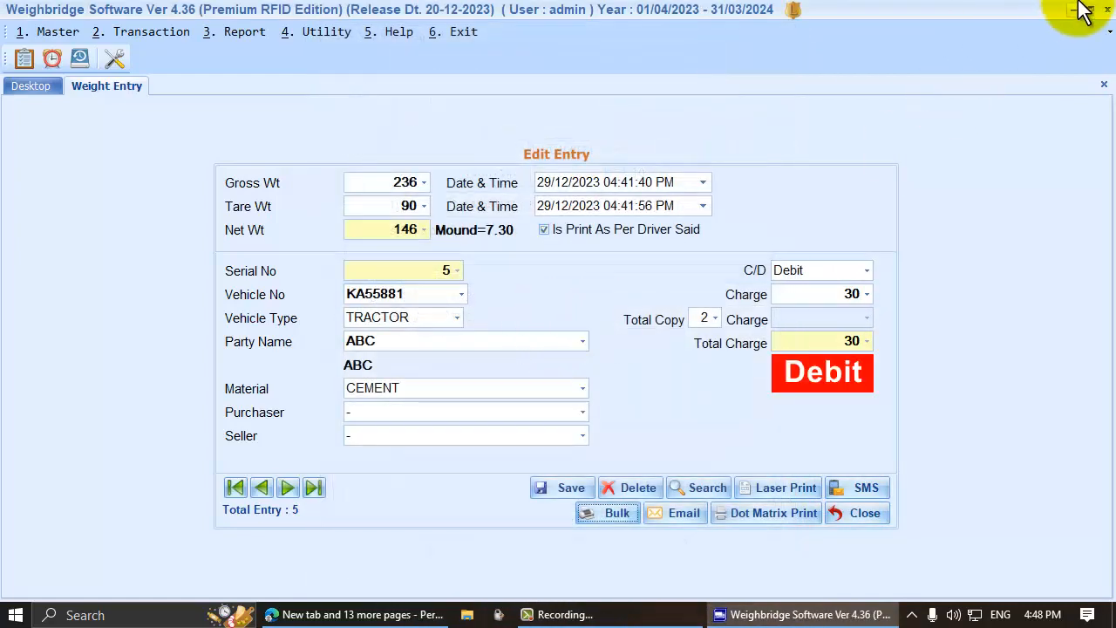
- Open the AllPDF_WeightSlip folder on the Windows desktop and view the exported slip PDF, then close it
left_click(1074, 10)
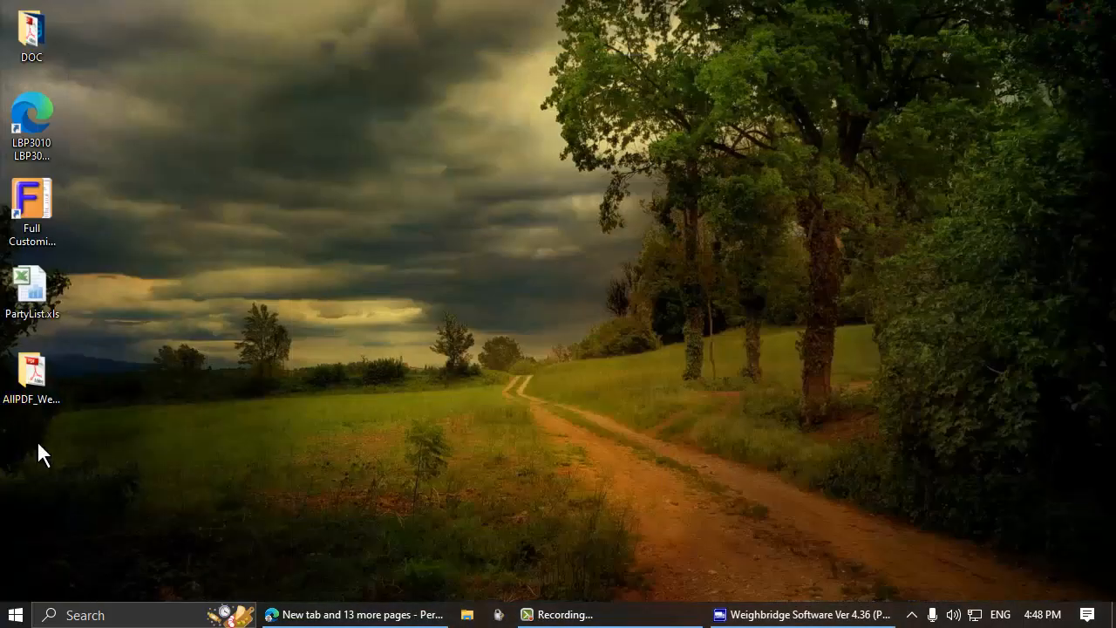
double_click(40, 364)
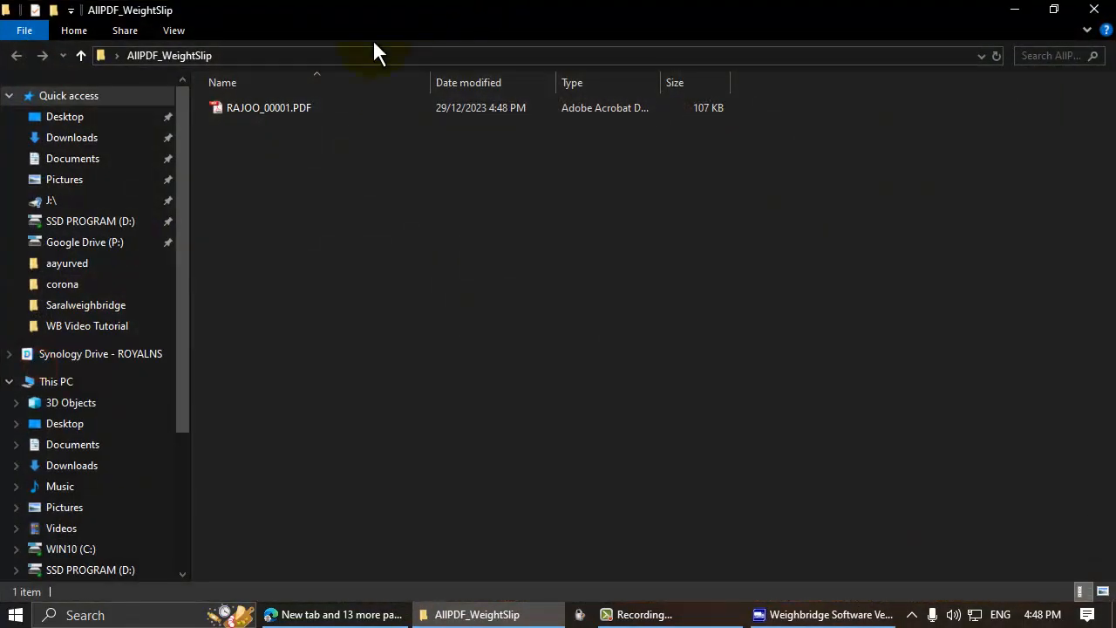
left_click(274, 107)
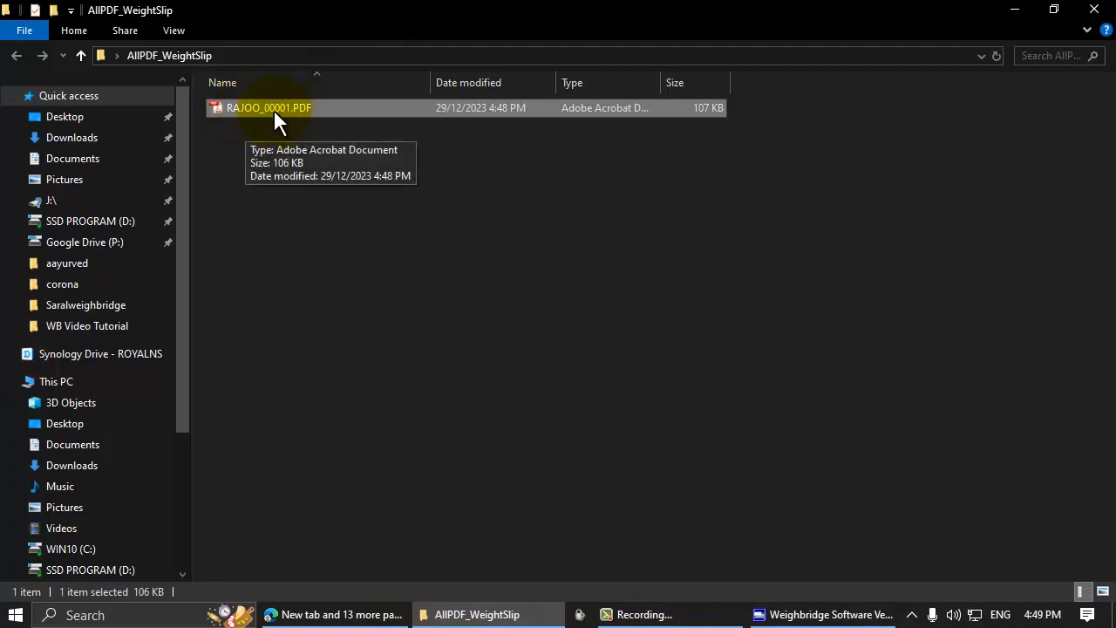
double_click(275, 106)
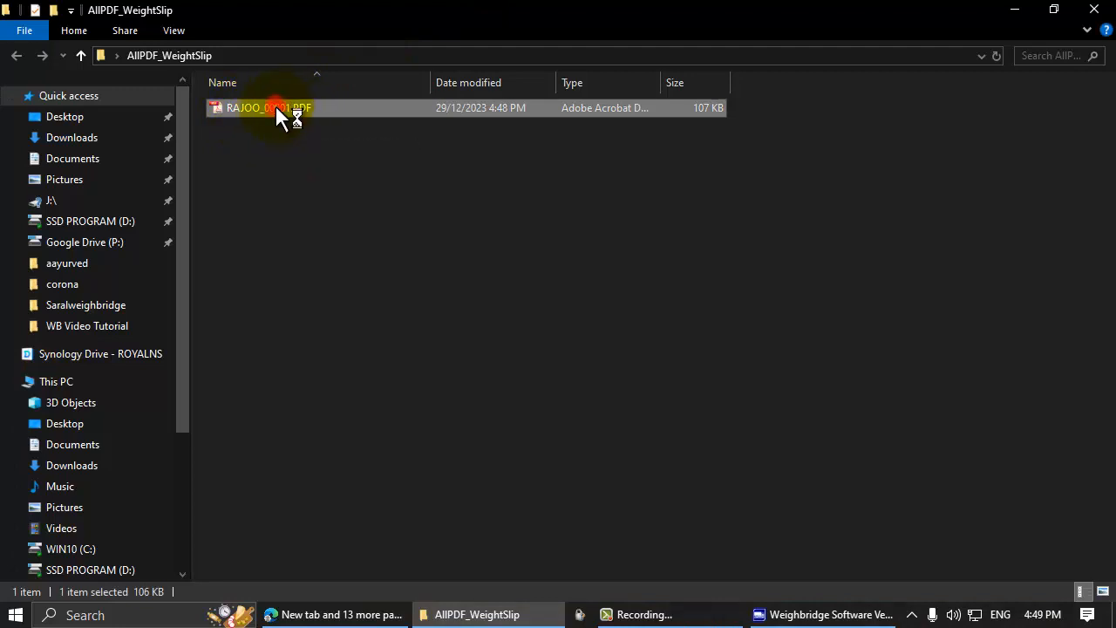
left_click(1094, 10)
- Switch back to Weighbridge Software, reopen the saved entries and browse back to serial number 3, closing the entry window when done
left_click(767, 614)
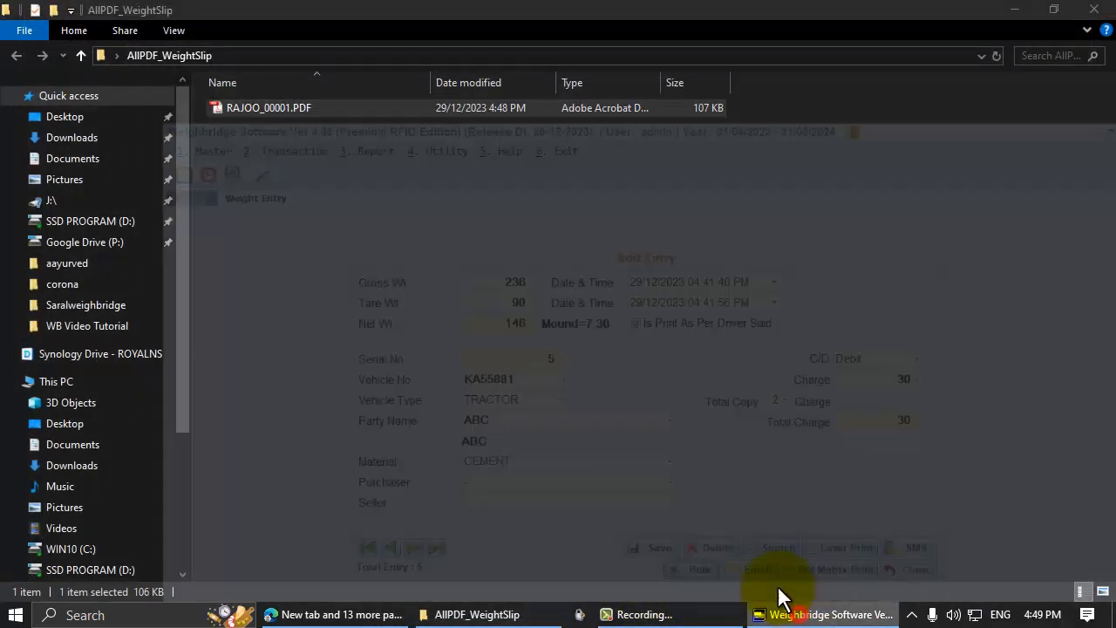
left_click(868, 512)
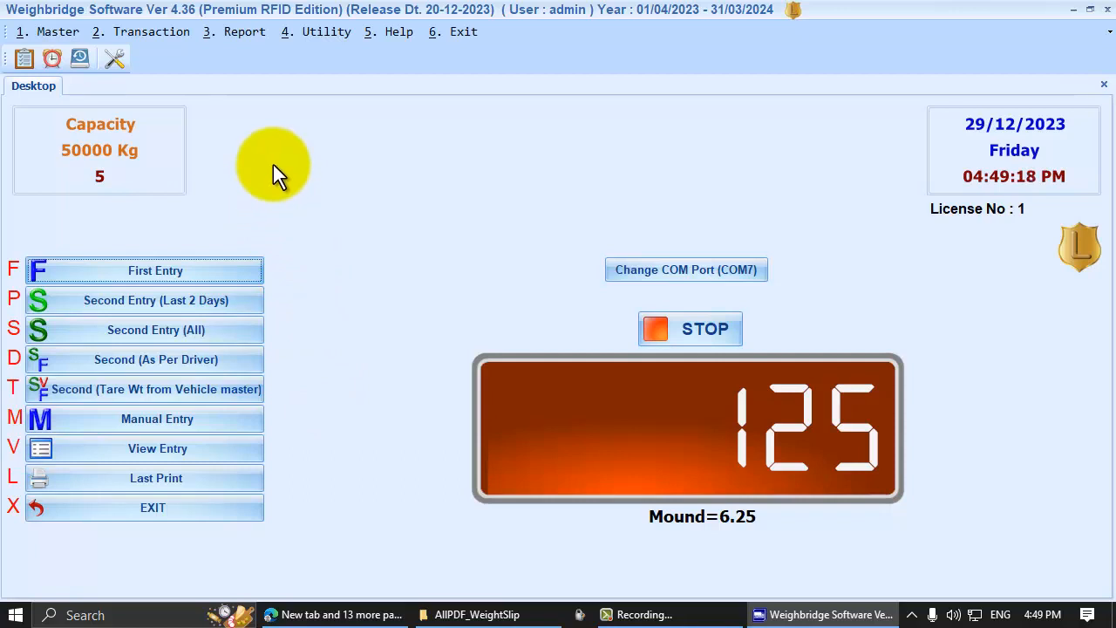
left_click(178, 441)
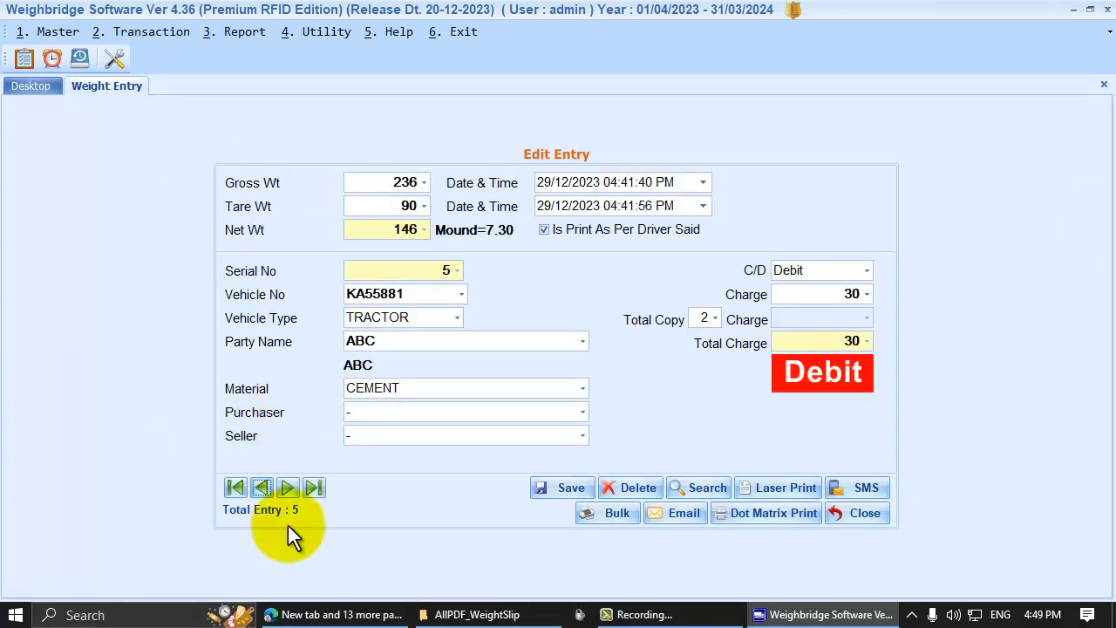
left_click(262, 488)
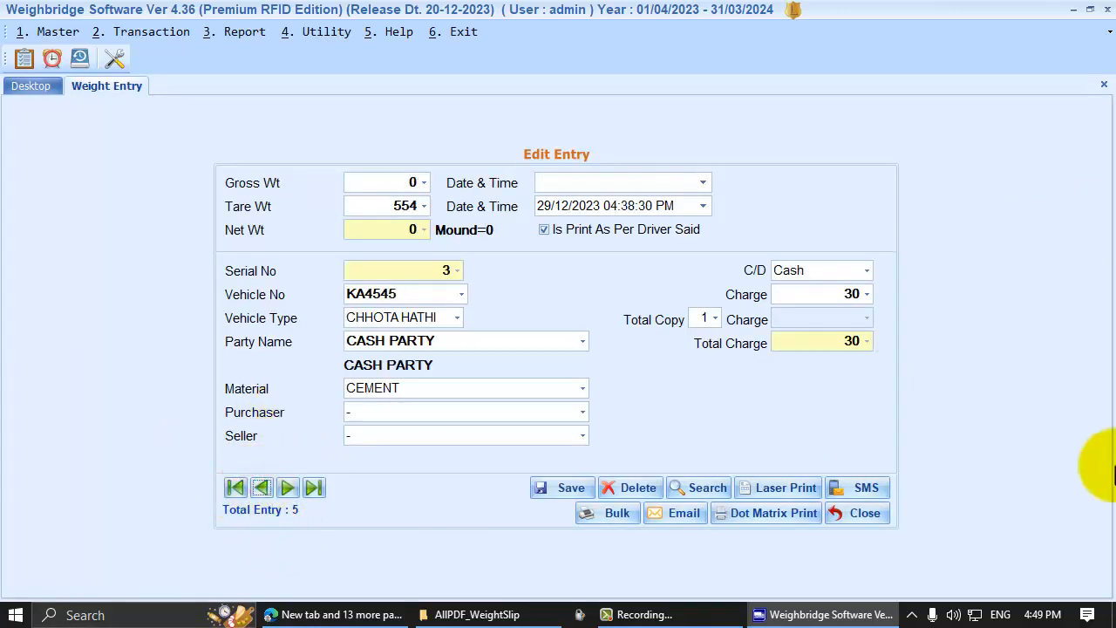
left_click(861, 514)
- Open the Weight Entry List report and set its first weight date range to Year Start Date, End Date
left_click(218, 30)
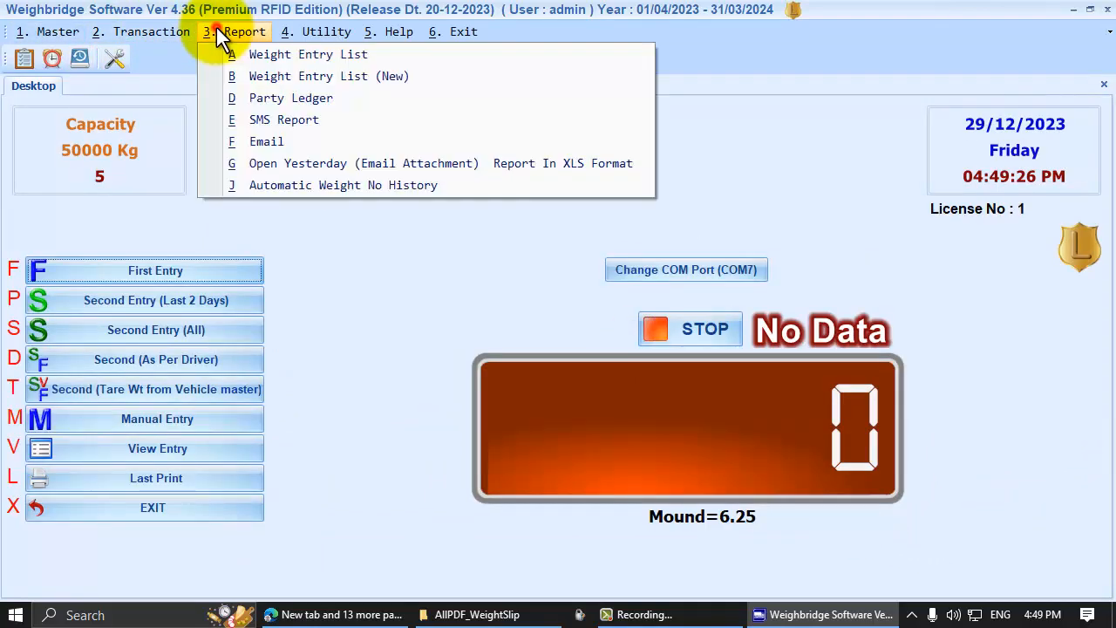
left_click(262, 54)
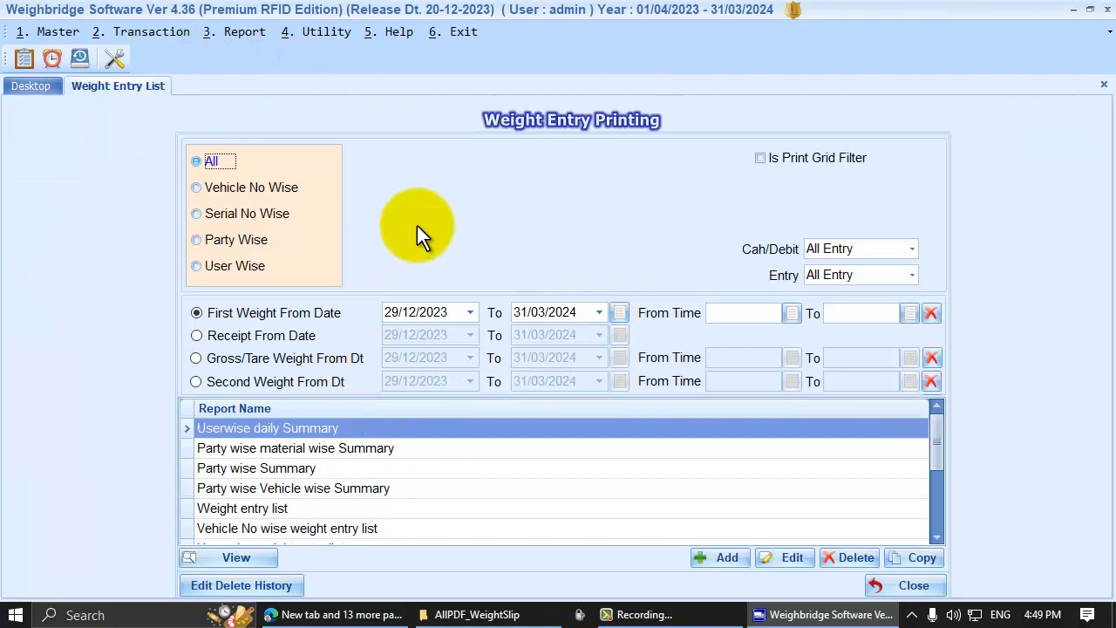
left_click(618, 313)
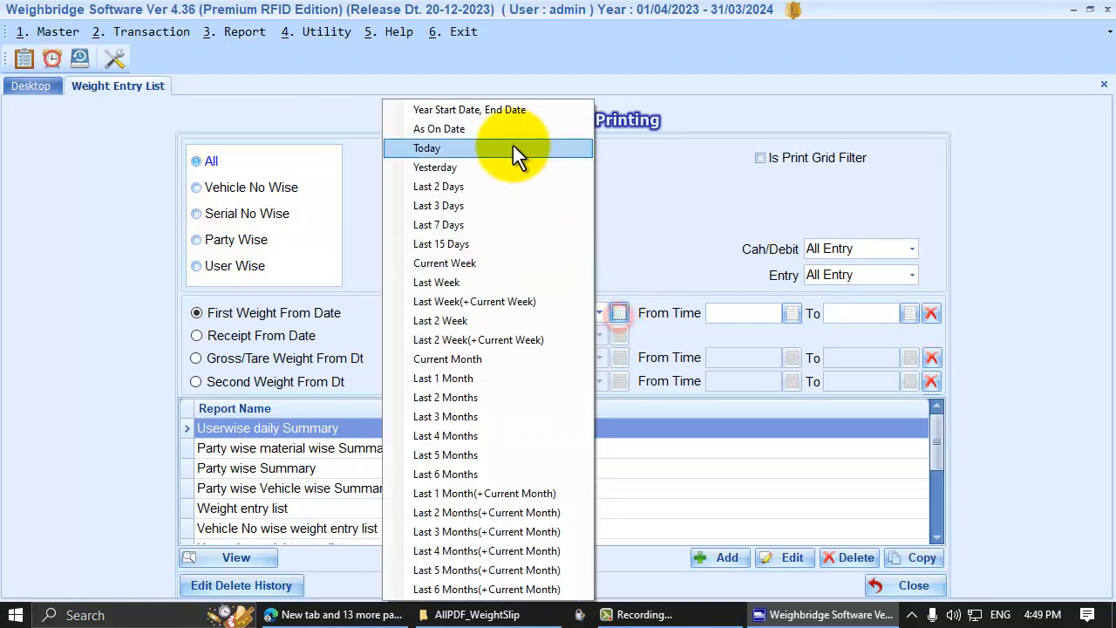
left_click(463, 109)
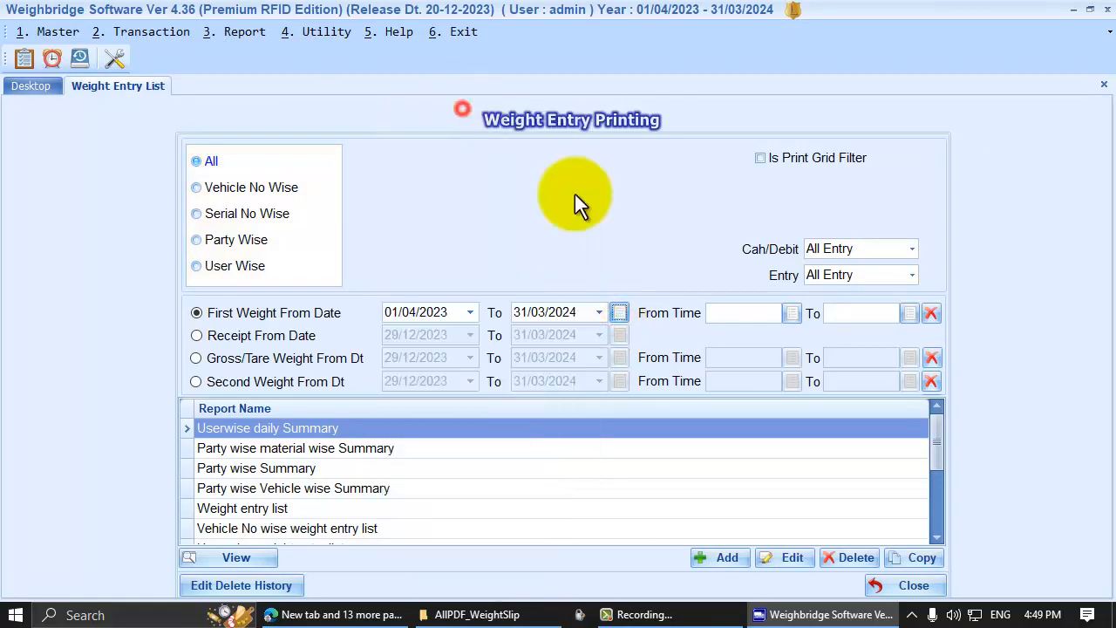
left_click(619, 314)
left_click(483, 112)
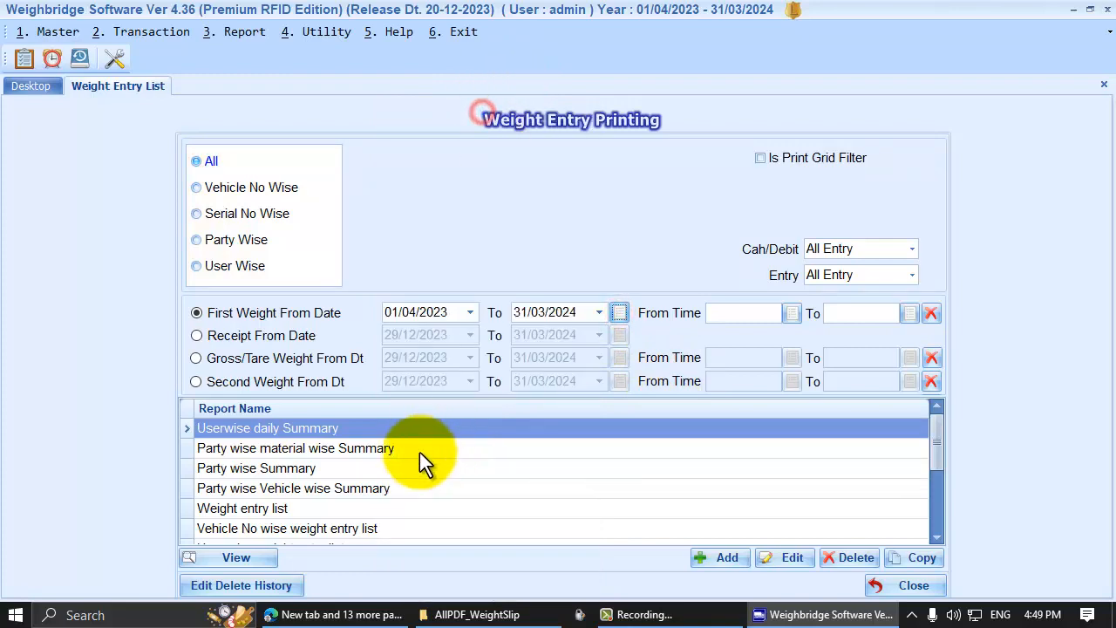
- View the Weight entry list report for the chosen period and look over its entries
left_click(239, 509)
left_click(253, 559)
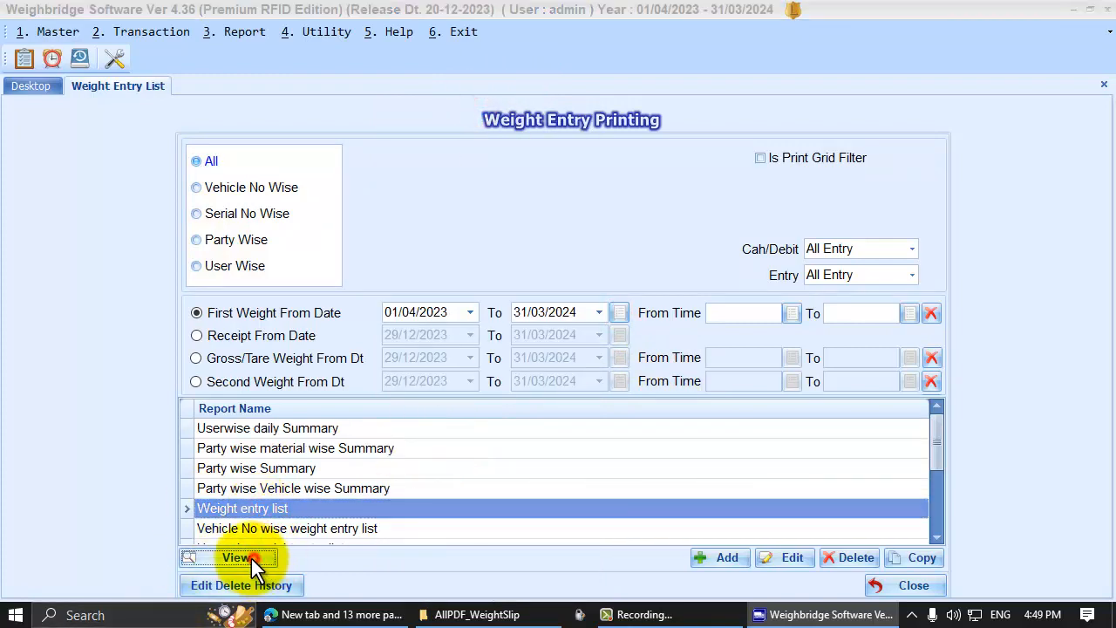
left_click(581, 248)
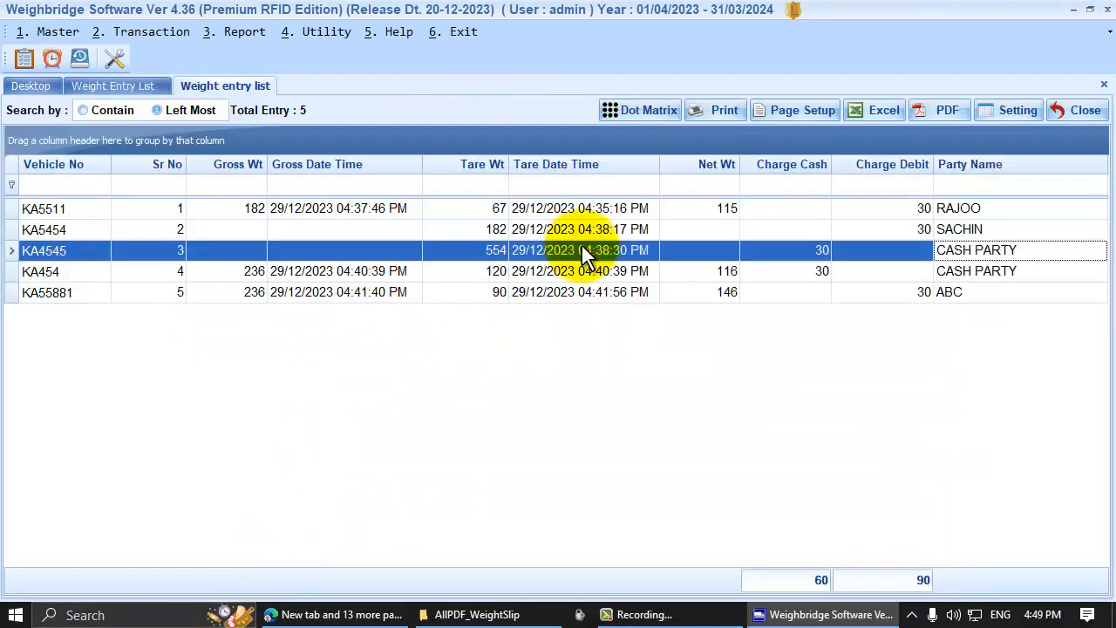
key("Home")
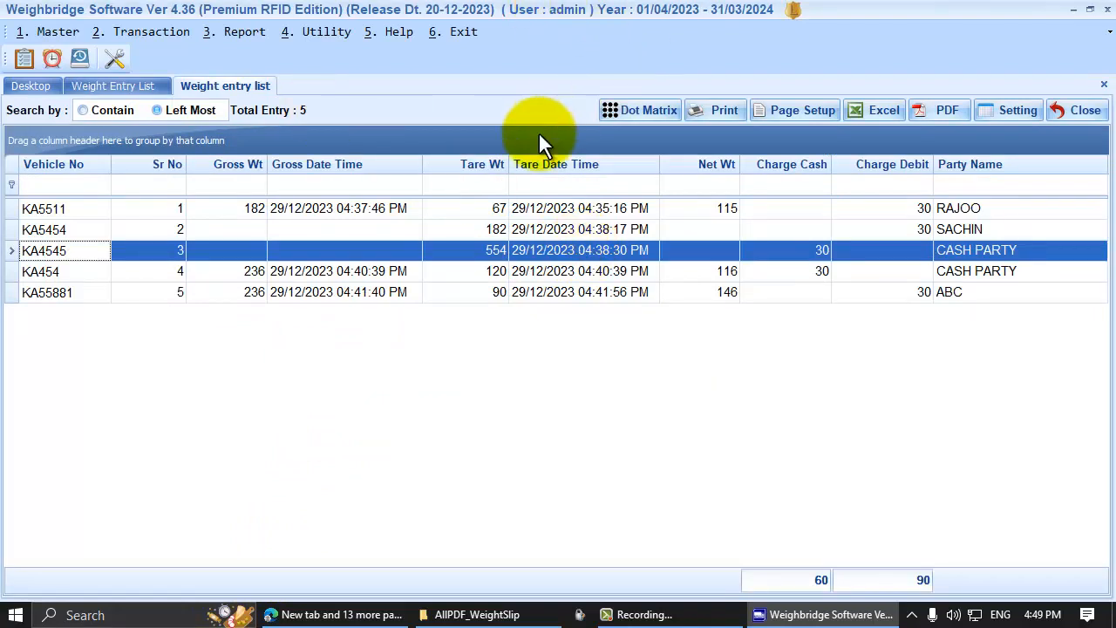
- Move the Party Name column between Sr No and Gross Wt and make it slightly narrower
left_click_drag(977, 158, 223, 174)
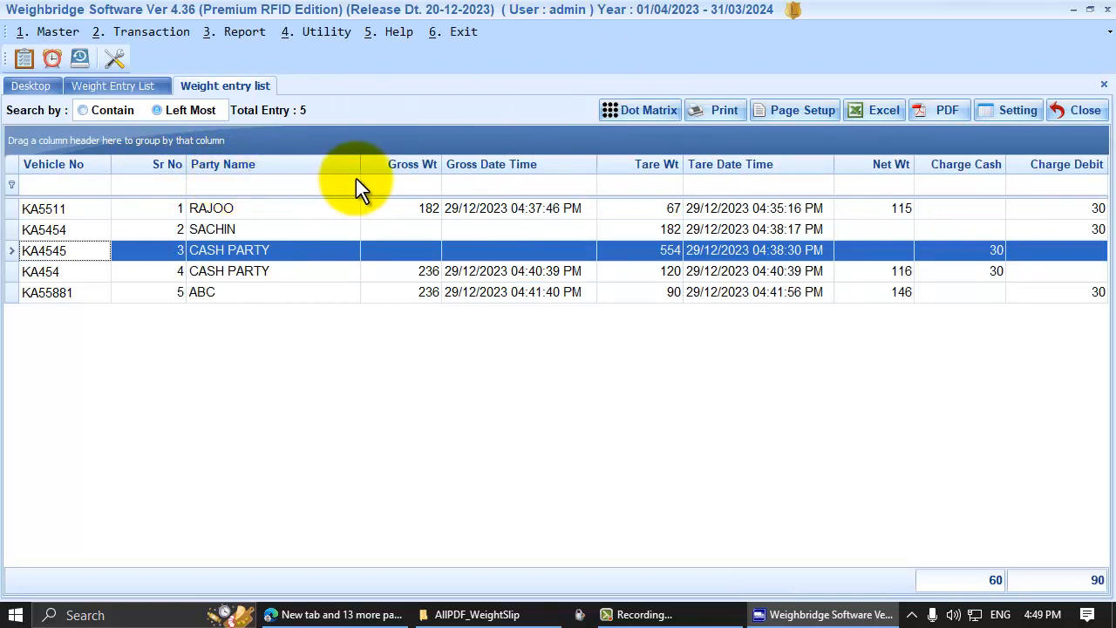
left_click_drag(349, 168, 336, 169)
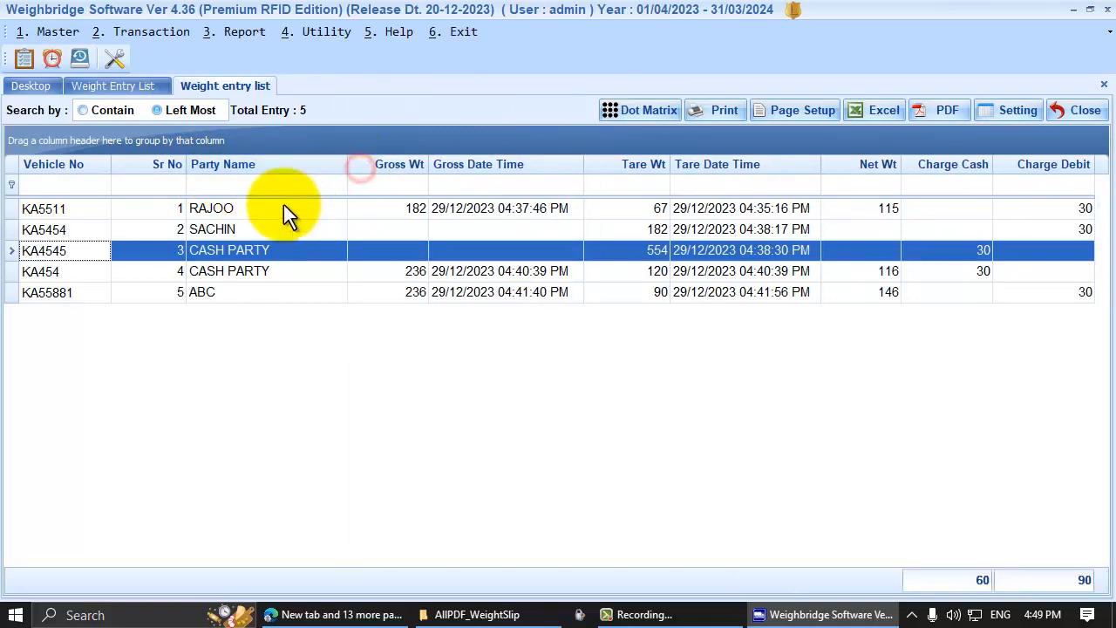
- Search the Party Name column by the first letters of a party's name and clear the search
left_click(247, 184)
type("r")
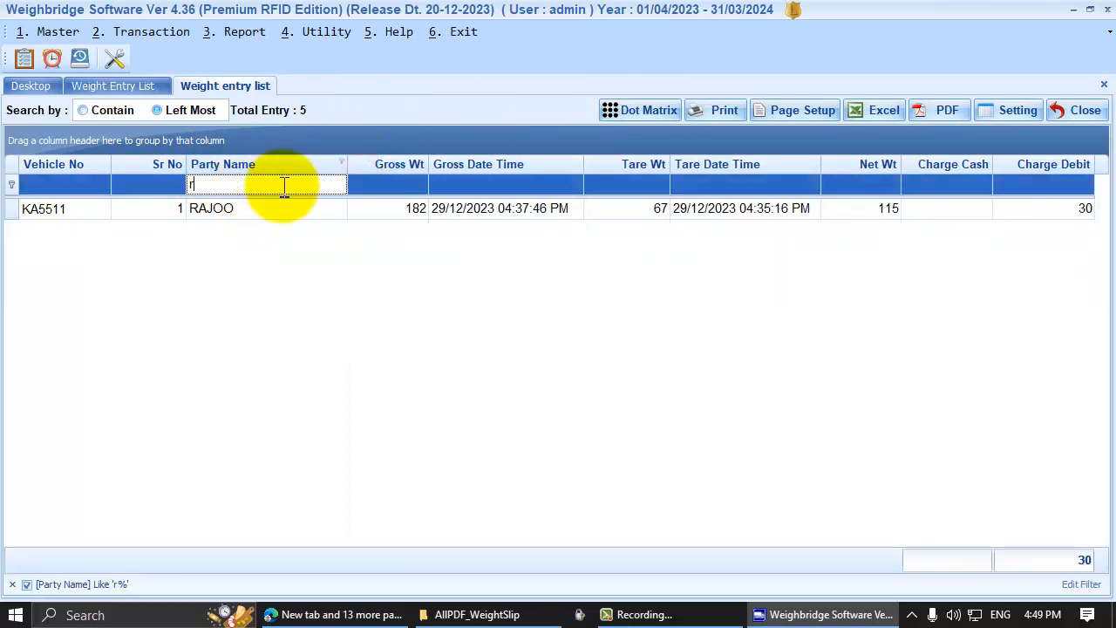
key("BackSpace")
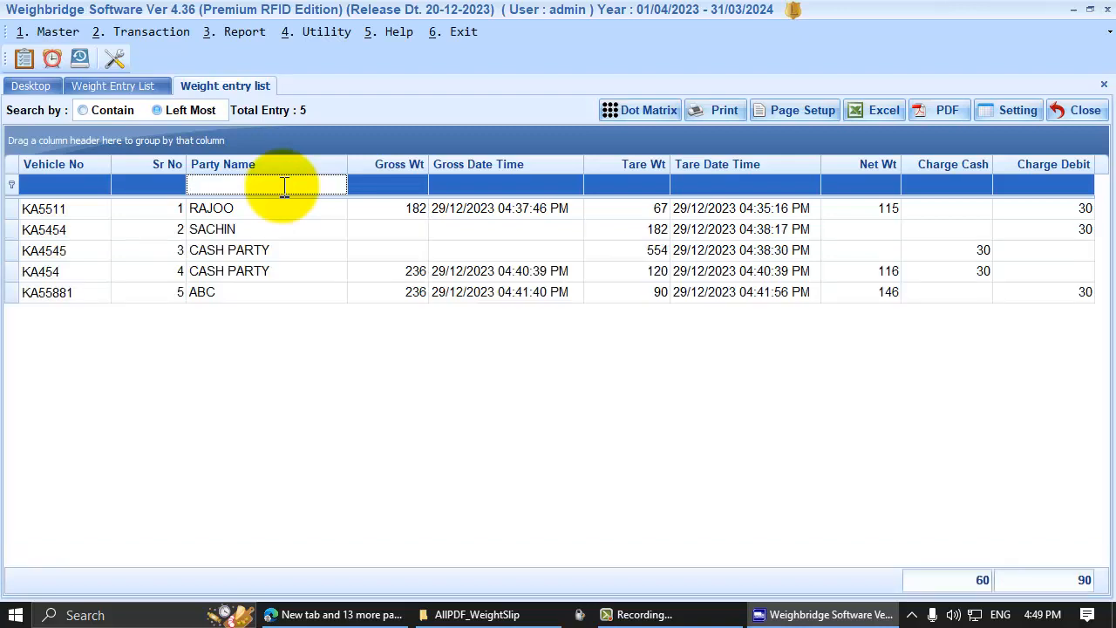
type("raj")
key("BackSpace")
key("BackSpace")
left_click(253, 250)
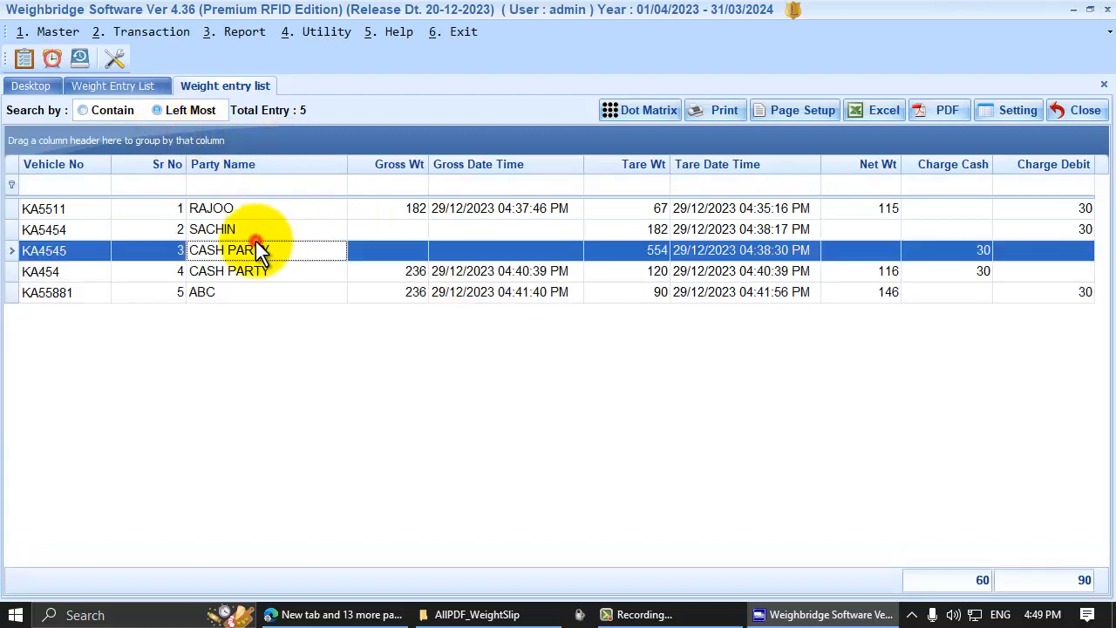
- Filter the Party Name column to CASH PARTY, look over the matching entries and remove the filter
left_click(341, 164)
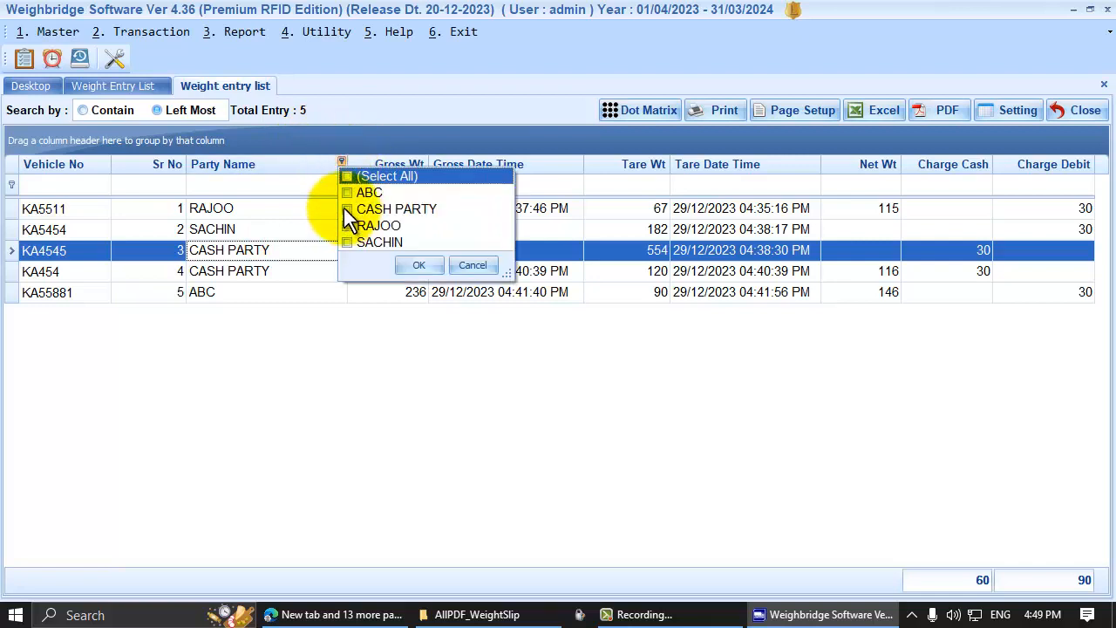
left_click(347, 209)
left_click(418, 264)
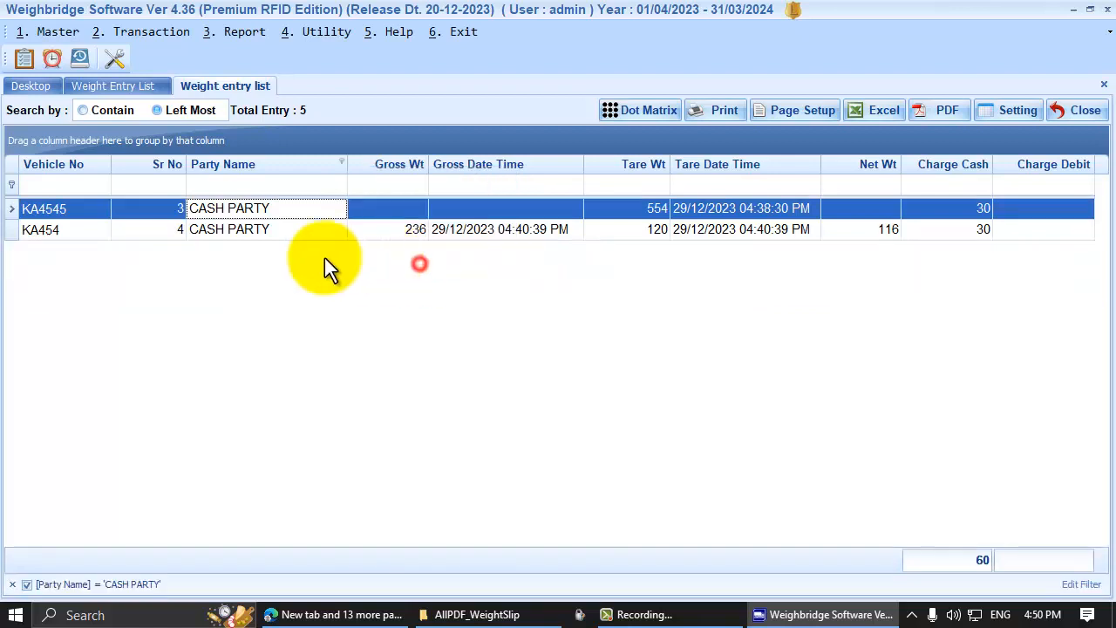
left_click(242, 209)
left_click(248, 230)
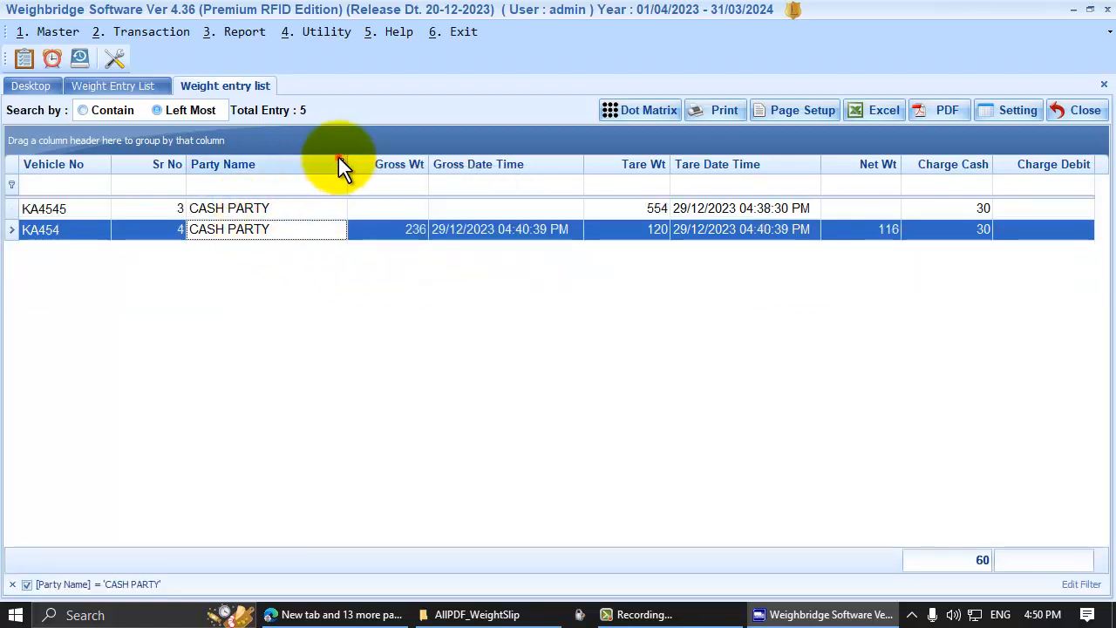
left_click(341, 164)
left_click(347, 209)
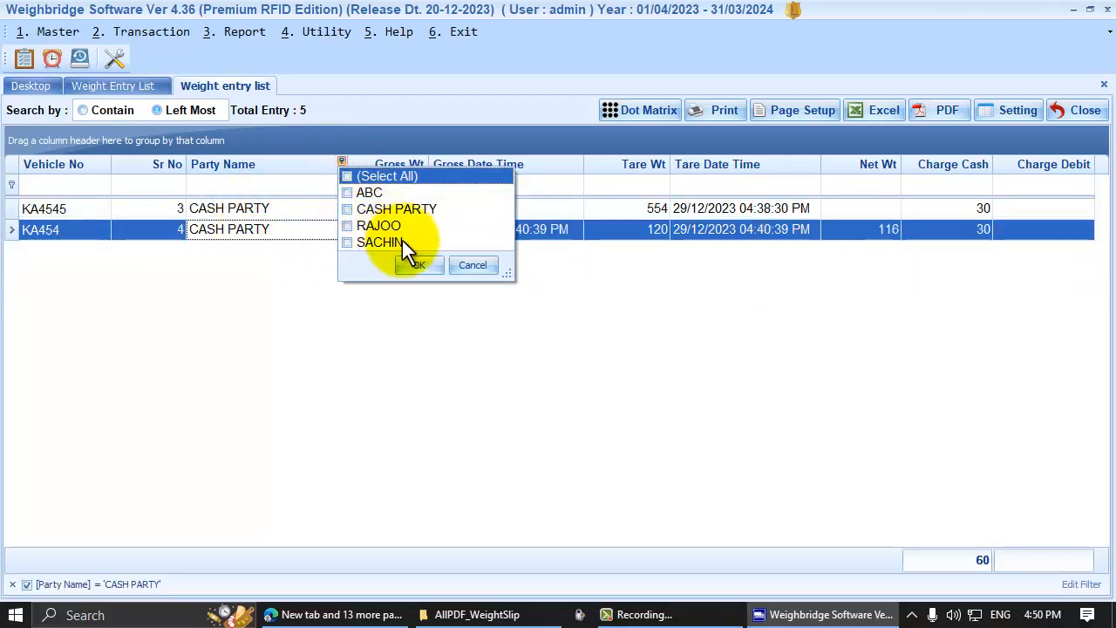
left_click(415, 264)
left_click(234, 209)
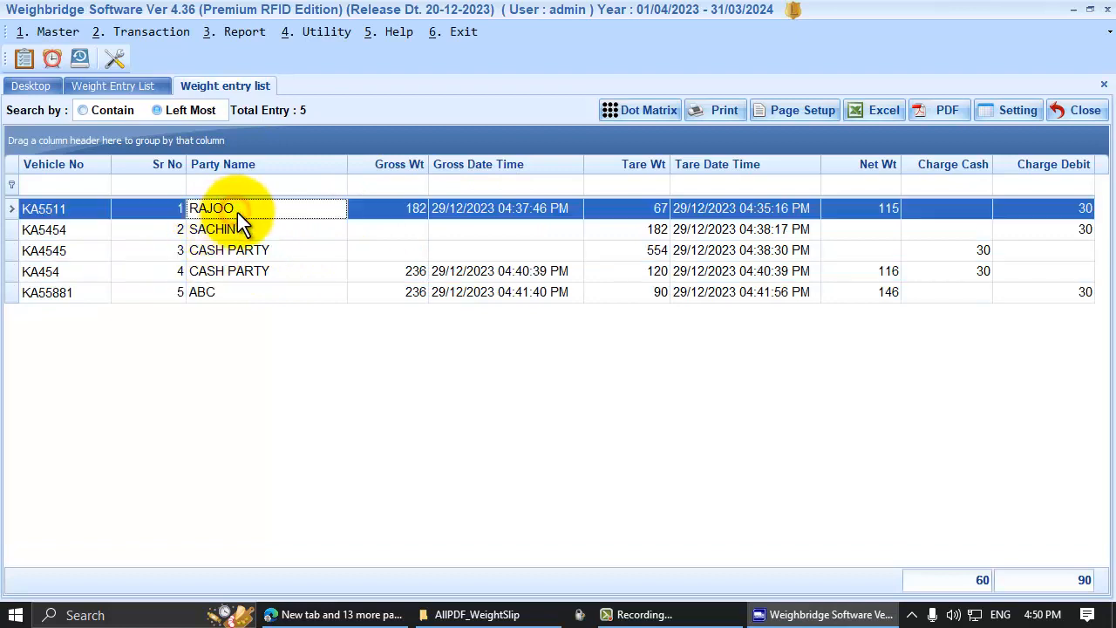
- Filter the vehicle numbers by "ka", sort by Party Name ascending and also filter by one party's name
left_click(277, 186)
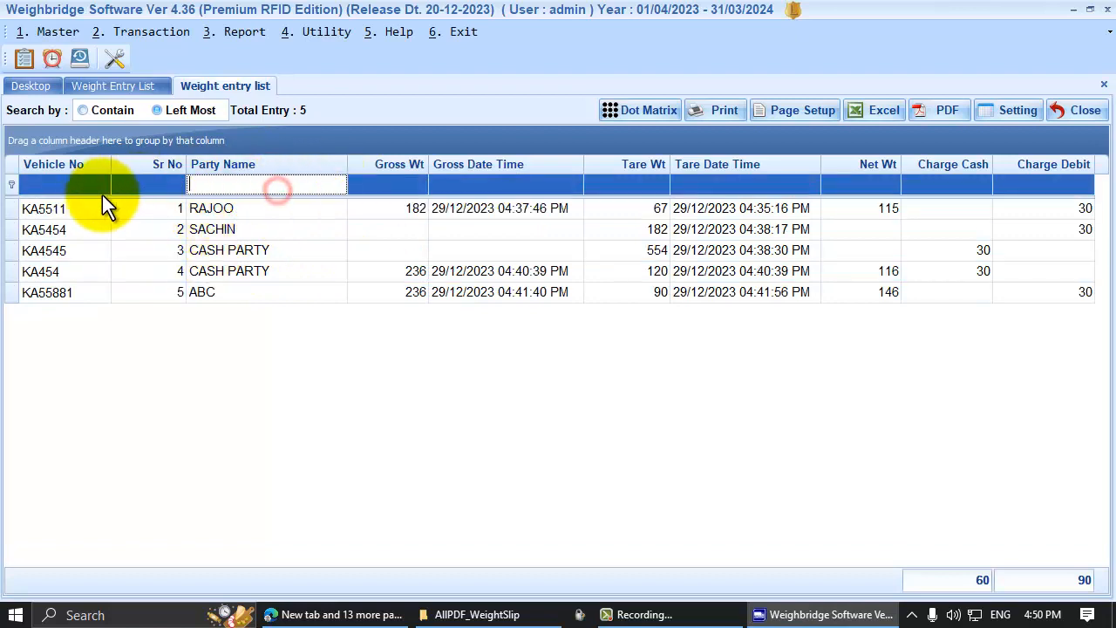
left_click(73, 184)
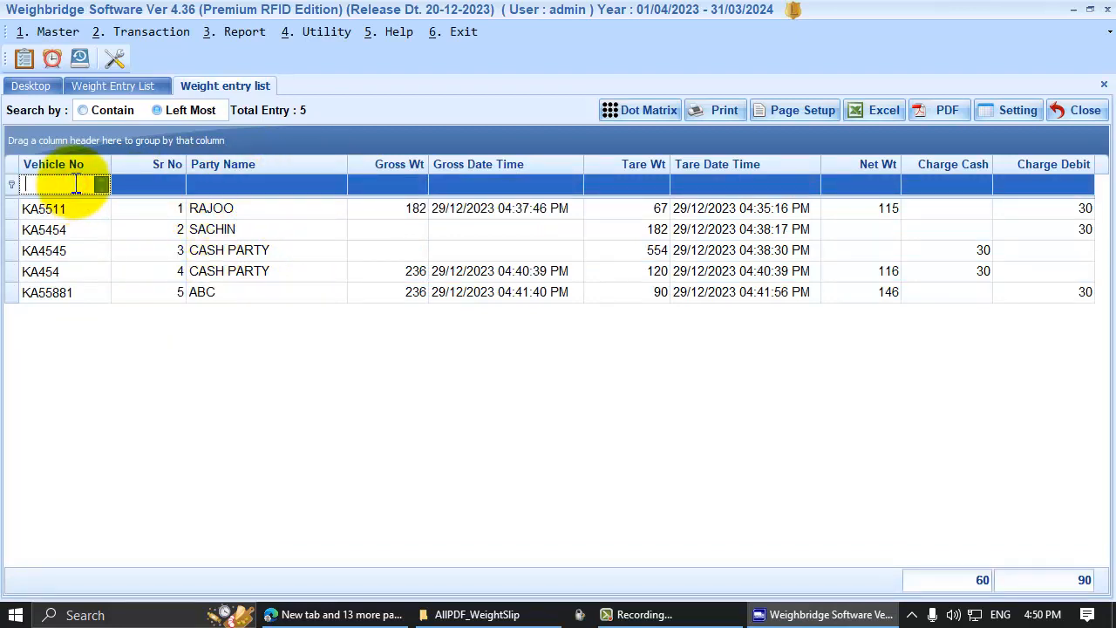
type("ka")
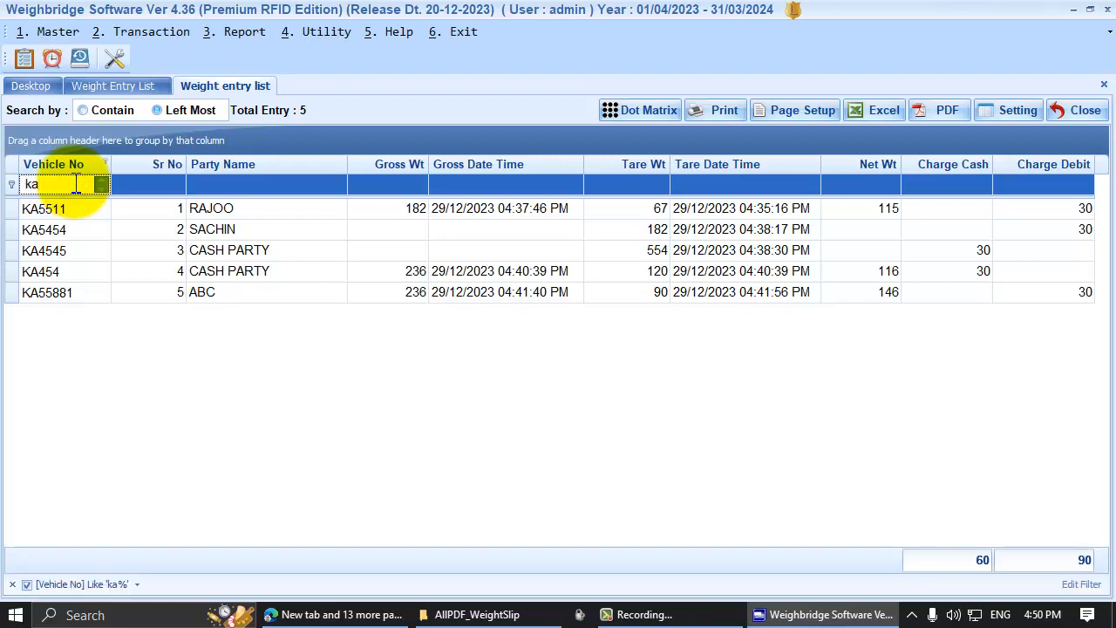
left_click(222, 170)
left_click(223, 186)
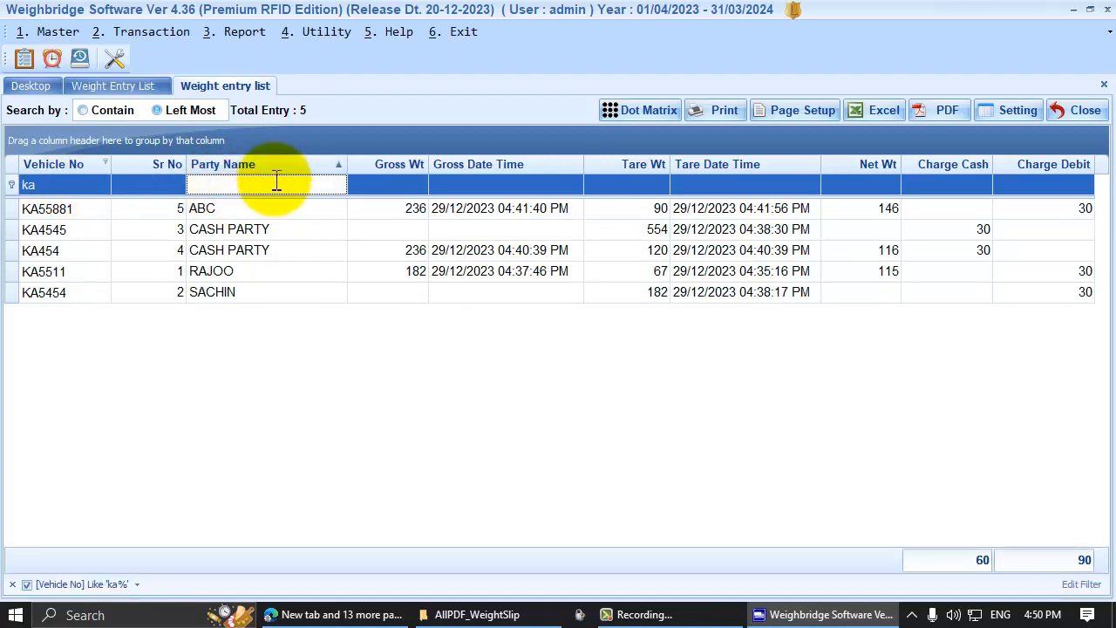
type("rajoo")
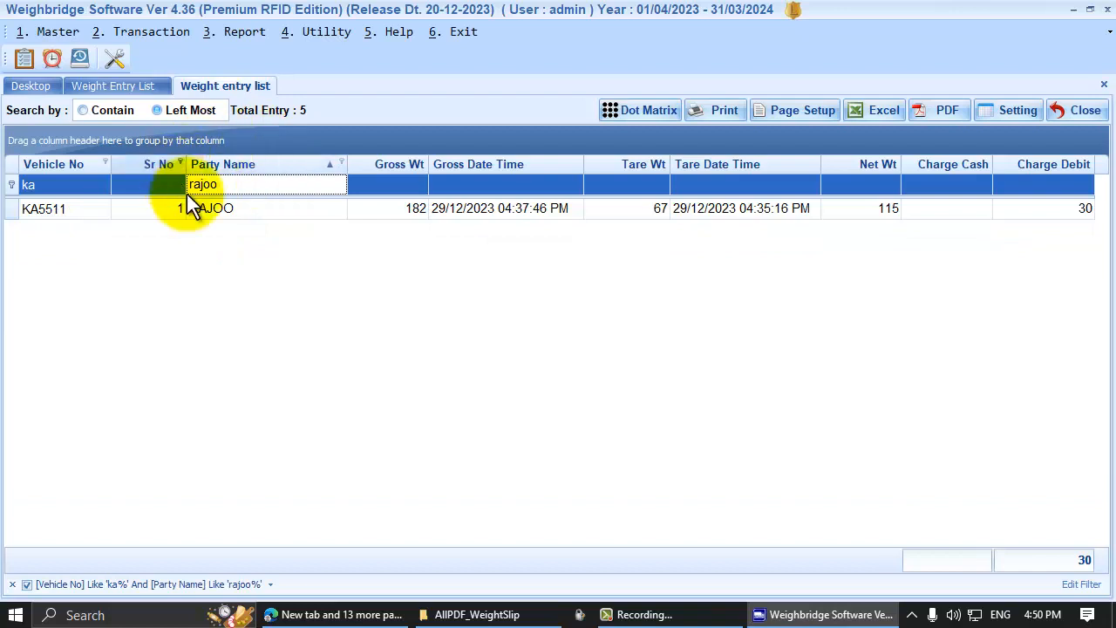
left_click(218, 210)
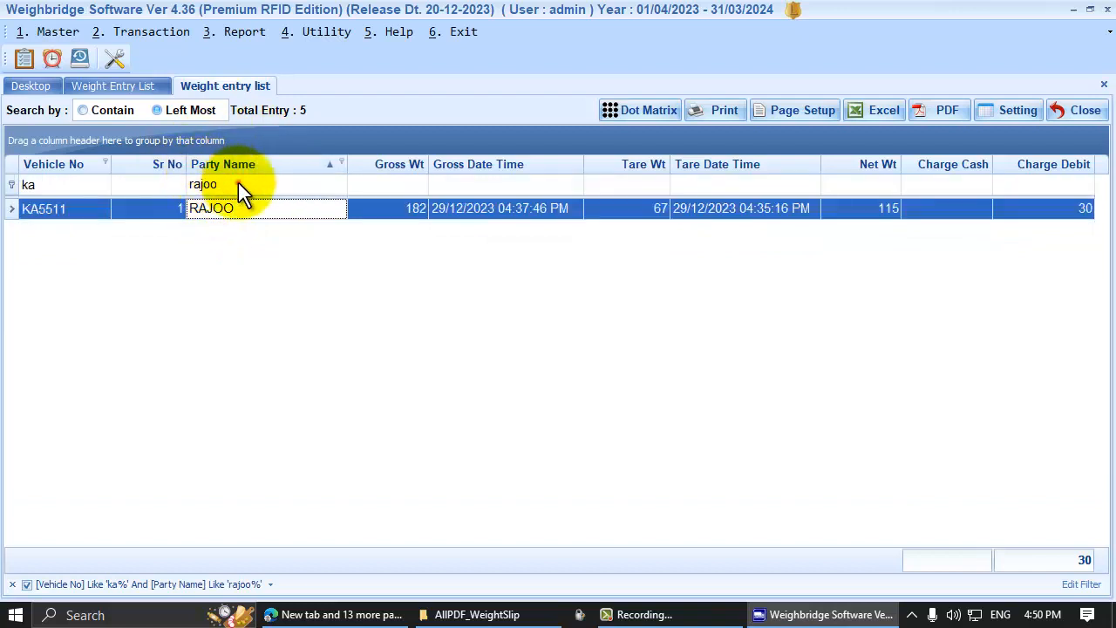
- Clear the combined vehicle number and party name filter from the report
left_click(235, 184)
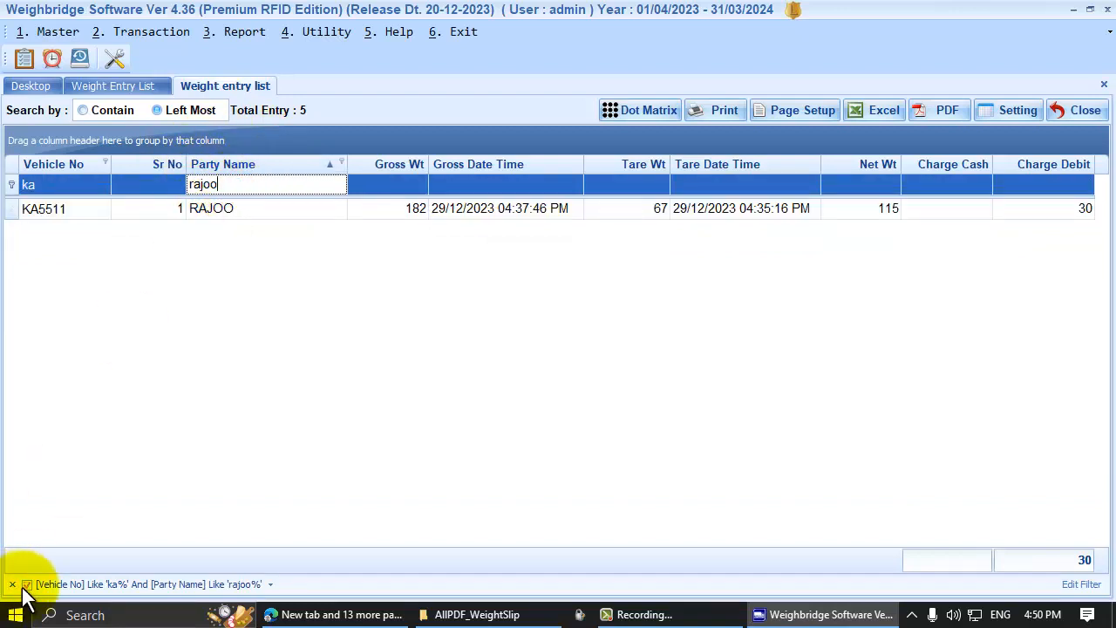
left_click(10, 585)
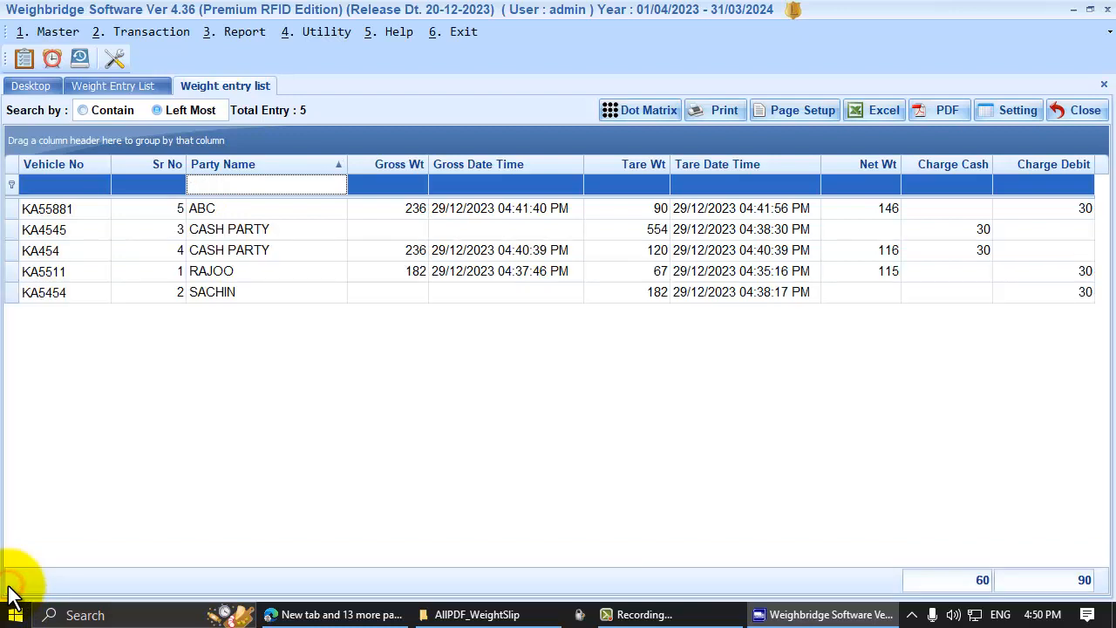
left_click(250, 251)
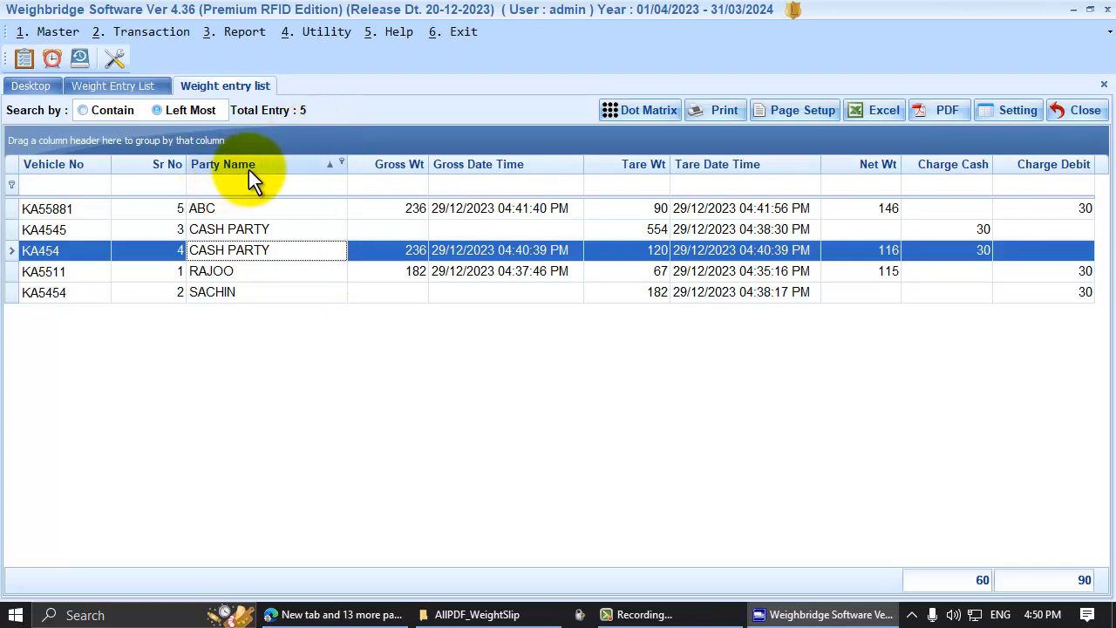
- Group the report by Party Name and look through the entries in the party groups
left_click_drag(255, 166, 91, 143)
left_click(276, 323)
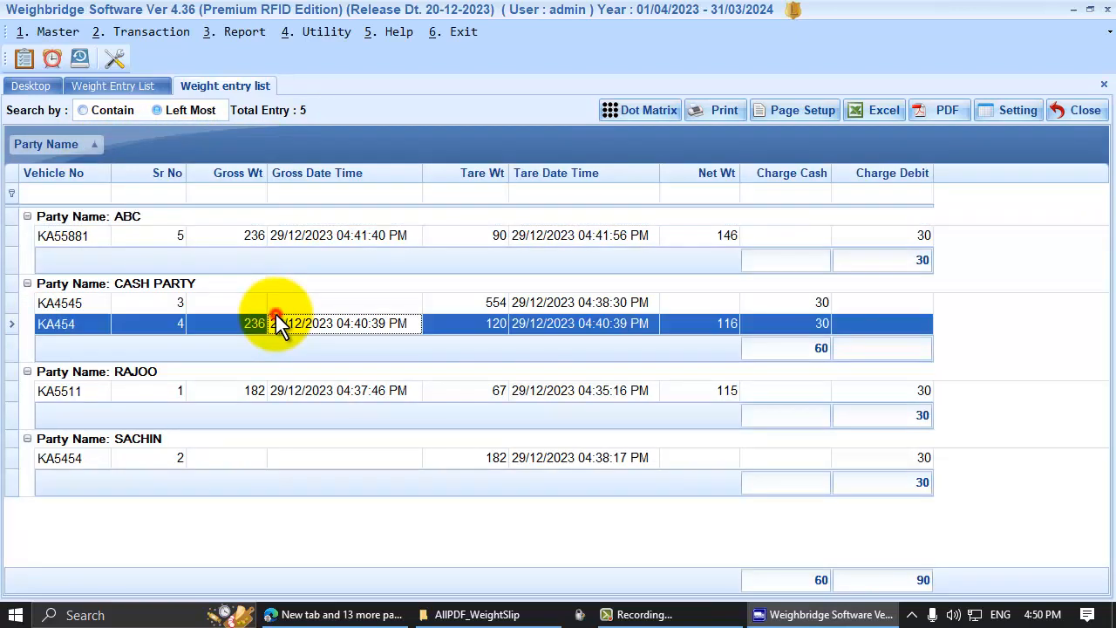
left_click(129, 303)
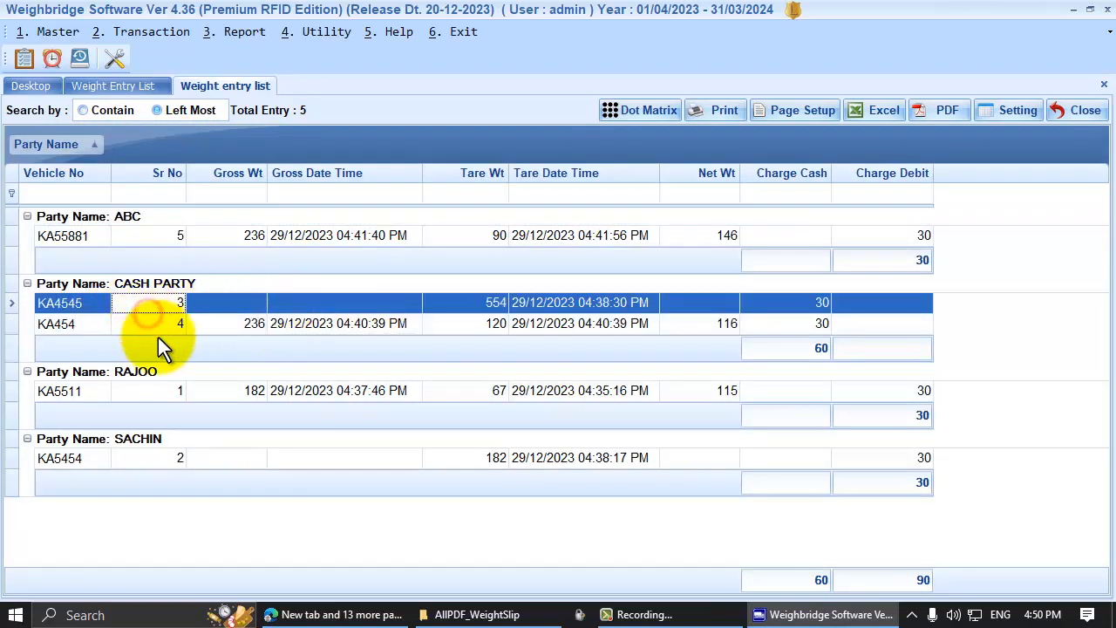
left_click(140, 459)
left_click(150, 237)
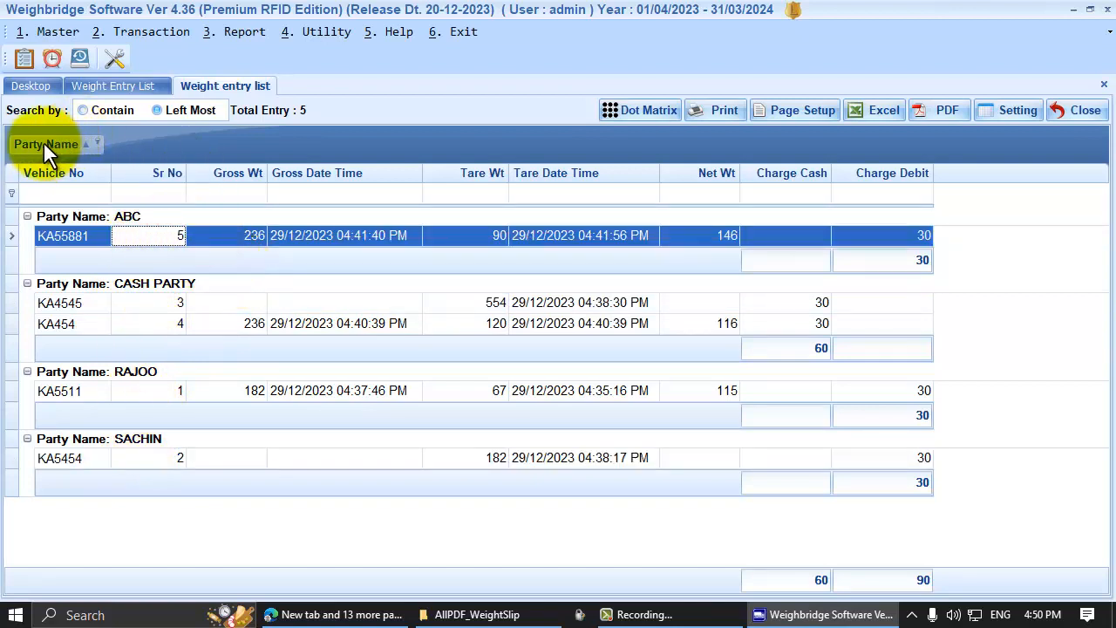
- Ungroup the report by returning the Party Name column to the grid between Gross Wt and Gross Date Time
left_click_drag(35, 143, 255, 167)
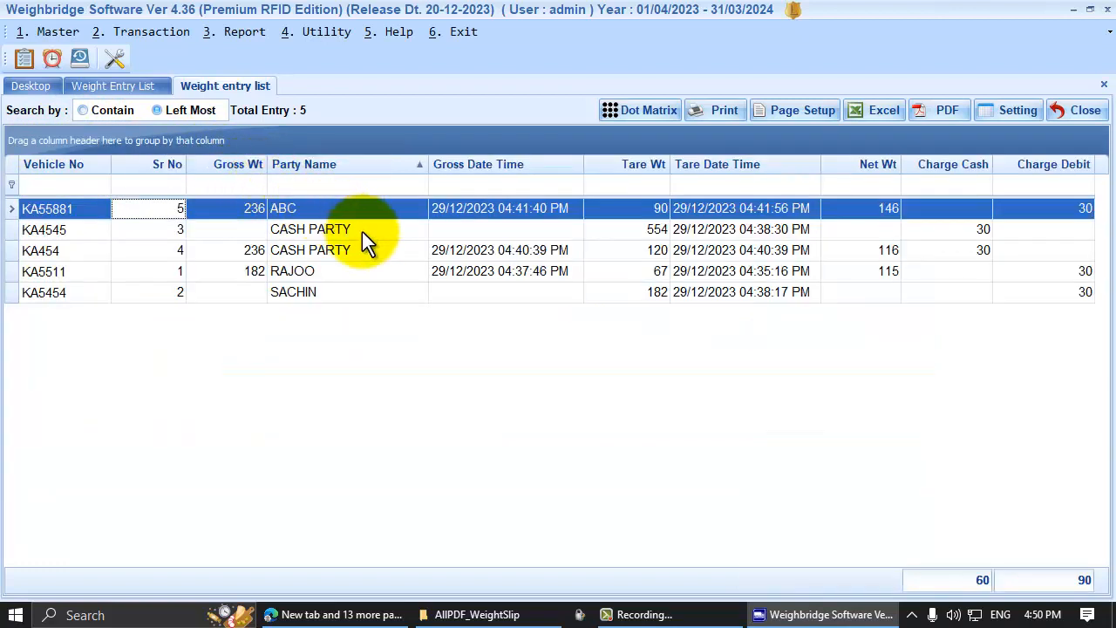
left_click(362, 231)
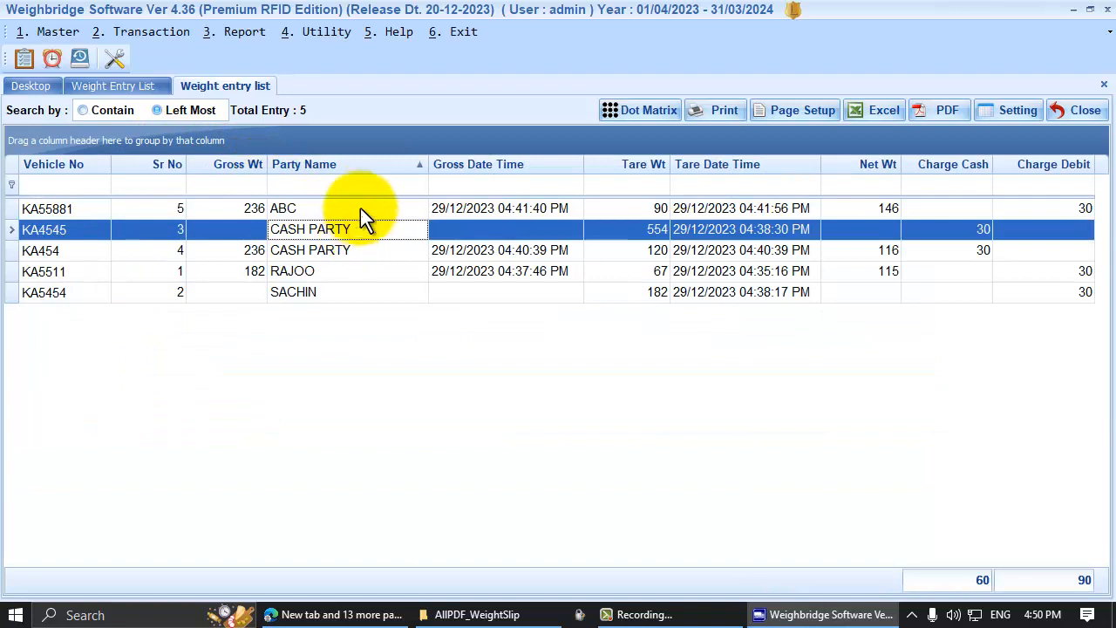
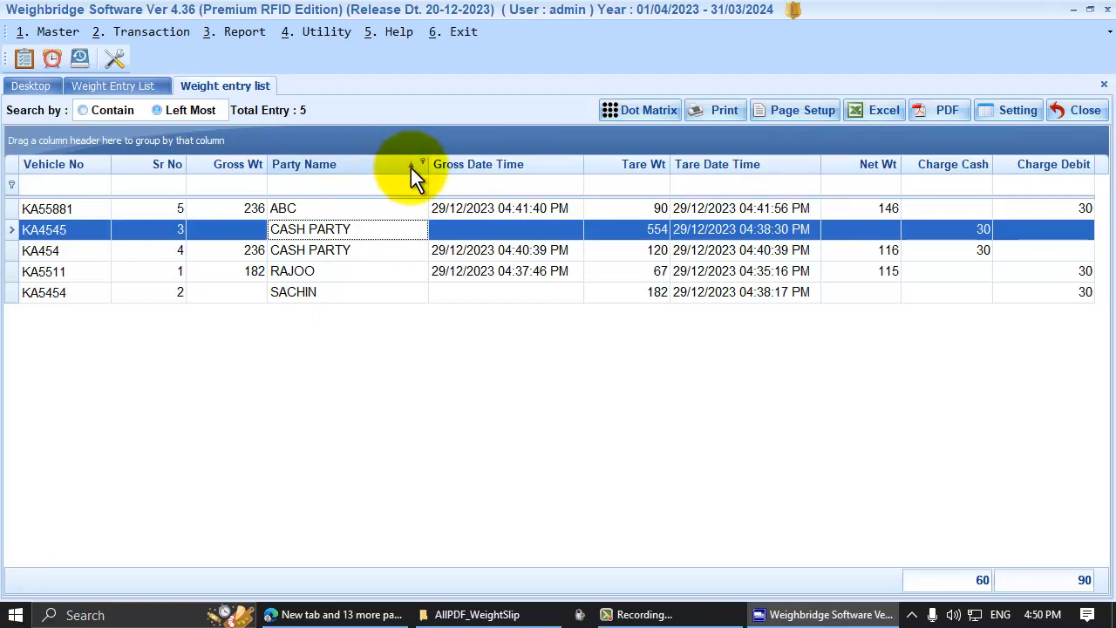
left_click(399, 209)
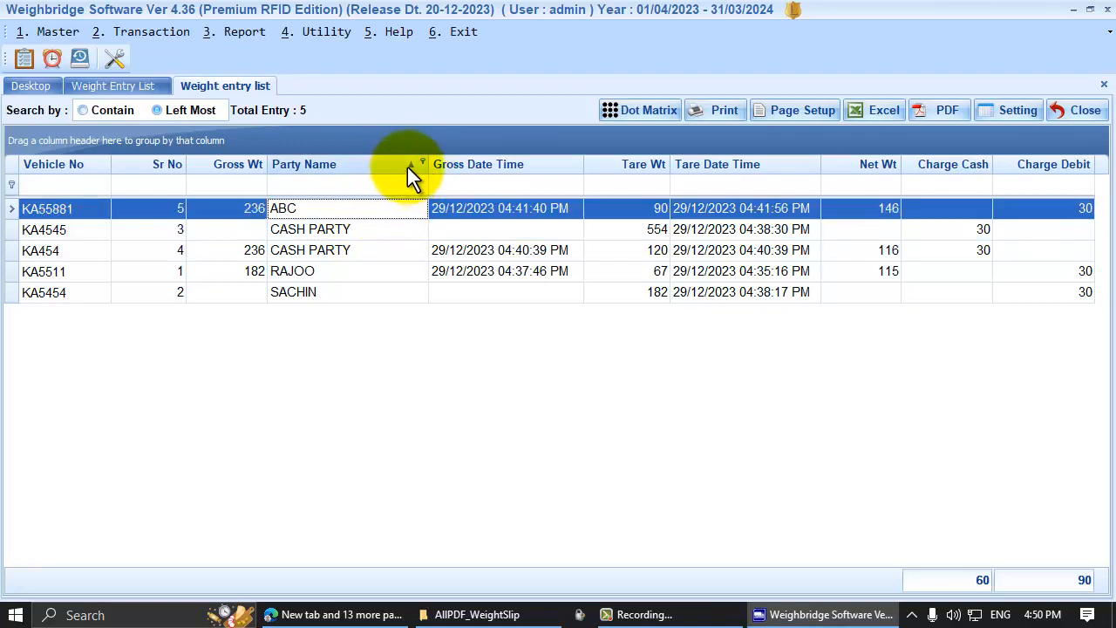
left_click(379, 270)
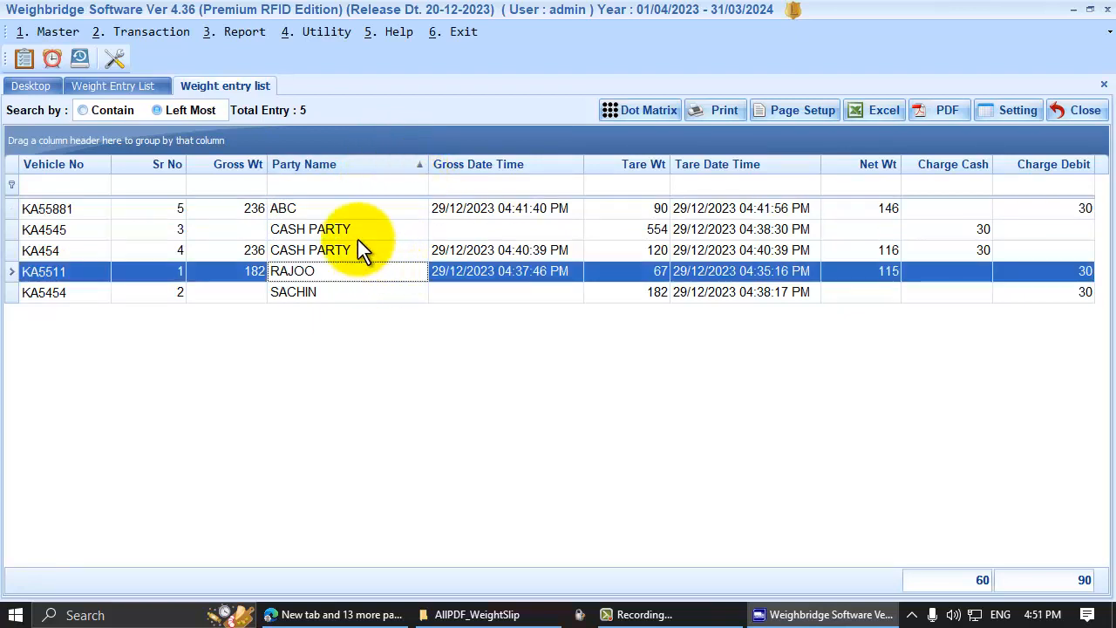
- Sort the Weight entry list report by Sr No in ascending and after that in descending order
left_click(165, 166)
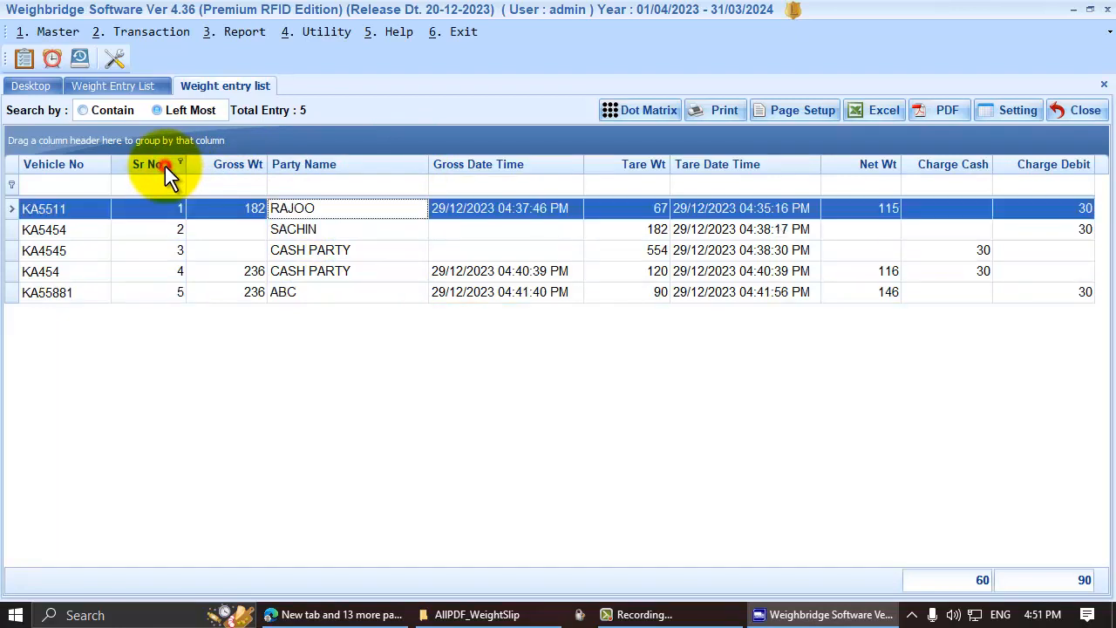
left_click(178, 208)
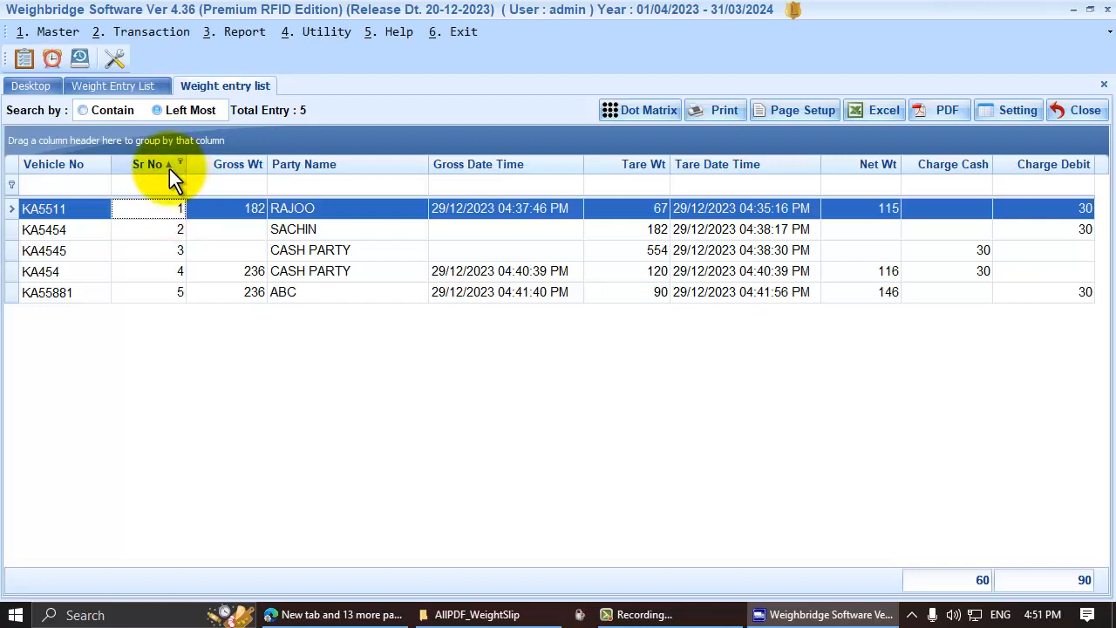
left_click(169, 168)
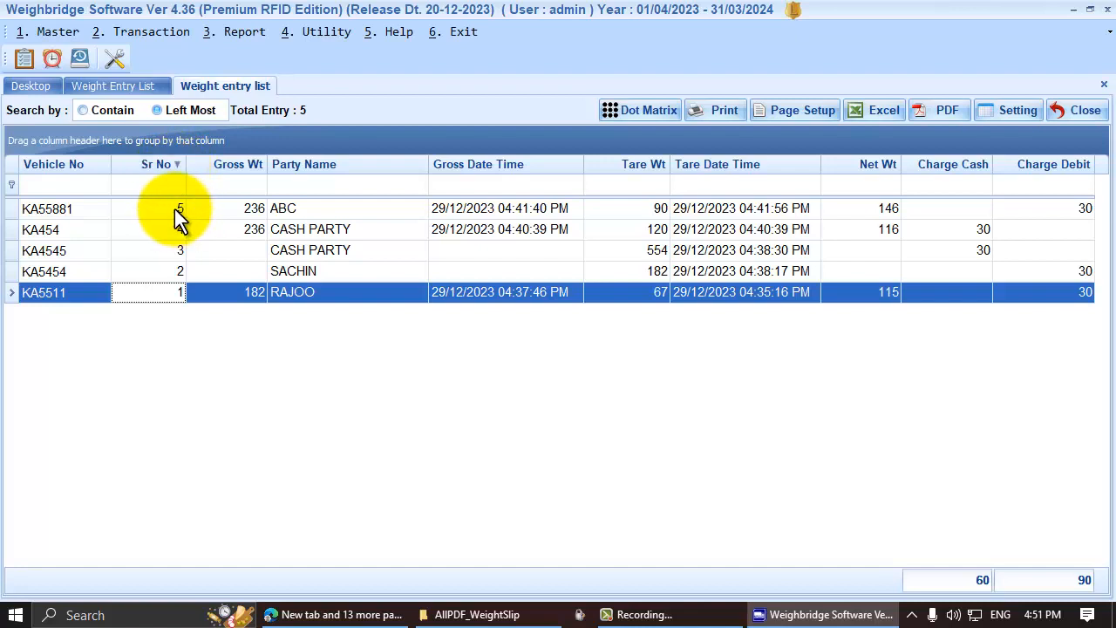
left_click(174, 209)
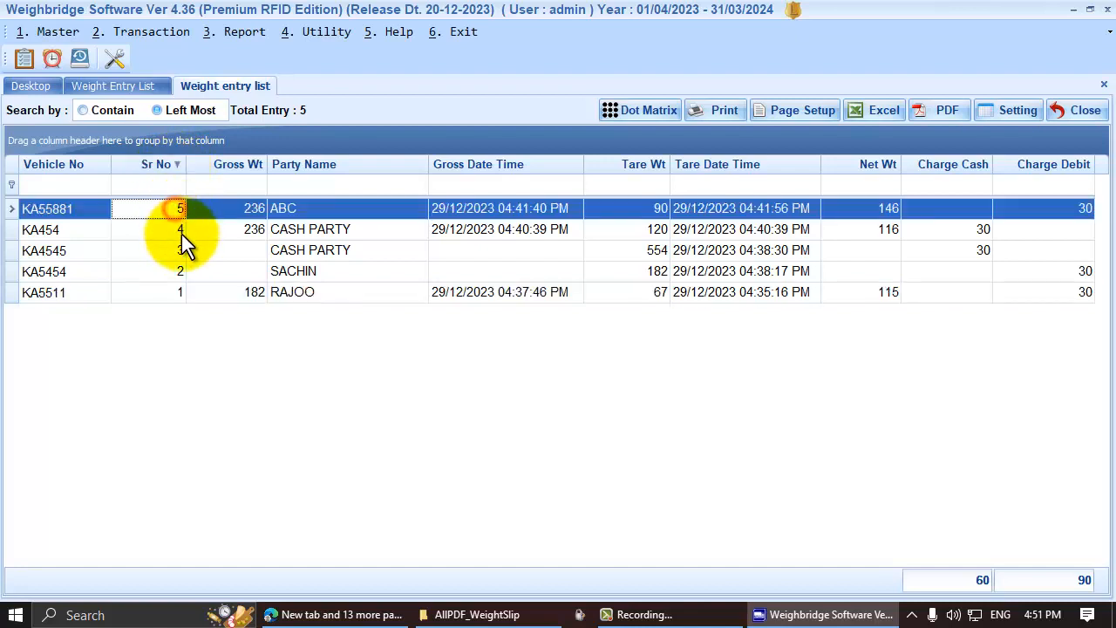
left_click(167, 291)
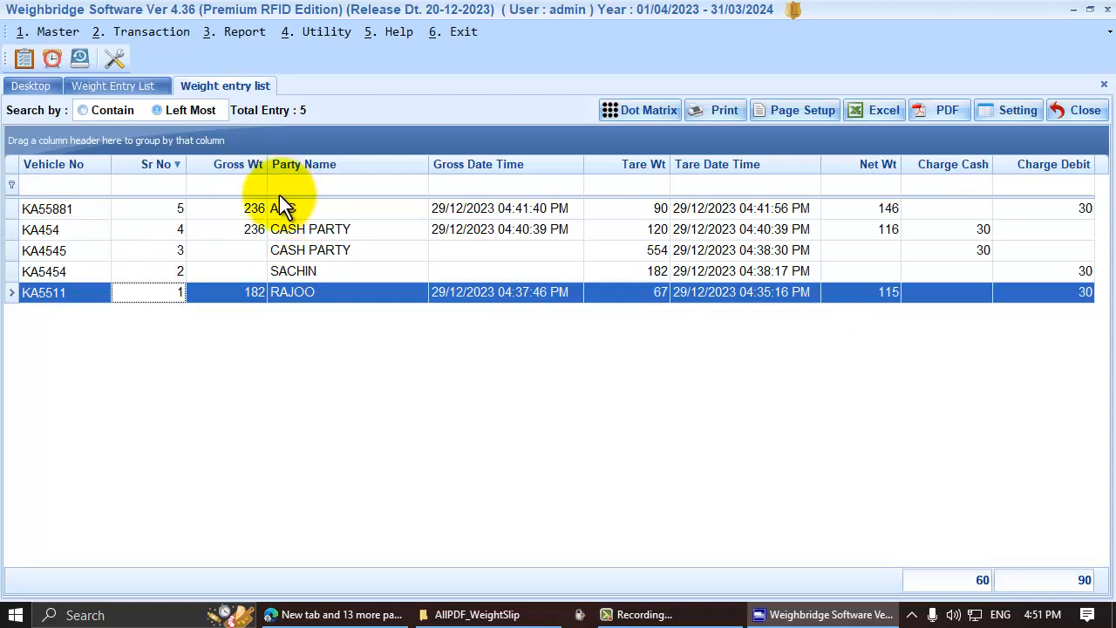
- Close the report and view Weight entry list again from the report selection to check its Sr No order
left_click(1067, 106)
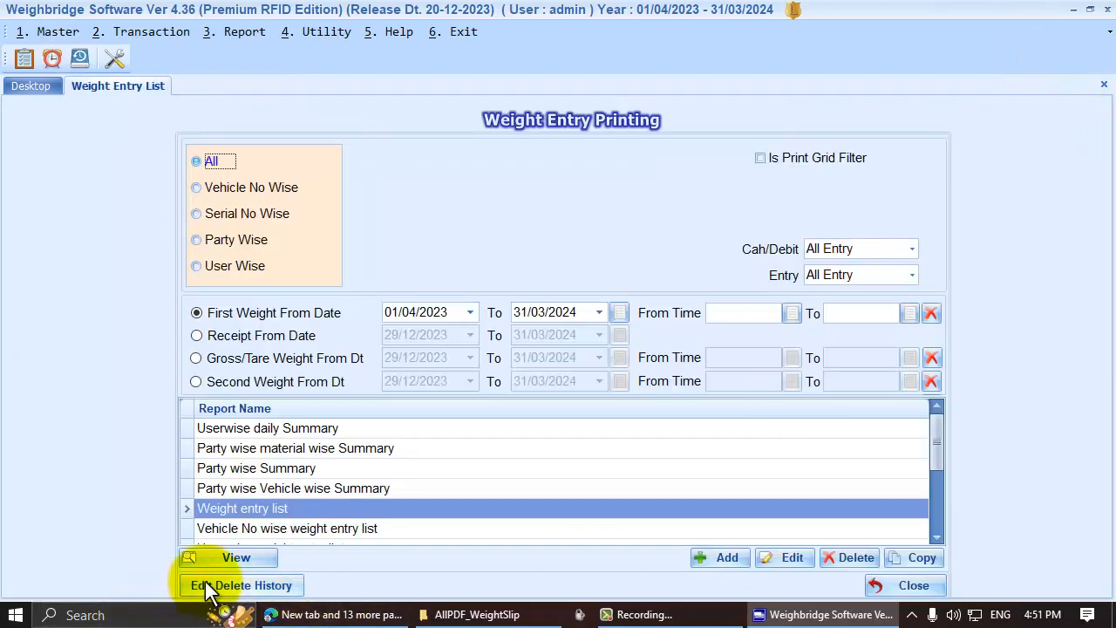
left_click(252, 511)
left_click(245, 557)
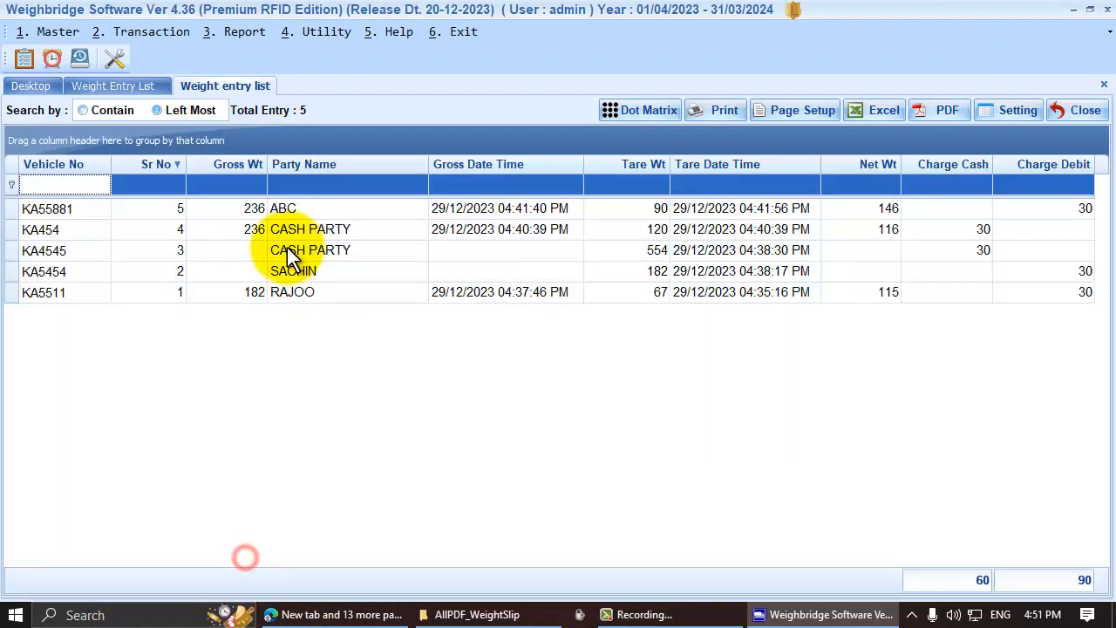
left_click(172, 205)
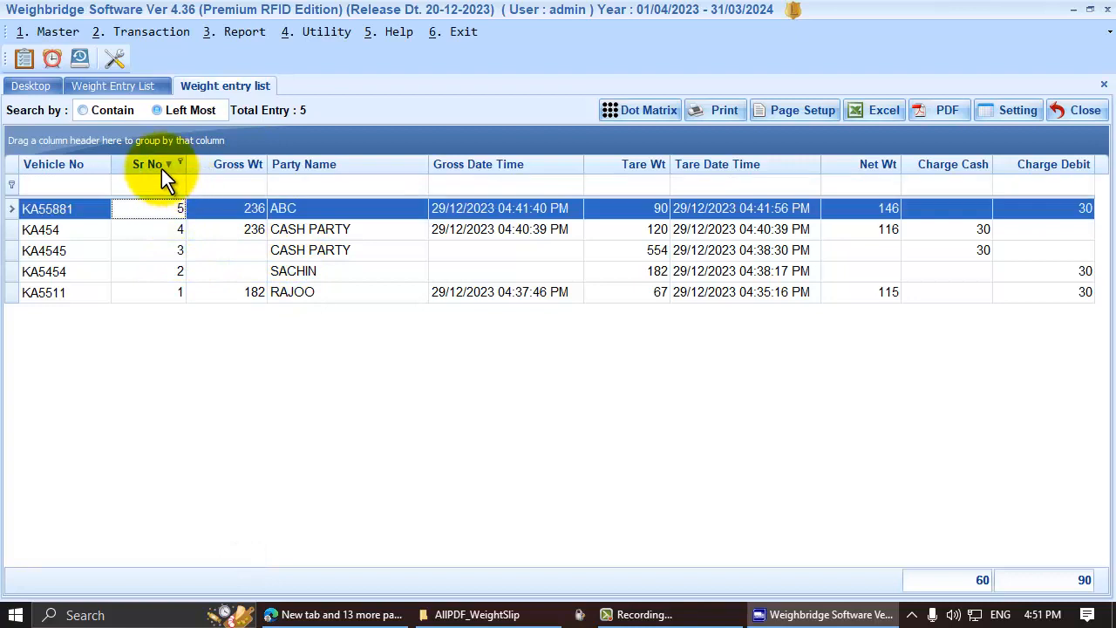
- Sort the reopened report by Sr No ascending and look across its columns from first to last
left_click(161, 167)
left_click(153, 218)
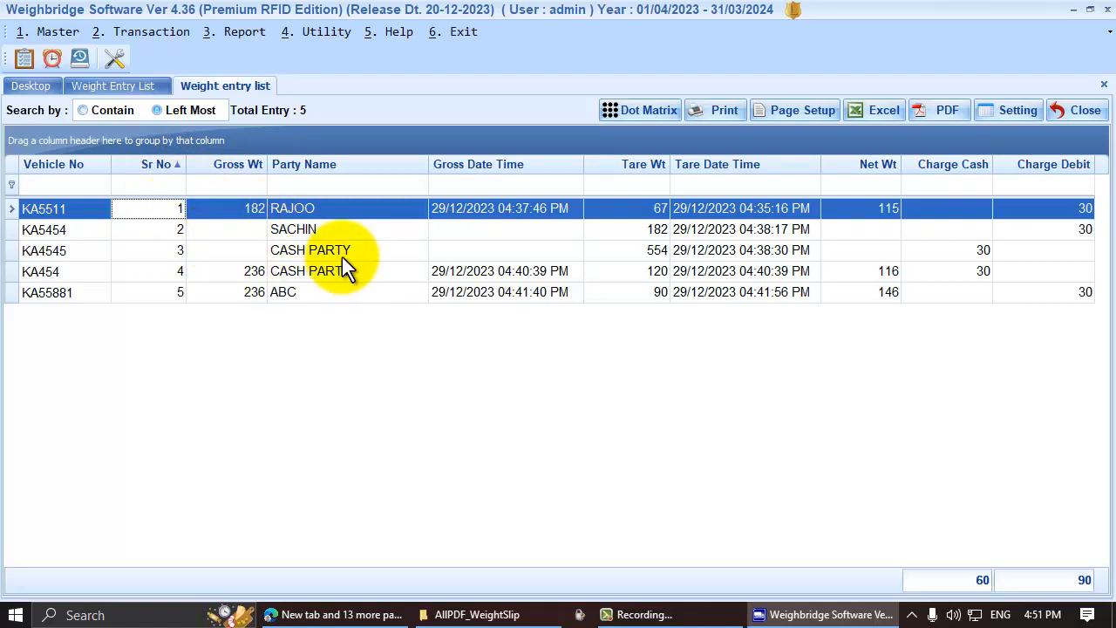
left_click(817, 250)
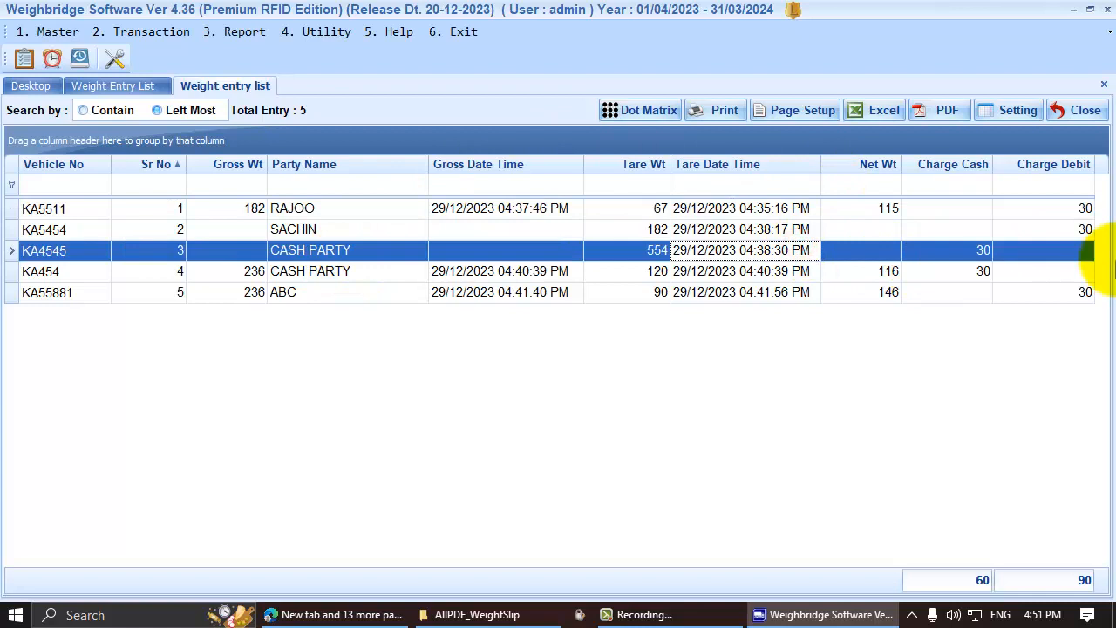
key("End")
key("Home")
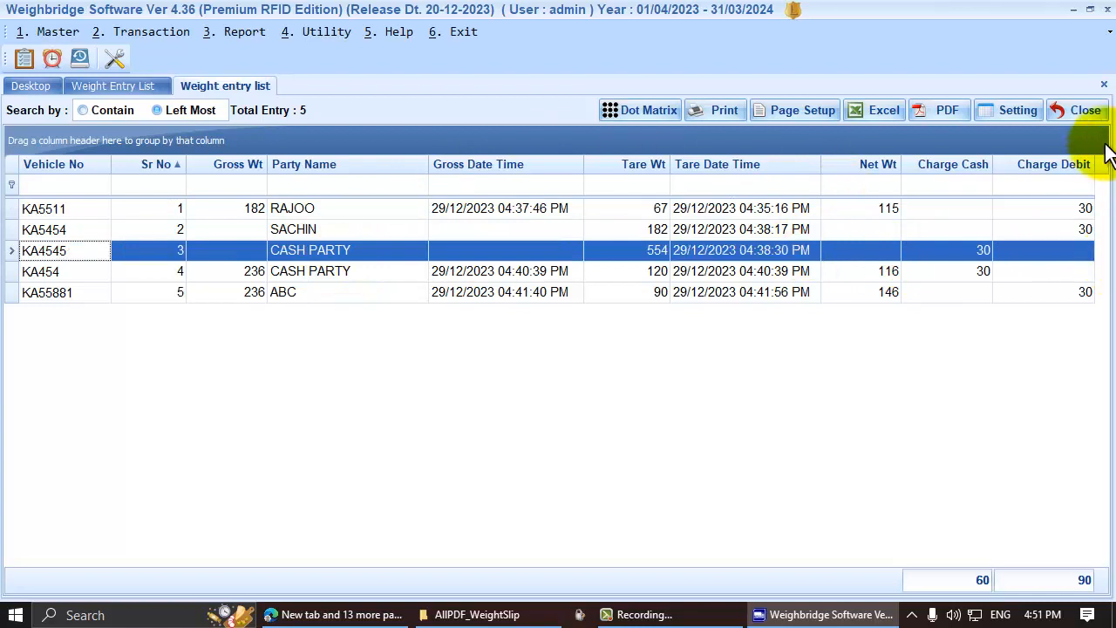
left_click(368, 210)
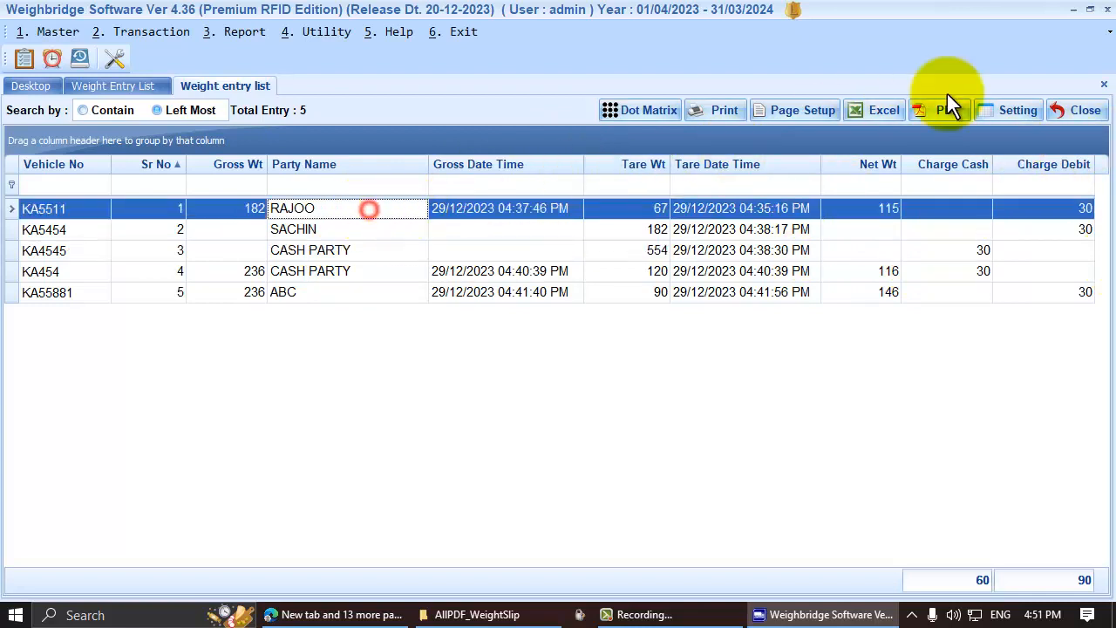
- Make the Material column visible in the report settings, save, and place it between Party Name and Gross Date Time
left_click(999, 114)
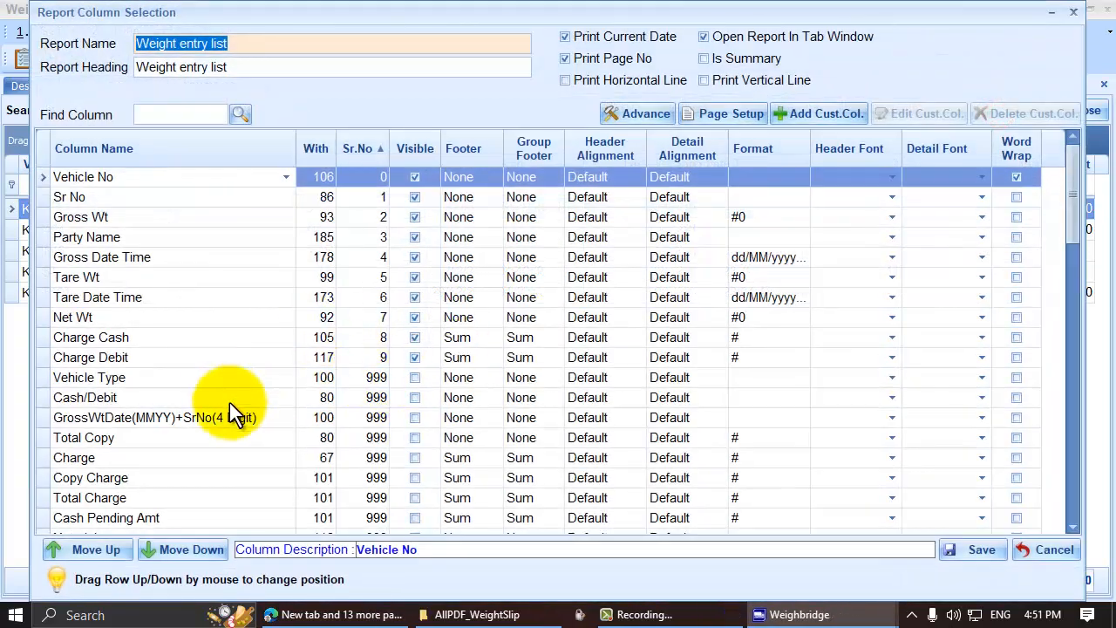
scroll(224, 393, "down", 2)
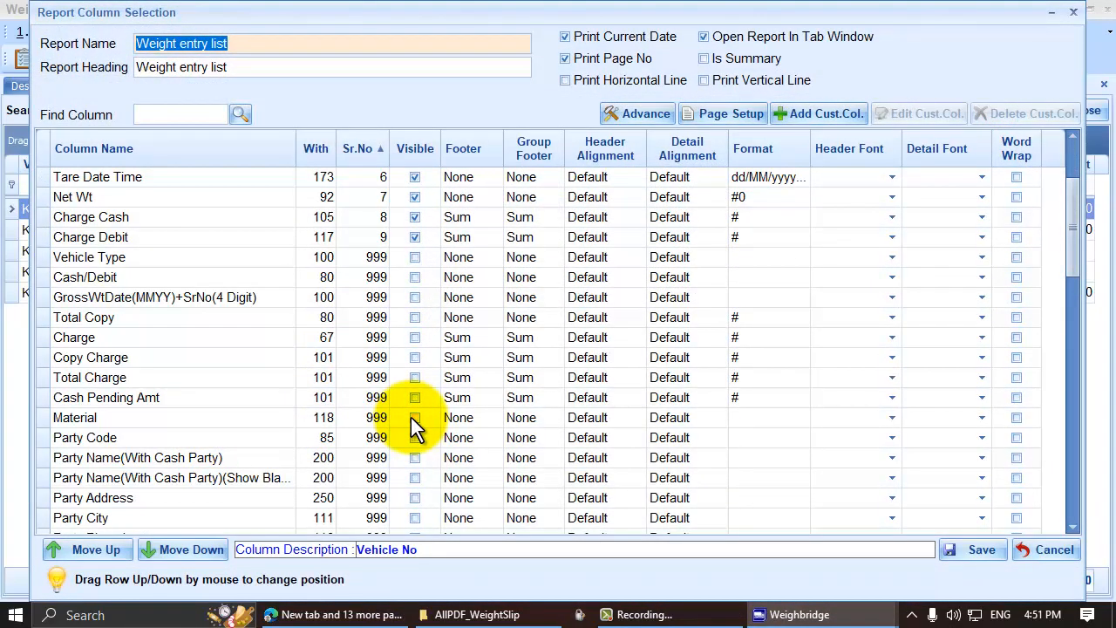
left_click(266, 419)
left_click(415, 418)
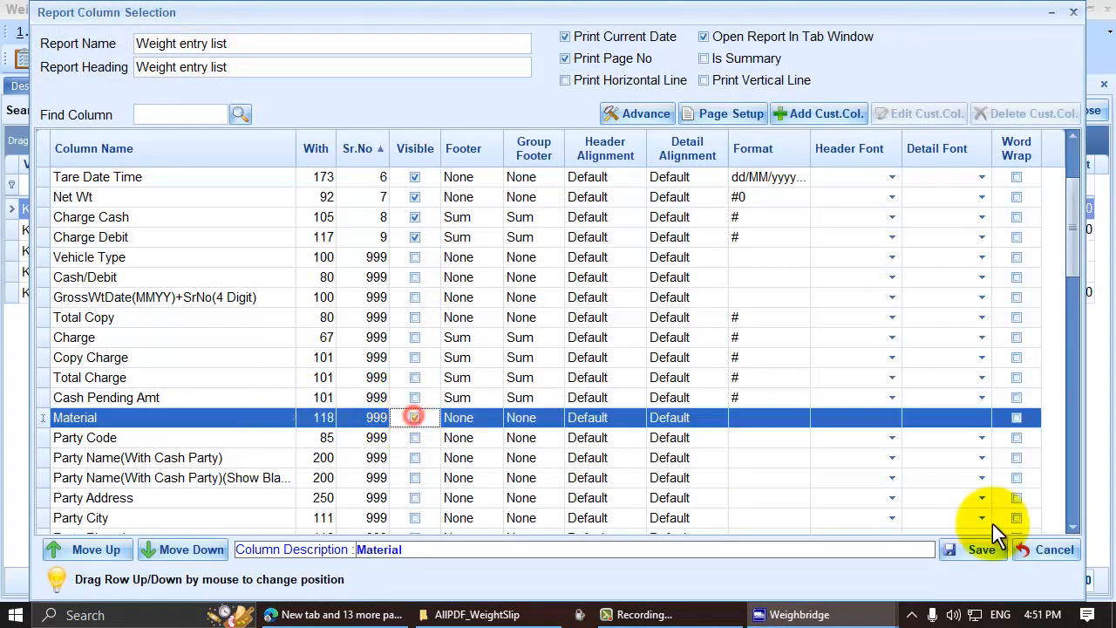
left_click(968, 549)
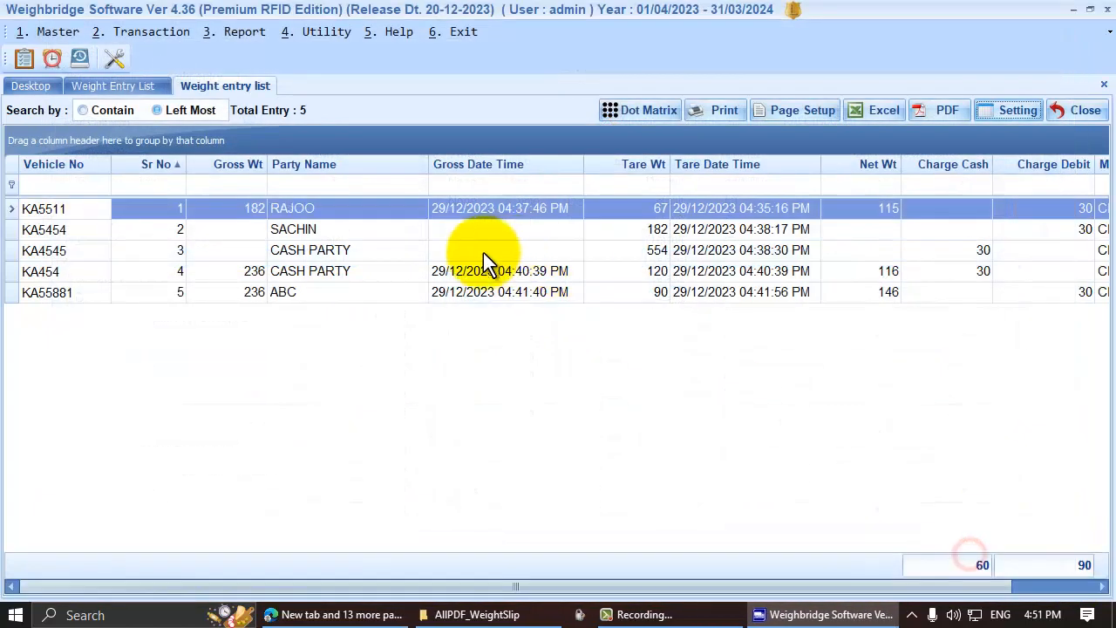
left_click(1070, 271)
left_click_drag(1108, 172, 438, 173)
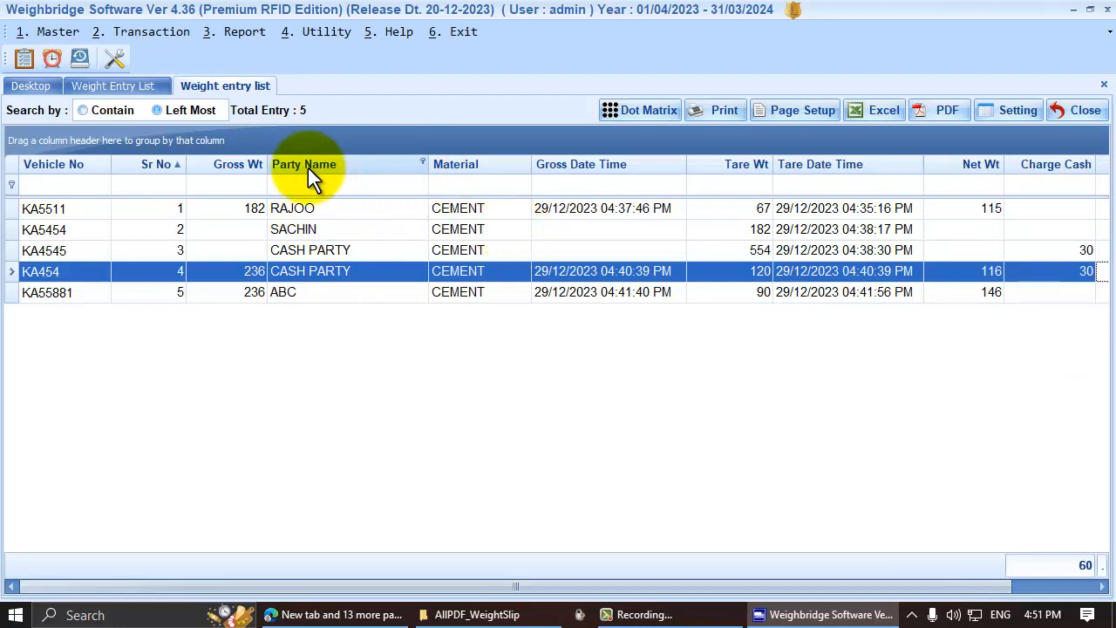
- Group the report by Party Name and Material, with Material as the outer level and Party Name nested inside it
left_click_drag(308, 168, 72, 142)
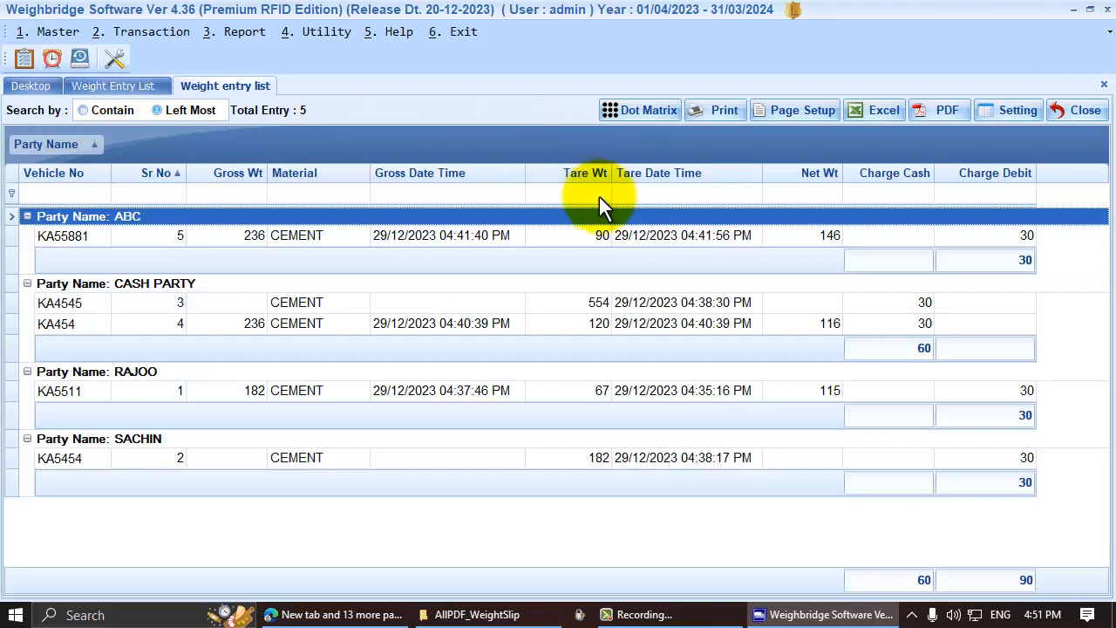
left_click_drag(346, 176, 141, 148)
scroll(350, 251, "down", 3)
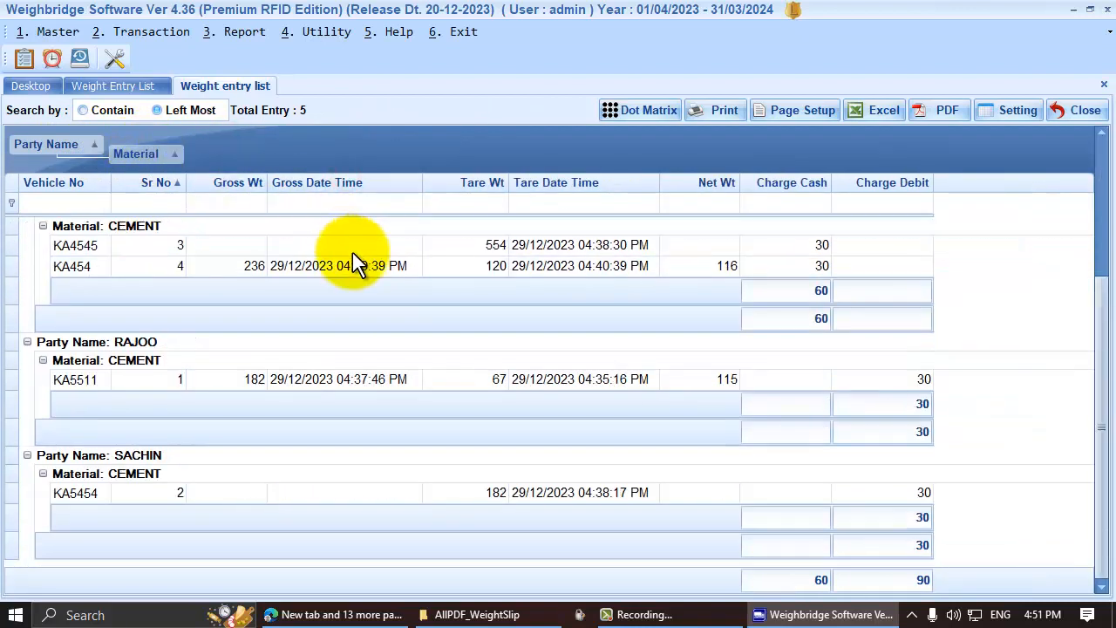
scroll(164, 361, "up", 3)
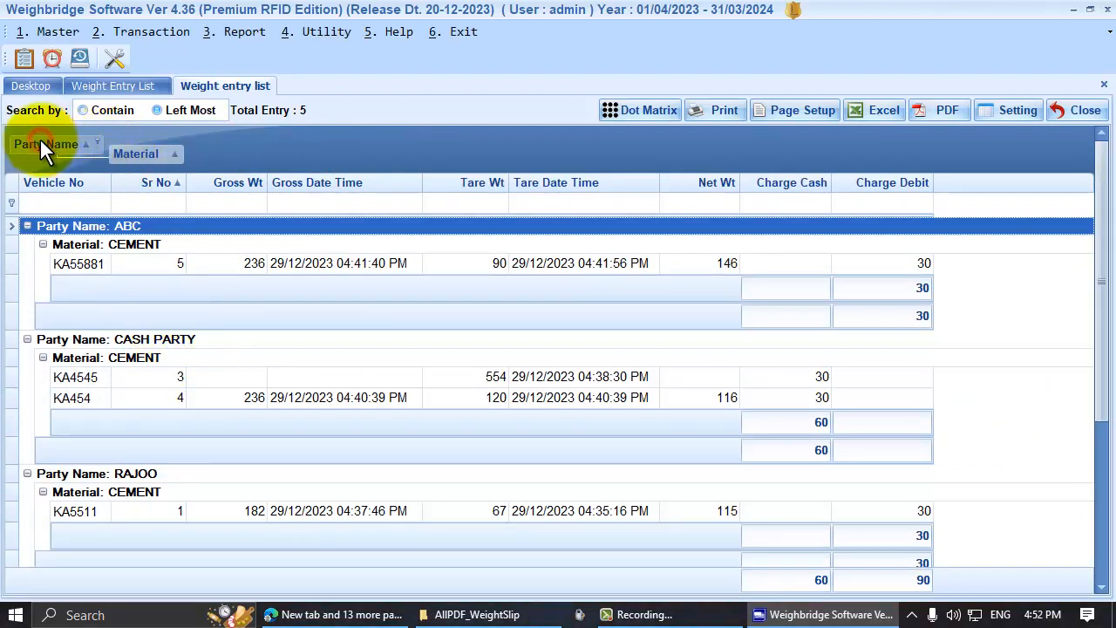
left_click_drag(40, 140, 179, 153)
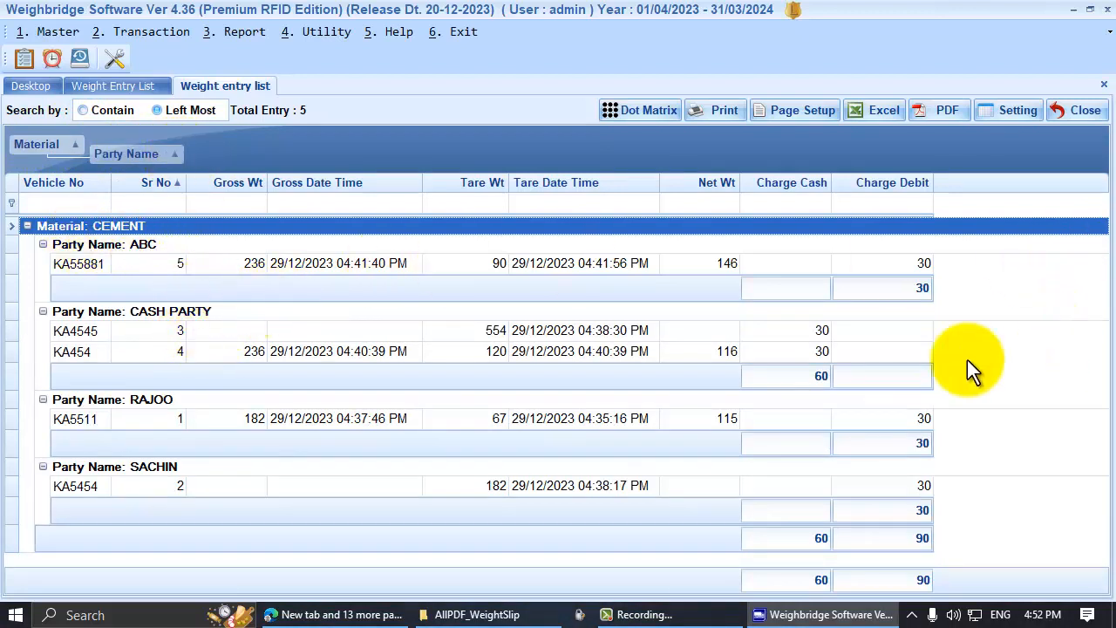
- Examine the Charge Cash and Charge Debit amounts of the entries and their subtotals in each party group
left_click(908, 347)
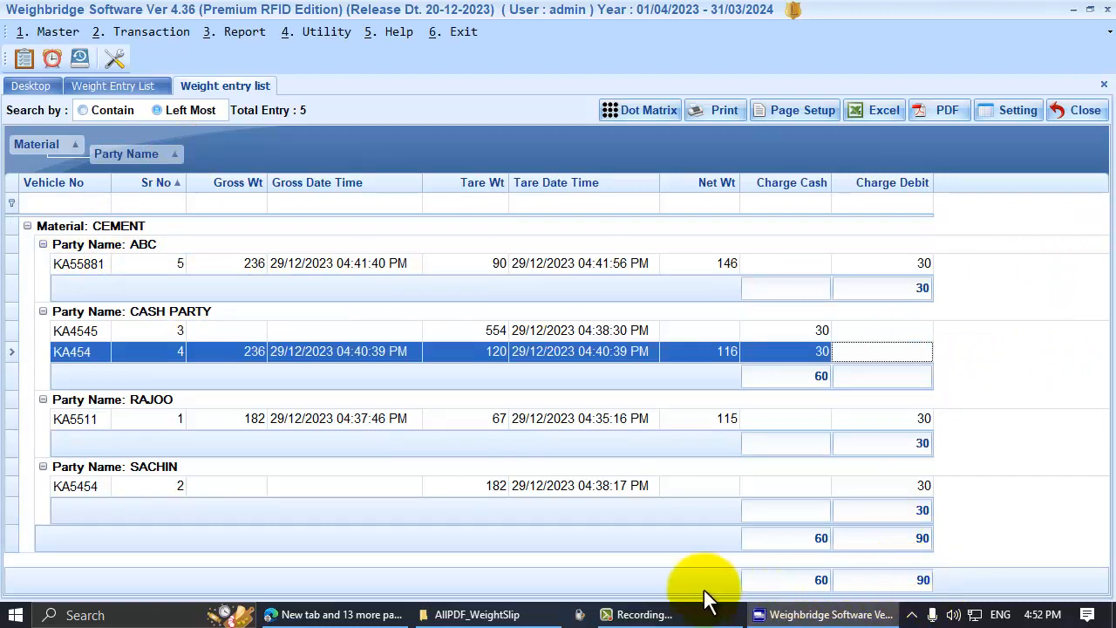
left_click(856, 487)
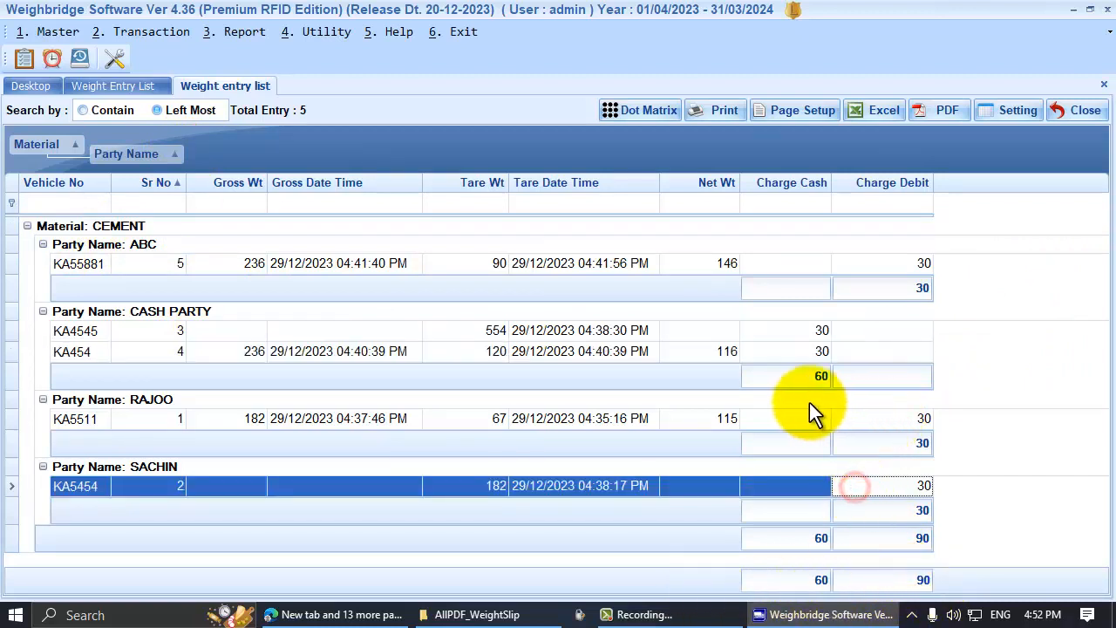
left_click(812, 333)
left_click(785, 350)
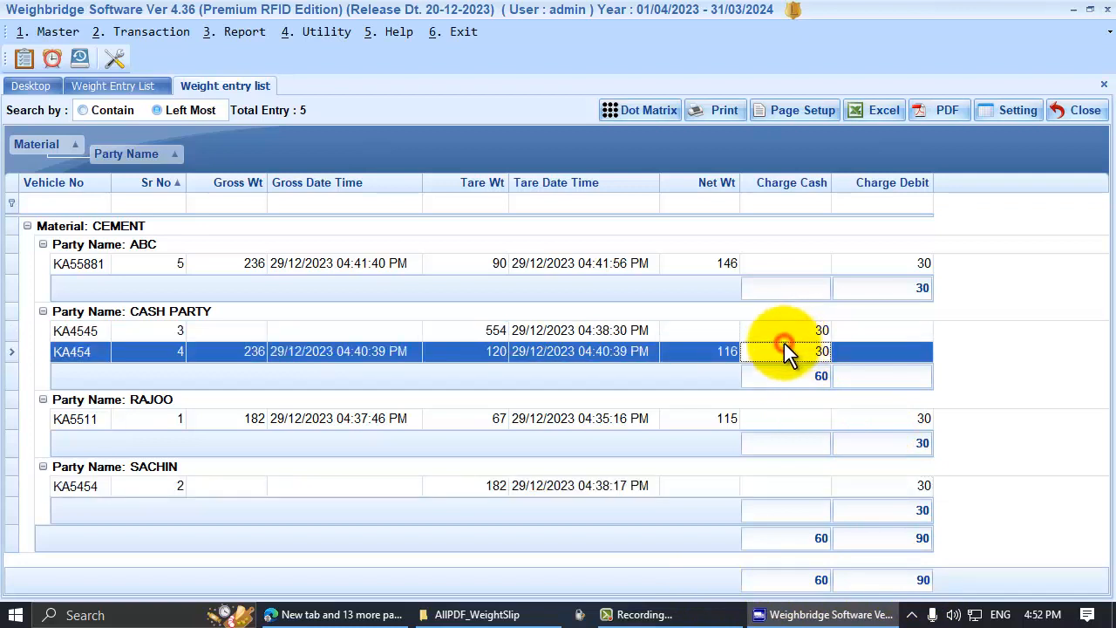
left_click(784, 329)
left_click(790, 350)
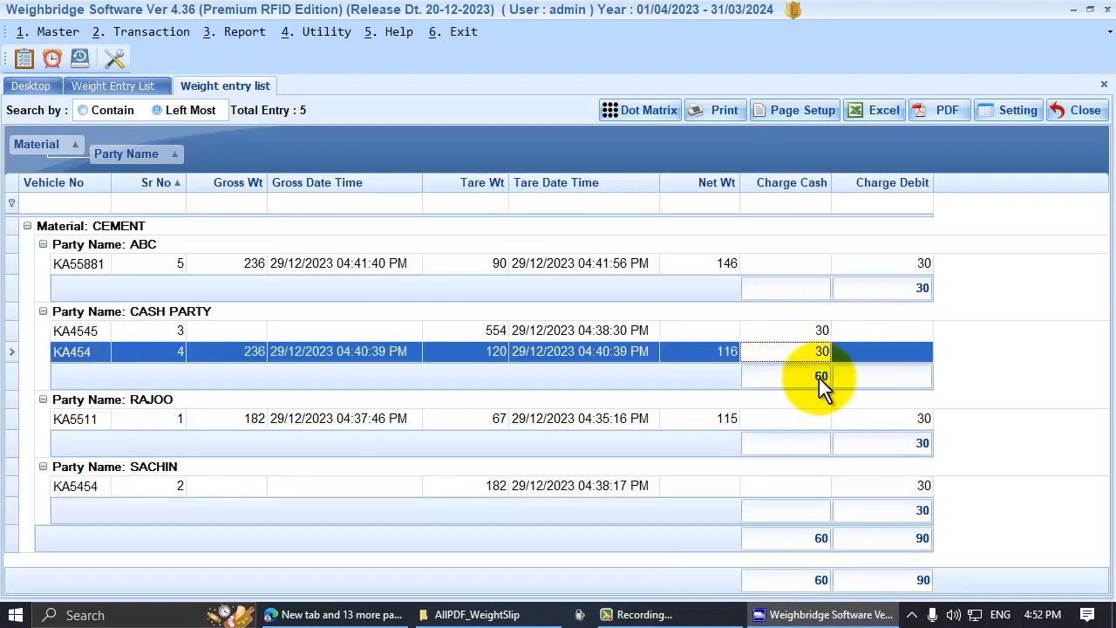
left_click(793, 339)
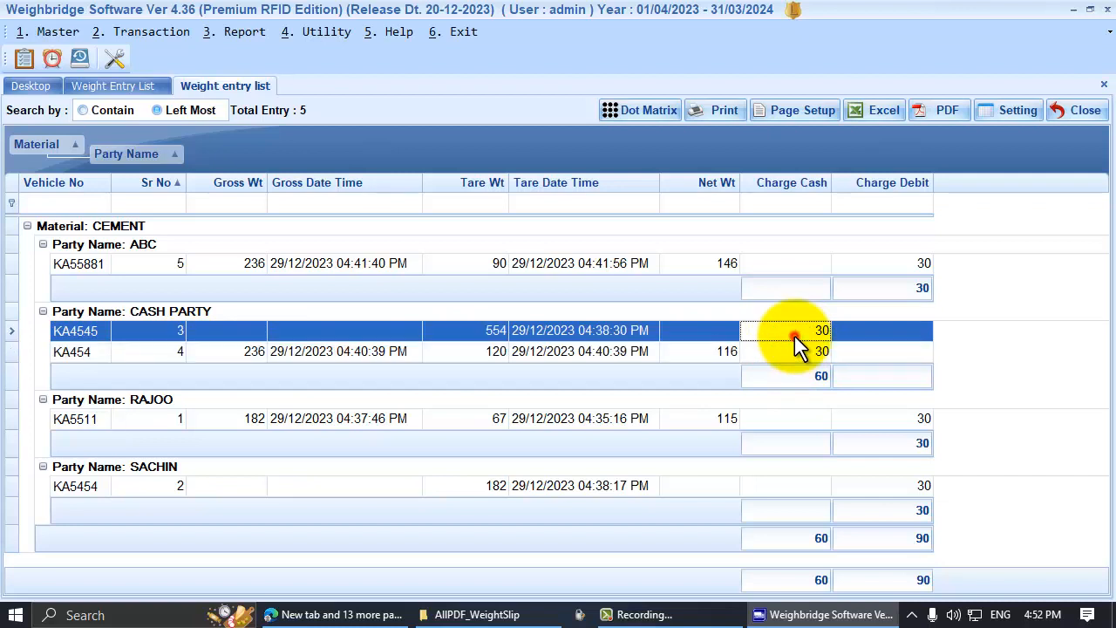
left_click(807, 354)
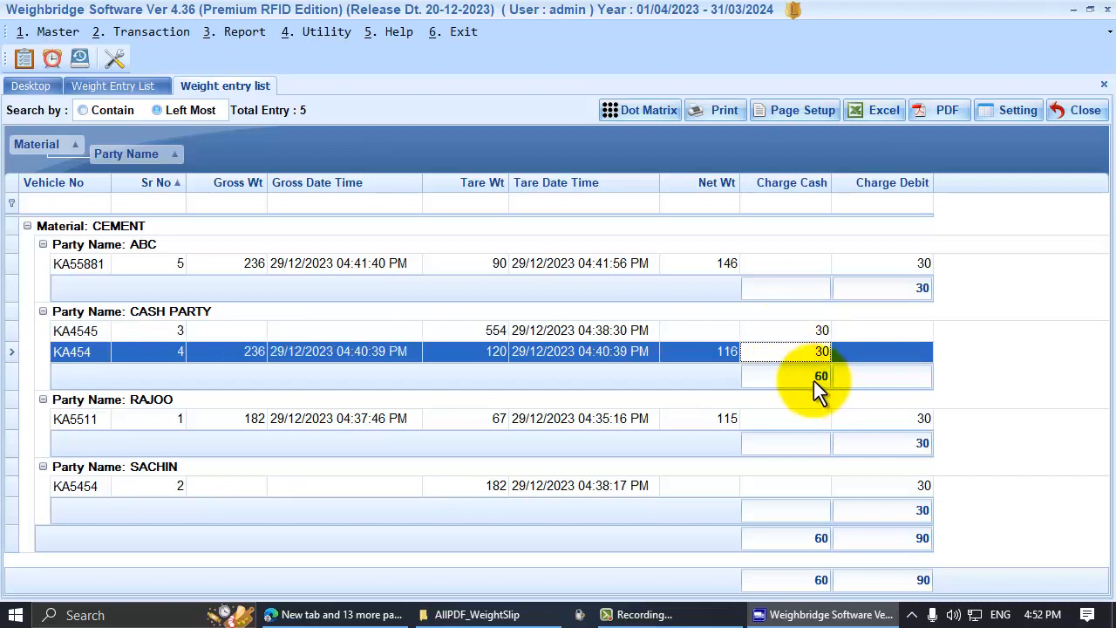
- Open the print preview of the grouped Weight entry list report and close it again
left_click(129, 266)
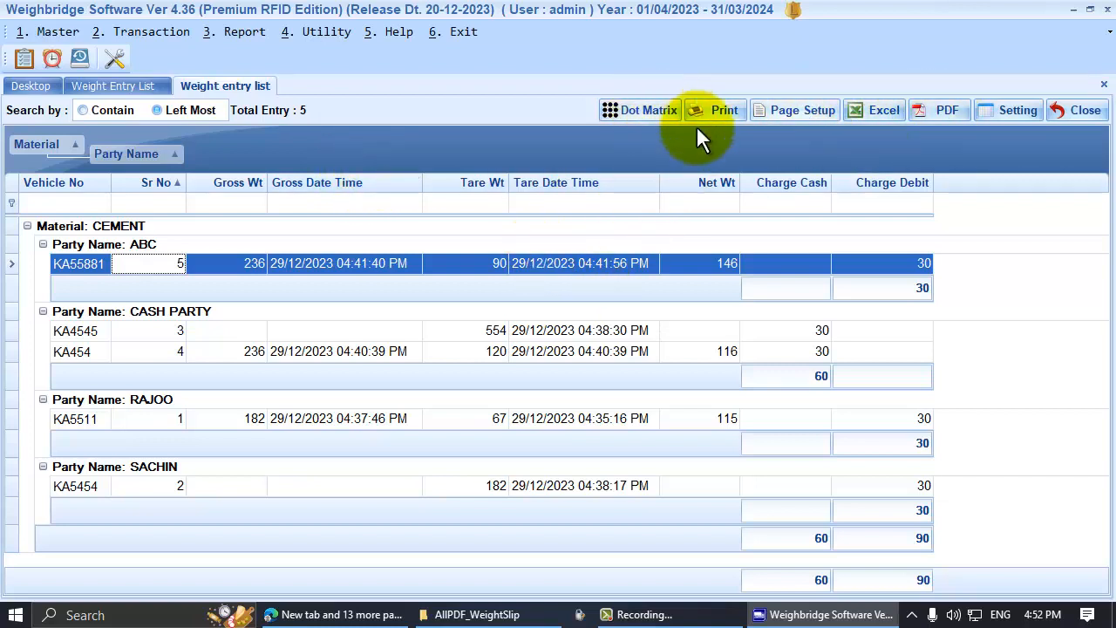
left_click(469, 263)
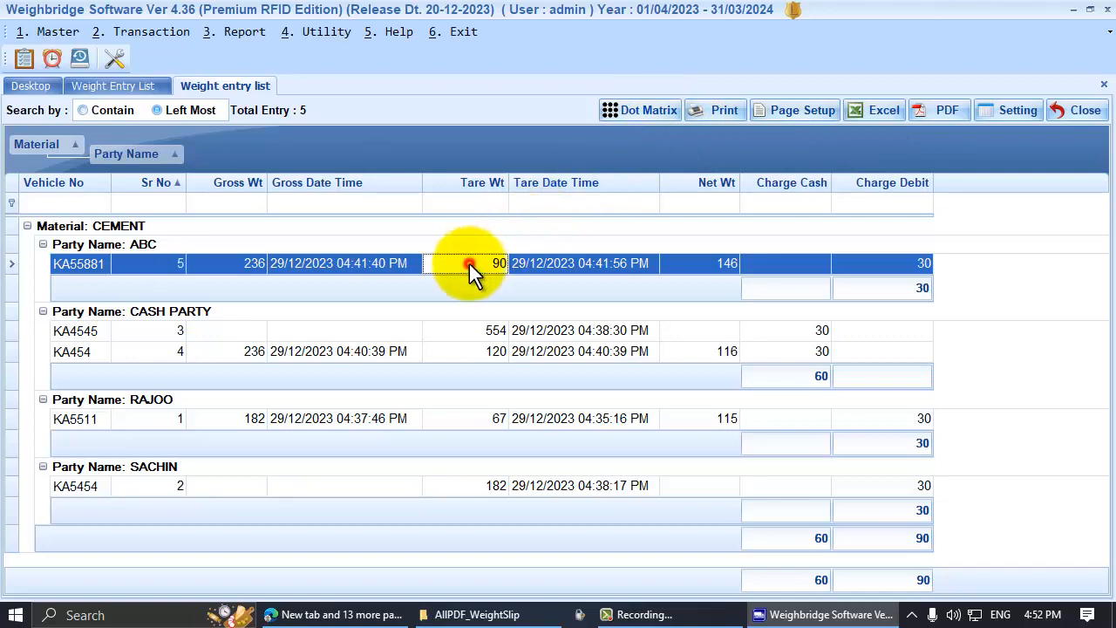
left_click(723, 110)
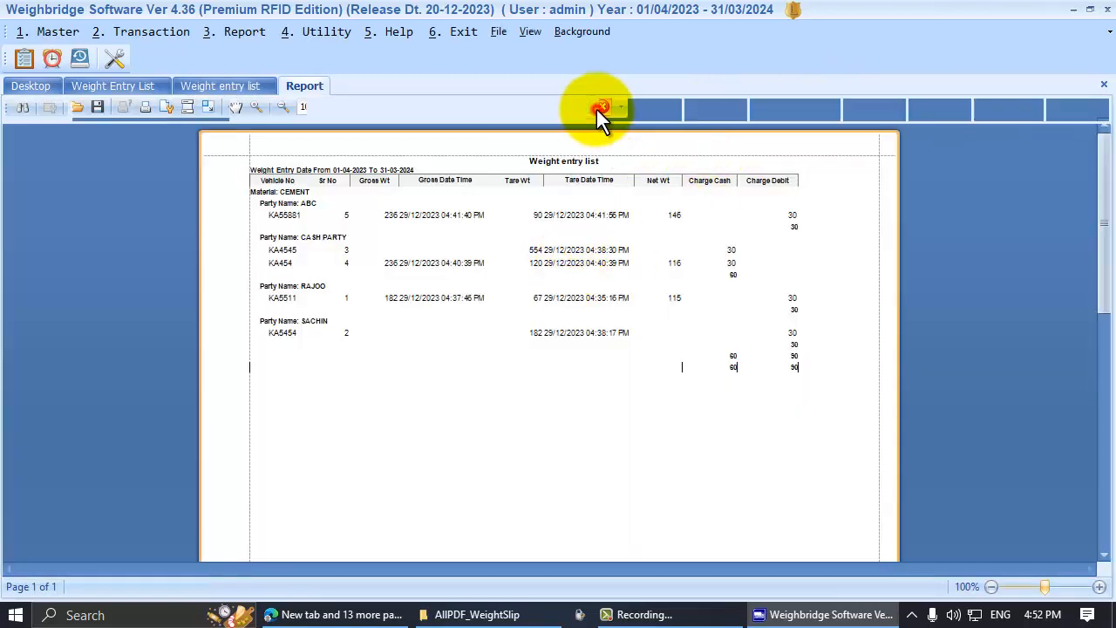
left_click(603, 106)
- Try the Fit to page width print scaling in the page setup, return to Adjust to 60% normal size, and confirm
left_click(802, 110)
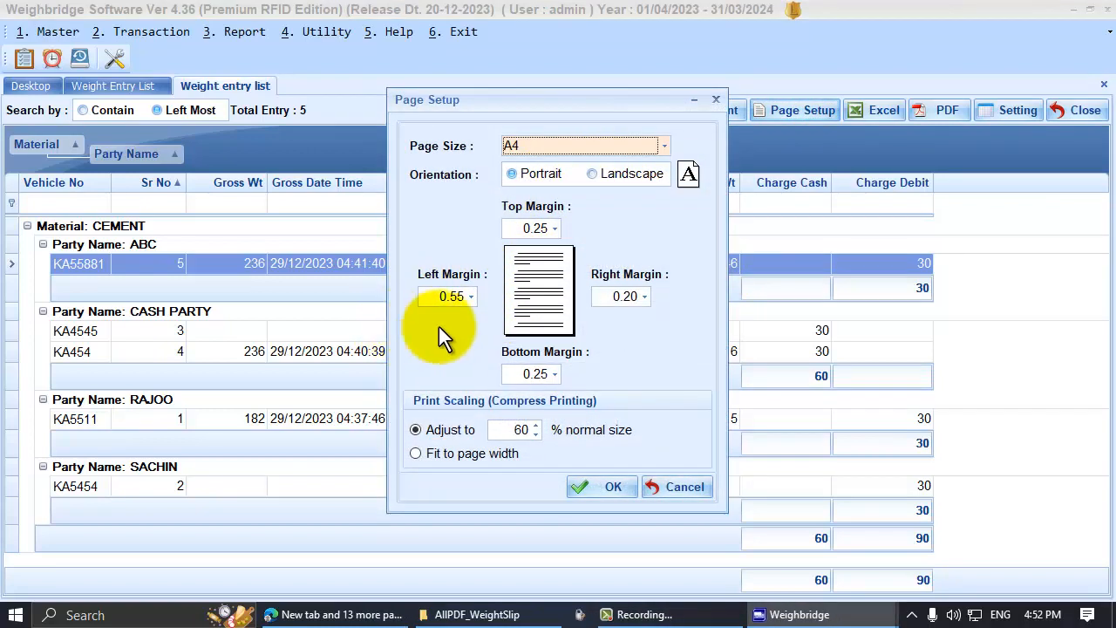
left_click(441, 430)
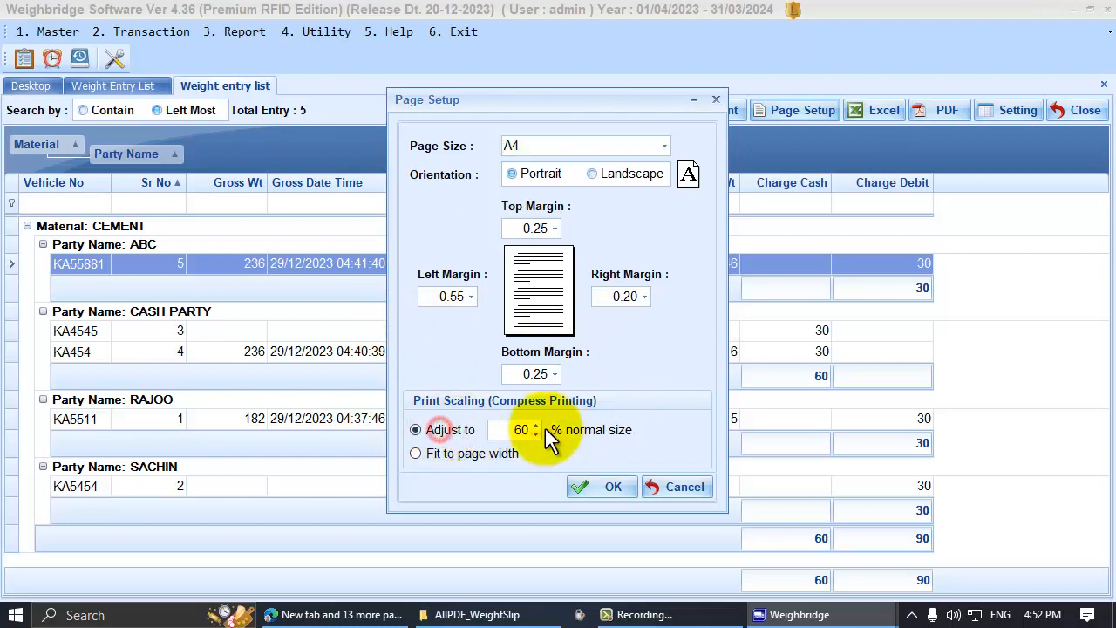
left_click(426, 455)
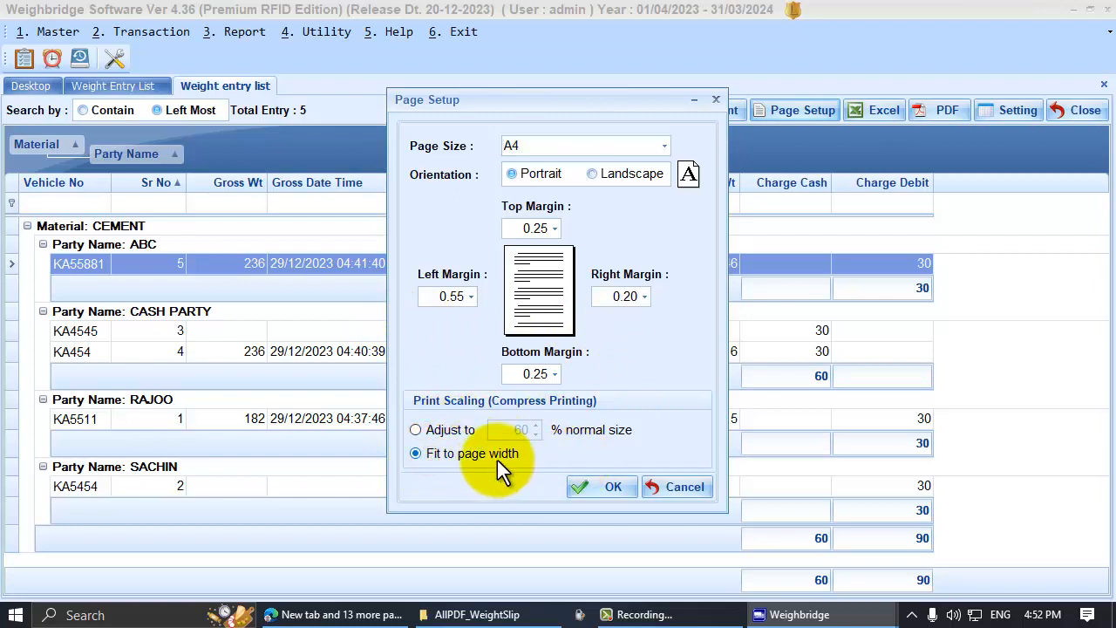
left_click(445, 430)
left_click(632, 485)
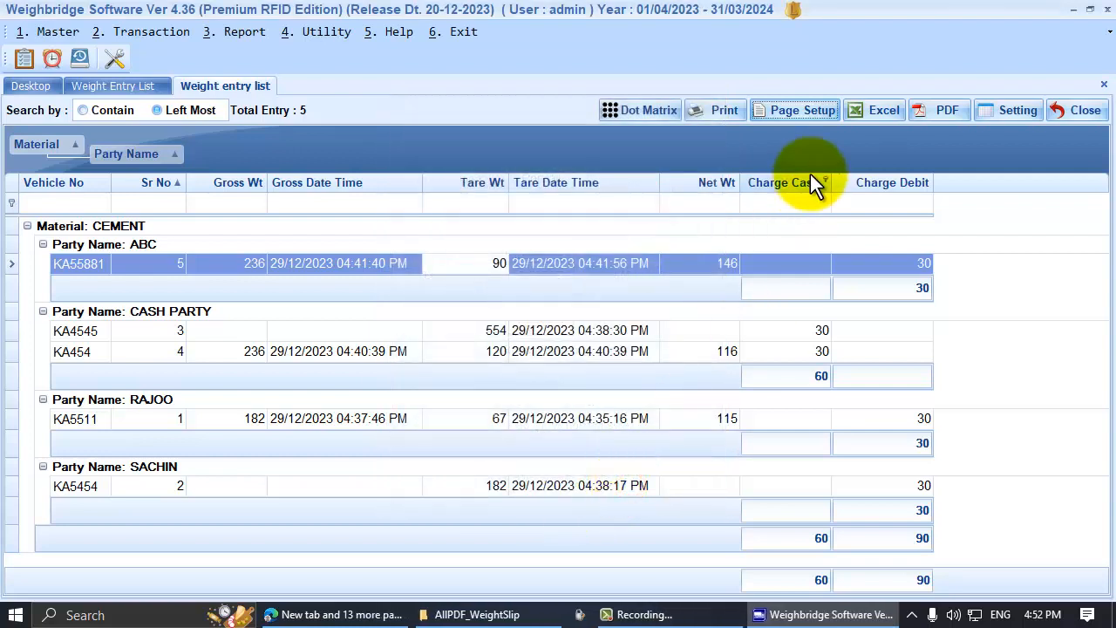
left_click(708, 264)
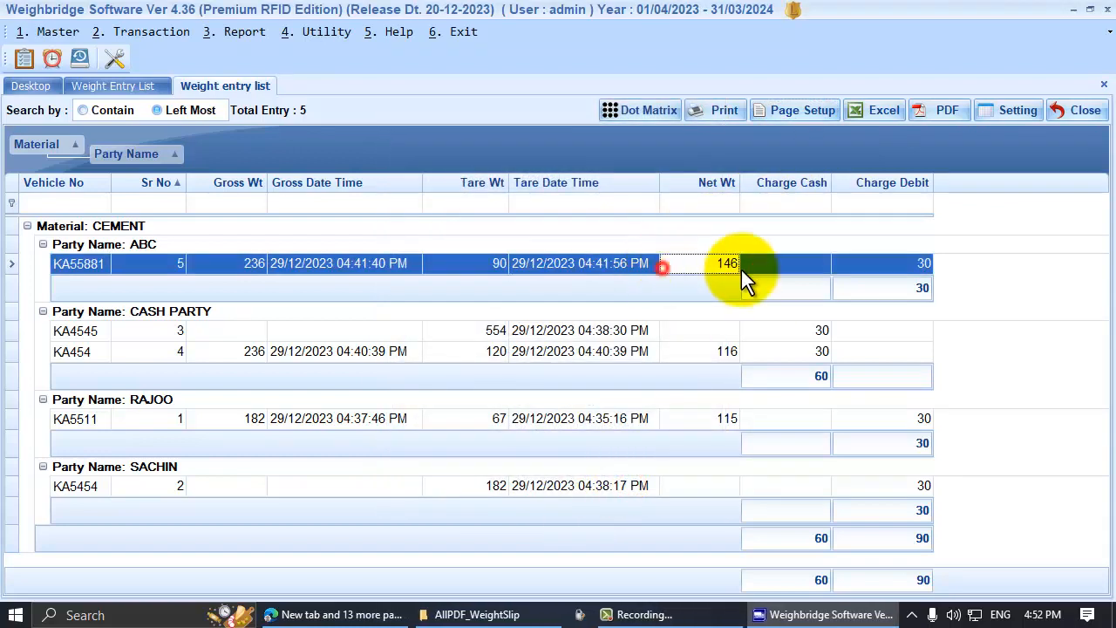
- Check the print preview of the grouped Weight entry list, close it, and look over the ABC entry in the report grid
left_click(719, 111)
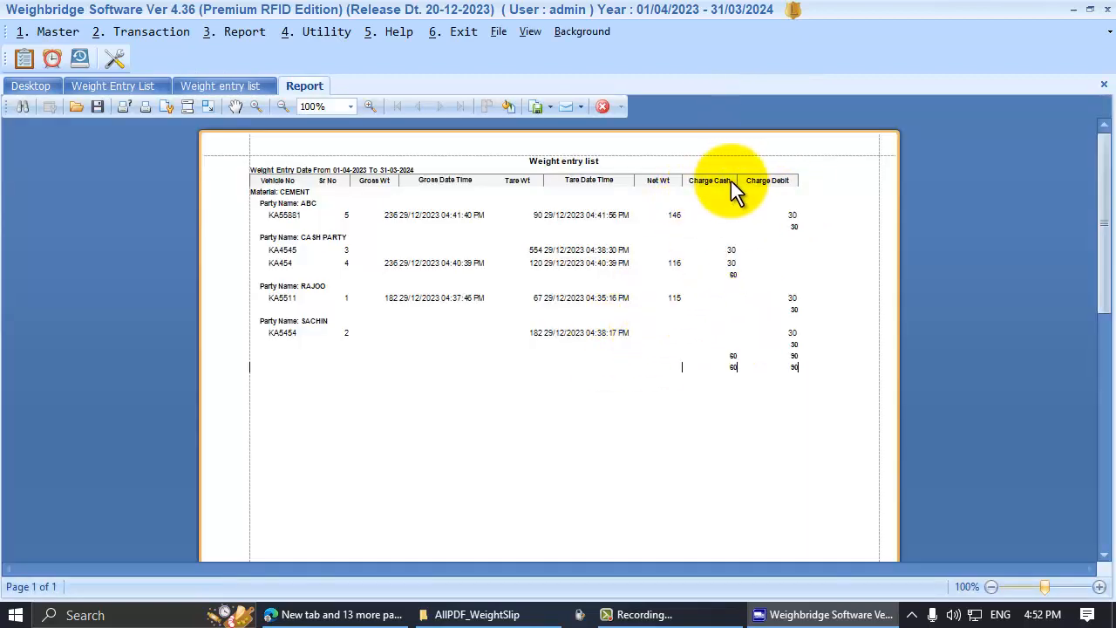
left_click(603, 106)
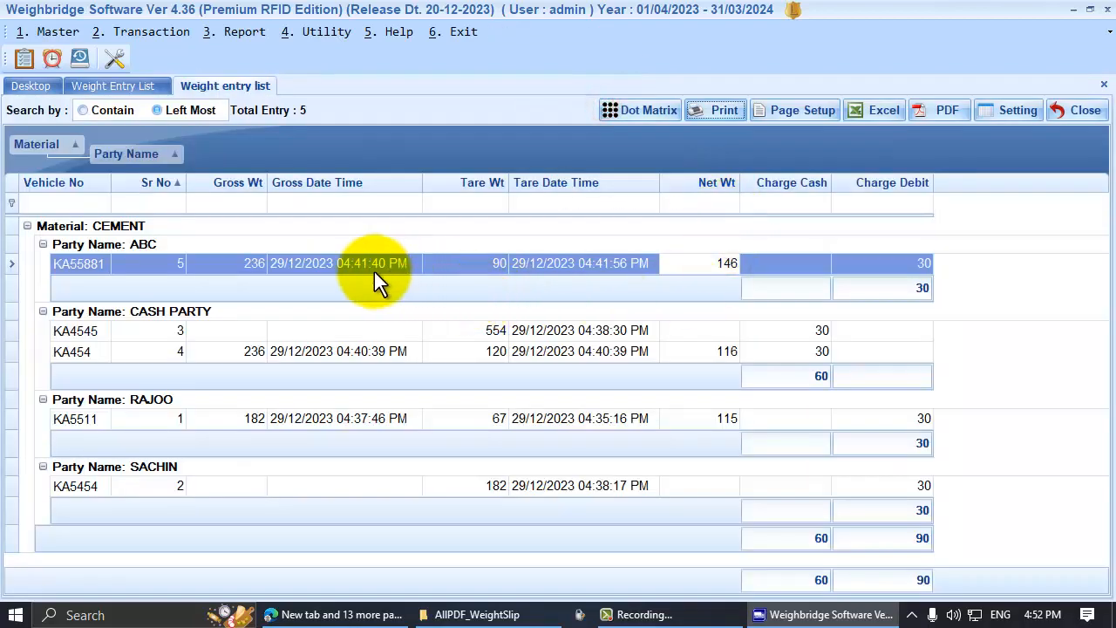
left_click(326, 265)
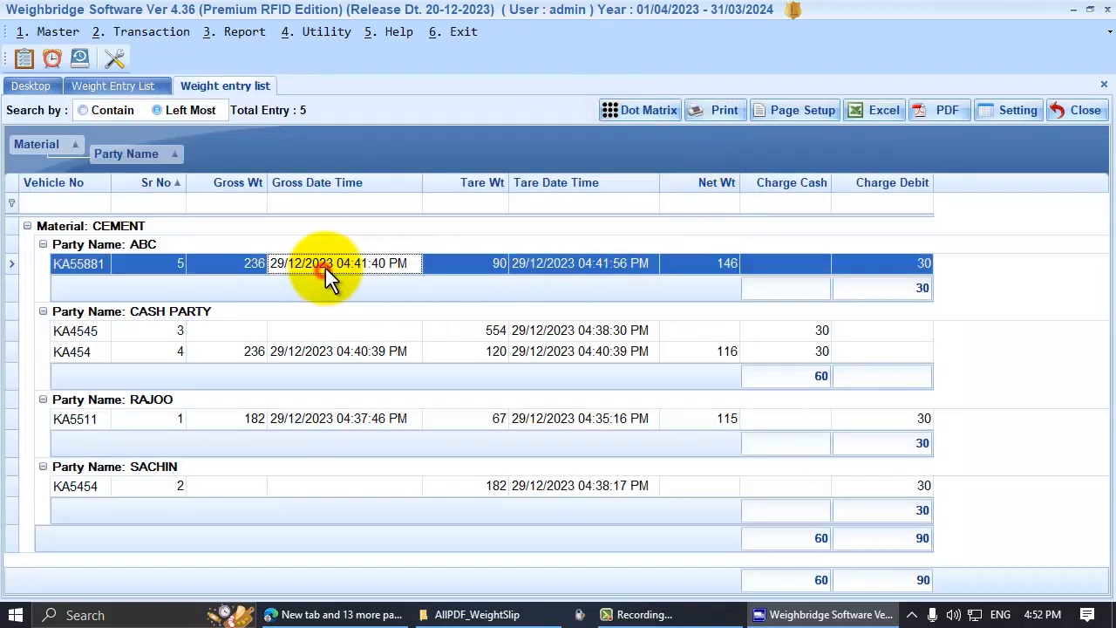
left_click(75, 260)
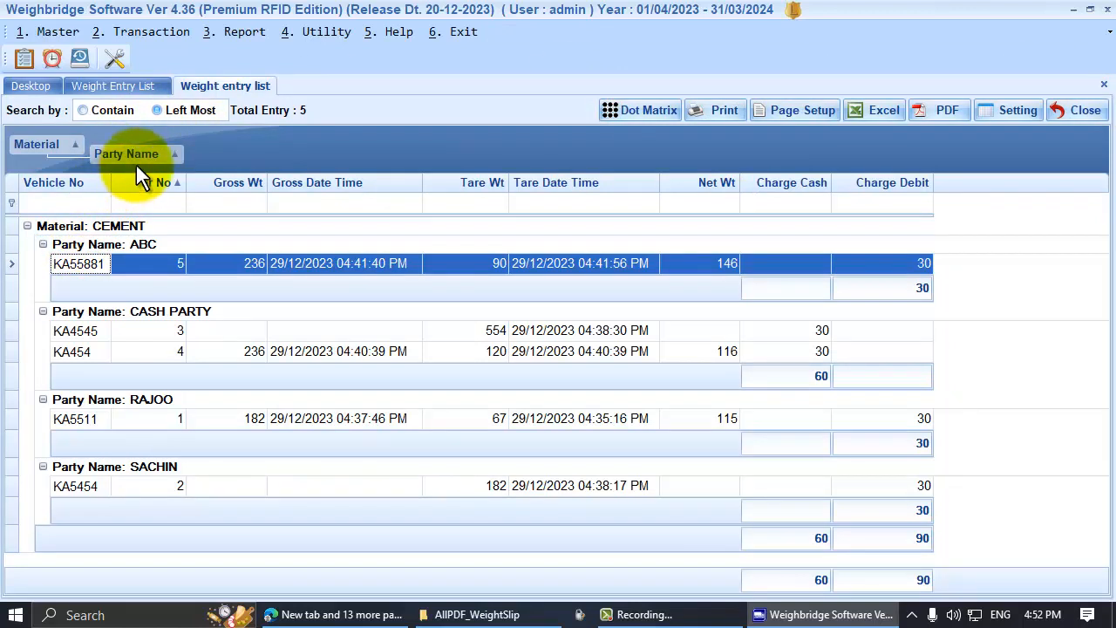
- Remove the Party Name and Material grouping from the Weight entry list and close the report
left_click_drag(138, 159, 401, 222)
left_click_drag(39, 145, 597, 188)
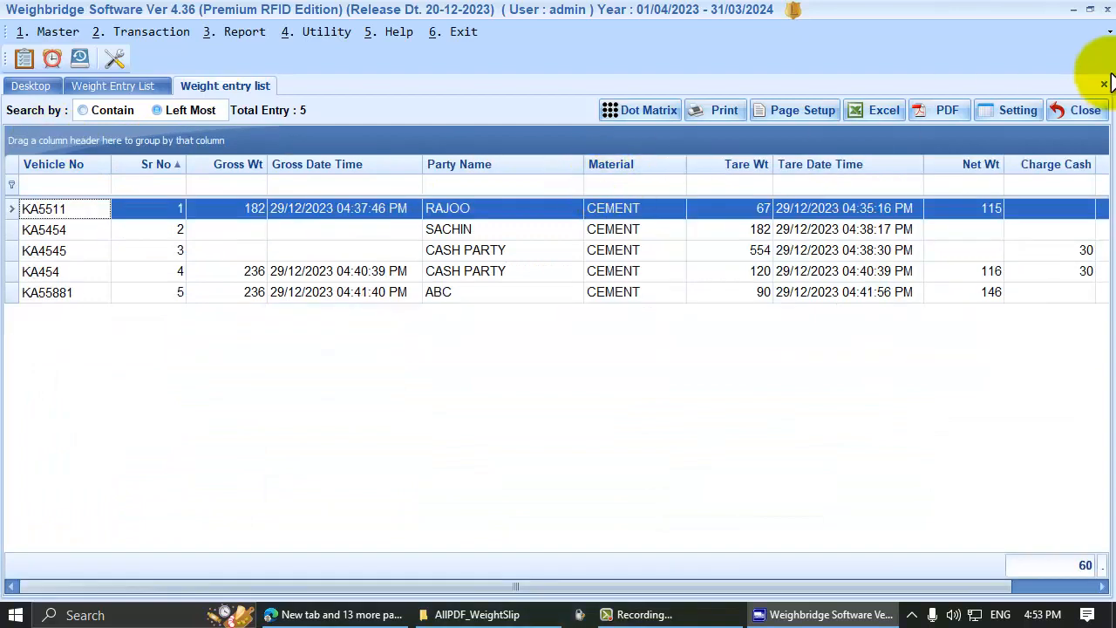
left_click(1087, 112)
- Look through the available weight entry reports and add a new report with "list" as its name and heading
scroll(605, 448, "down", 2)
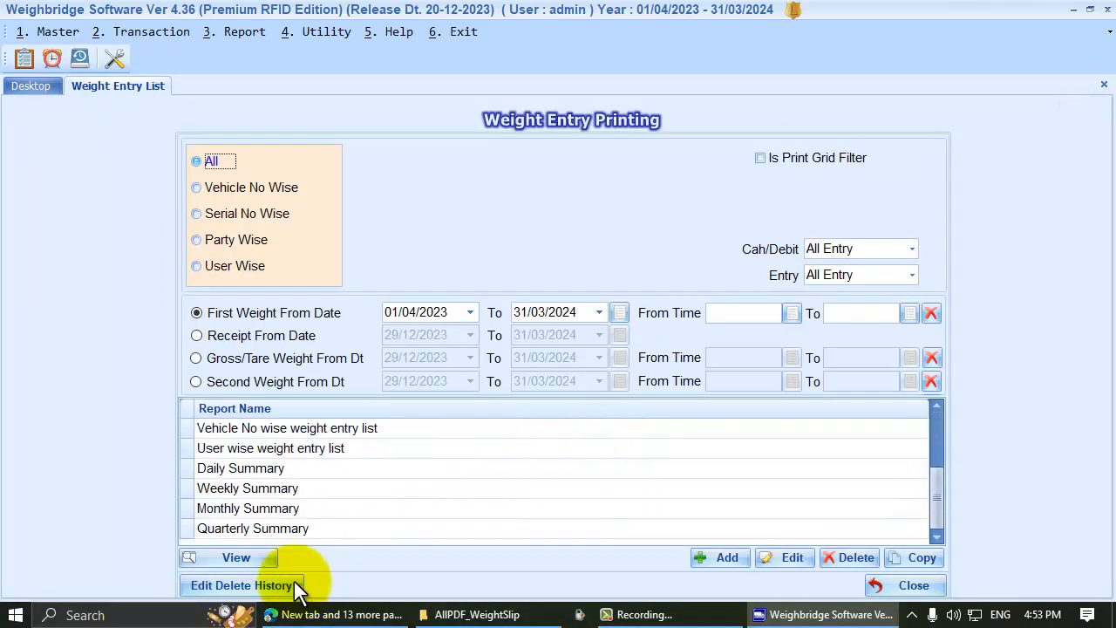
scroll(258, 515, "up", 2)
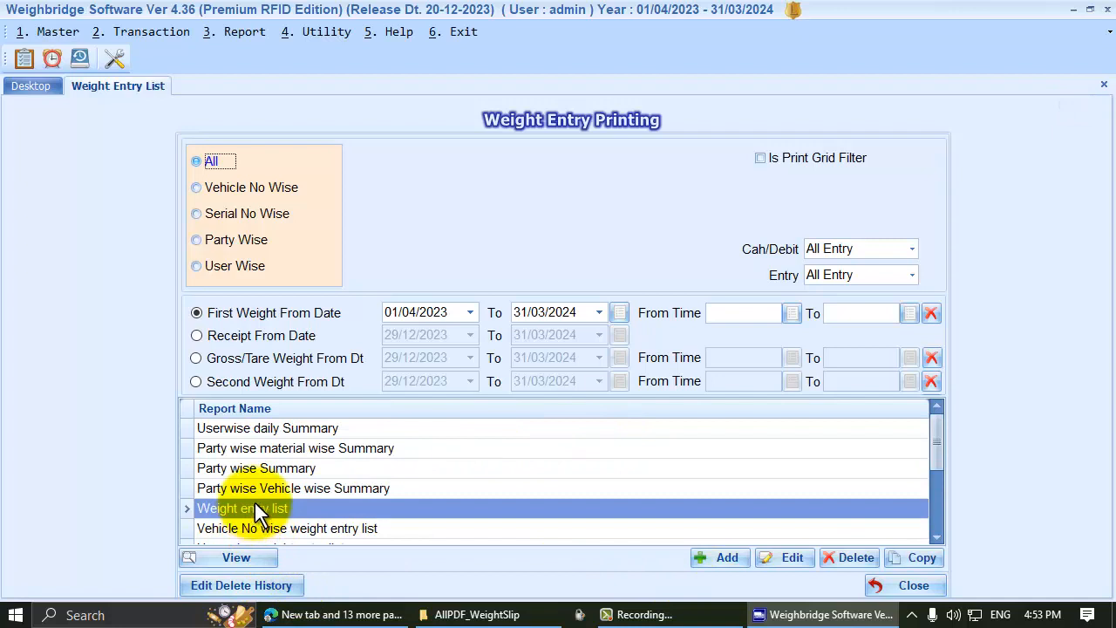
scroll(255, 503, "down", 2)
left_click(257, 506)
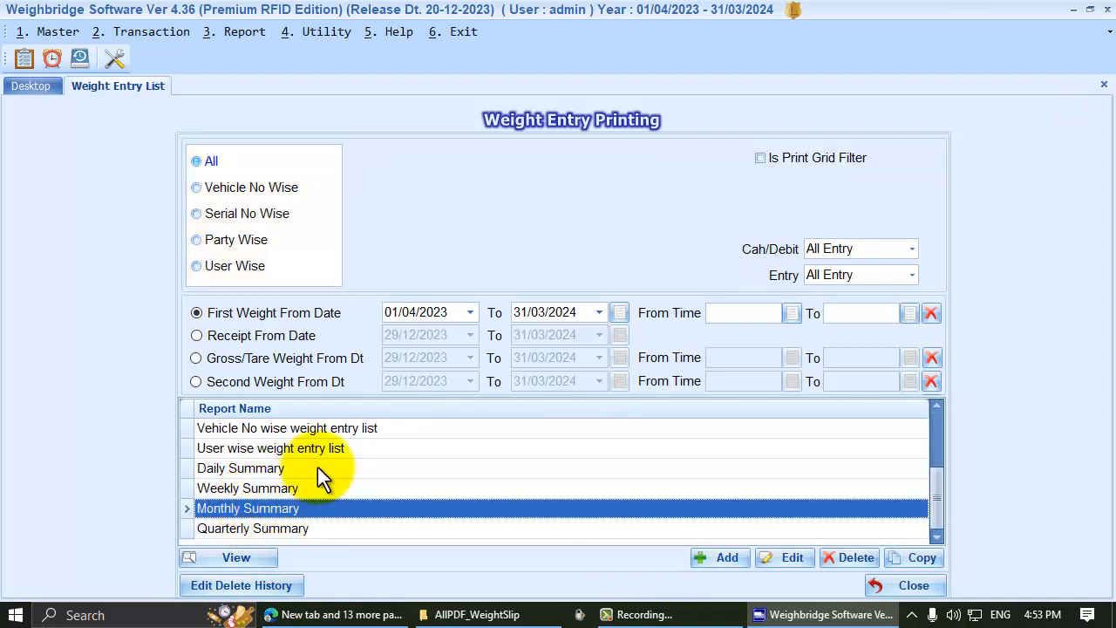
scroll(294, 511, "up", 2)
scroll(292, 504, "down", 2)
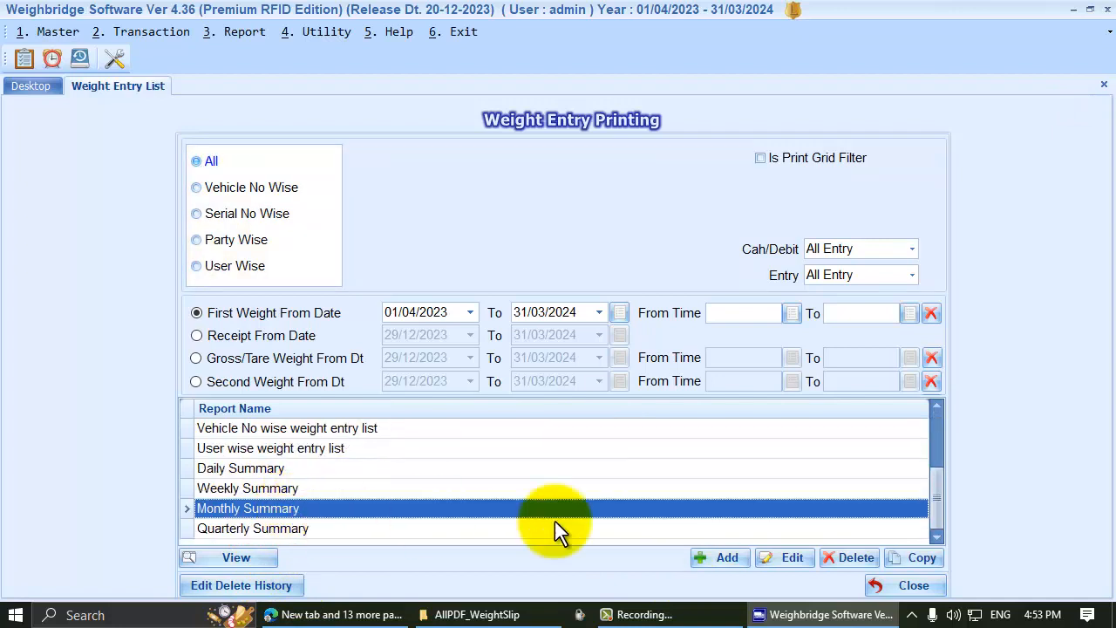
left_click(704, 556)
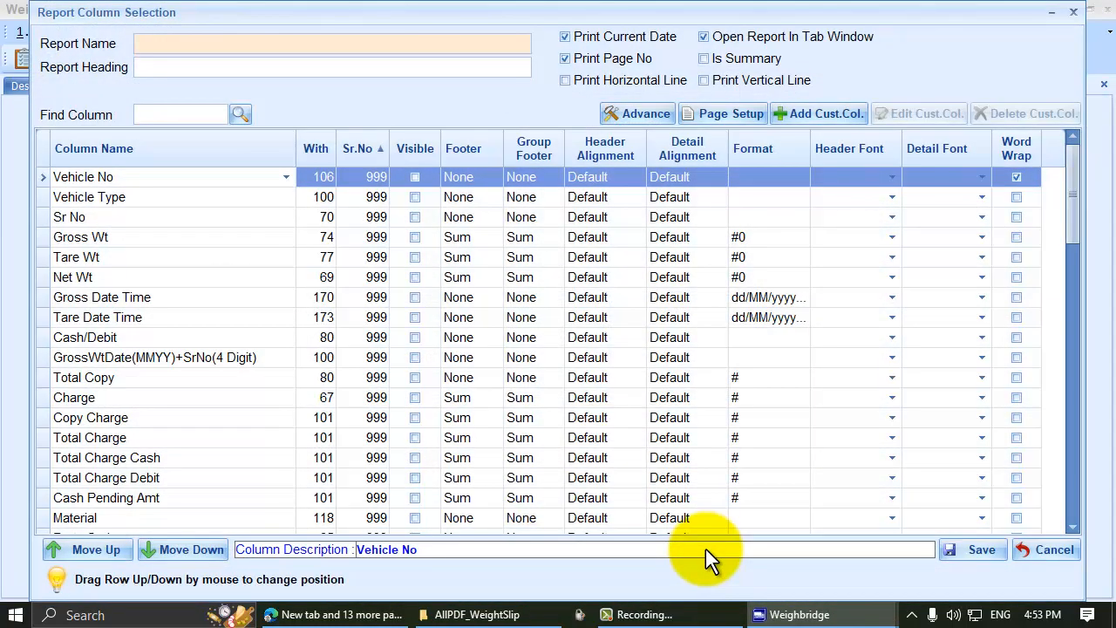
type("list")
key("Tab")
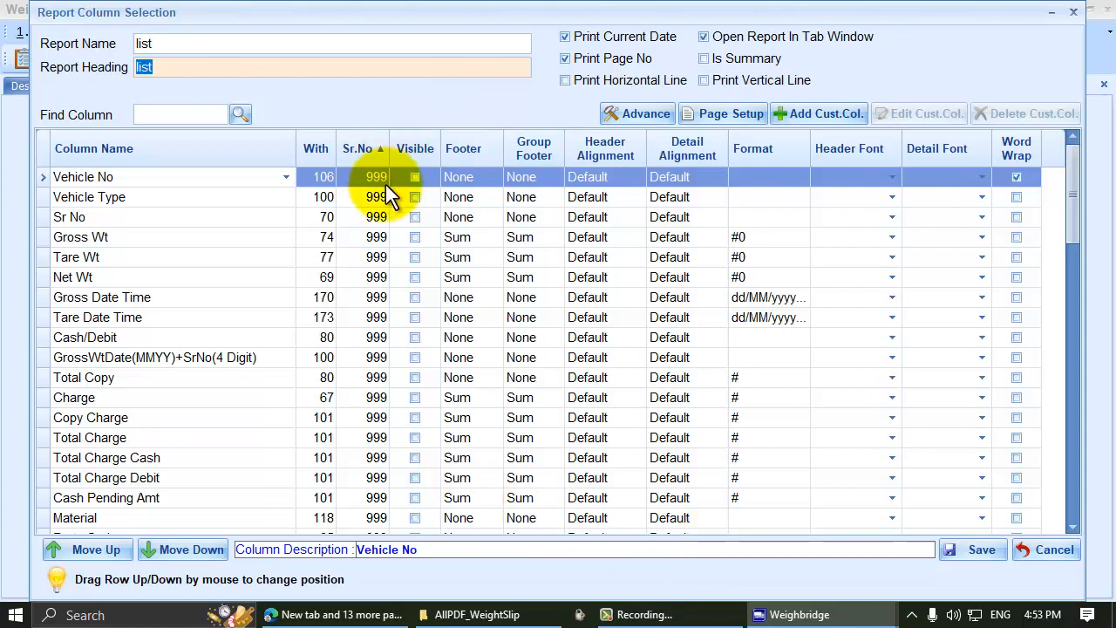
- Make the Vehicle No, Sr No, Gross Wt, Tare Wt and Net Wt columns visible in the new report
left_click(434, 175)
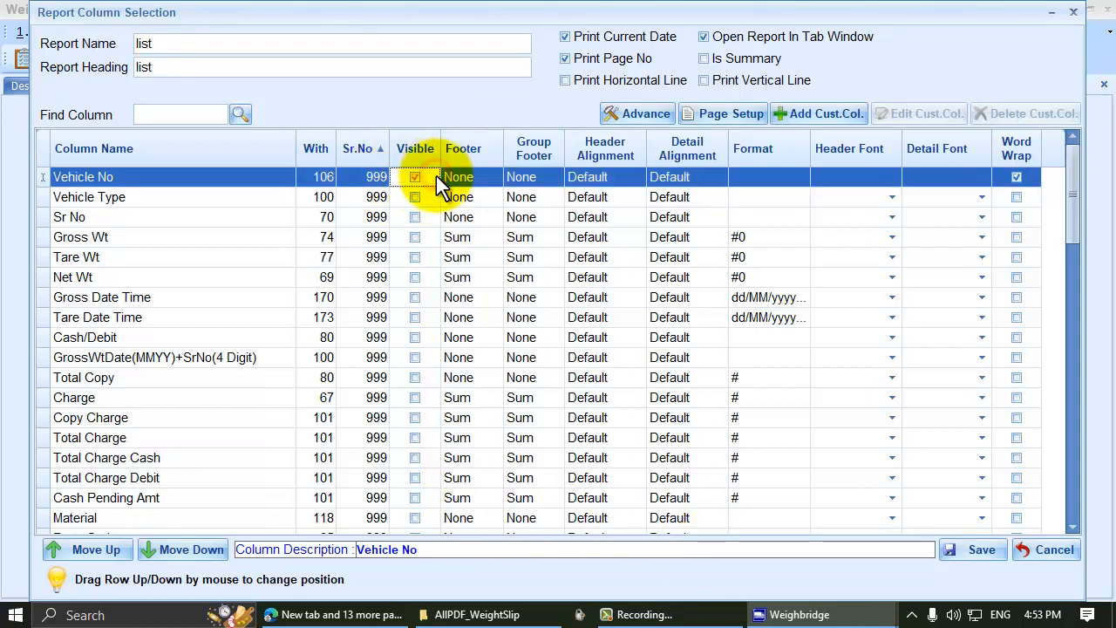
key("Down")
key("Down")
key("Down")
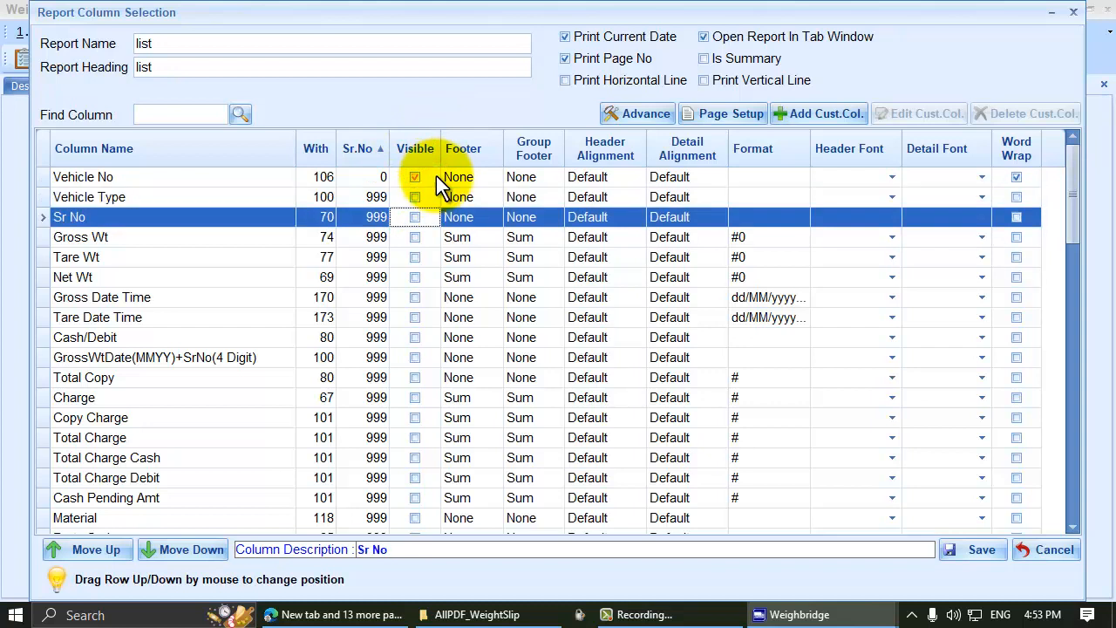
key("Up")
key("space")
key("Down")
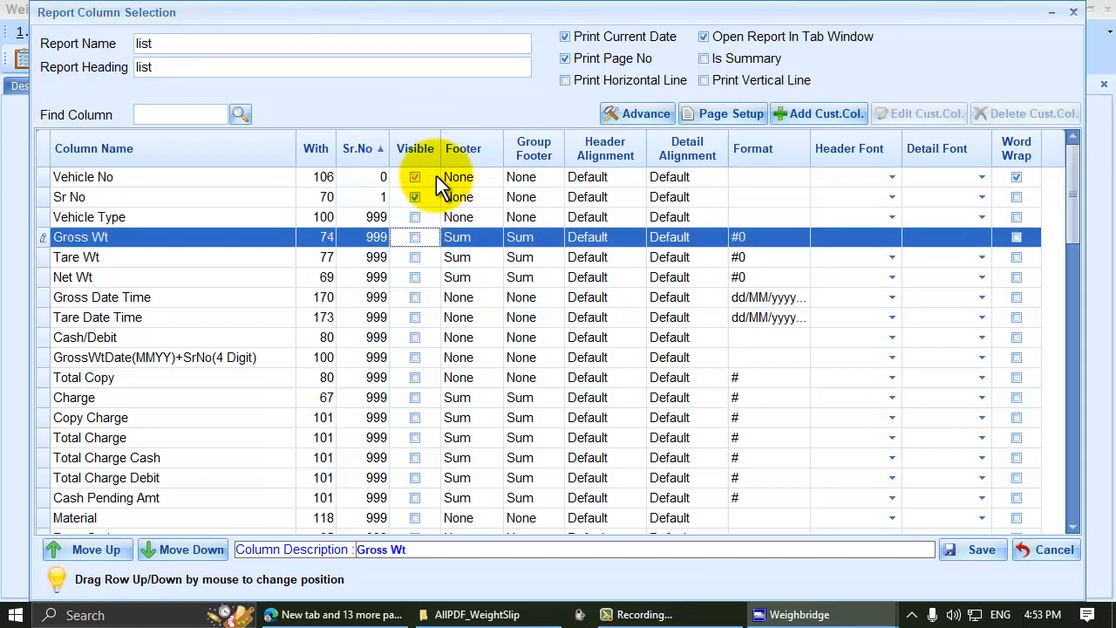
key("space")
key("Down")
key("space")
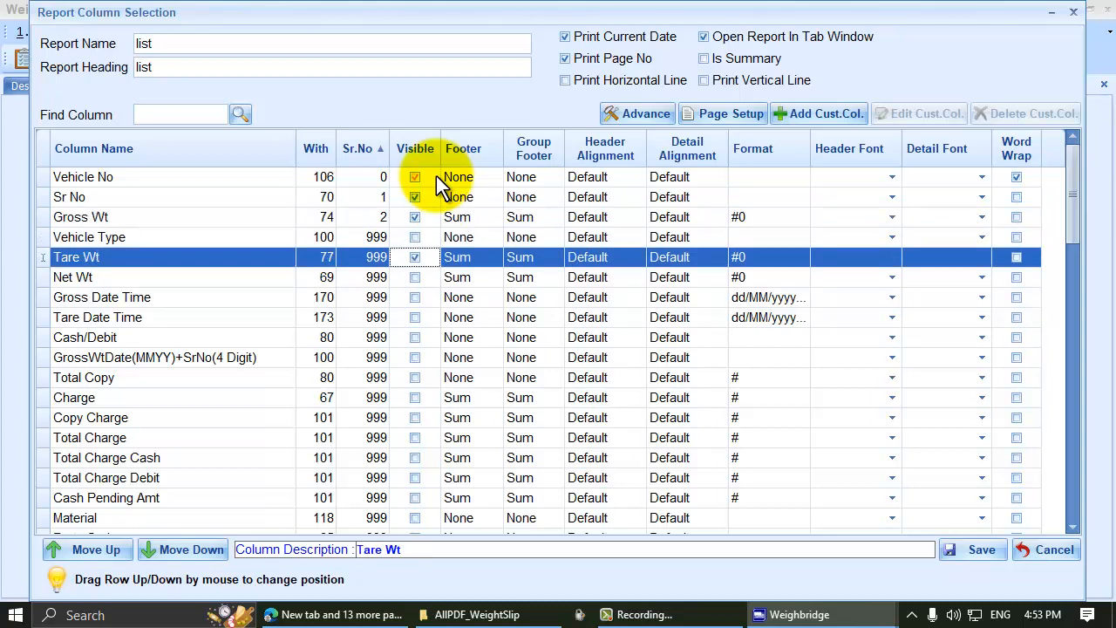
key("Down")
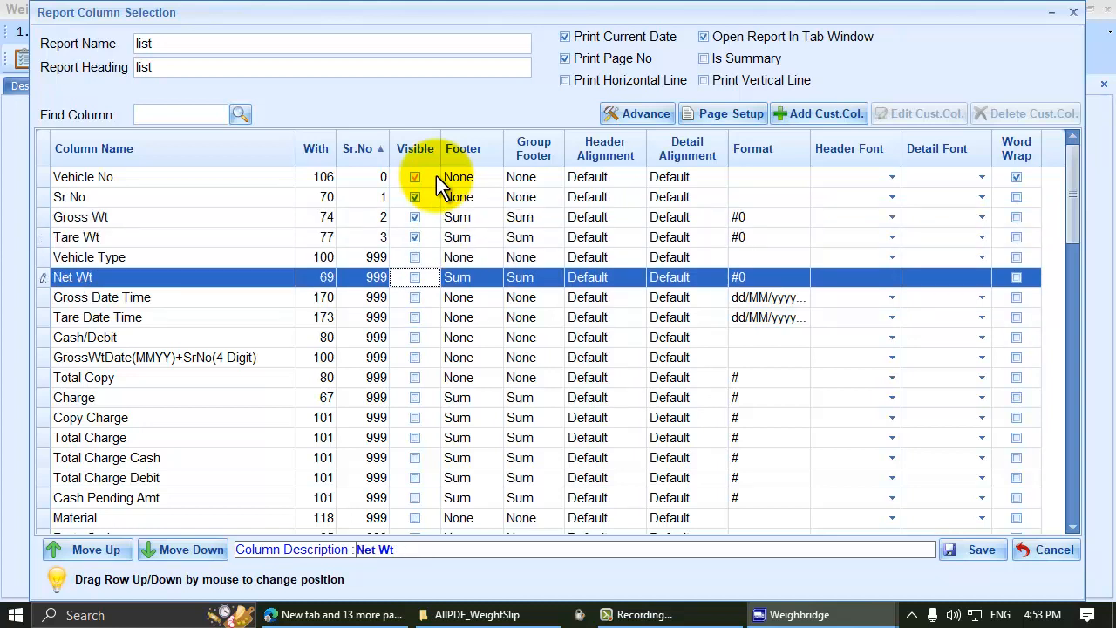
key("Down")
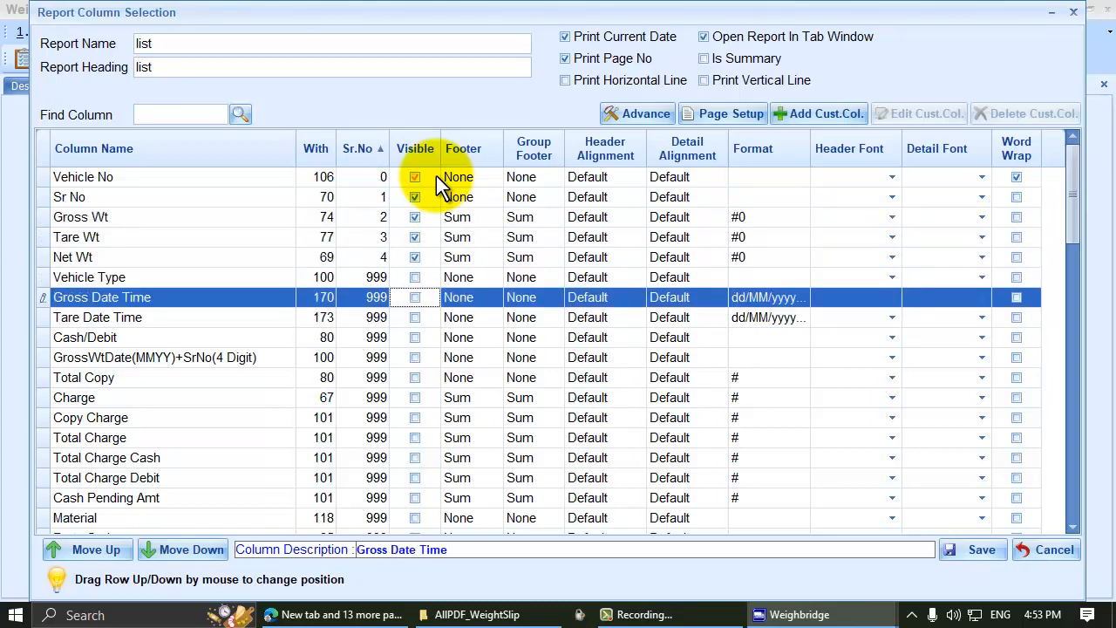
- Make the Material column visible in the new report
key("Down")
key("Down")
key("Down")
key("Down")
key("Down")
key("Down")
key("Down")
key("Down")
key("Down")
key("Down")
key("Down")
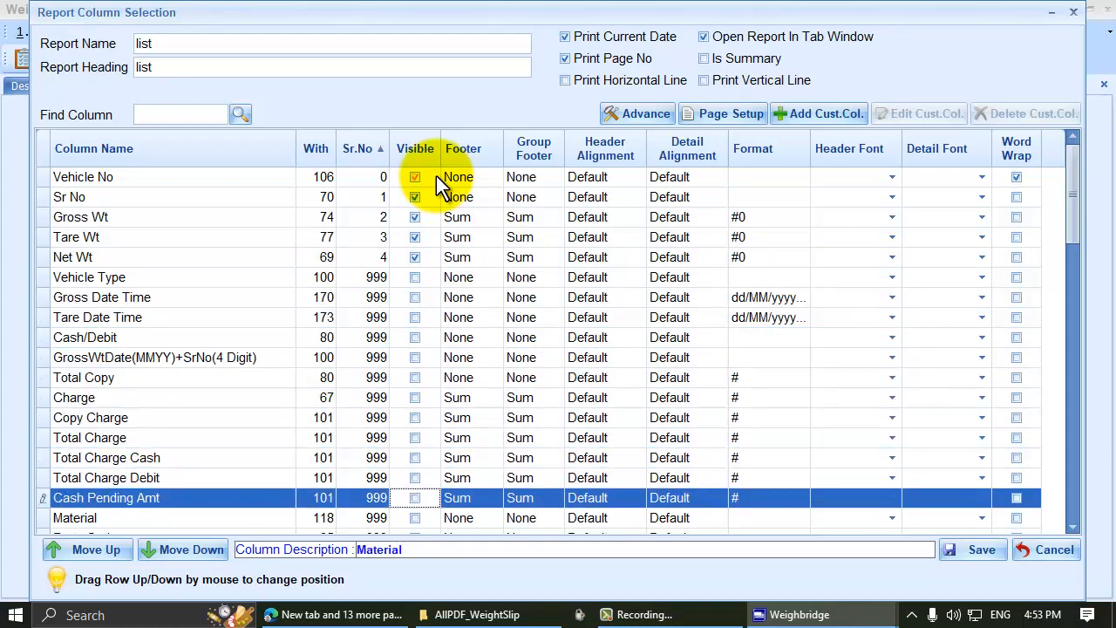
key("space")
- Make the Party Name(With Cash Party) column visible and save the new report
key("Up")
key("Up")
key("Up")
key("Up")
key("Up")
key("Up")
key("Up")
key("Up")
key("Up")
key("Up")
key("Up")
key("Up")
key("Up")
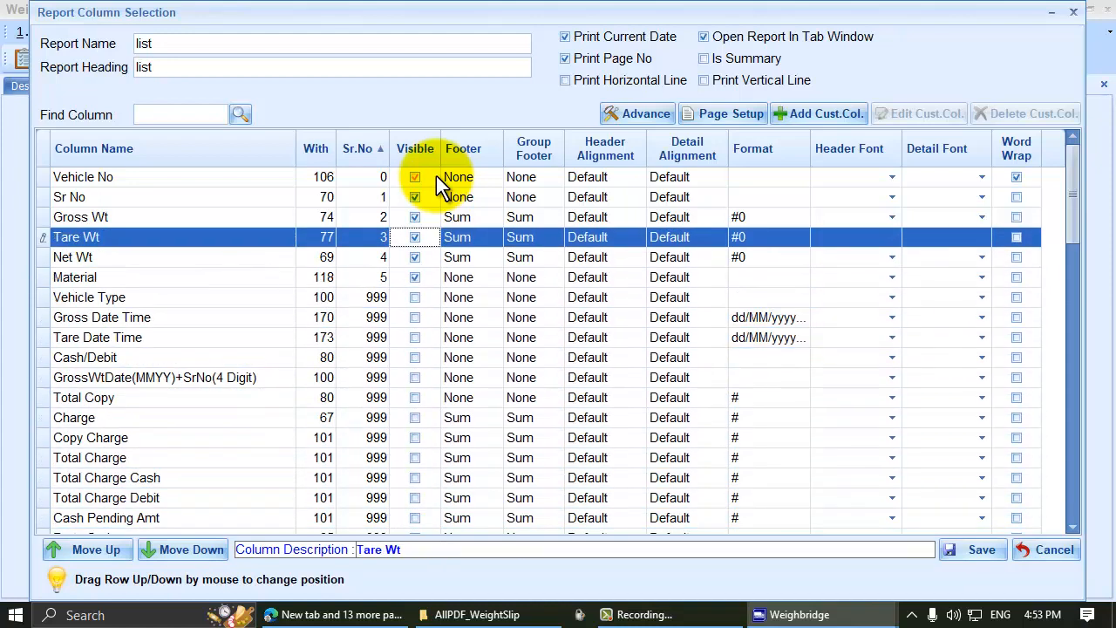
key("Down")
key("Down")
key("Down")
key("Down")
key("Down")
key("Down")
key("Down")
key("Down")
key("Down")
key("Down")
key("Down")
key("Down")
key("Down")
key("Down")
key("Down")
key("Down")
key("Down")
key("Down")
key("Down")
key("Down")
key("Down")
key("Down")
key("Down")
key("Down")
key("Down")
key("Down")
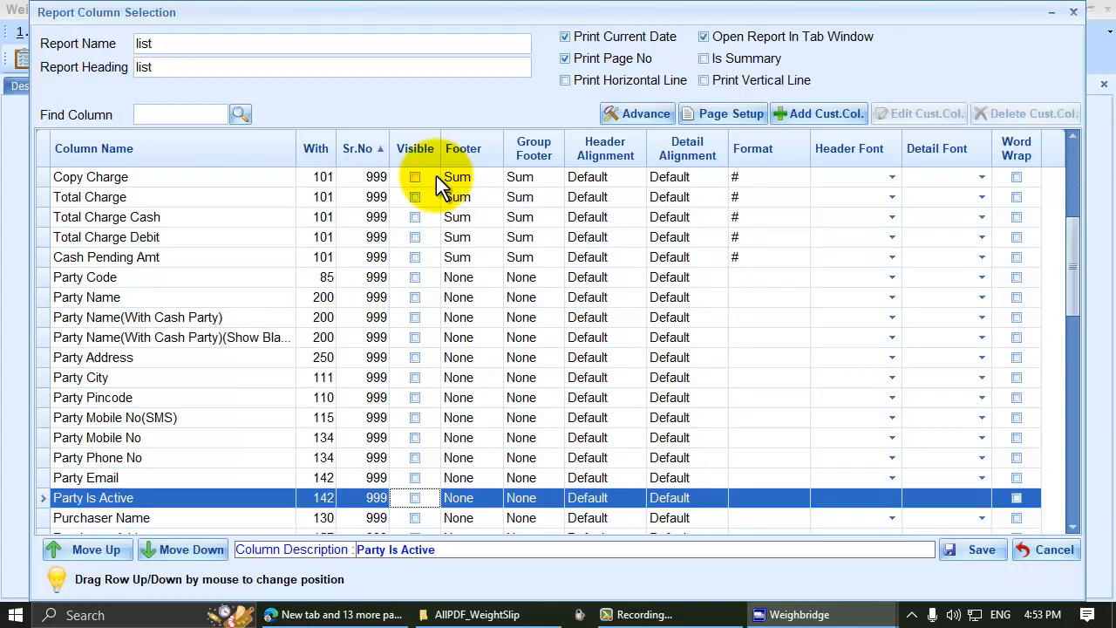
key("Up")
key("Up")
key("Up")
key("Up")
key("Up")
key("Up")
key("Up")
key("Up")
key("Up")
key("Up")
key("Down")
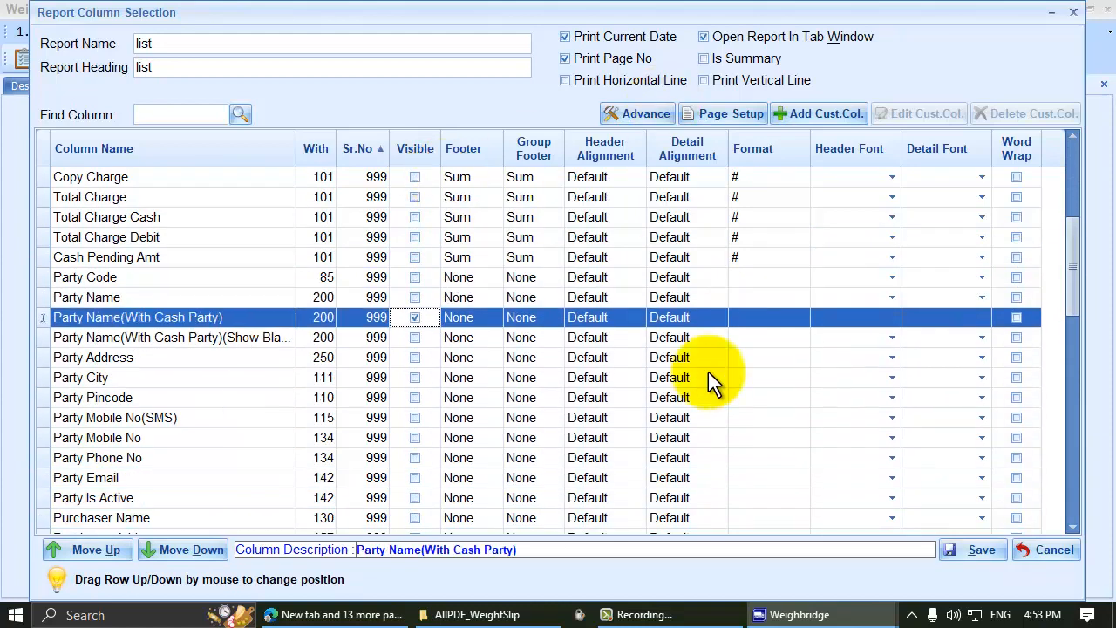
left_click(982, 550)
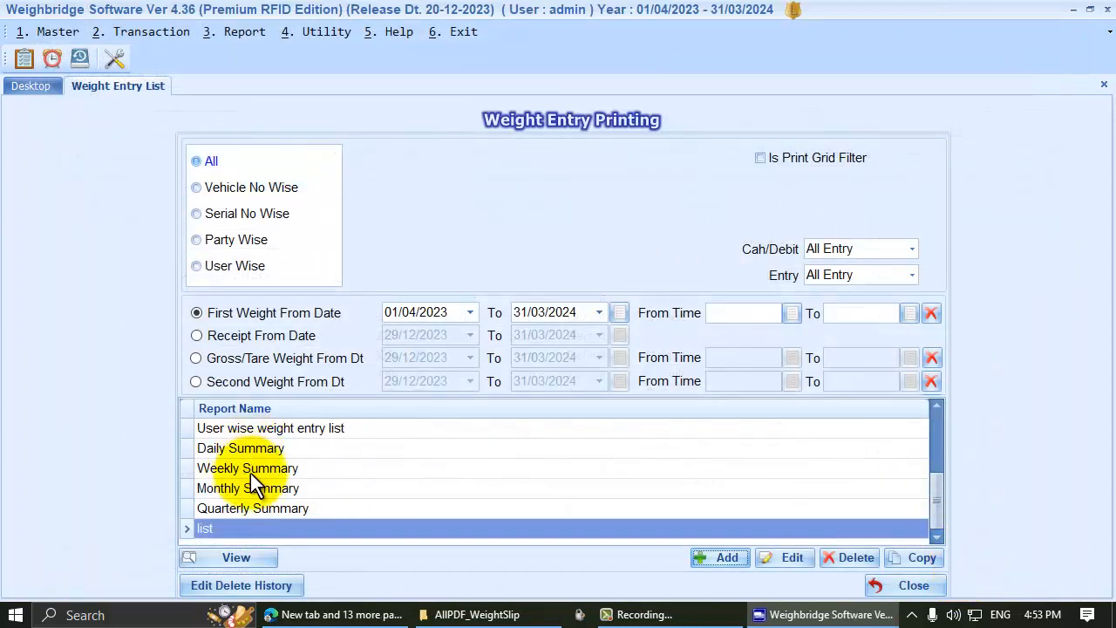
- View the new "list" report and close it again
left_click(265, 528)
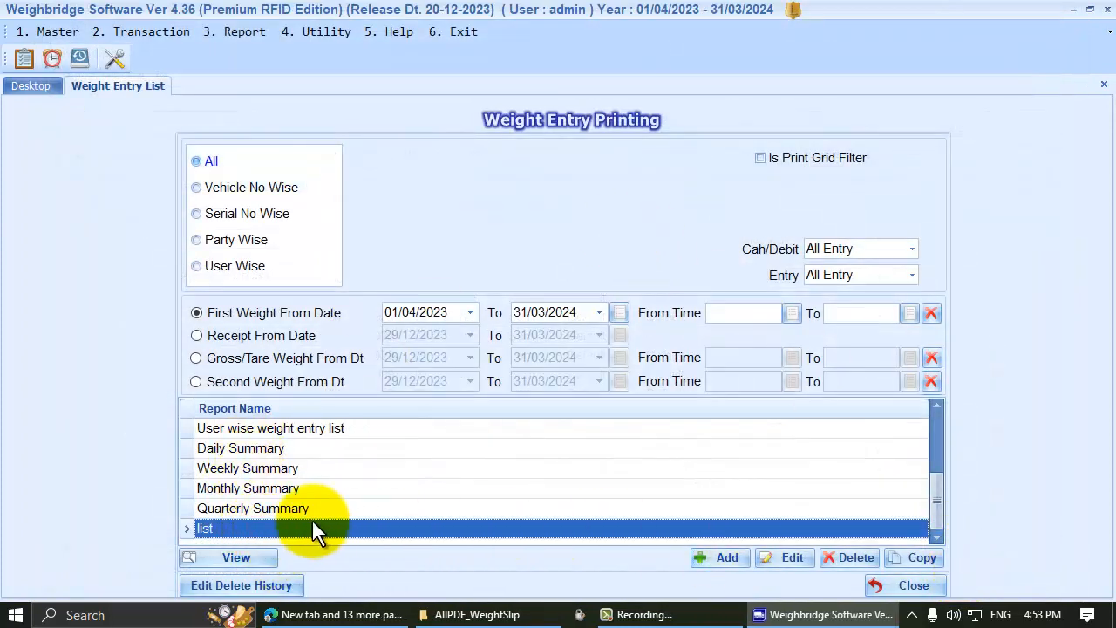
left_click(230, 559)
left_click(368, 213)
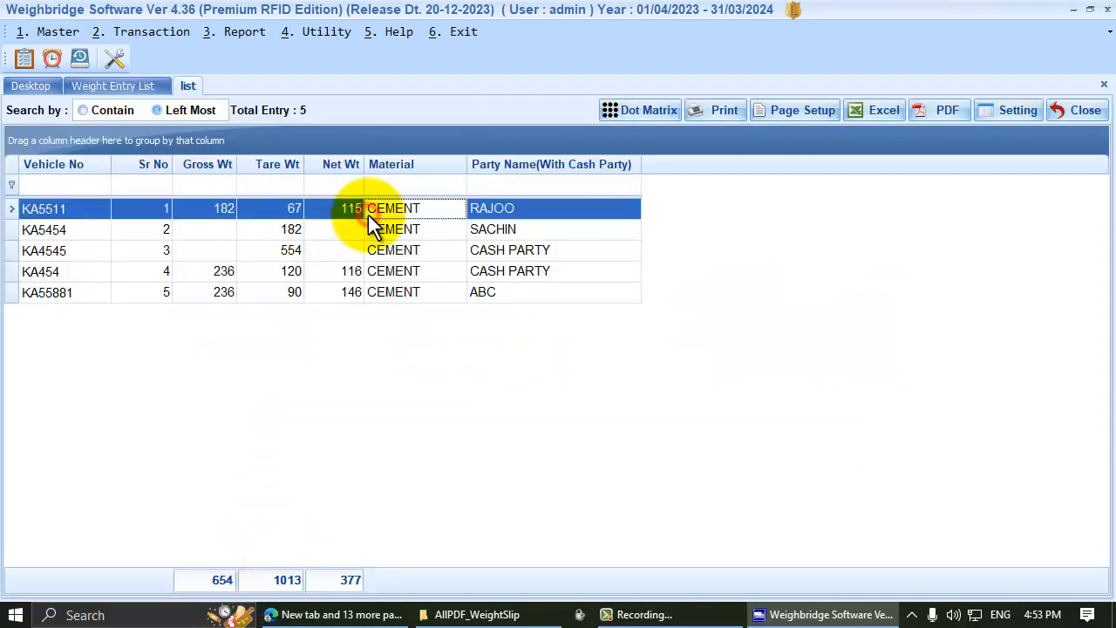
left_click(1090, 110)
- Open the "list" report for editing, review its selected and available columns, and save it
left_click(216, 533)
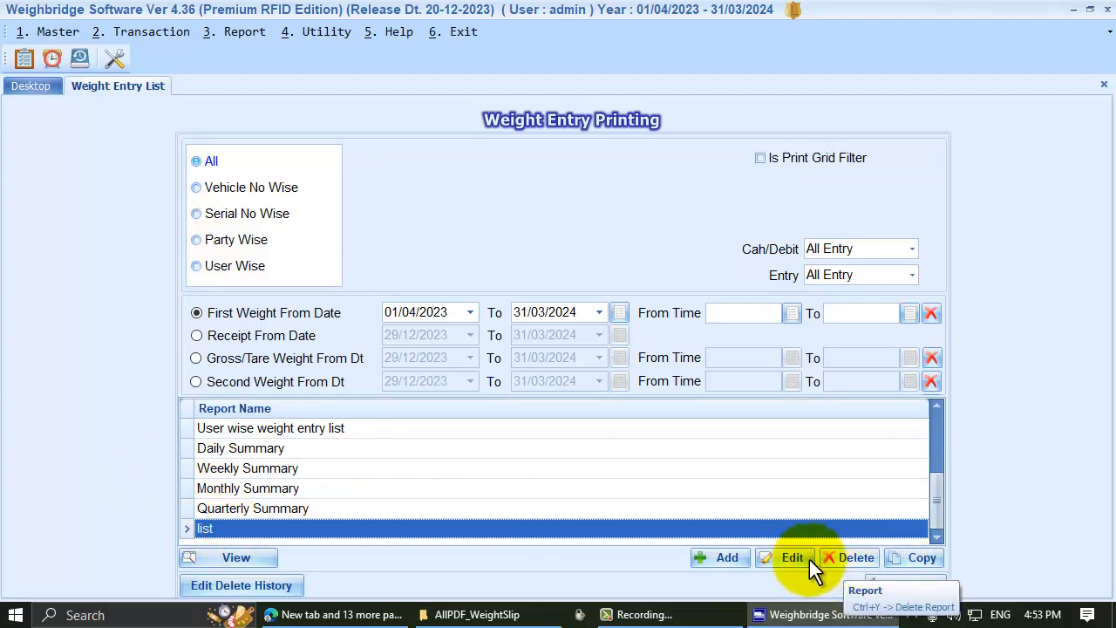
left_click(774, 556)
scroll(376, 372, "down", 3)
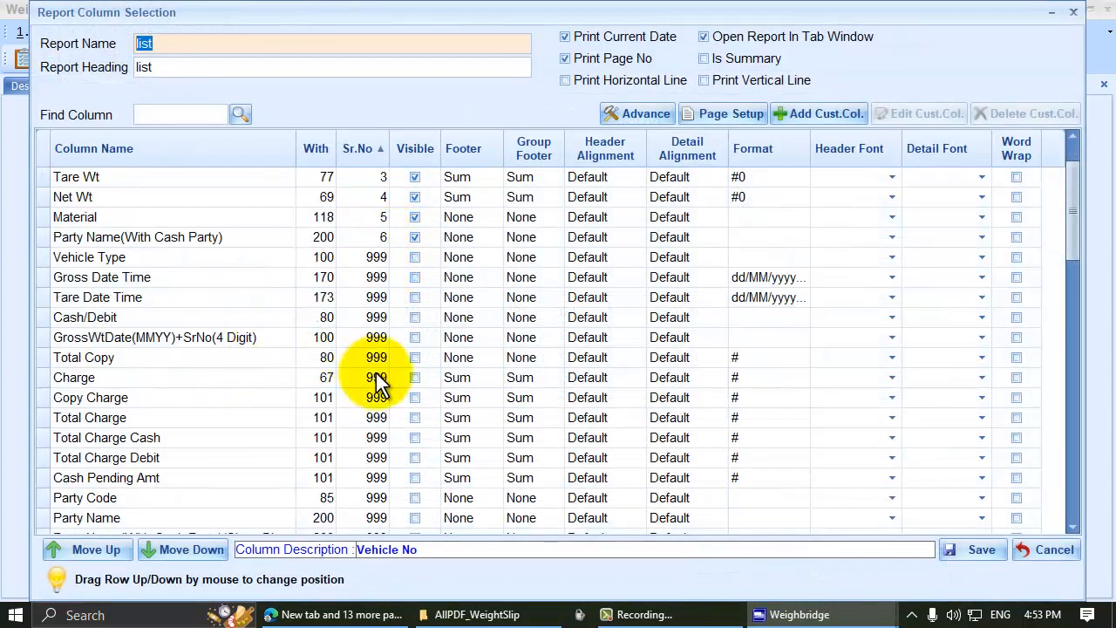
scroll(420, 216, "down", 5)
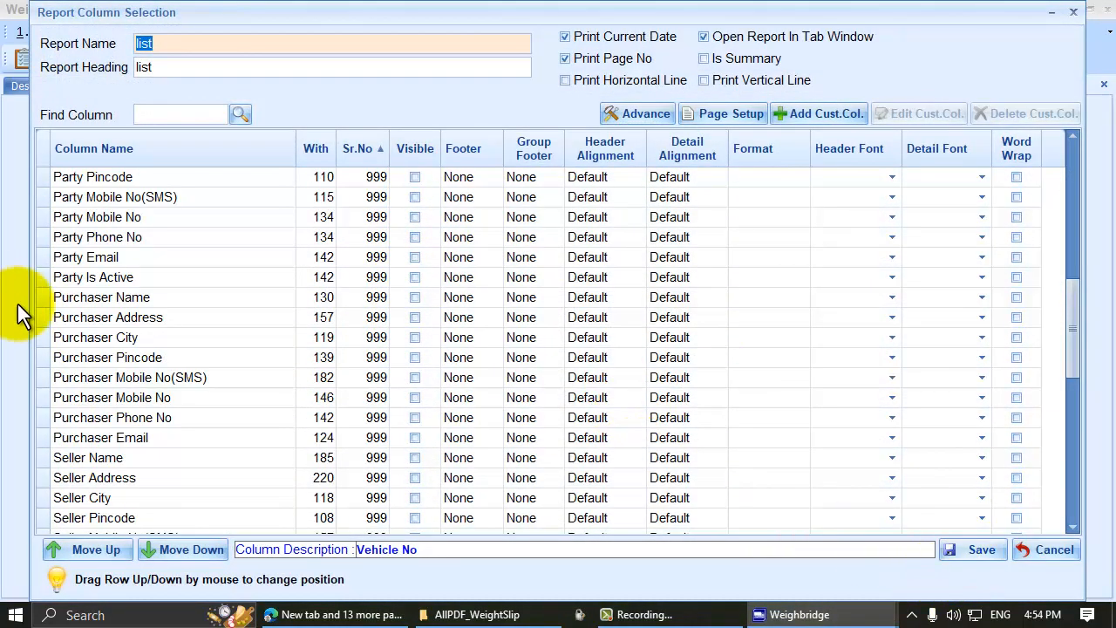
scroll(177, 332, "up", 8)
left_click(144, 260)
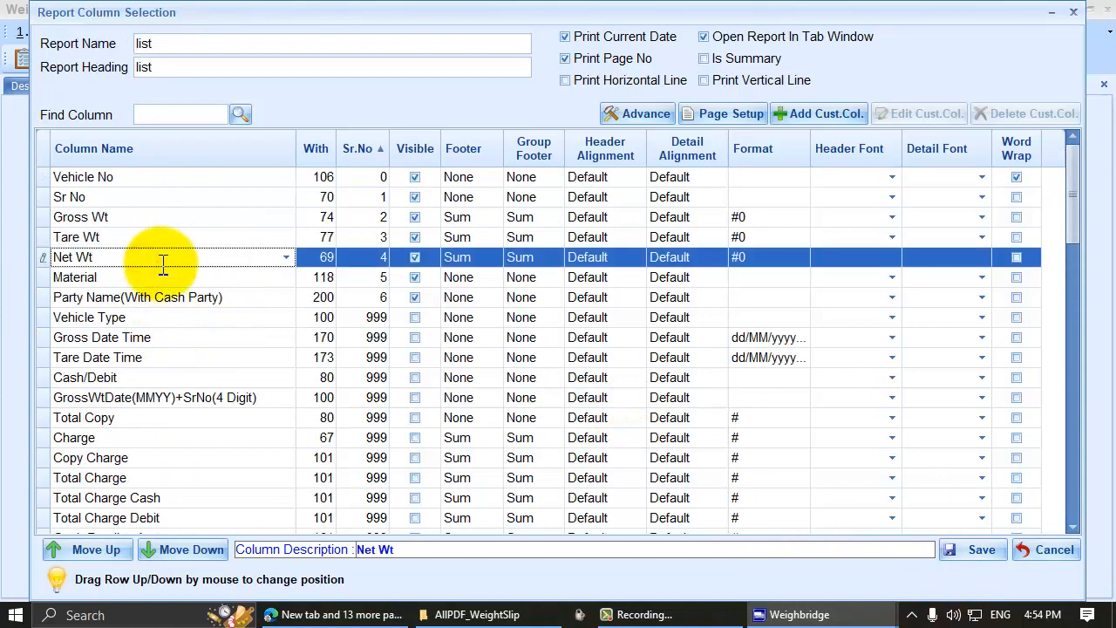
left_click(986, 558)
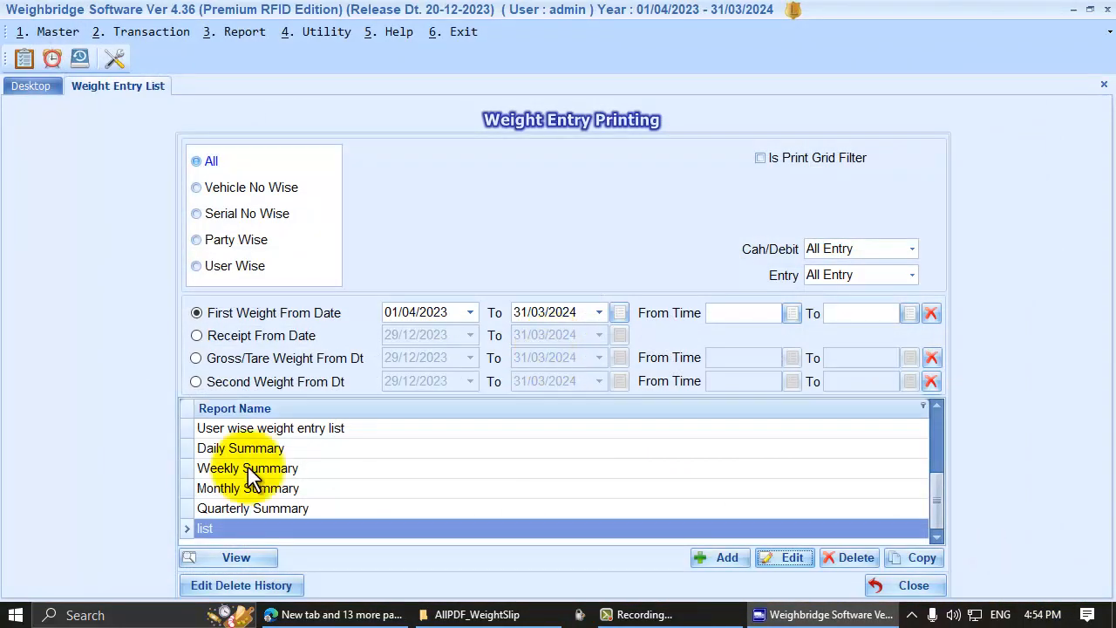
- Open the "list" report again and examine the weight, Material and Party Name(With Cash Party) columns of its entries
left_click(210, 527)
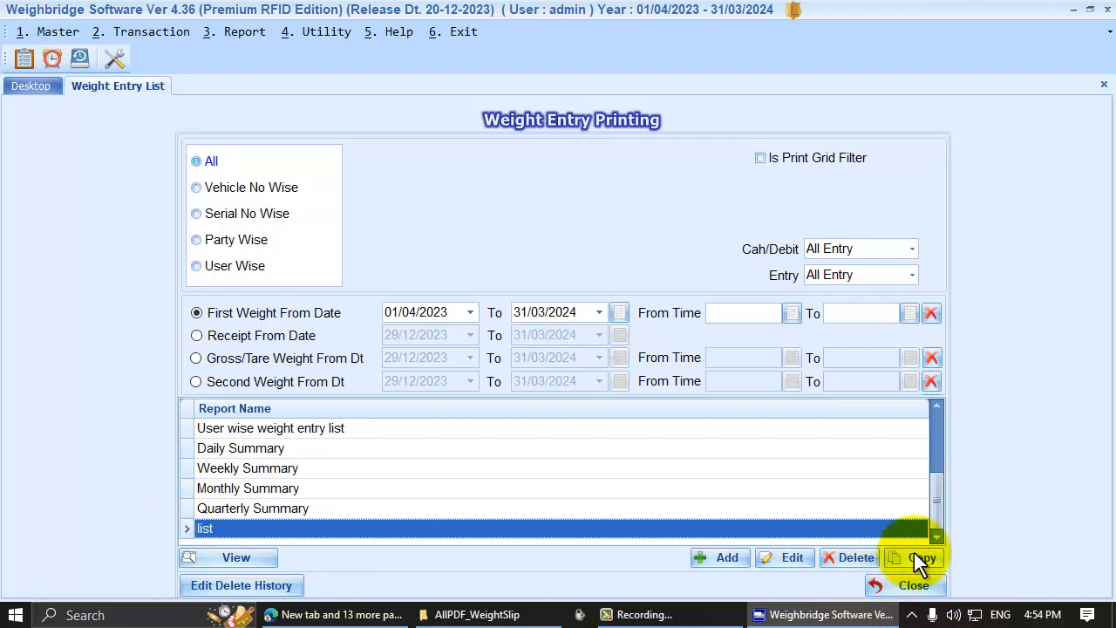
left_click(231, 552)
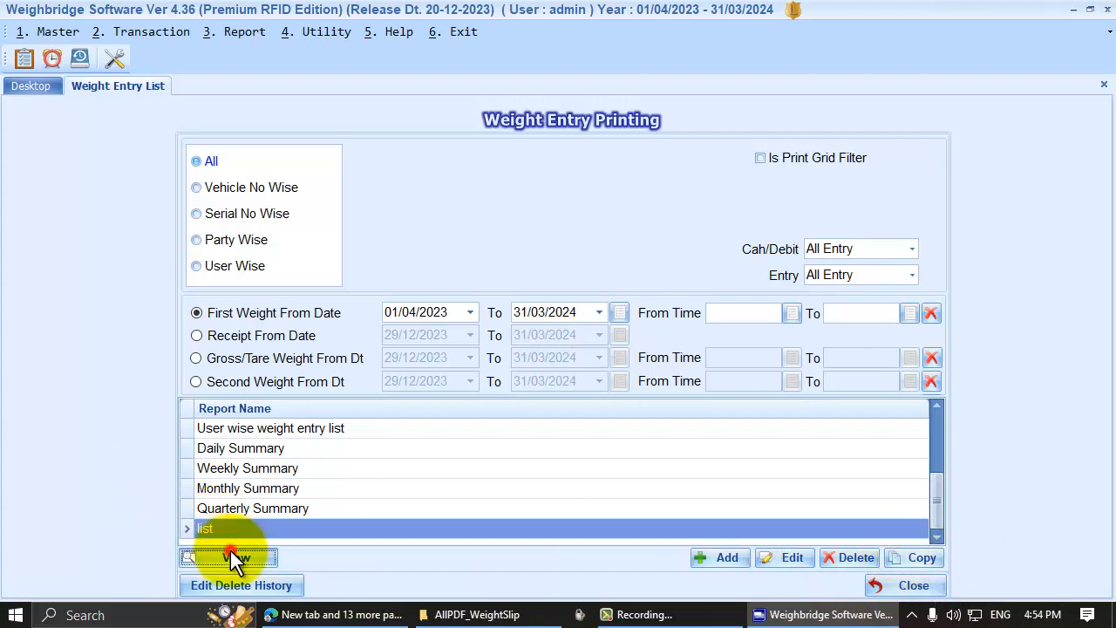
left_click(229, 273)
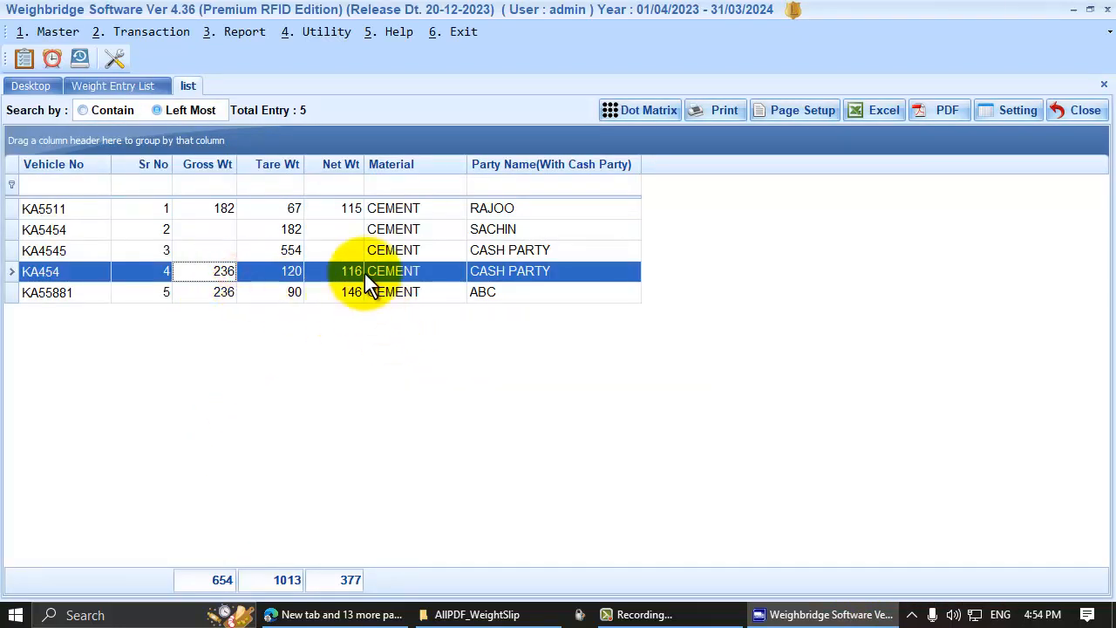
left_click(351, 250)
left_click(208, 231)
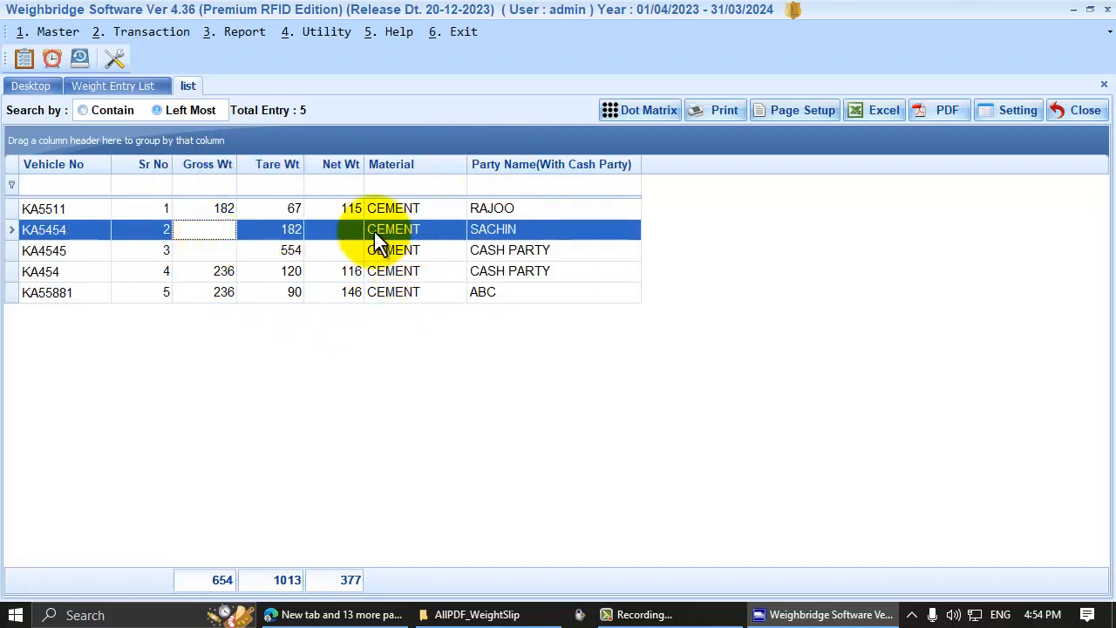
left_click(403, 211)
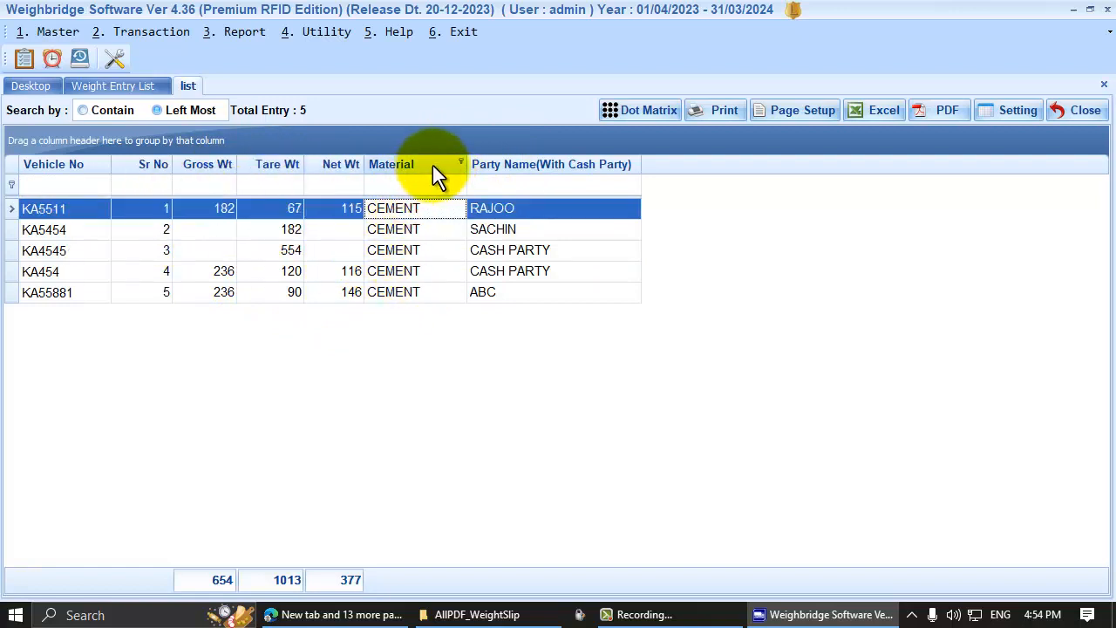
left_click(568, 229)
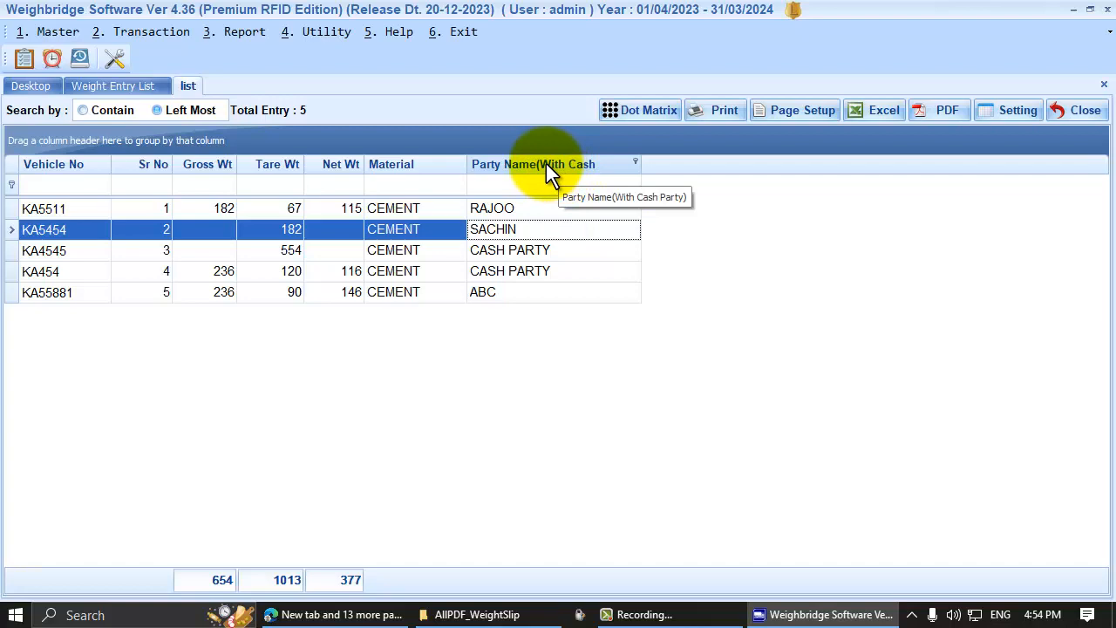
- Rename the Party Name(With Cash Party) column as "Party Name" in its column settings
right_click(546, 164)
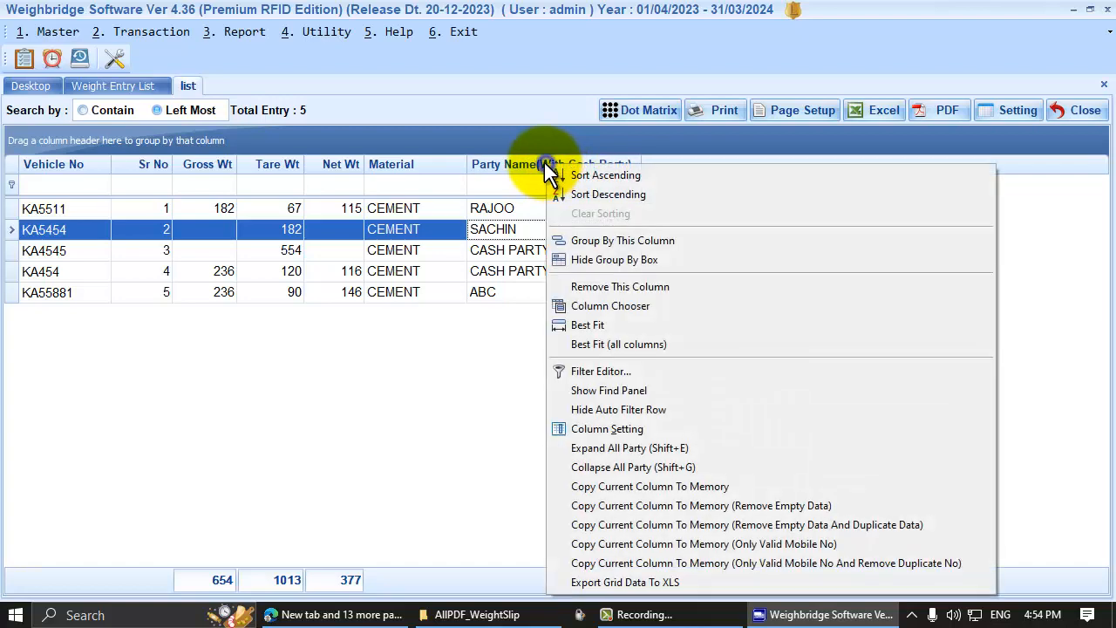
left_click(580, 427)
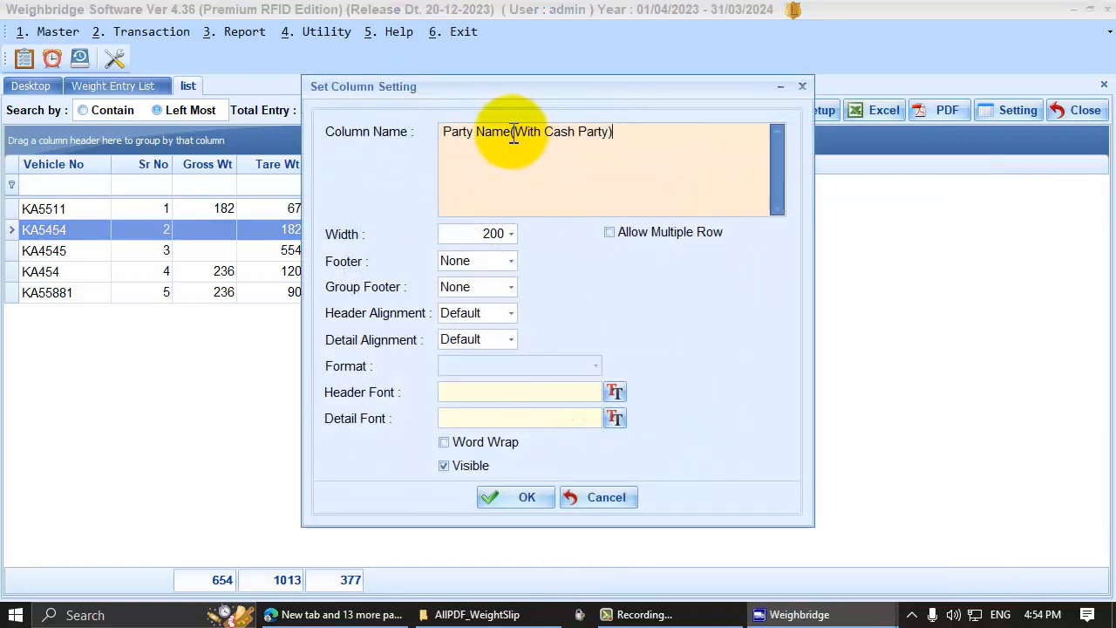
left_click_drag(511, 133, 618, 136)
key("BackSpace")
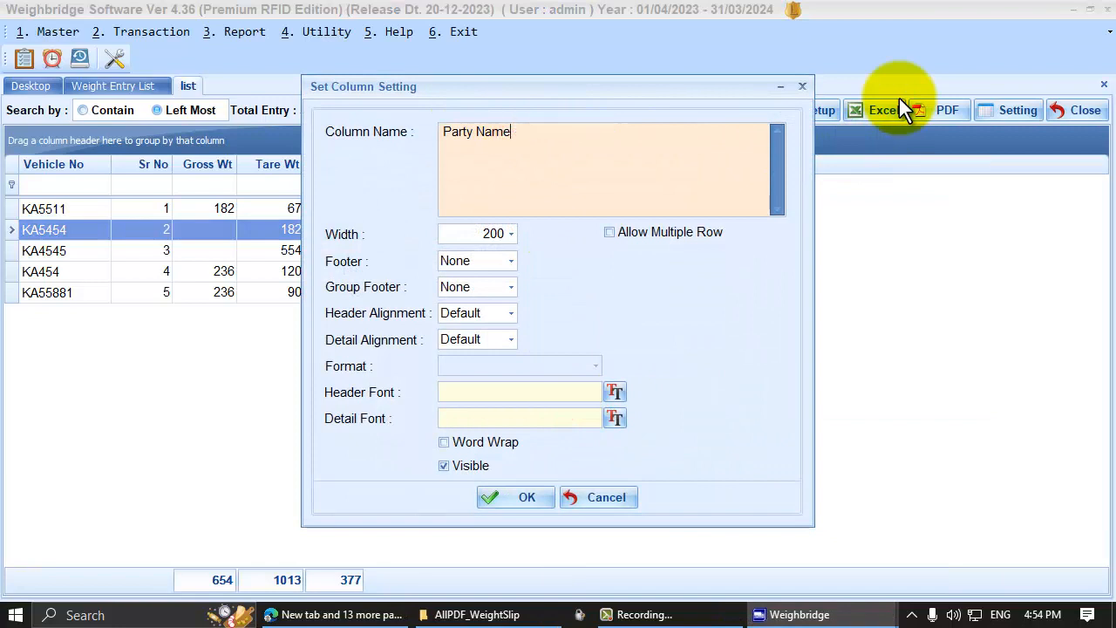
- Set both the footer and the group footer of the Party Name column to Count
left_click(512, 259)
left_click(478, 297)
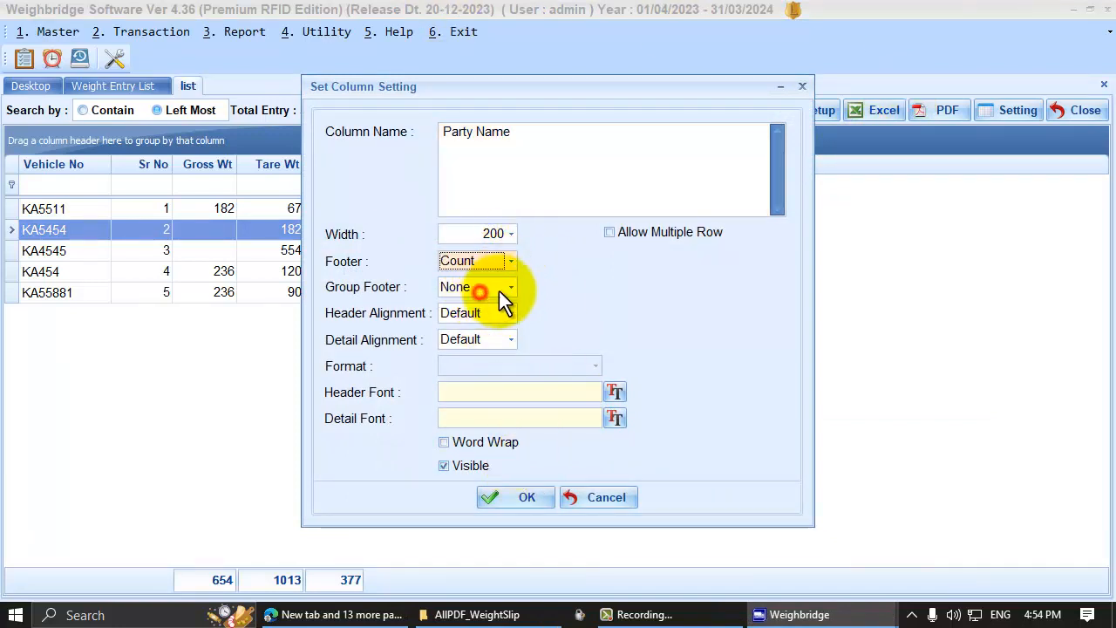
left_click(512, 286)
left_click(479, 325)
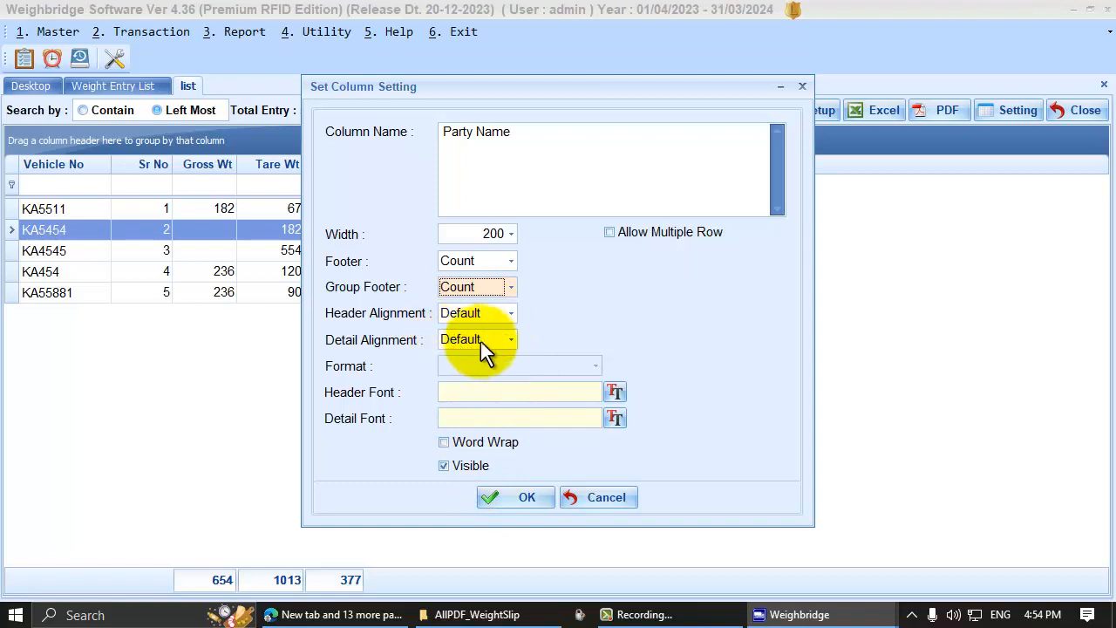
left_click(528, 369)
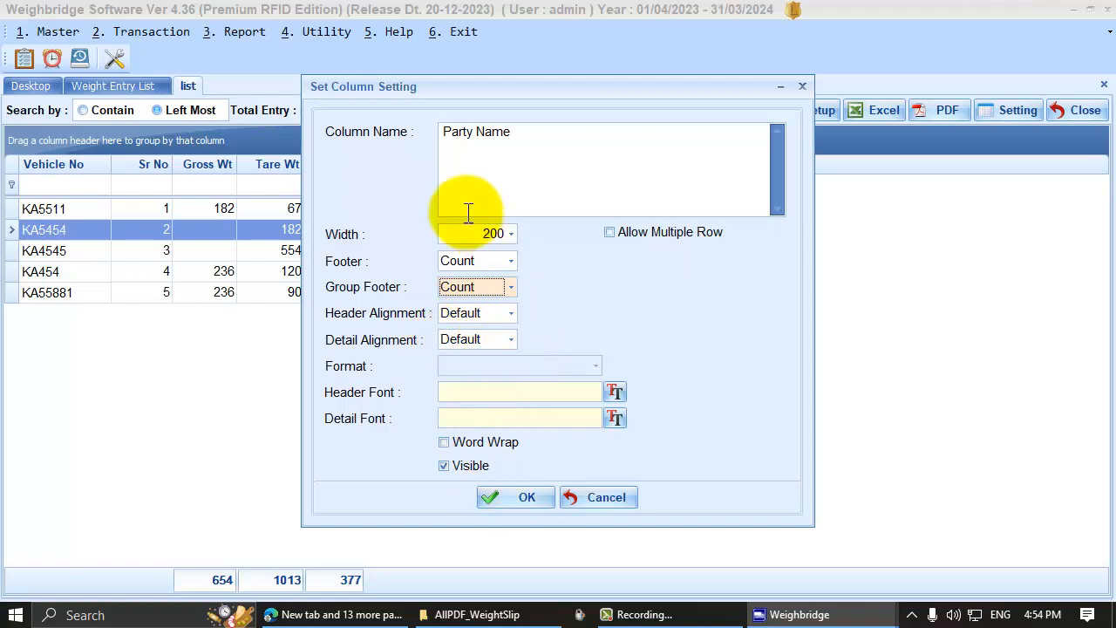
- Enable Word Wrap for the Party Name column and apply the column settings to the report
left_click(568, 399)
left_click(494, 426)
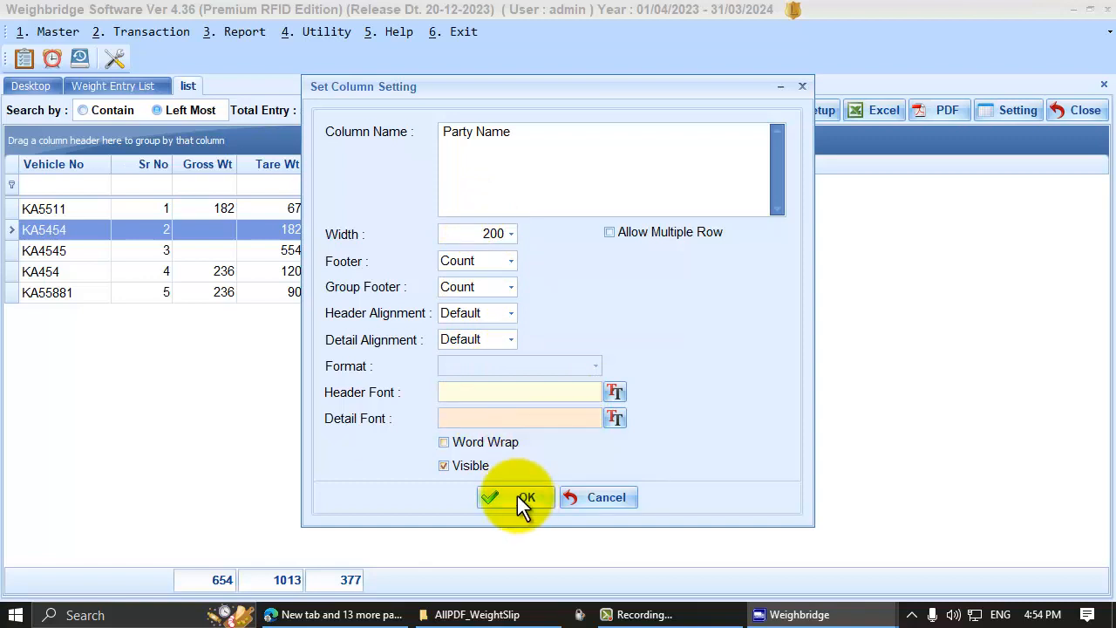
left_click(482, 445)
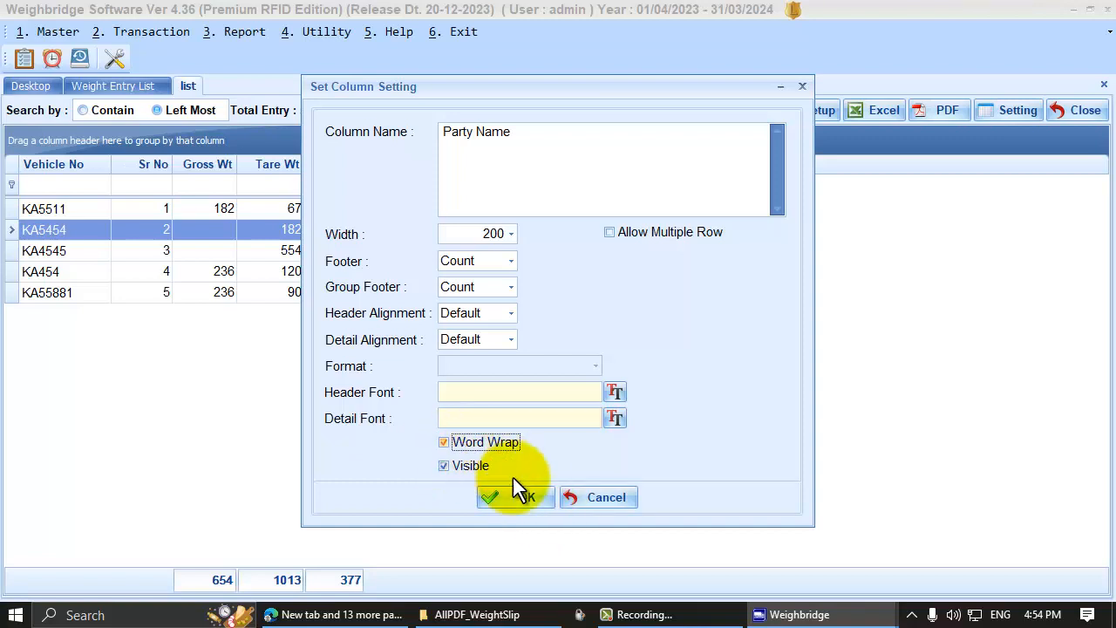
left_click(516, 499)
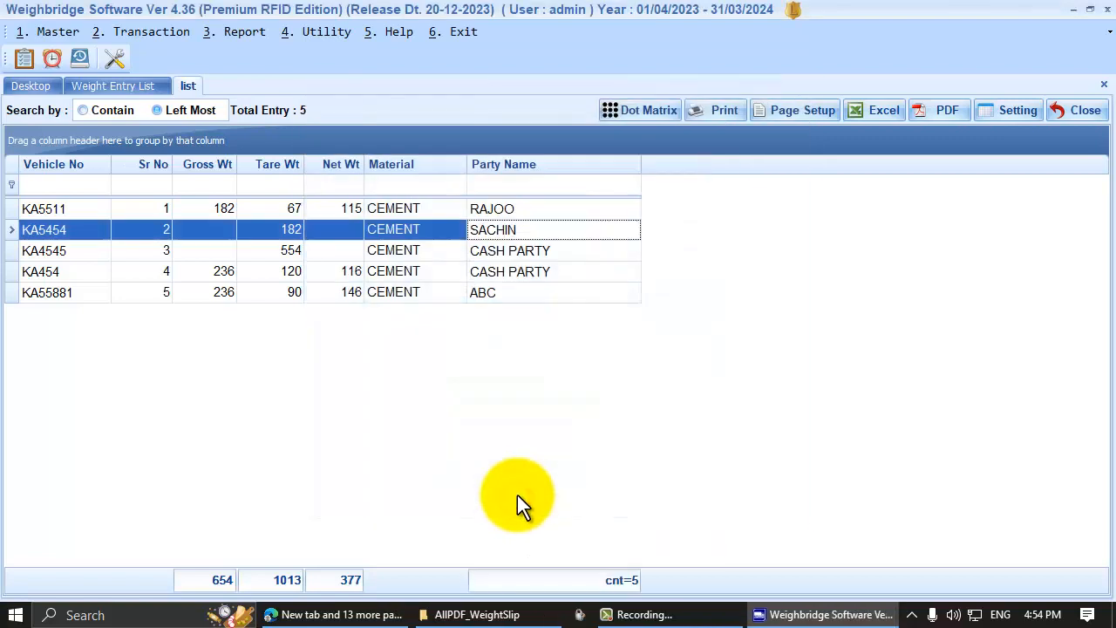
left_click(543, 250)
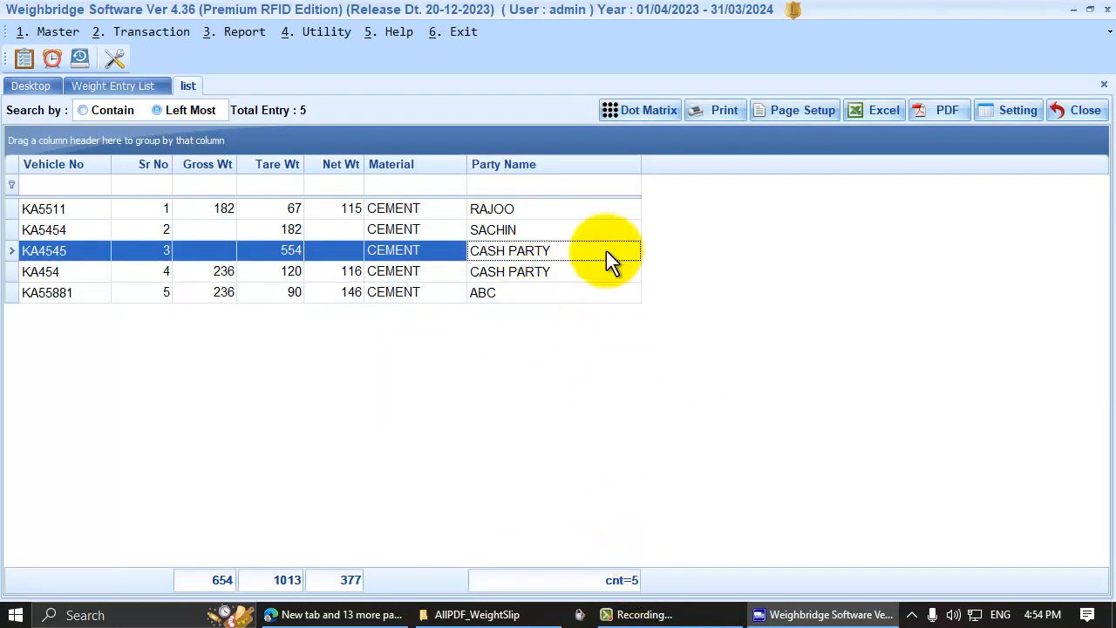
left_click(579, 233)
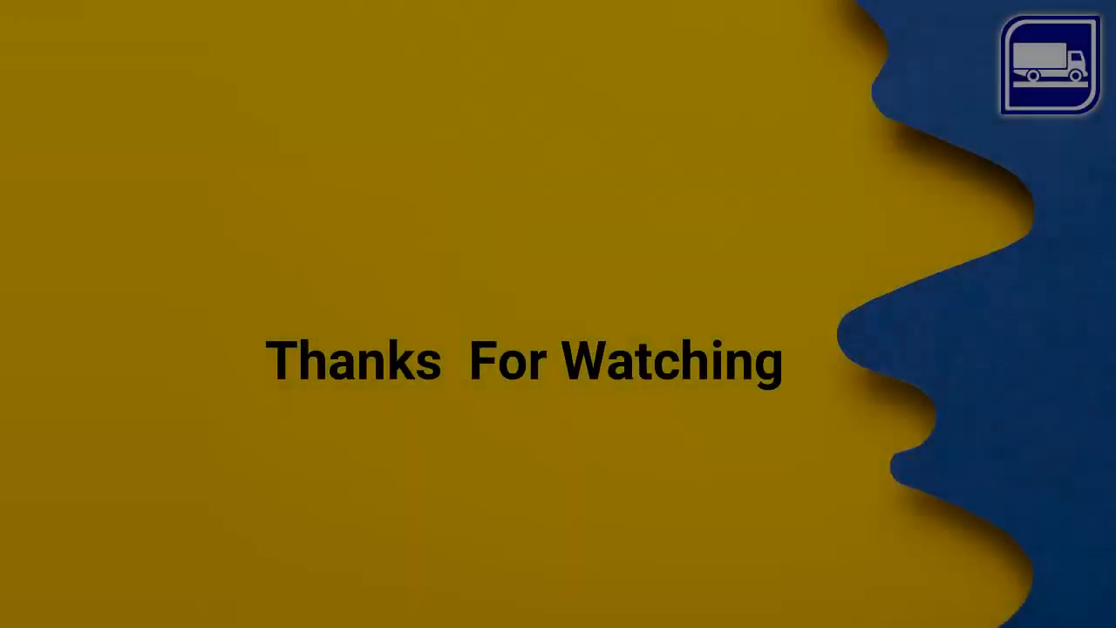